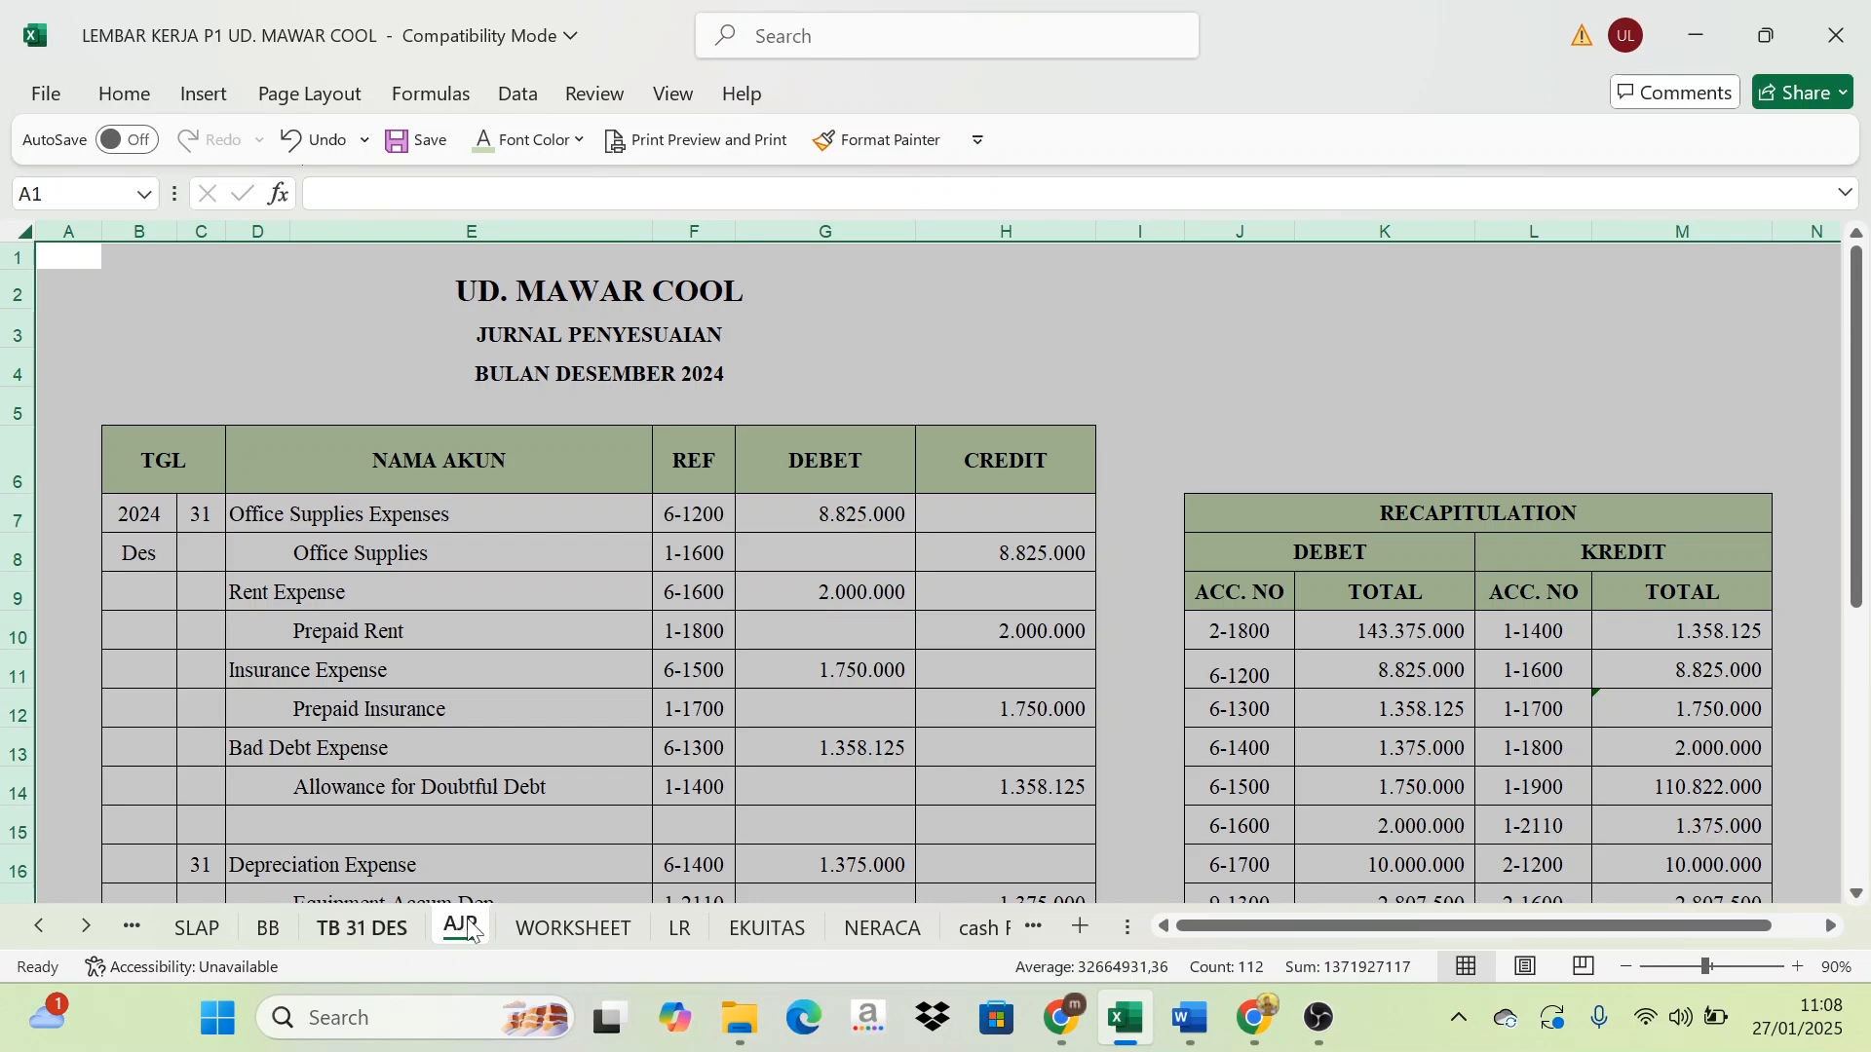
Examine the column headings of the WORKSHEET sheet, from Kode Akun and Nama Akun through the Neraca debit and credit columns
click(629, 635)
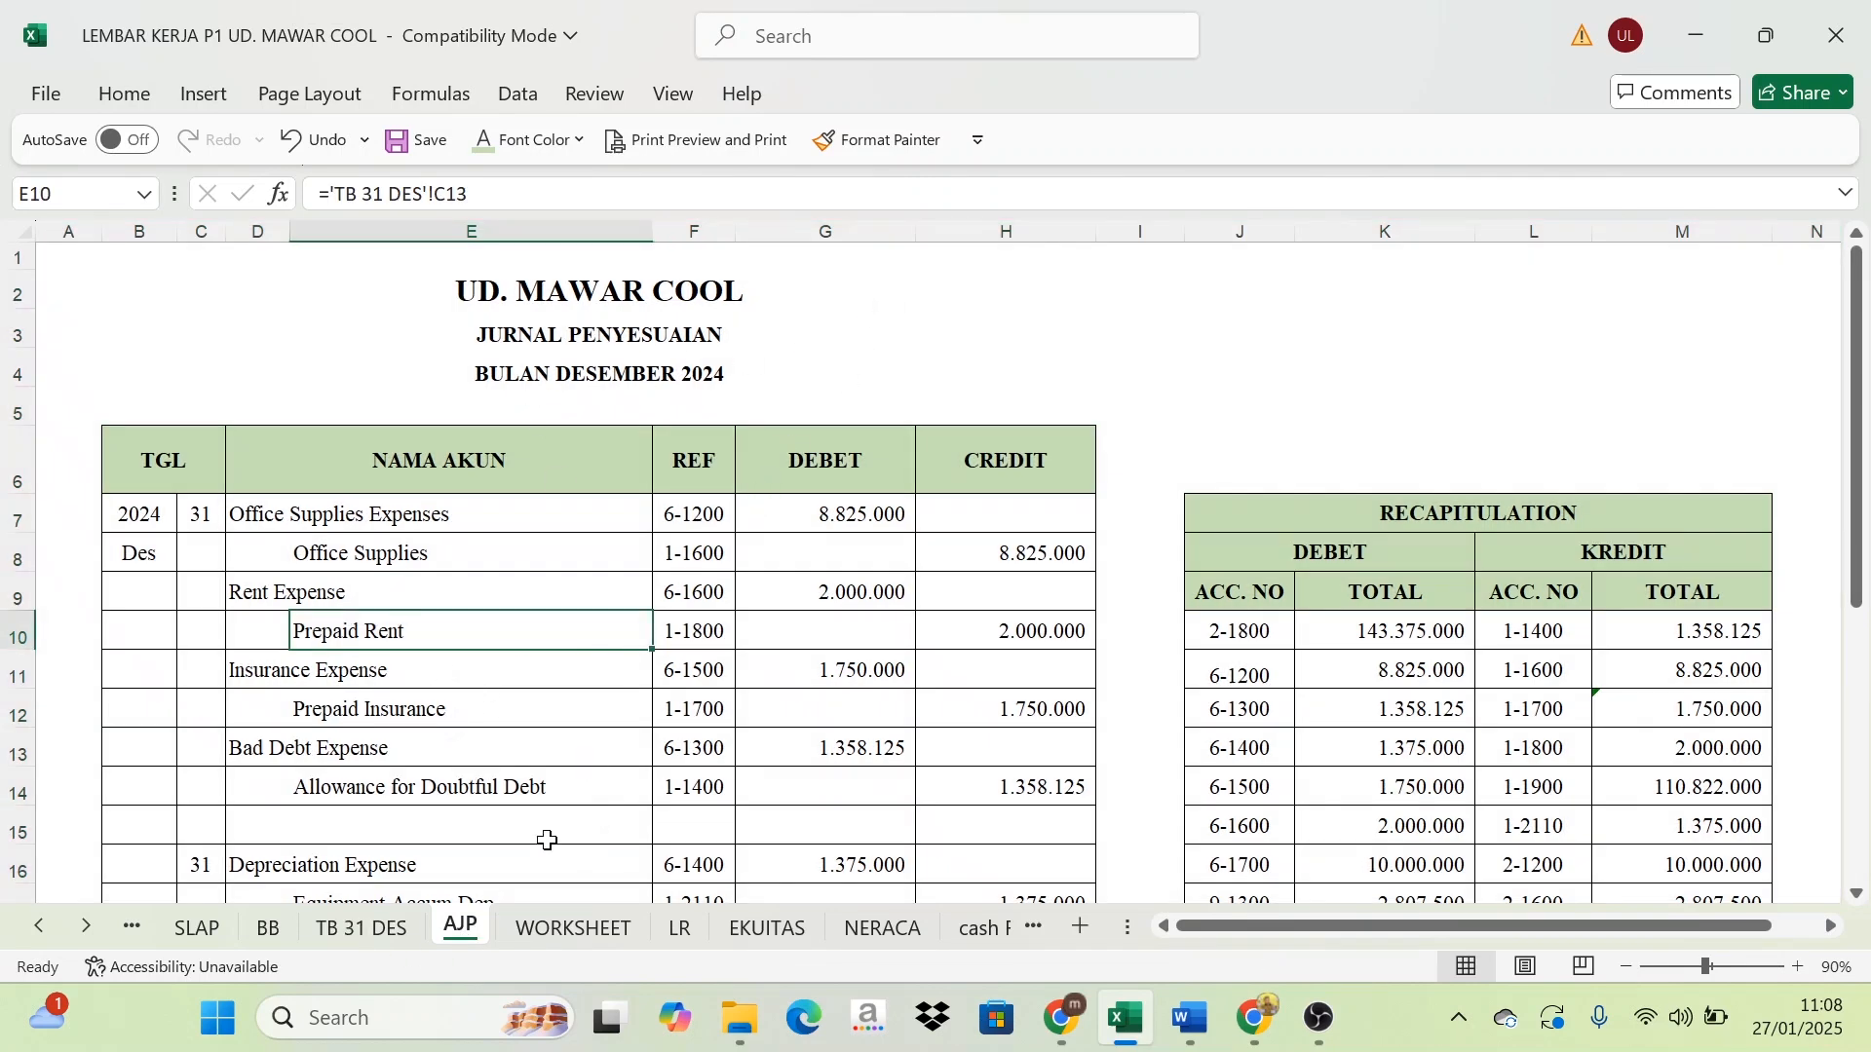
click(577, 930)
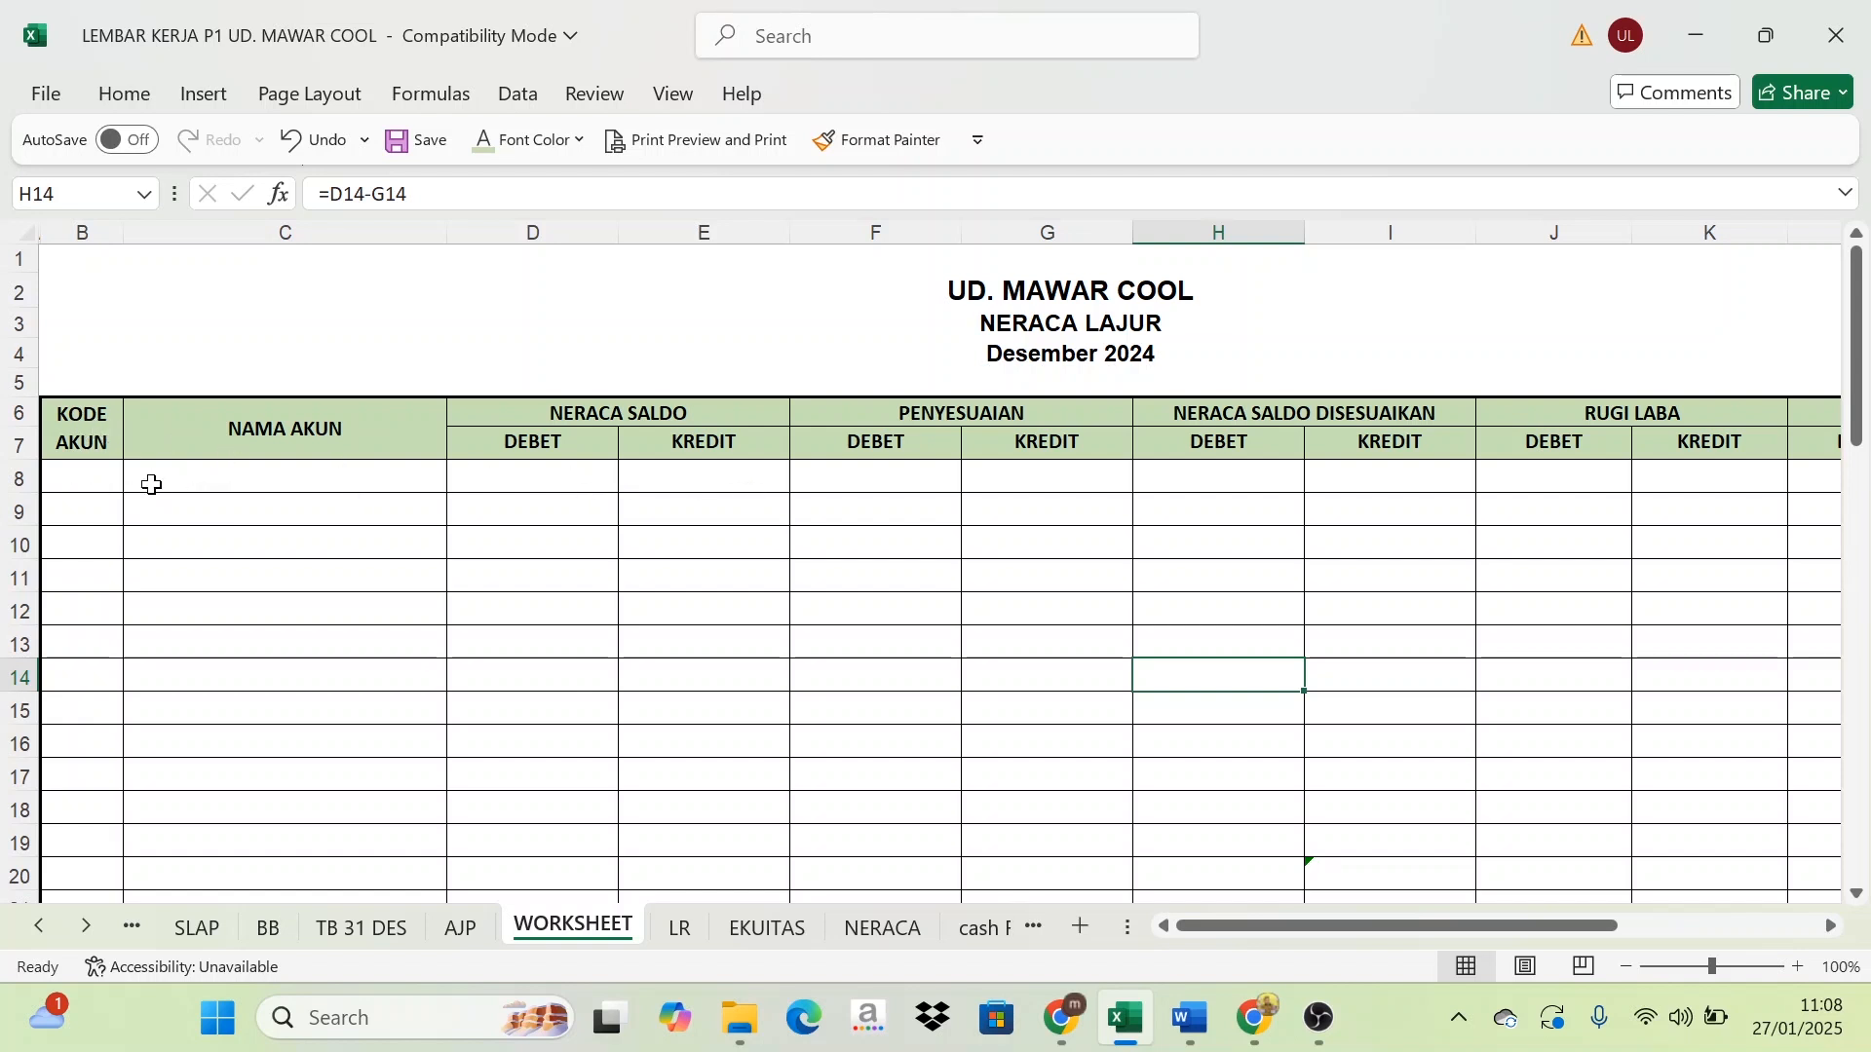
click(68, 430)
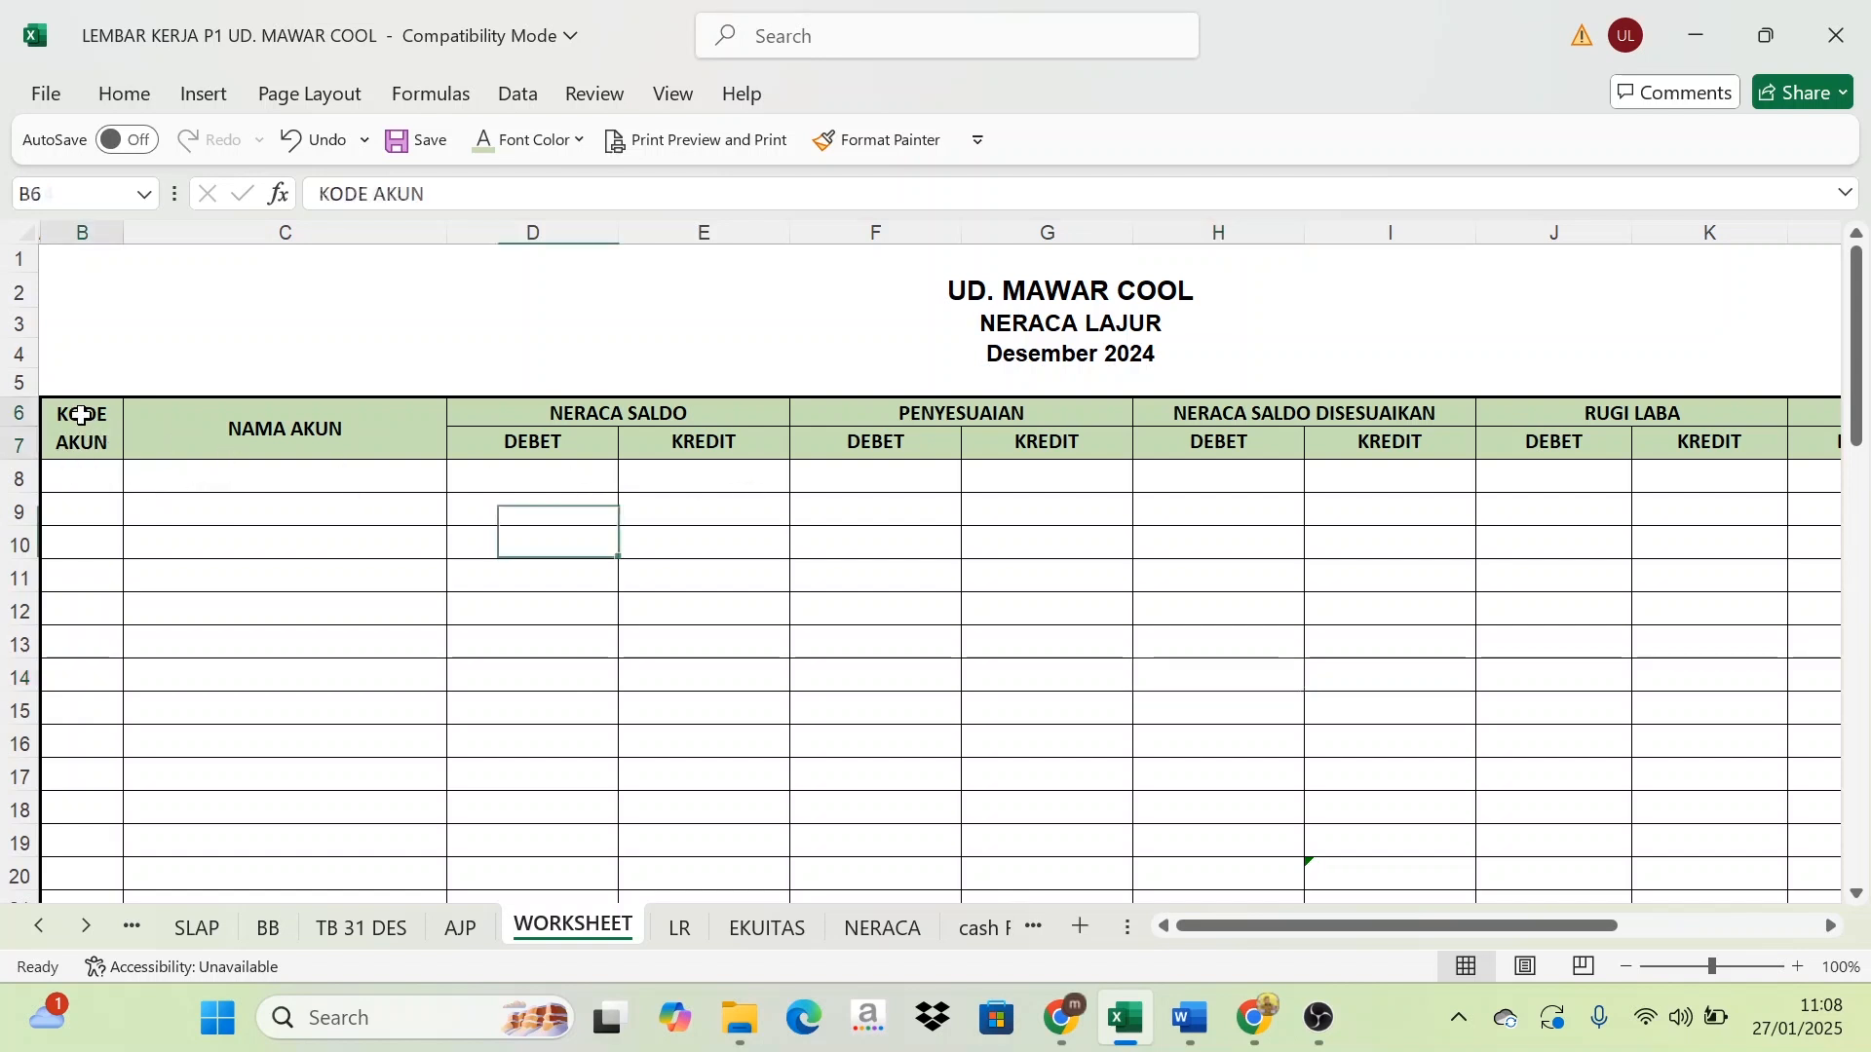
click(354, 434)
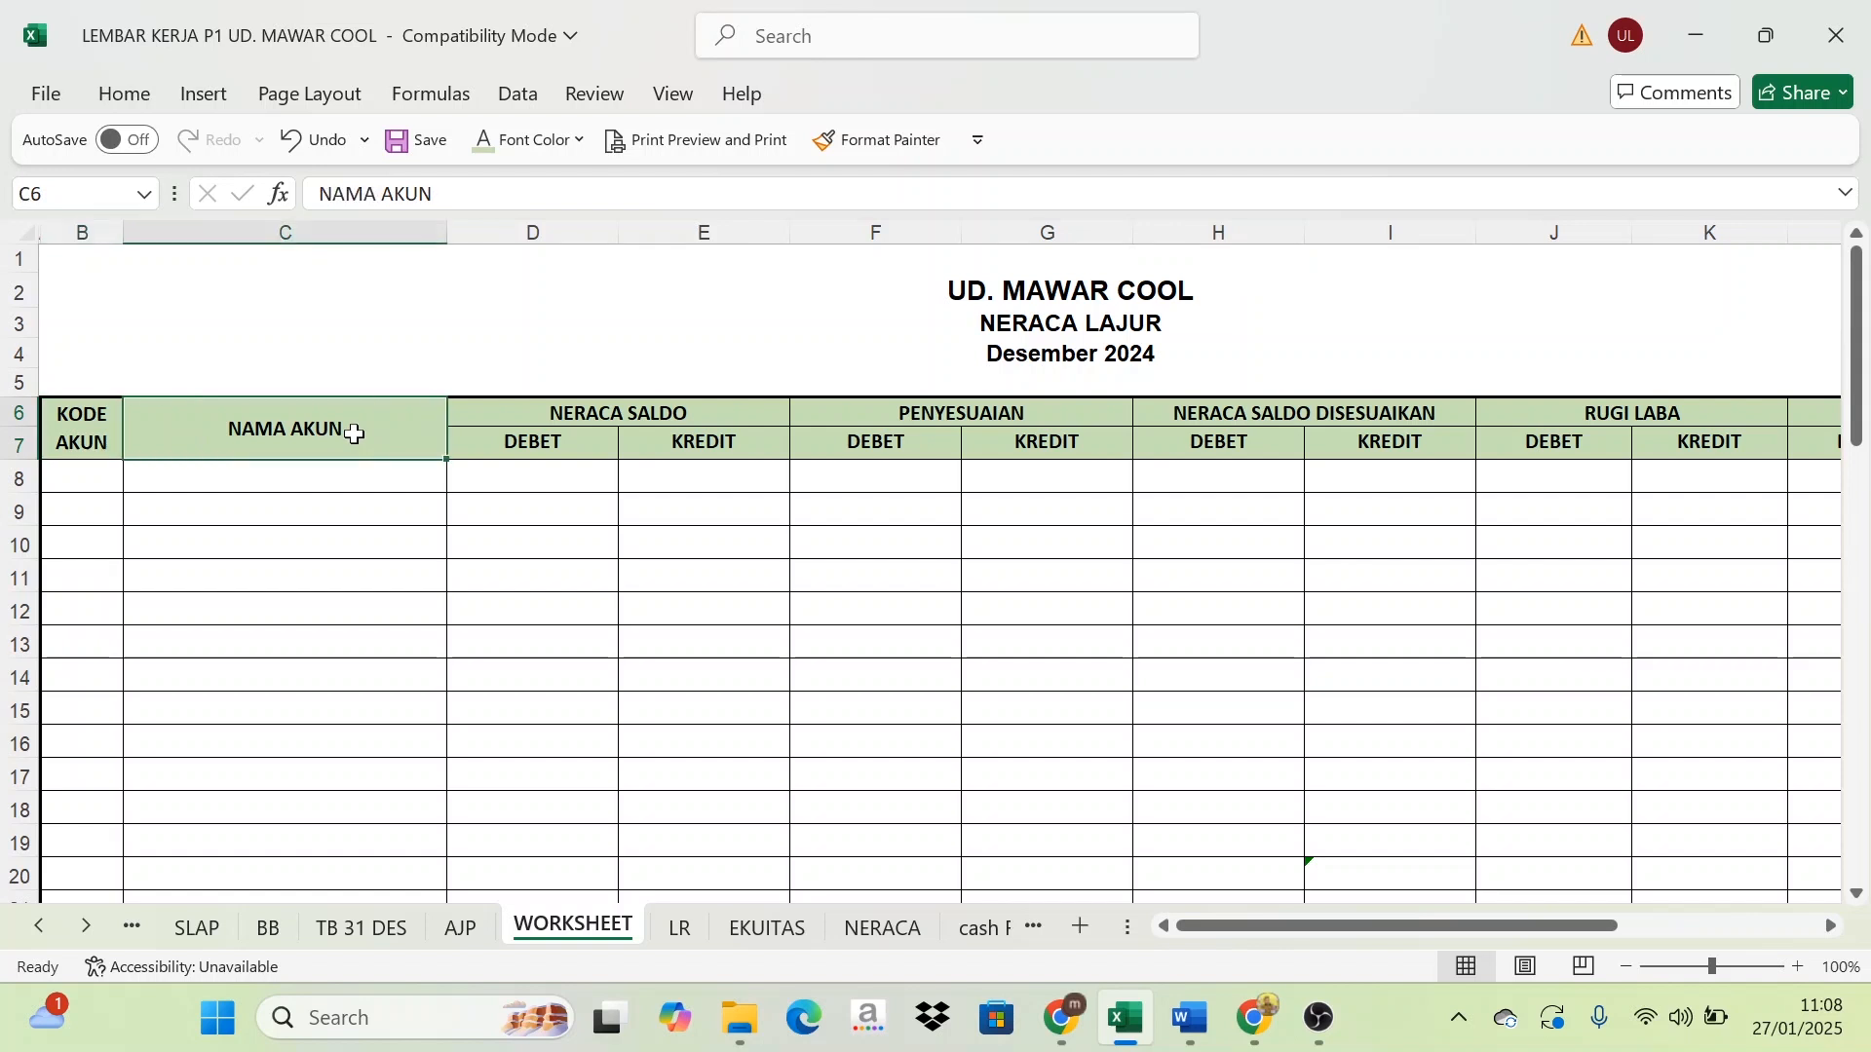
click(661, 412)
click(582, 444)
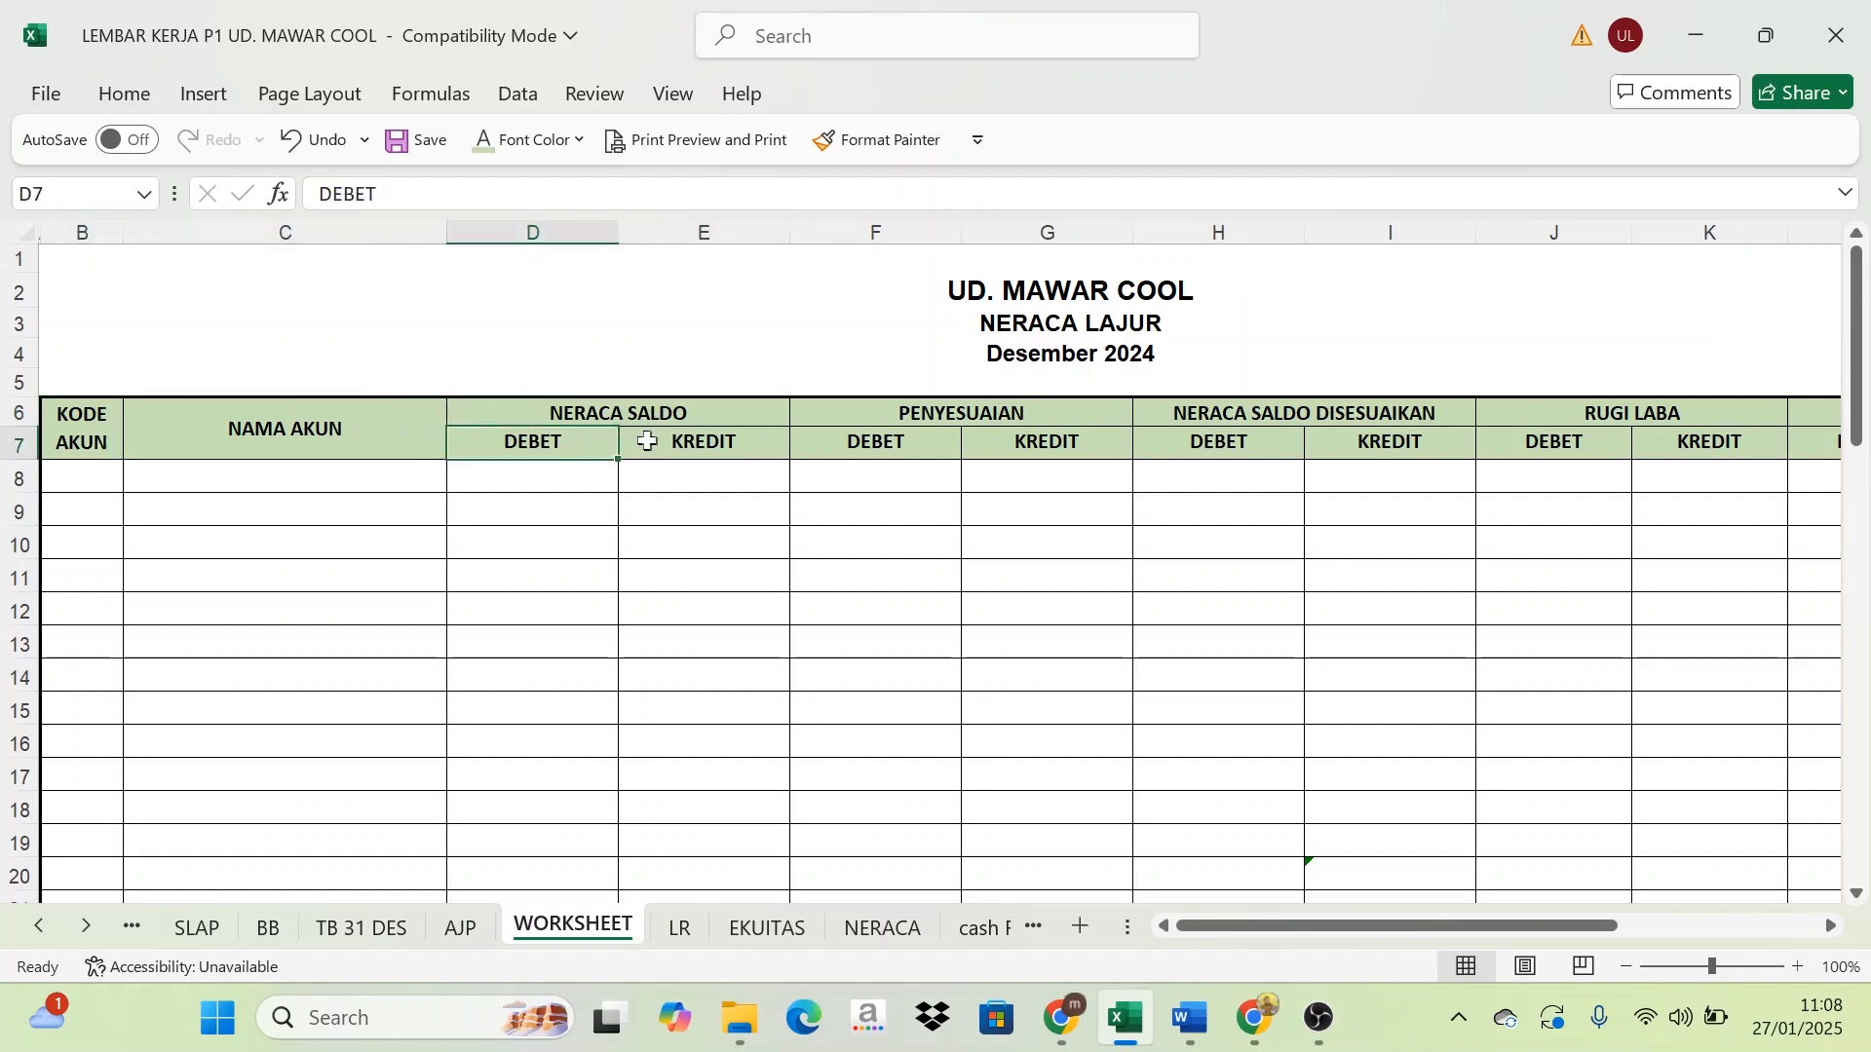
click(664, 442)
click(980, 421)
click(923, 444)
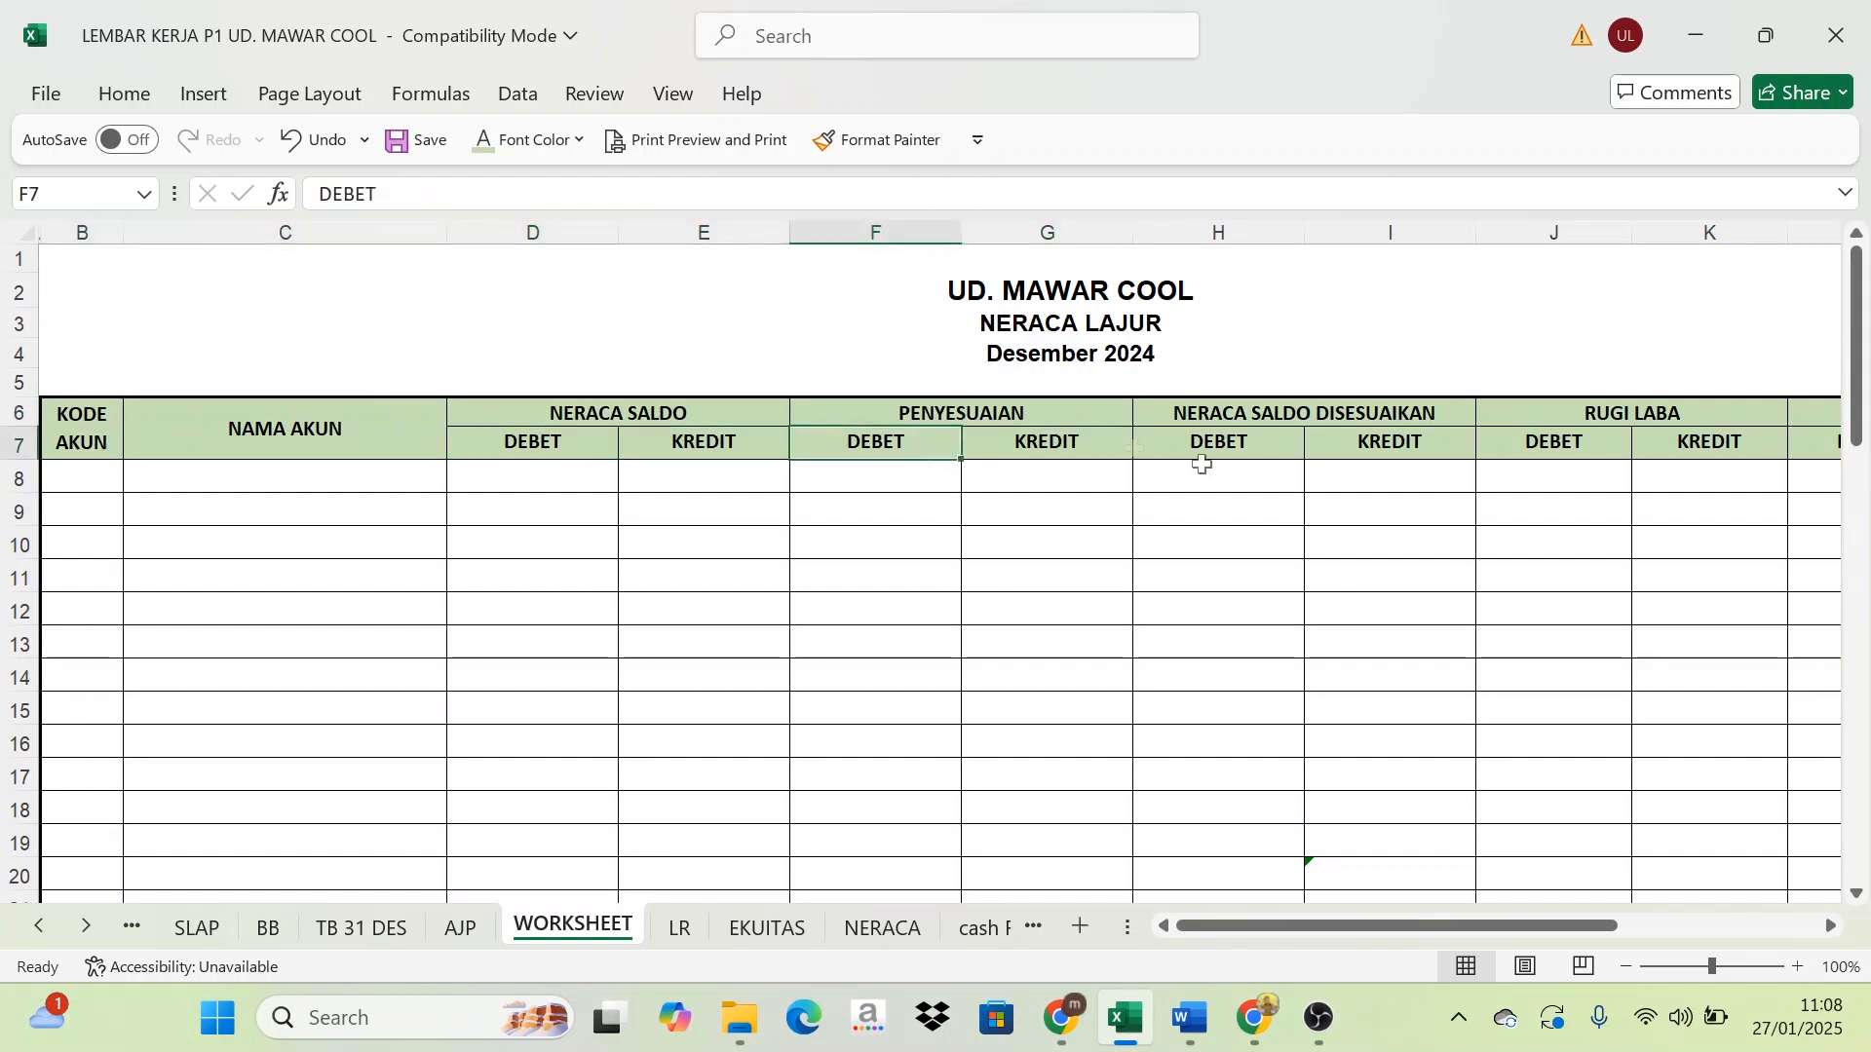
drag(1448, 919, 1574, 916)
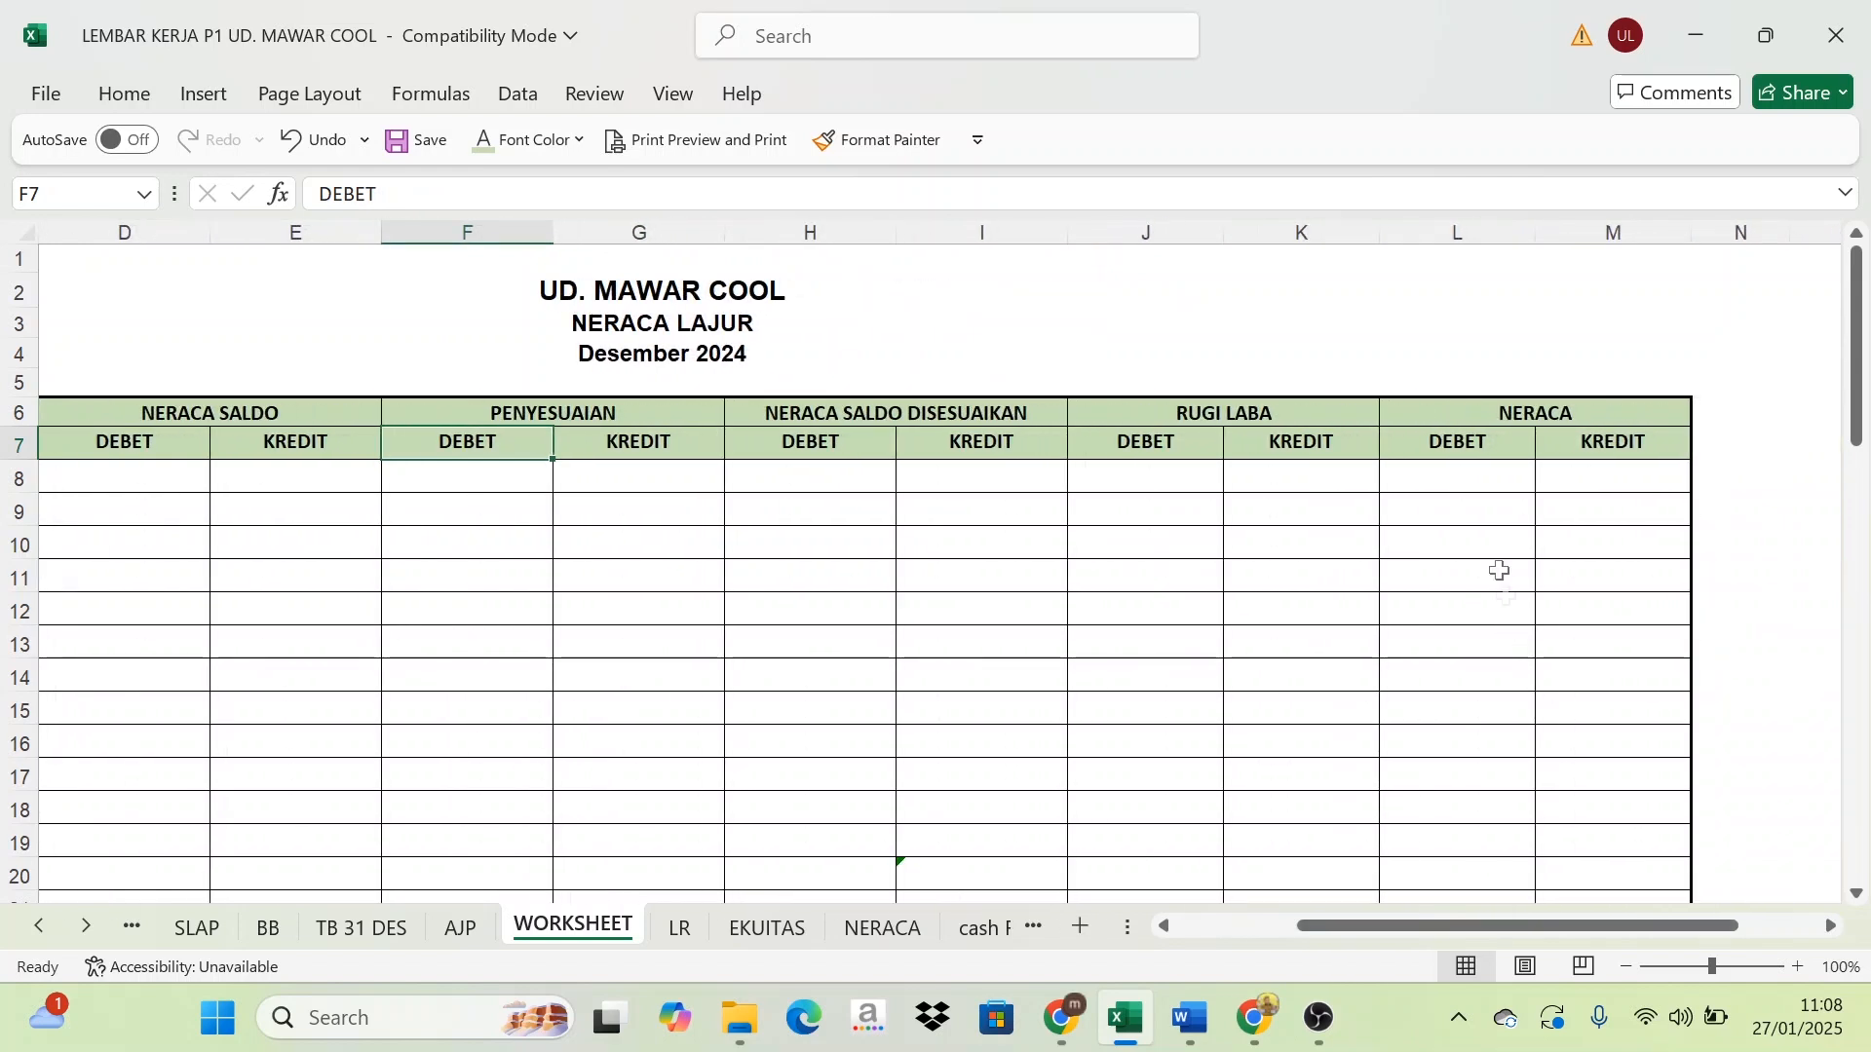
click(1544, 400)
click(1466, 446)
click(1586, 440)
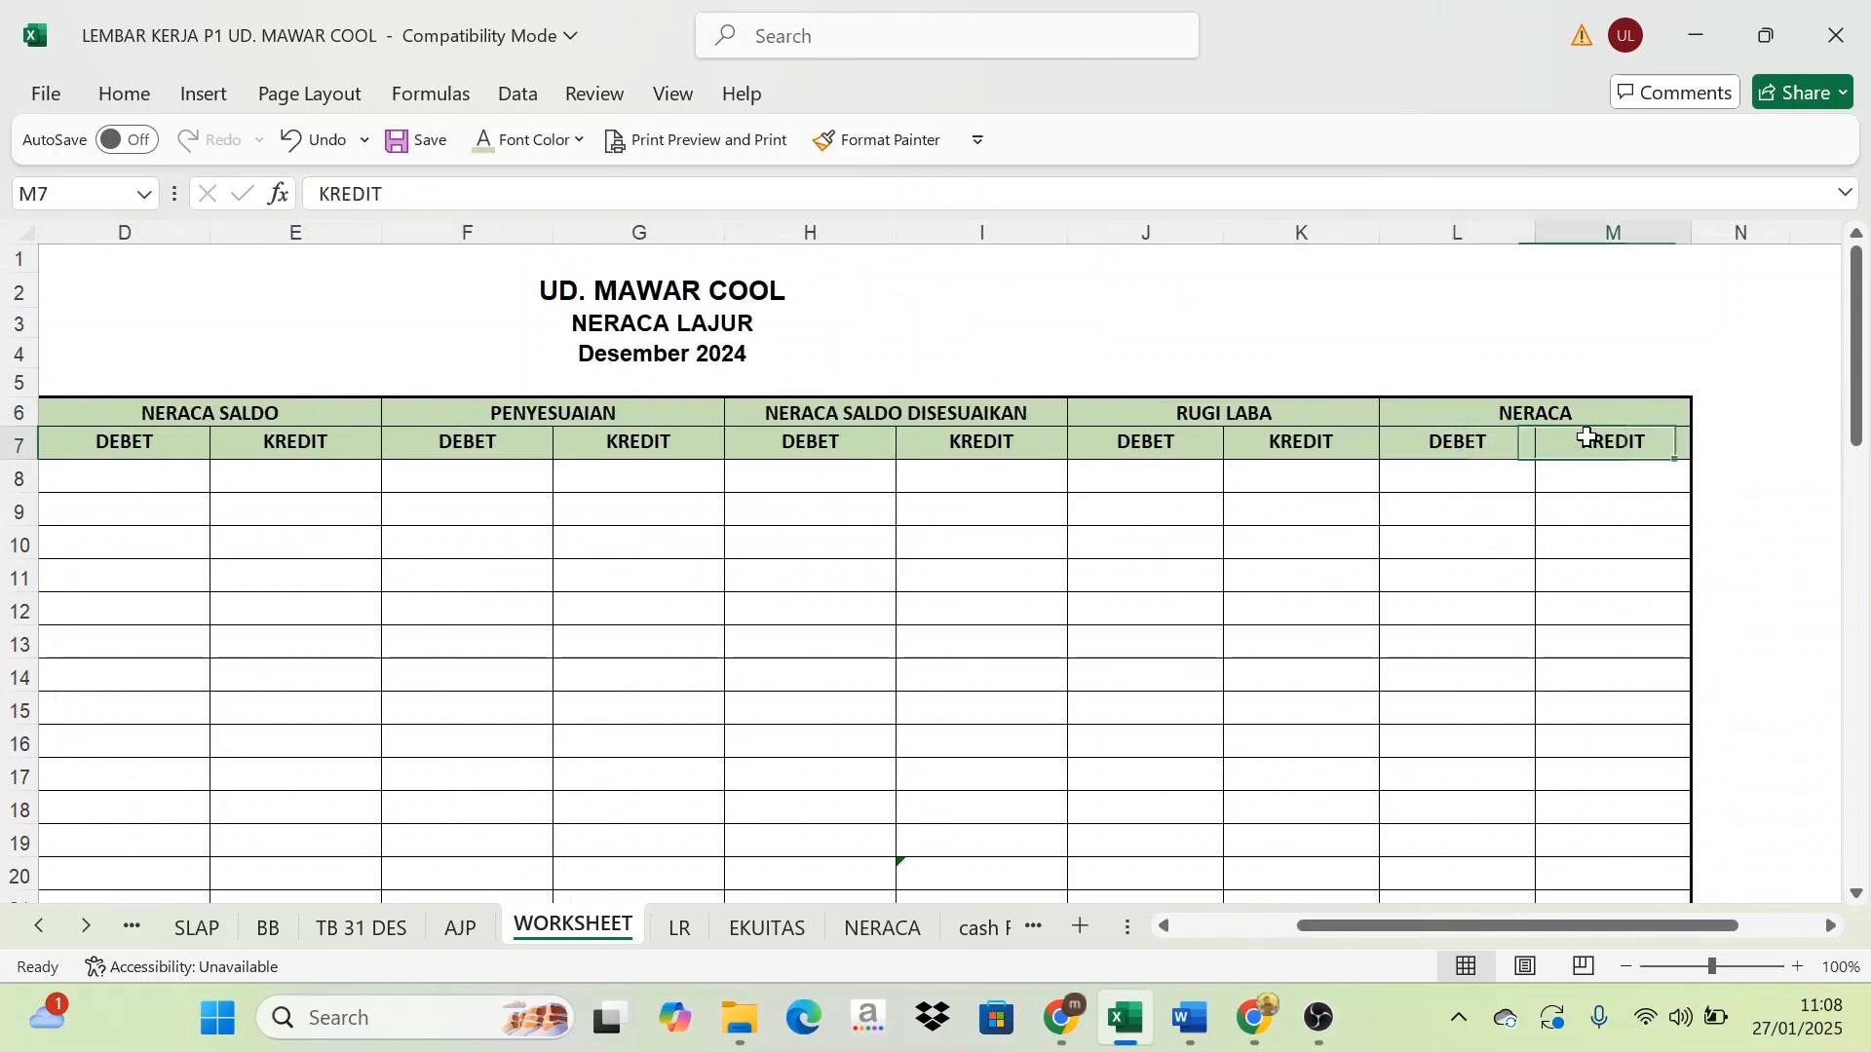
drag(1389, 923, 1200, 922)
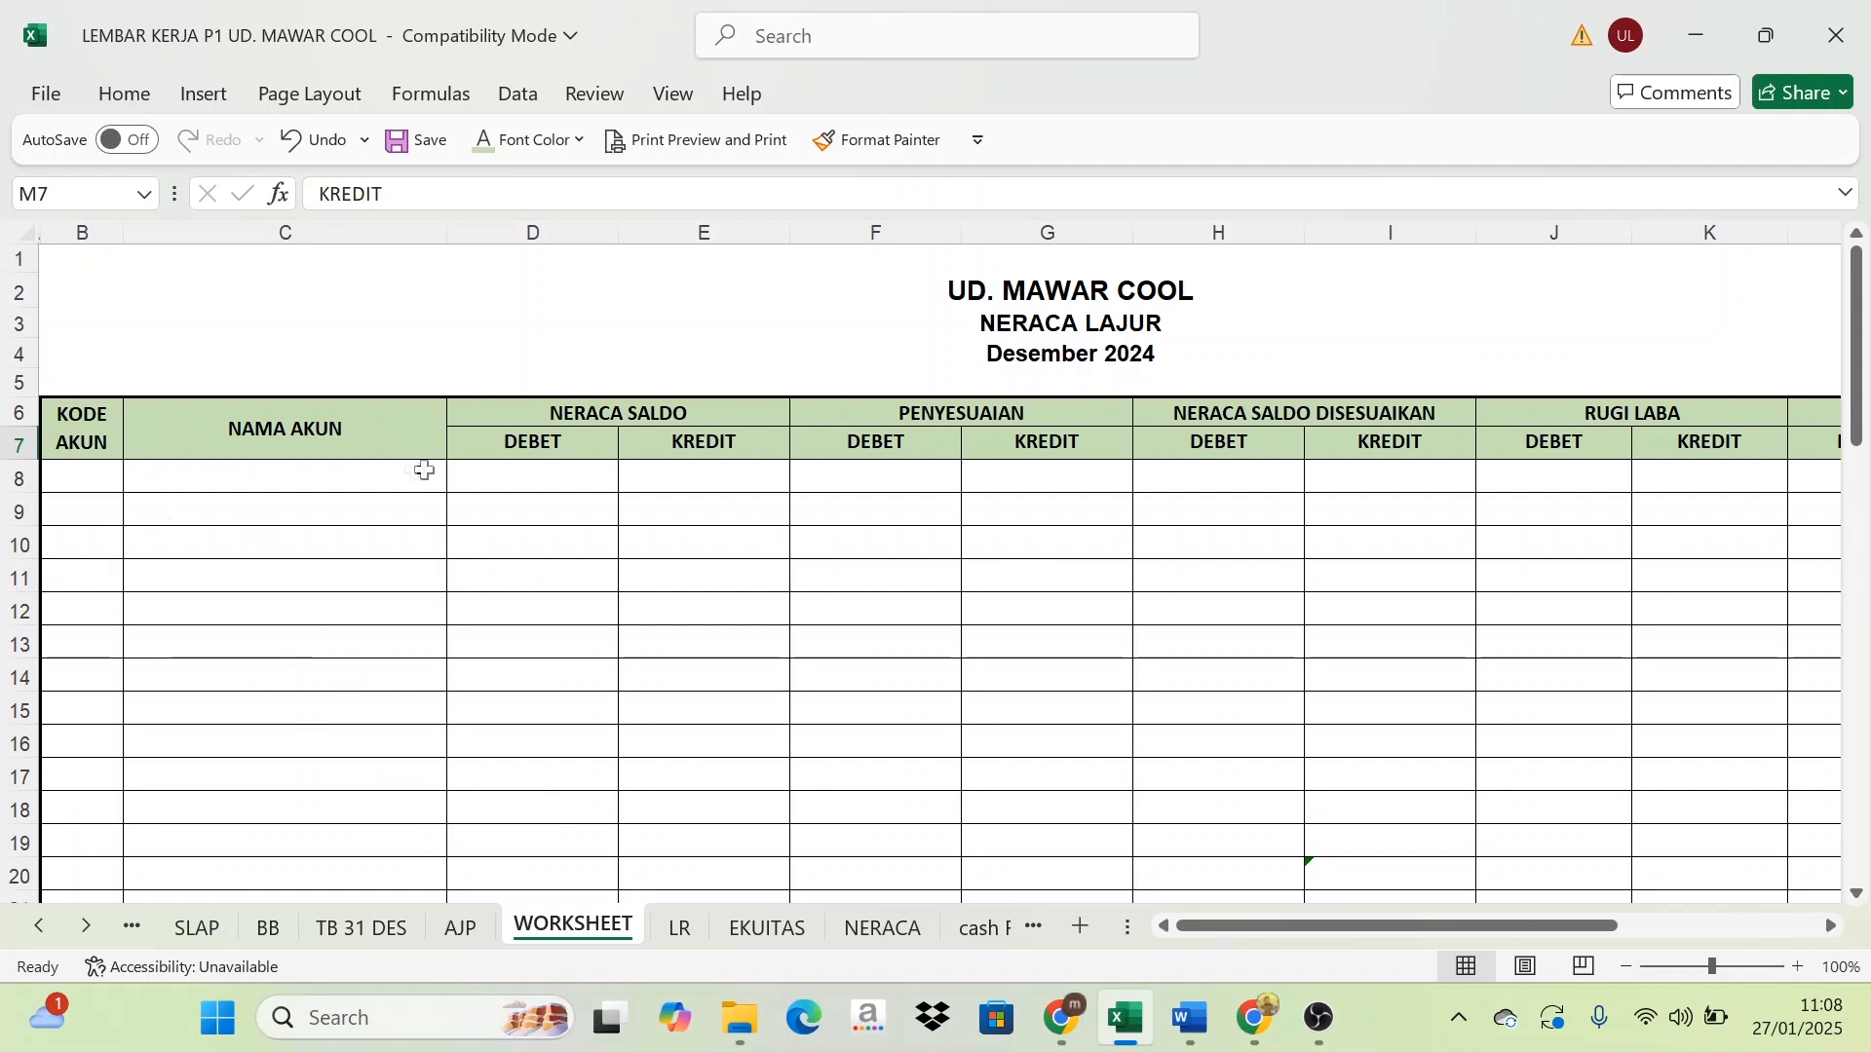
Compare the worksheet's Kode Akun, Nama Akun and Neraca Saldo headings with the columns and account rows in TB 31 DES
click(86, 440)
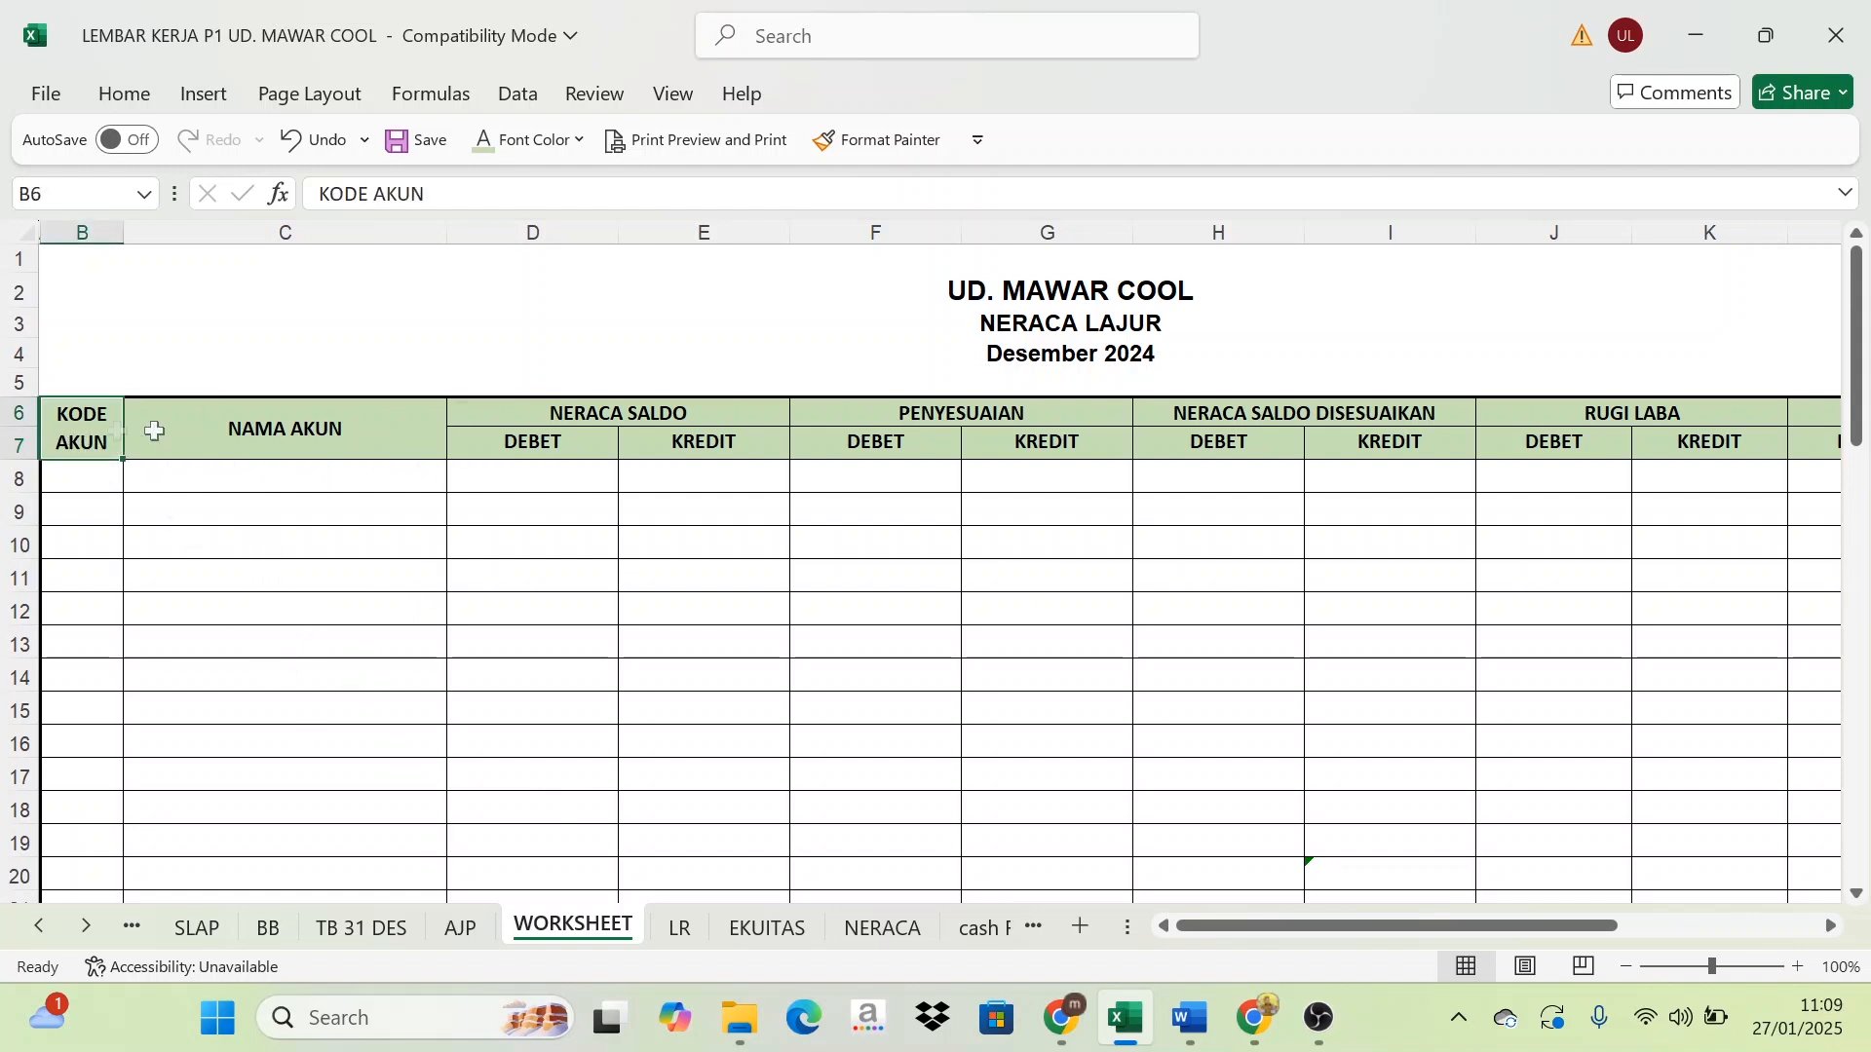
click(349, 432)
drag(597, 413, 602, 454)
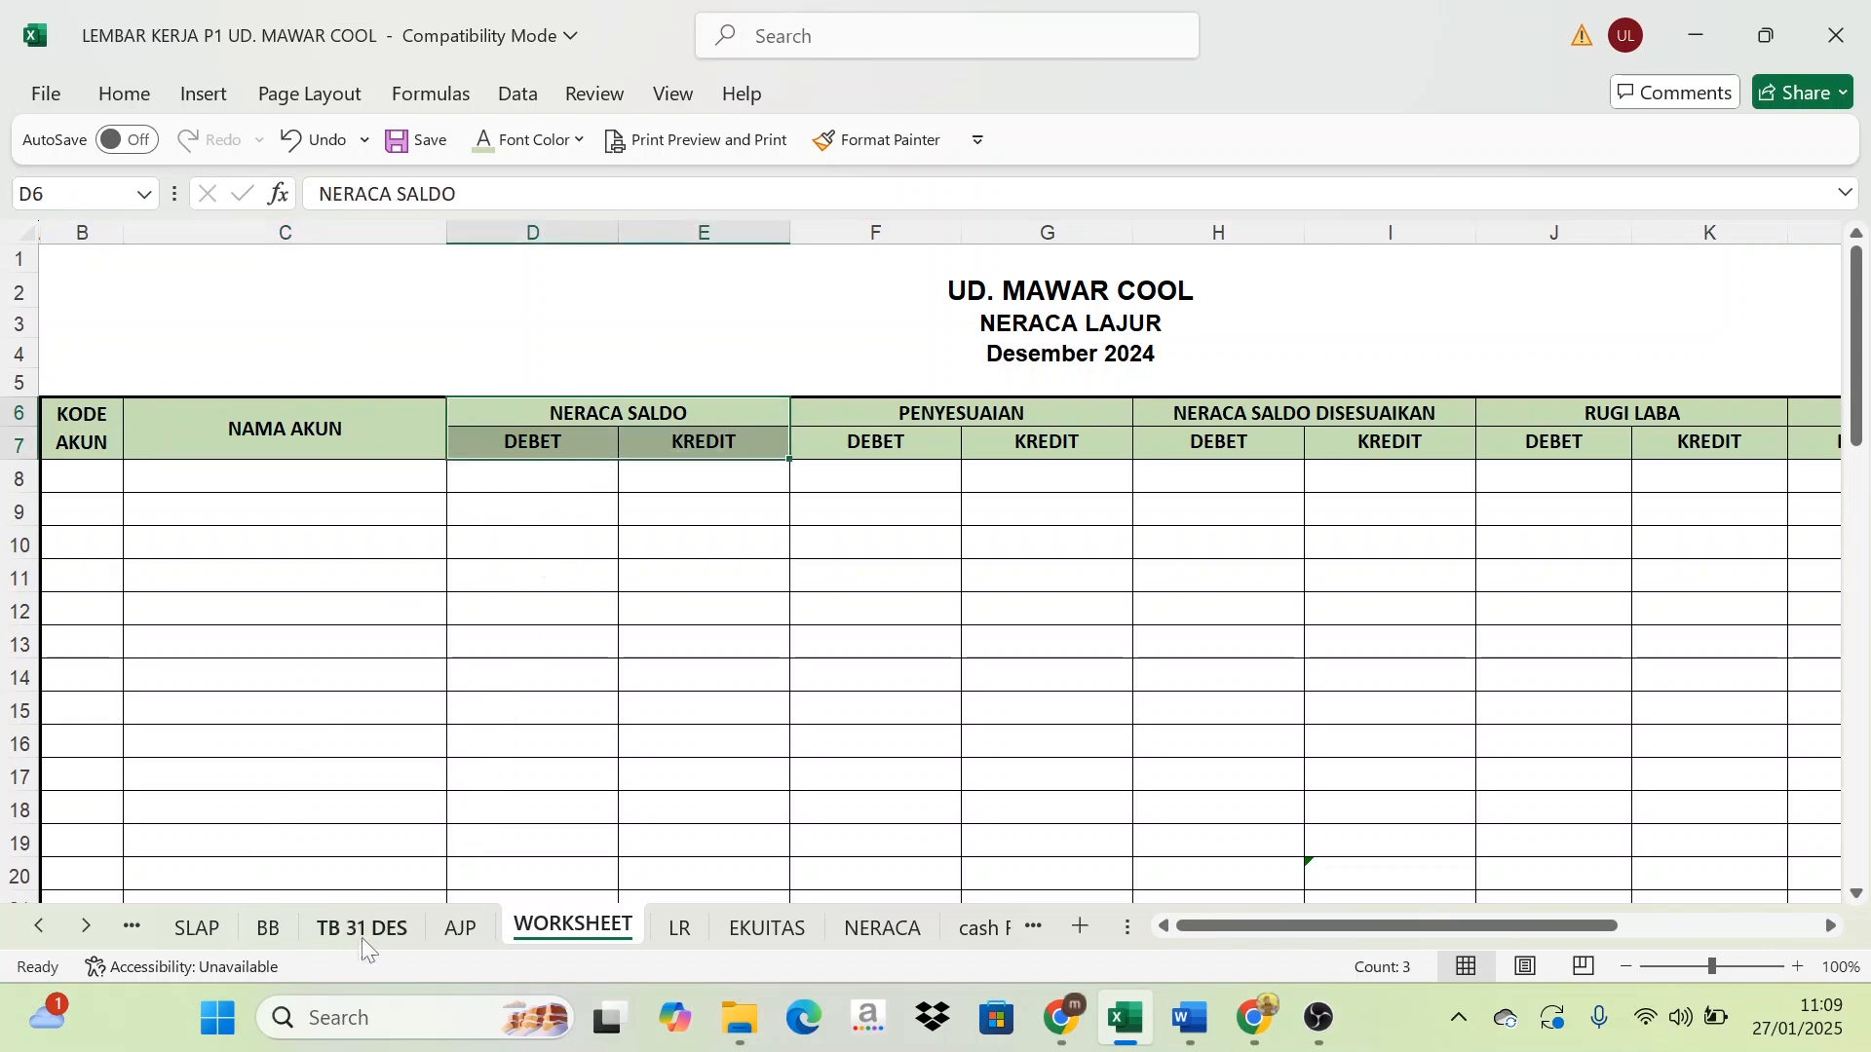
click(394, 932)
scroll(662, 721, up, 3)
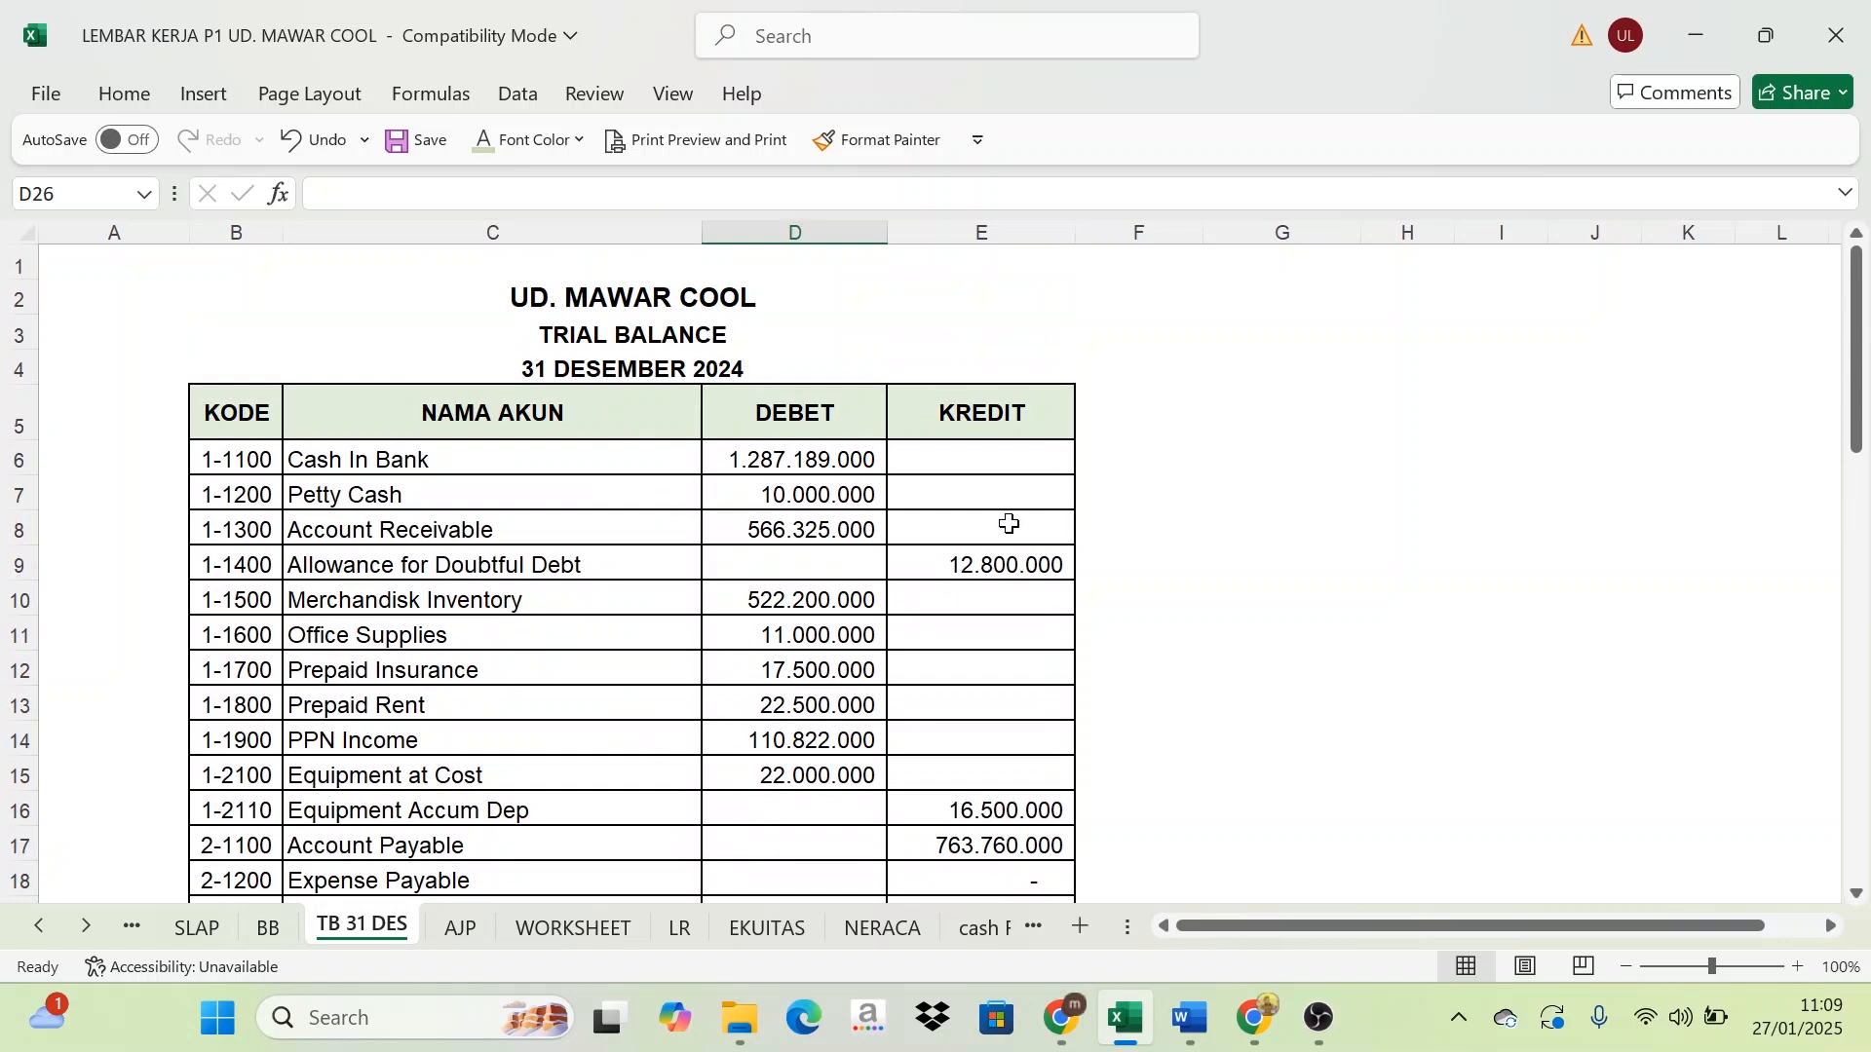
click(256, 427)
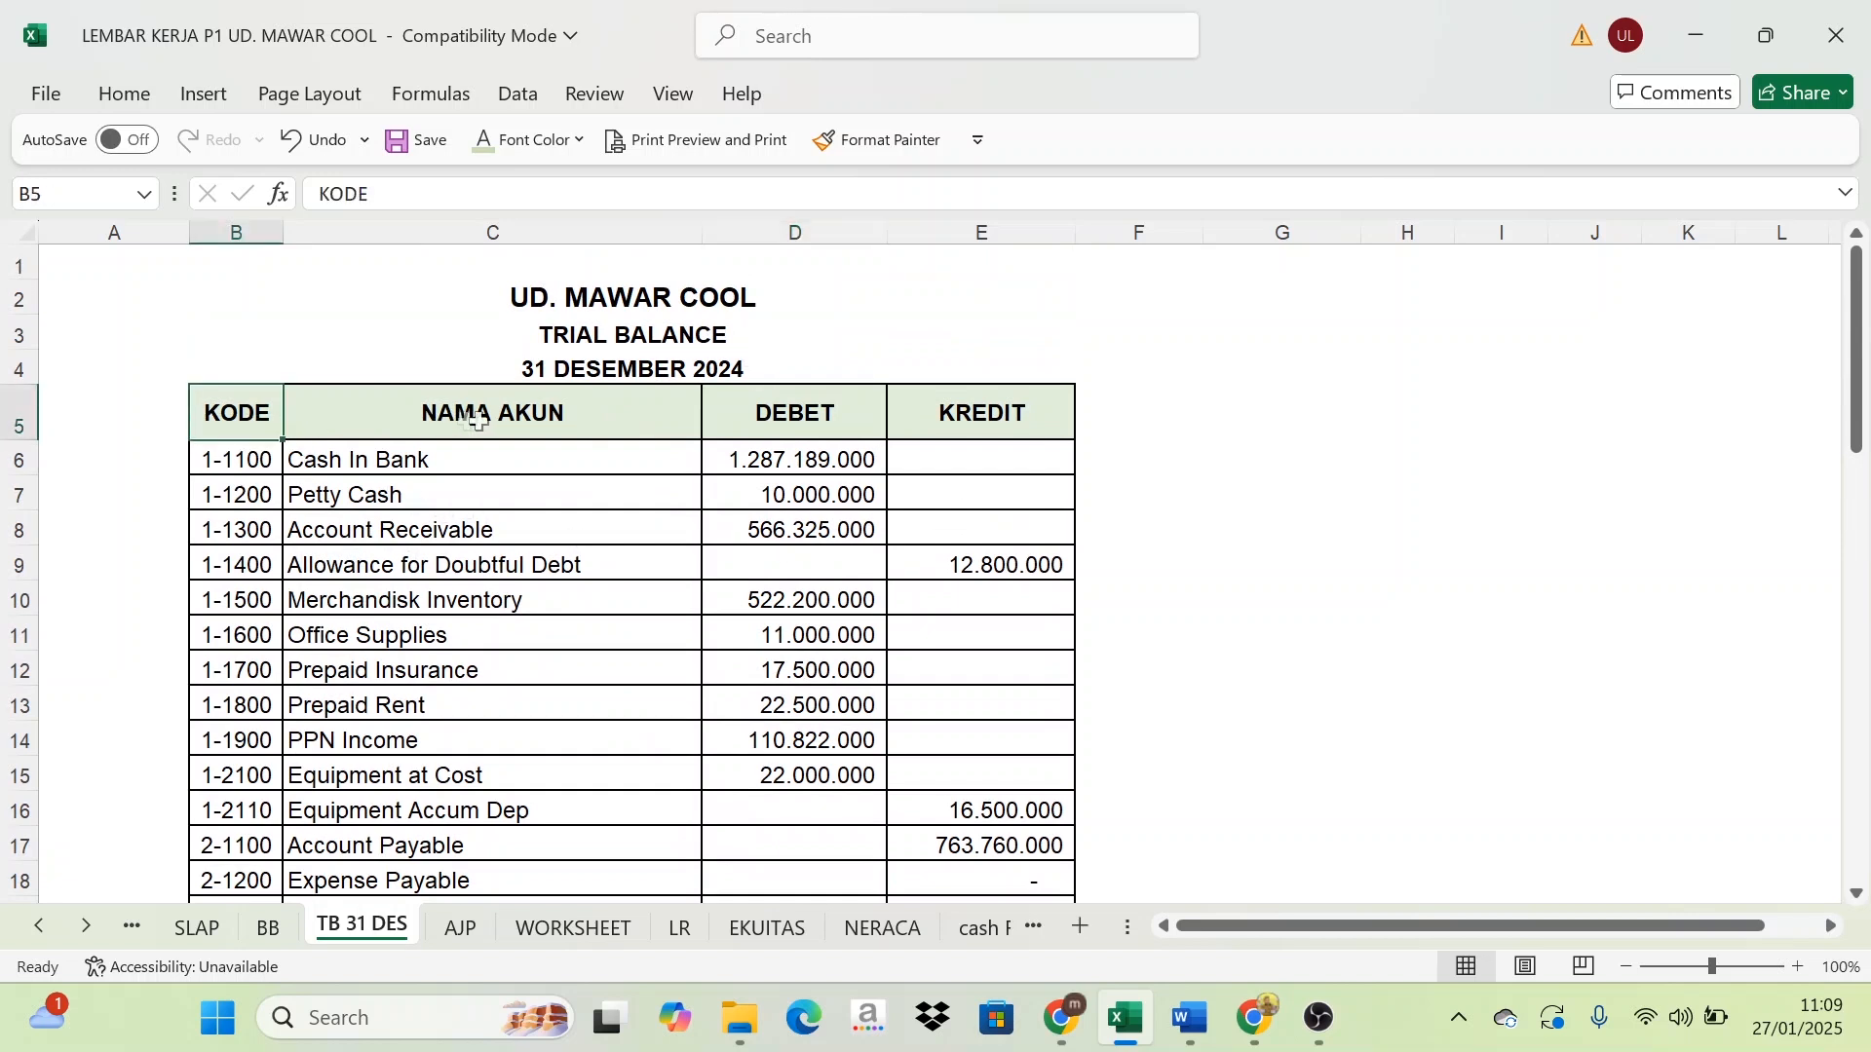
click(586, 414)
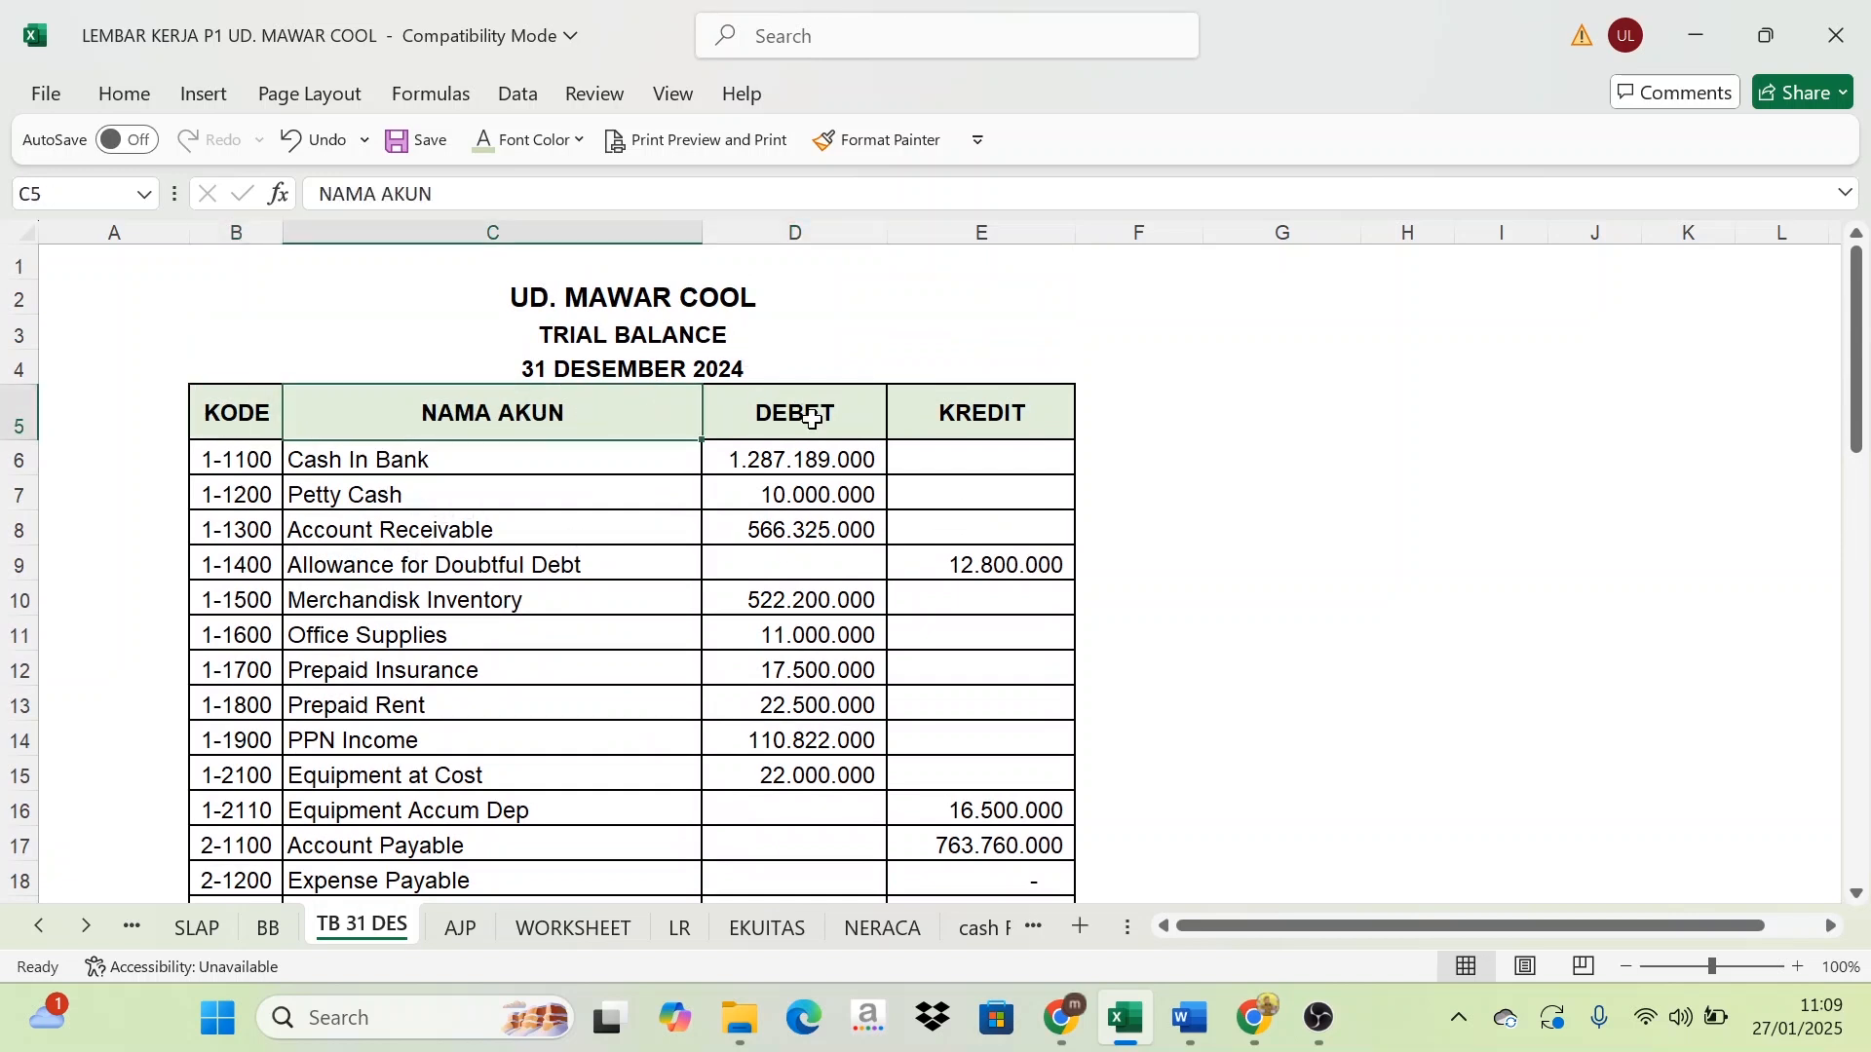
click(813, 419)
click(977, 417)
drag(226, 466, 921, 824)
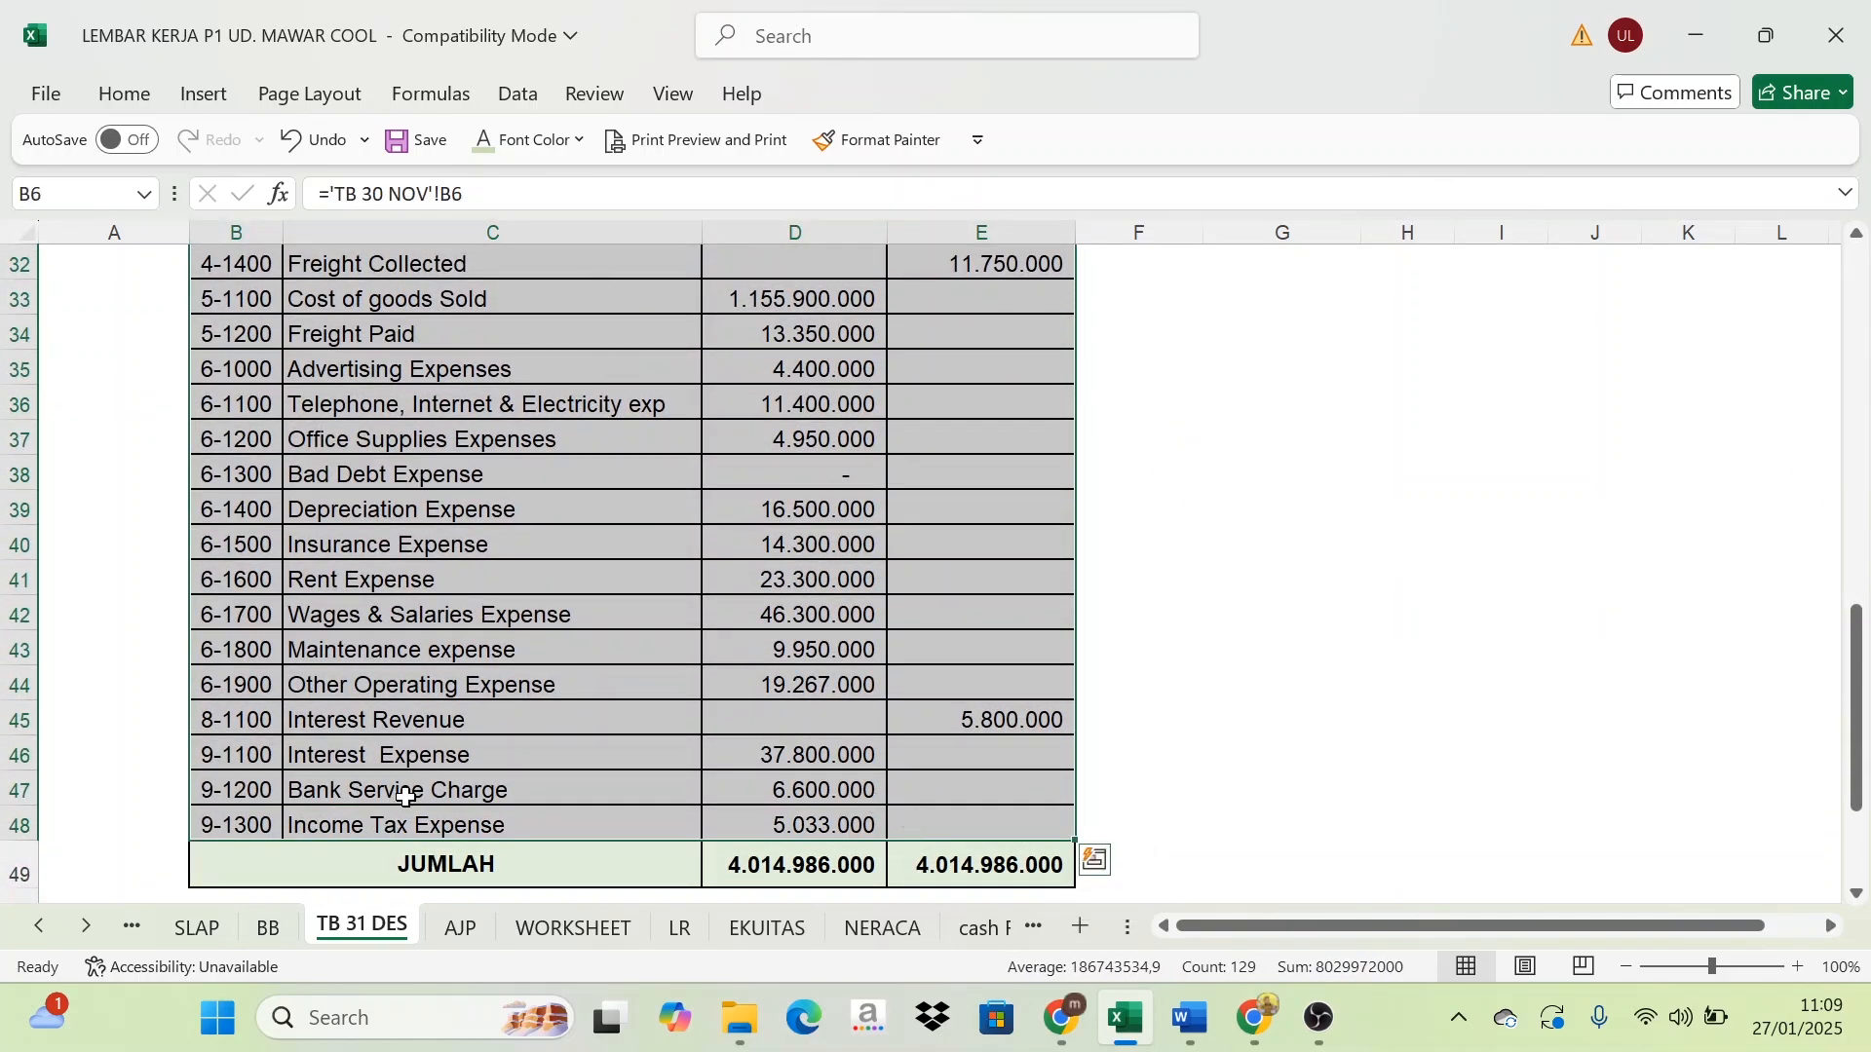
scroll(407, 797, up, 2)
Set the font color of the account codes, names and Neraca Saldo amounts in WORKSHEET cells B8:E50 to Automatic
click(565, 927)
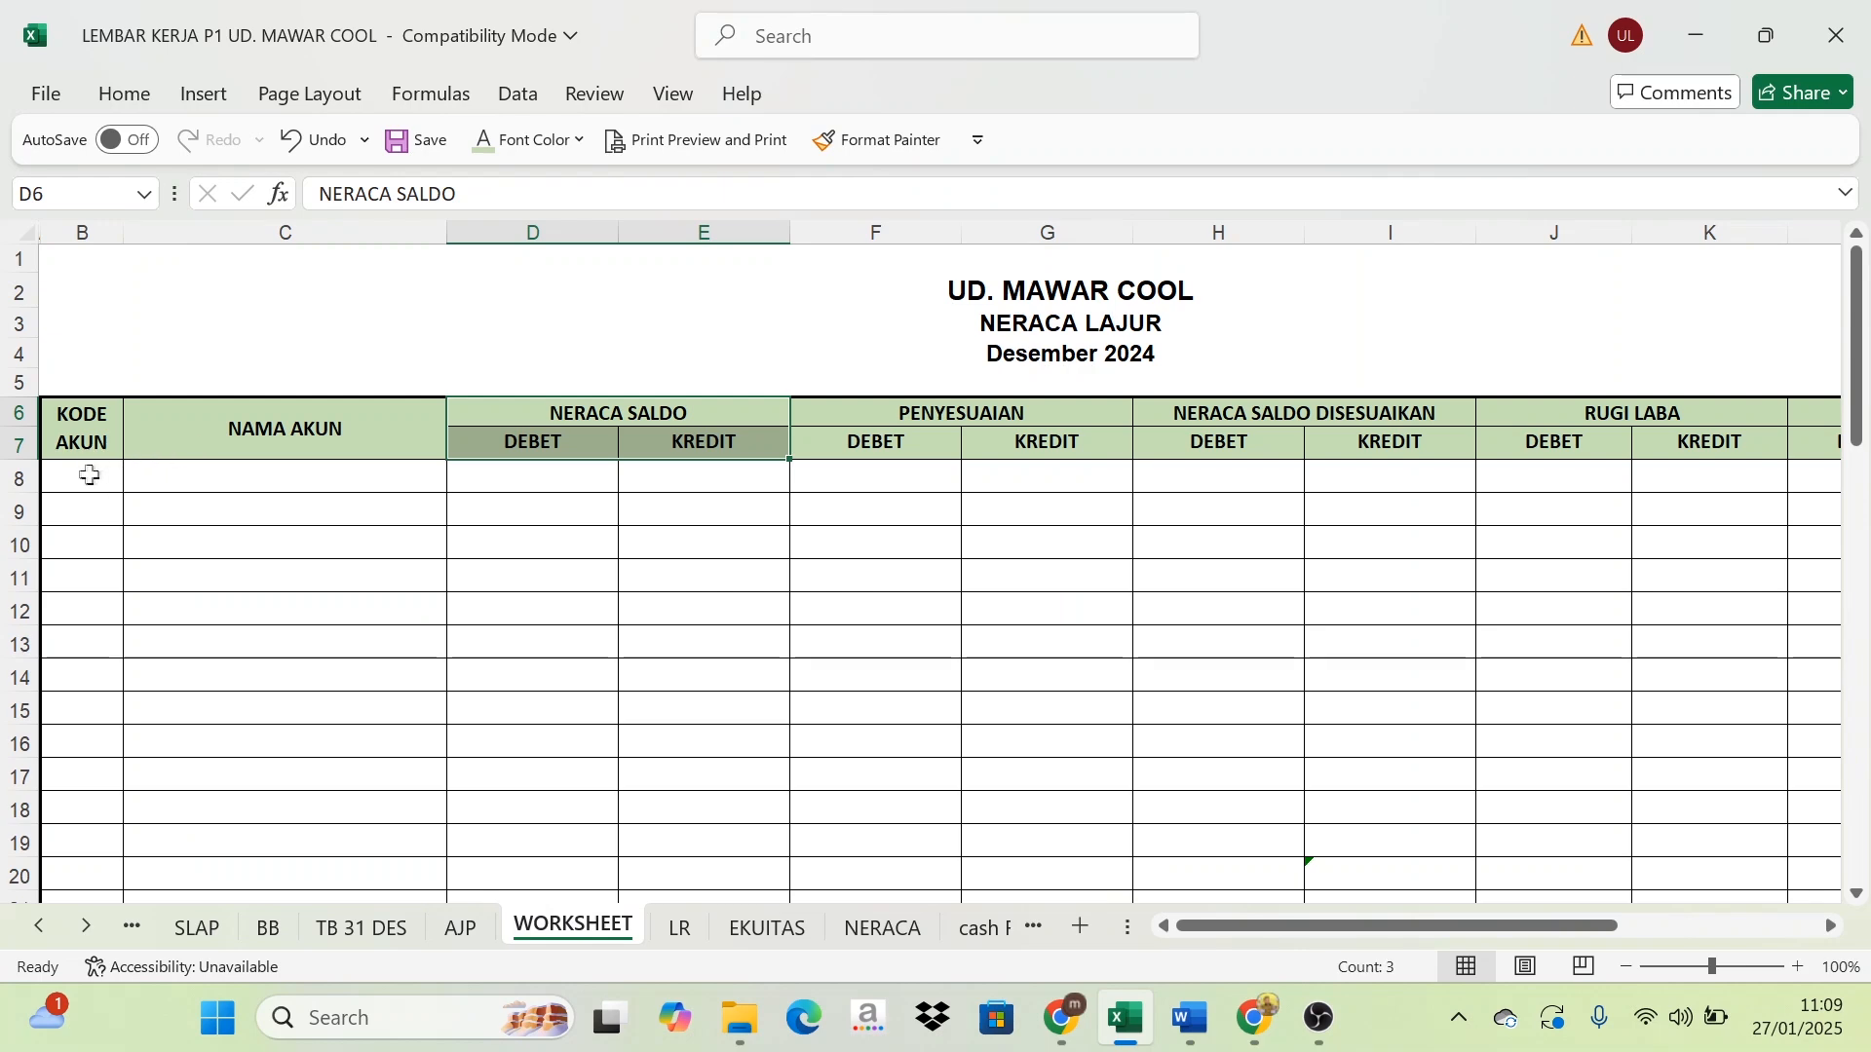
drag(89, 476, 703, 732)
click(578, 139)
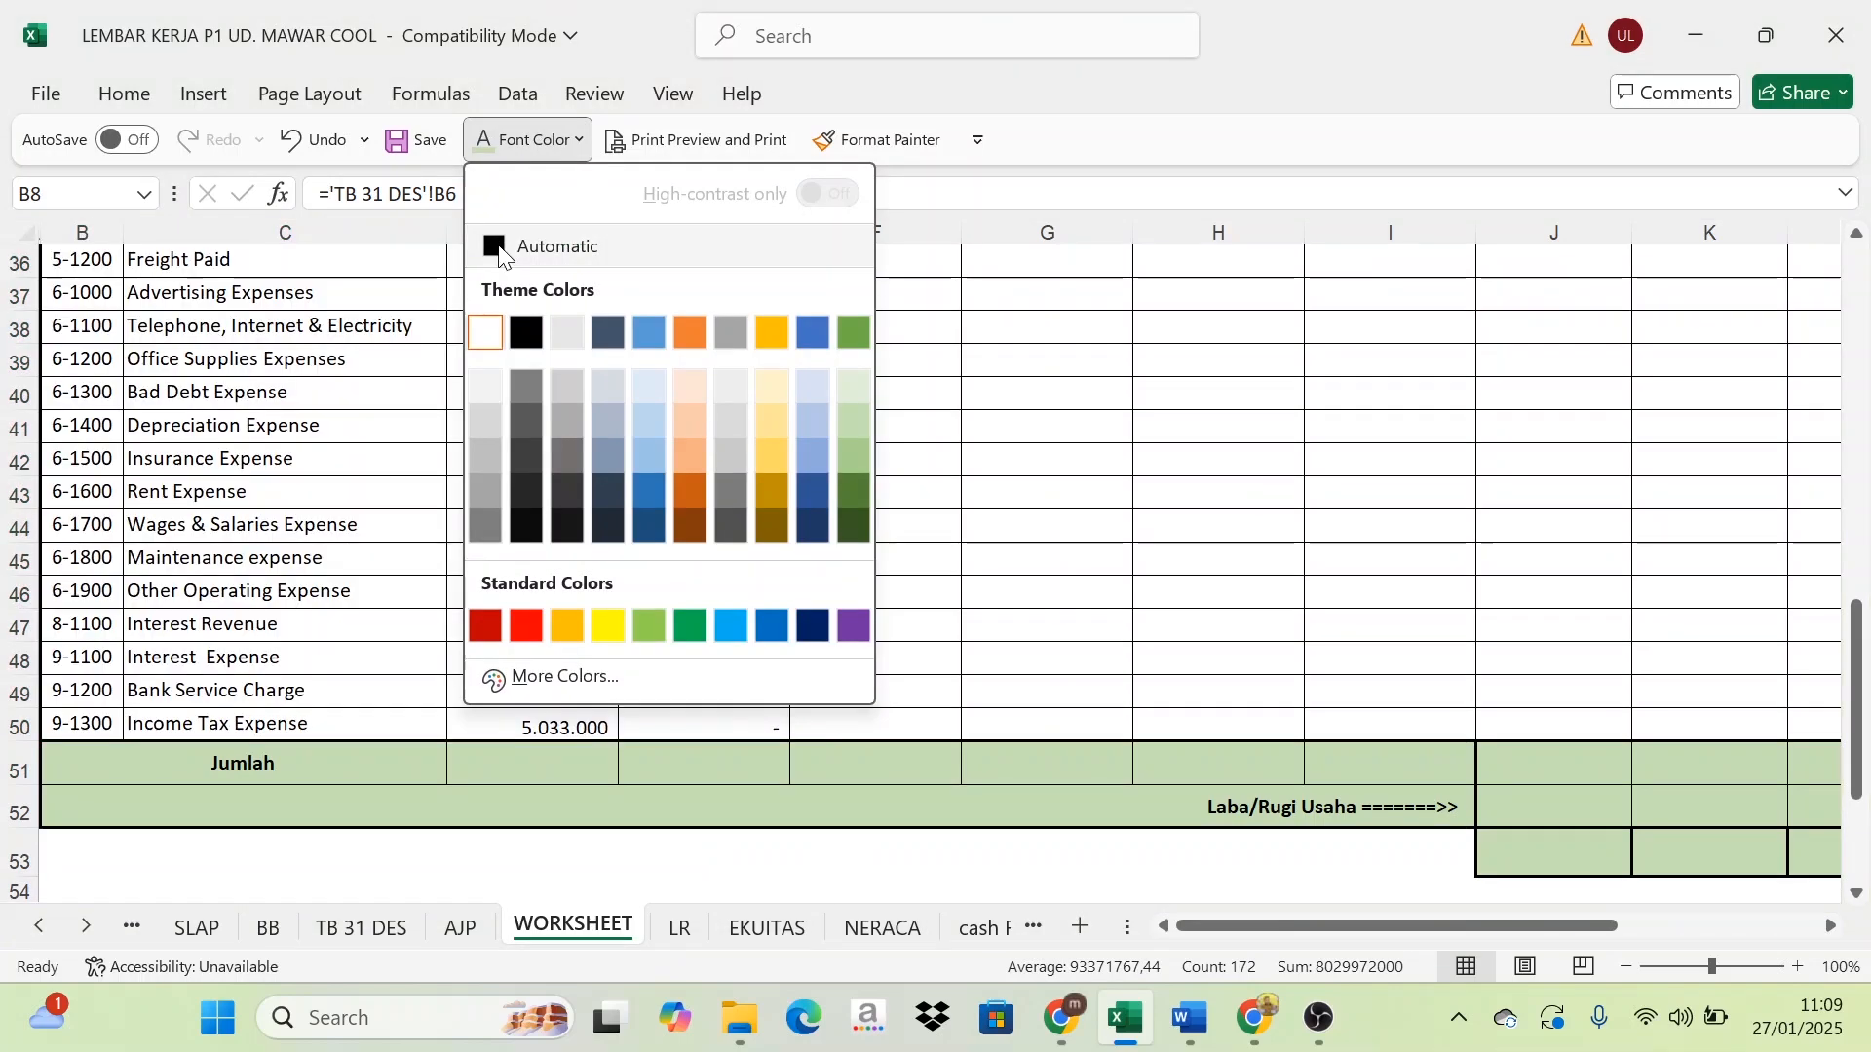
click(499, 249)
scroll(458, 390, up, 10)
click(384, 606)
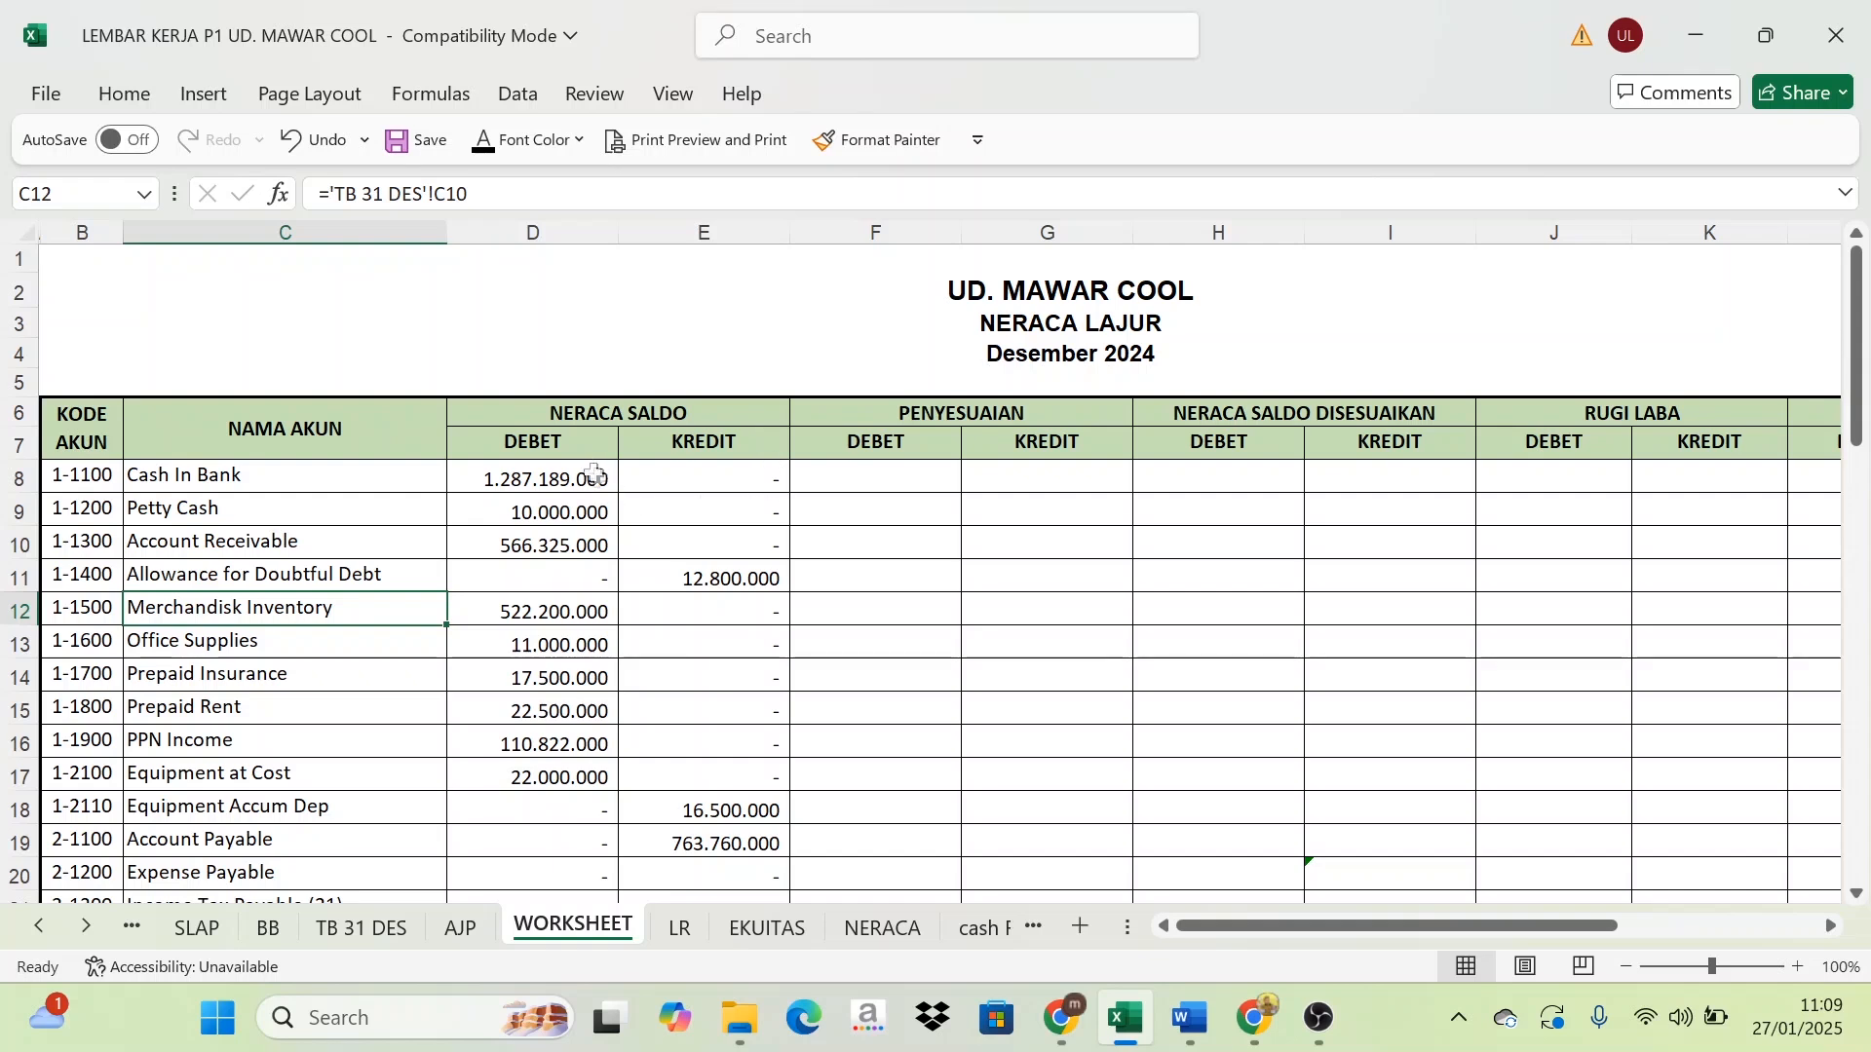
Review the worksheet's Kode Akun, Nama Akun and Neraca Saldo debit and credit columns
click(579, 444)
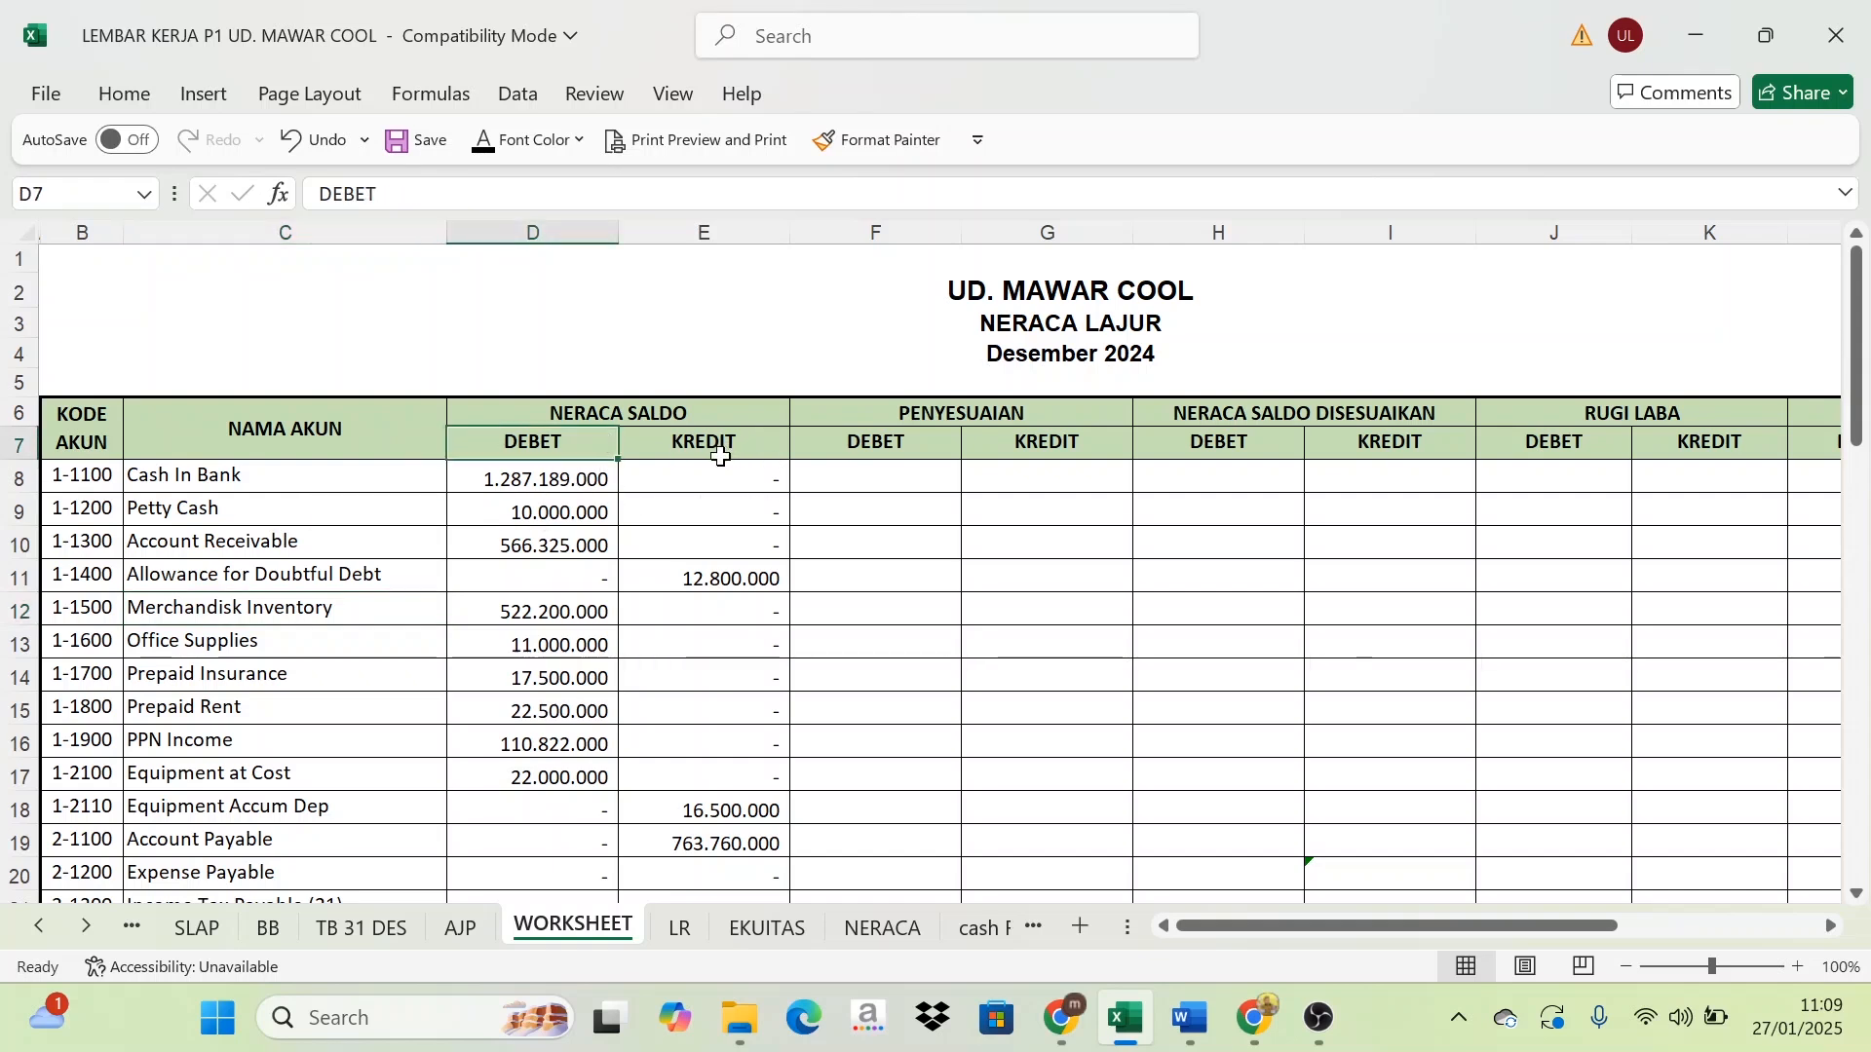
click(721, 456)
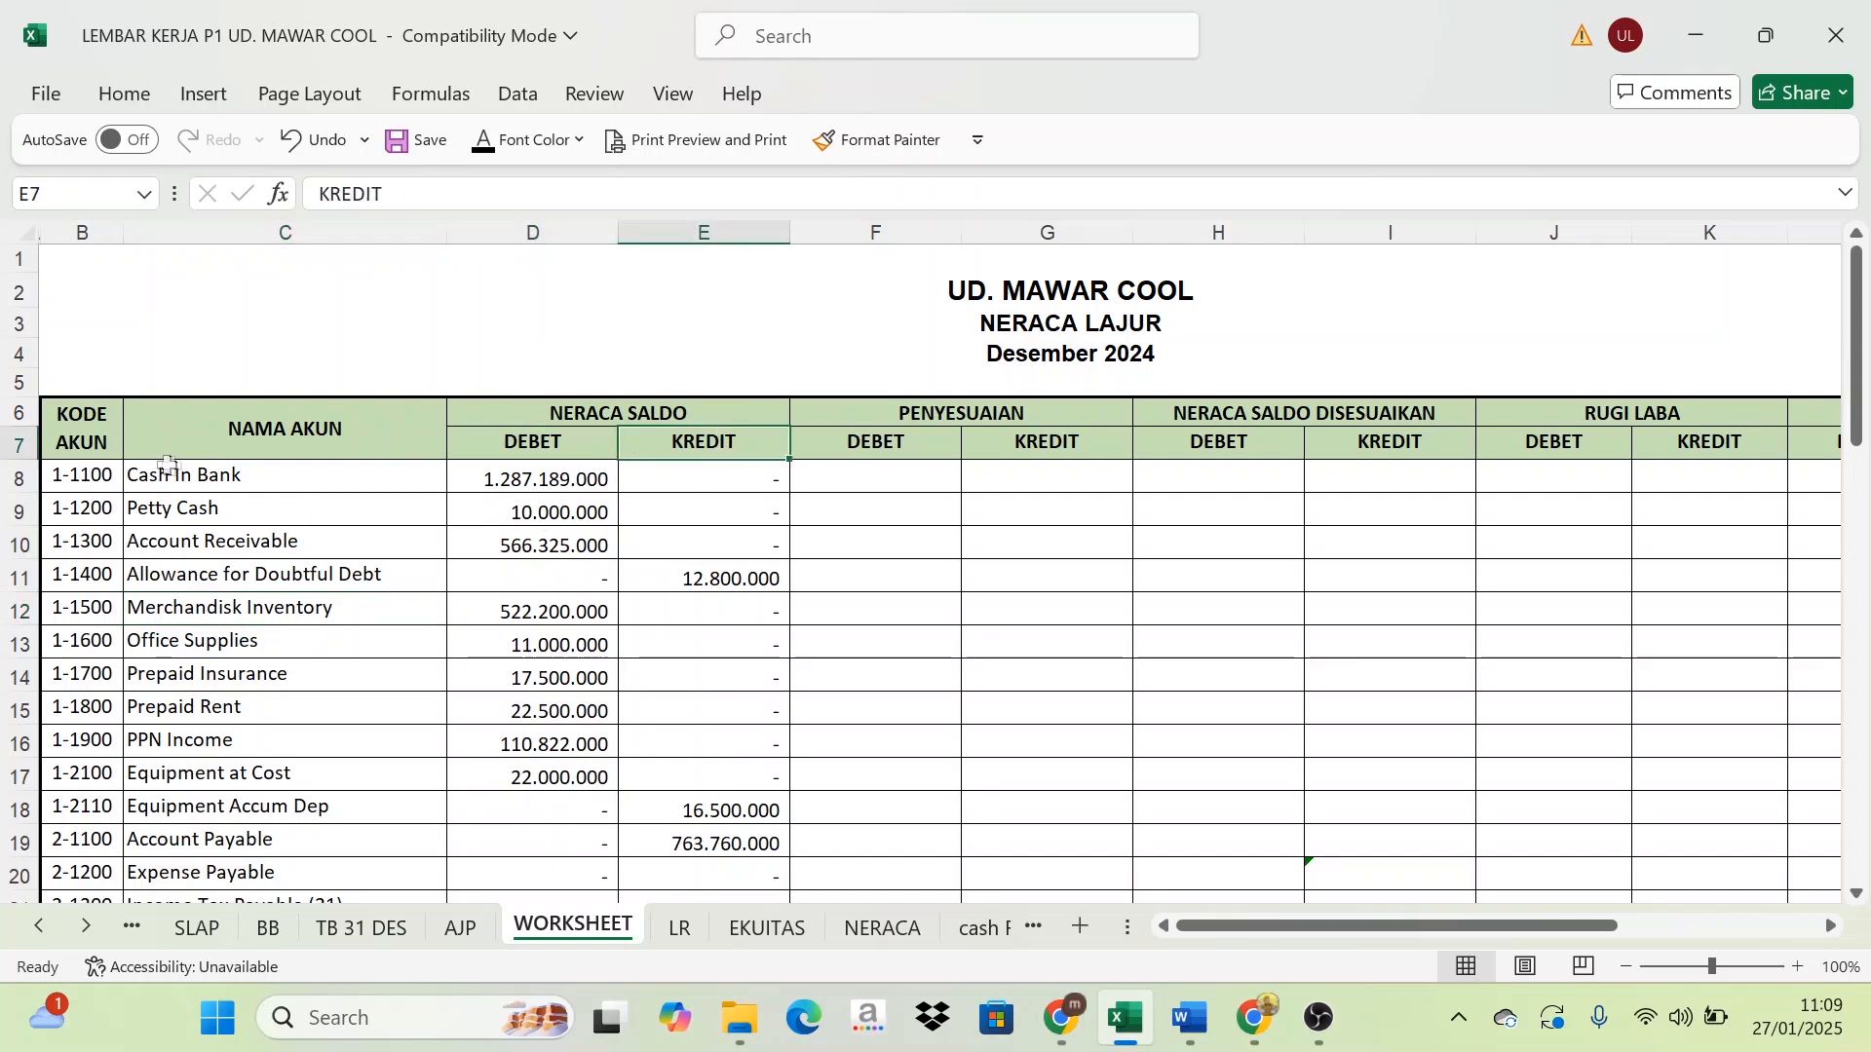
click(78, 432)
click(293, 434)
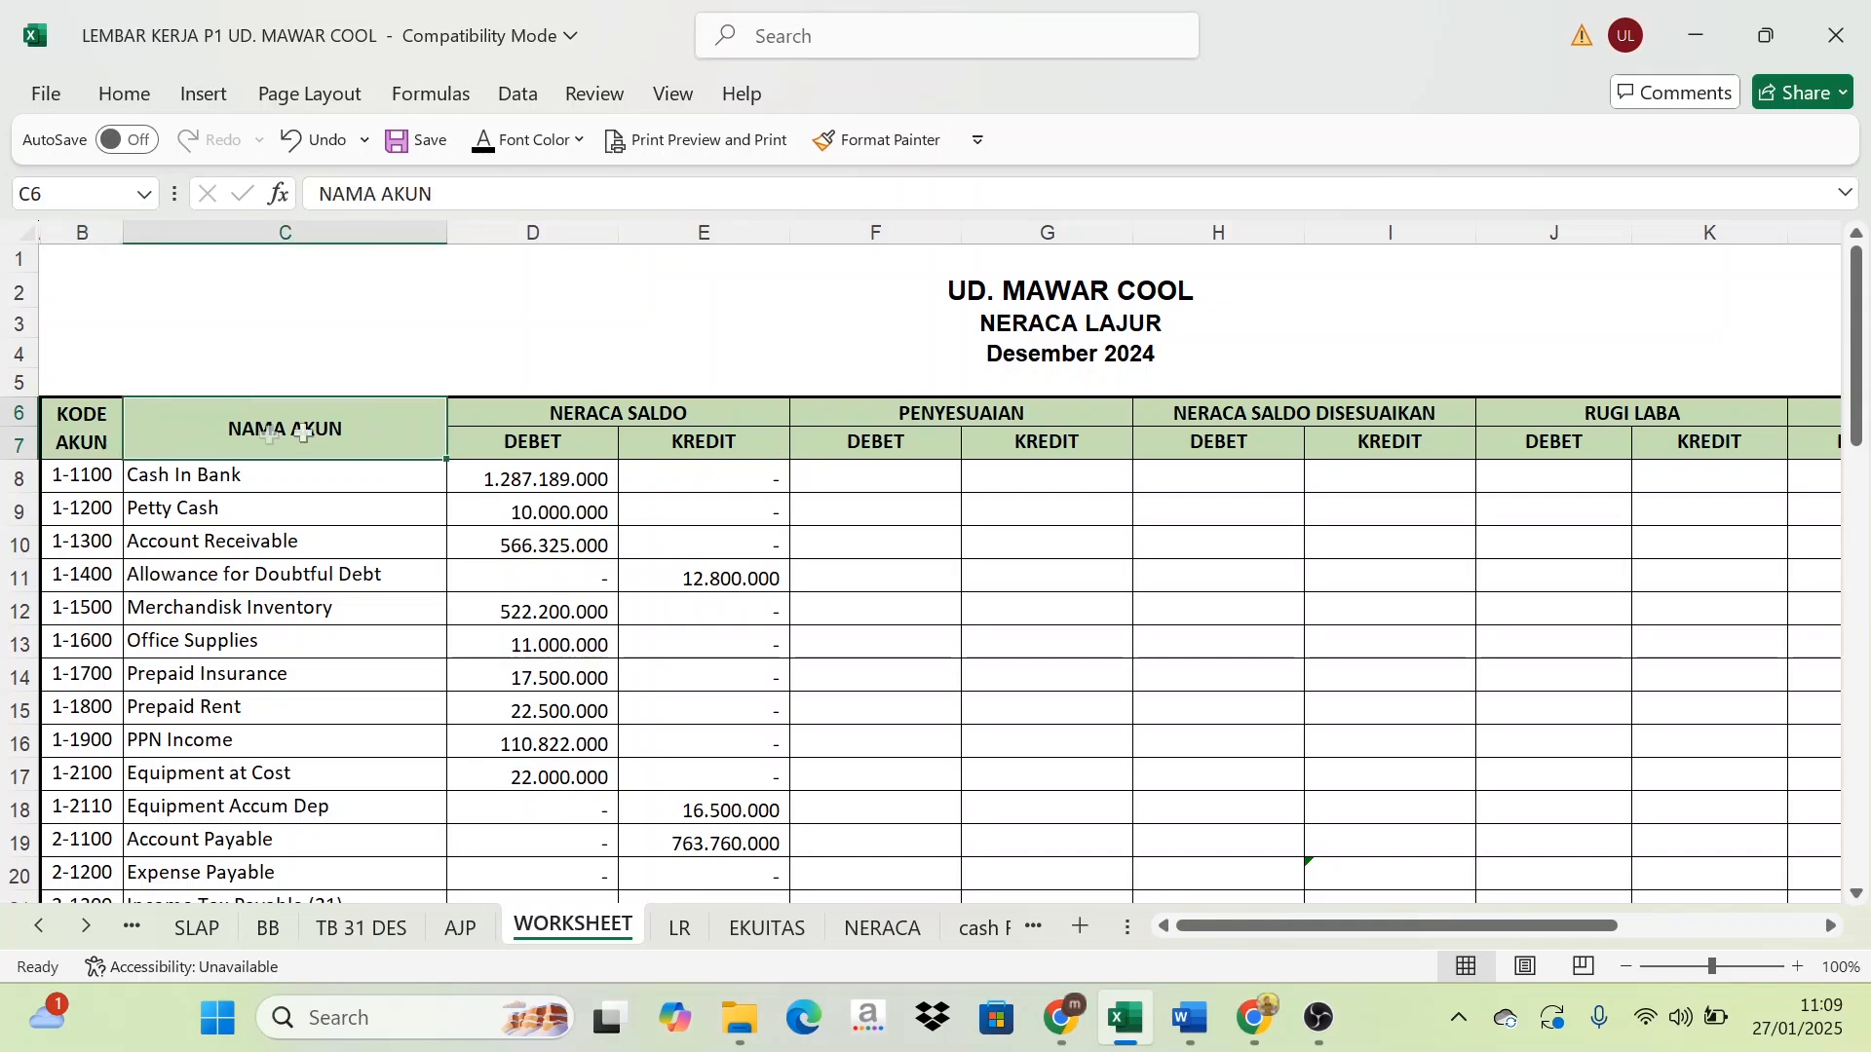
click(601, 424)
click(570, 450)
click(673, 450)
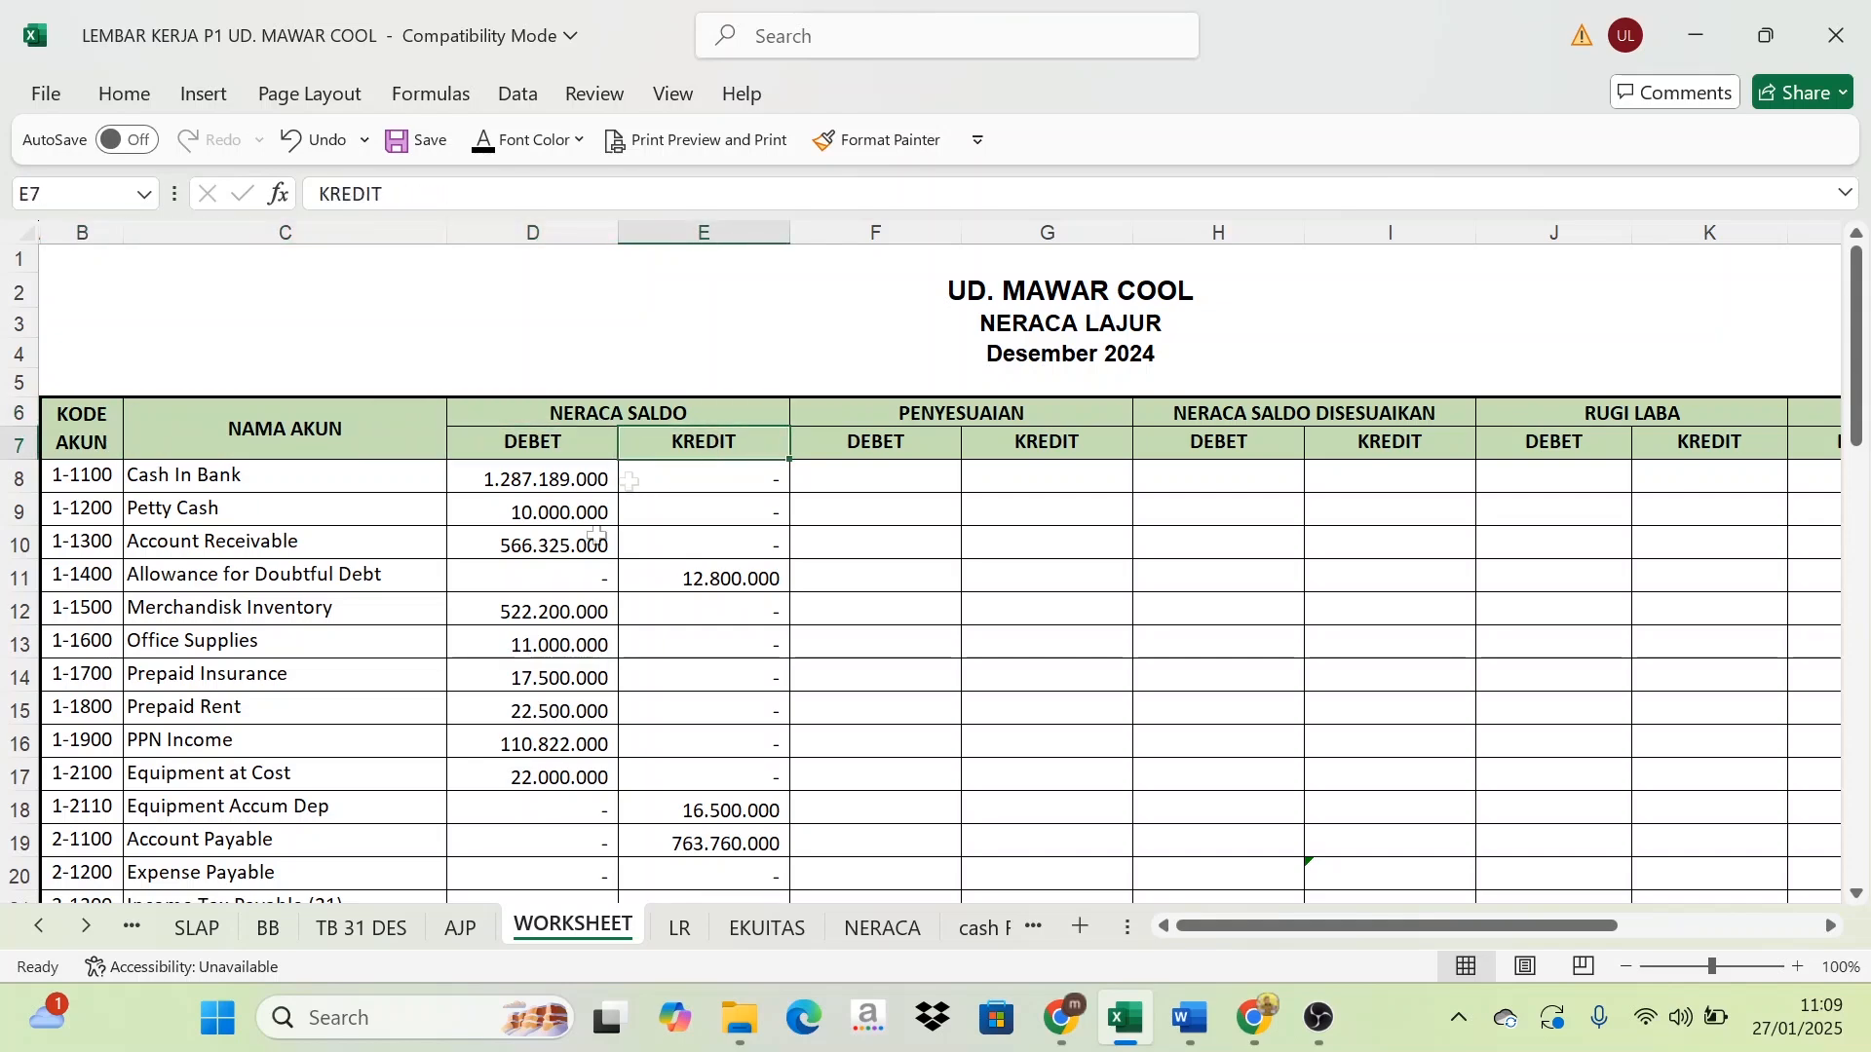
Check the source accounts and their debit and credit balances in the TB 31 DES trial balance
click(370, 930)
scroll(353, 711, up, 8)
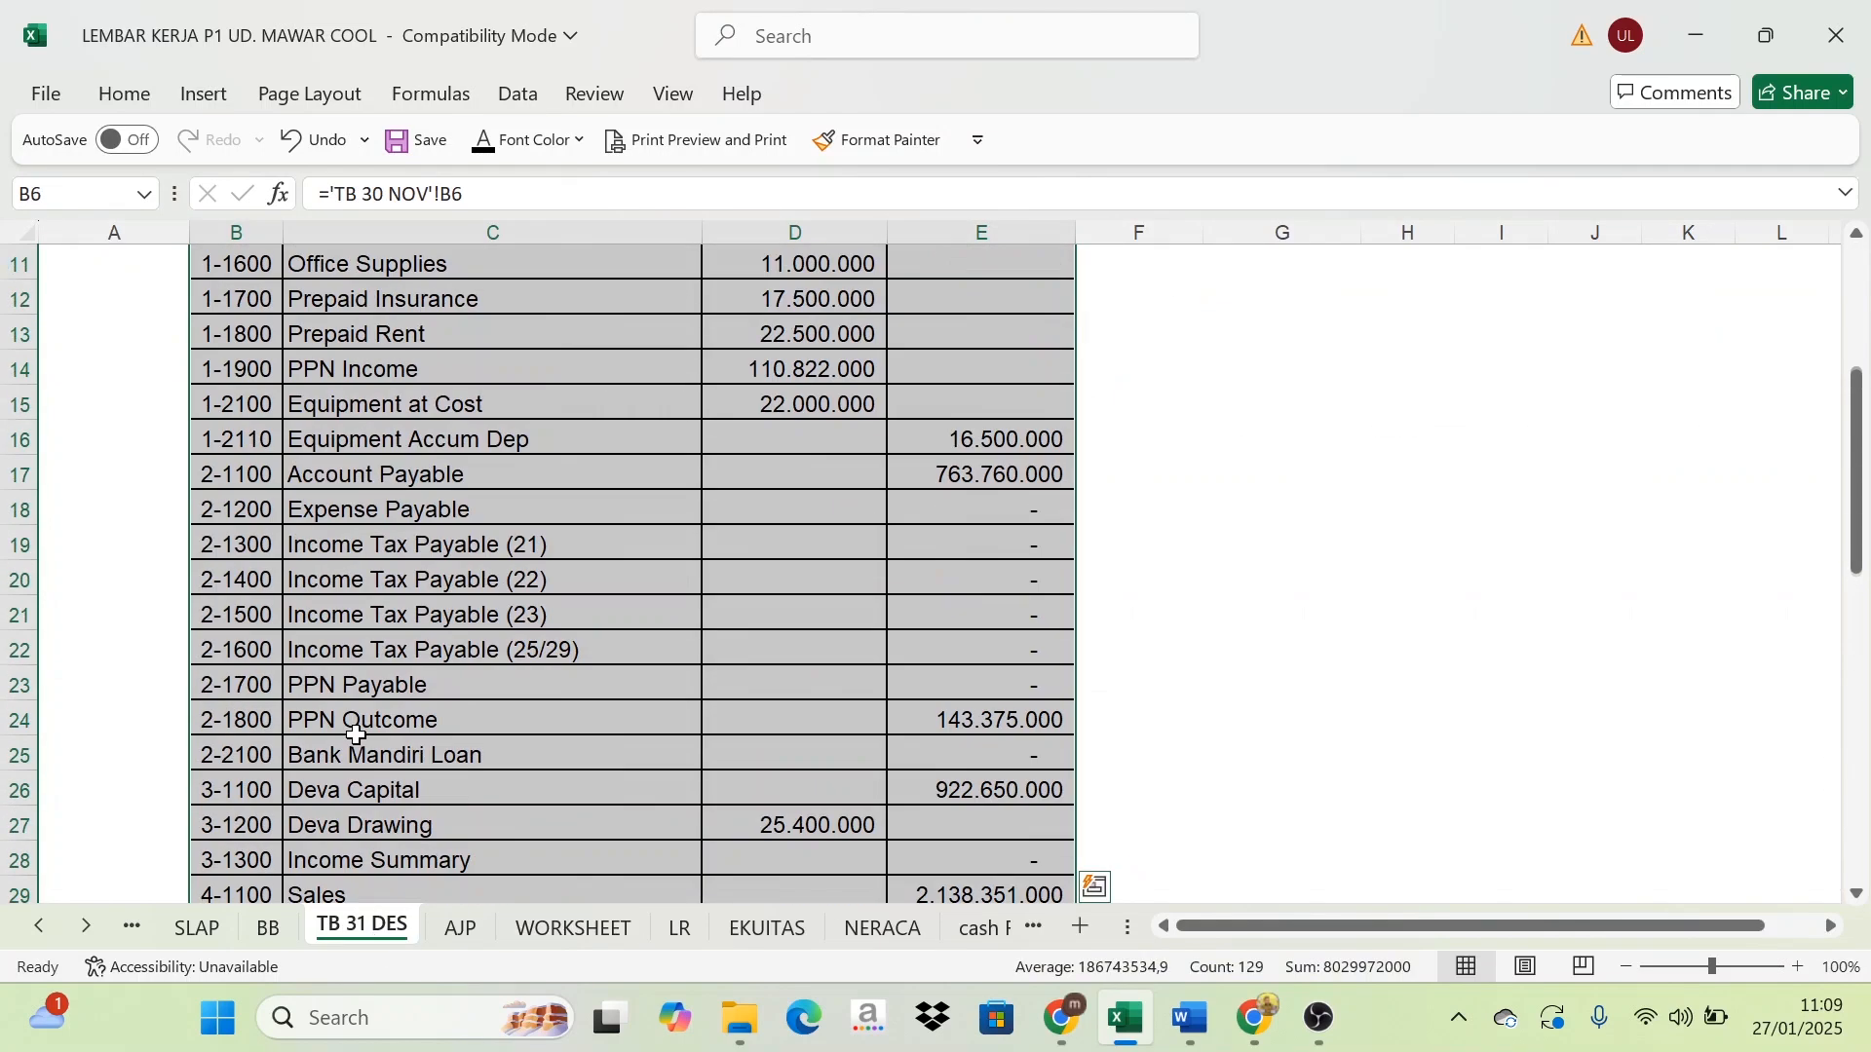
scroll(353, 716, up, 1)
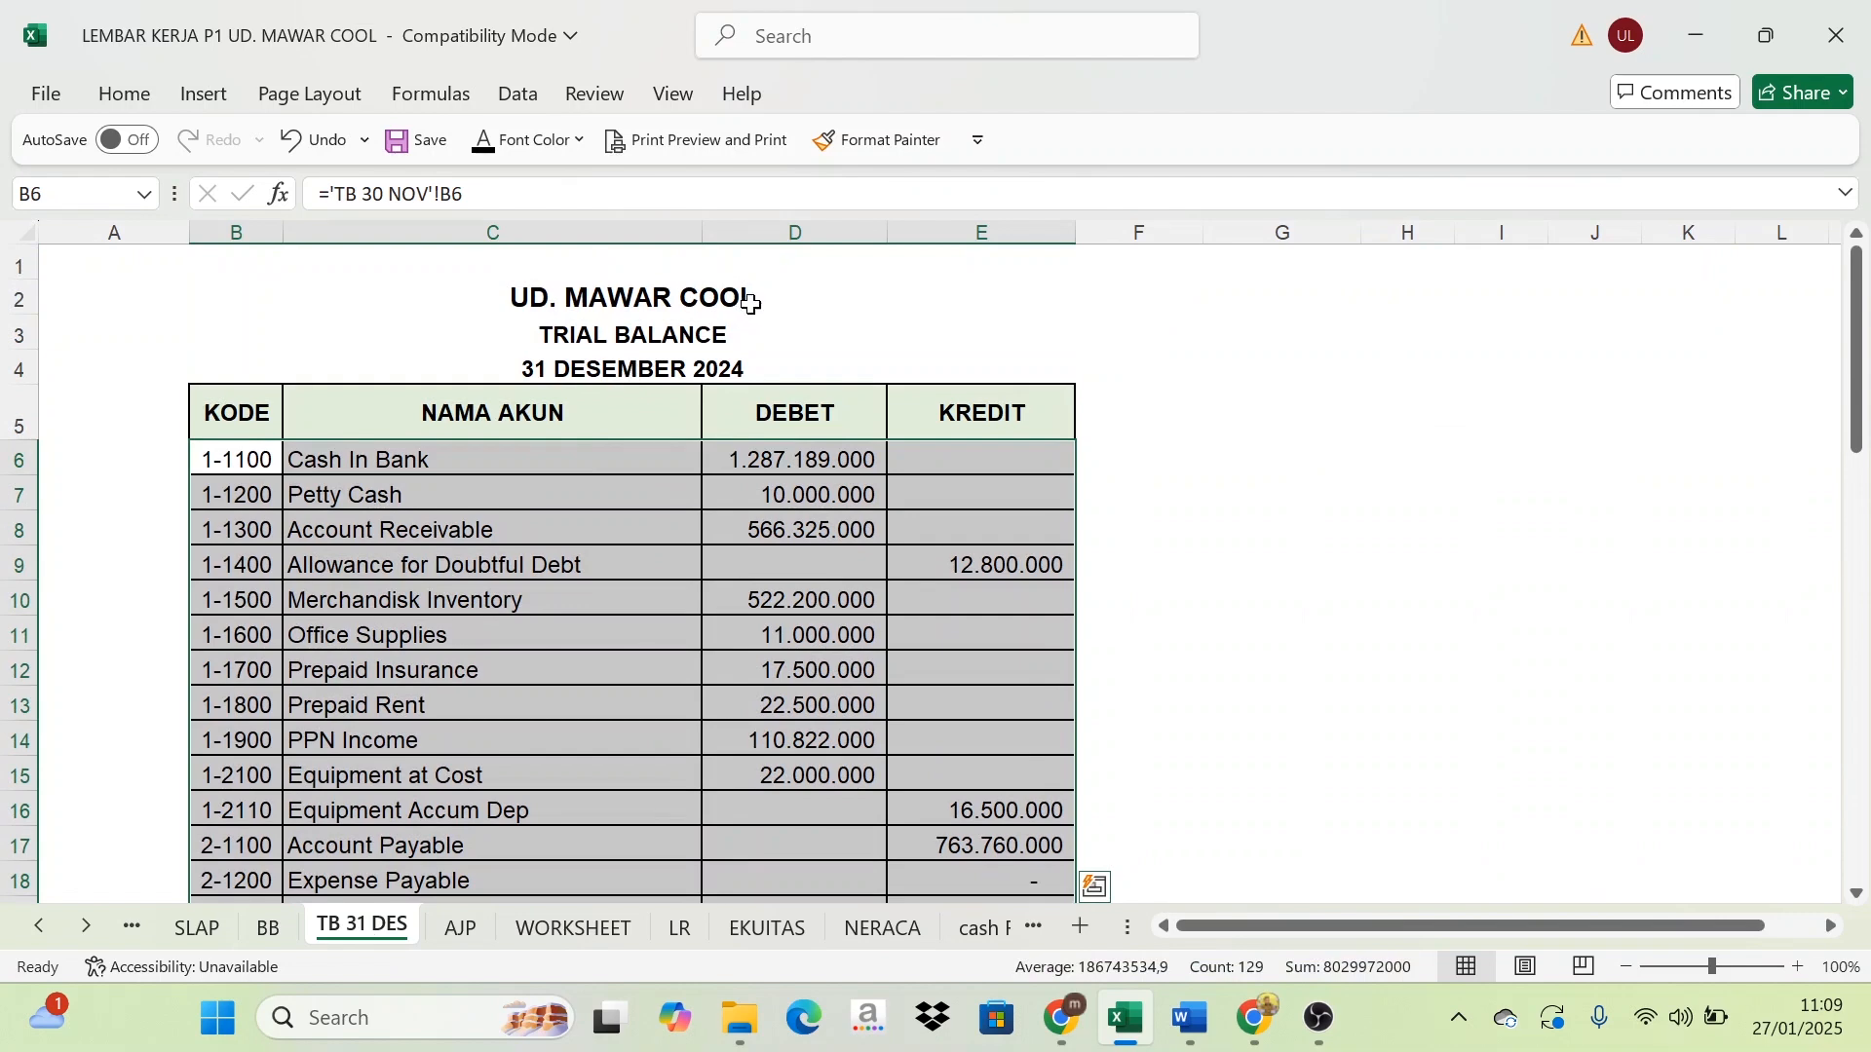
click(523, 500)
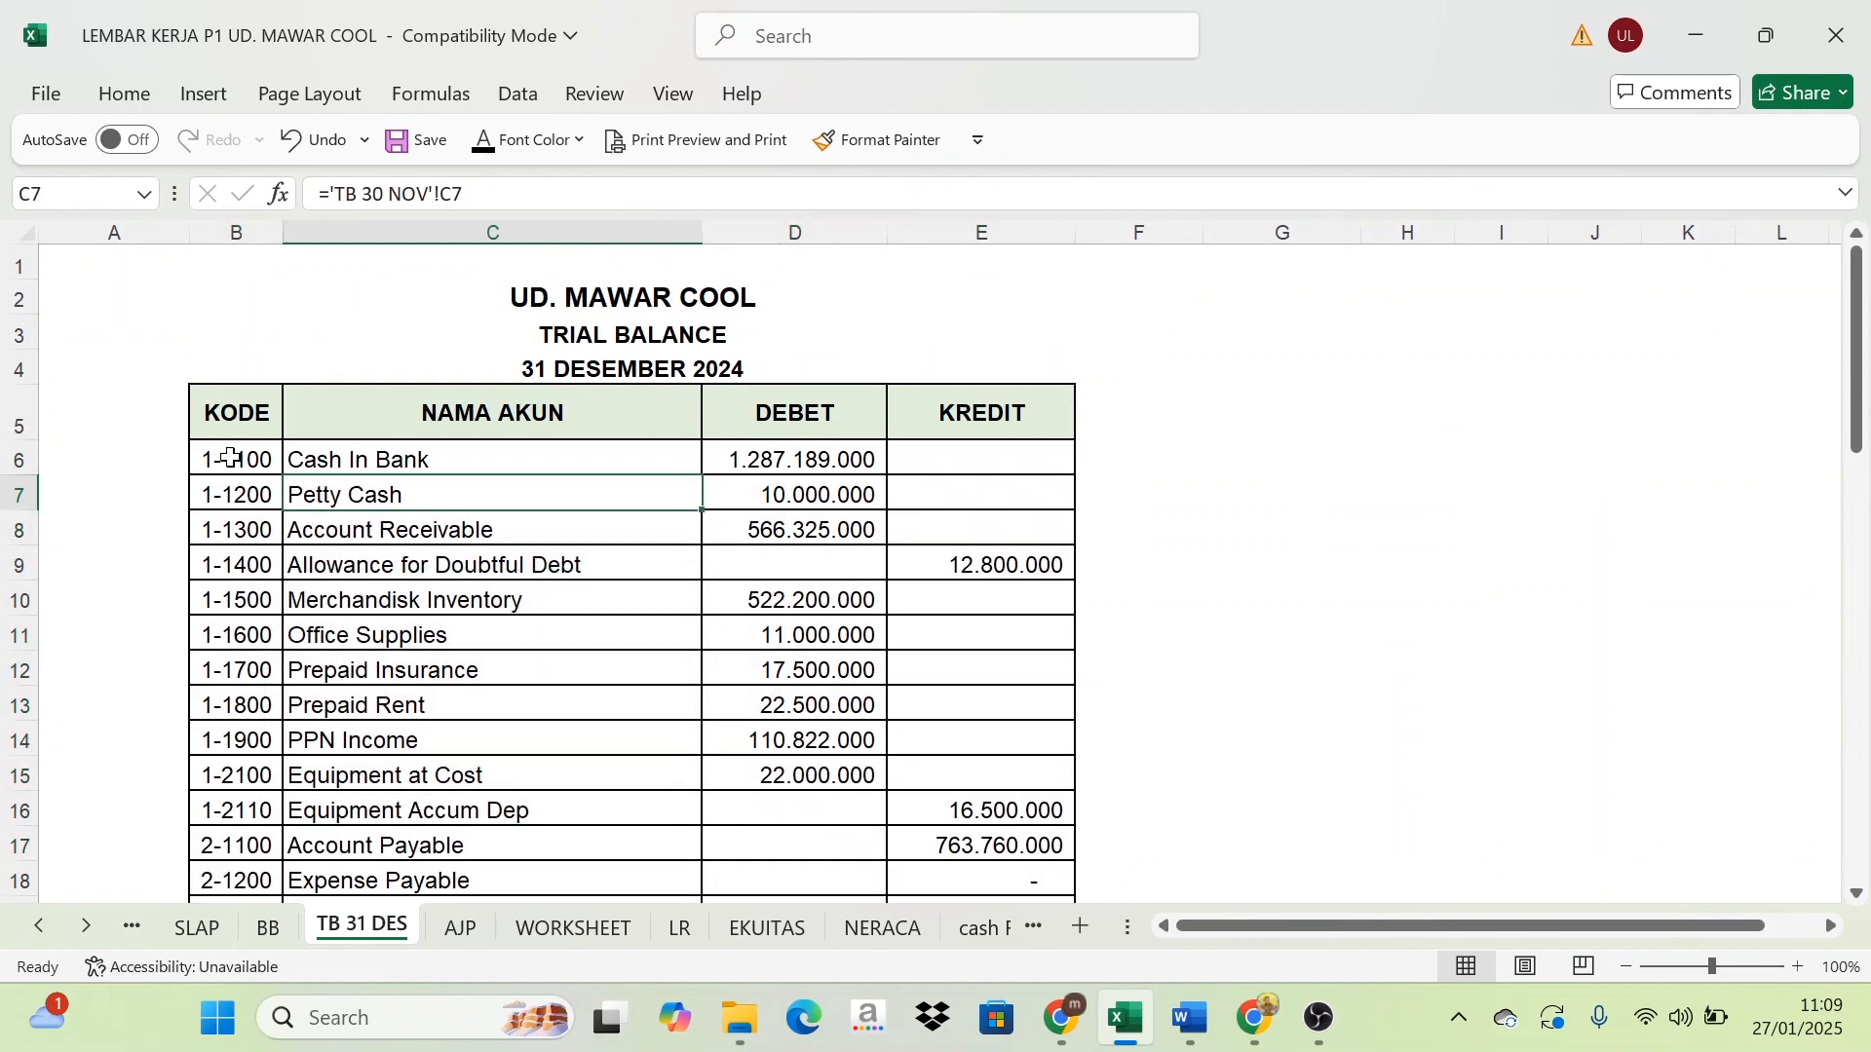
click(794, 460)
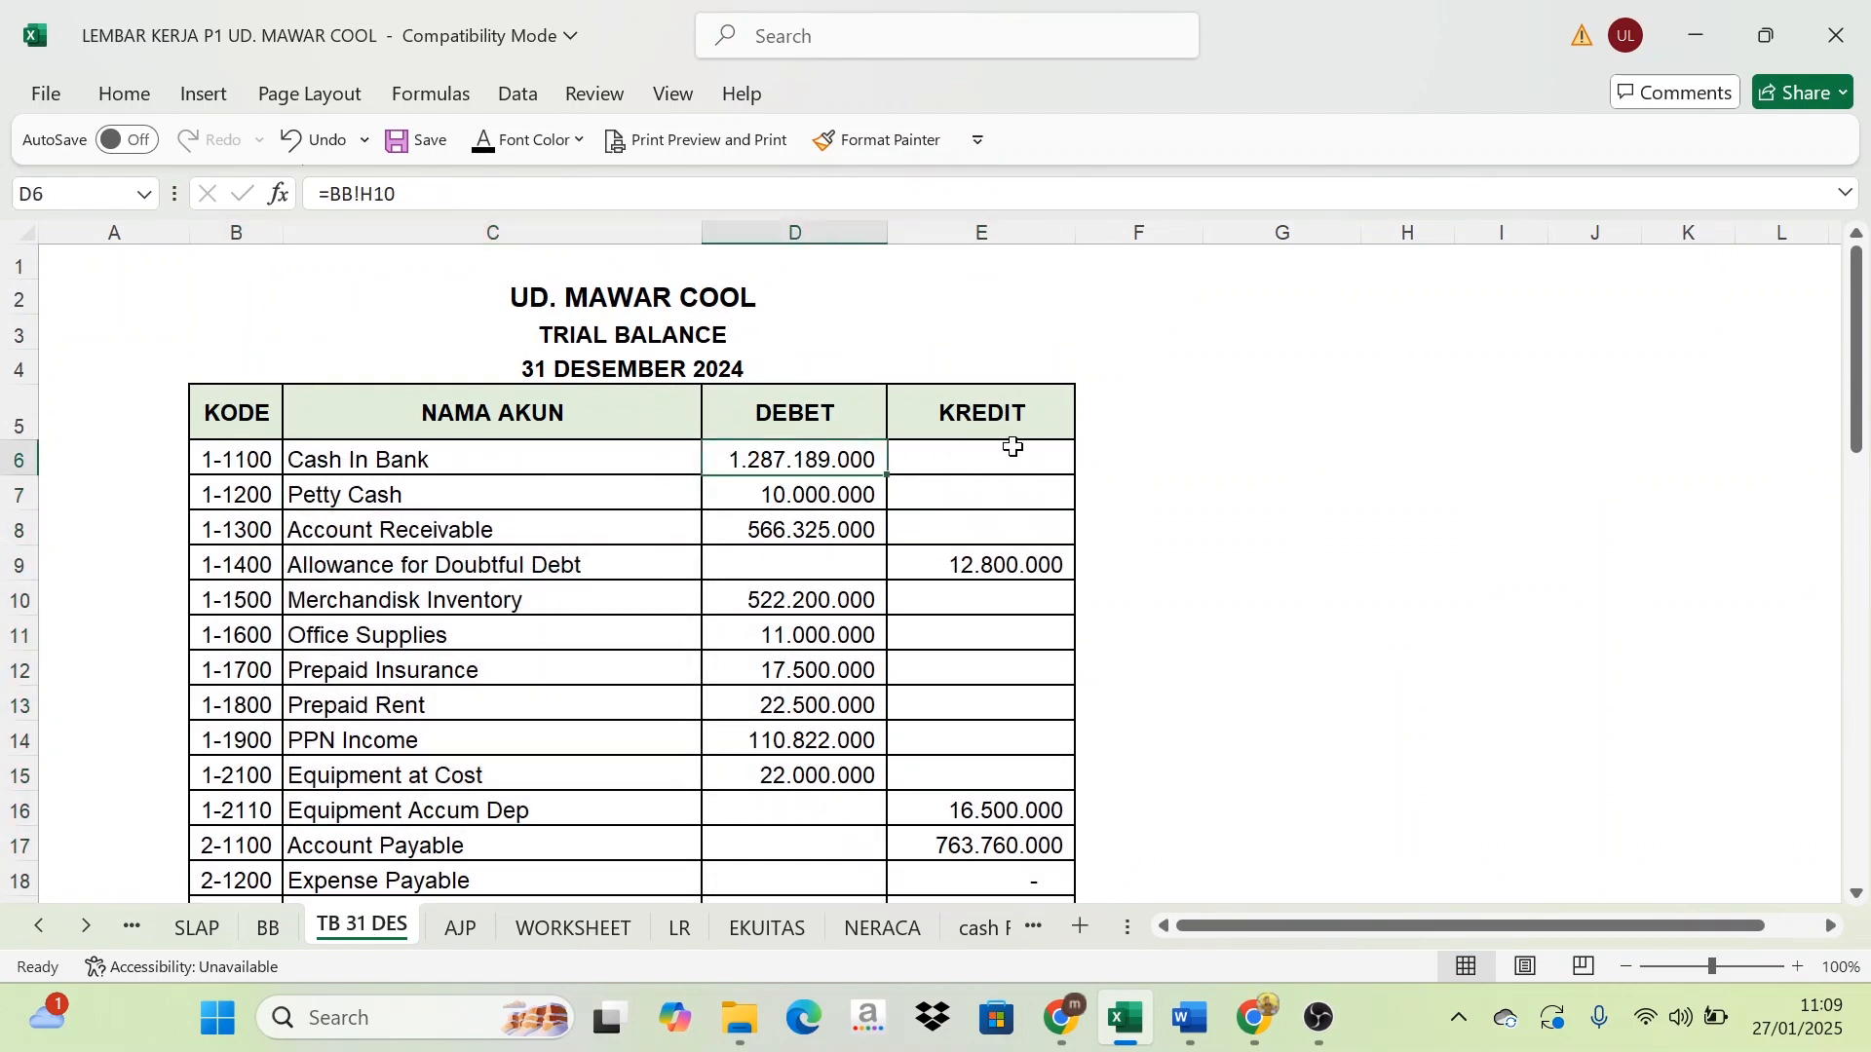
scroll(722, 833, down, 2)
scroll(722, 834, down, 4)
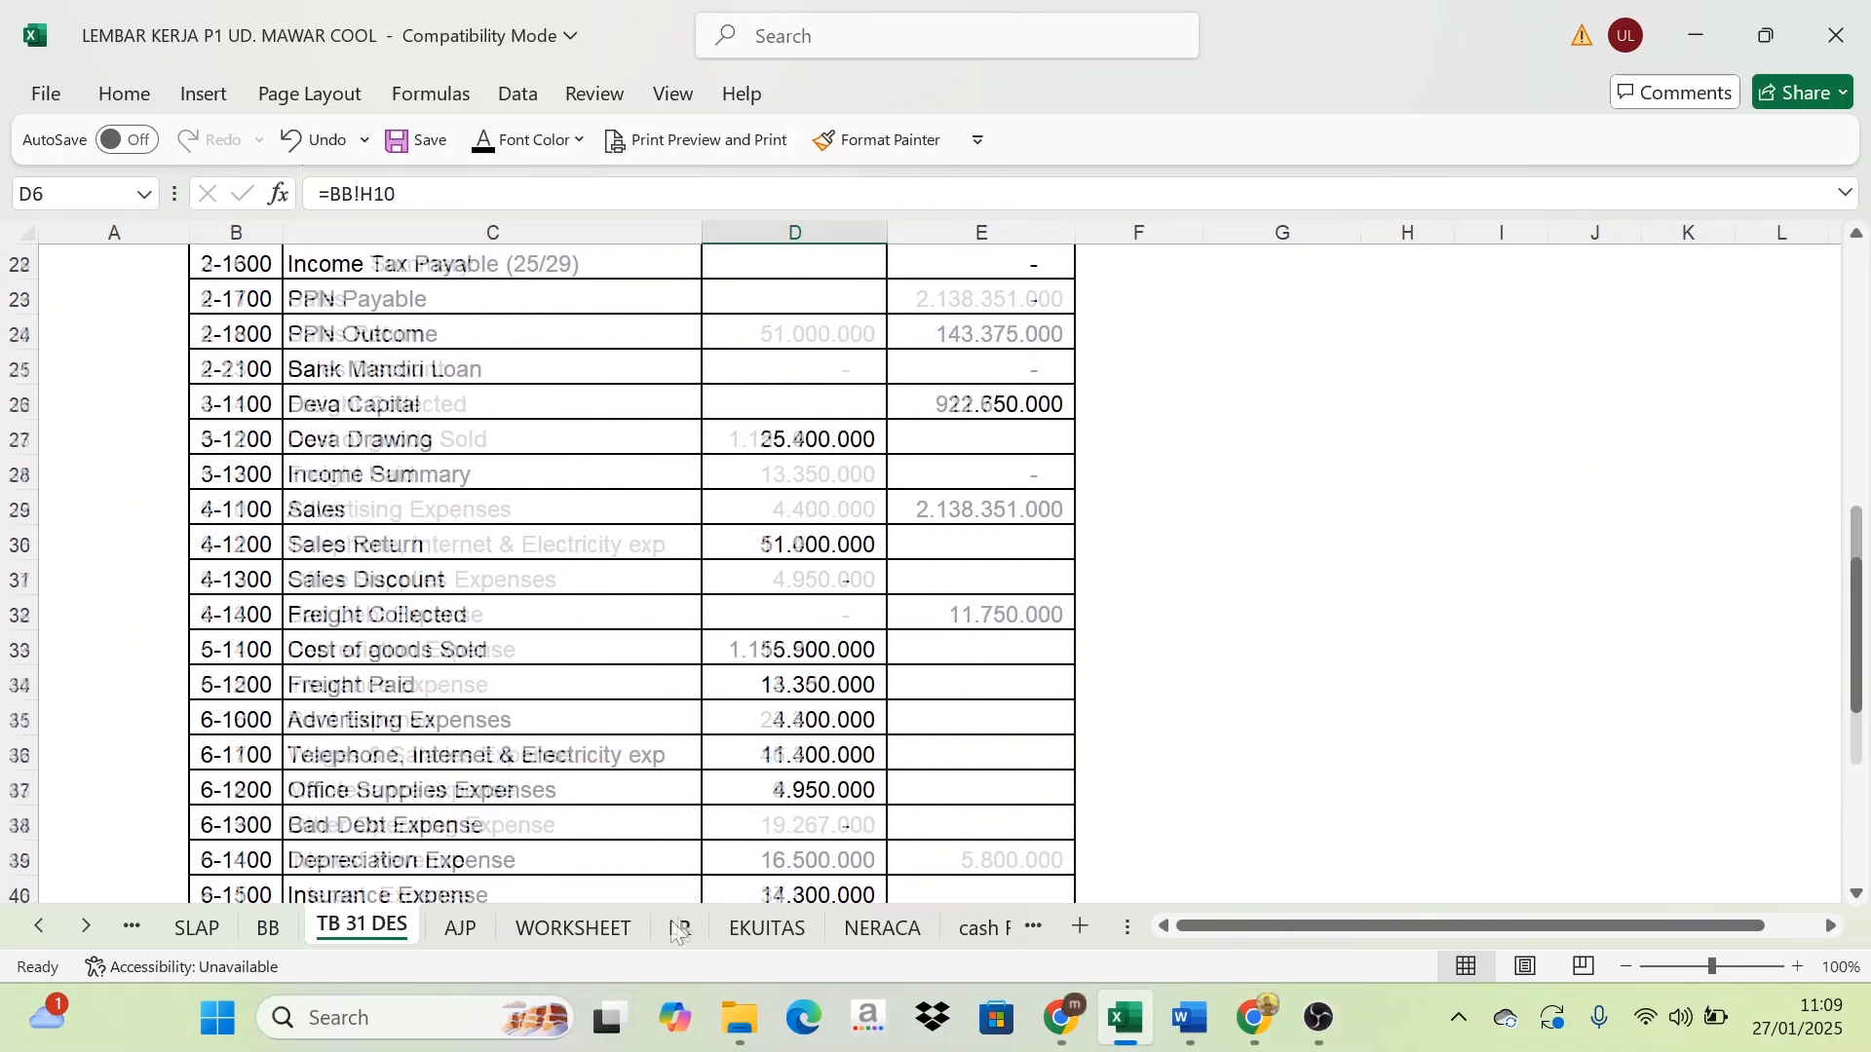
scroll(682, 857, up, 3)
Apply the Automatic font color to the Neraca Saldo debit and credit totals in WORKSHEET cells D51:E51
click(573, 927)
scroll(487, 650, down, 11)
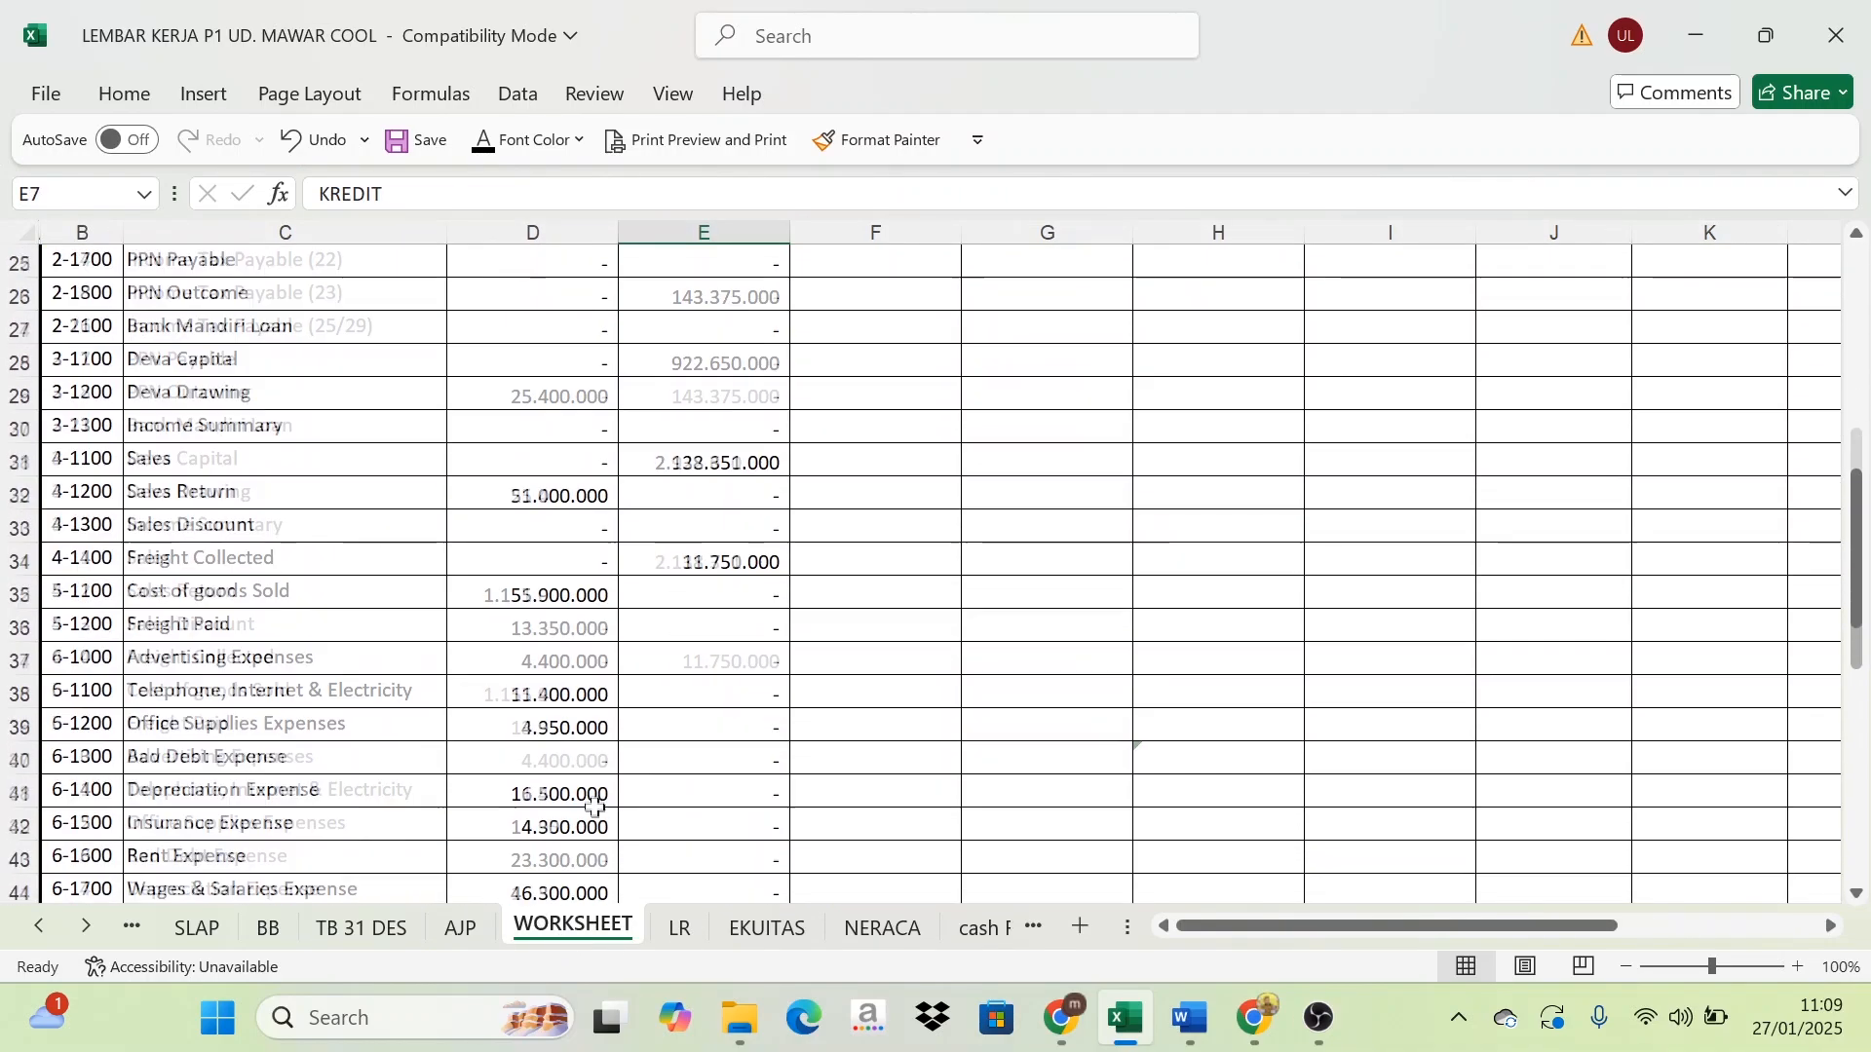
click(566, 838)
drag(617, 851, 721, 838)
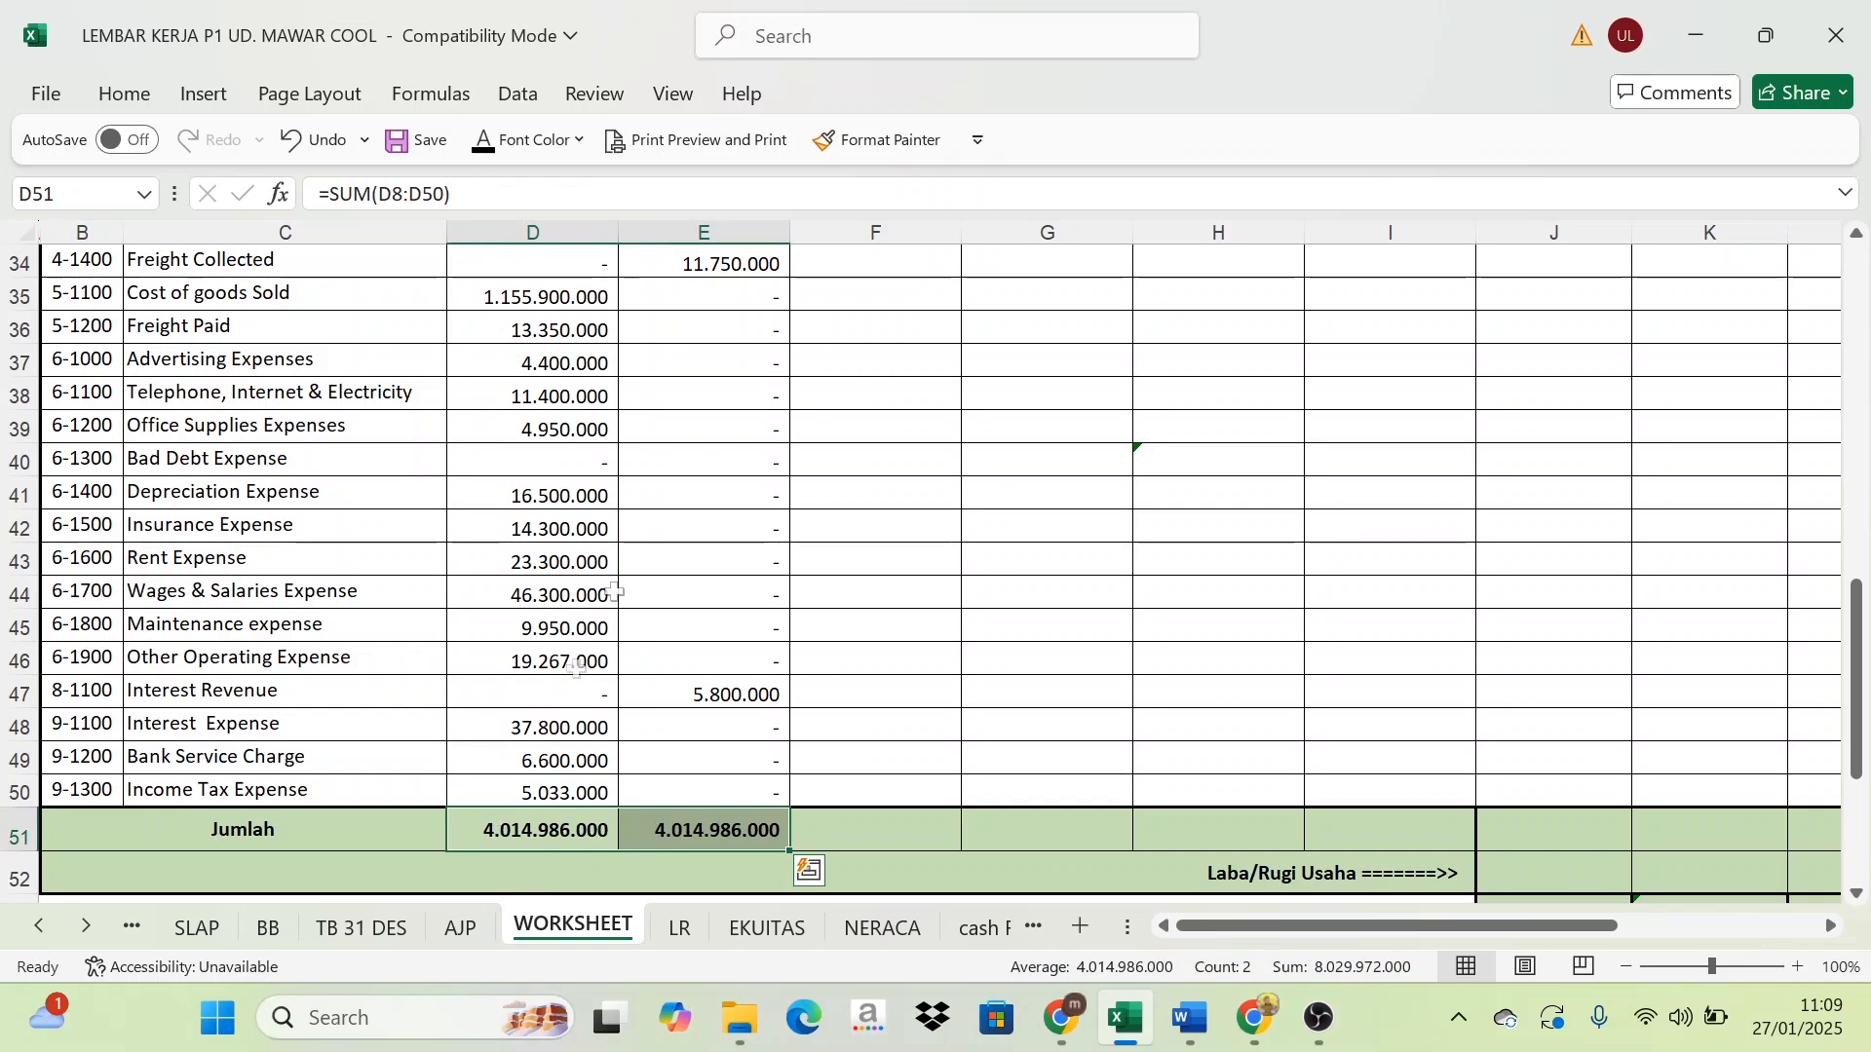
click(545, 833)
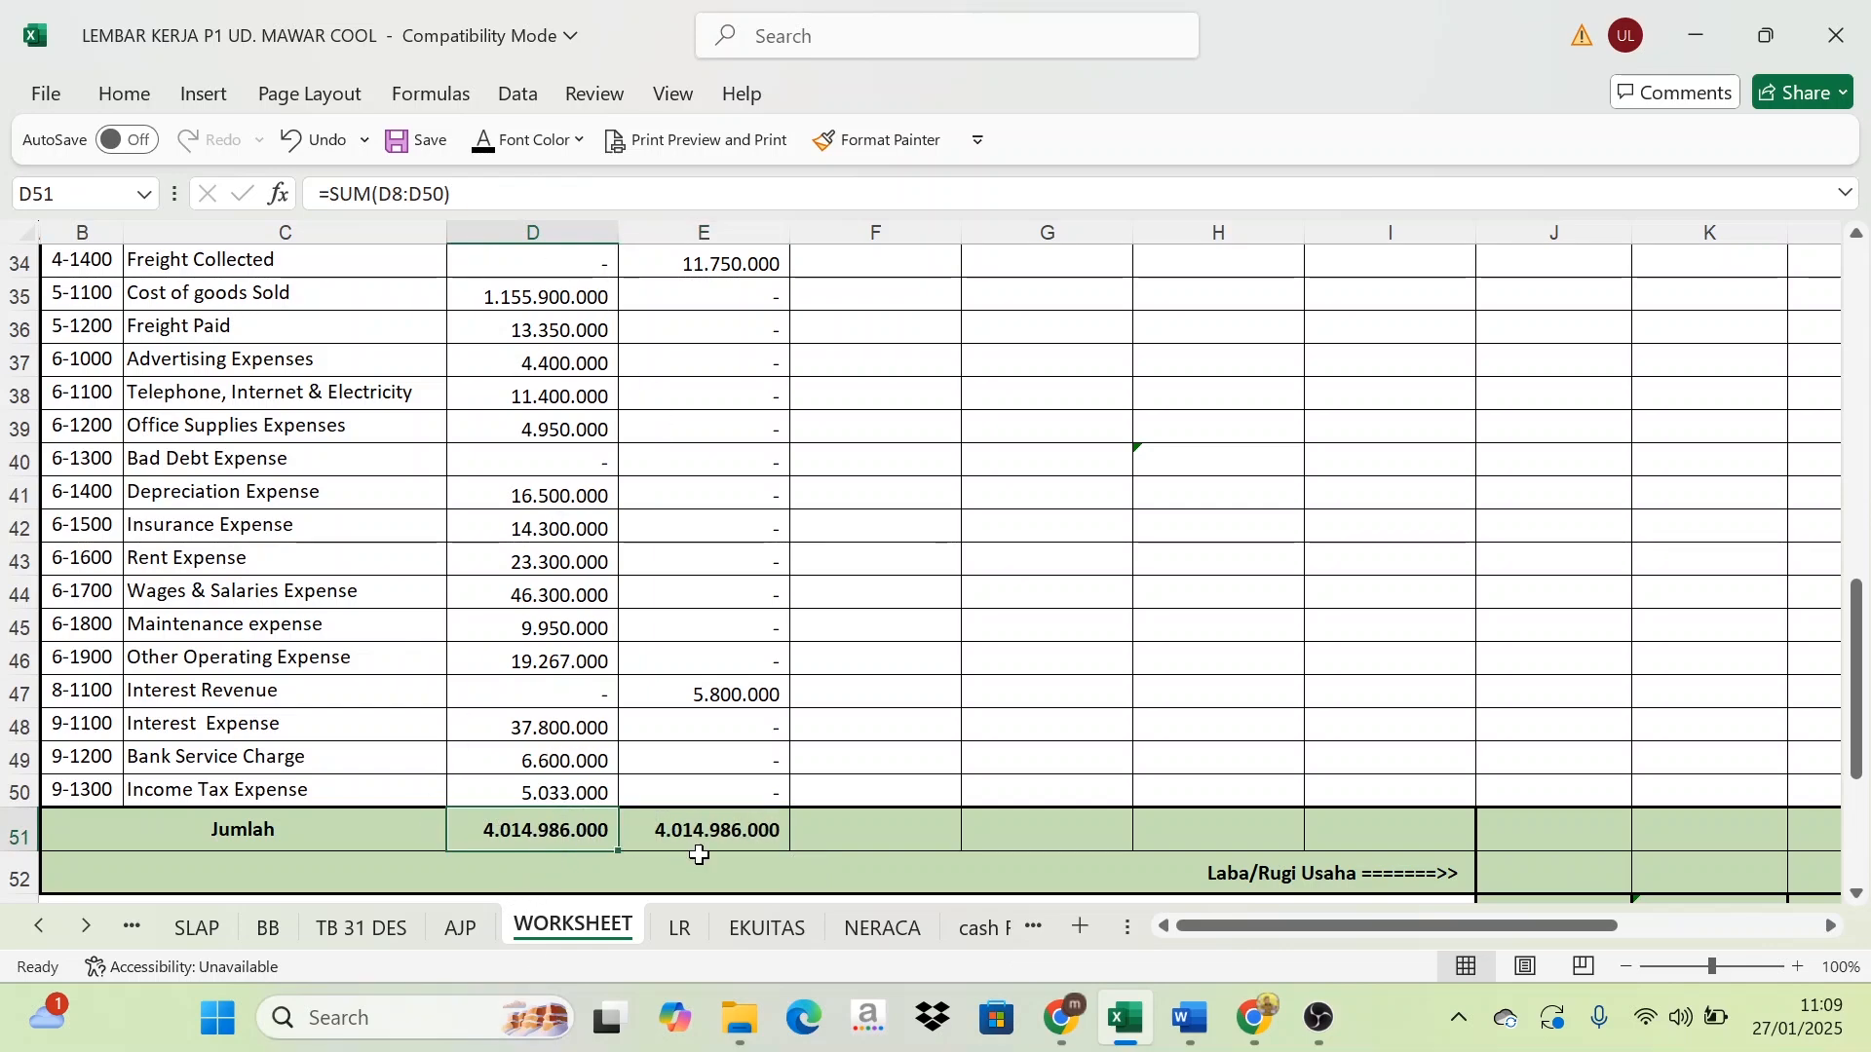
click(699, 838)
Compare the Jumlah totals in TB 31 DES with the worksheet's Neraca Saldo debit and credit totals
click(406, 938)
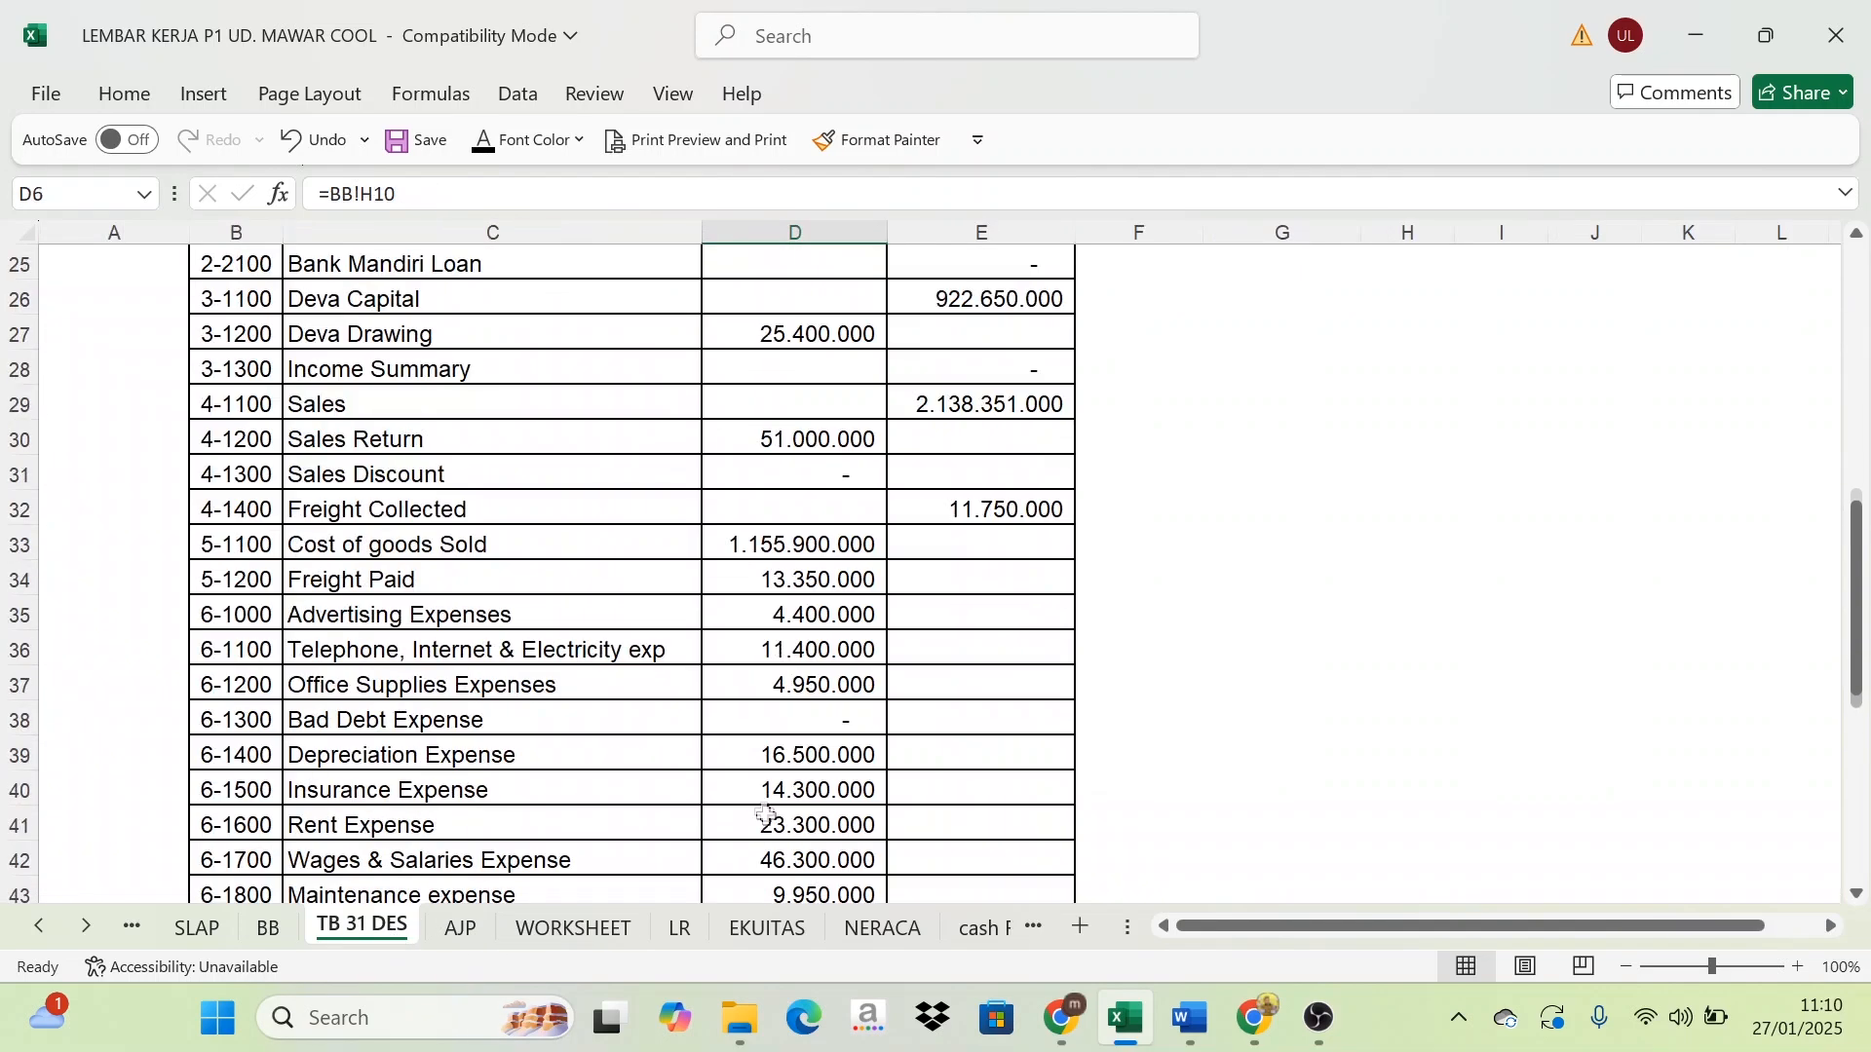
scroll(775, 852, down, 4)
click(814, 697)
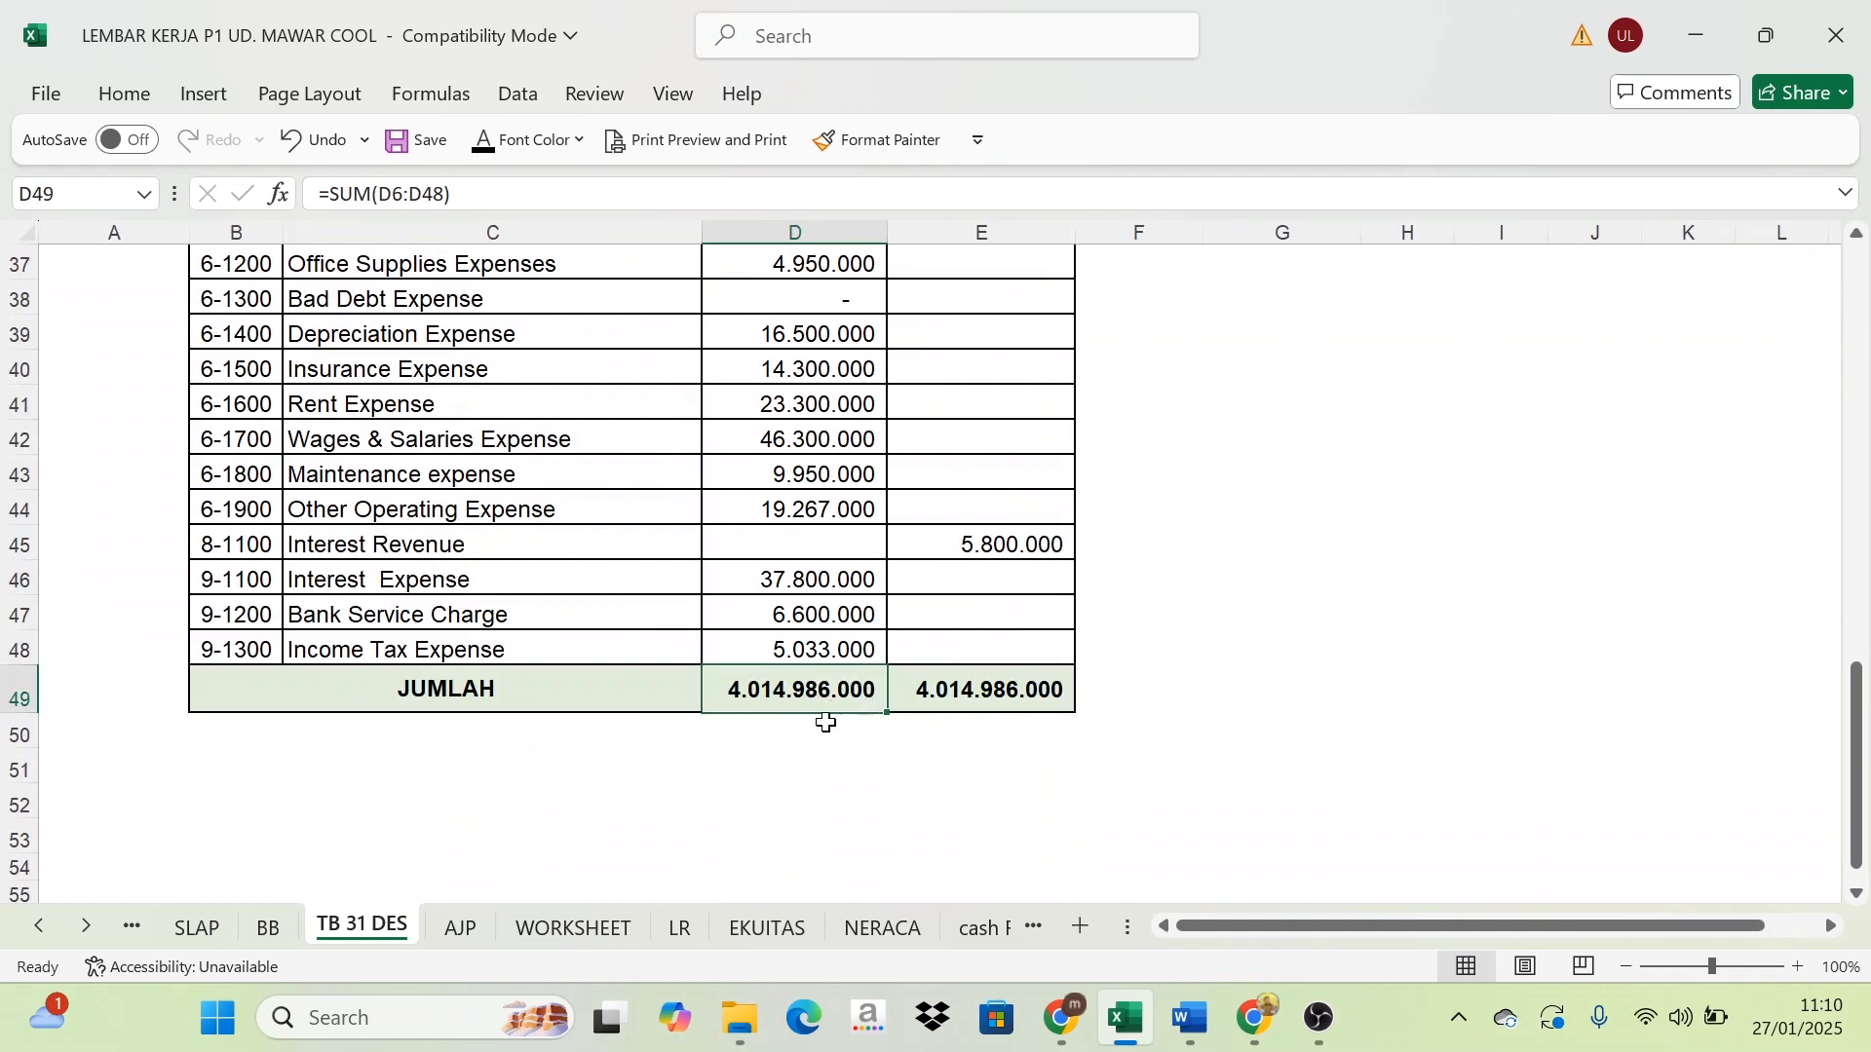
click(531, 932)
click(607, 836)
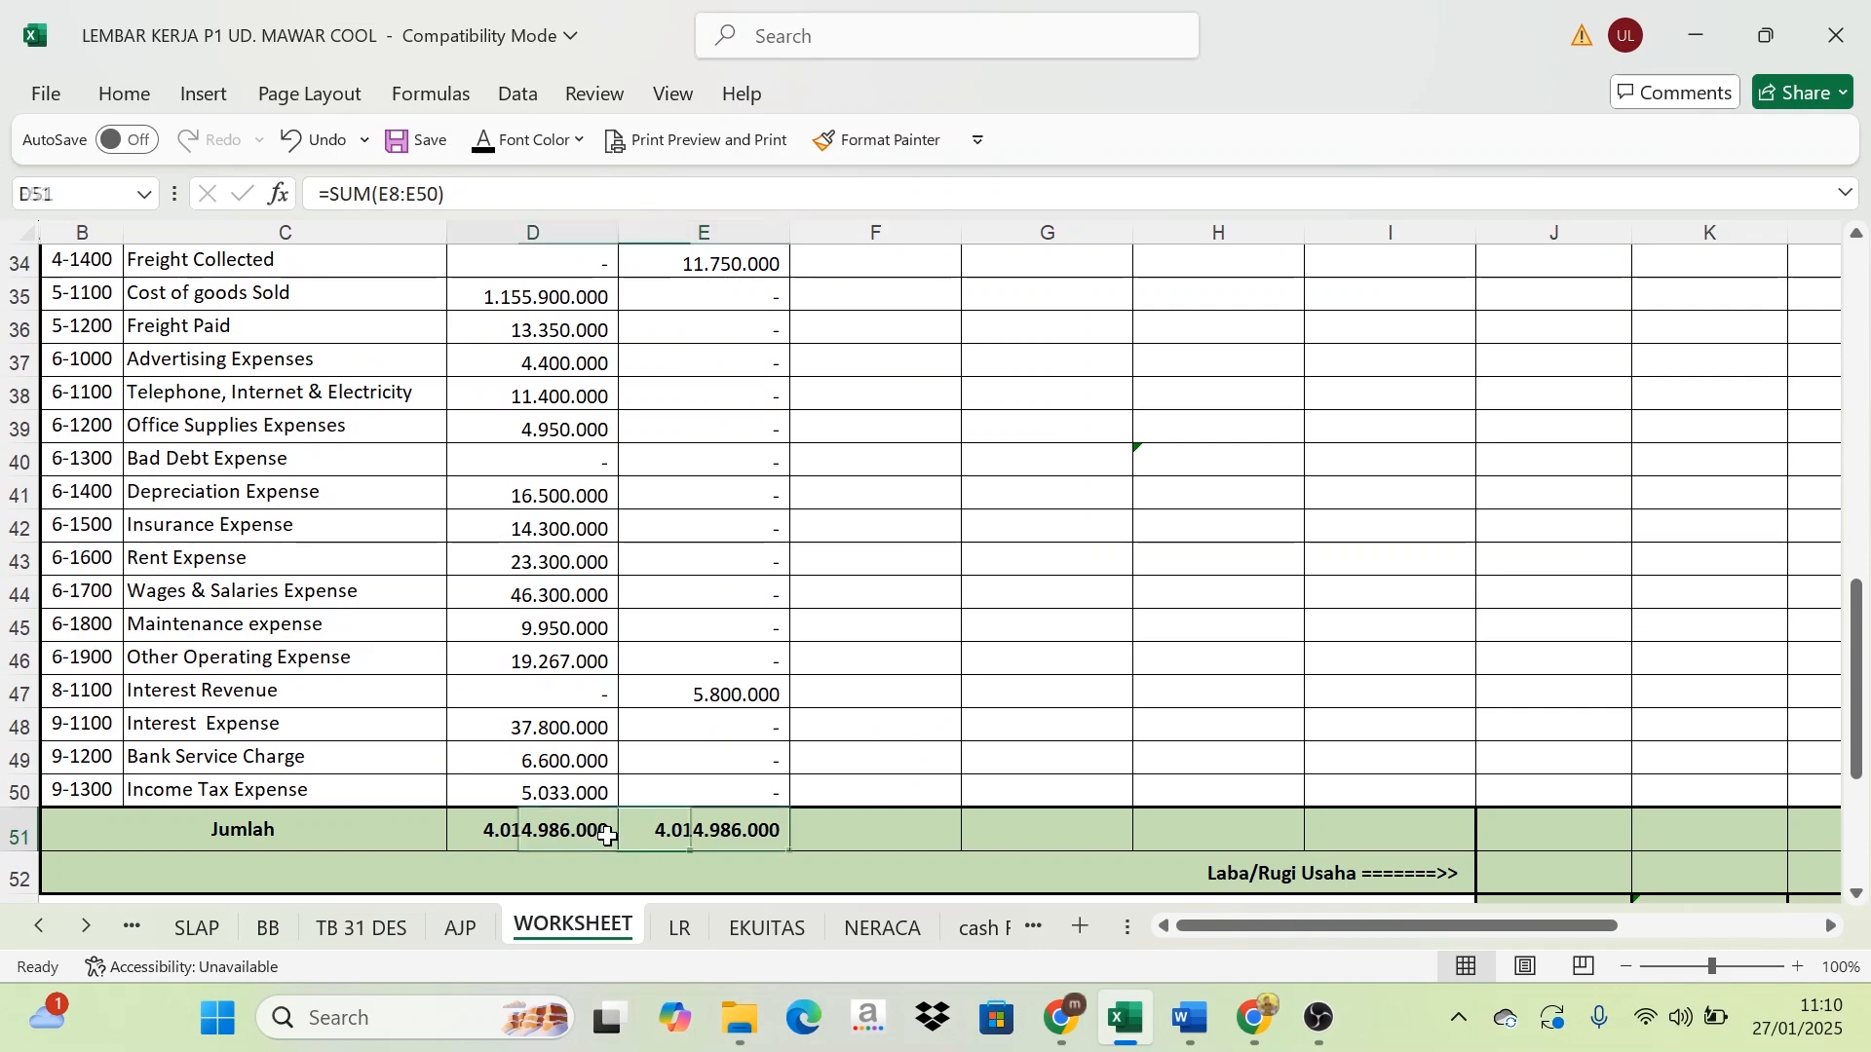
click(716, 831)
Examine the AJP adjusting entries and their debit and credit recapitulation as the source for the worksheet's Penyesuaian columns
scroll(727, 795, up, 11)
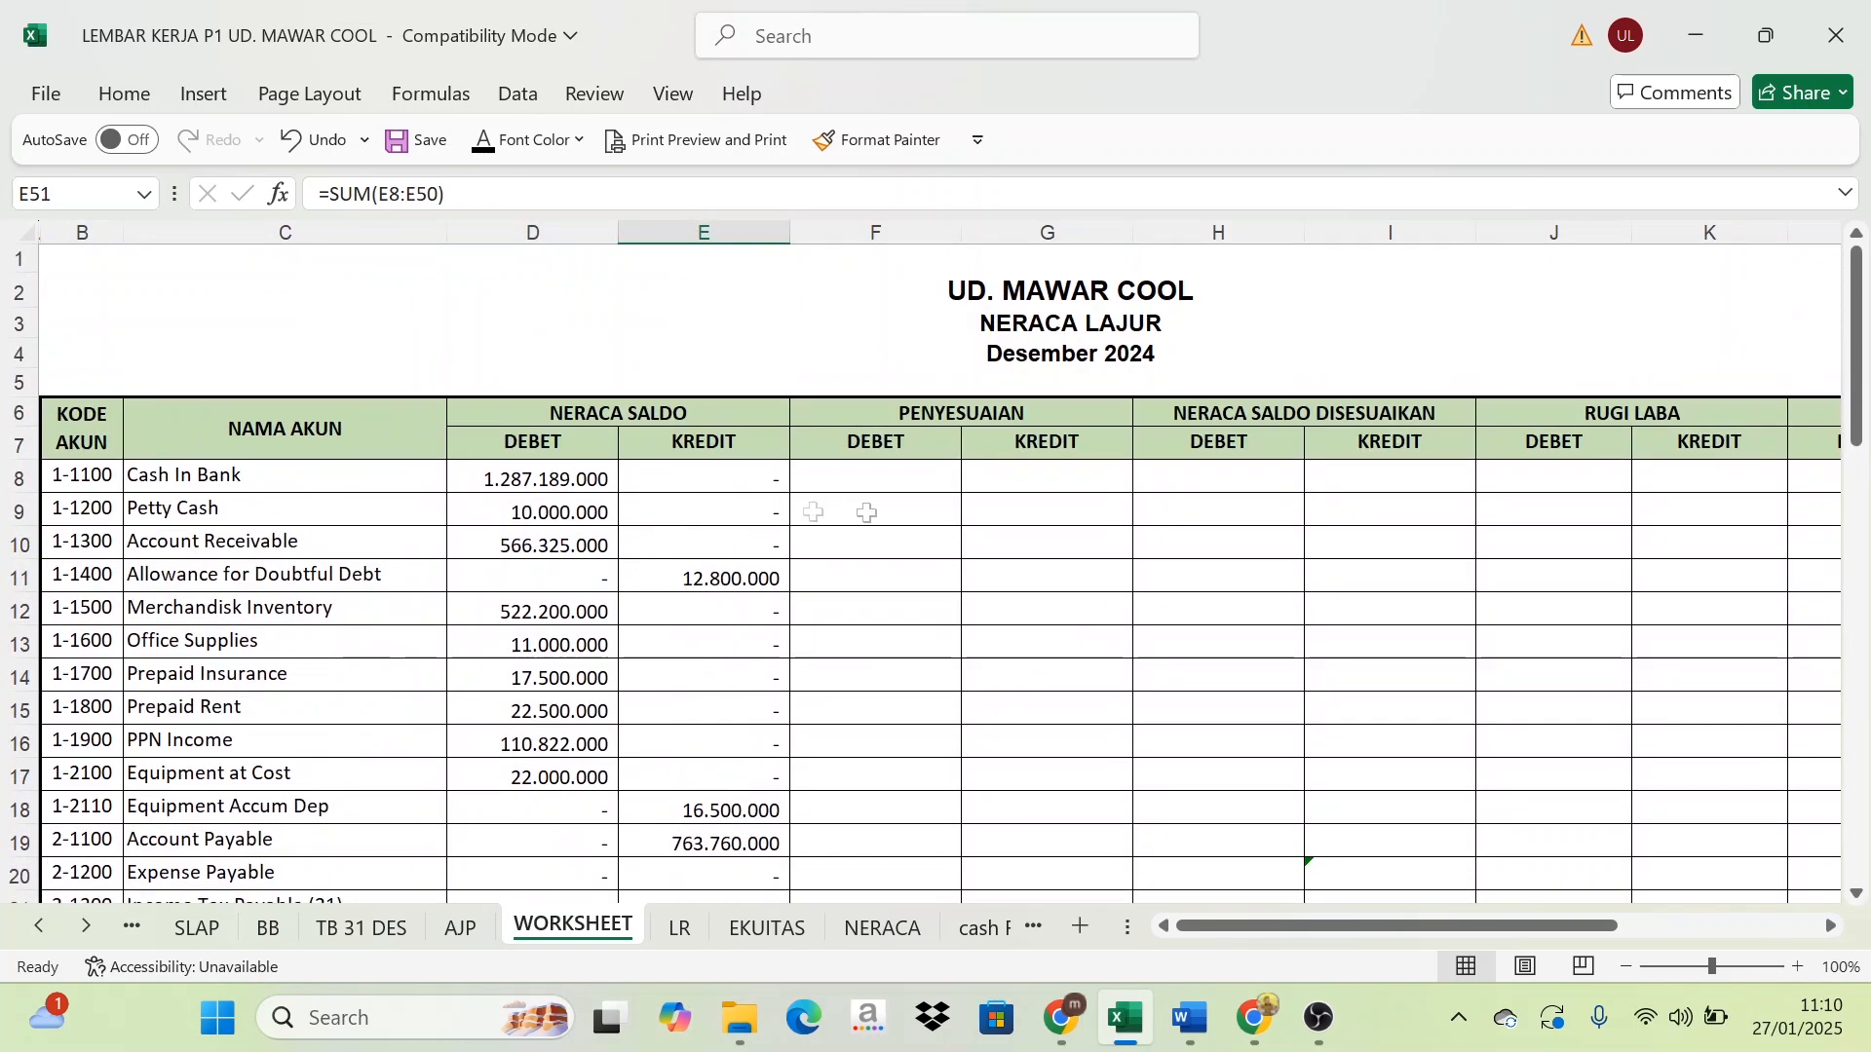
click(967, 414)
click(919, 440)
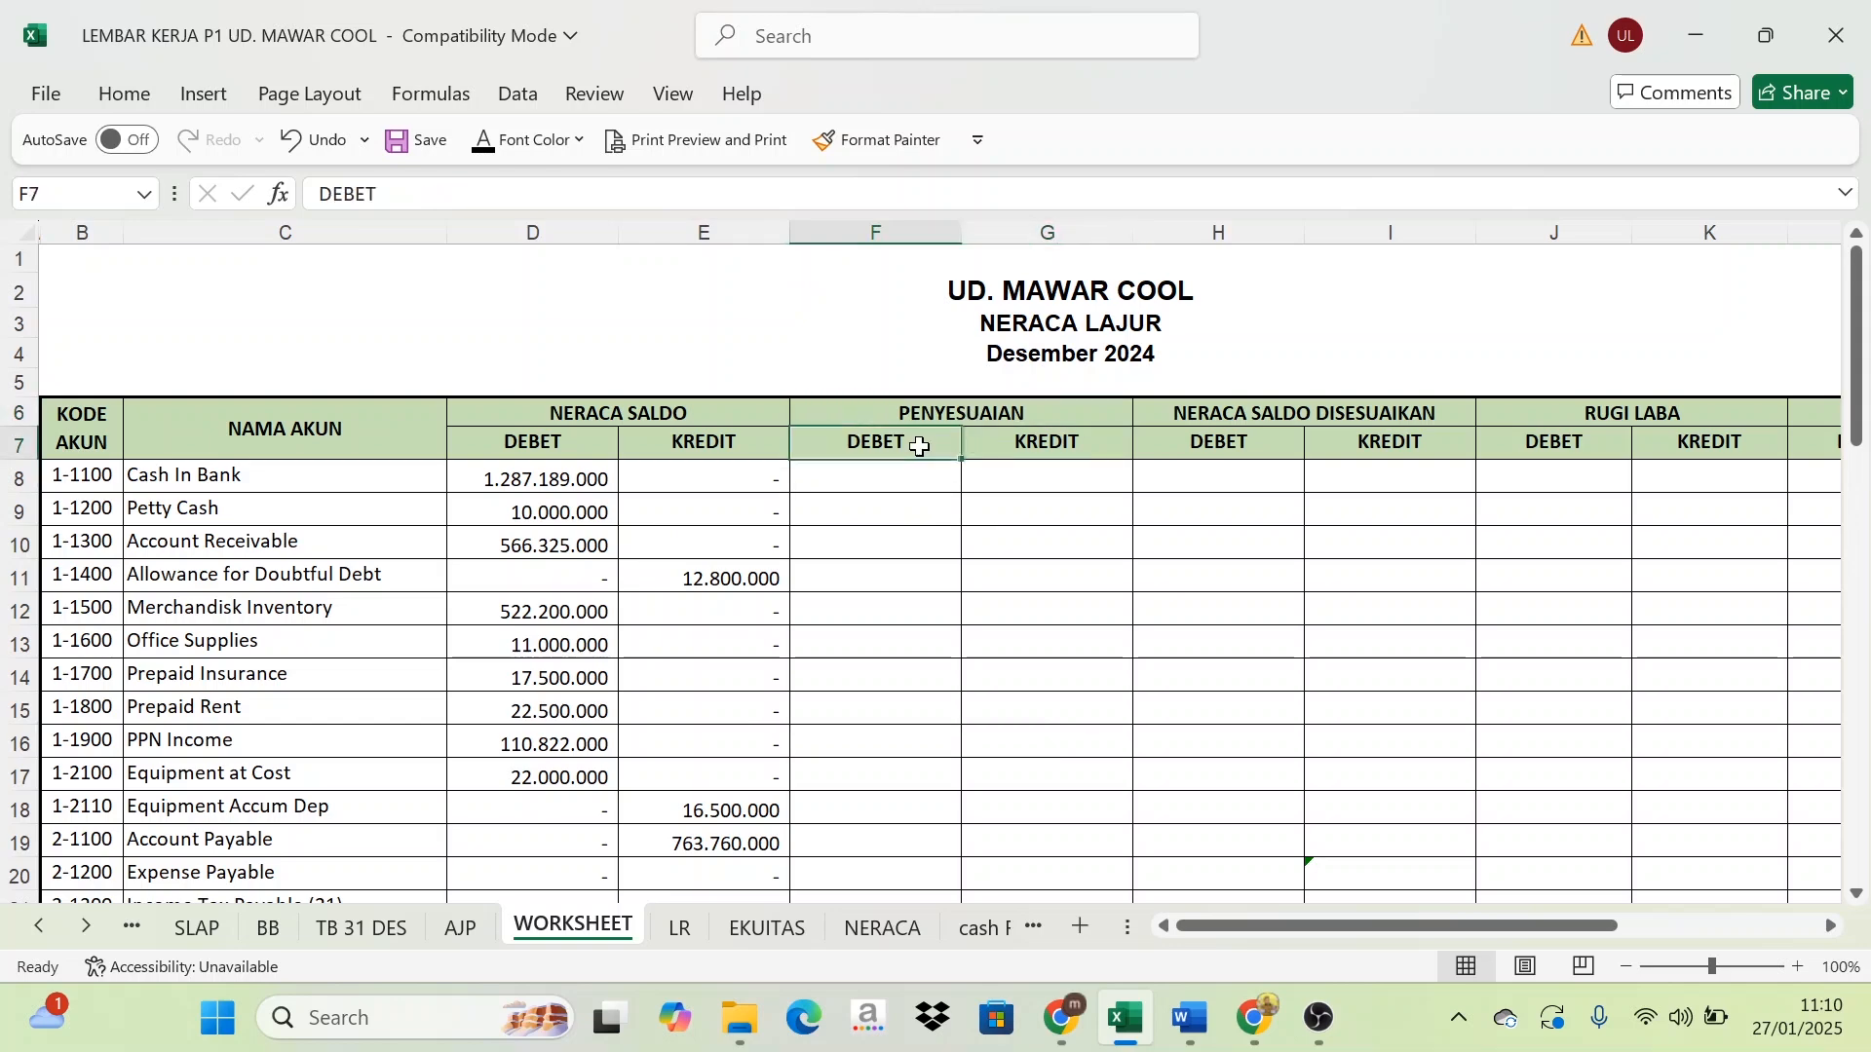
click(458, 931)
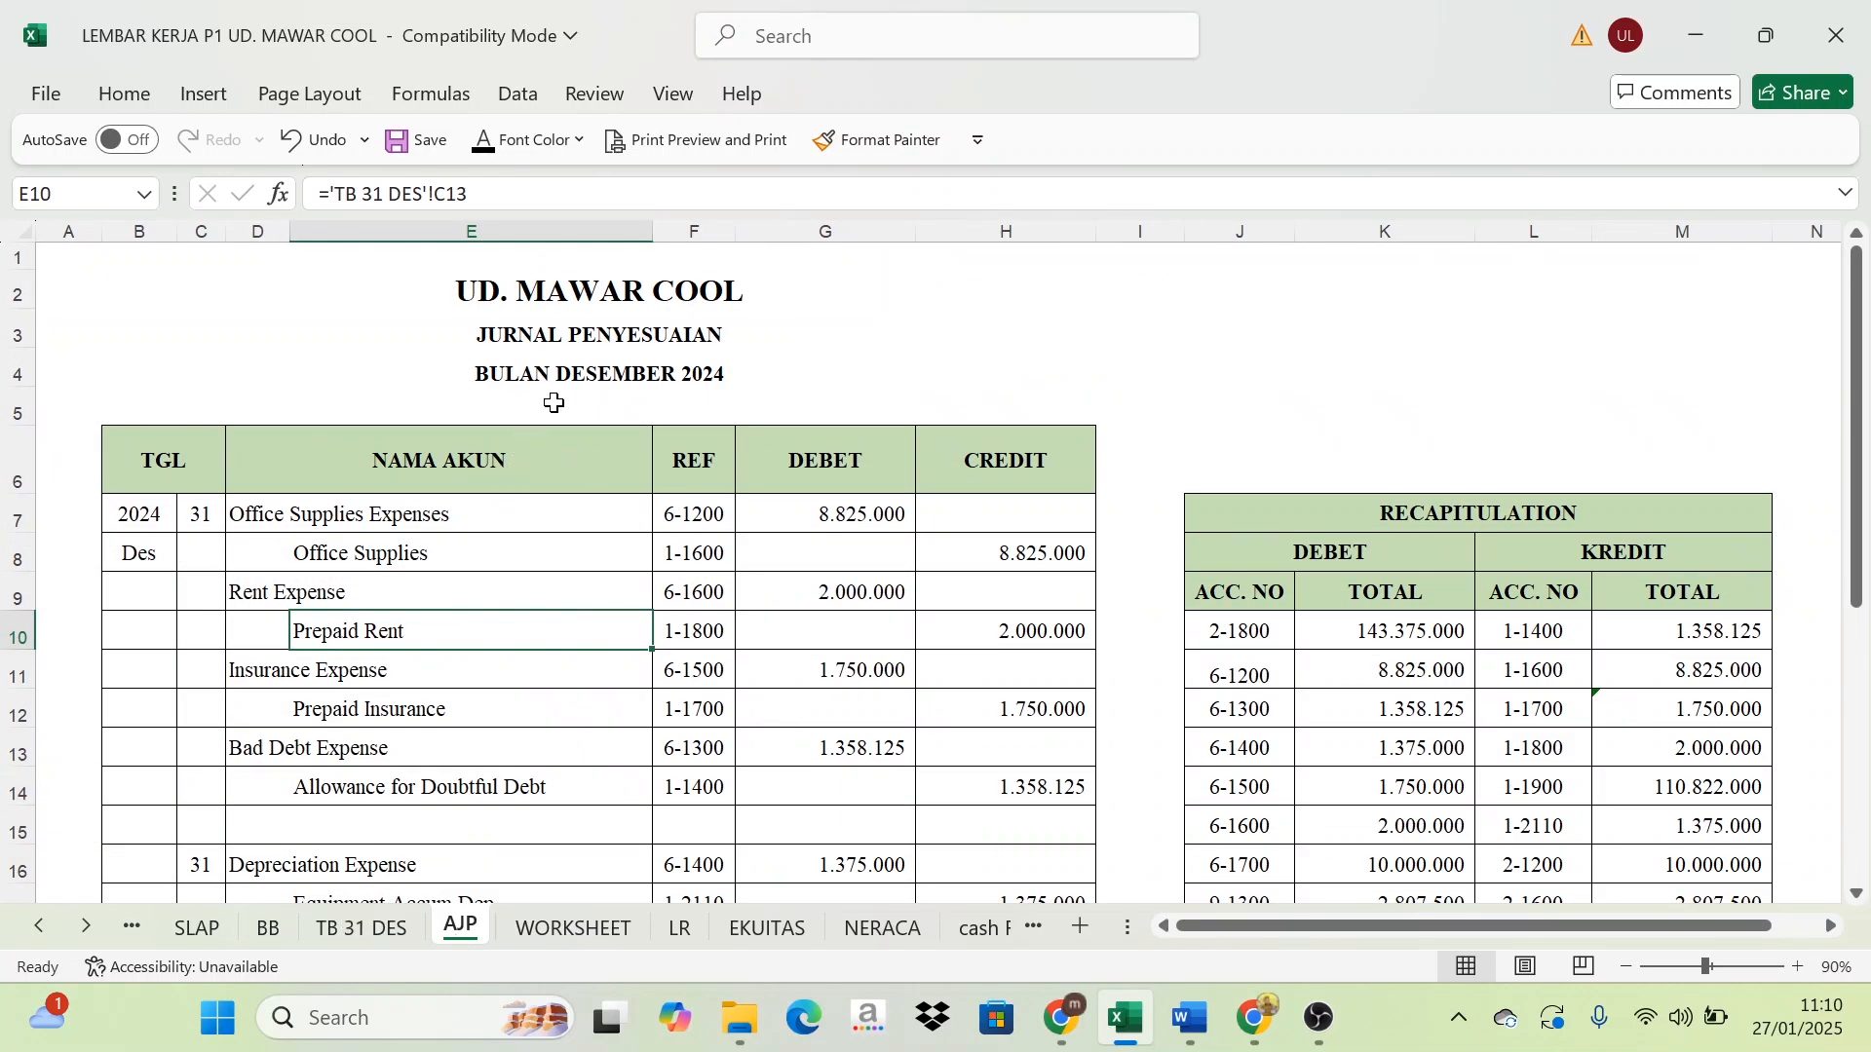
scroll(535, 585, down, 1)
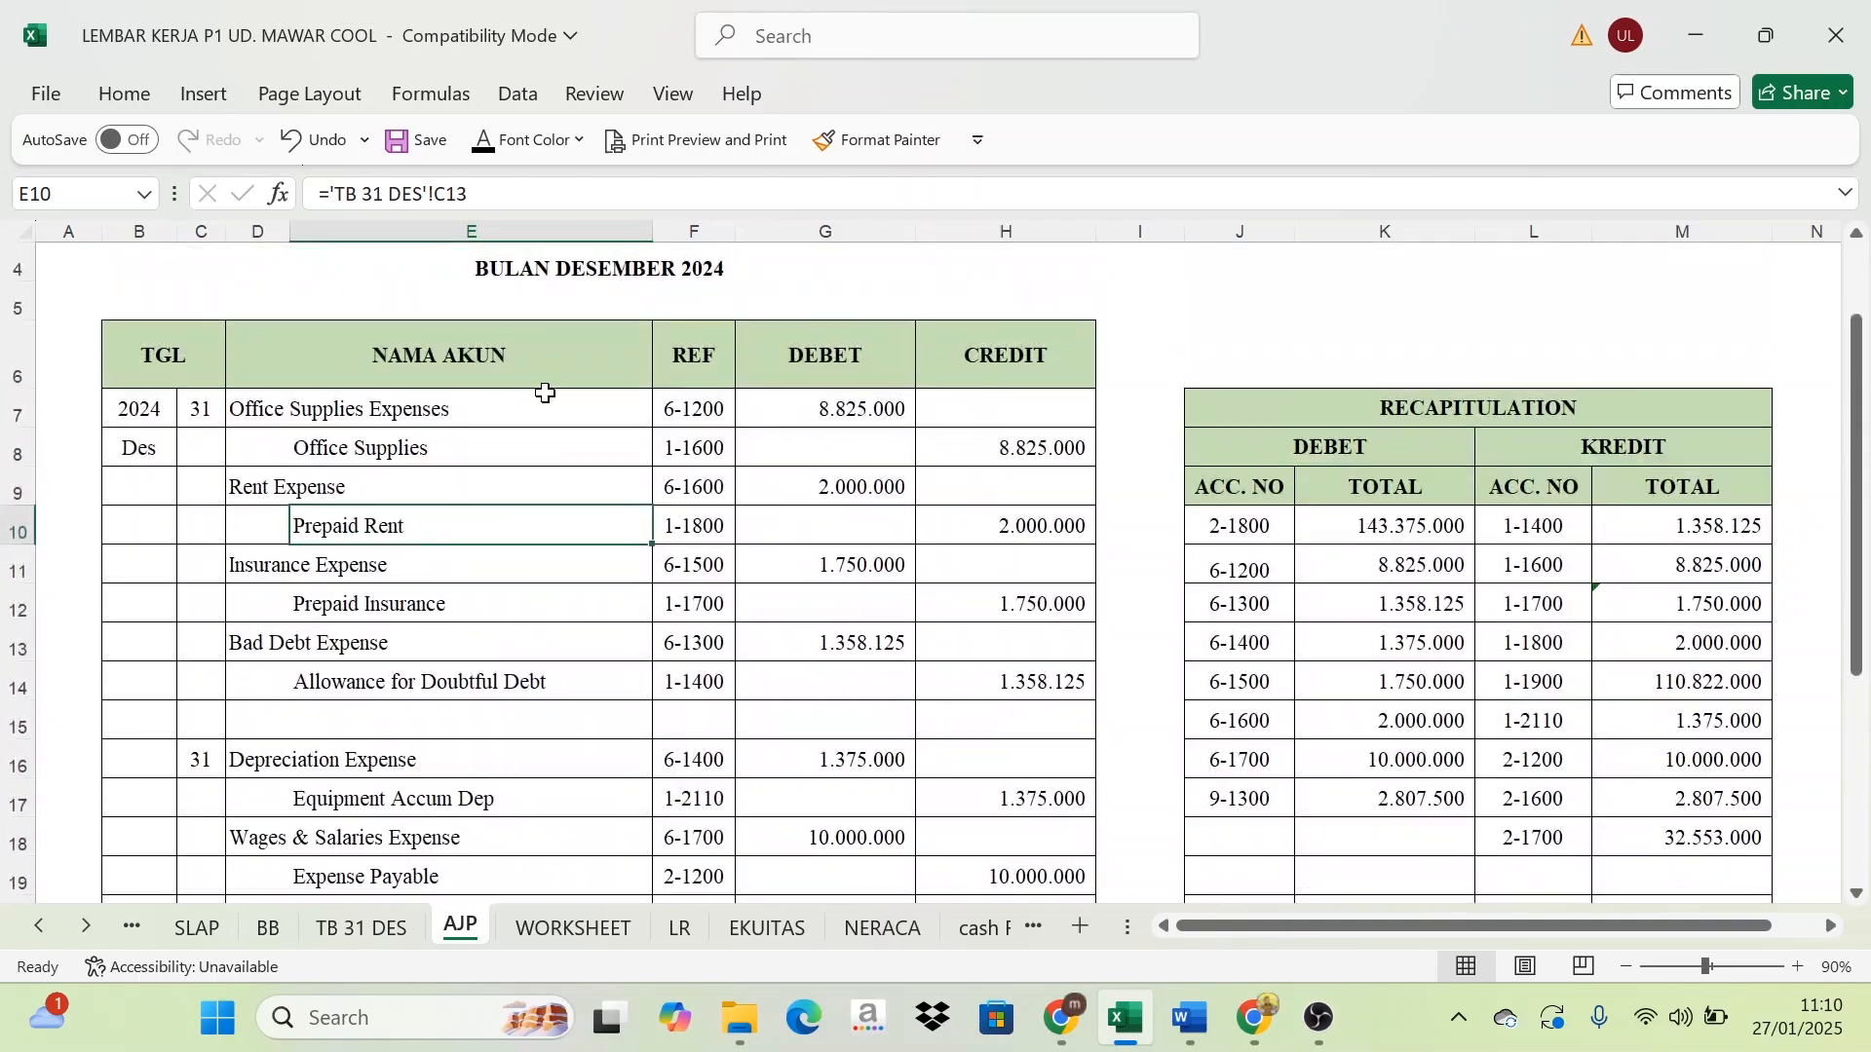
scroll(565, 579, up, 1)
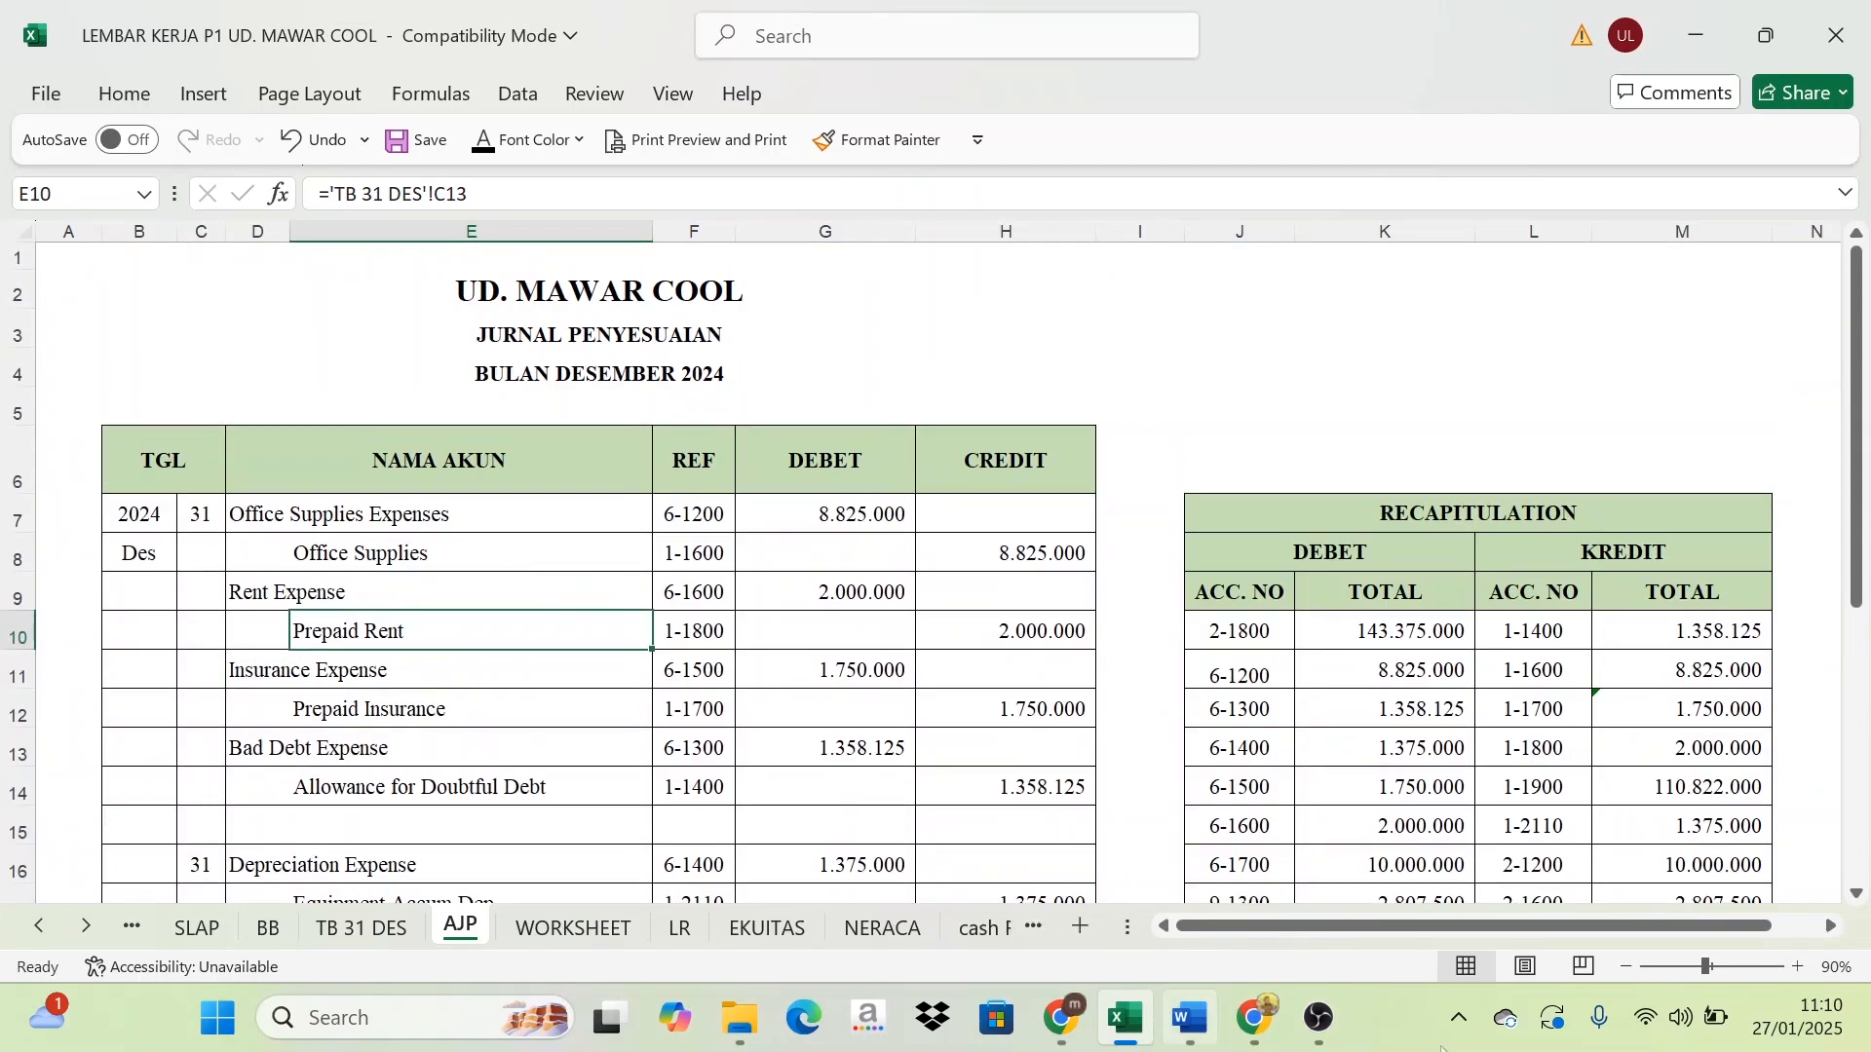
scroll(1585, 823, down, 1)
drag(1253, 535, 1603, 818)
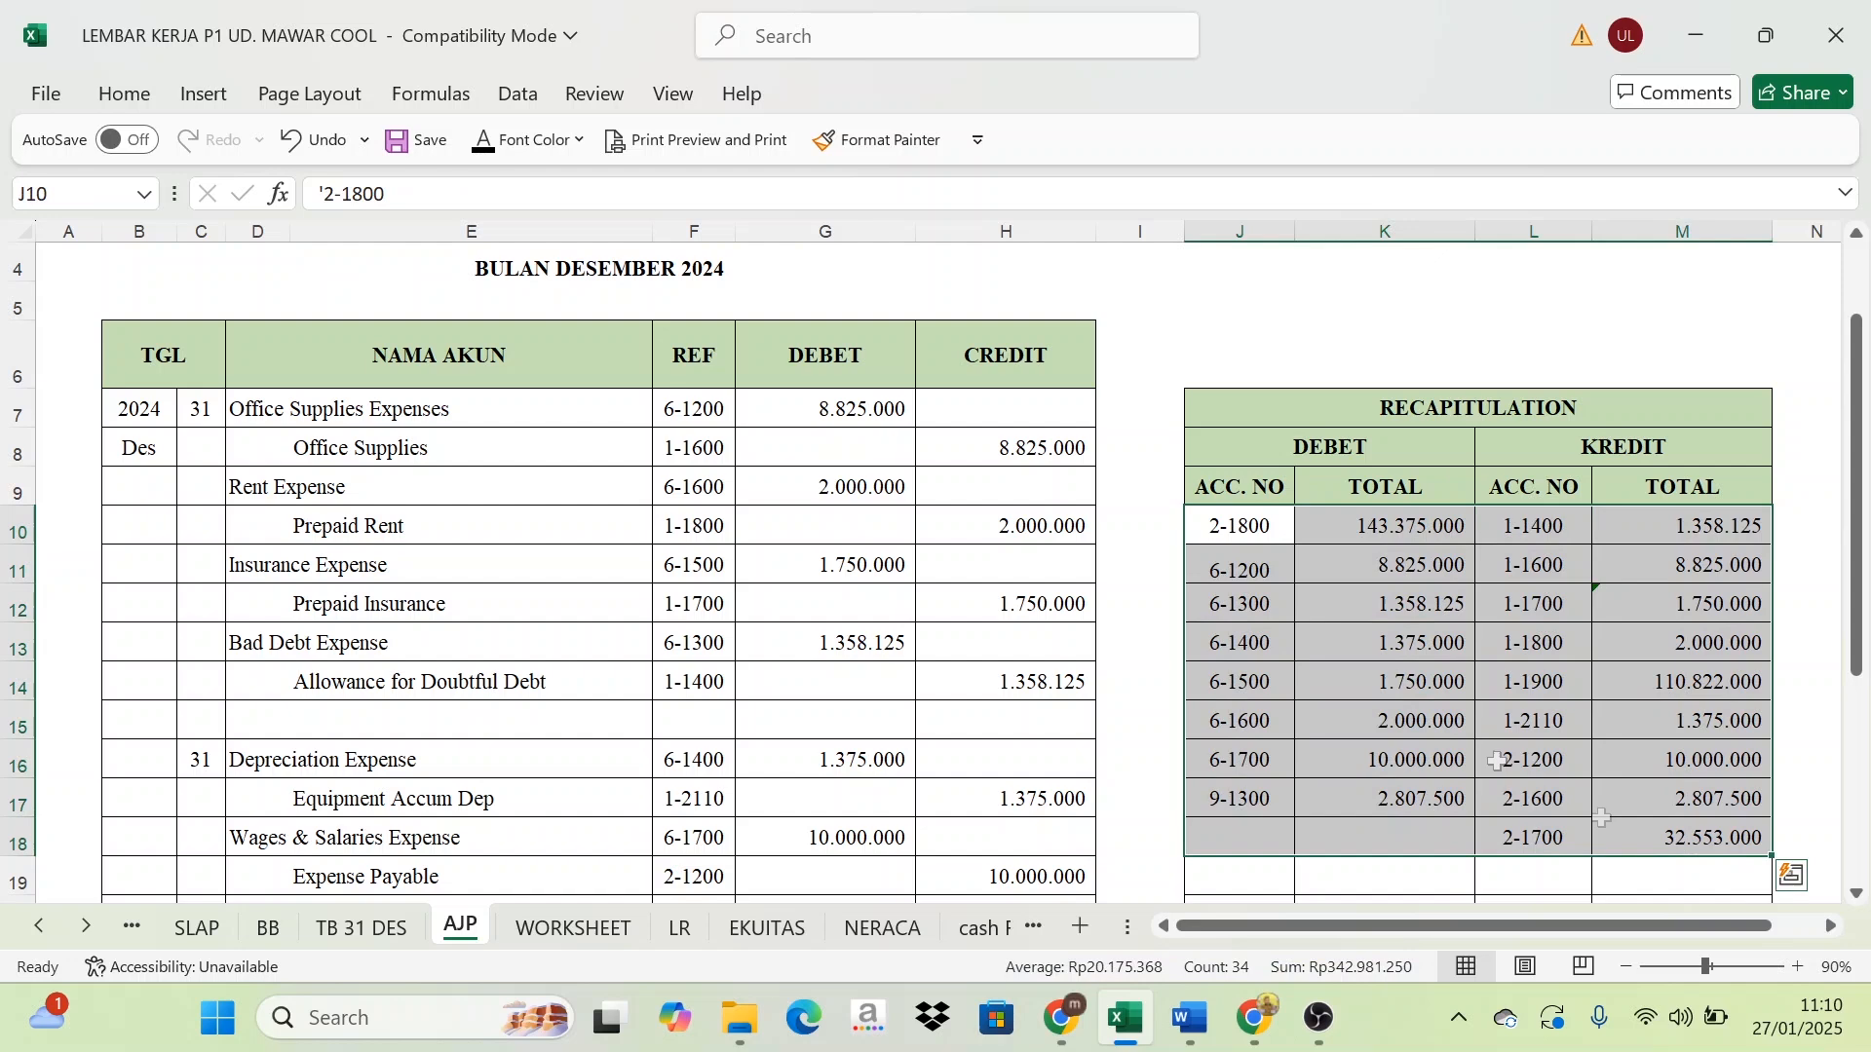
click(1235, 534)
drag(1233, 529, 1382, 808)
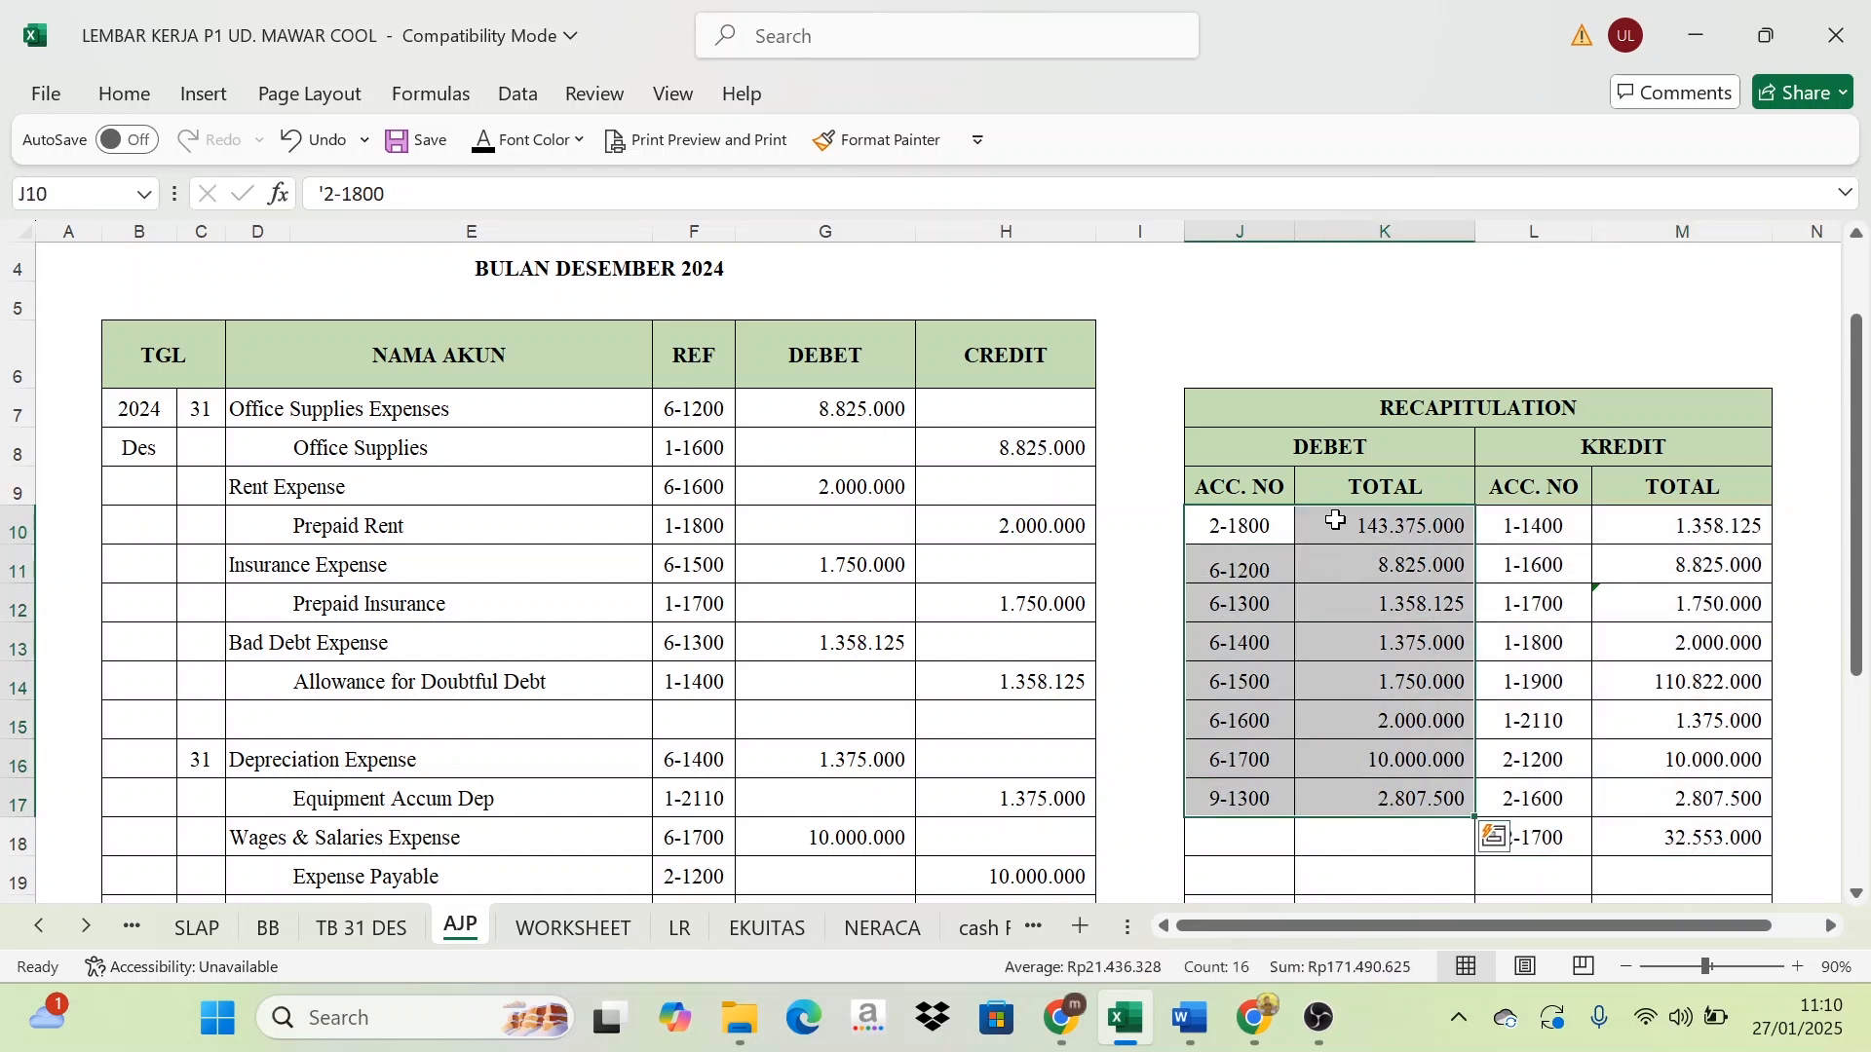
click(1336, 520)
click(635, 365)
click(1629, 667)
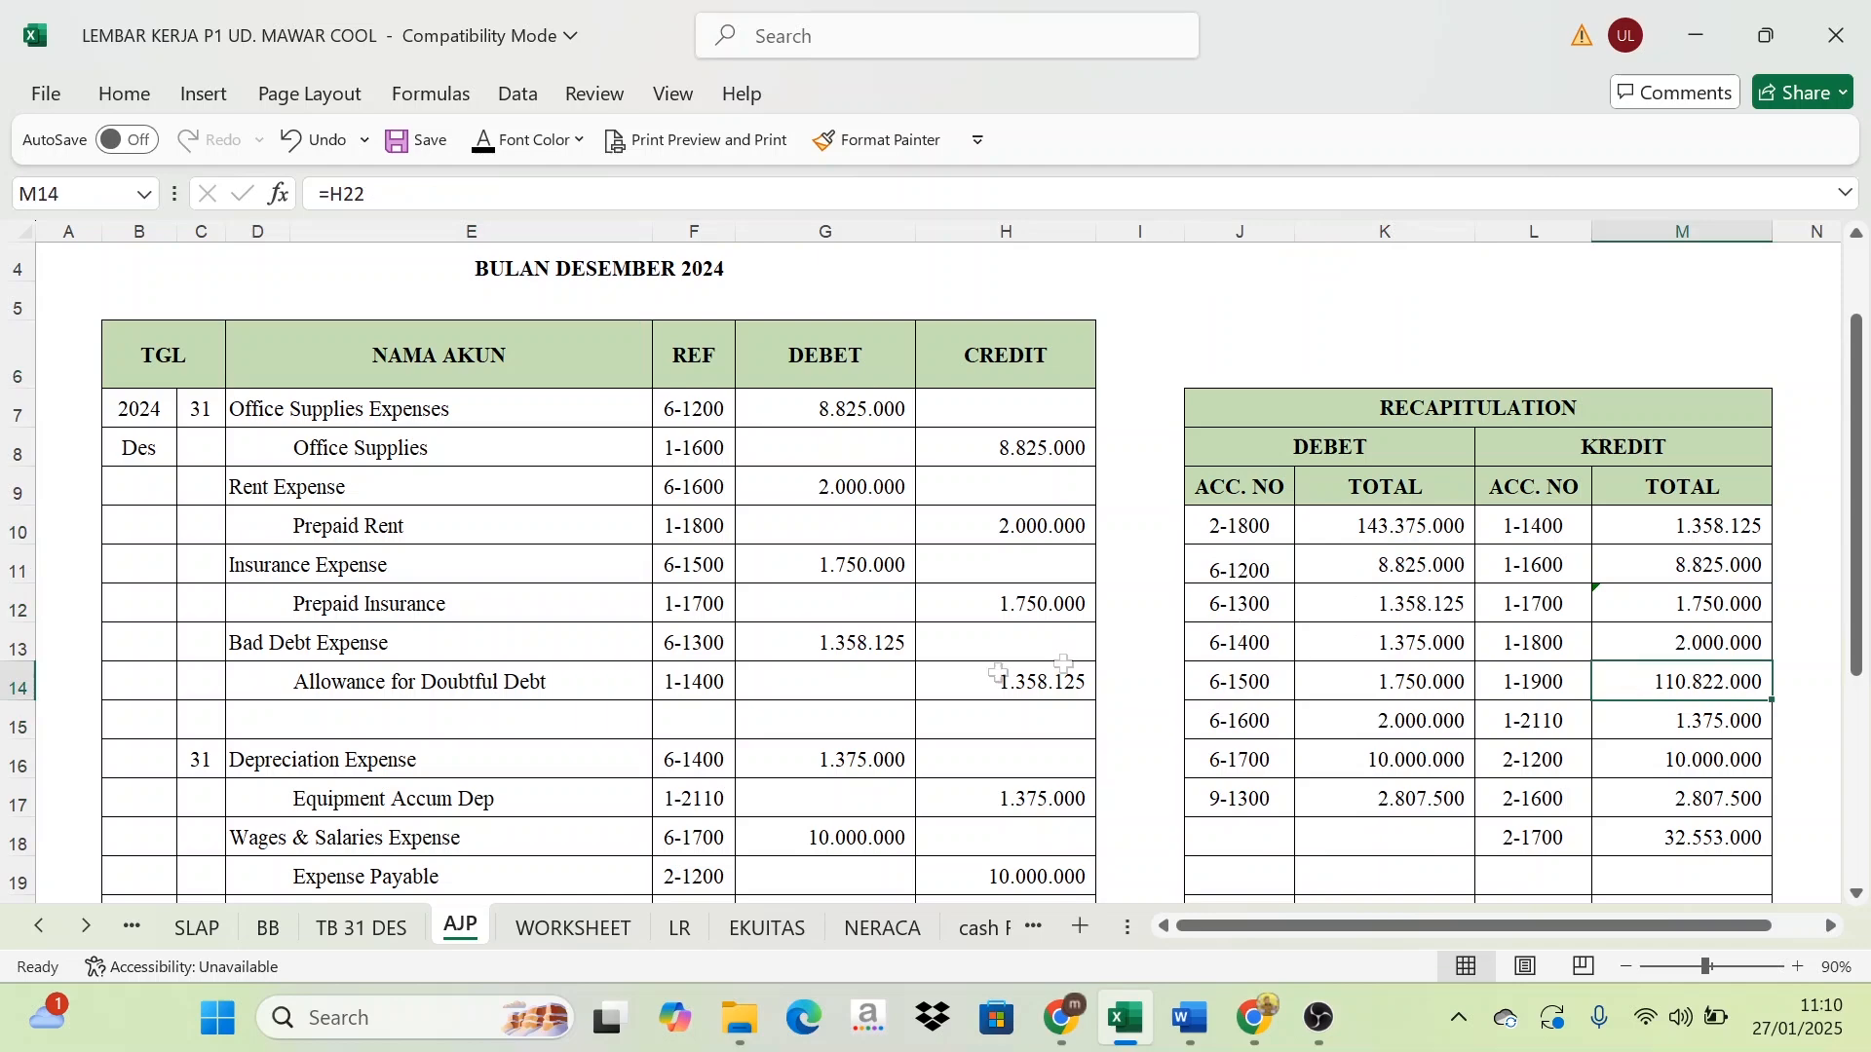
Check the account numbers and totals on the debit and credit sides of the AJP recapitulation
click(567, 933)
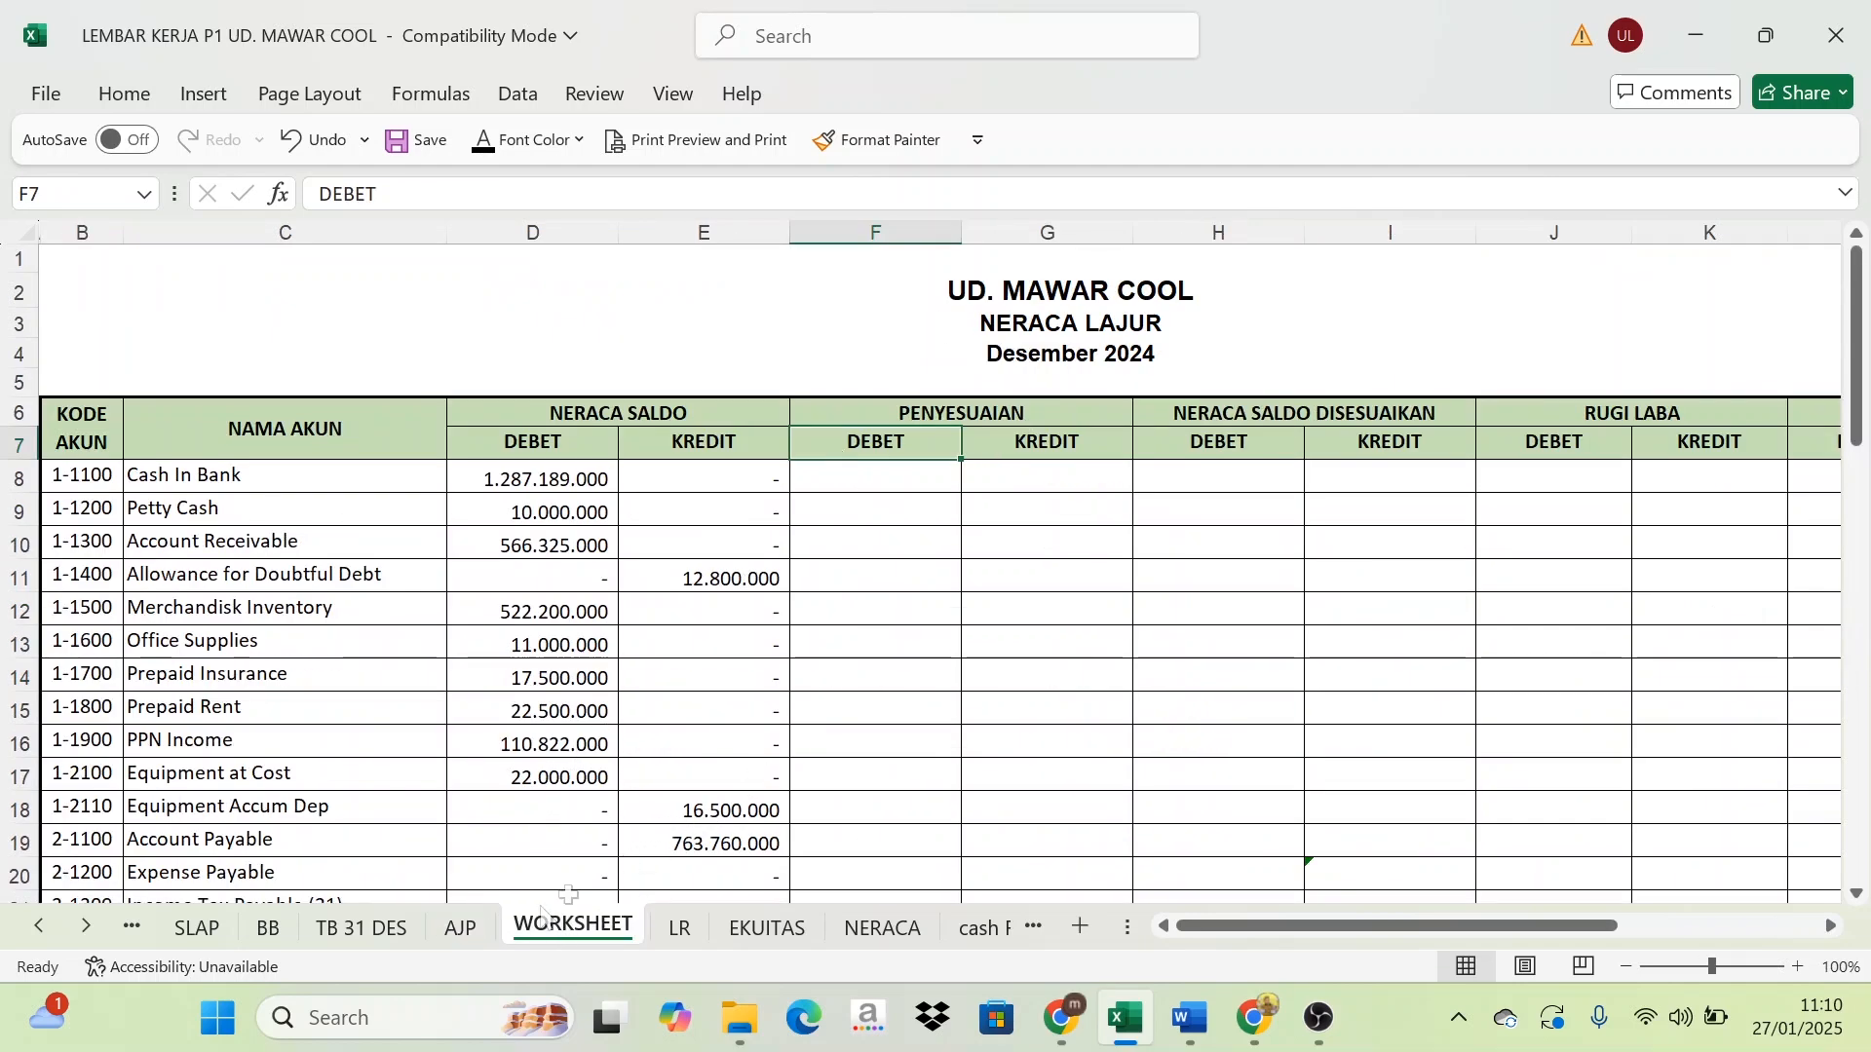
click(460, 933)
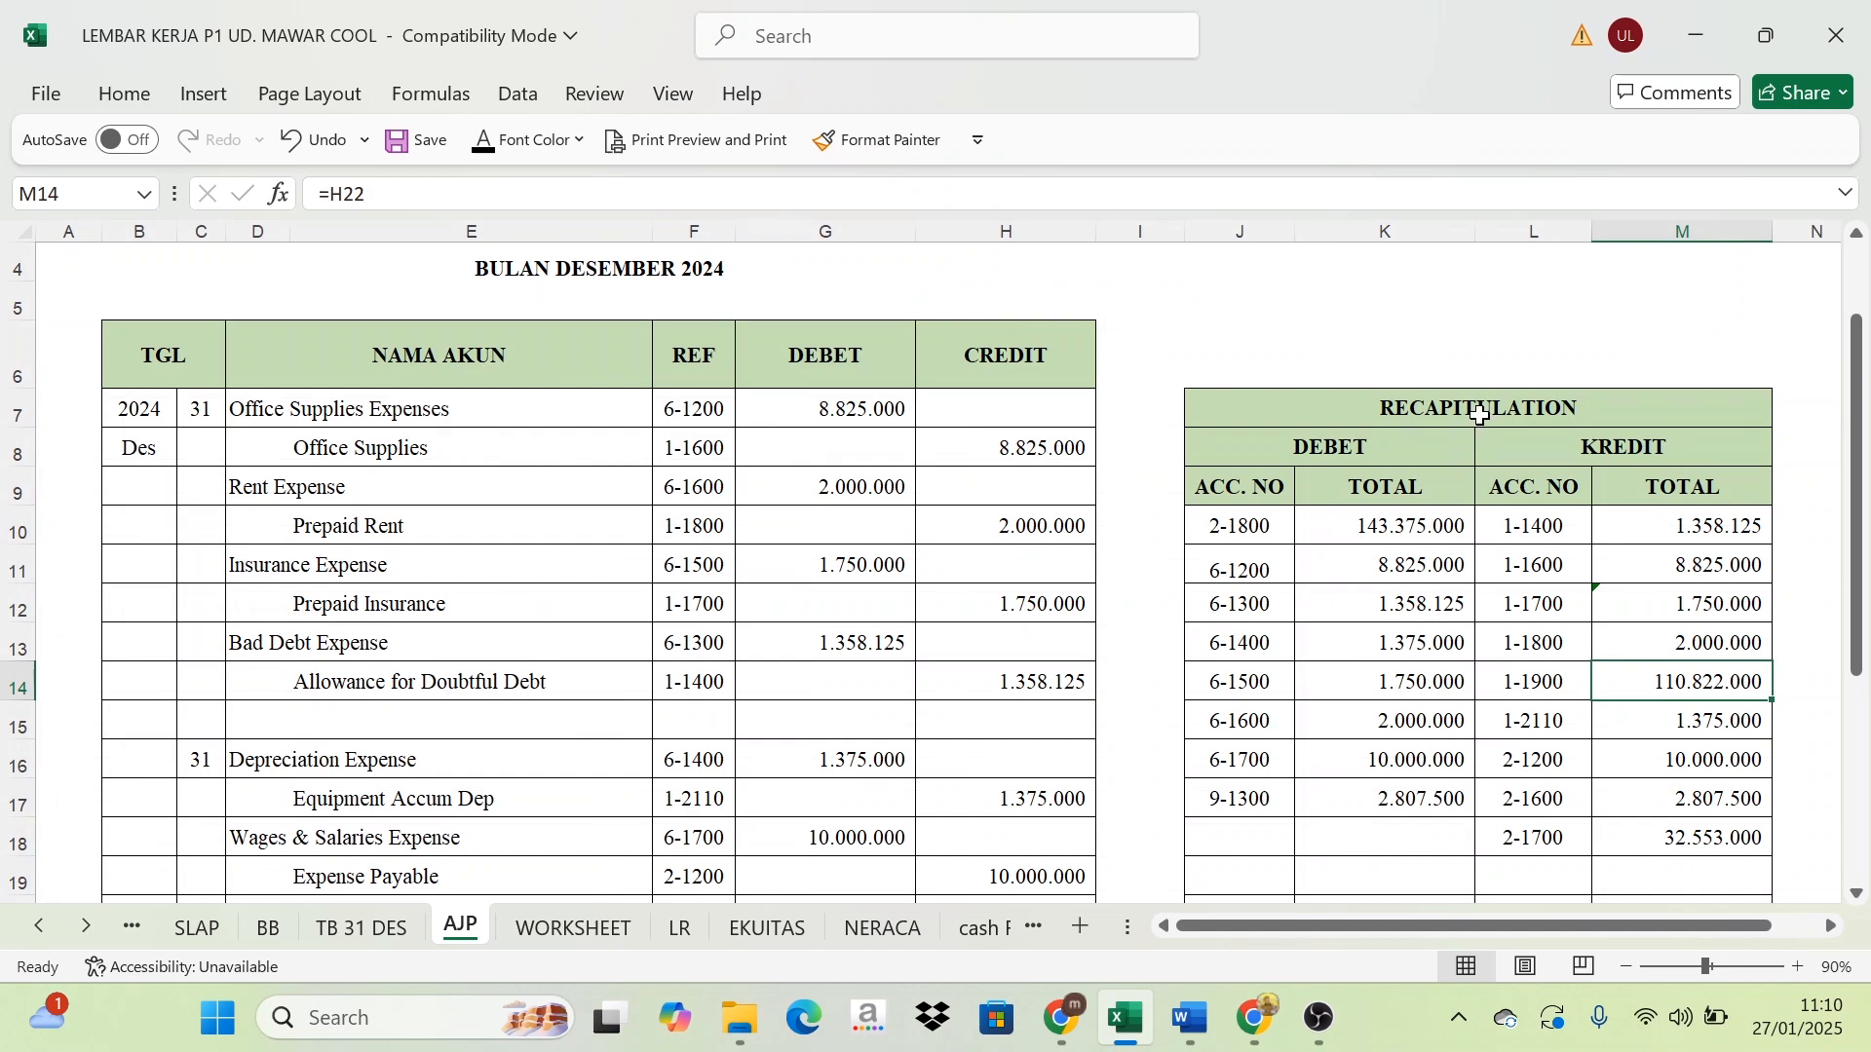
click(1330, 447)
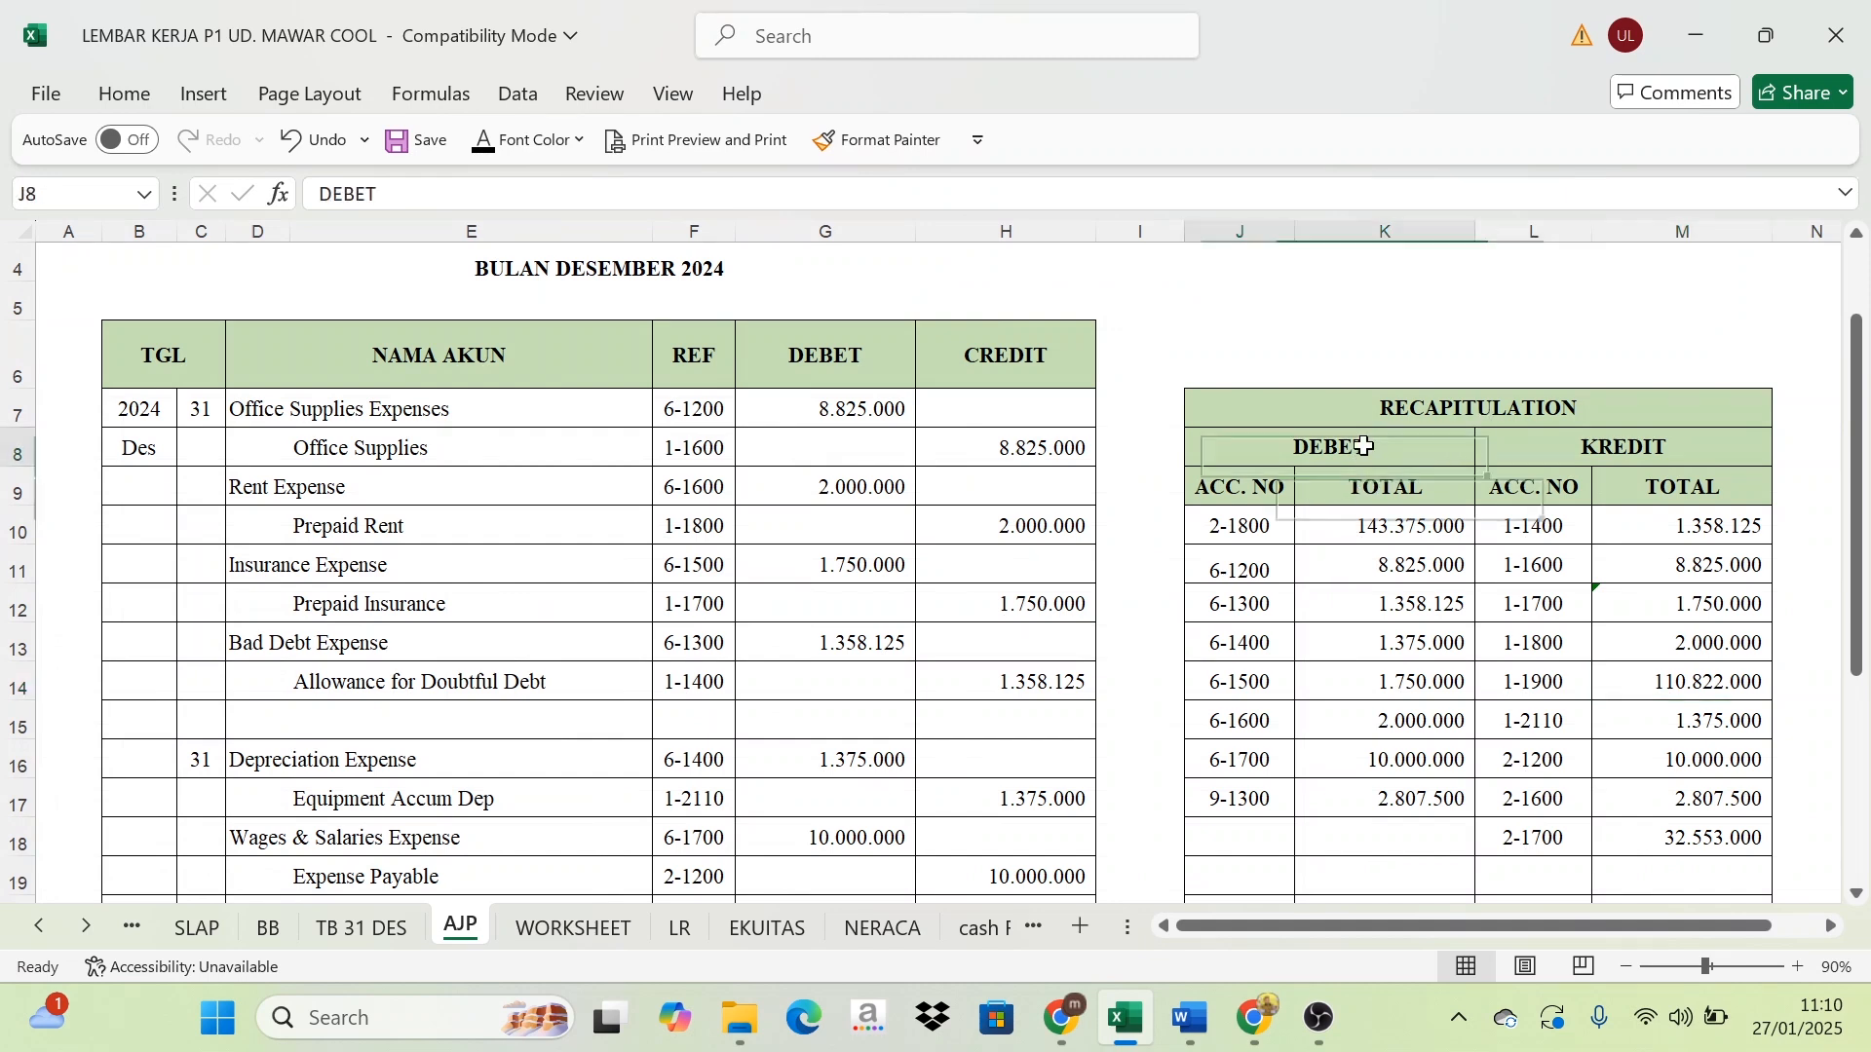
click(1235, 526)
click(1237, 573)
click(1246, 612)
click(1244, 645)
click(1243, 682)
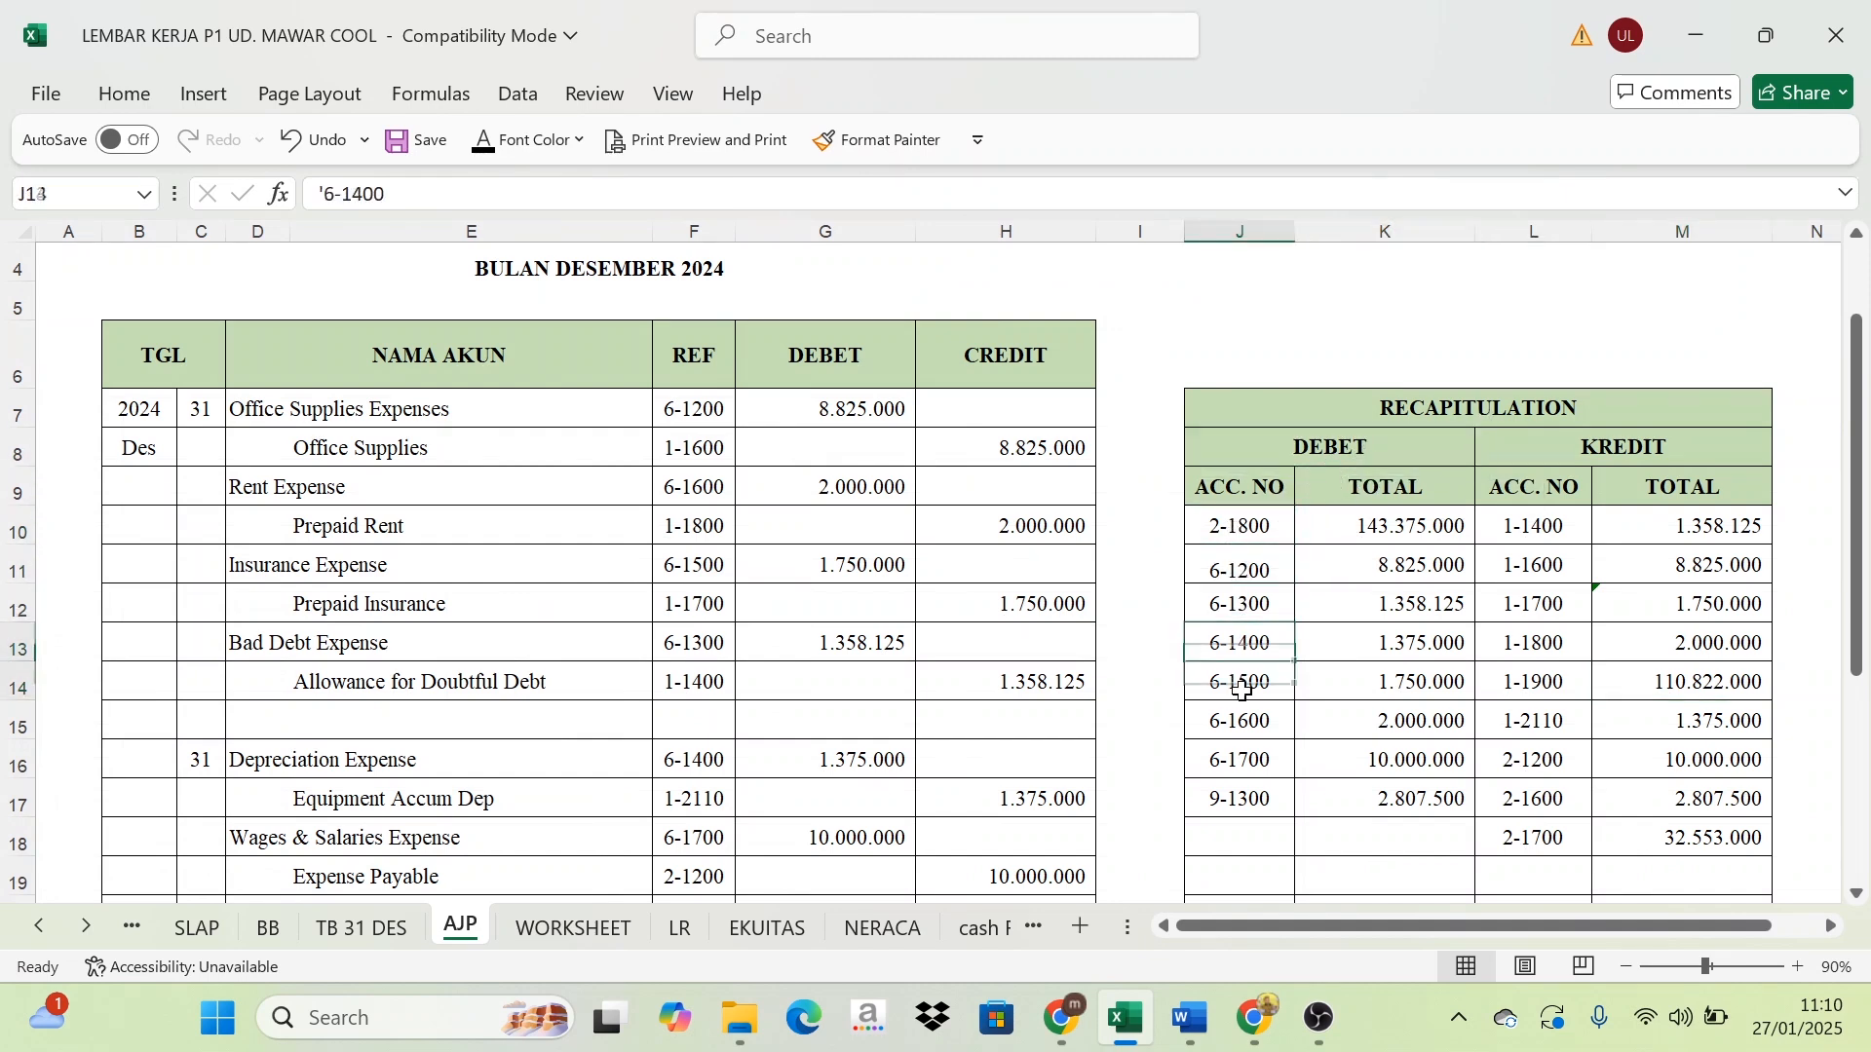
click(1244, 721)
click(1243, 765)
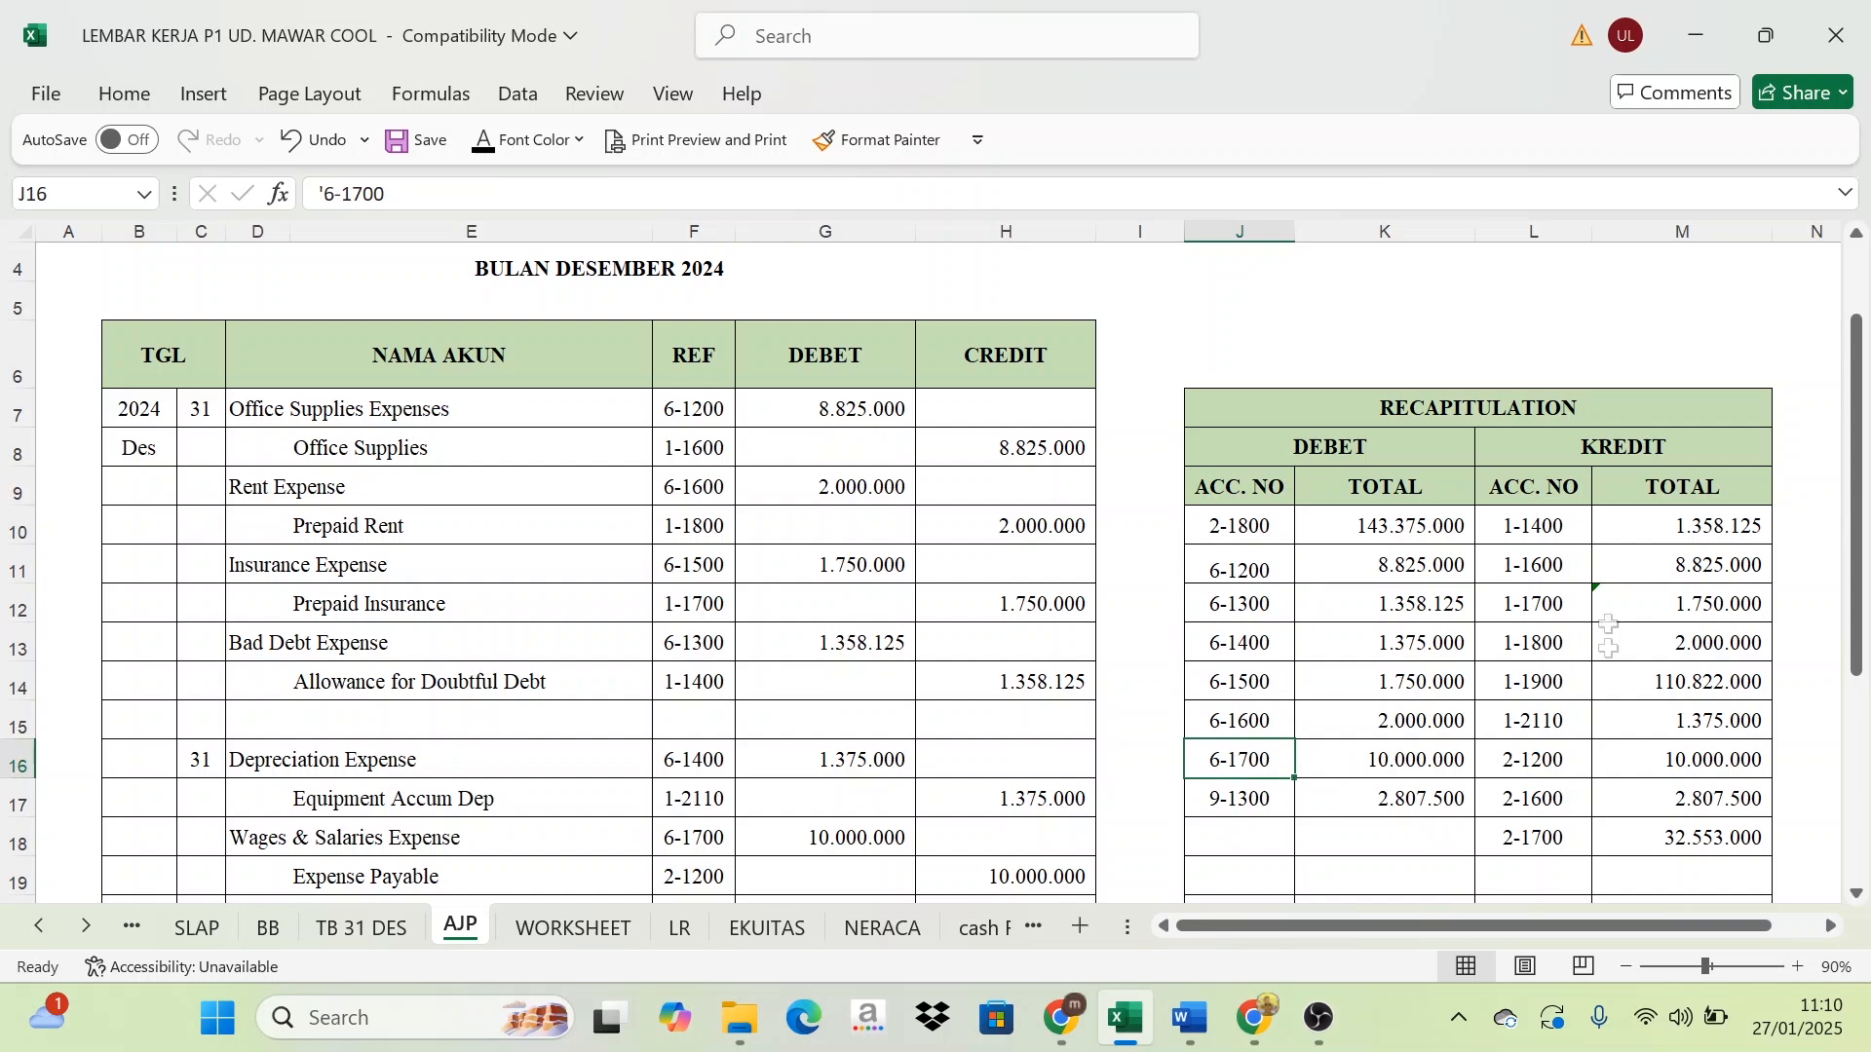
drag(1518, 534, 1533, 835)
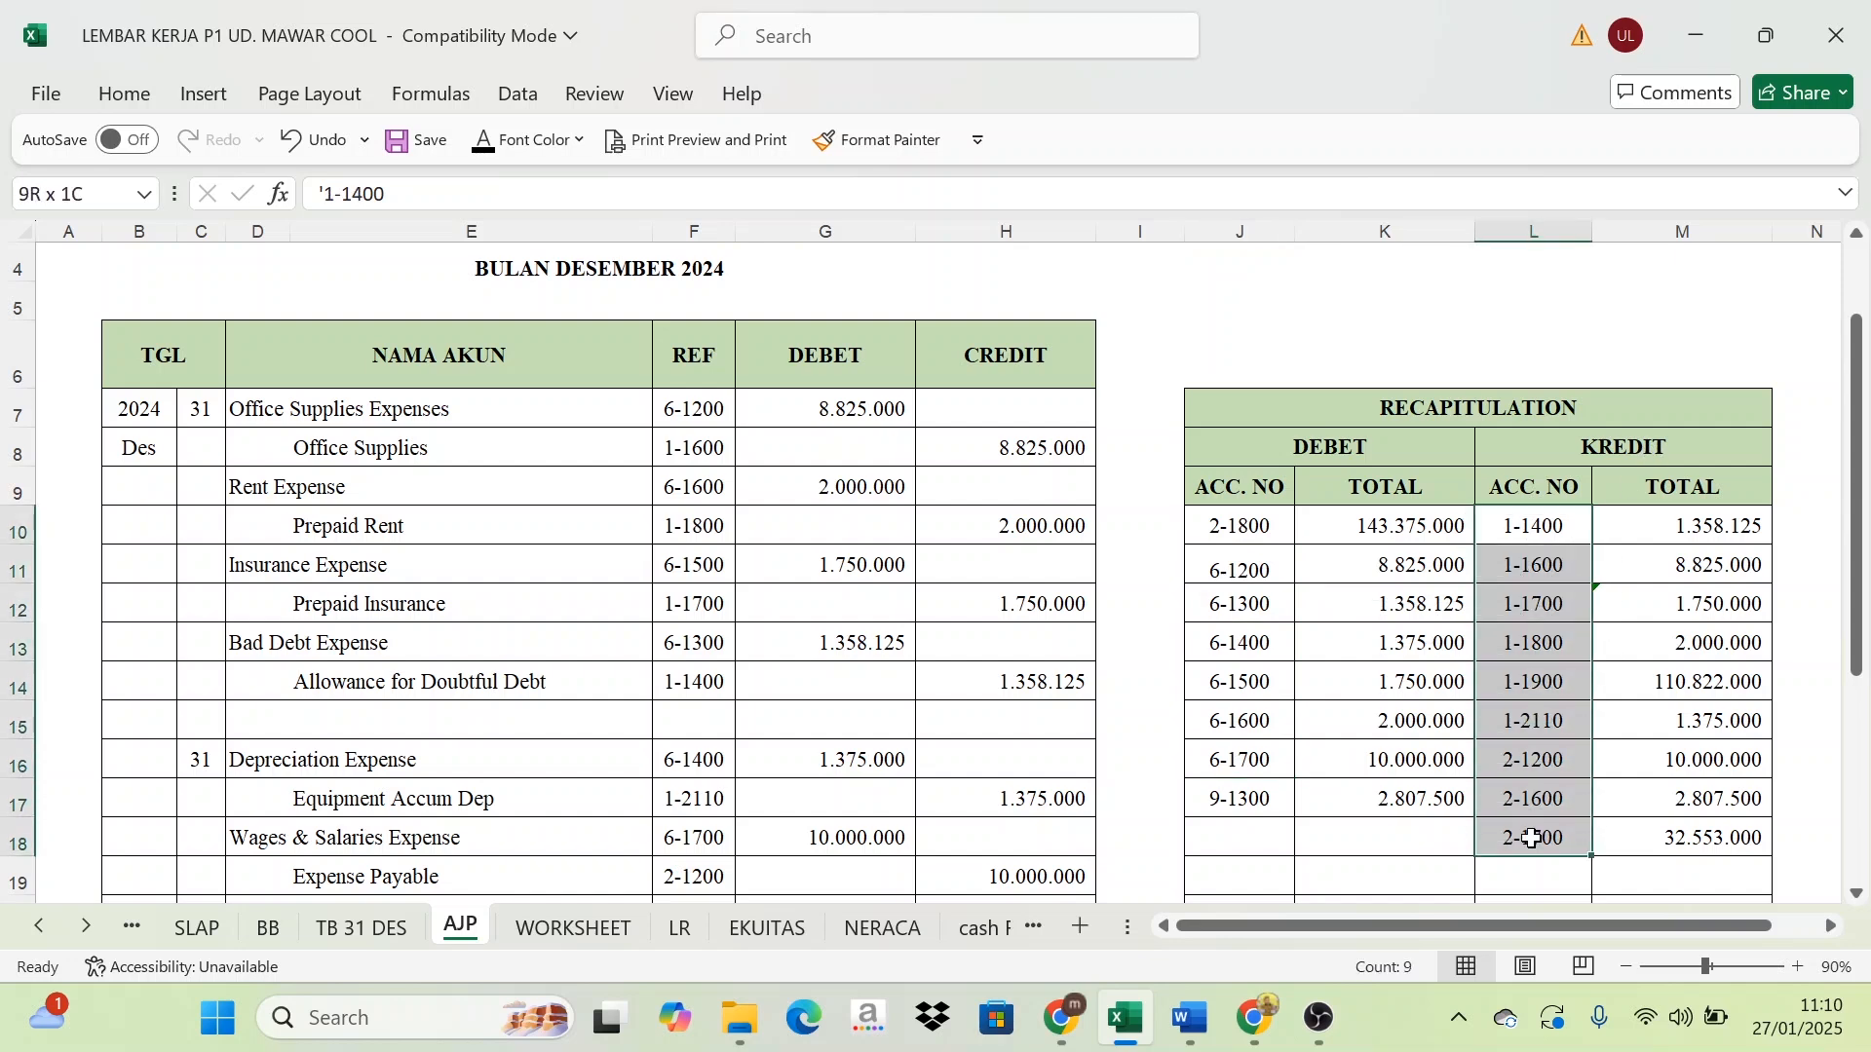
drag(1246, 534, 1354, 799)
drag(1533, 526, 1676, 837)
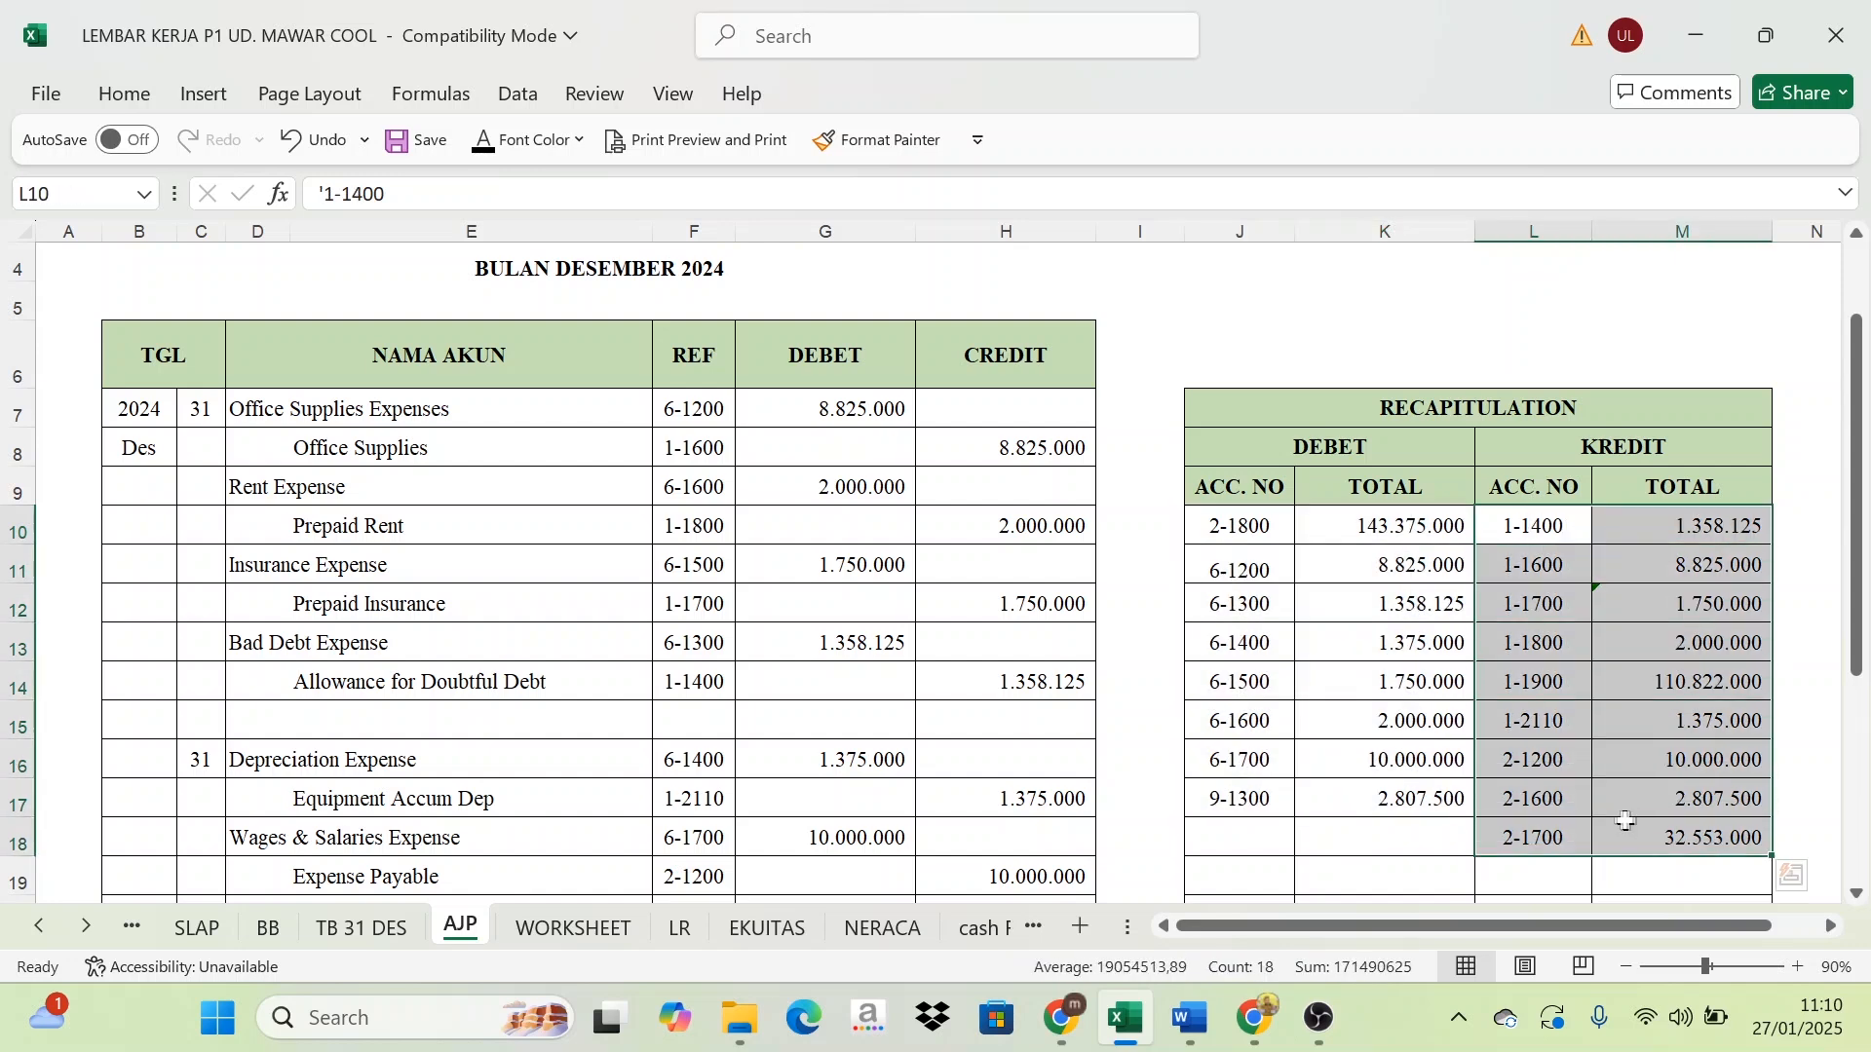
Match account 2-1800 on the debit side of the AJP recapitulation to the PPN Outcome row in WORKSHEET
click(588, 928)
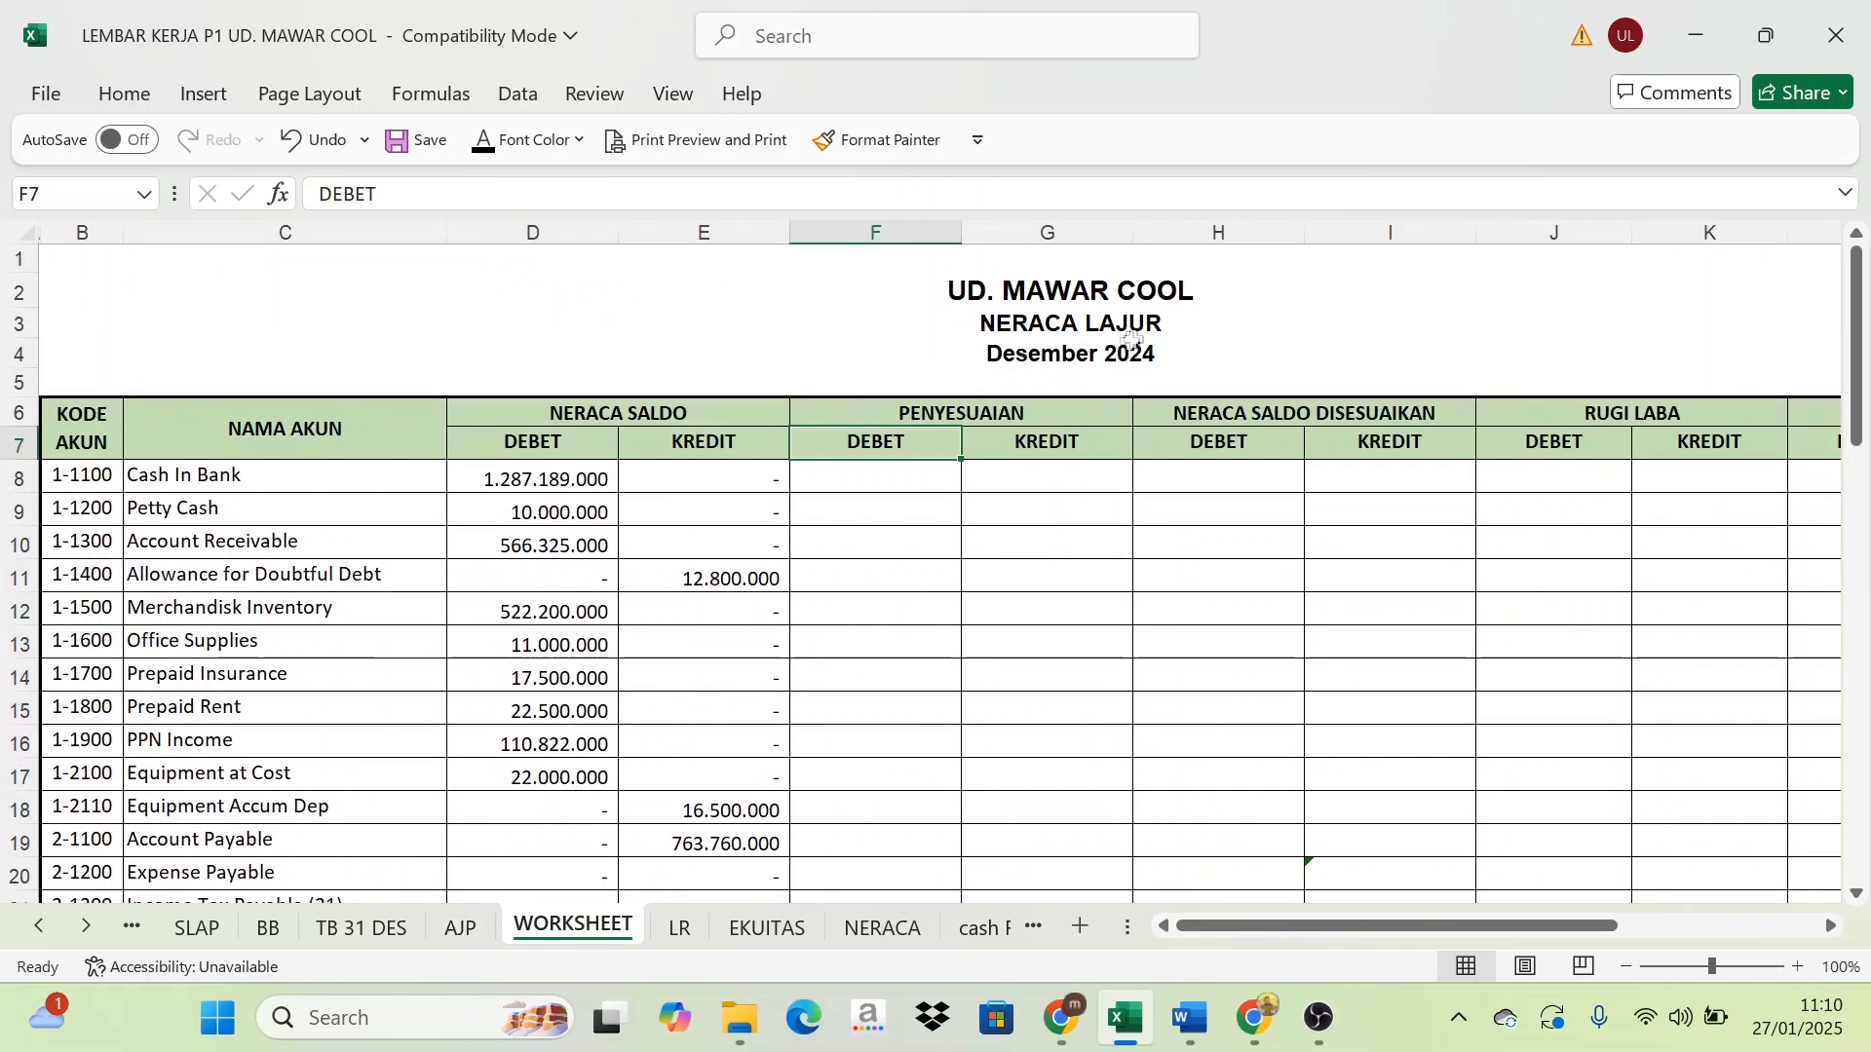
click(926, 417)
click(926, 477)
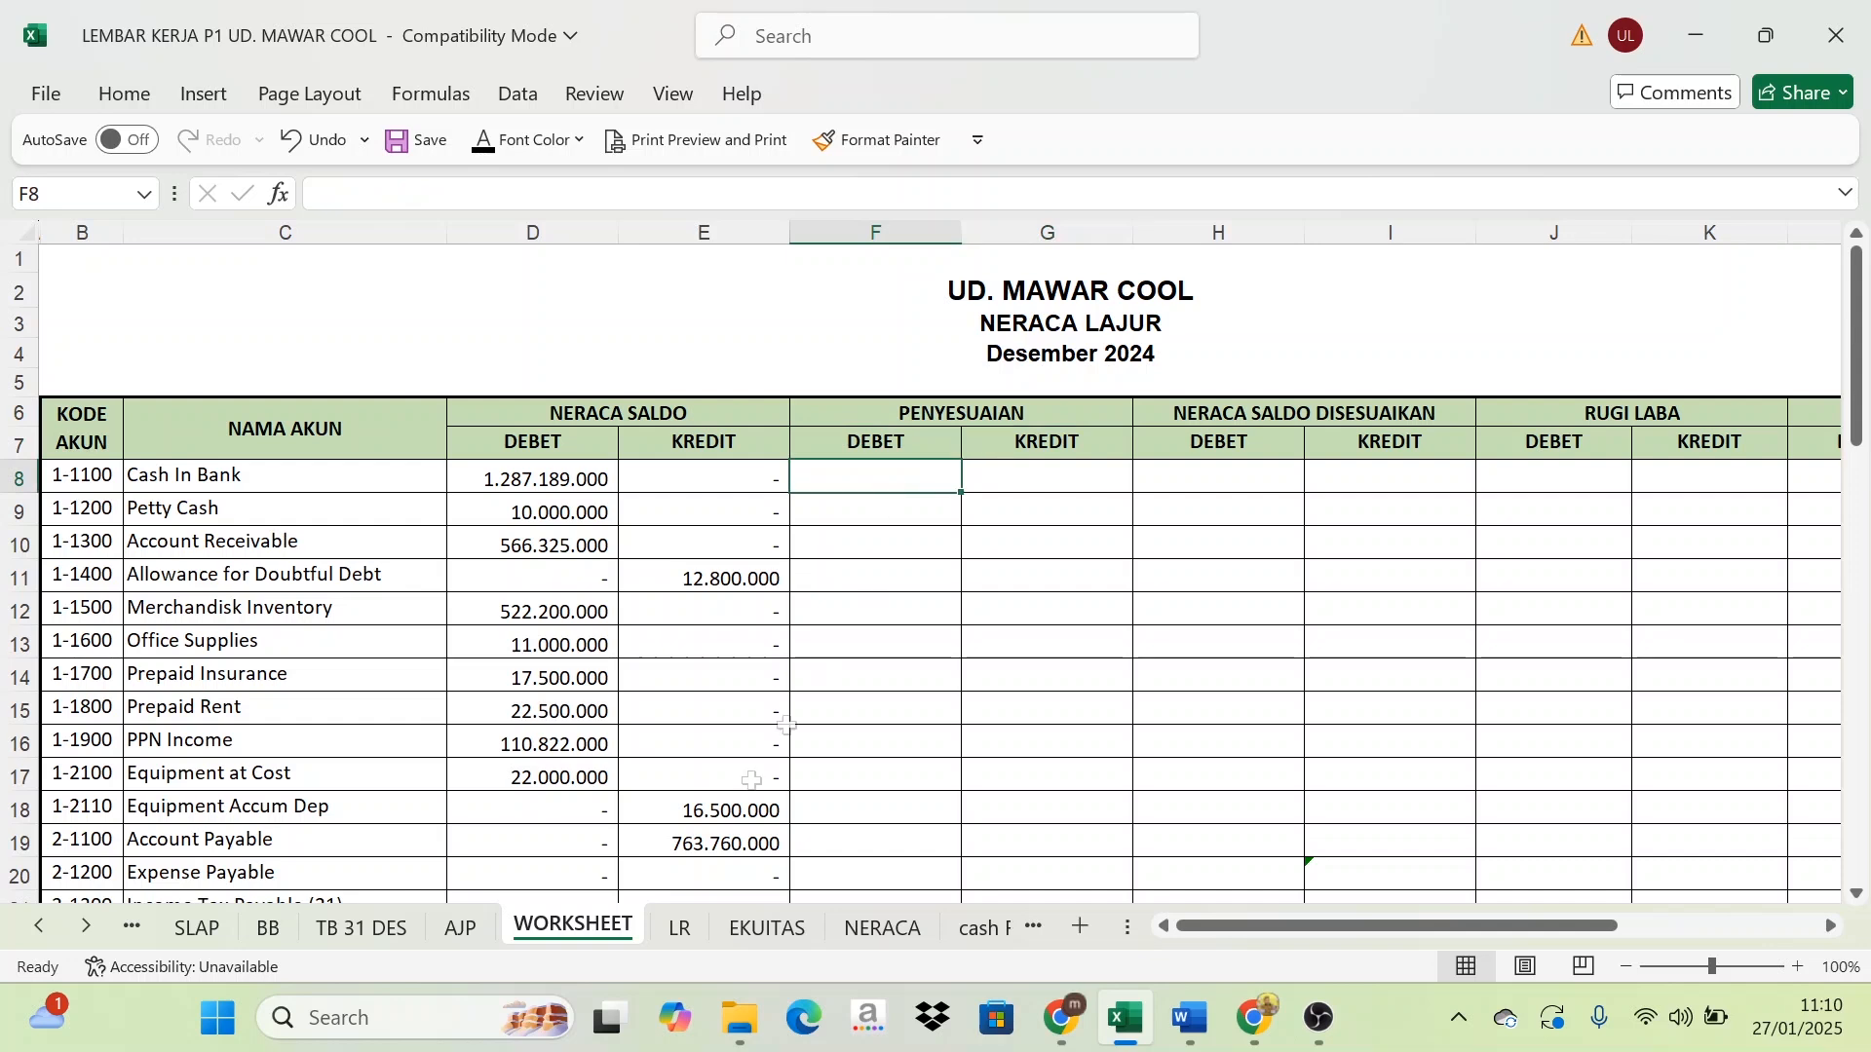
click(486, 939)
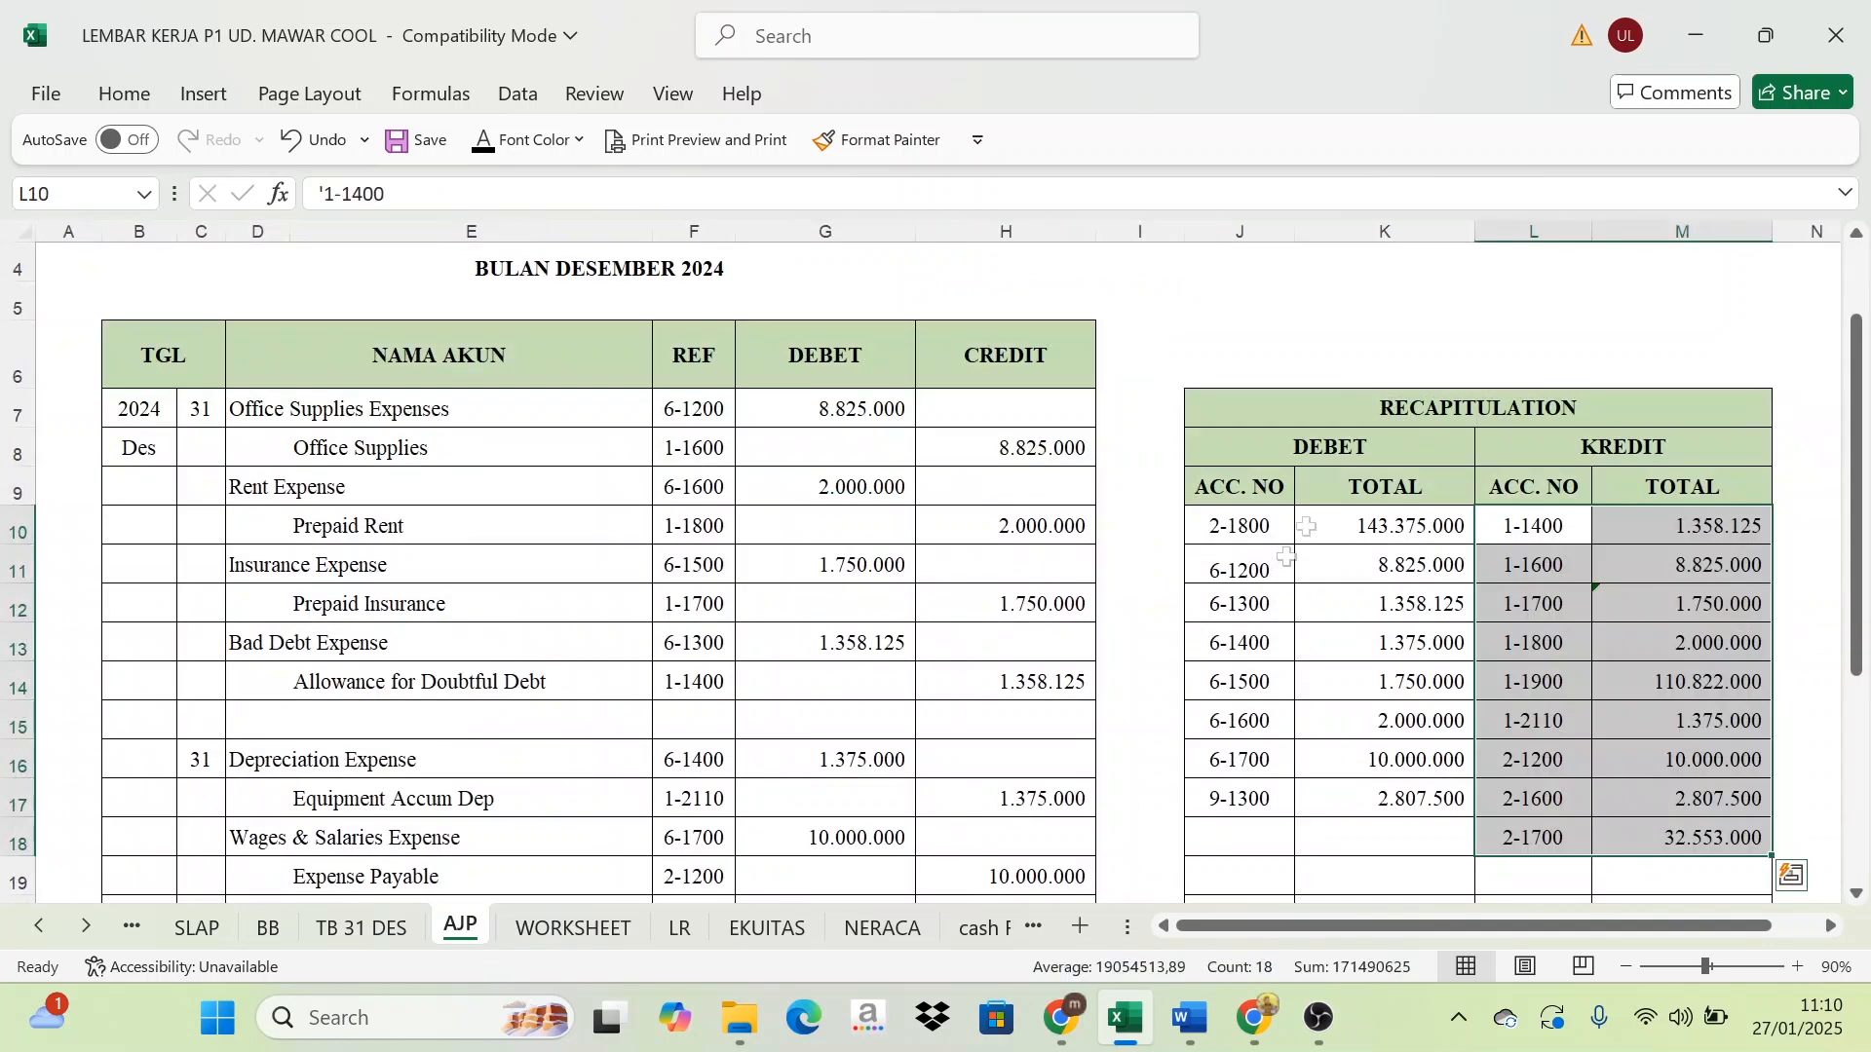
click(1250, 526)
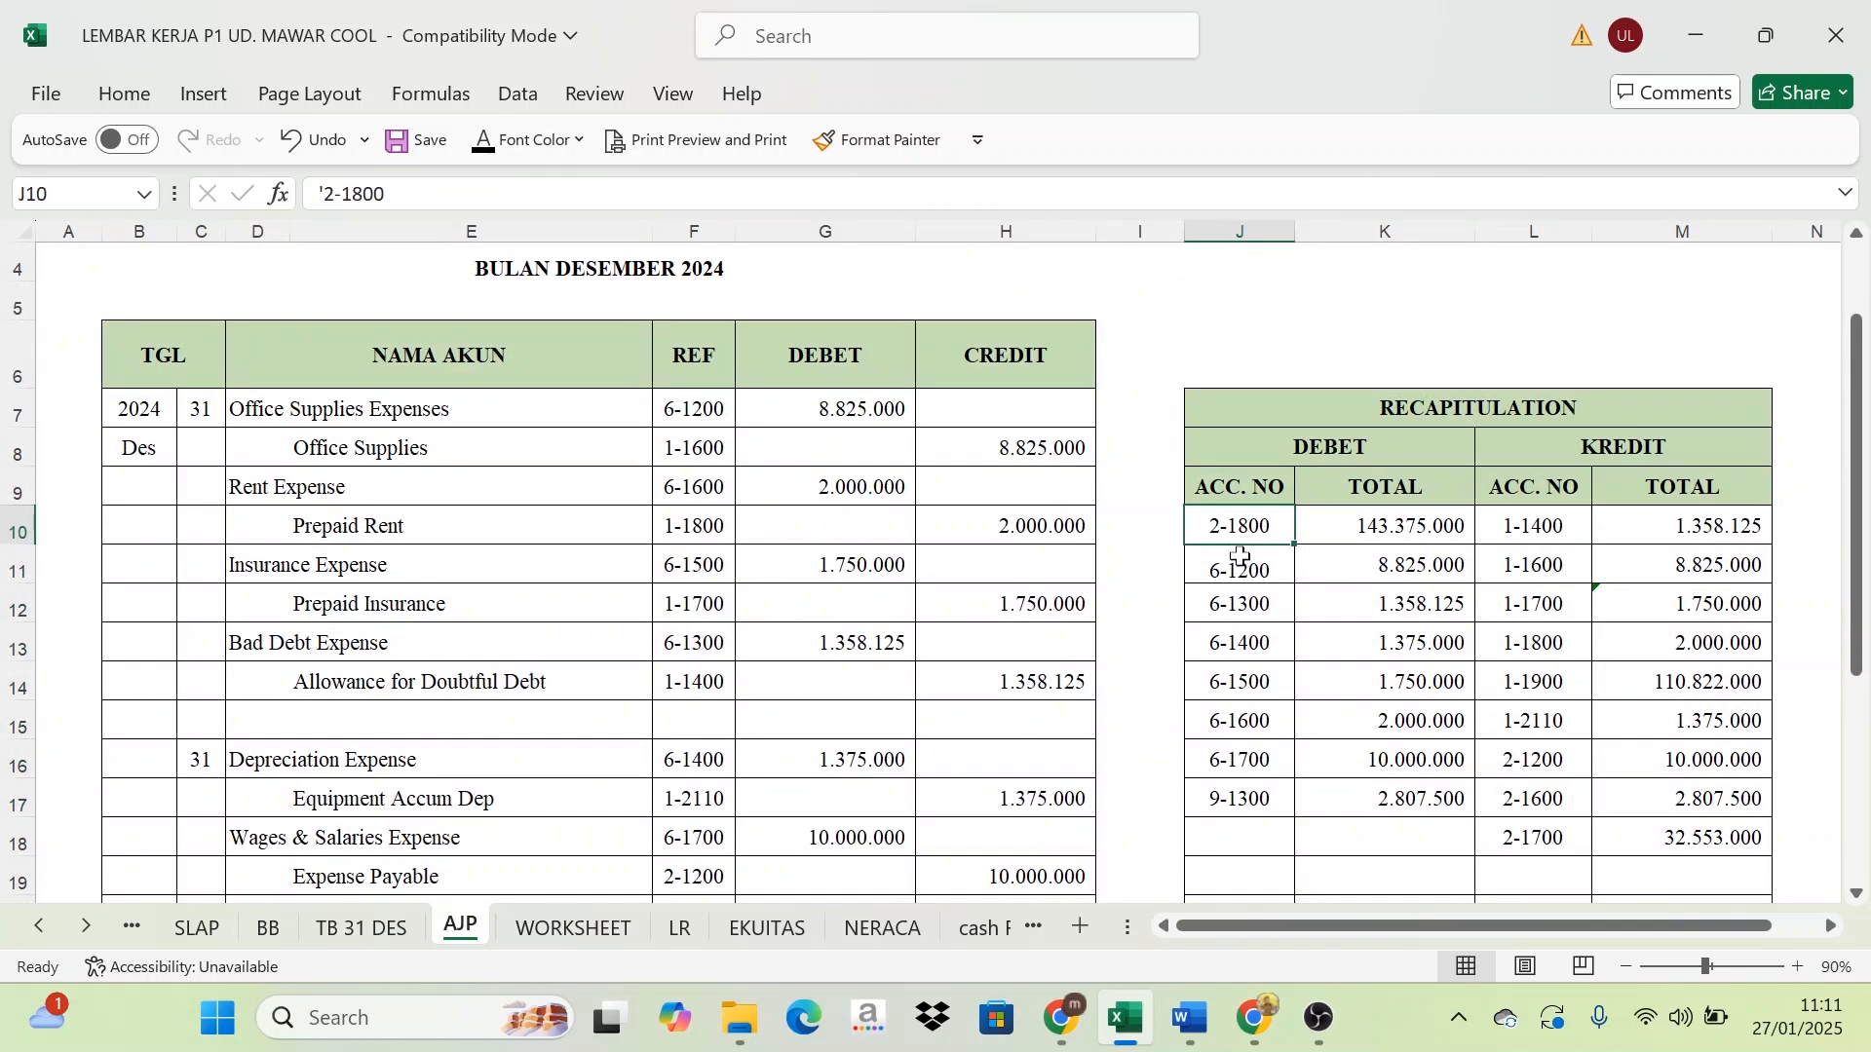
click(607, 933)
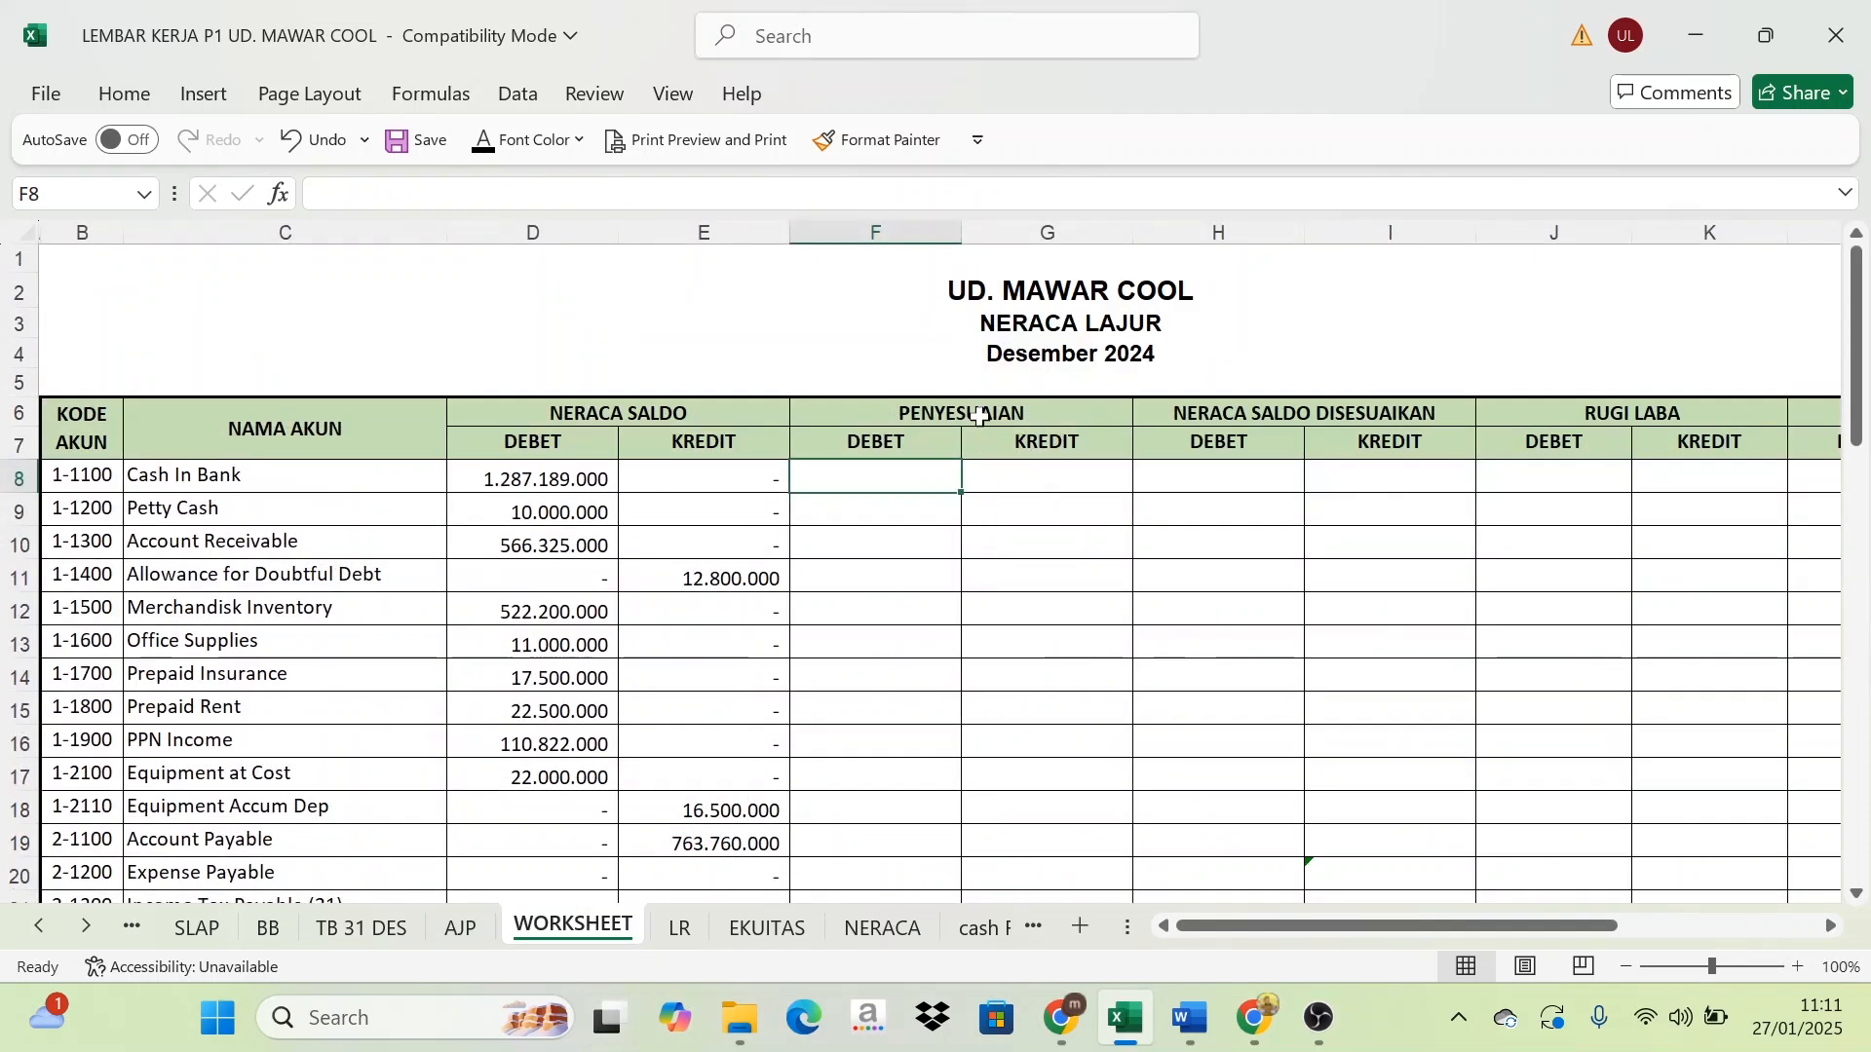
scroll(477, 731, down, 2)
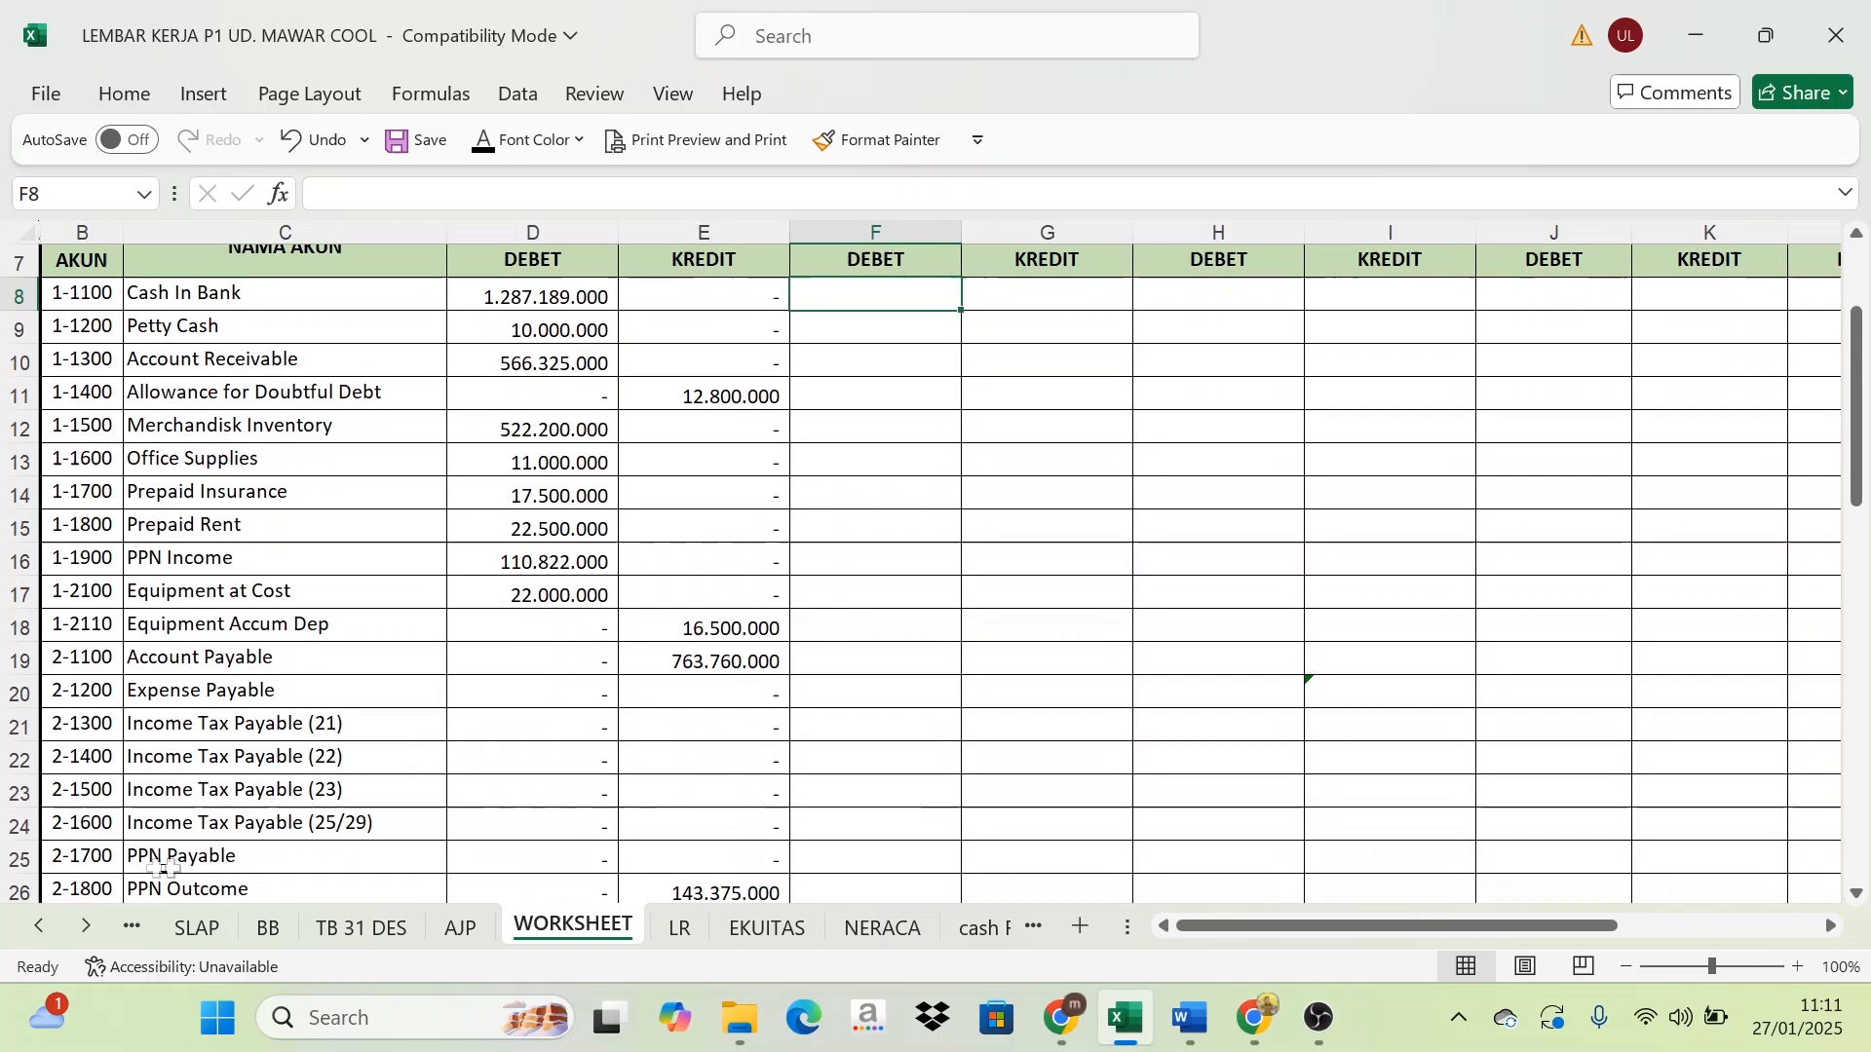
click(83, 885)
scroll(115, 853, down, 1)
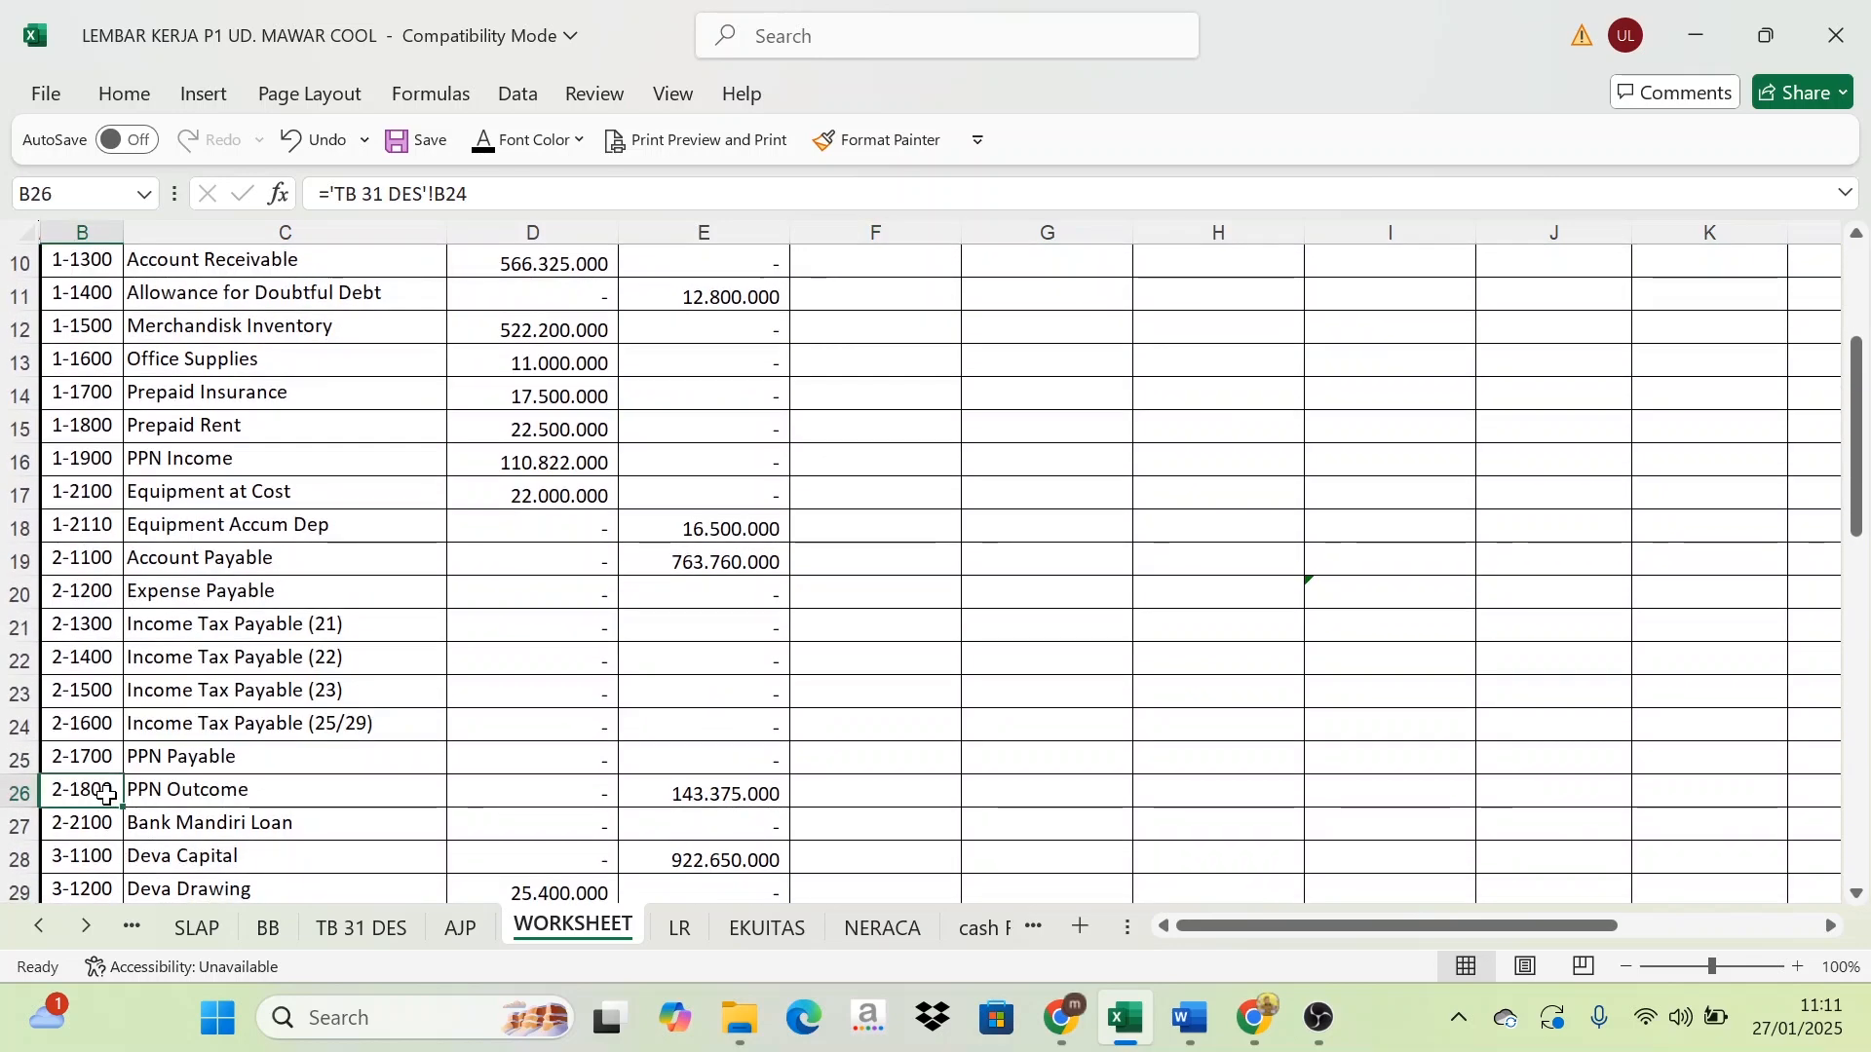
click(190, 797)
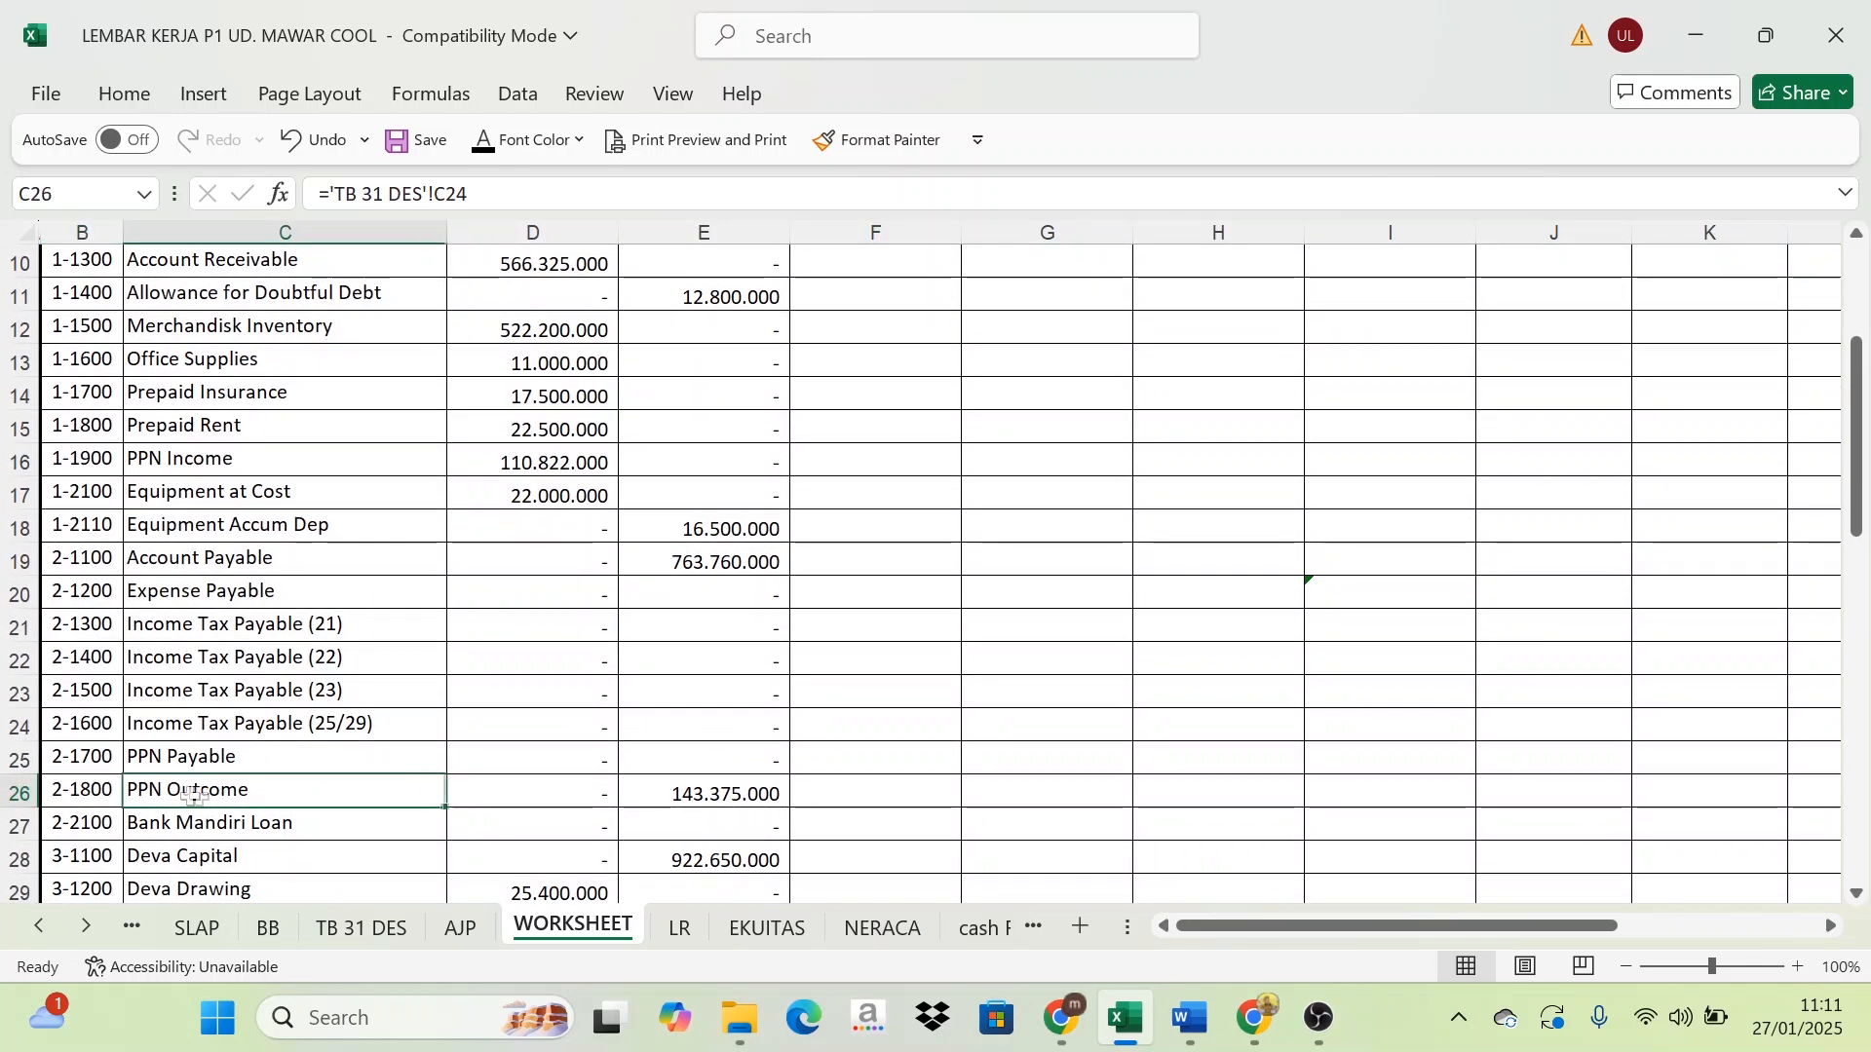
click(101, 793)
click(459, 927)
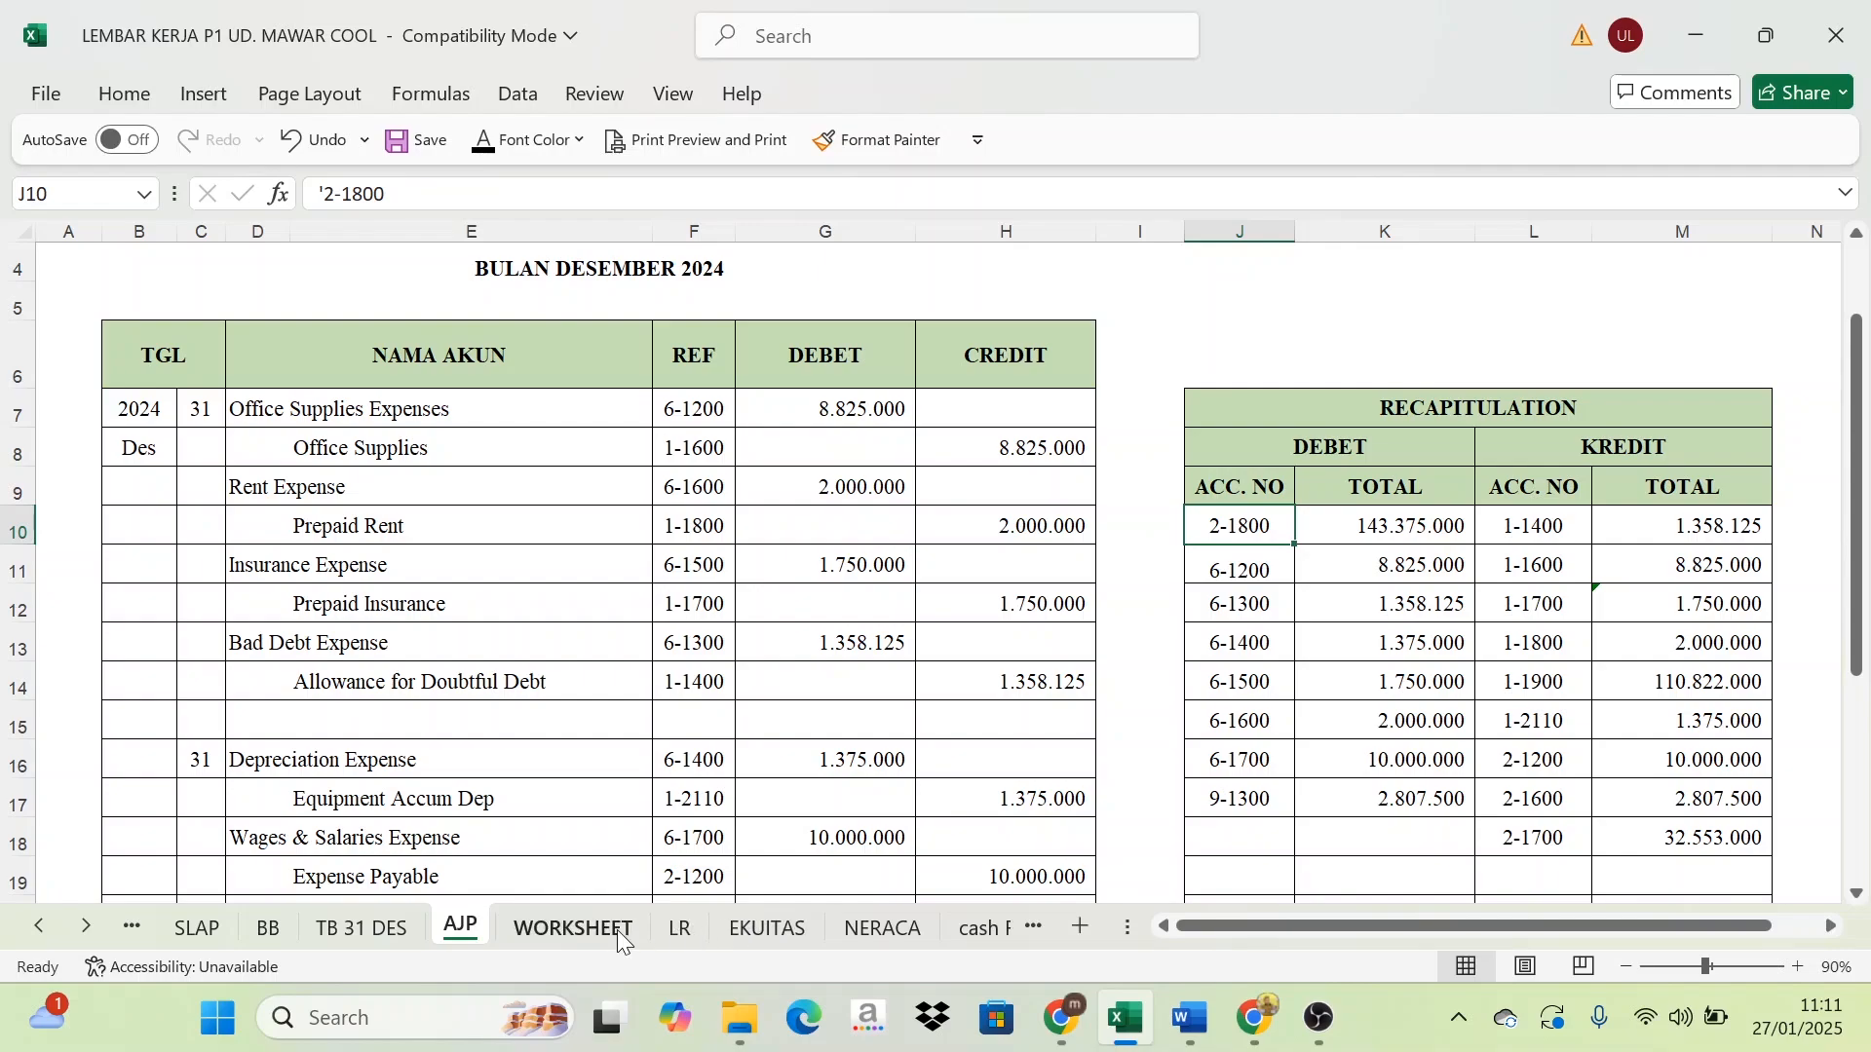
Apply the Automatic font color to the Penyesuaian debit amount of PPN Outcome in WORKSHEET cell F26
click(575, 927)
scroll(702, 809, up, 4)
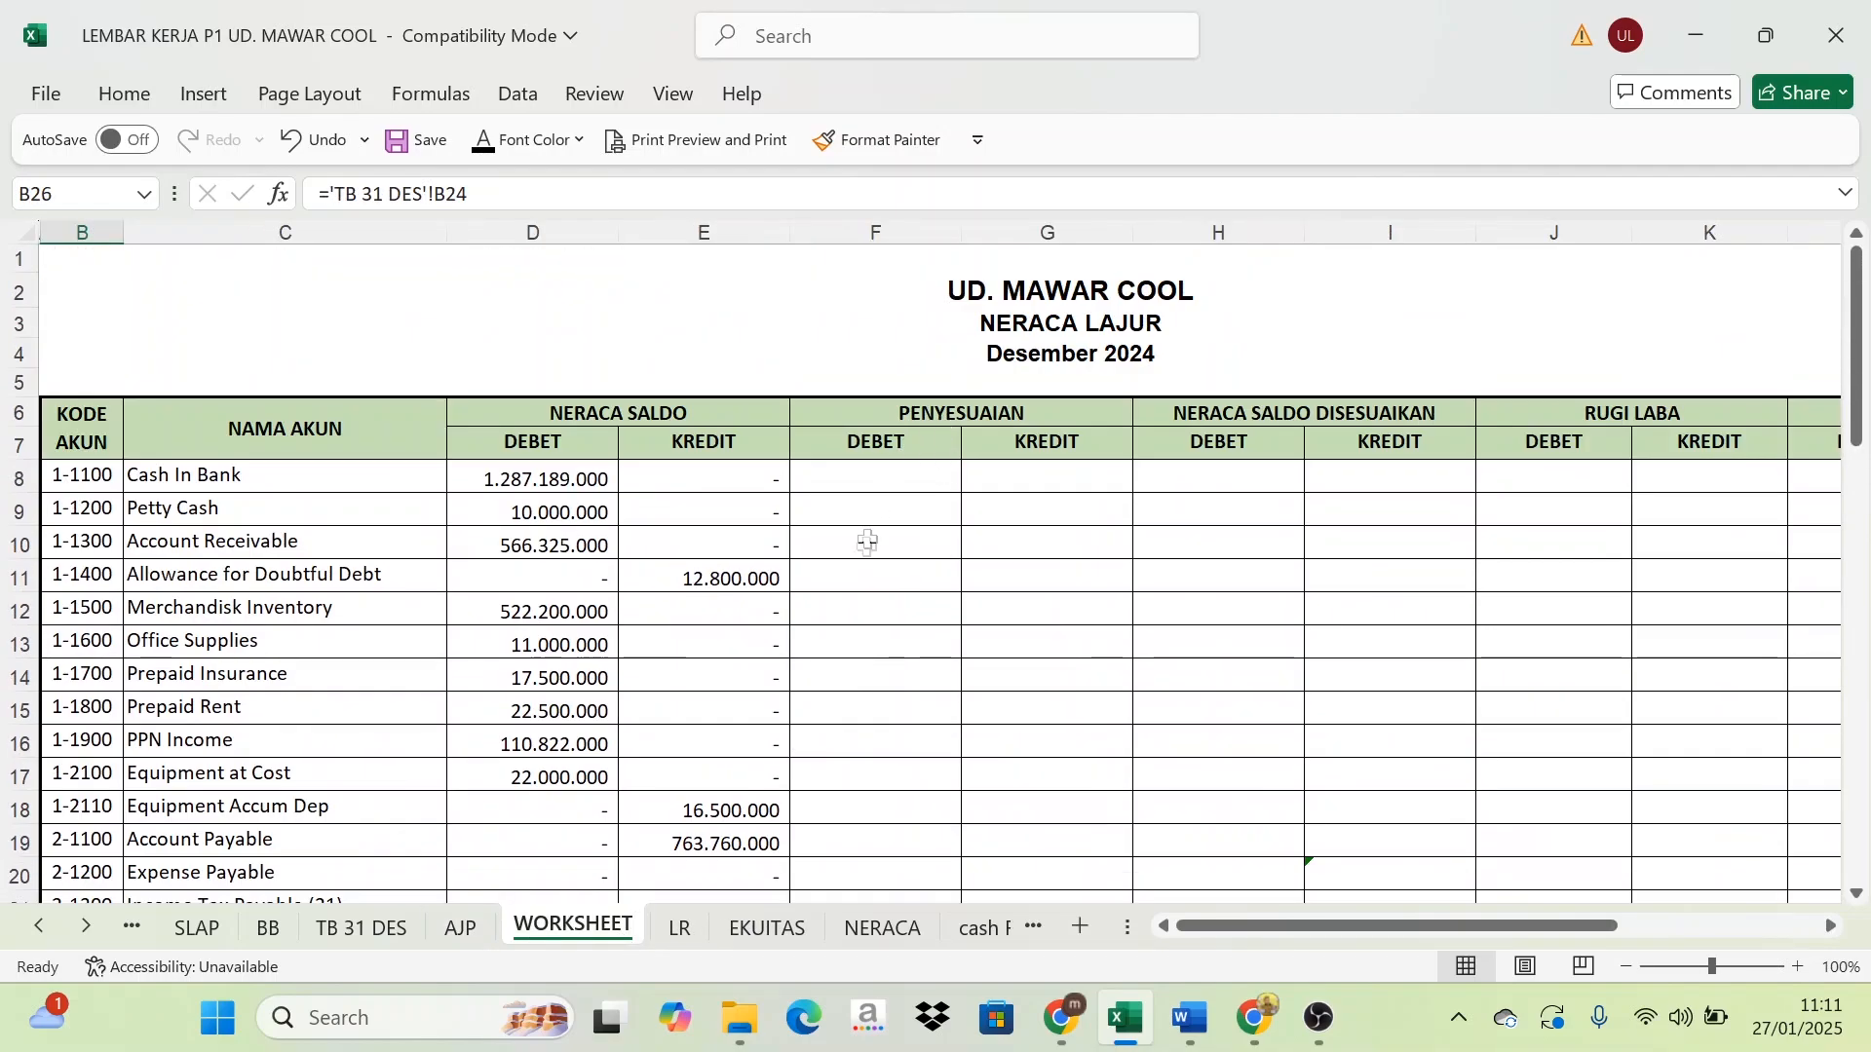
scroll(847, 614, down, 3)
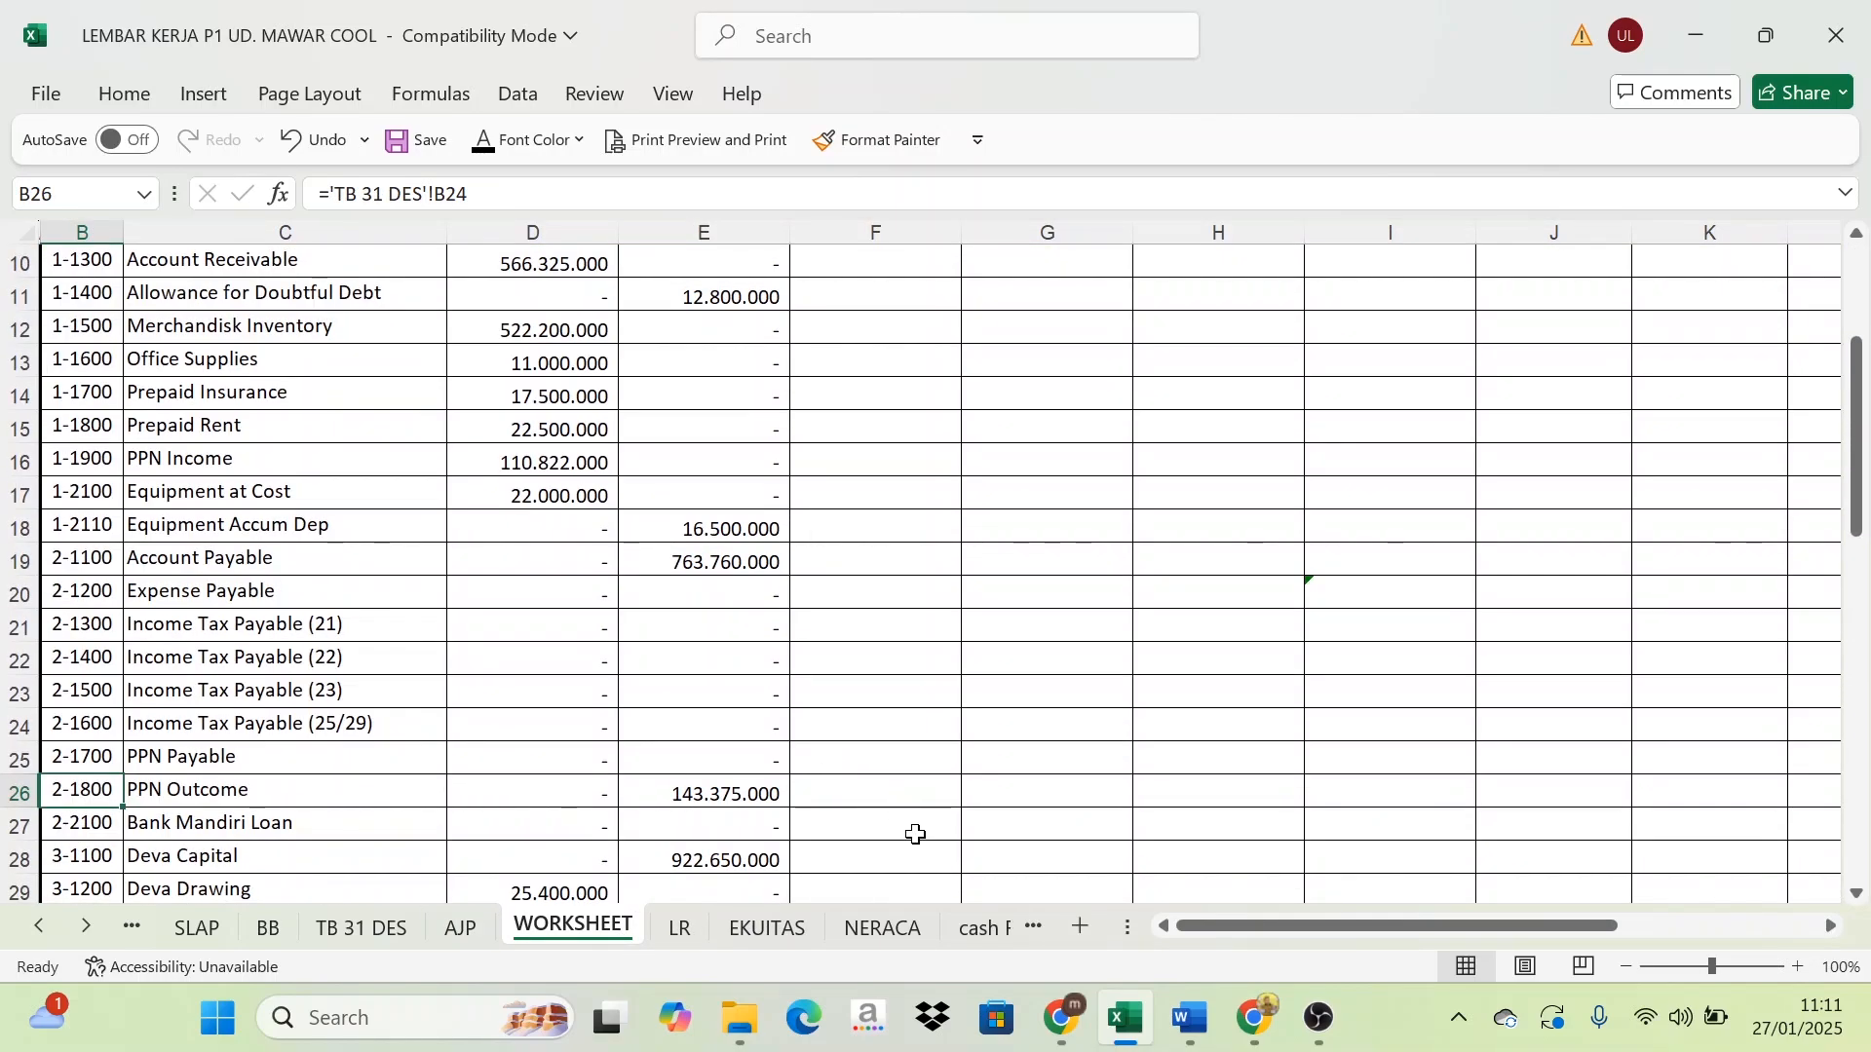
click(915, 795)
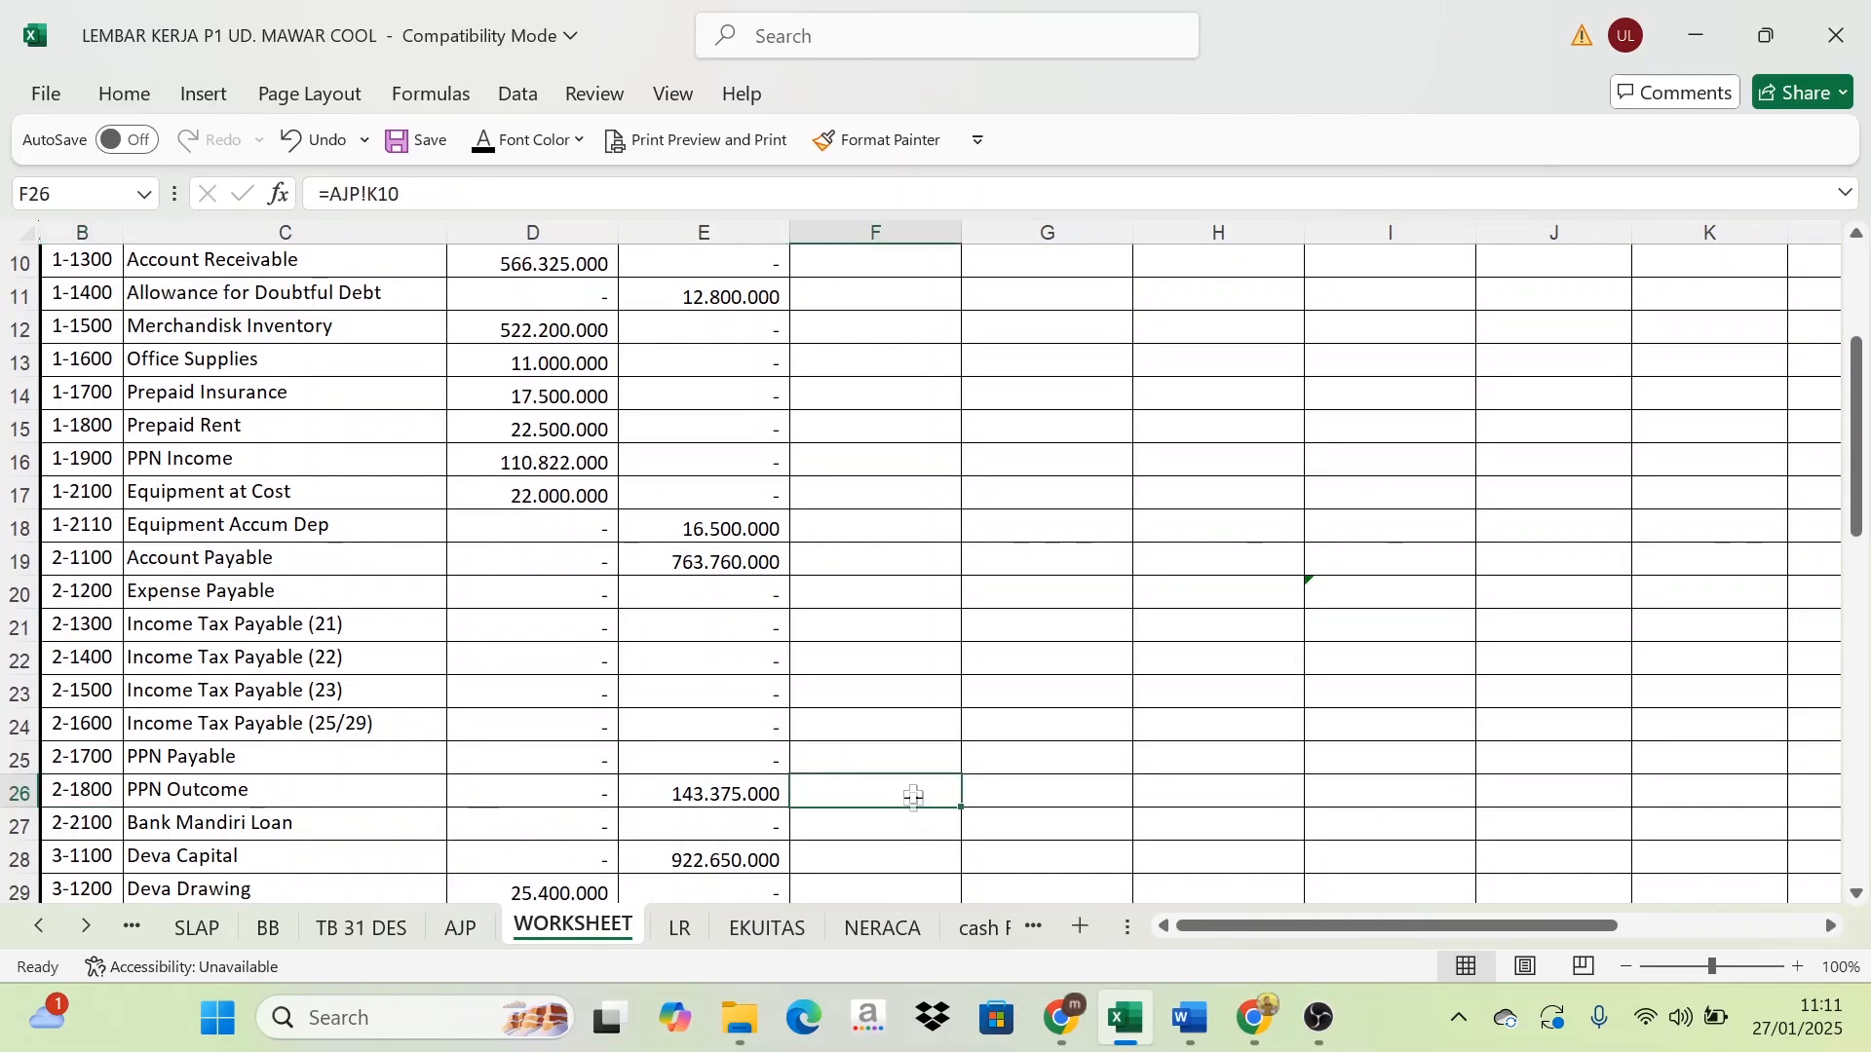
click(485, 145)
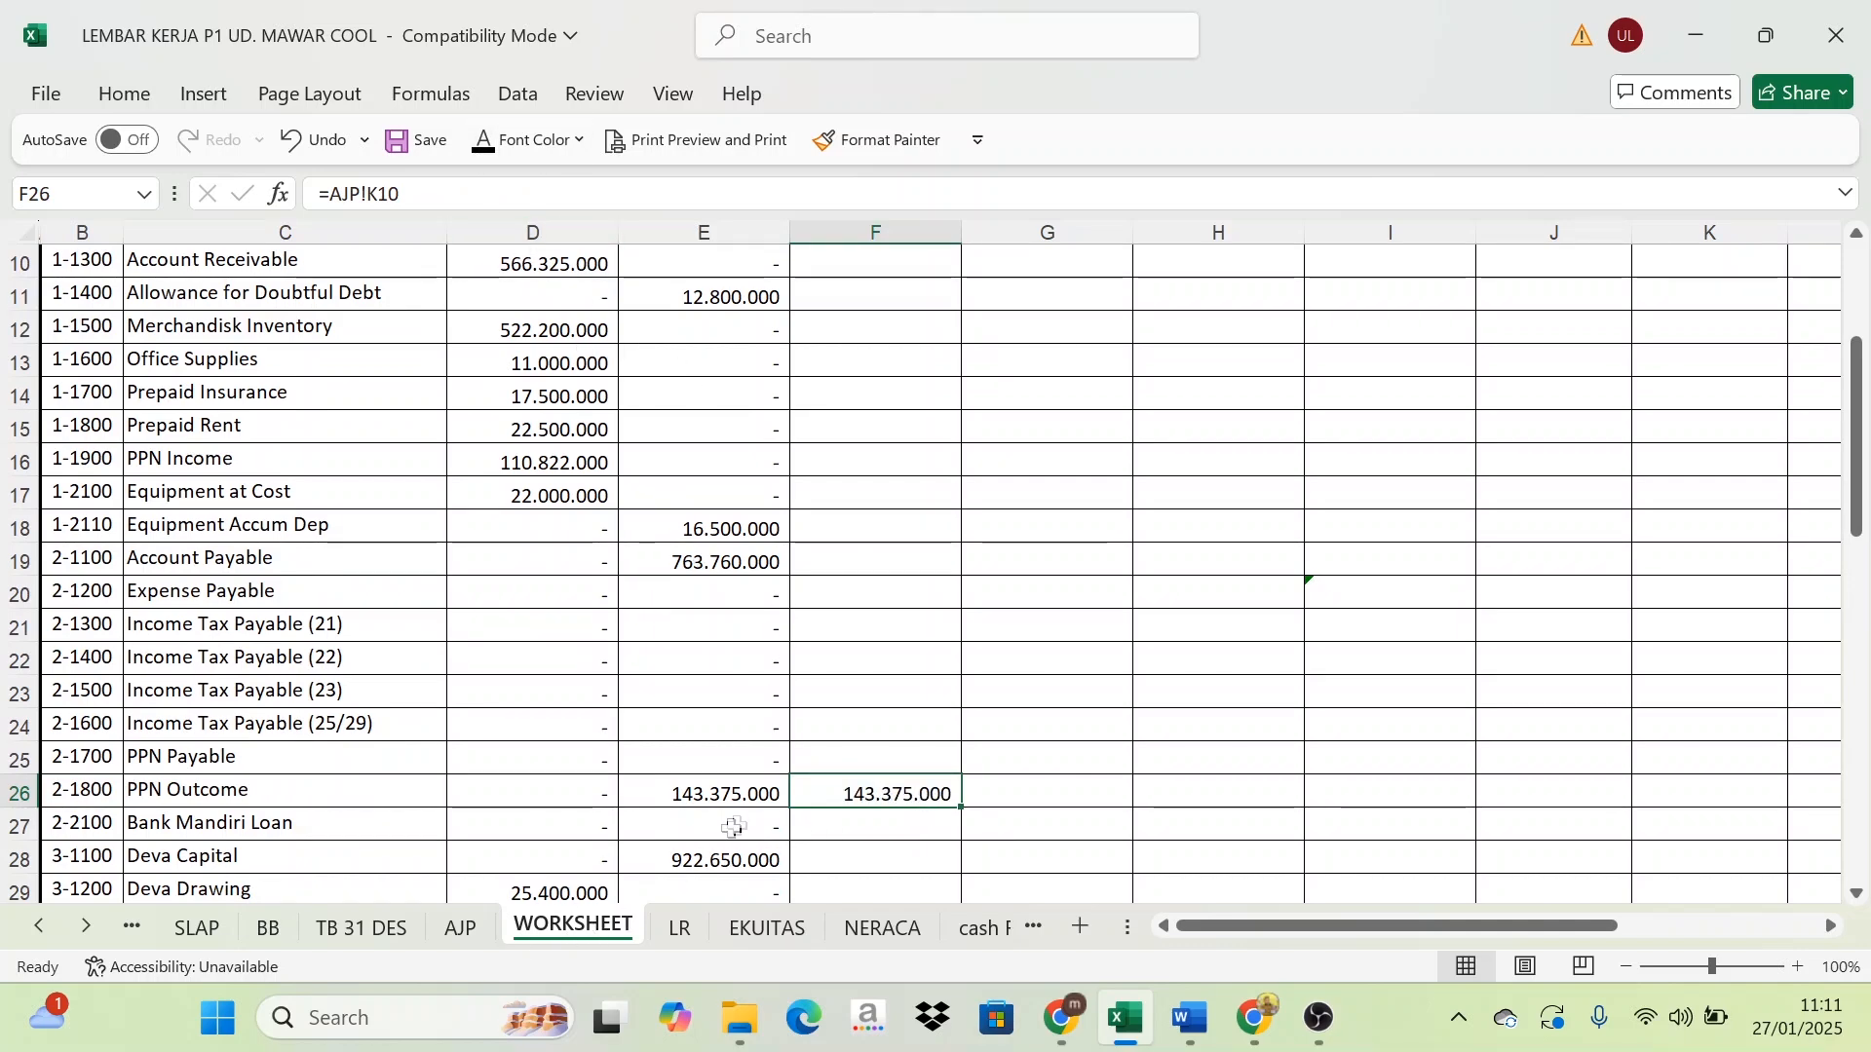
Match account 6-1200 on the debit side of the AJP recapitulation to the Office Supplies Expenses row in WORKSHEET
scroll(733, 826, up, 4)
click(446, 931)
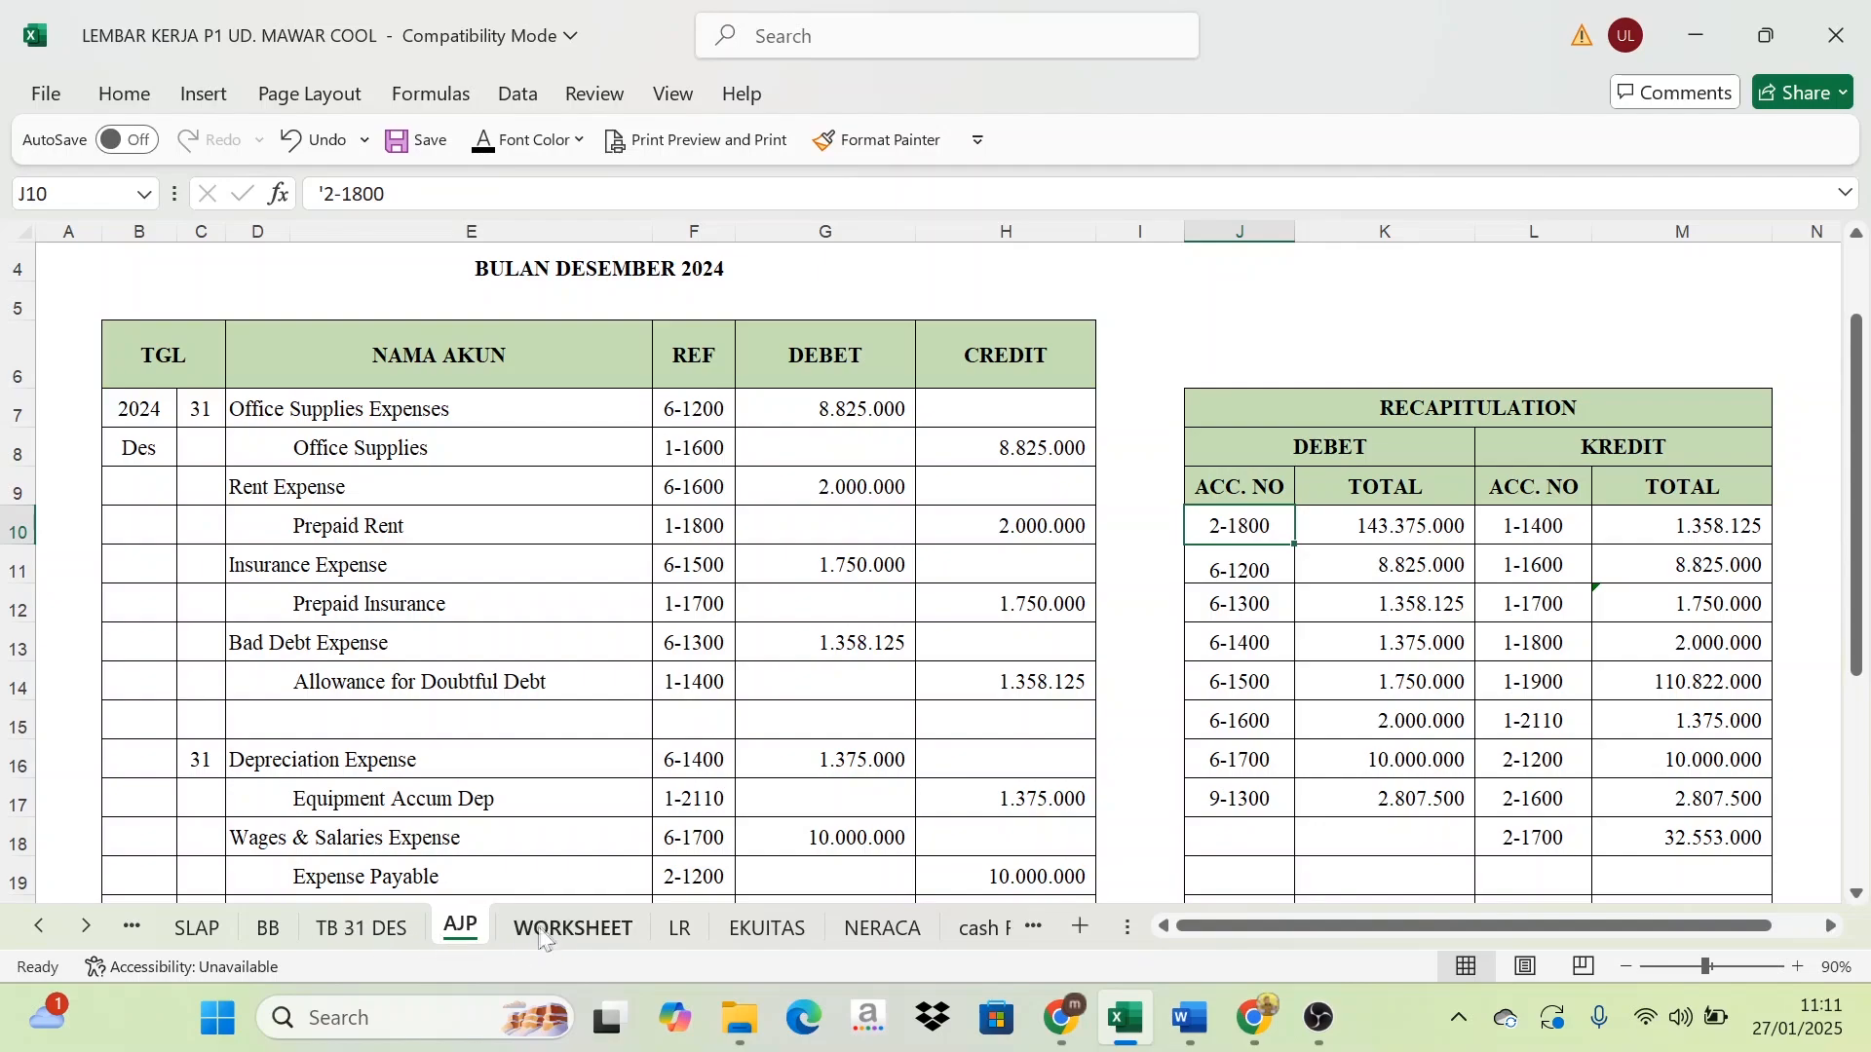
click(573, 927)
scroll(282, 759, down, 3)
scroll(282, 758, down, 4)
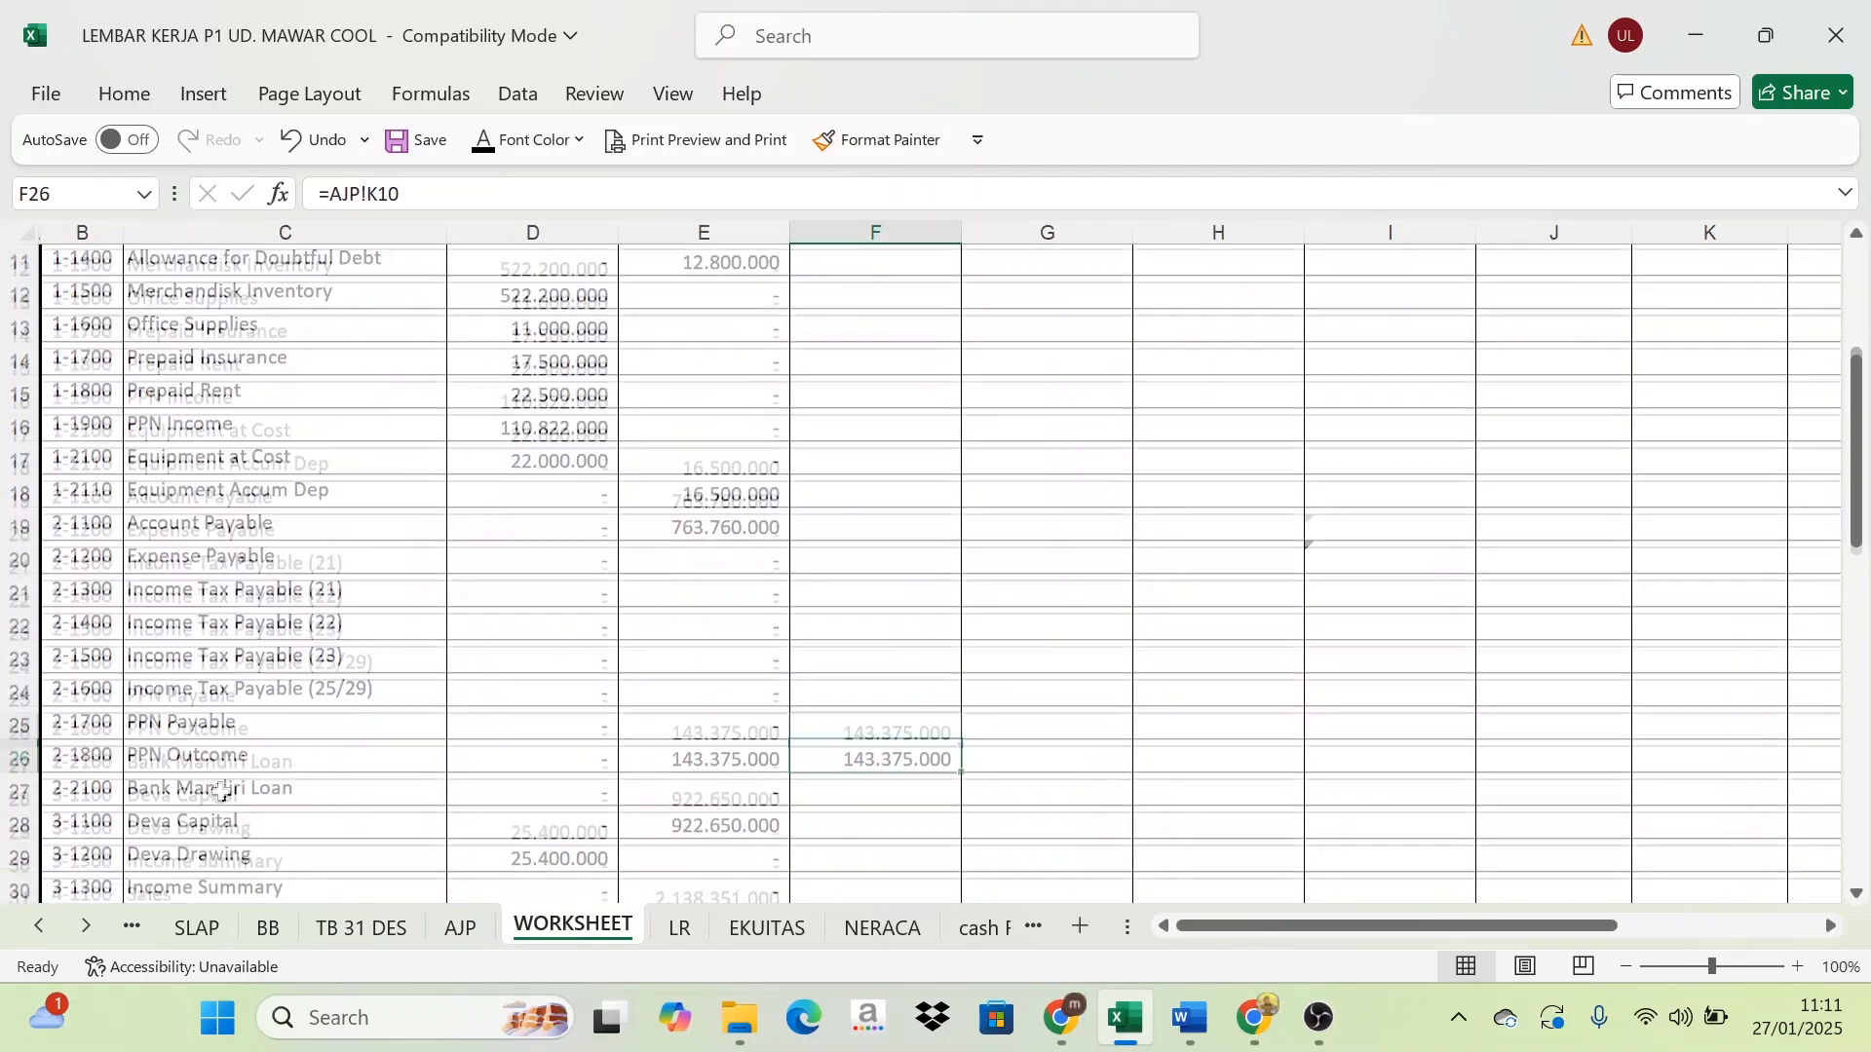
scroll(159, 836, down, 2)
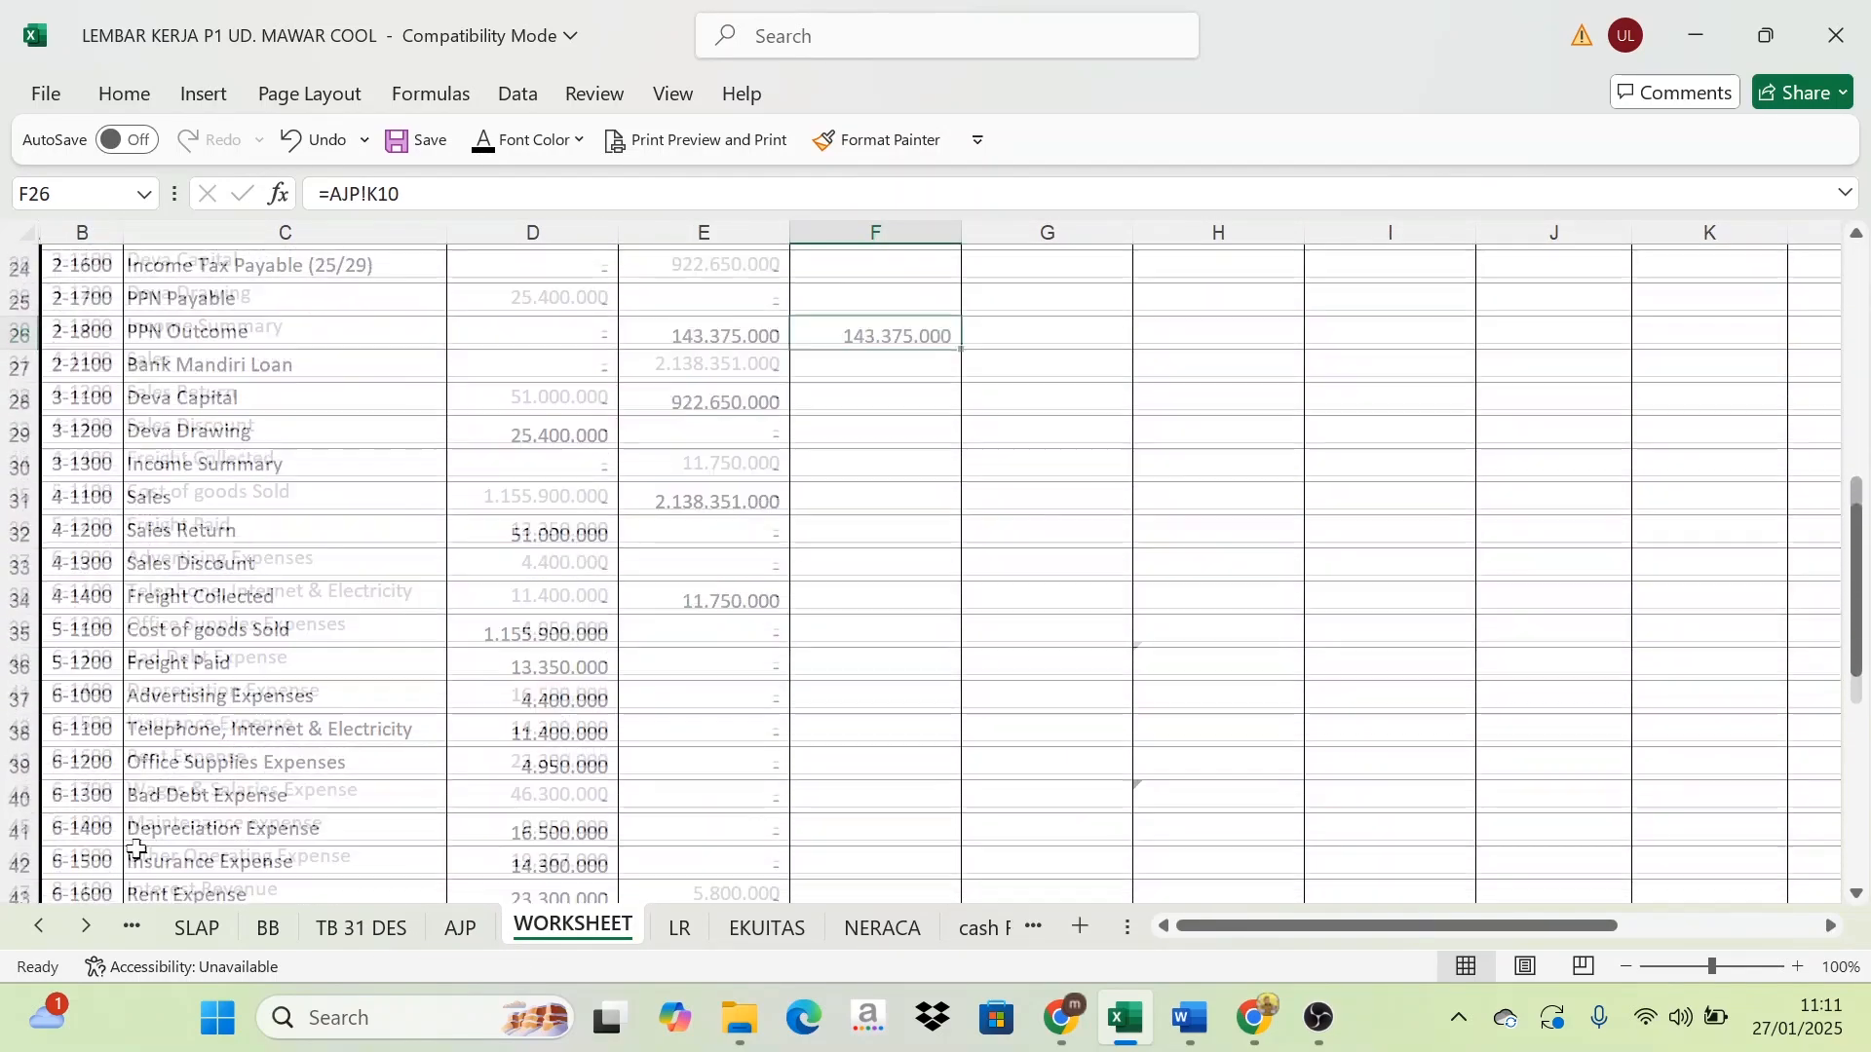
click(218, 615)
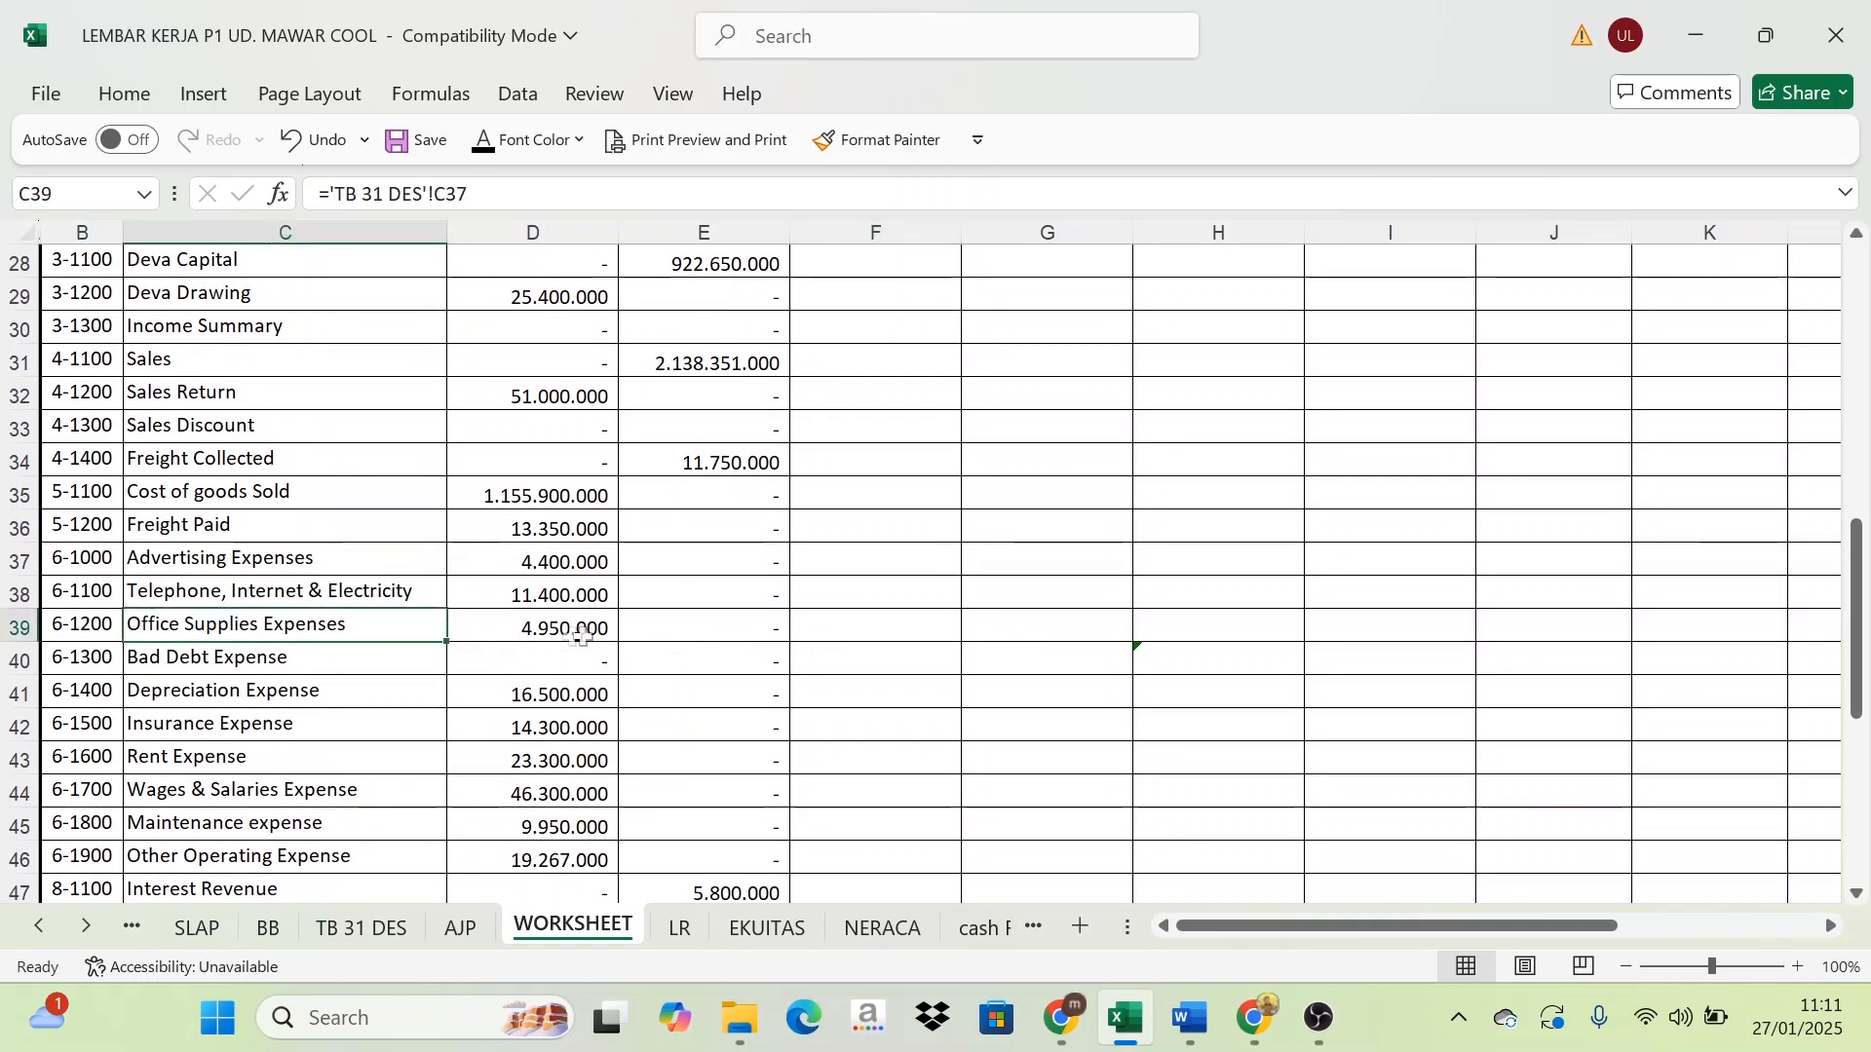
Apply the Automatic font color to the Penyesuaian debit amount of Office Supplies Expenses in WORKSHEET cell F39, checking its AJP recapitulation source
click(857, 625)
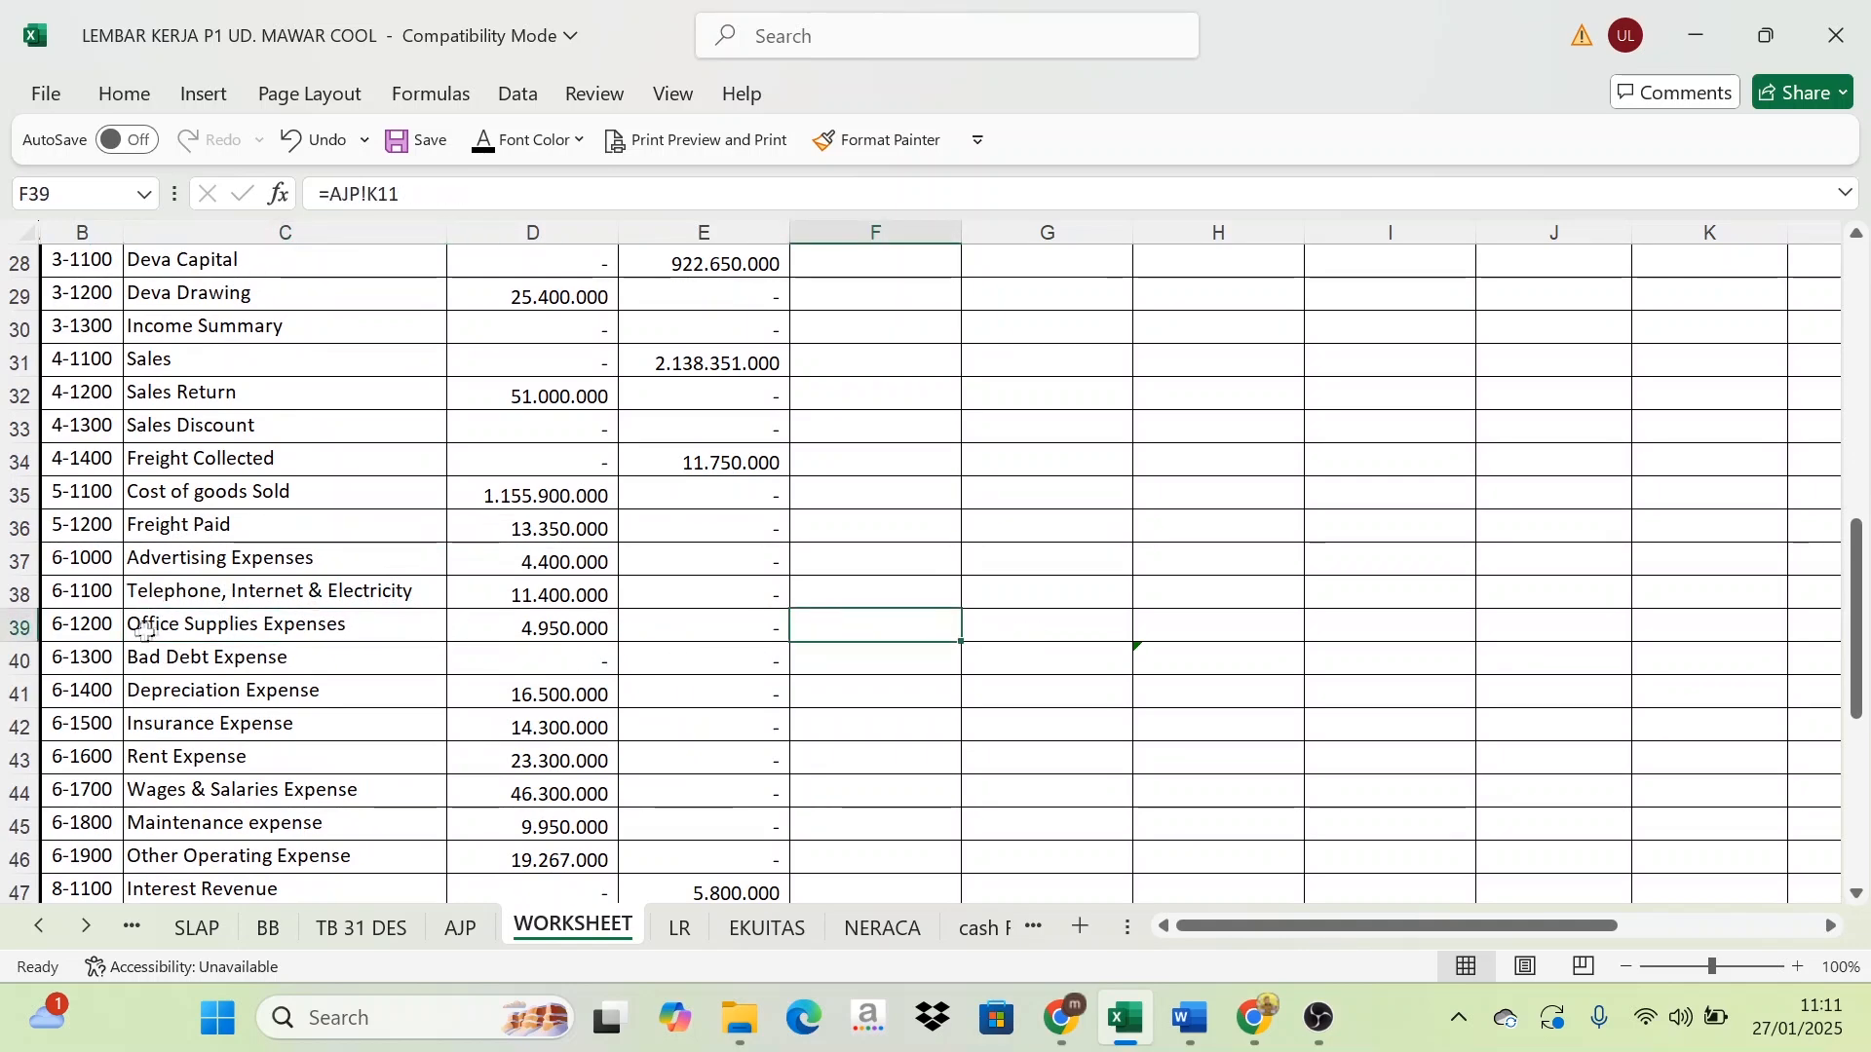
scroll(889, 604, up, 4)
scroll(896, 577, up, 4)
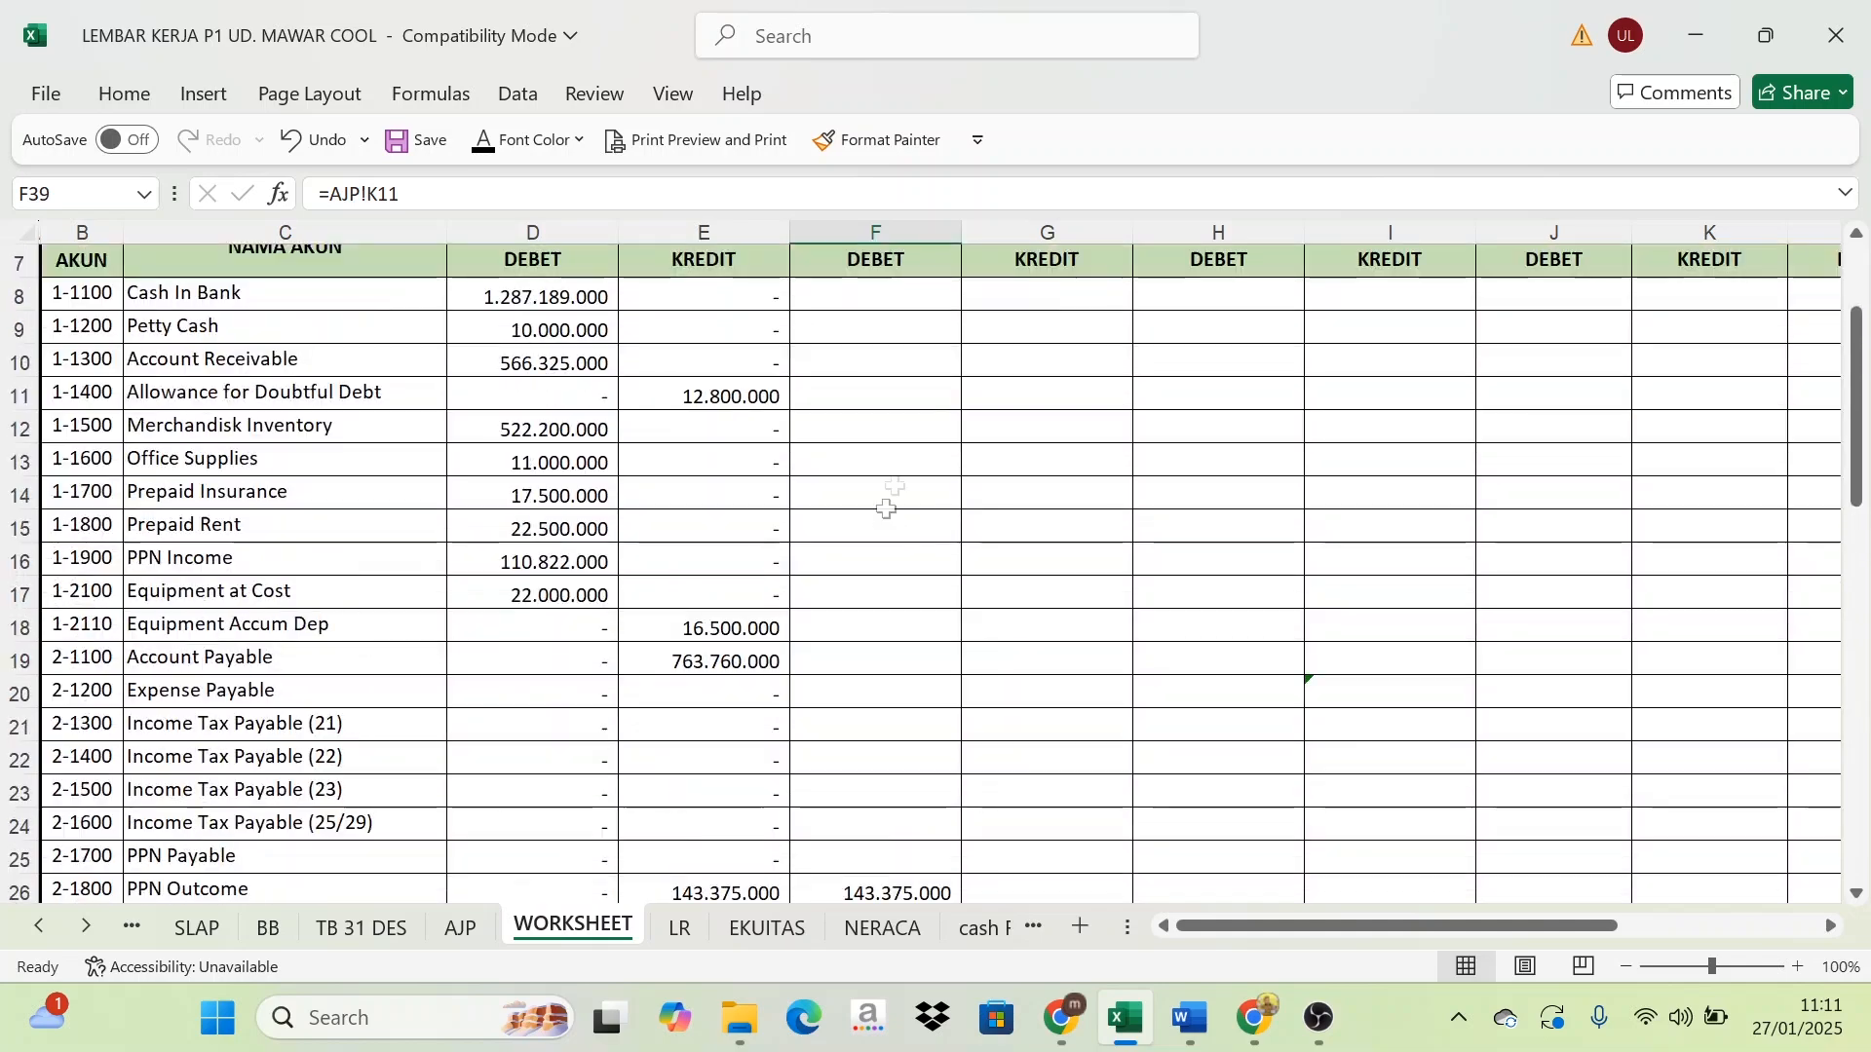
scroll(848, 564, down, 7)
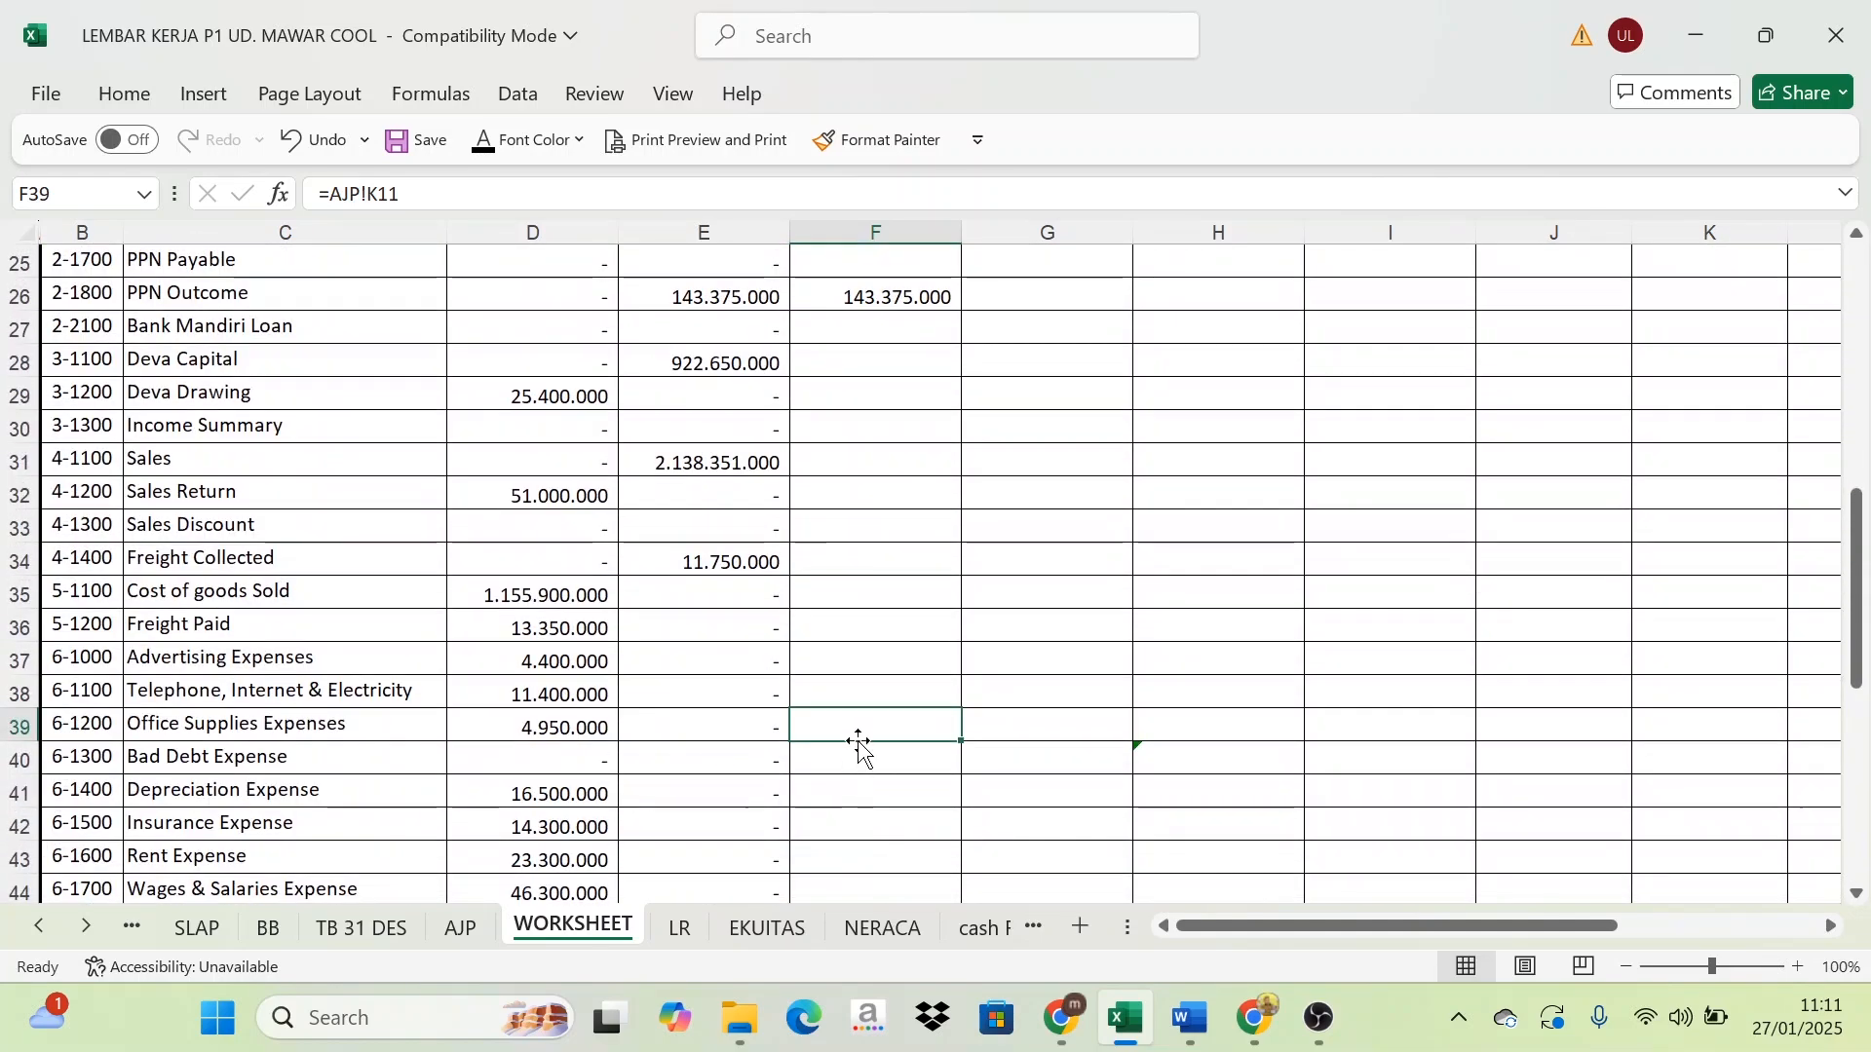
click(460, 928)
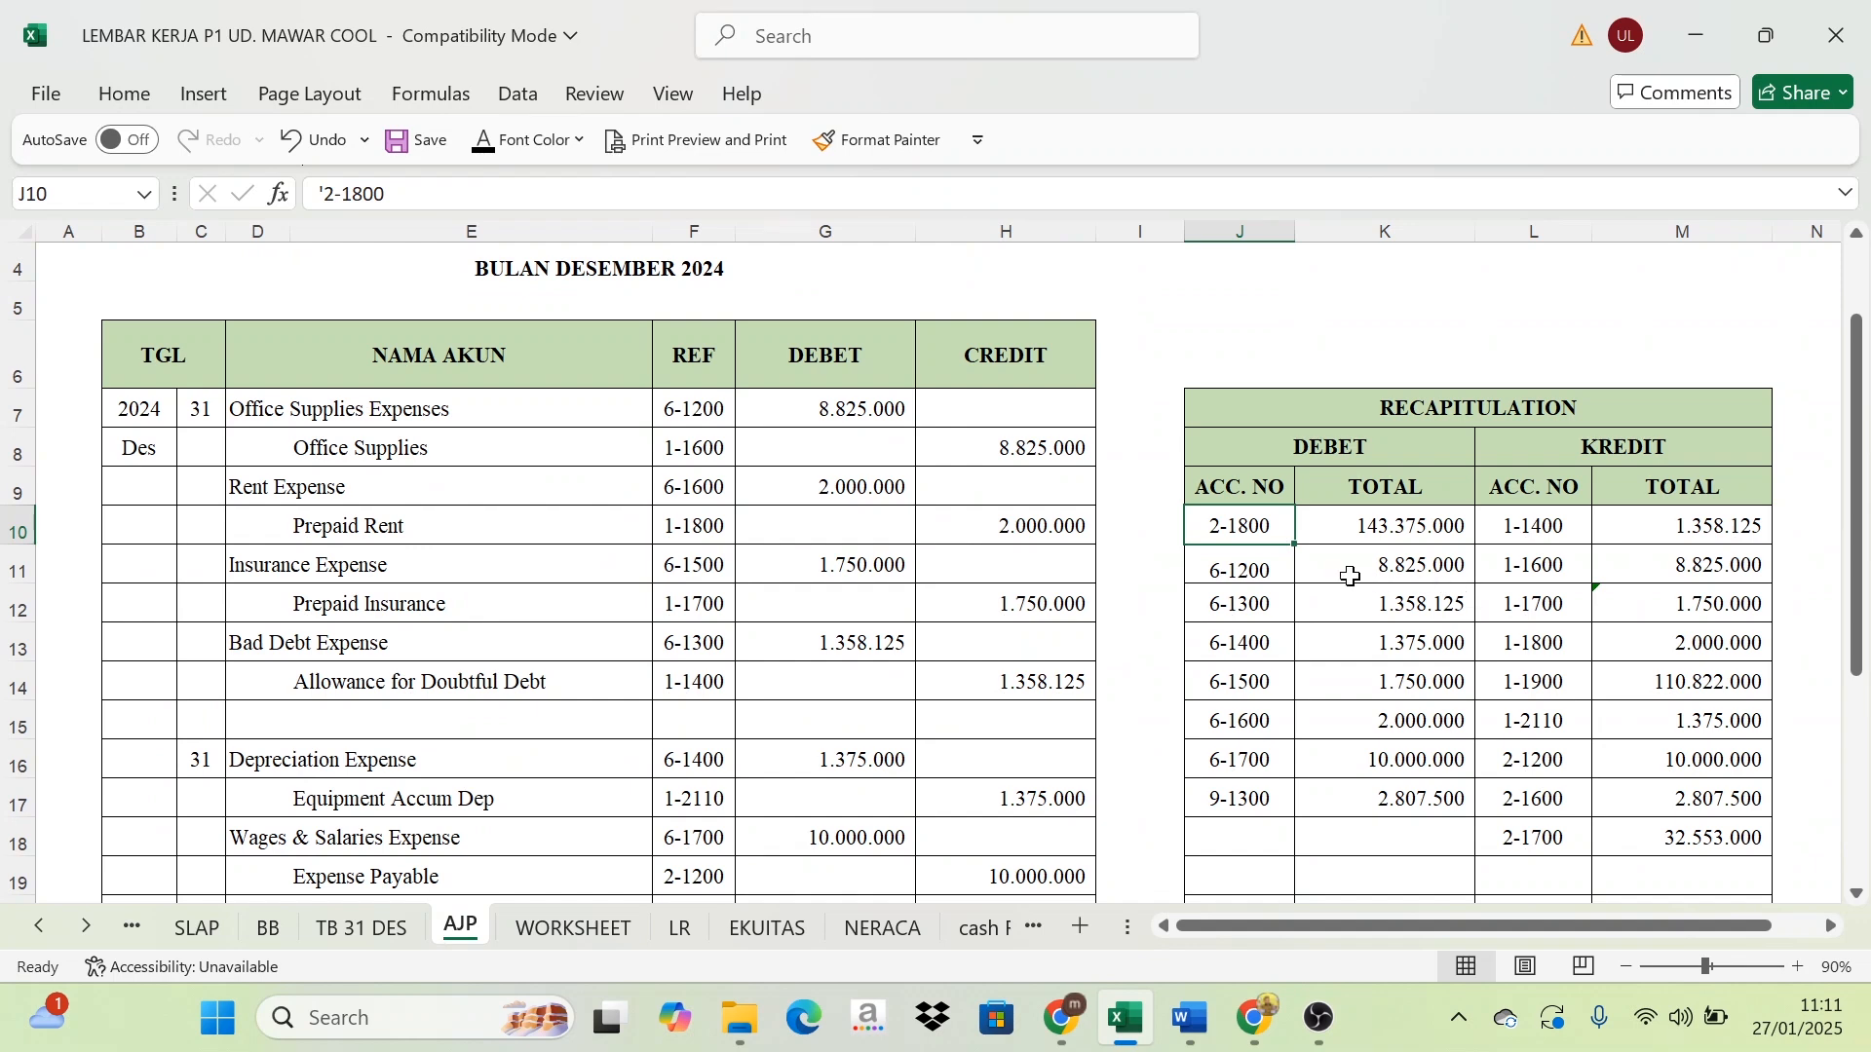
click(573, 928)
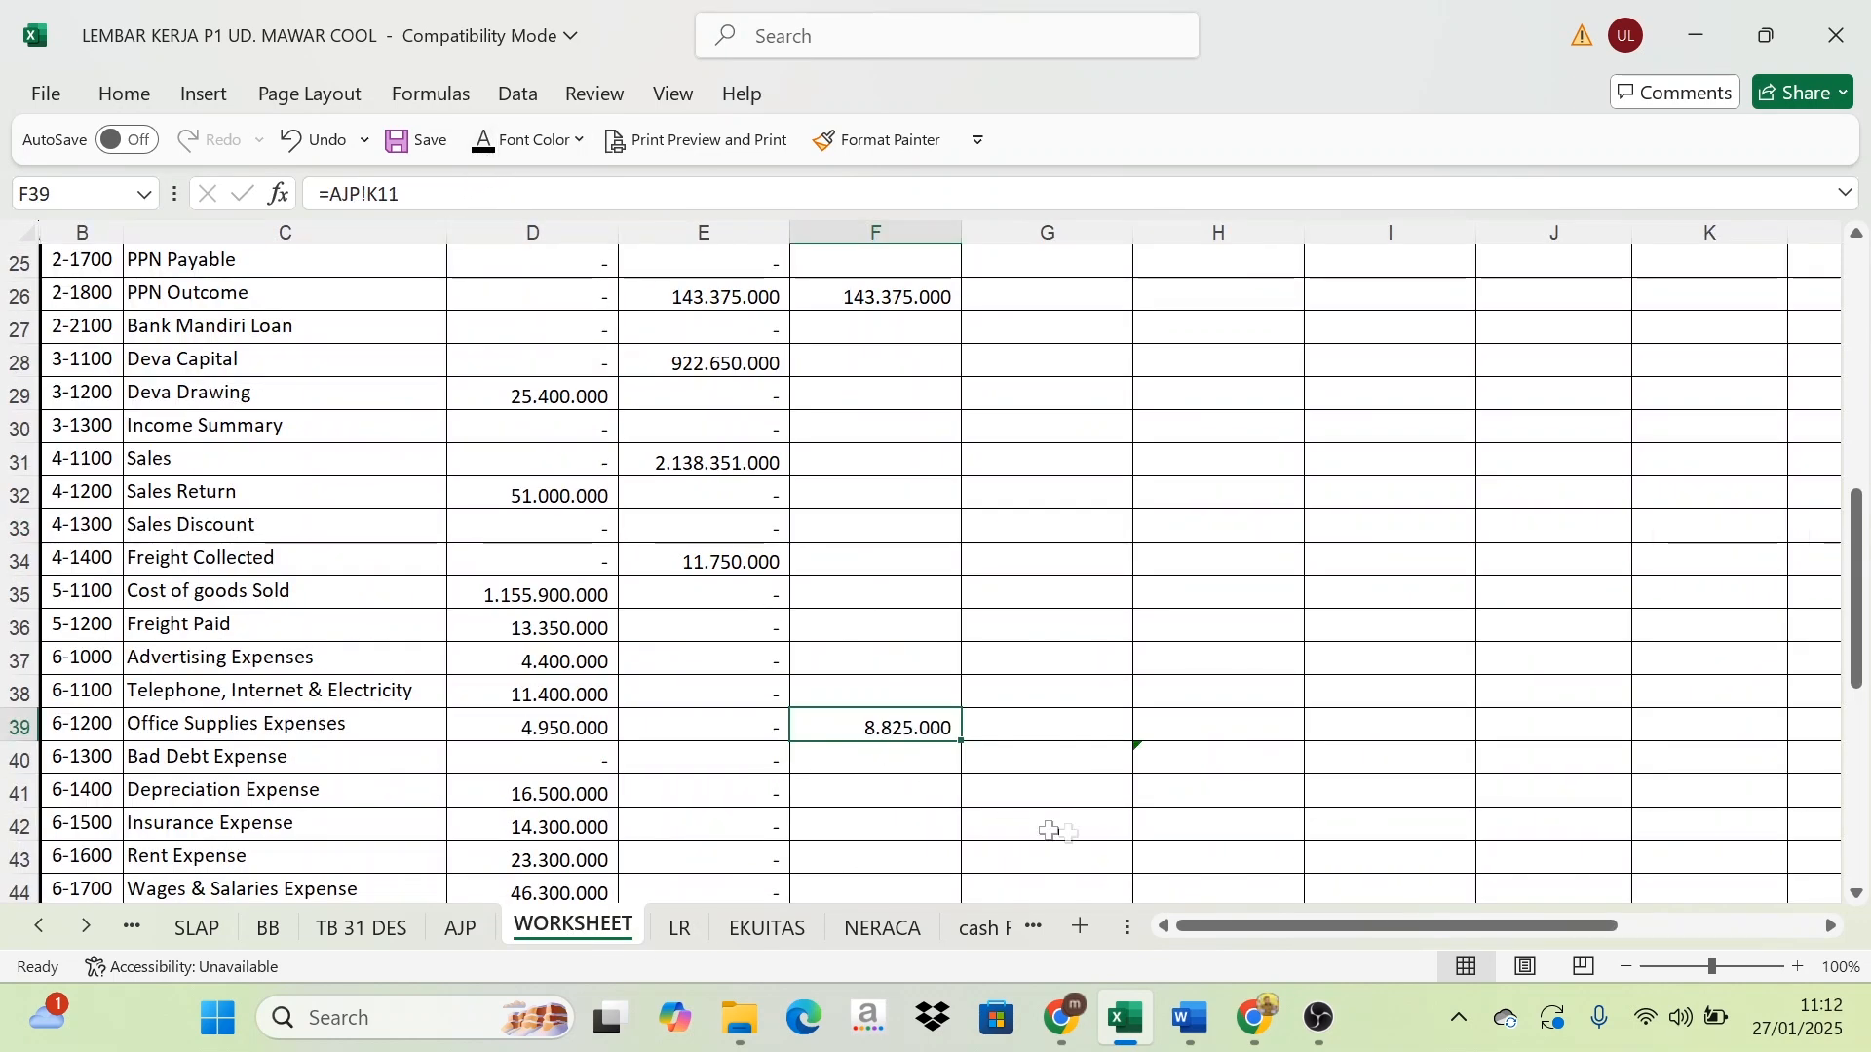
Review the remaining debit totals and the credit accounts, from 1-1400 to 2-1700, in the AJP recapitulation
scroll(954, 846, up, 3)
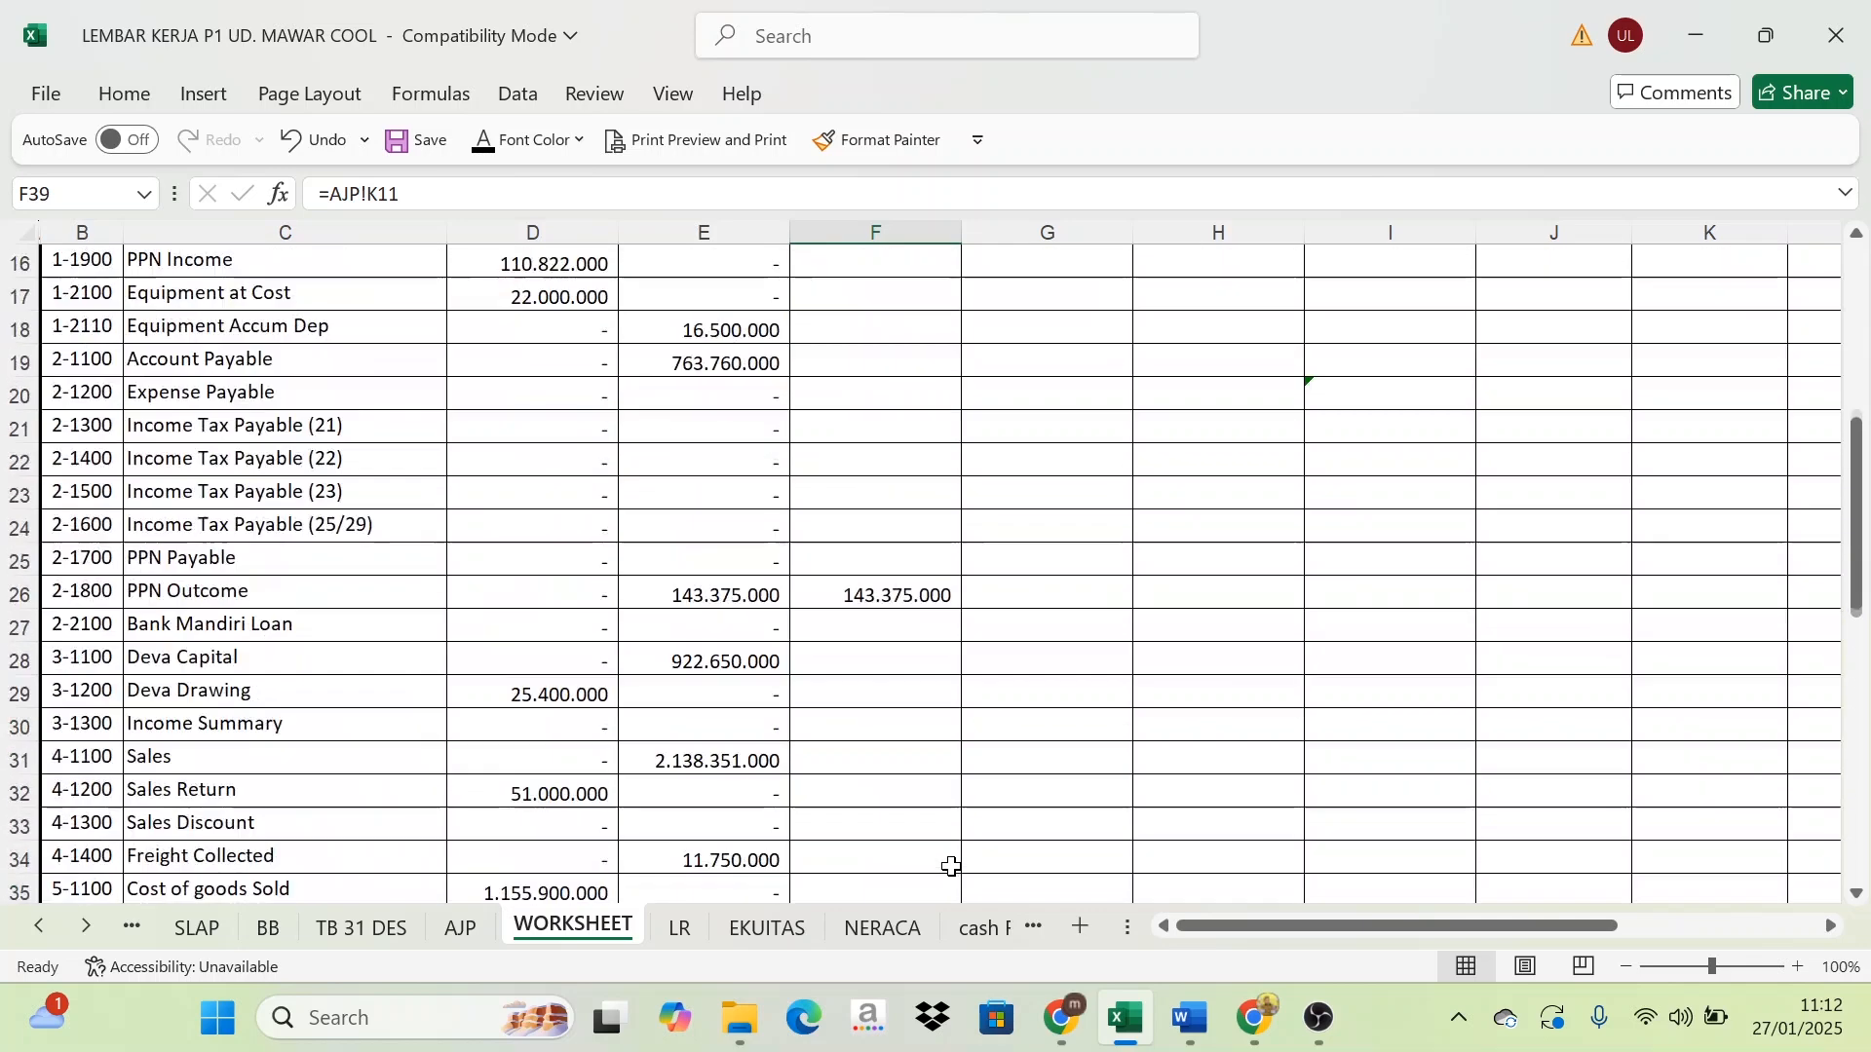
click(450, 930)
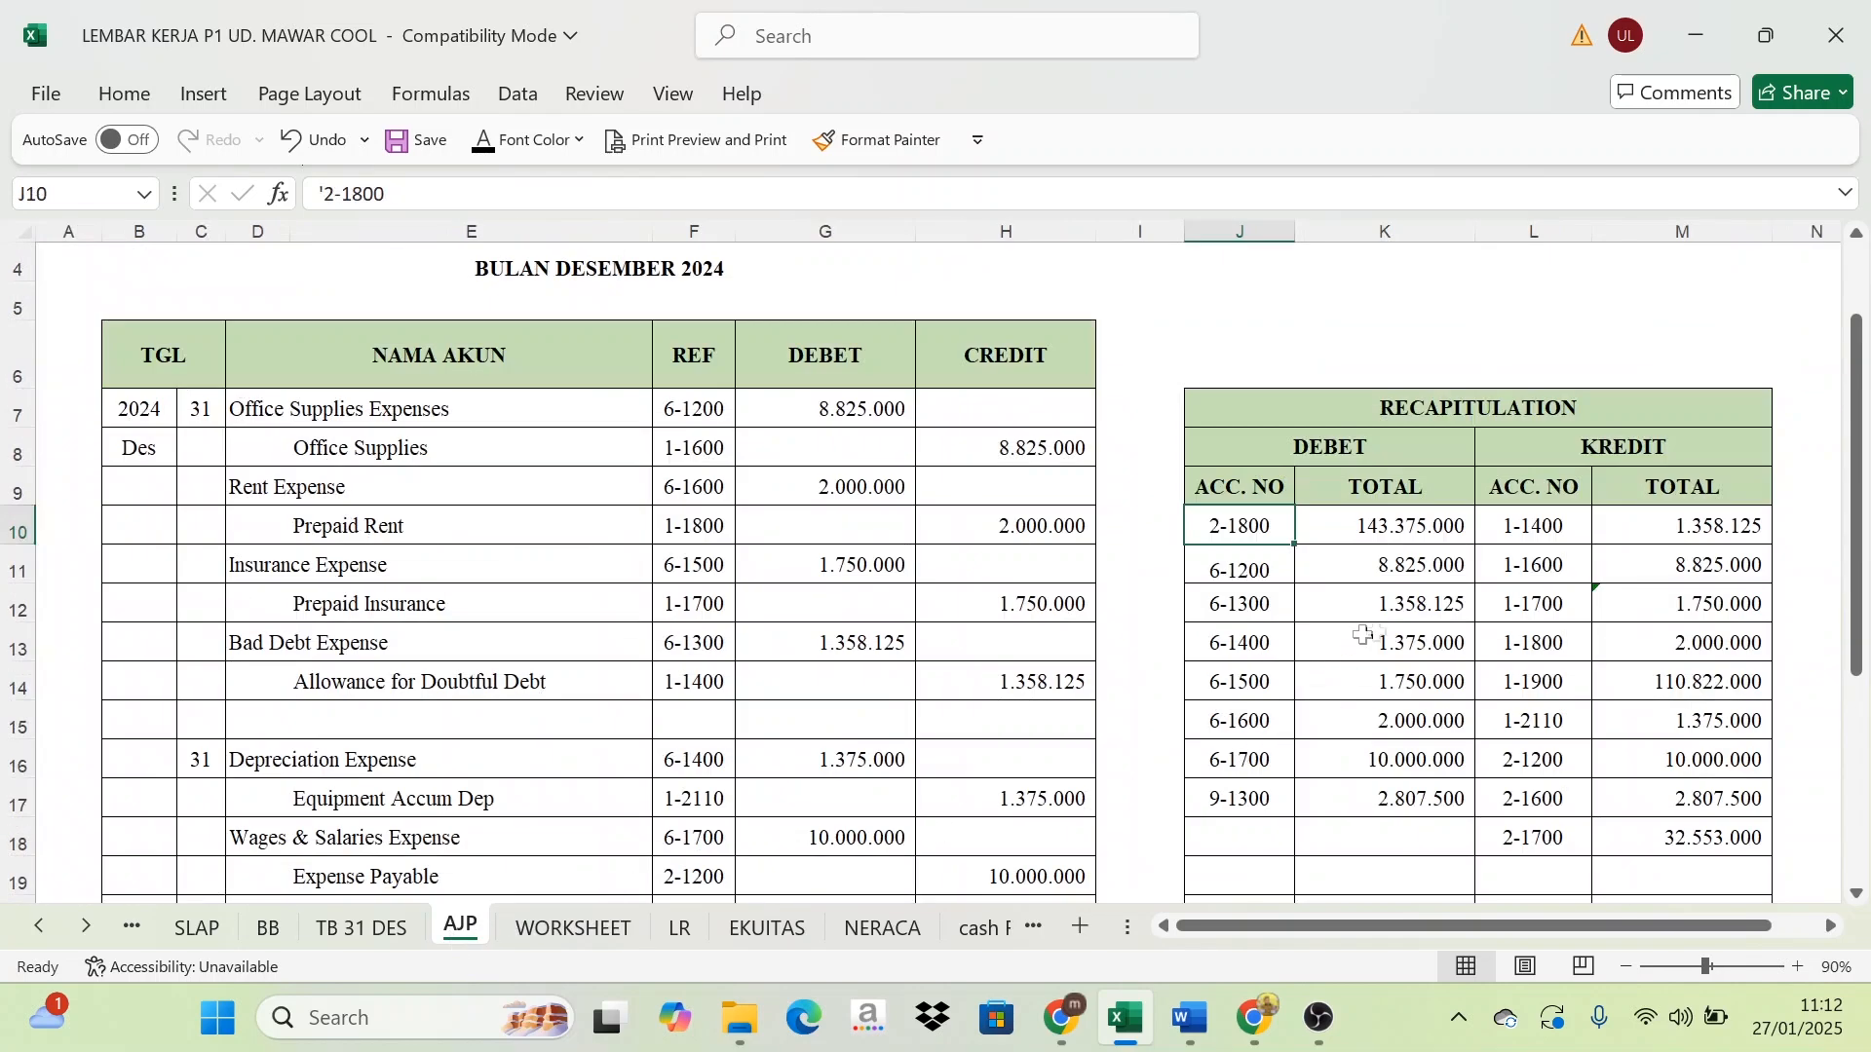
drag(1371, 641, 1369, 794)
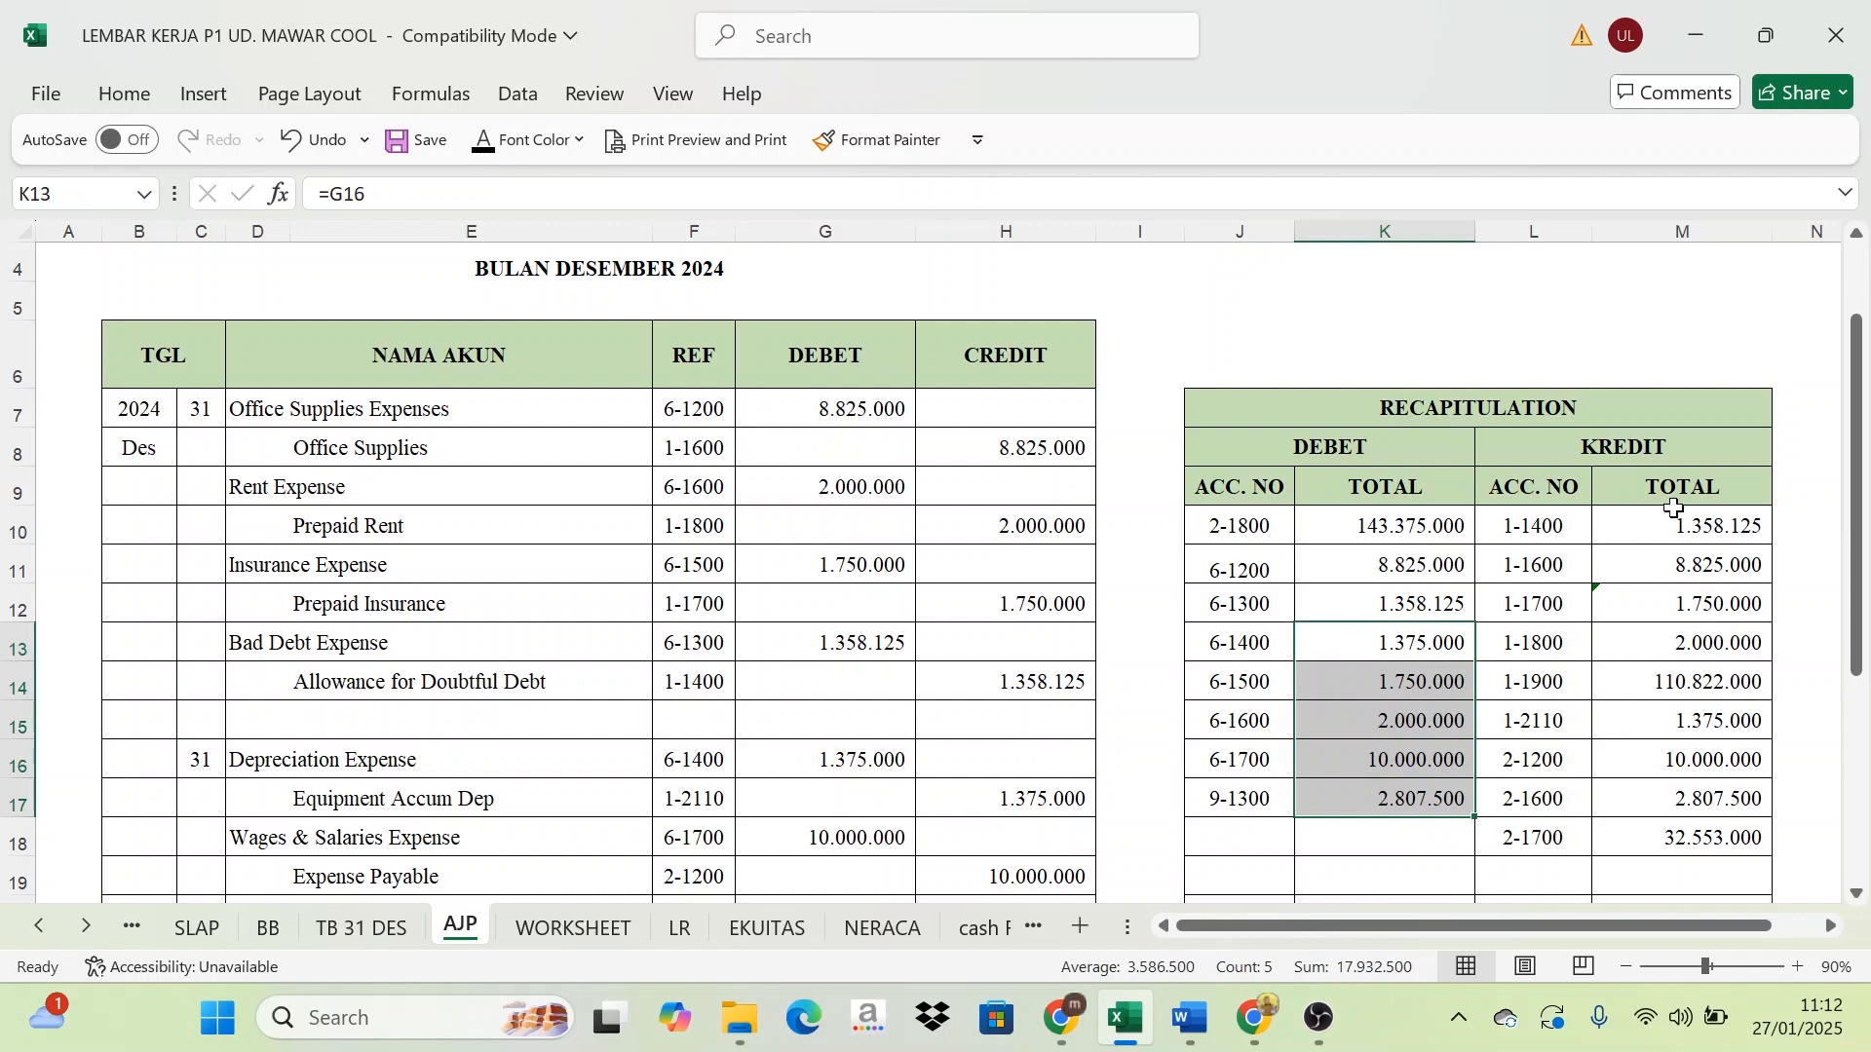
click(1603, 531)
drag(1516, 526, 1668, 733)
click(1635, 843)
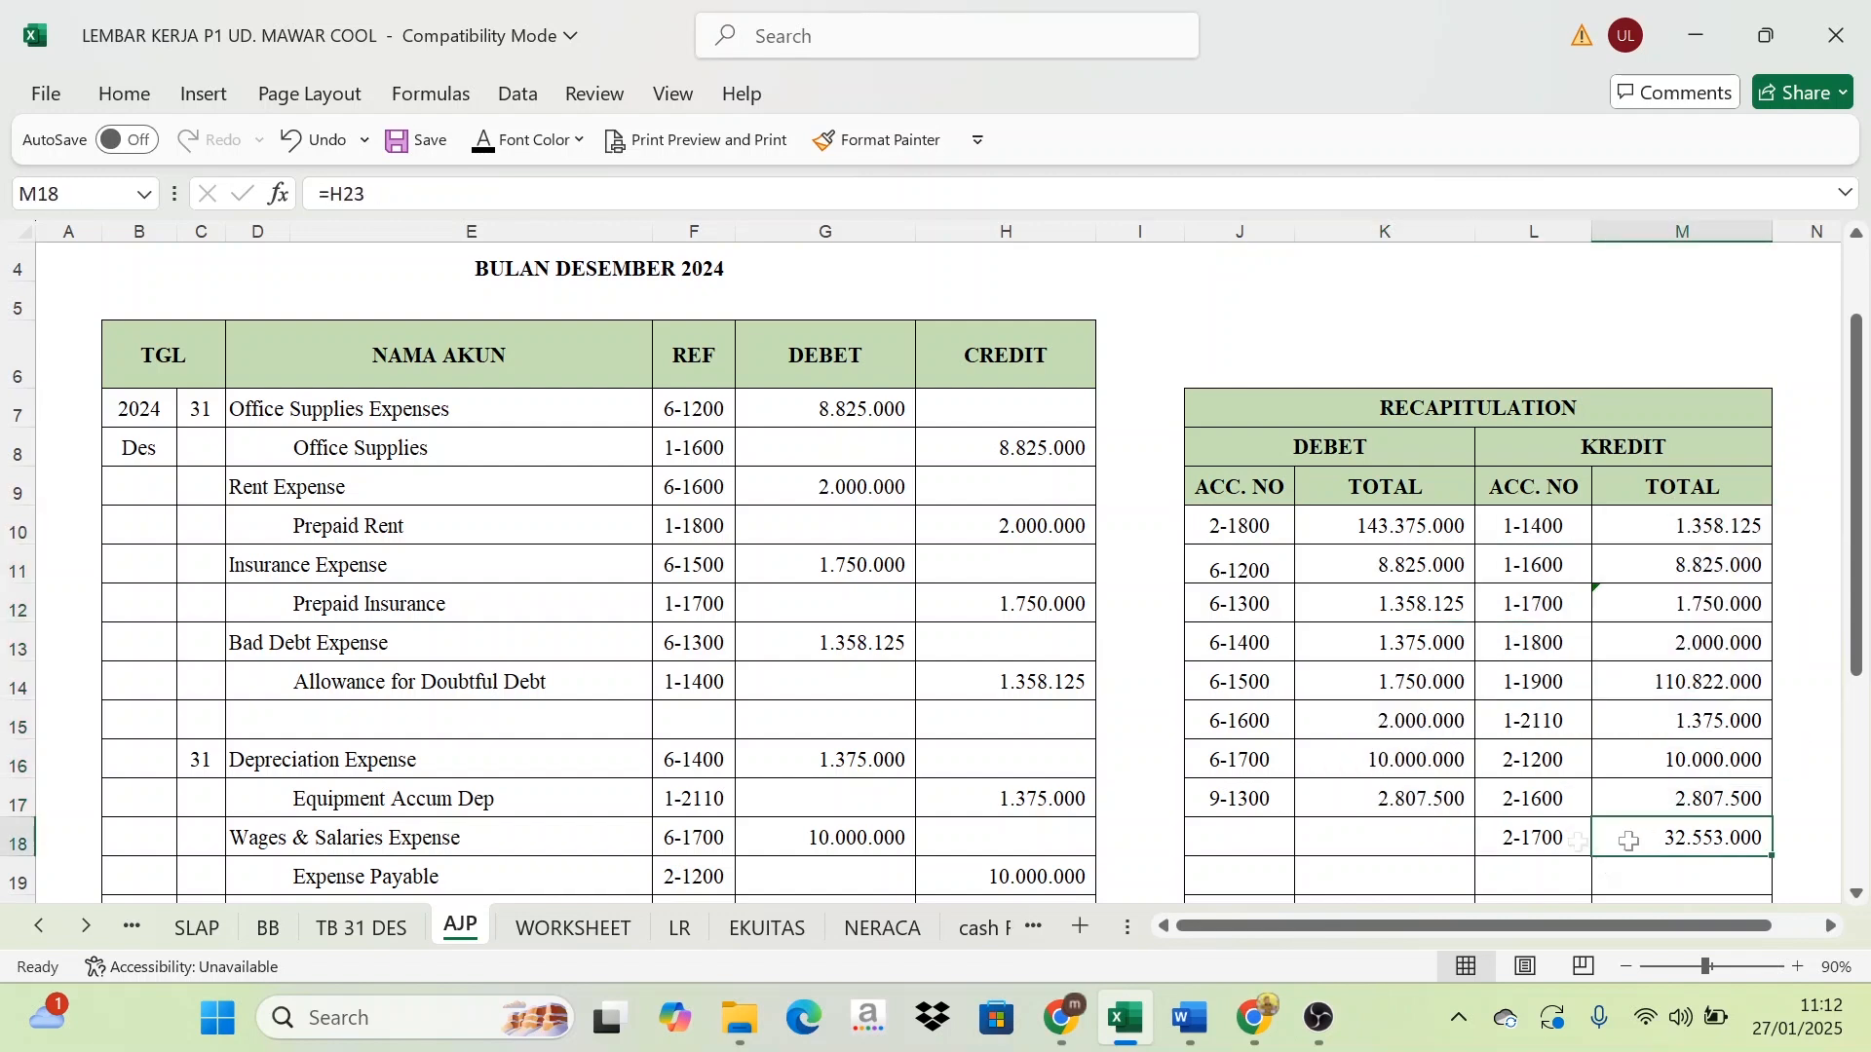
Match account 1-1400 on the credit side of the AJP recapitulation to the Allowance for Doubtful Debt row in WORKSHEET
click(577, 930)
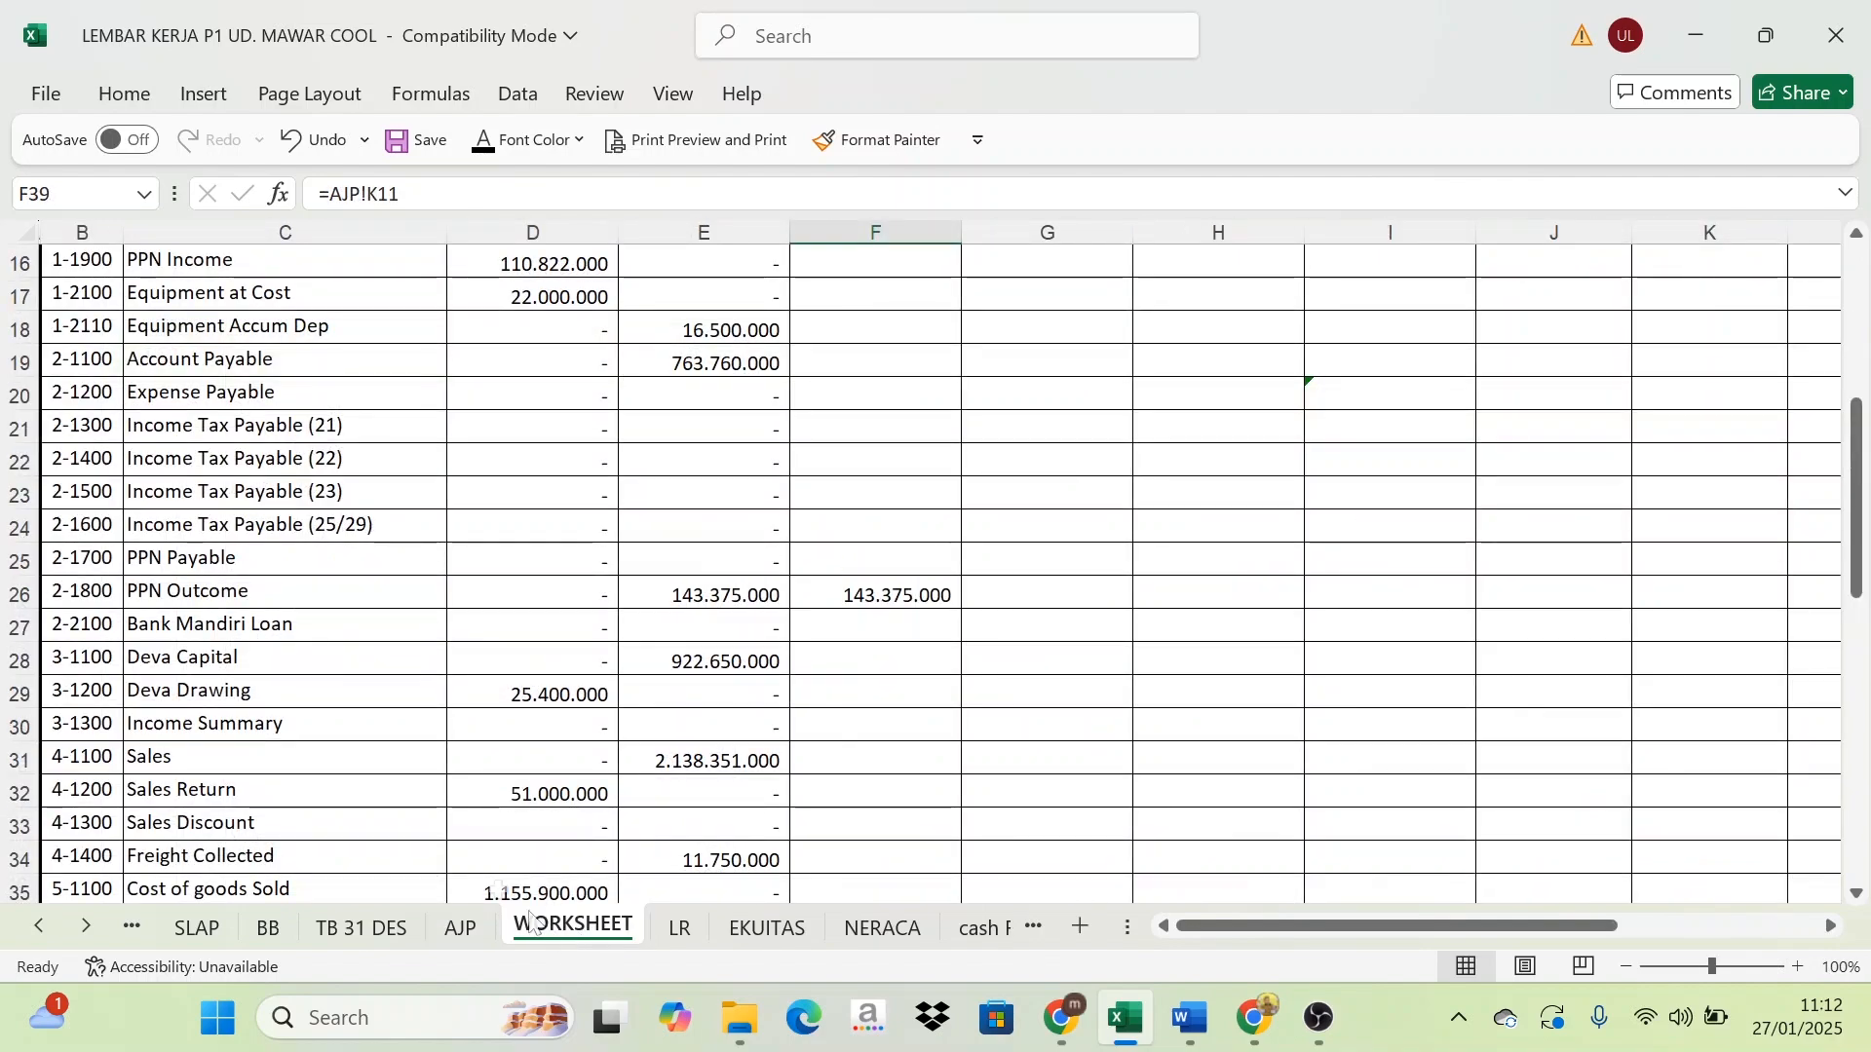
scroll(874, 581, up, 5)
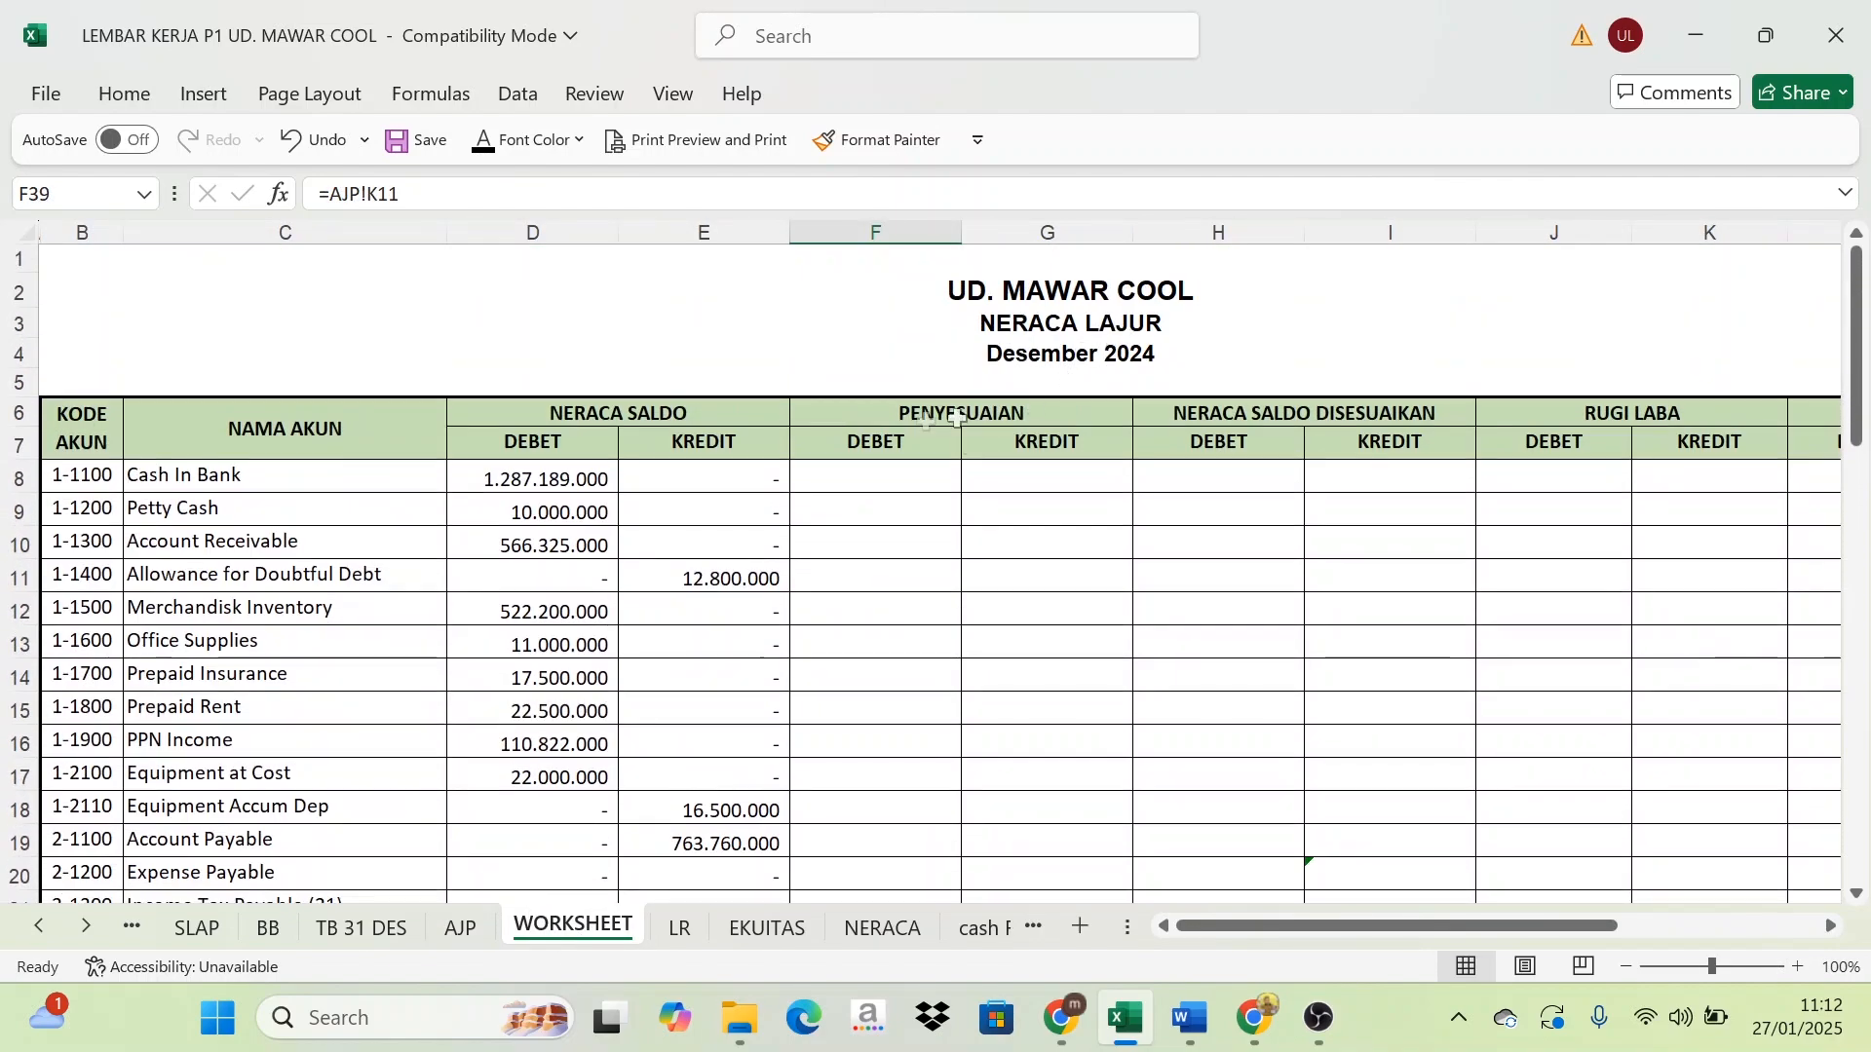
click(464, 931)
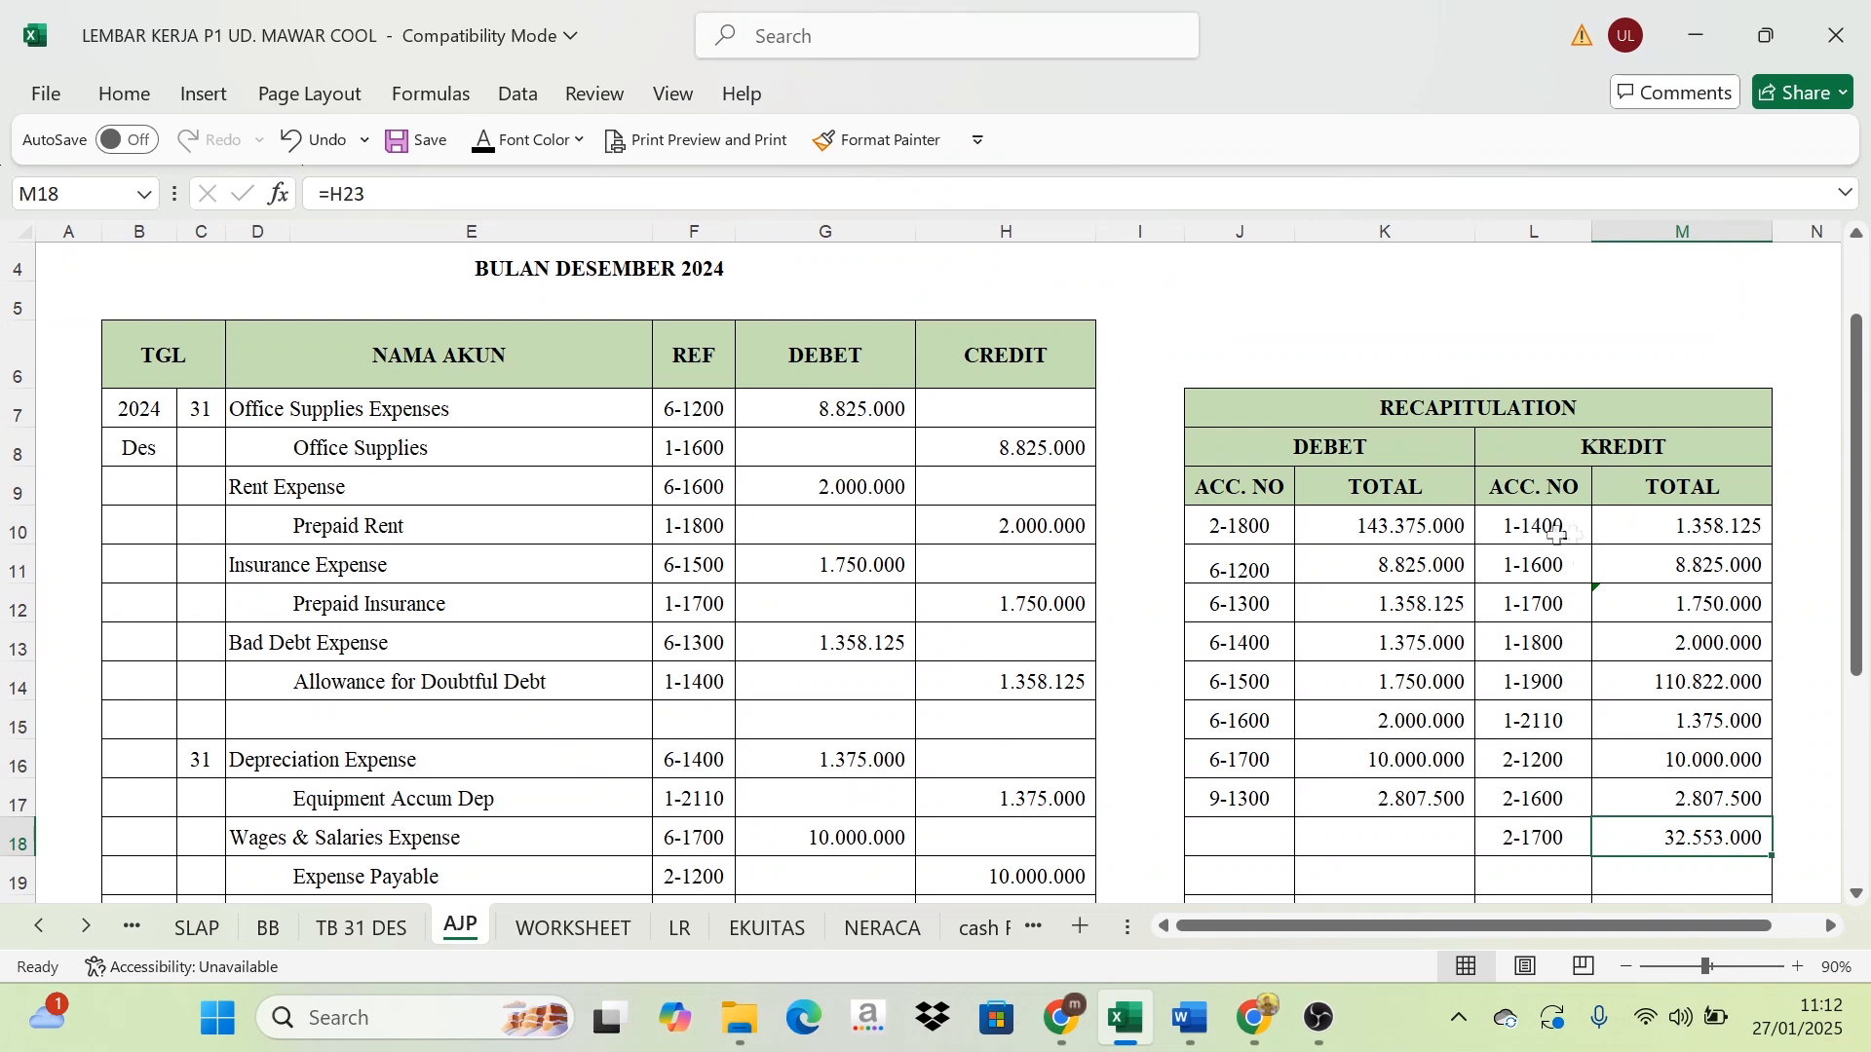
click(546, 930)
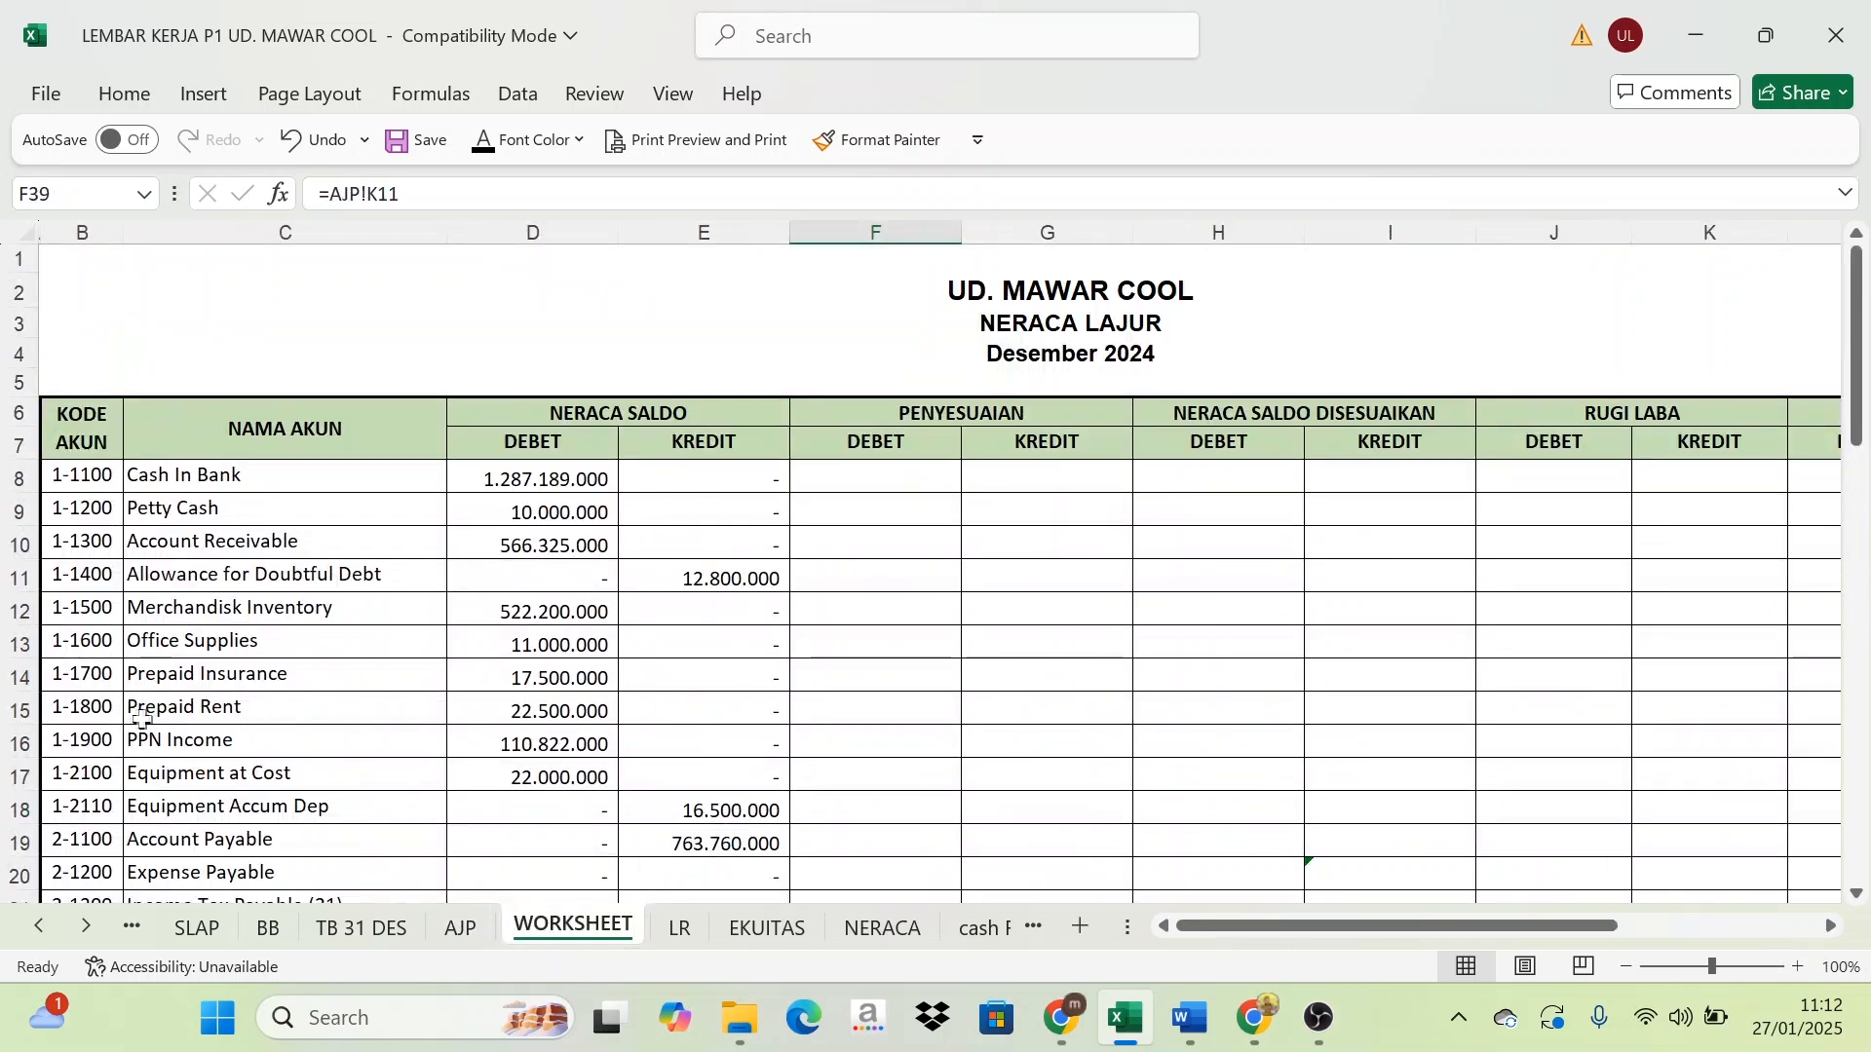
click(52, 575)
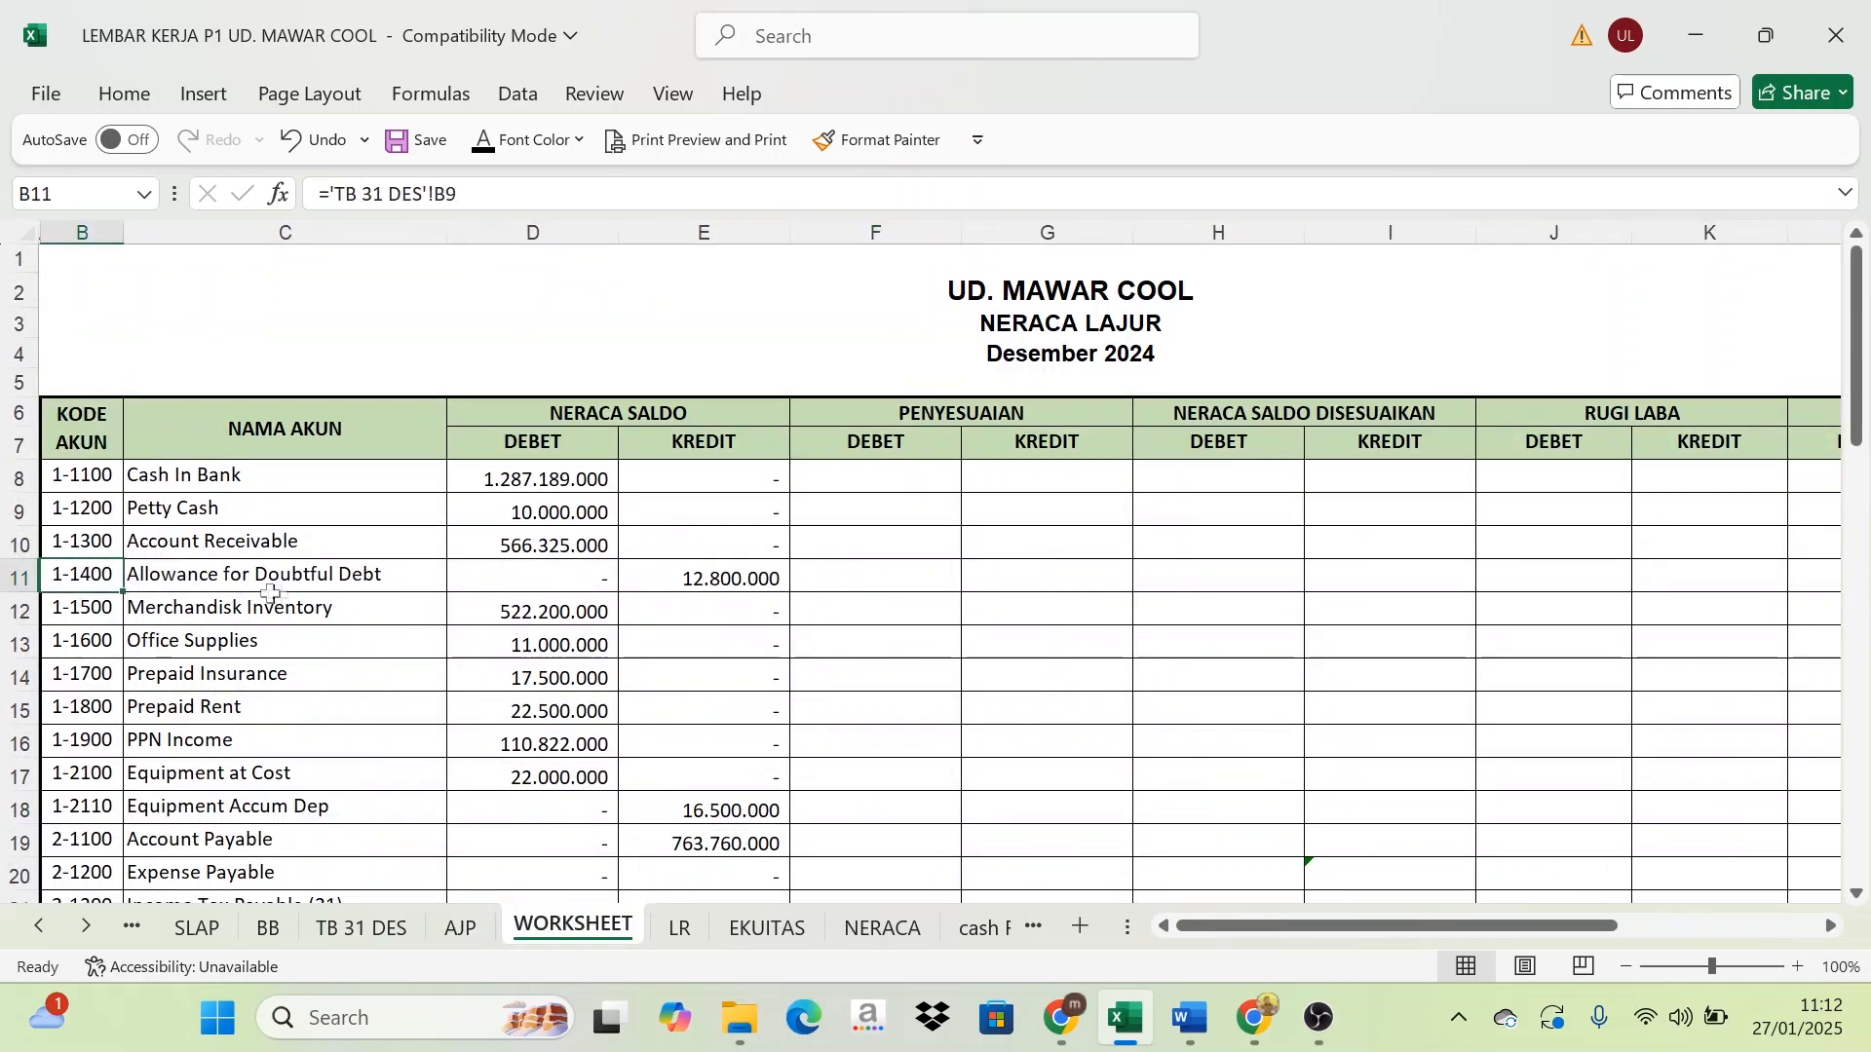
Apply the Automatic font color to the Penyesuaian credit amount of Allowance for Doubtful Debt in WORKSHEET cell G11
click(1036, 577)
click(484, 926)
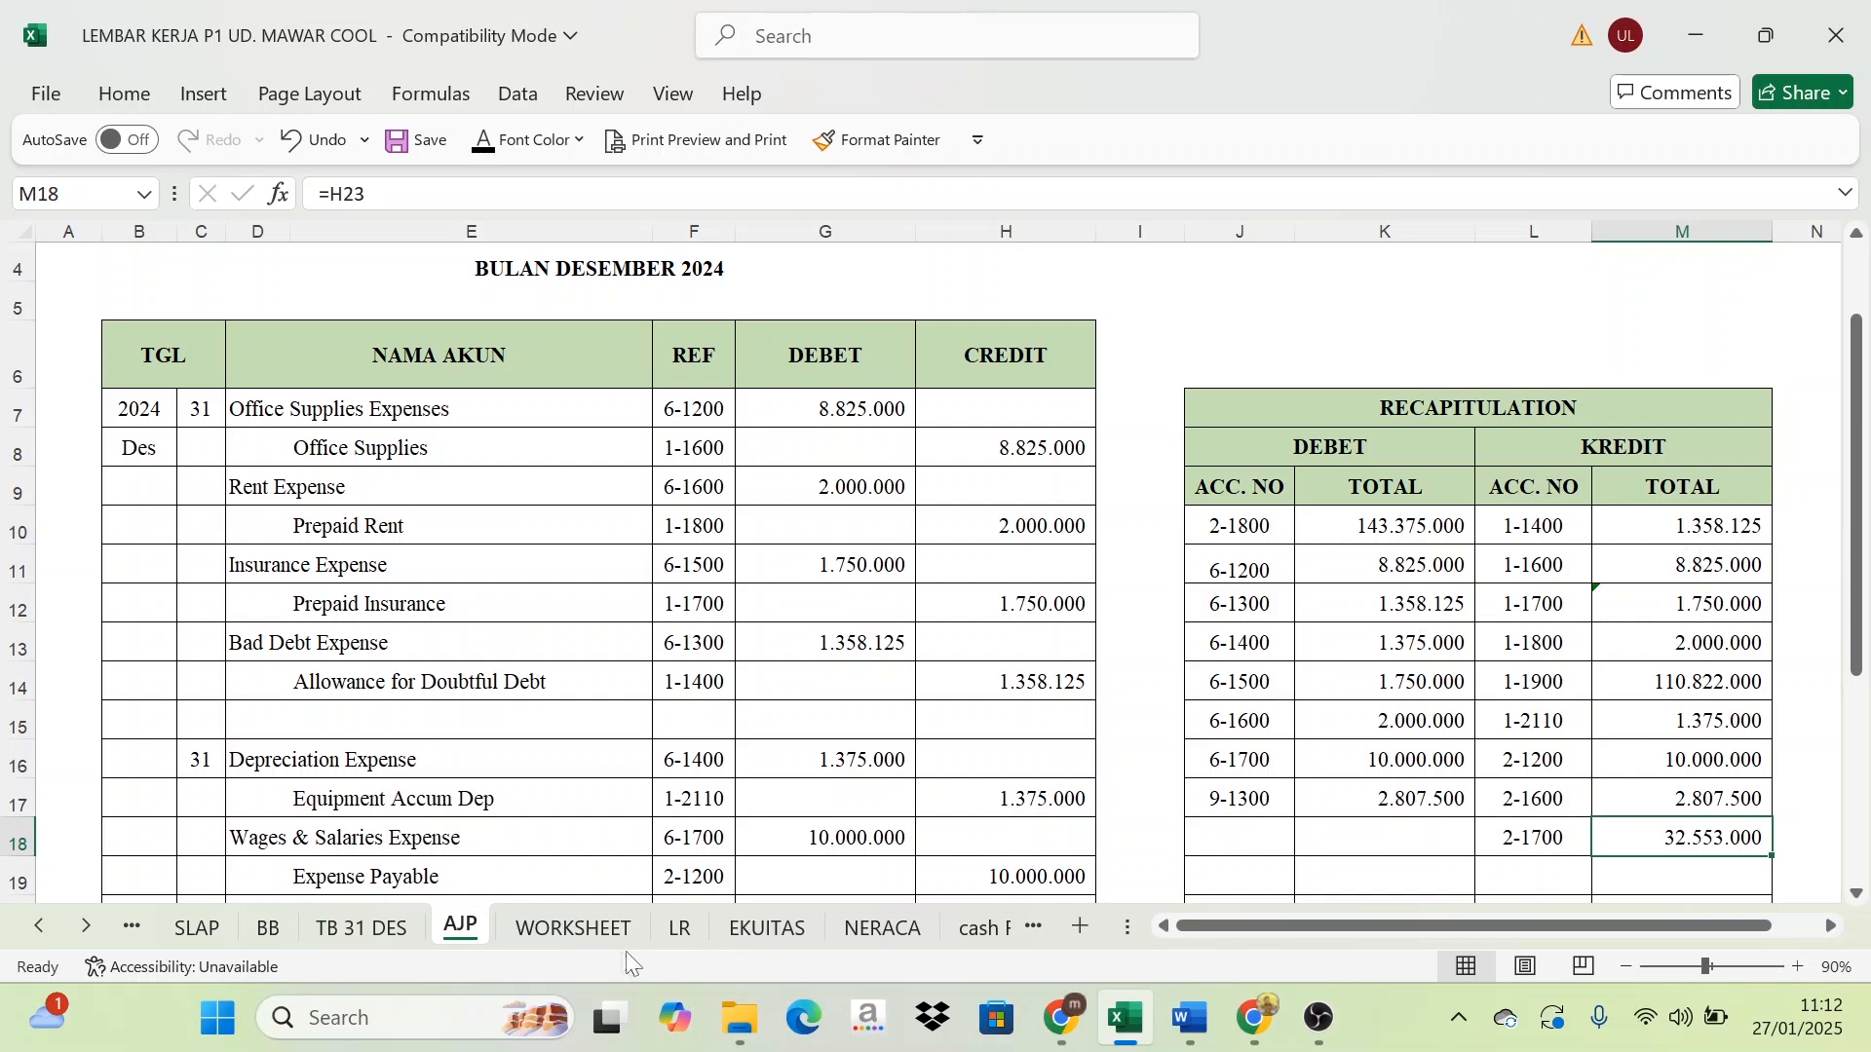
click(585, 929)
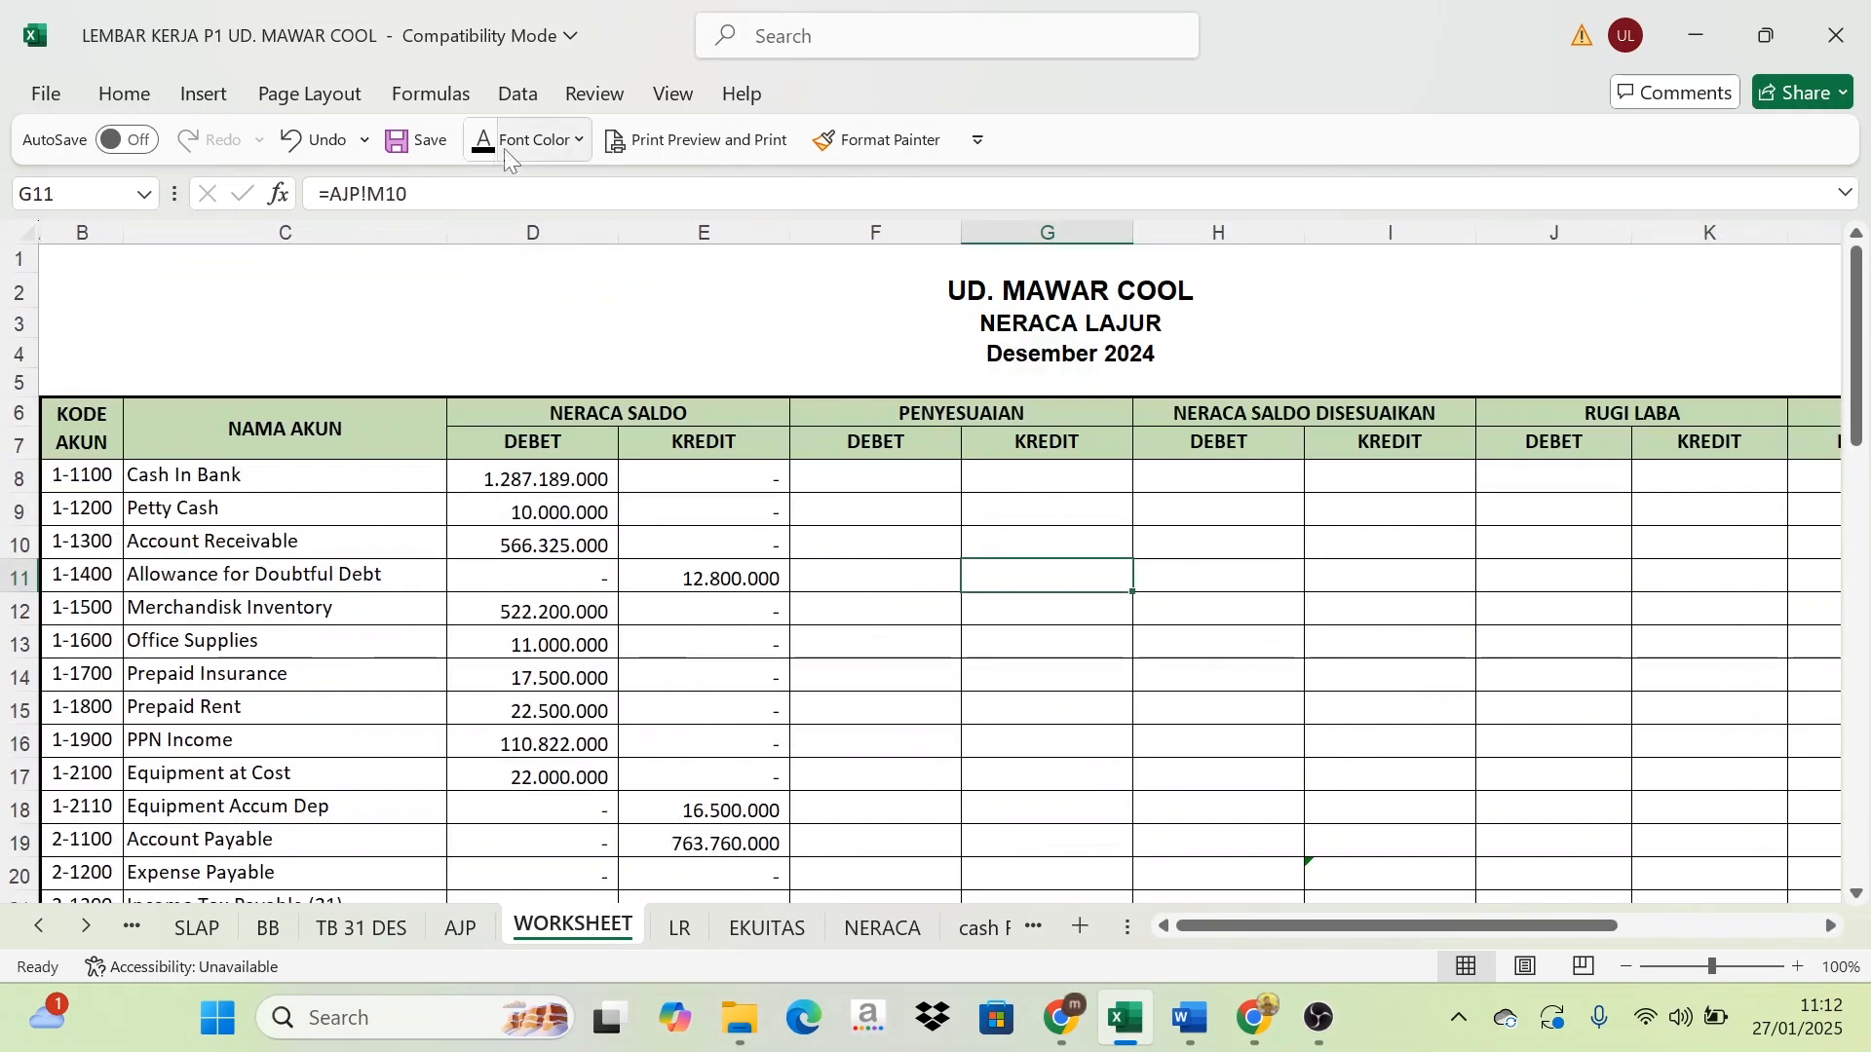
click(483, 139)
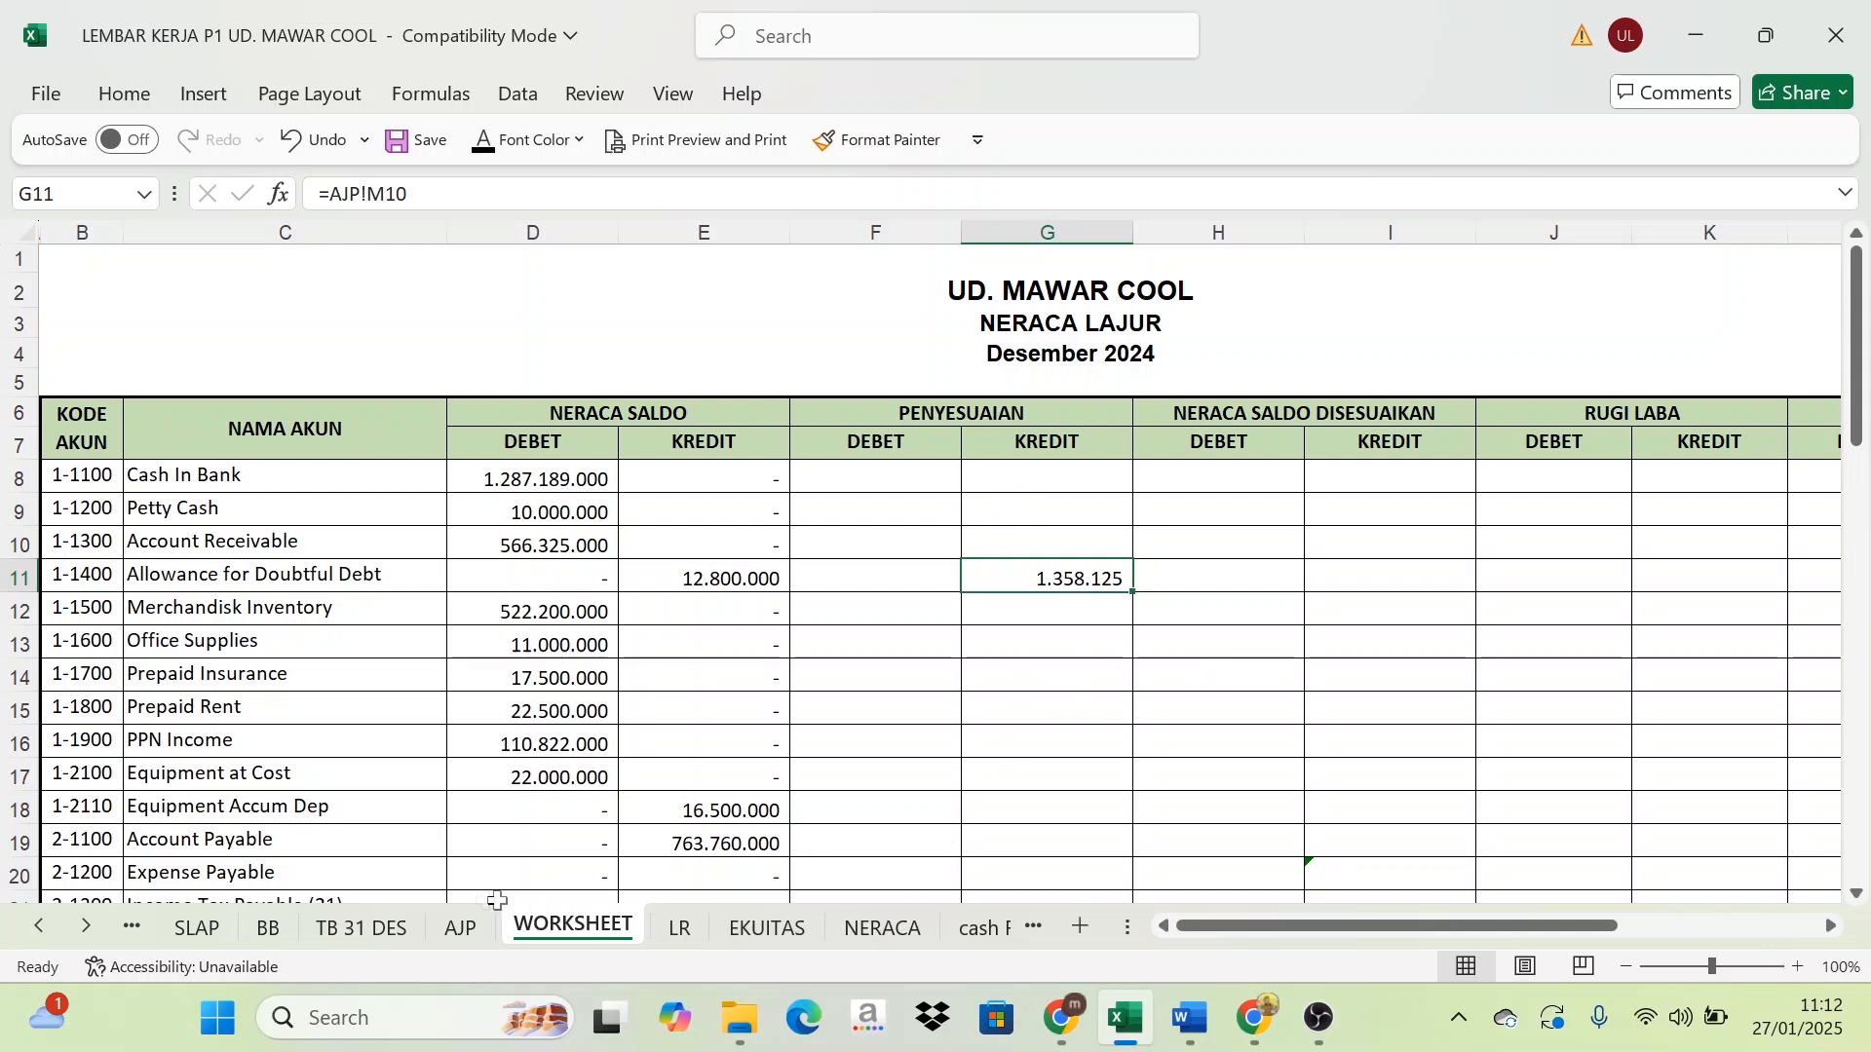
Apply the Automatic font color to all Penyesuaian debit and credit amounts above the Jumlah row in WORKSHEET, cells F8:G50
click(460, 929)
drag(1258, 527, 1657, 804)
click(575, 929)
drag(851, 479, 1042, 733)
scroll(1039, 562, up, 12)
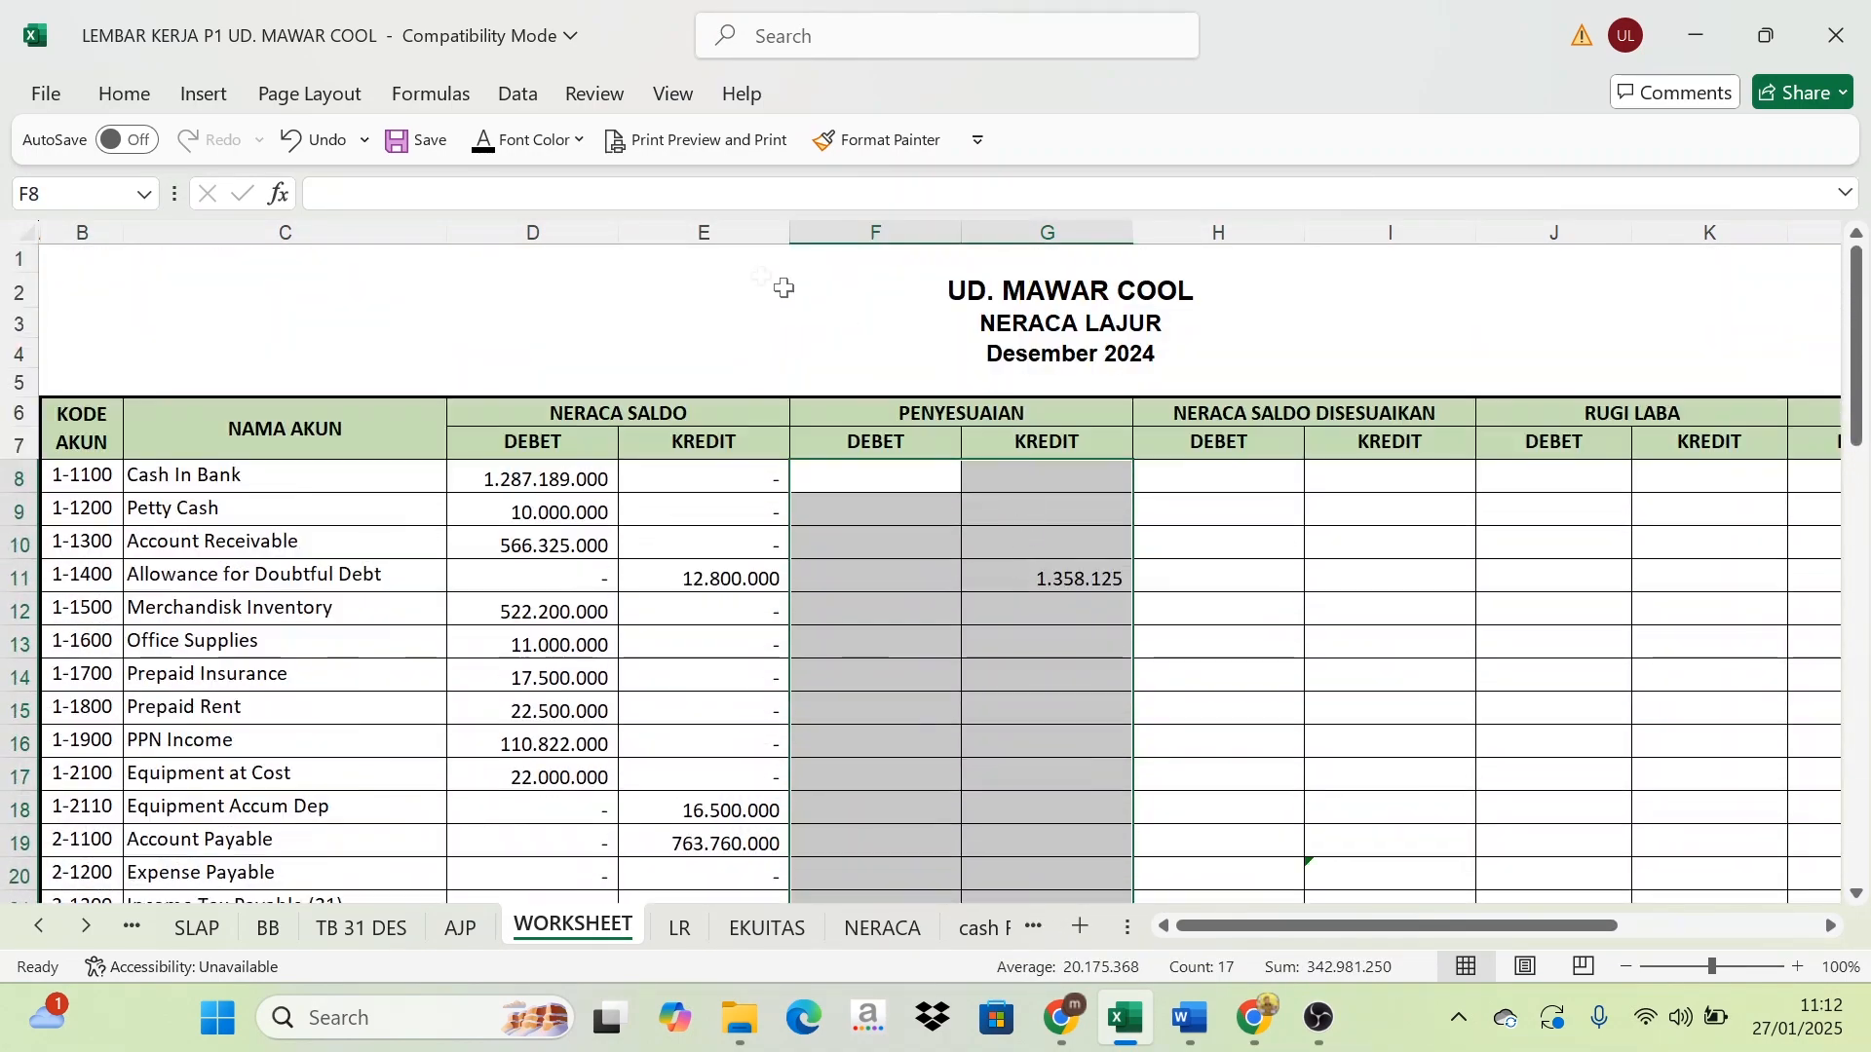
click(496, 144)
scroll(1037, 718, down, 1)
scroll(965, 651, down, 2)
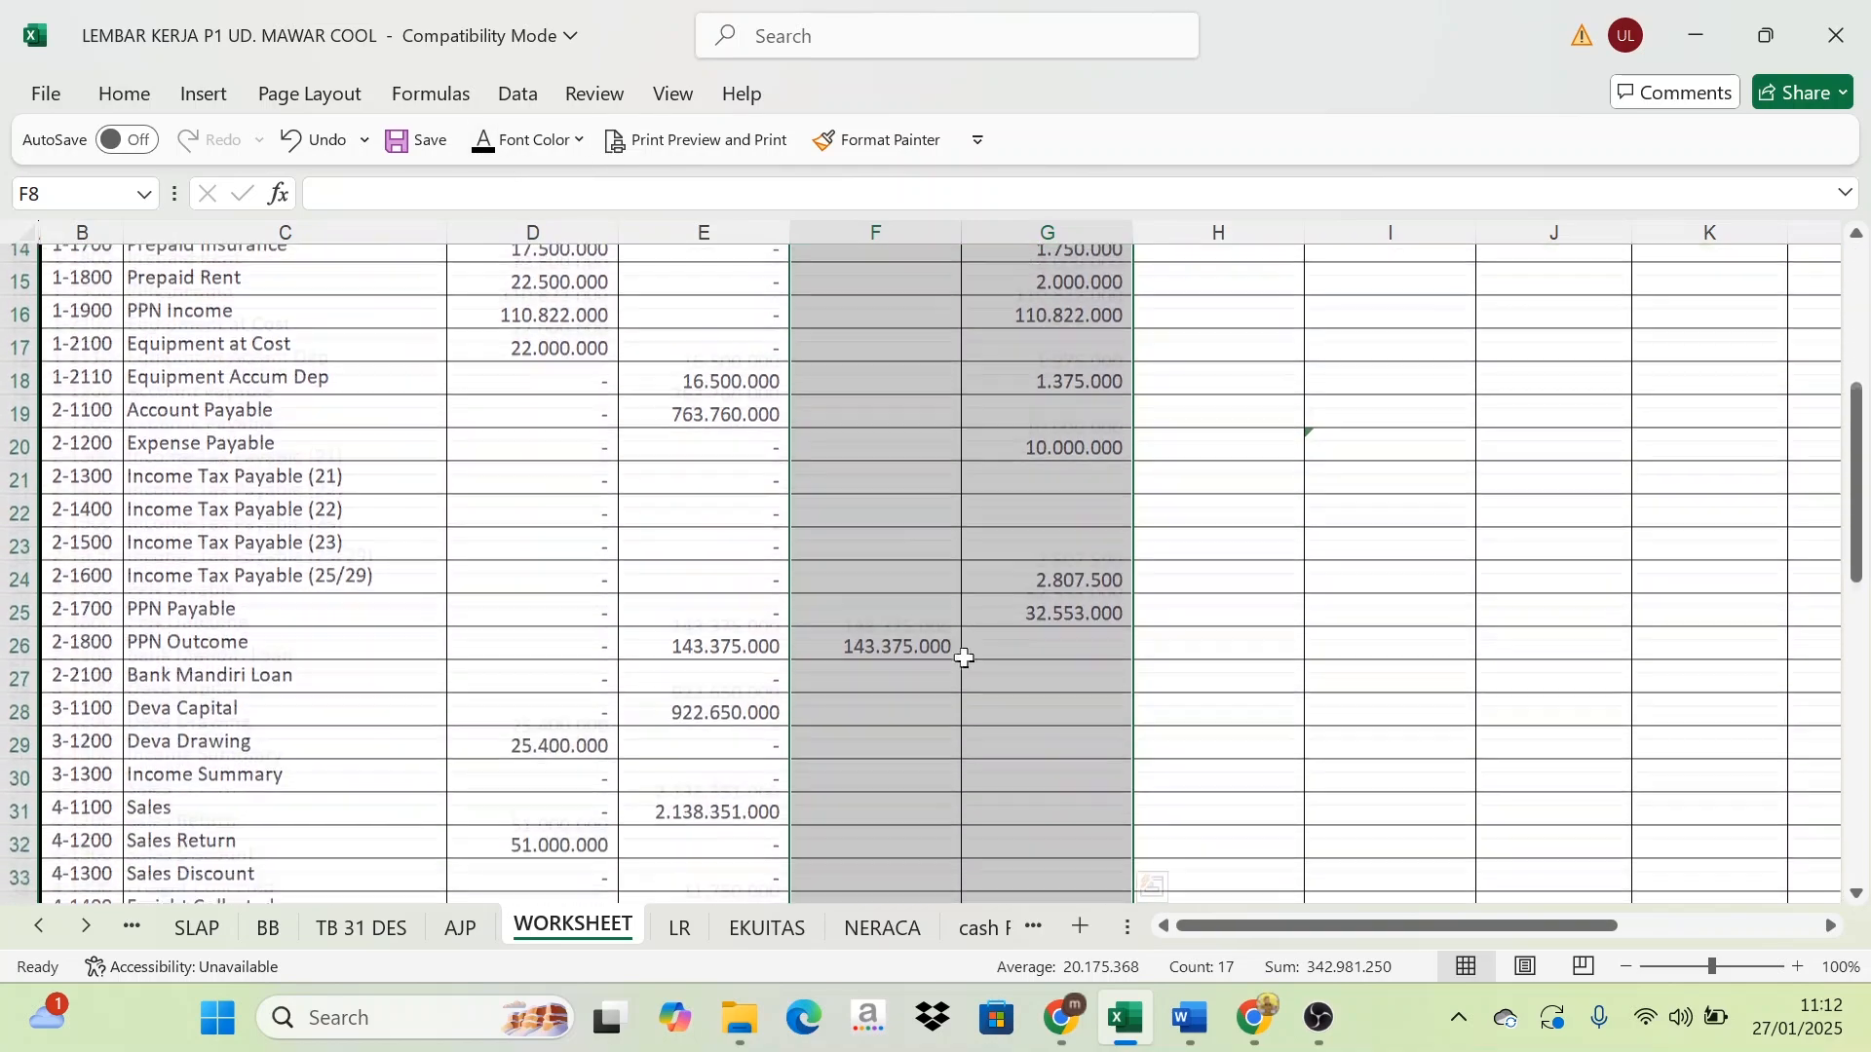
click(1027, 649)
Apply the Automatic font color to the Penyesuaian debit and credit totals in the Jumlah row of WORKSHEET, cells F51:G51
scroll(1027, 649, down, 3)
scroll(1027, 651, down, 4)
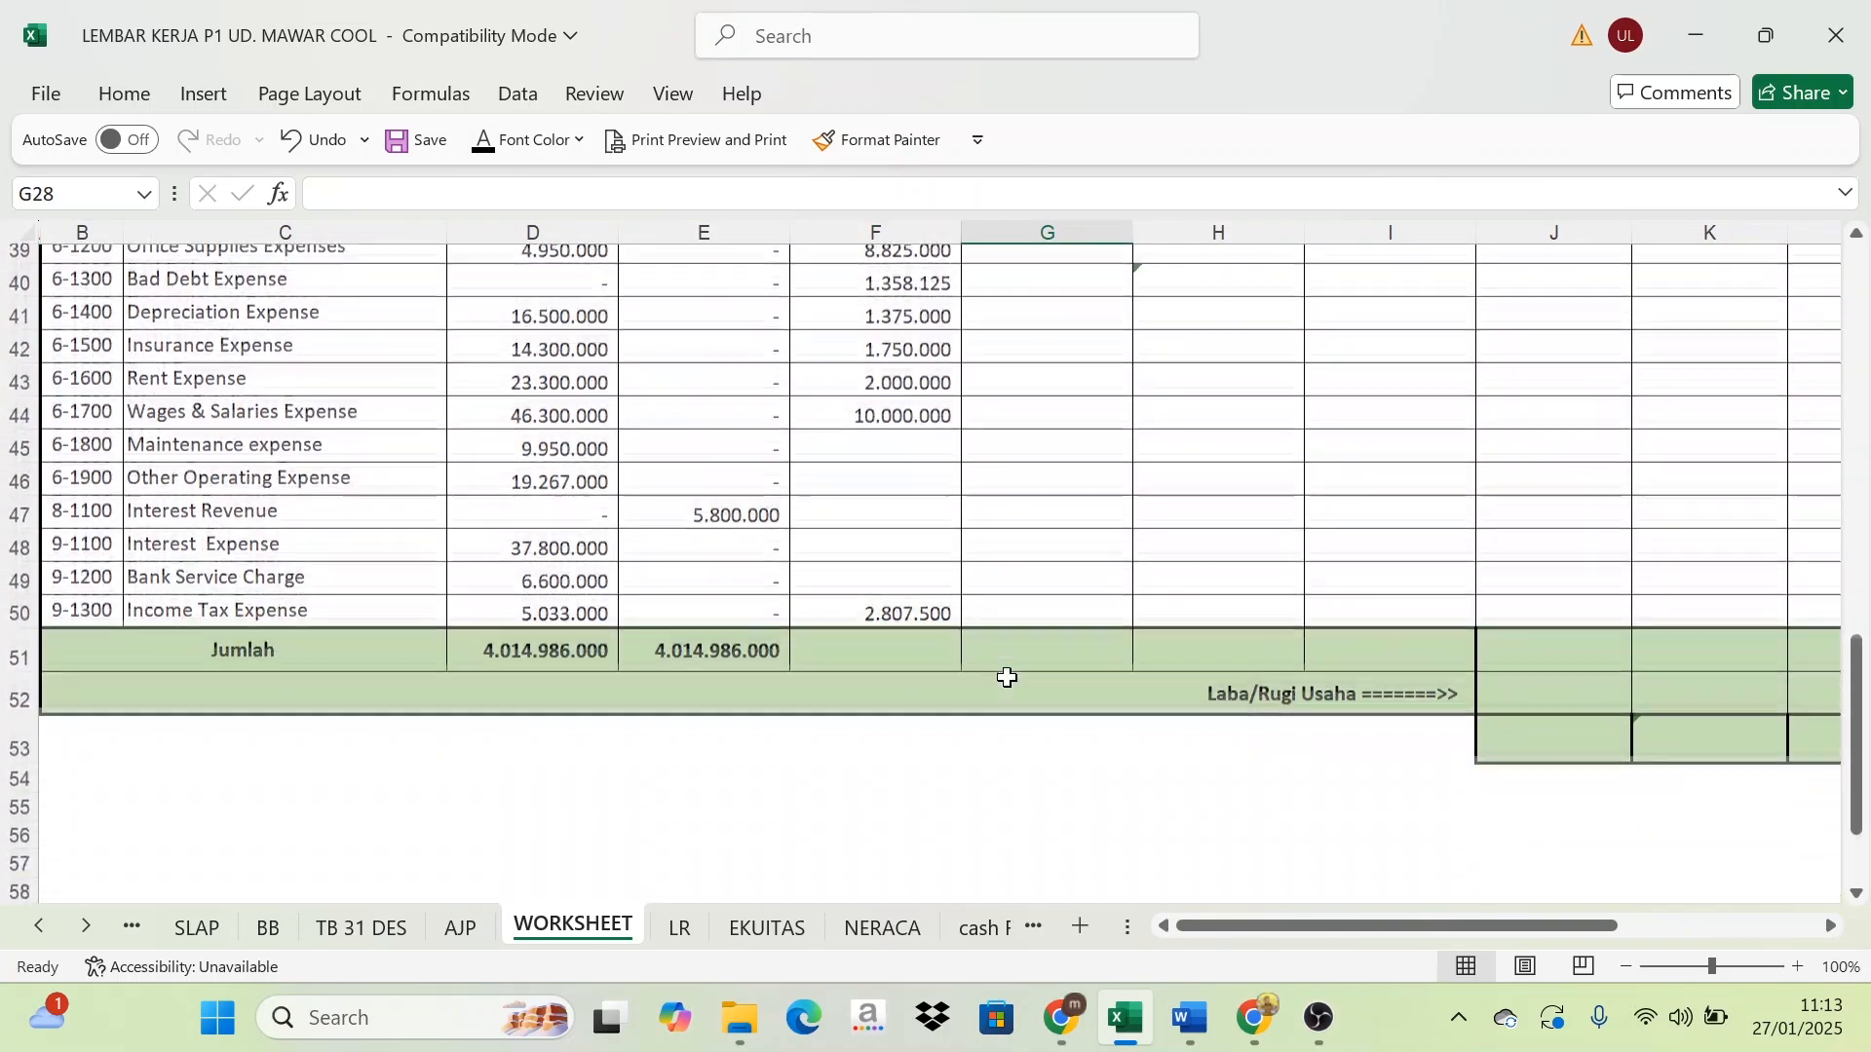
drag(856, 733, 1003, 723)
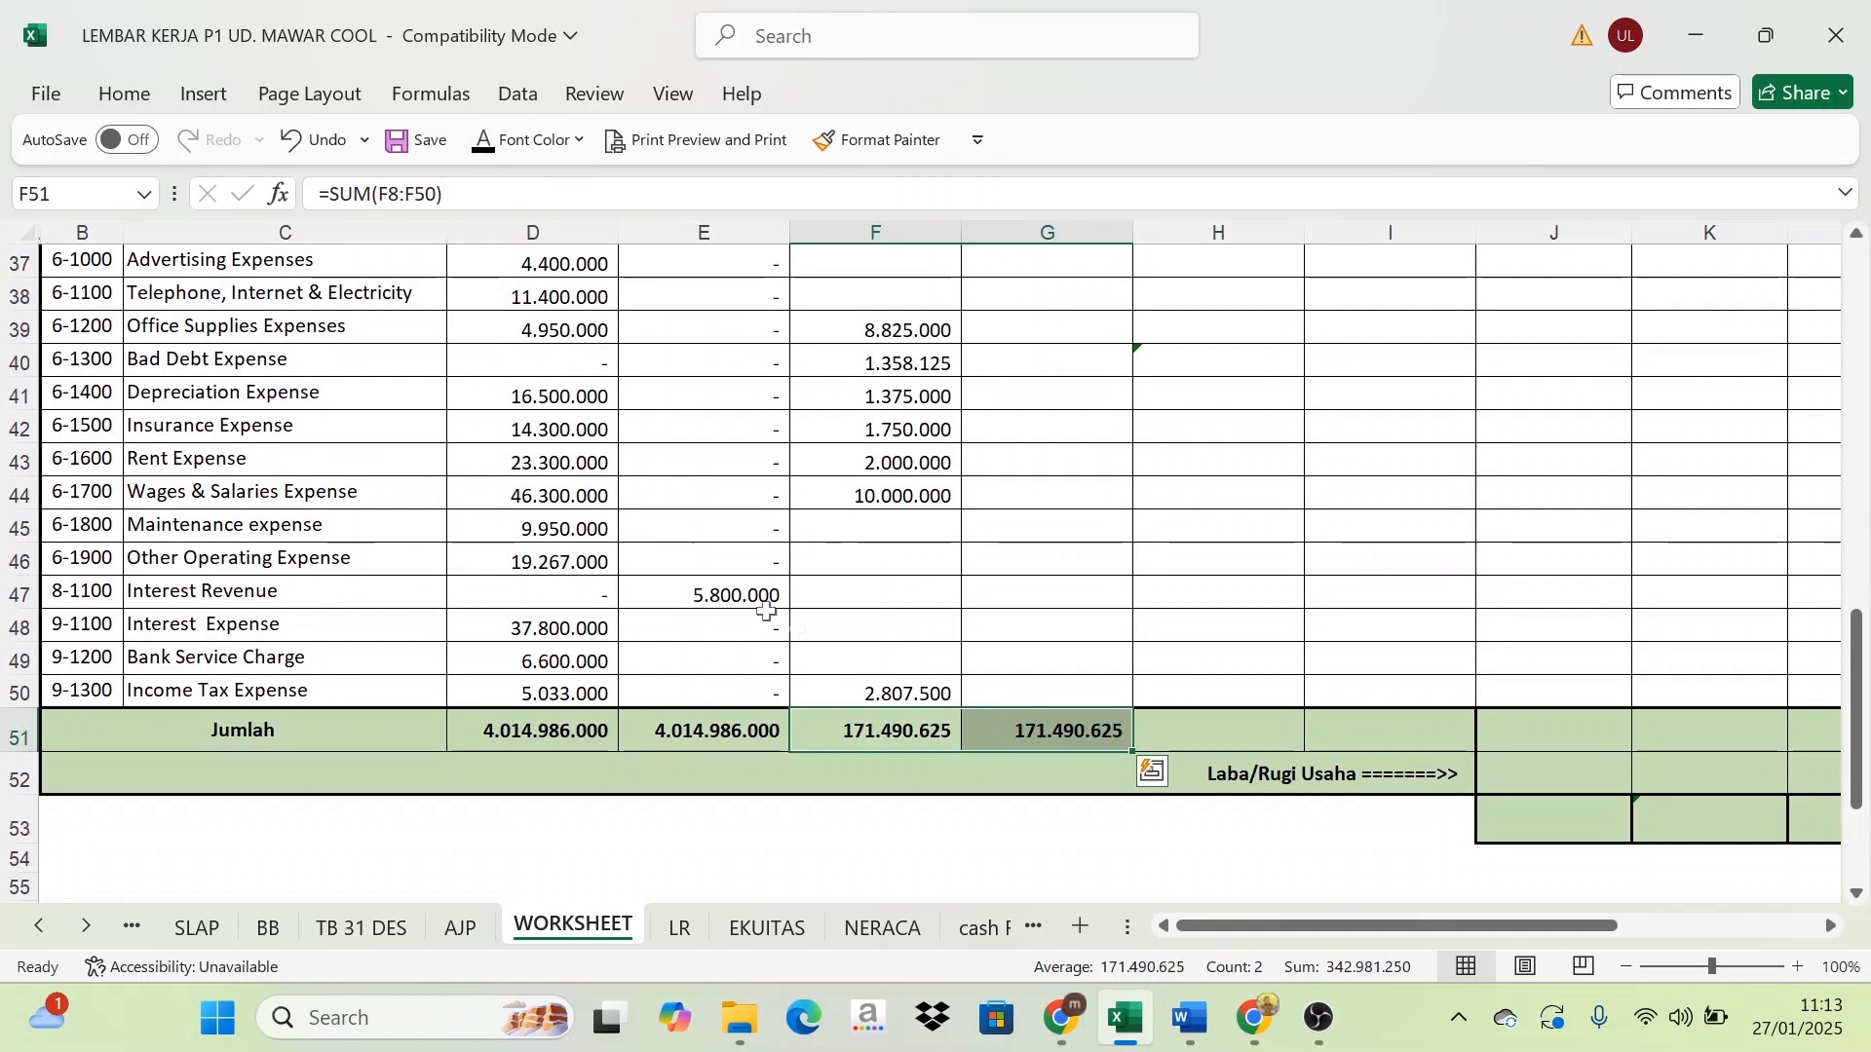
click(1043, 654)
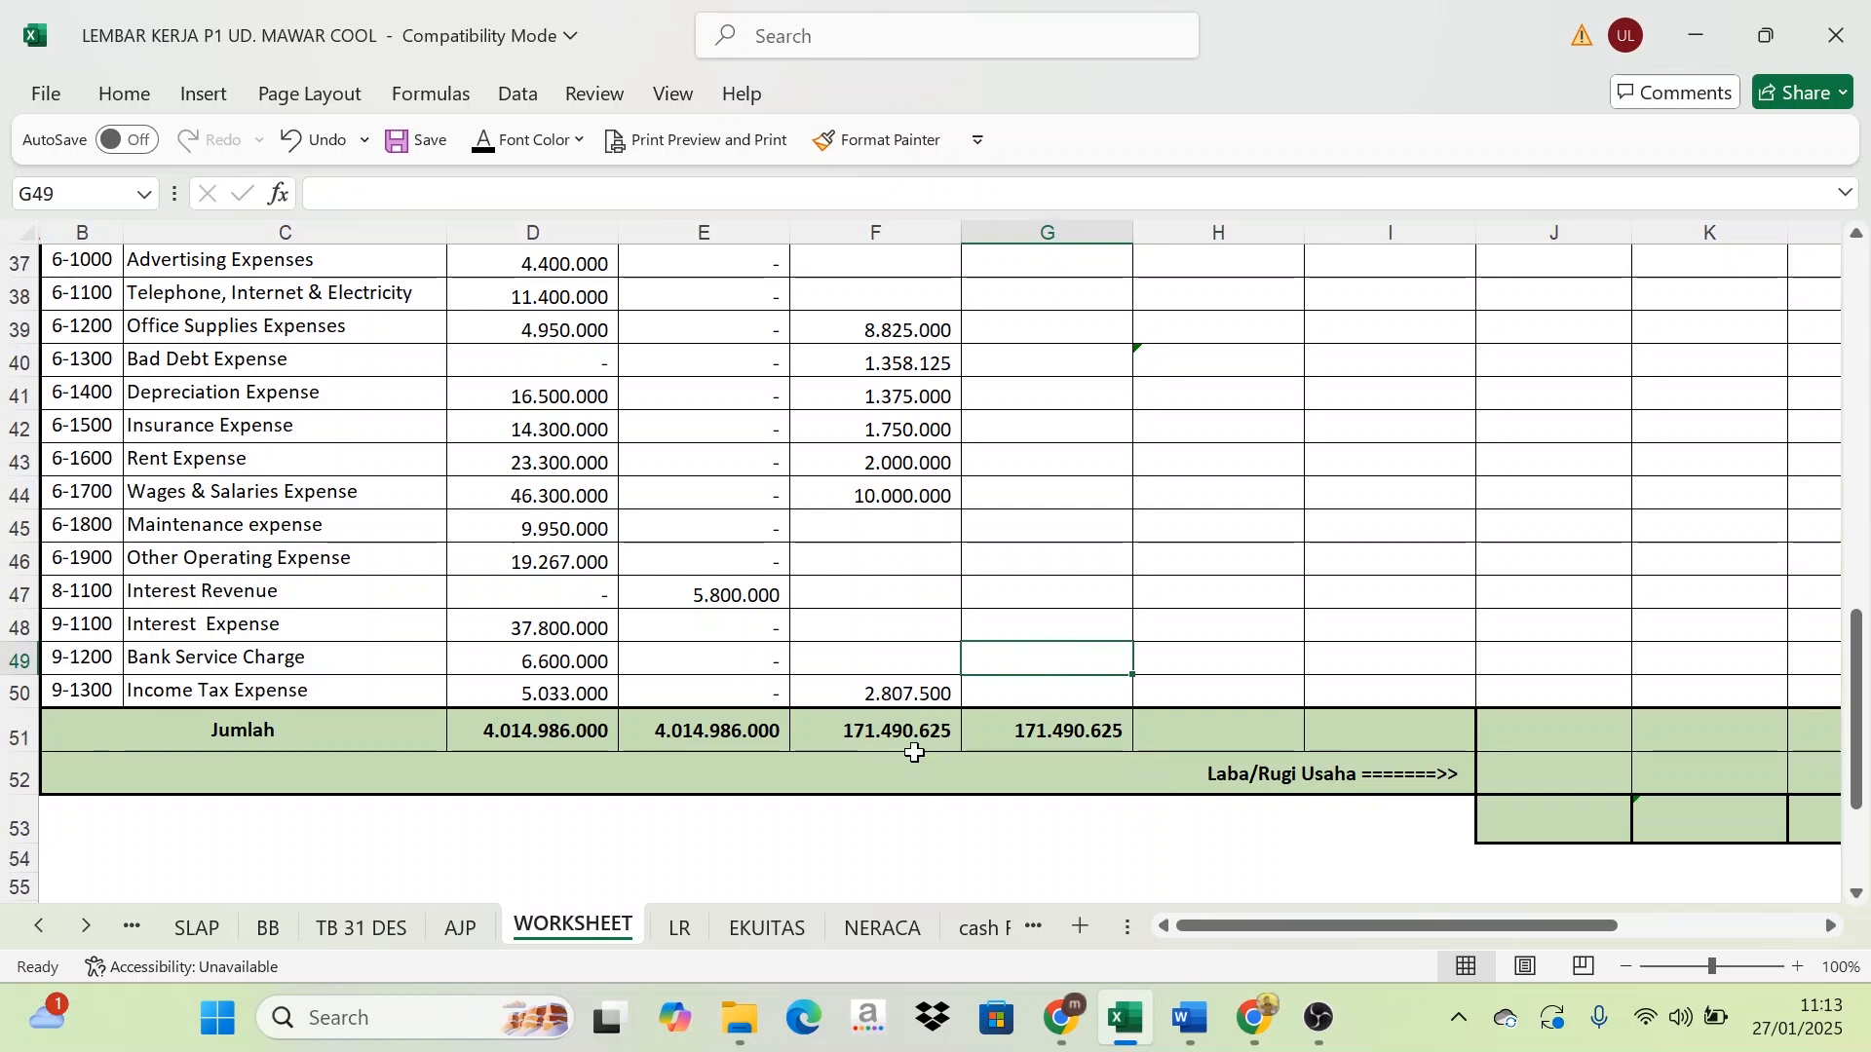
Compare the Penyesuaian debit and credit totals in WORKSHEET with the debit and credit totals of the AJP recapitulation
click(1060, 726)
click(889, 730)
click(1030, 730)
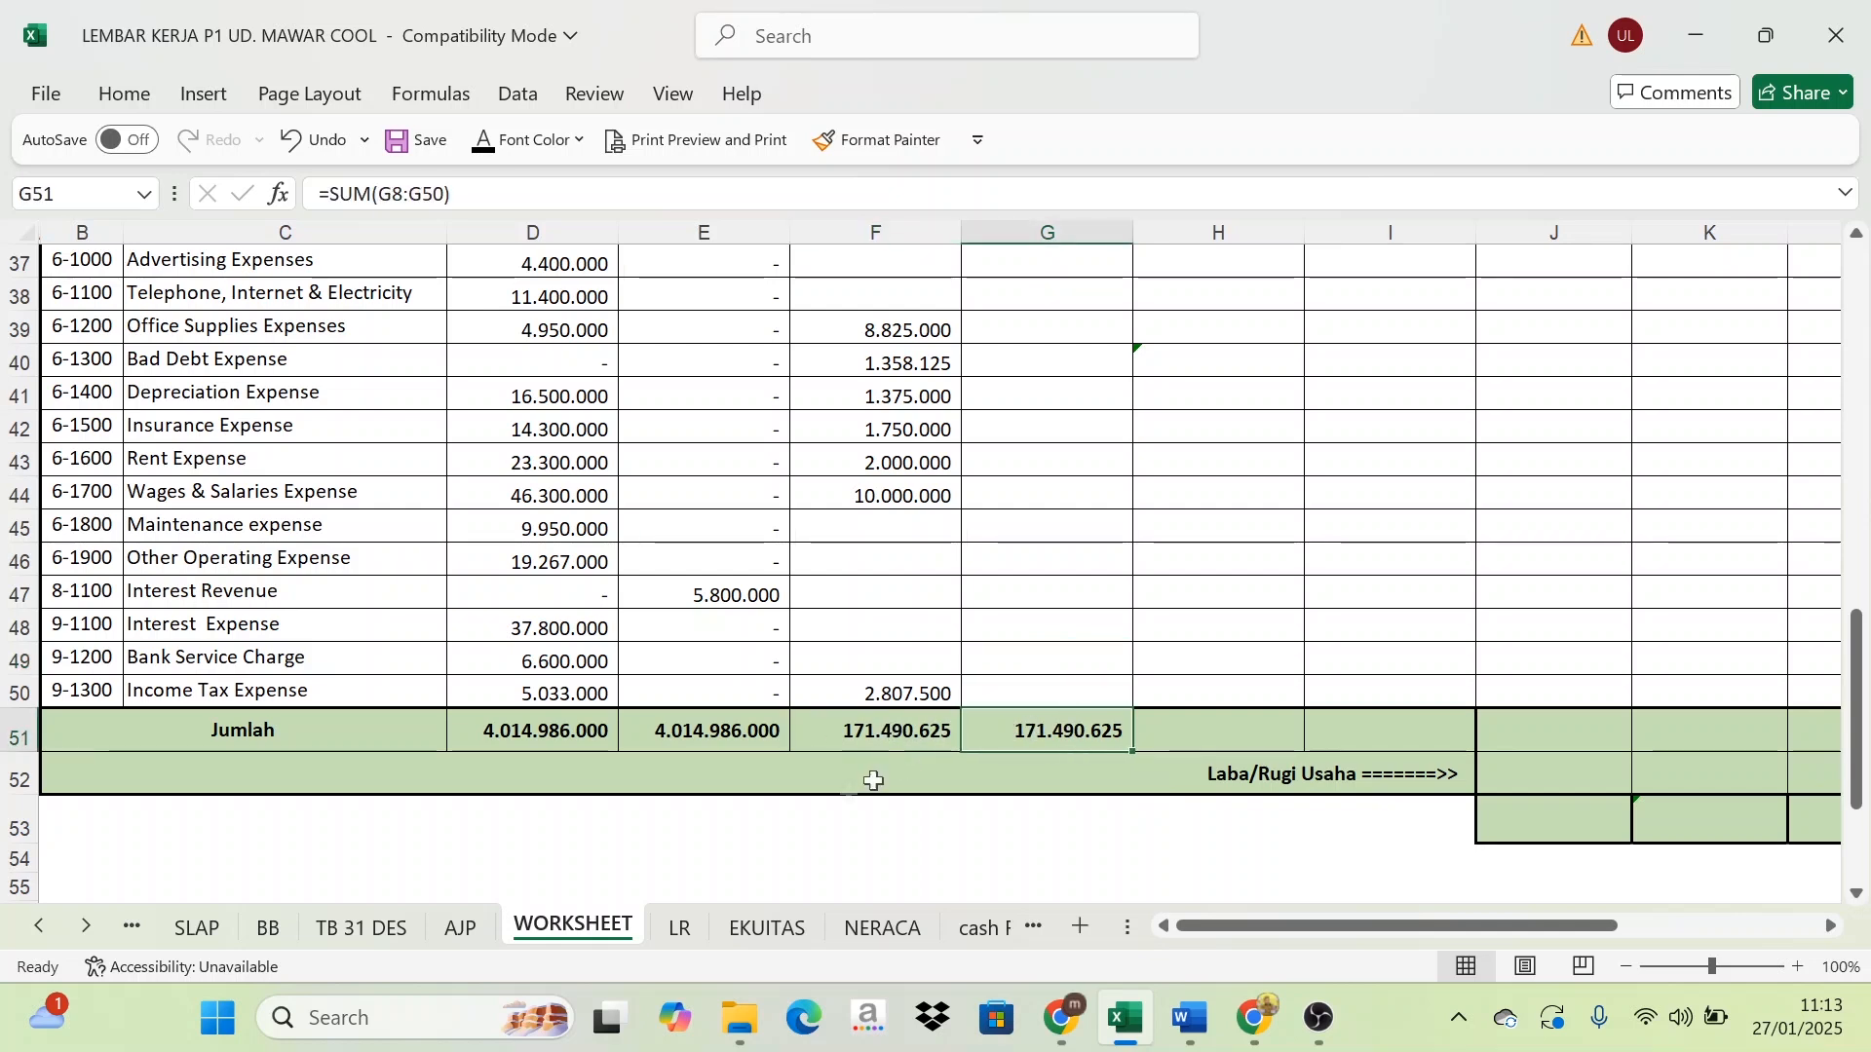
click(466, 935)
scroll(1378, 753, down, 2)
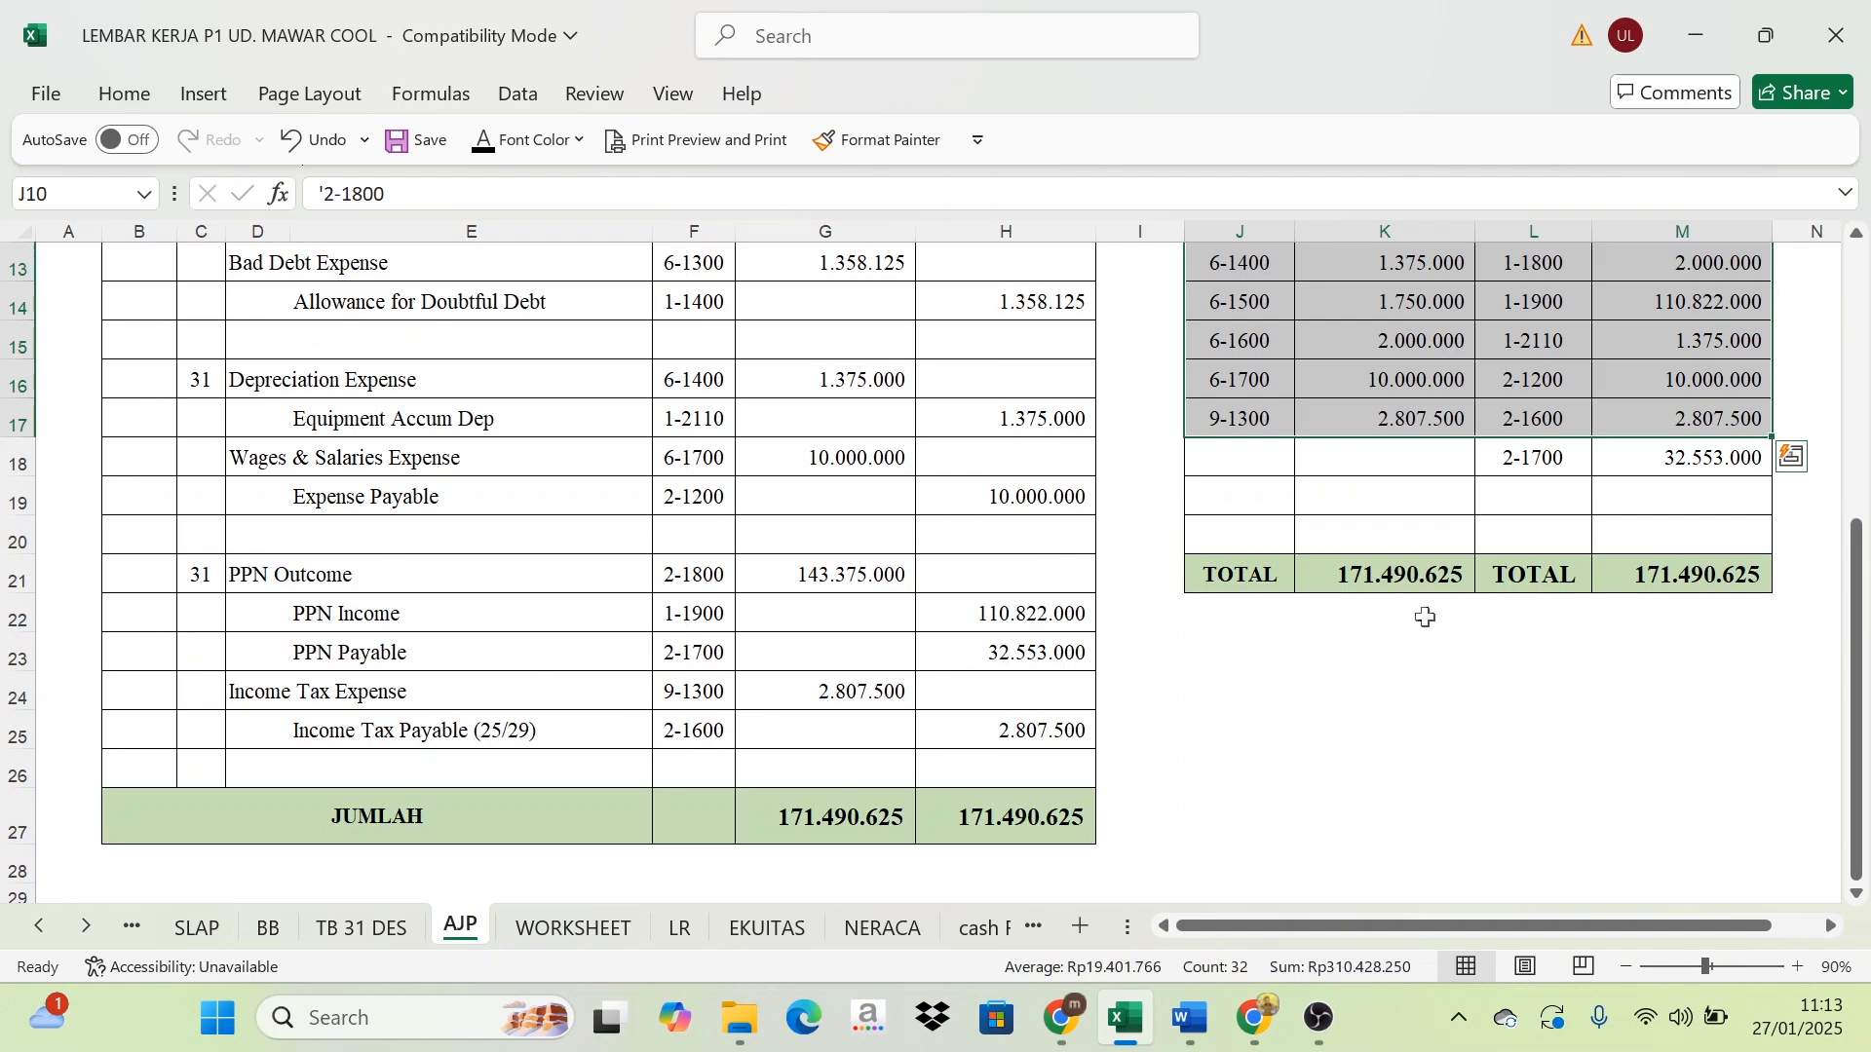
click(1412, 583)
click(1698, 565)
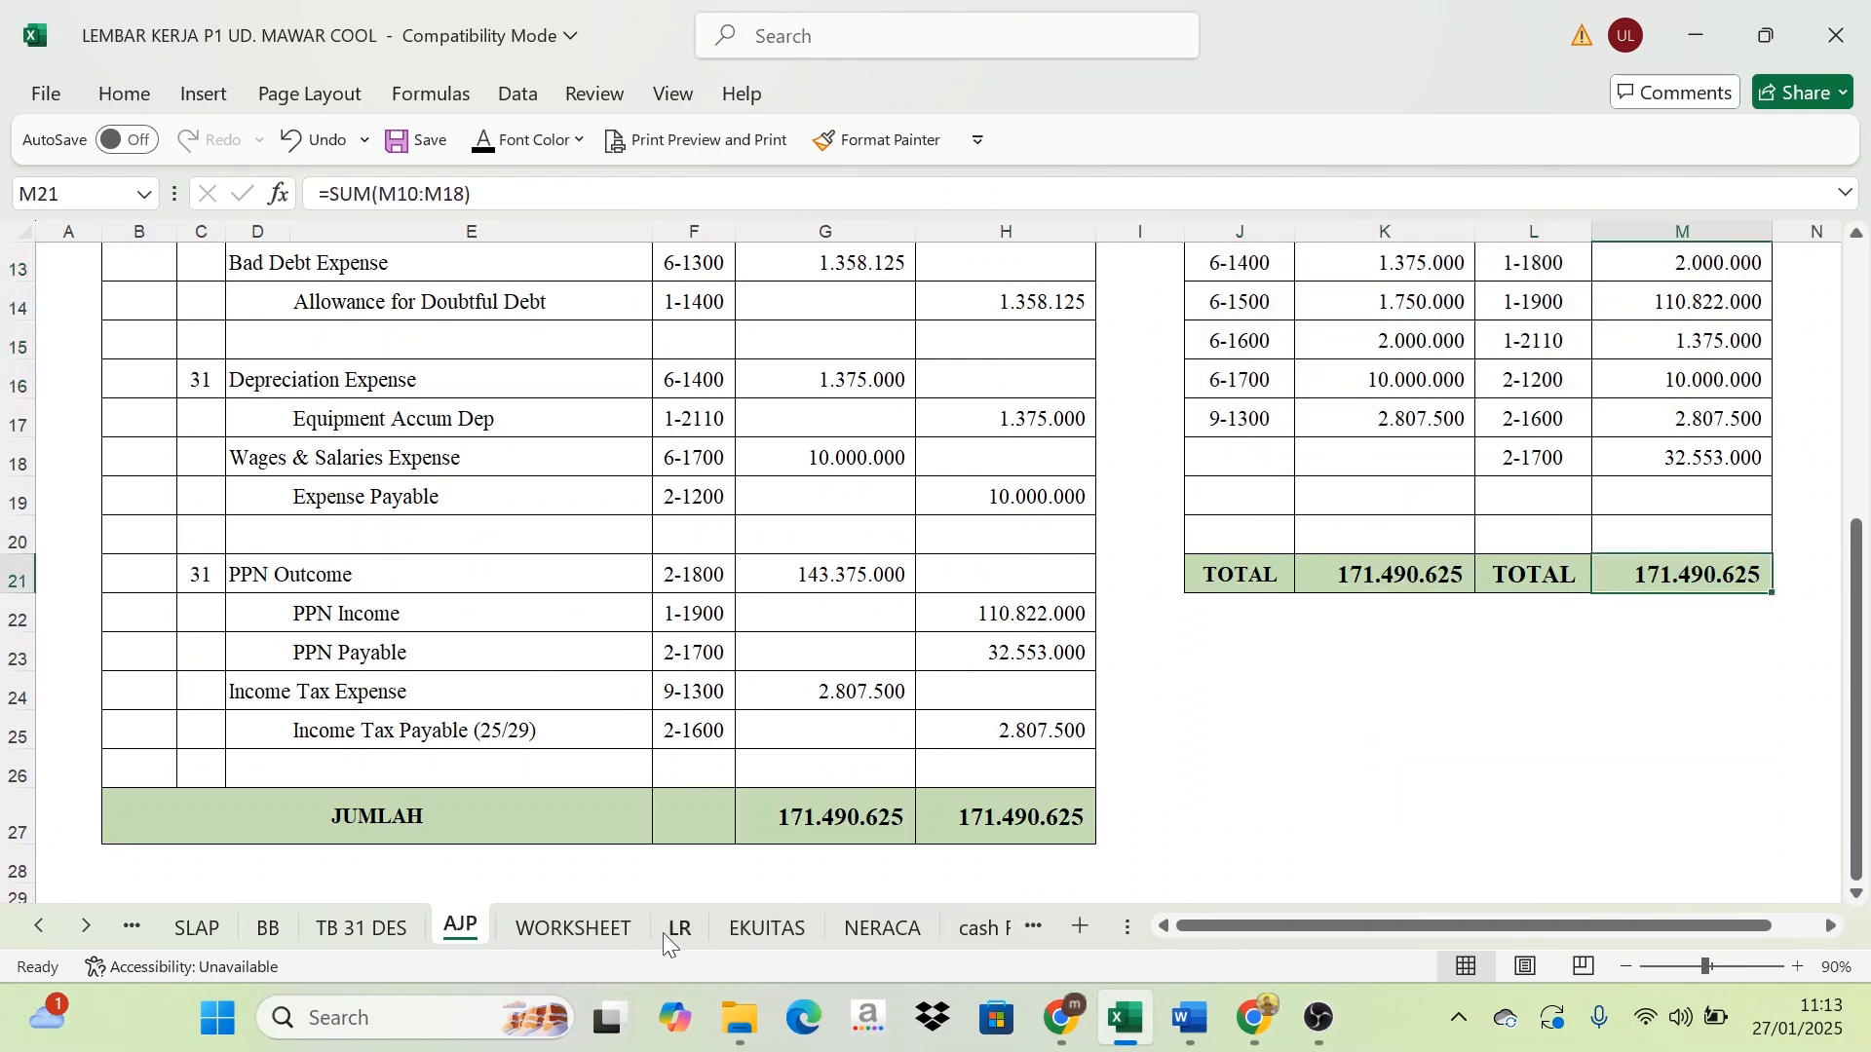
click(595, 932)
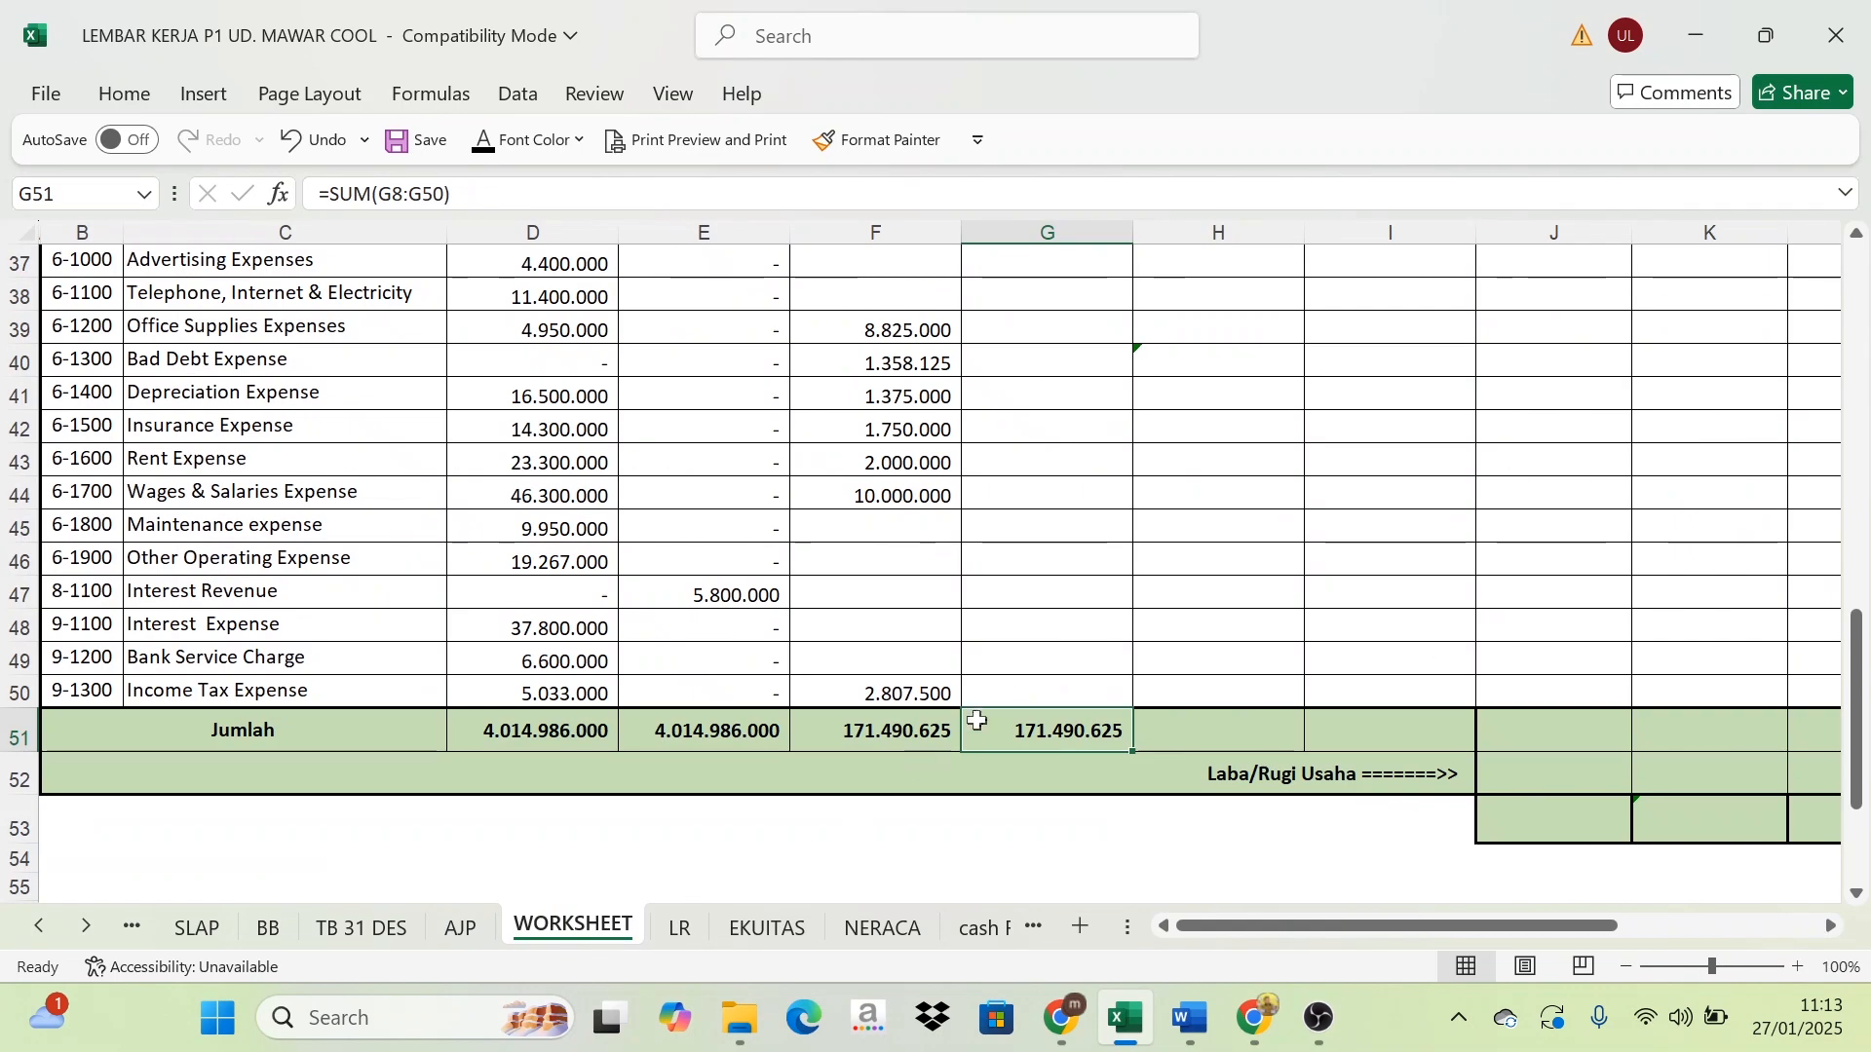
Examine the Neraca Saldo and Penyesuaian columns in WORKSHEET as the source for the Neraca Saldo Disesuaikan columns
scroll(1031, 668, up, 8)
scroll(1125, 680, up, 4)
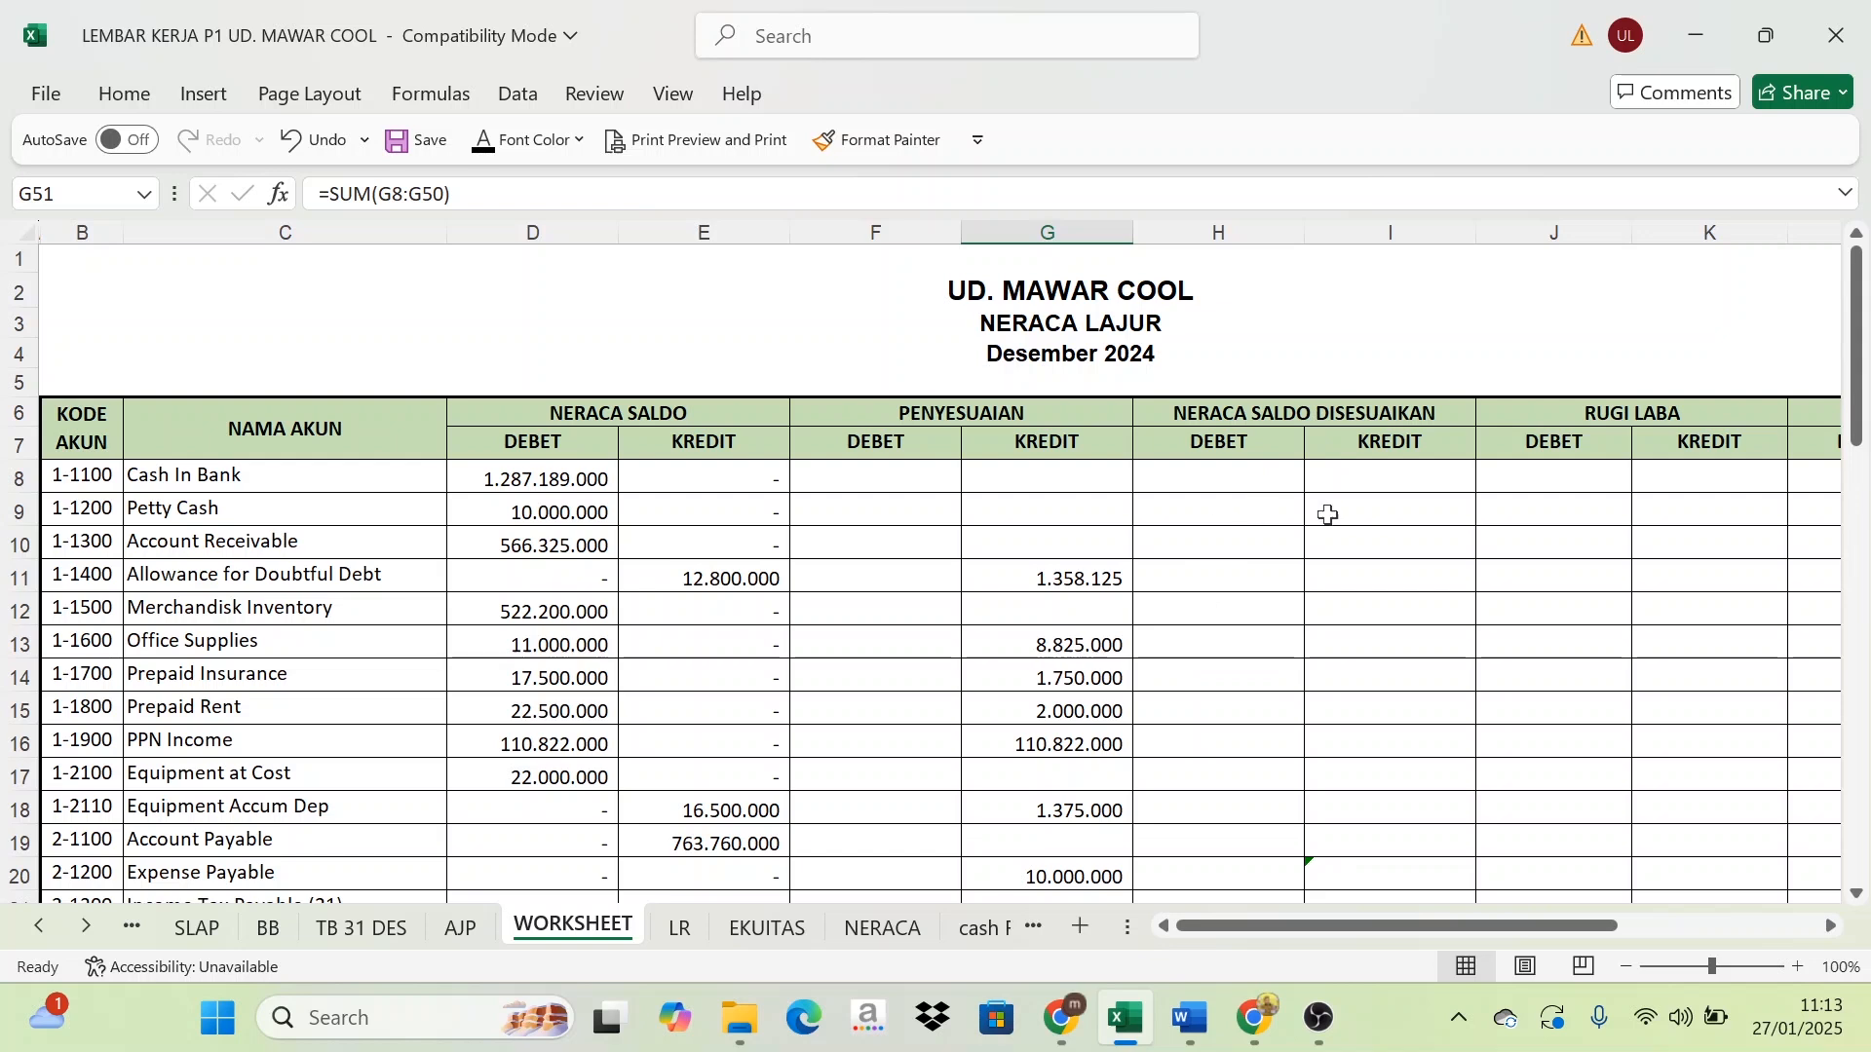
drag(674, 419, 970, 449)
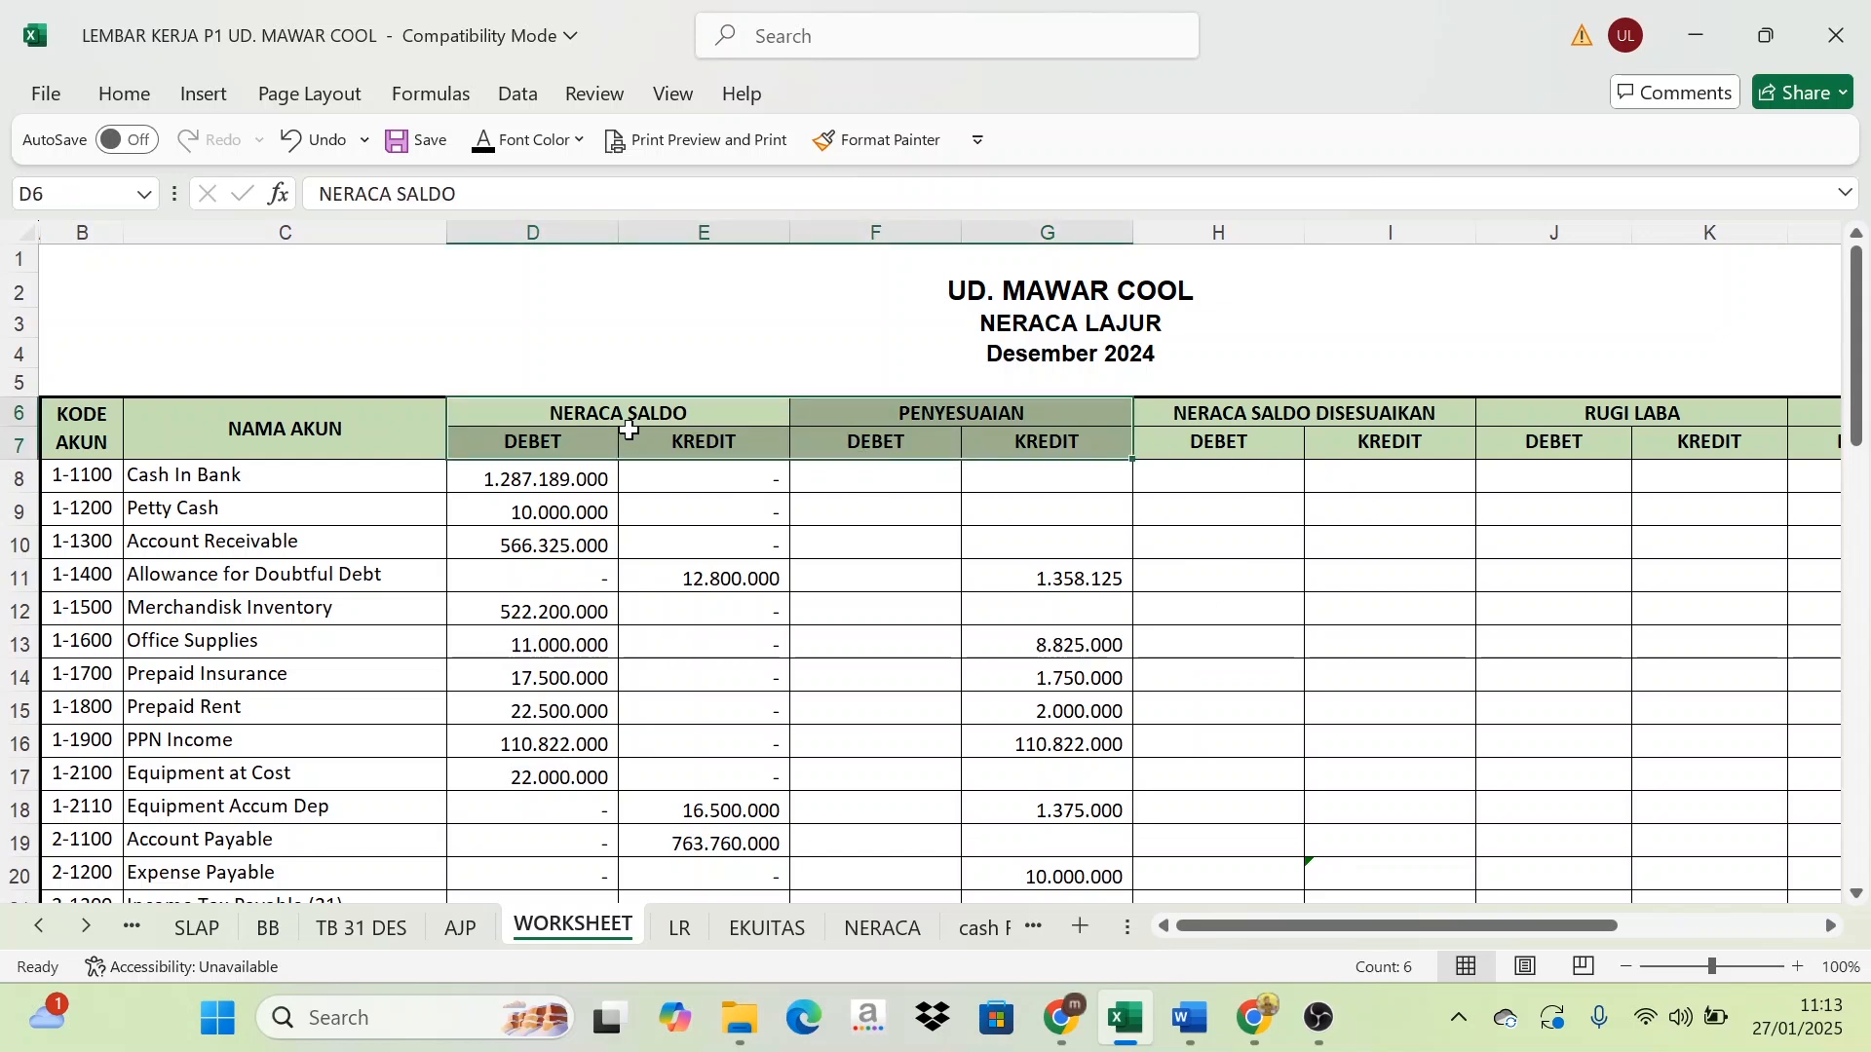
drag(628, 430, 898, 648)
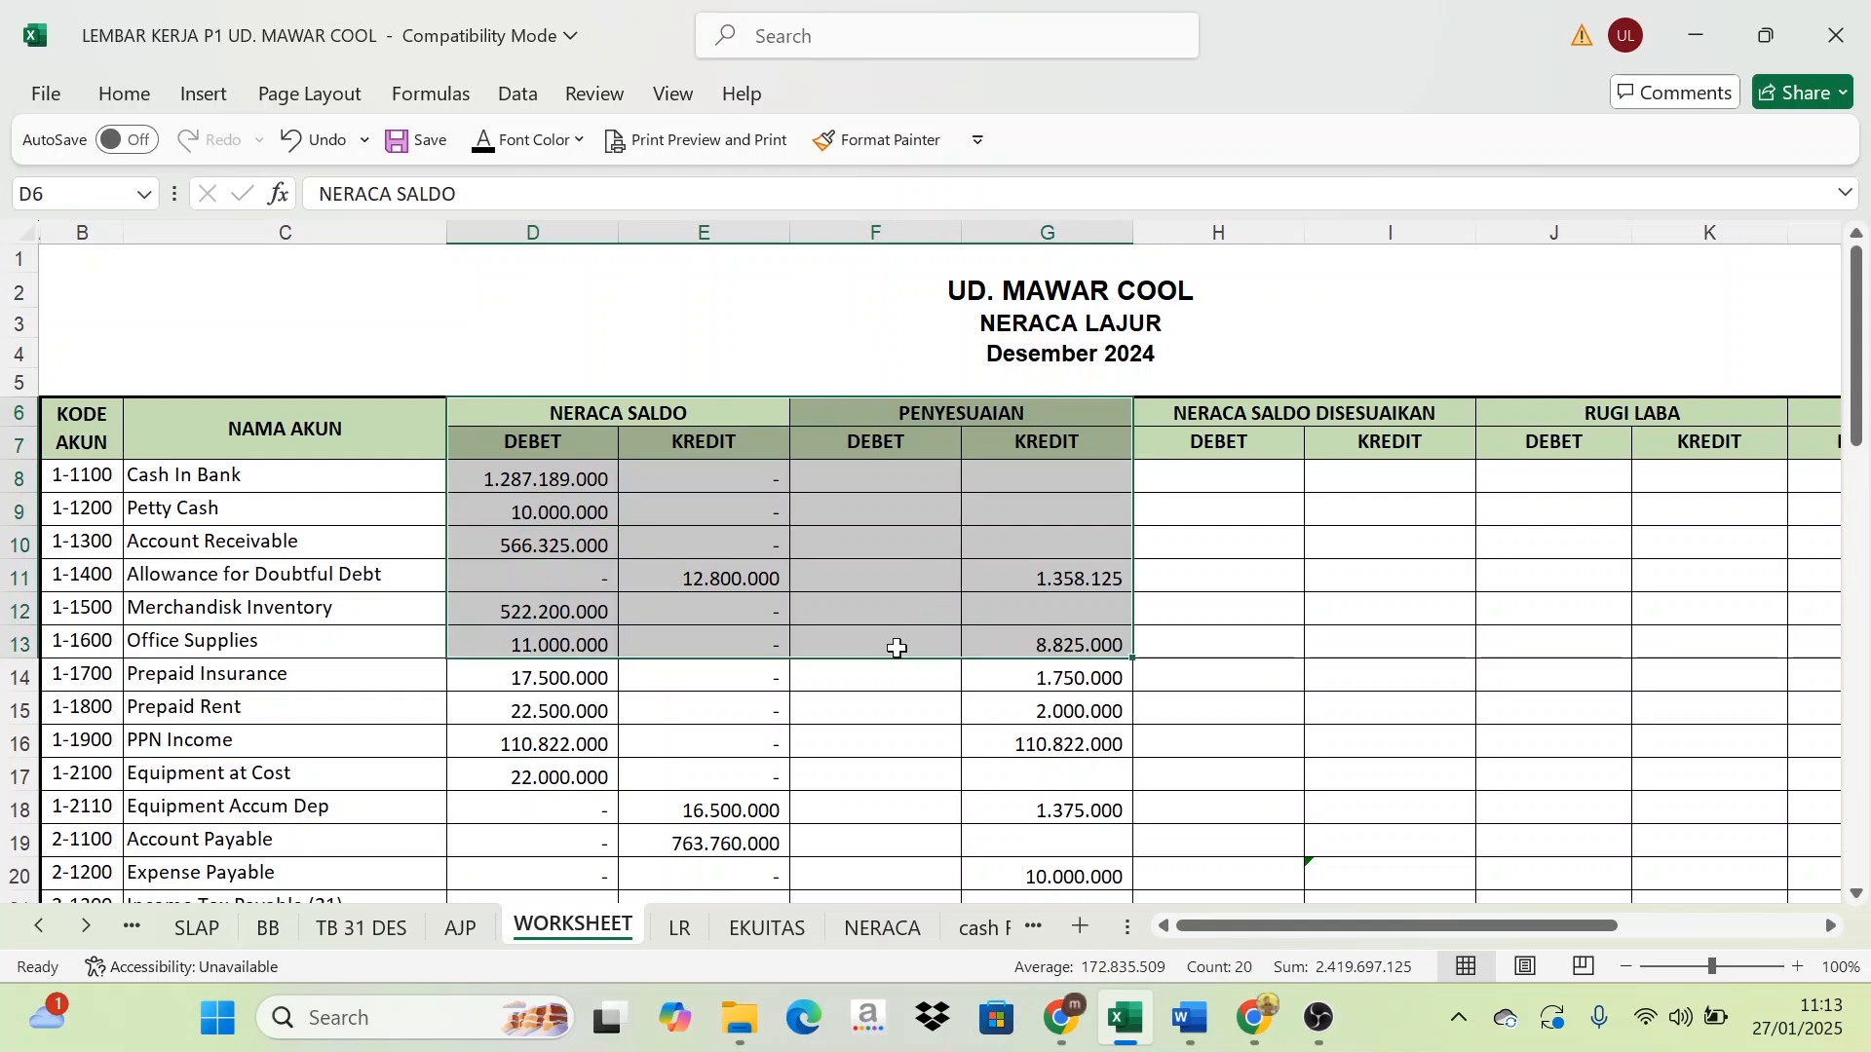
click(640, 417)
click(940, 414)
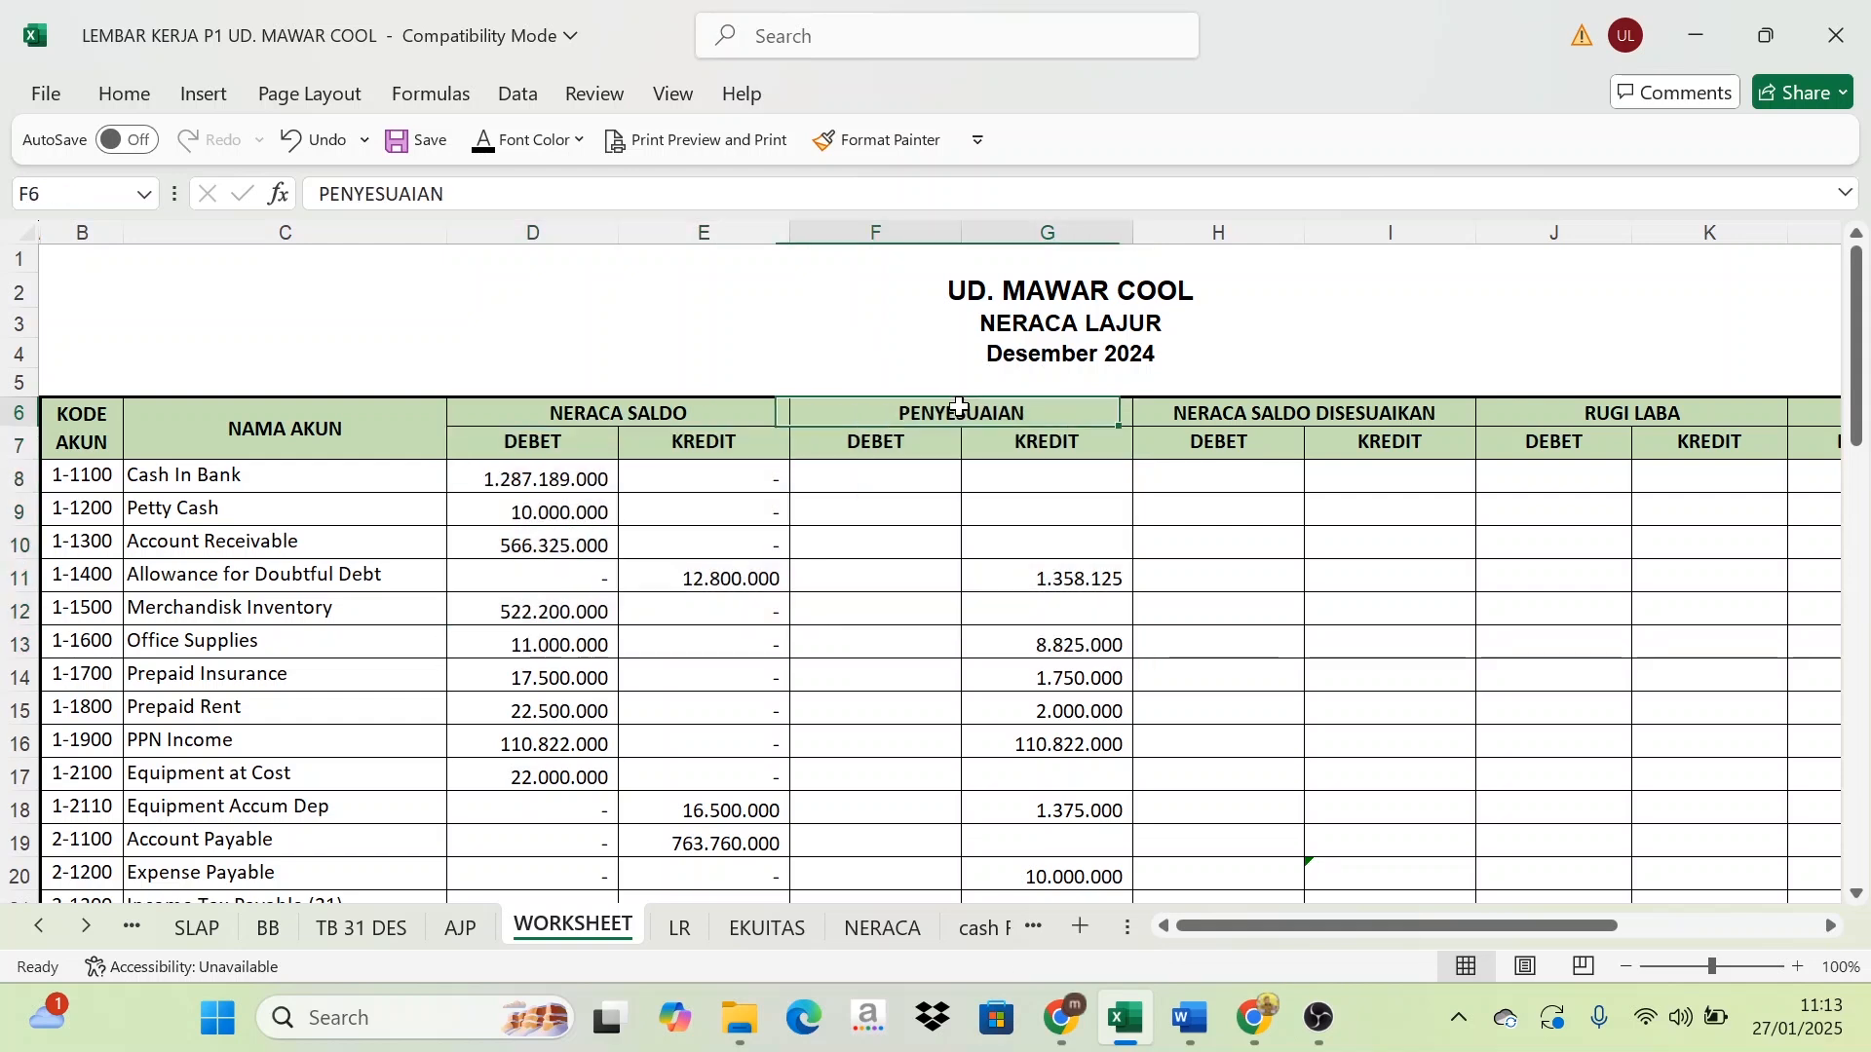
click(1295, 413)
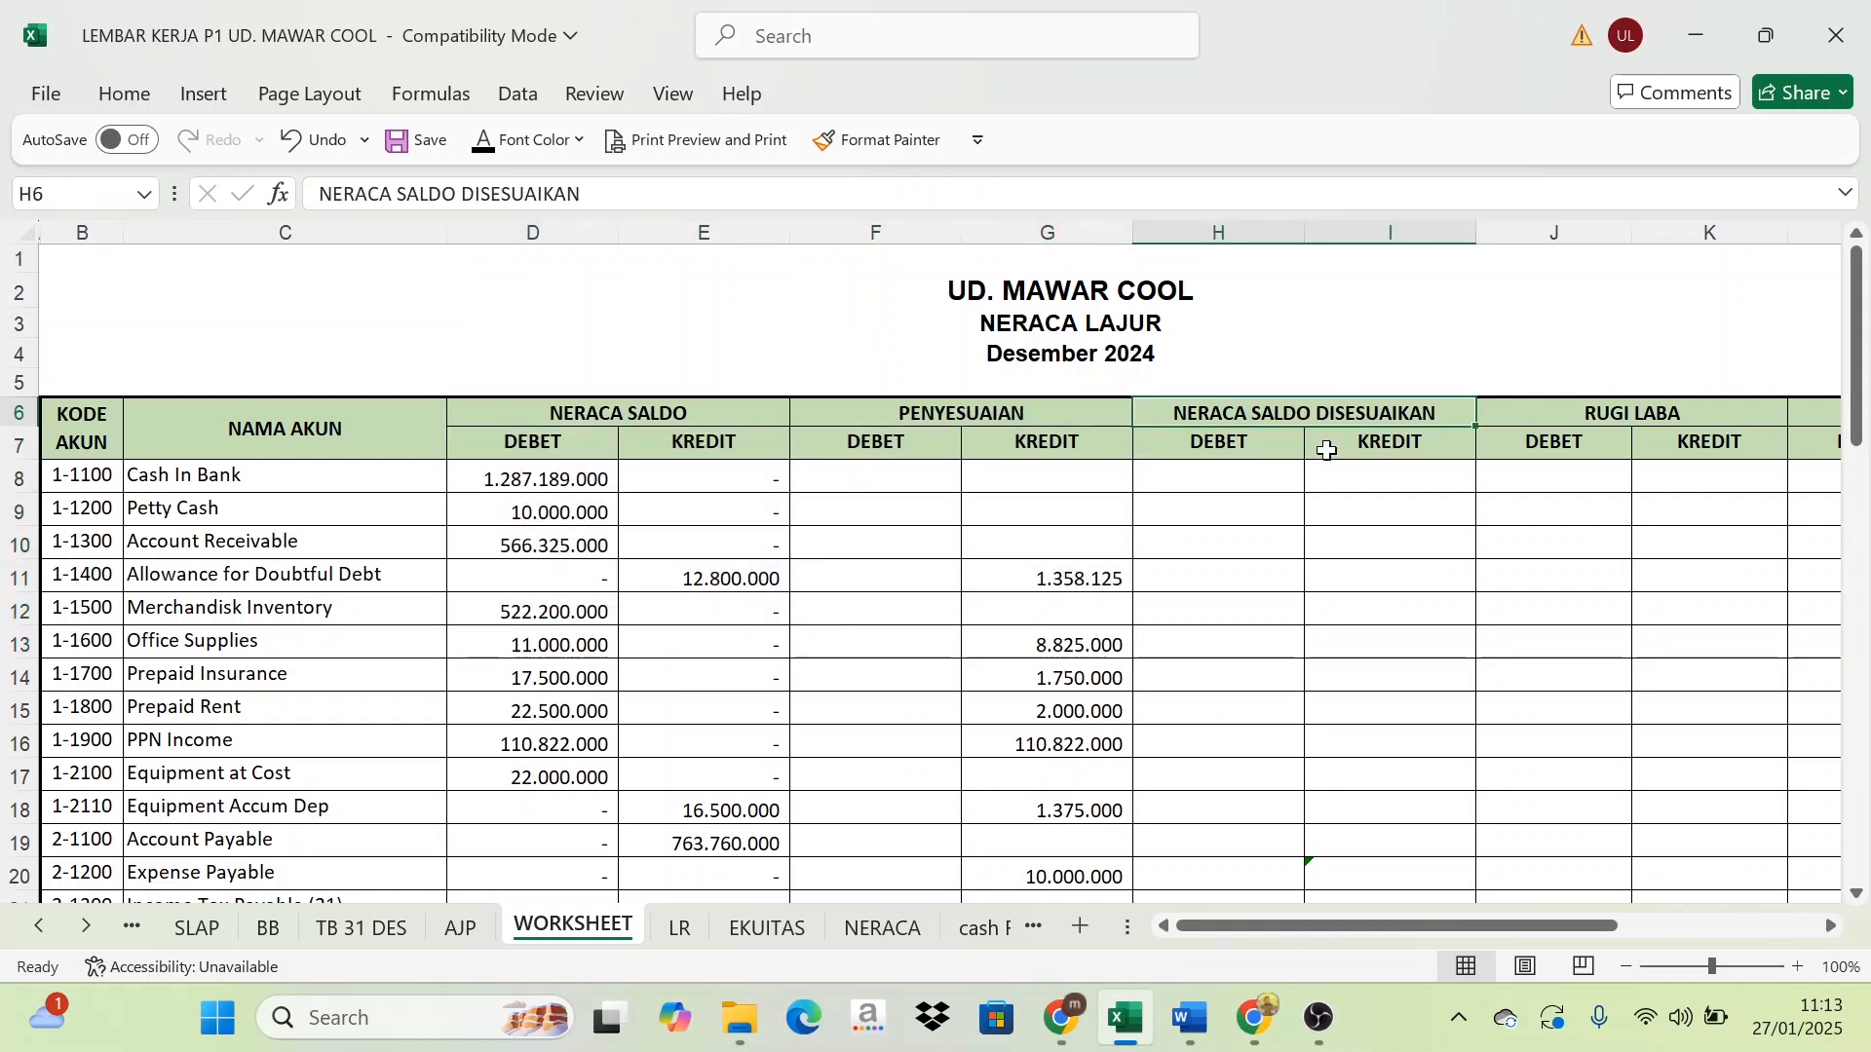
Check Cash In Bank's Neraca Saldo and Penyesuaian amounts, and apply the Automatic font color to its Neraca Saldo Disesuaikan debit in H8
click(1203, 477)
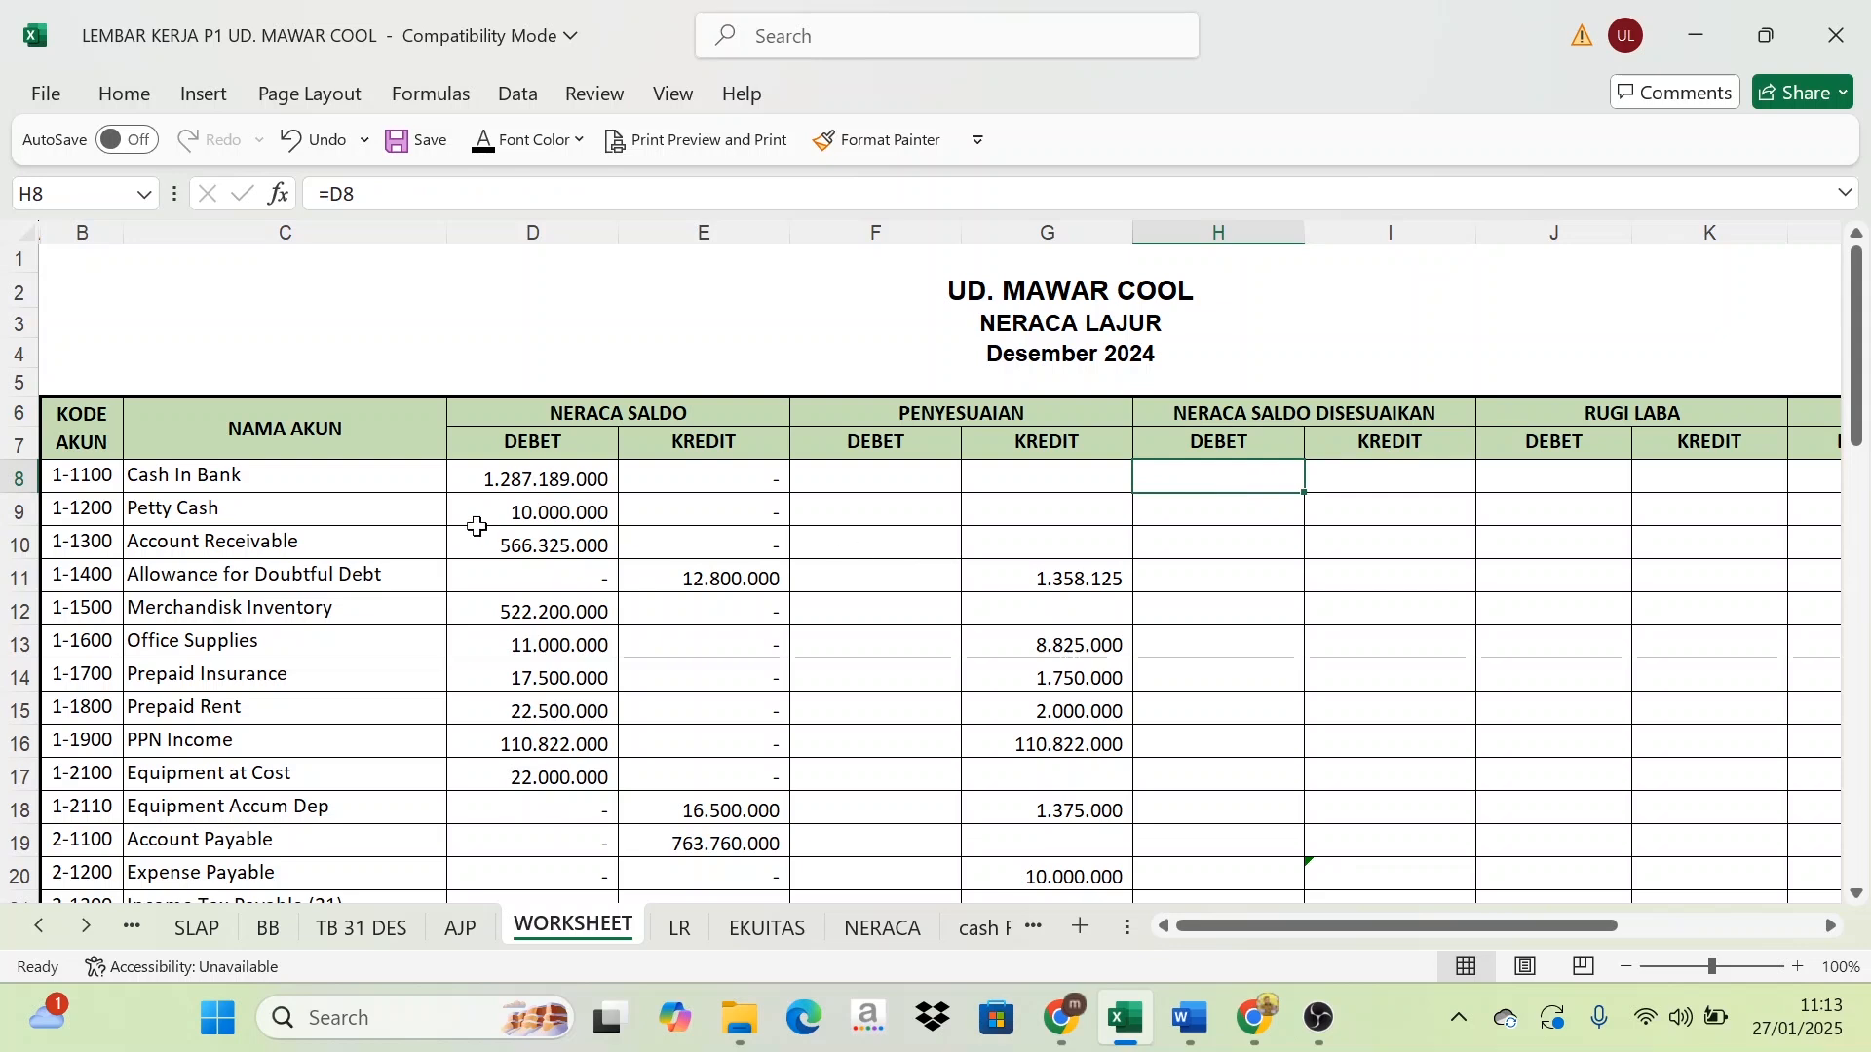
click(578, 415)
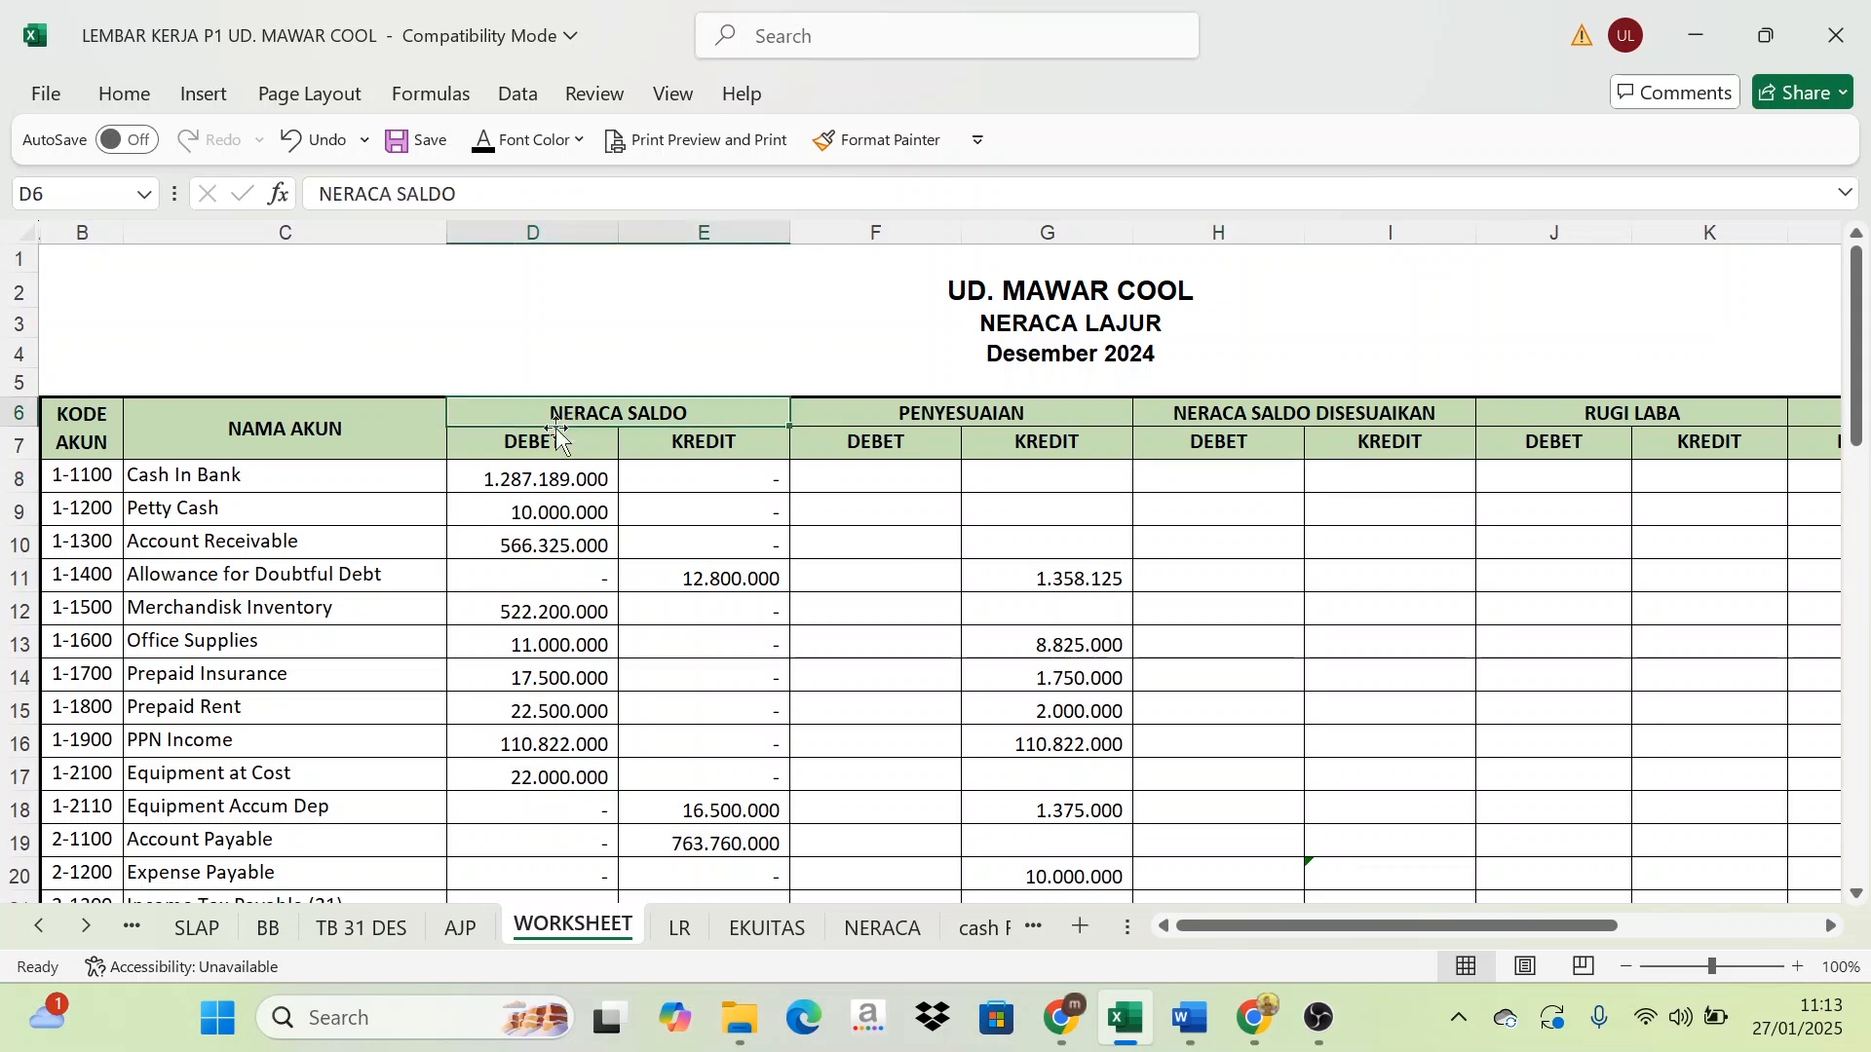
click(514, 482)
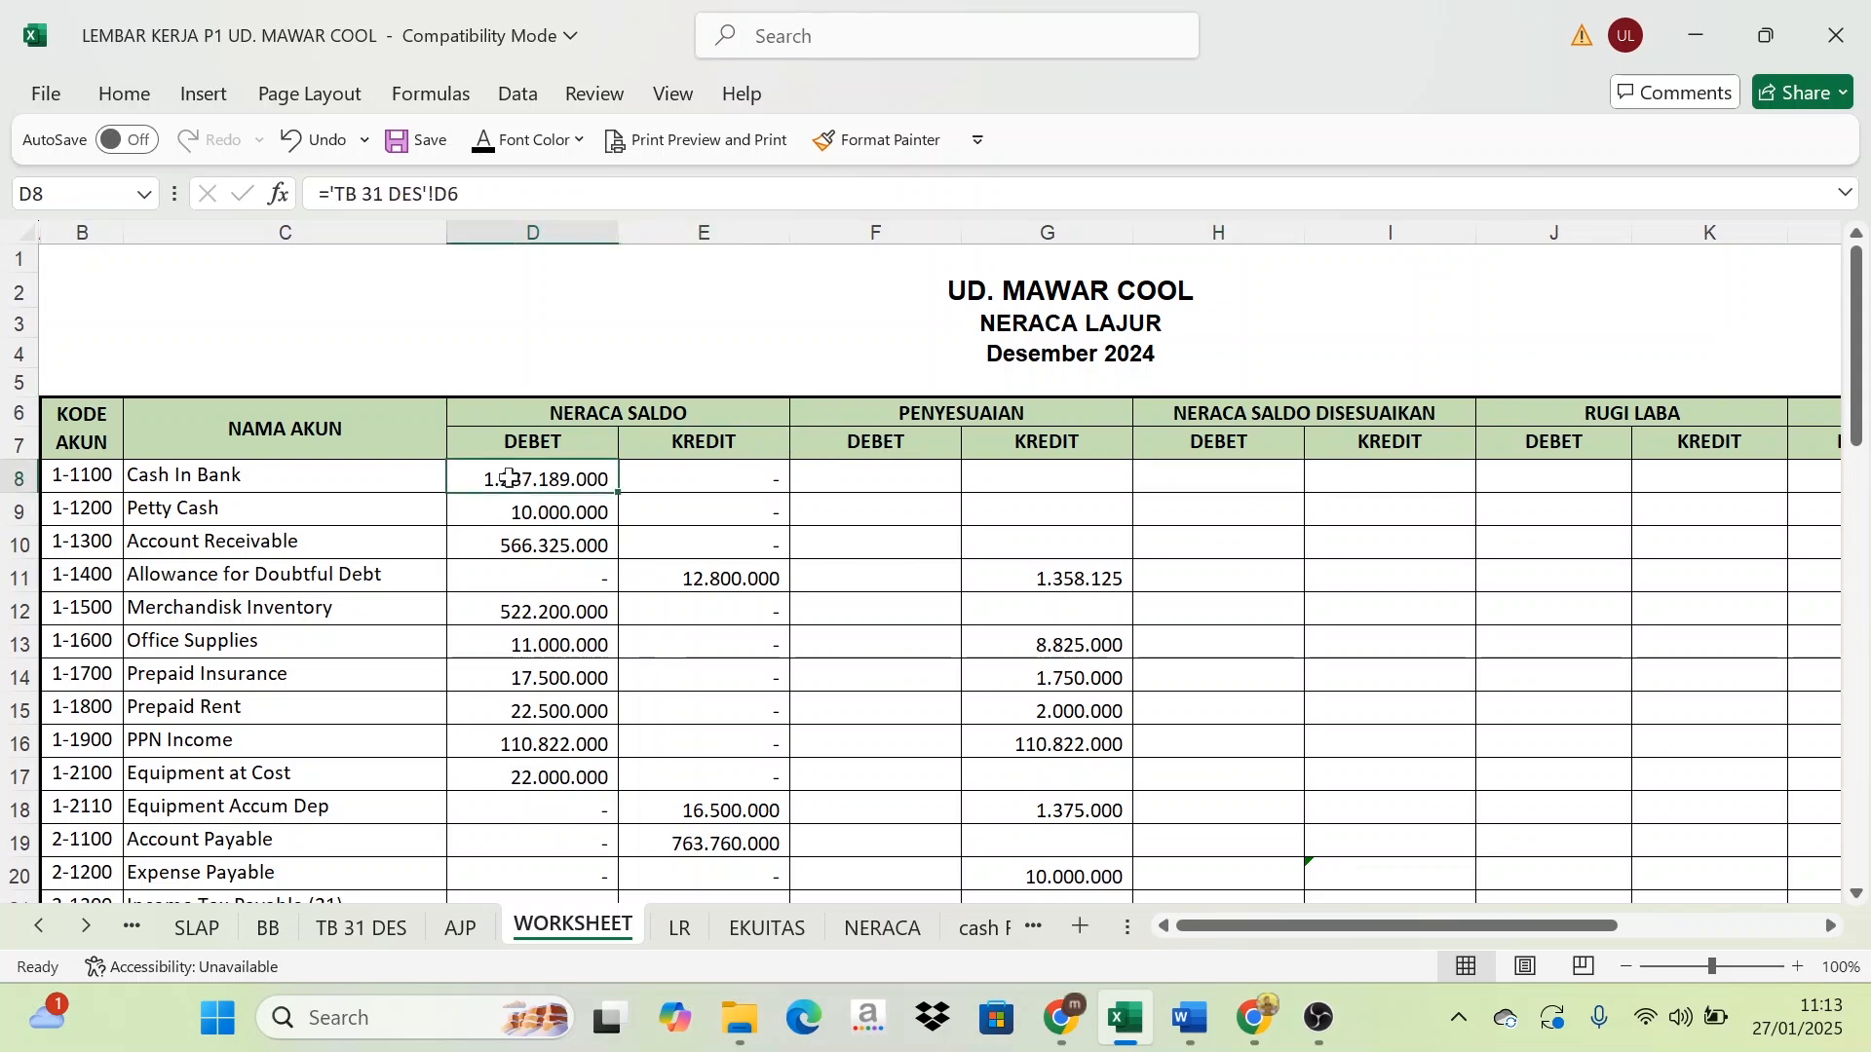
drag(180, 475, 990, 476)
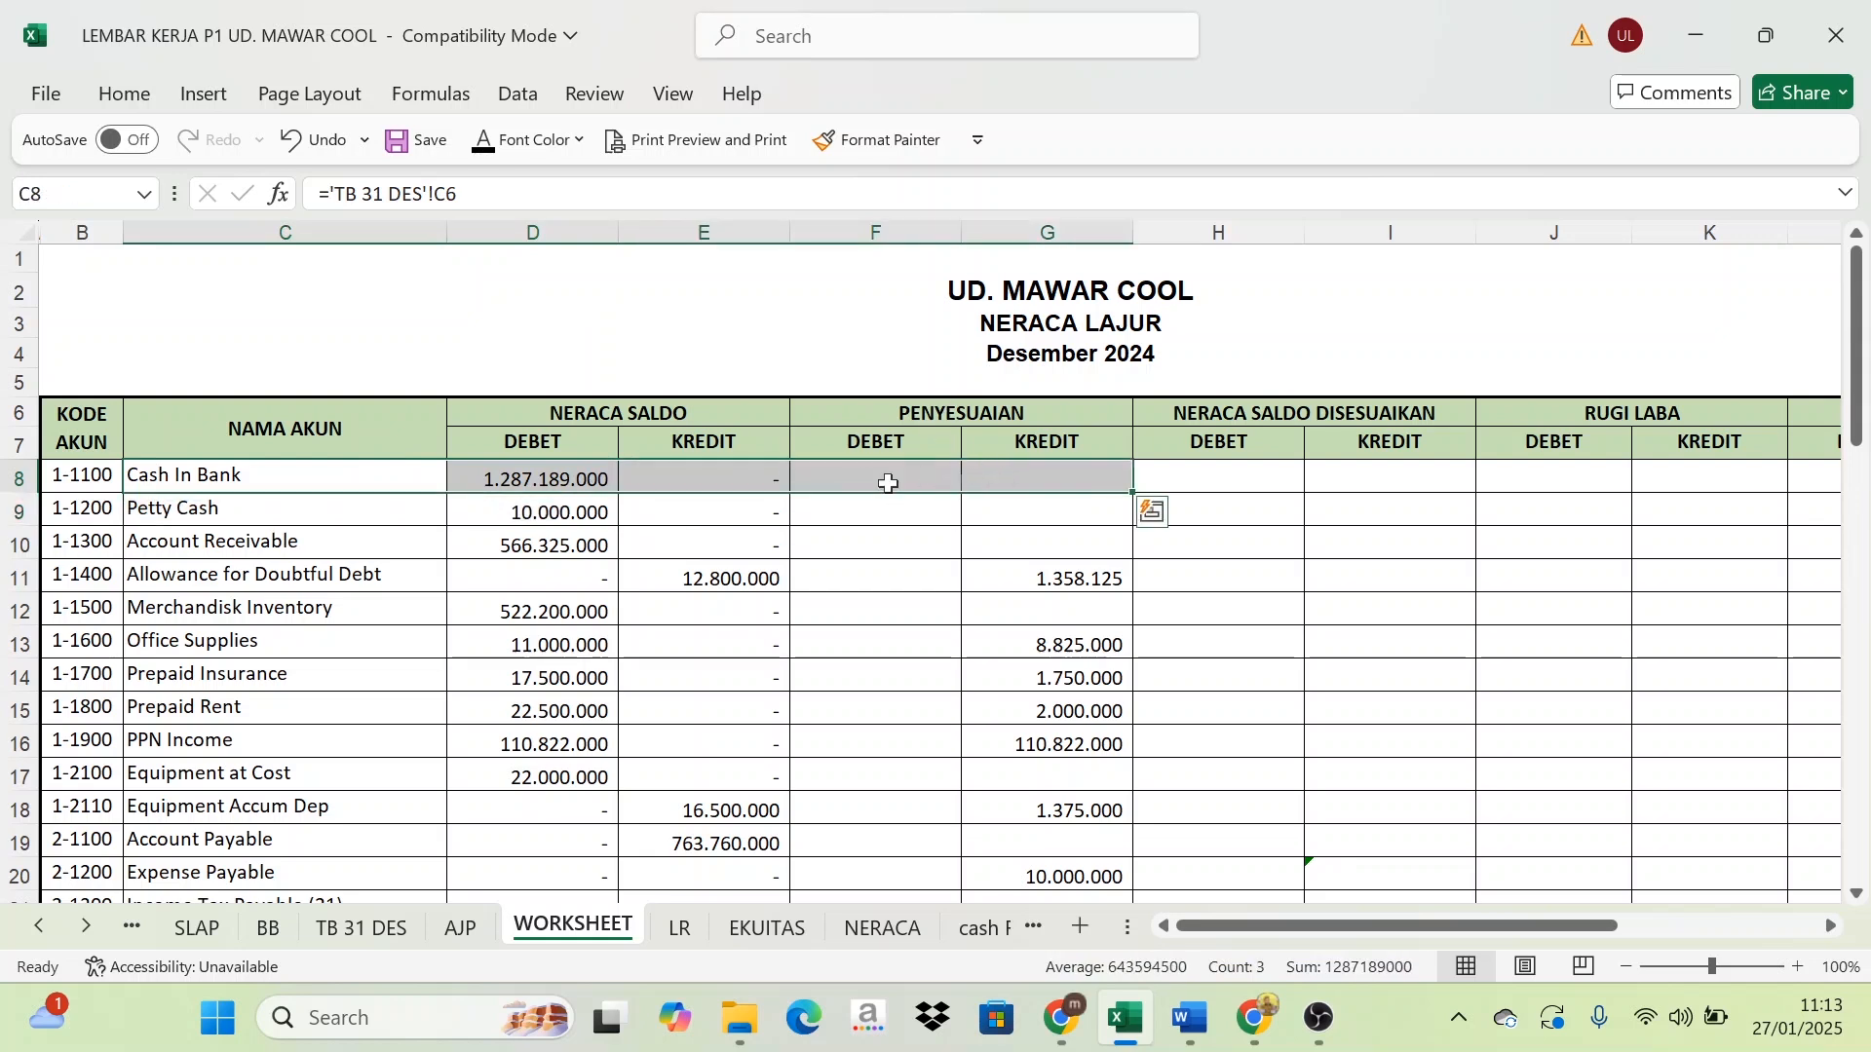
click(1035, 483)
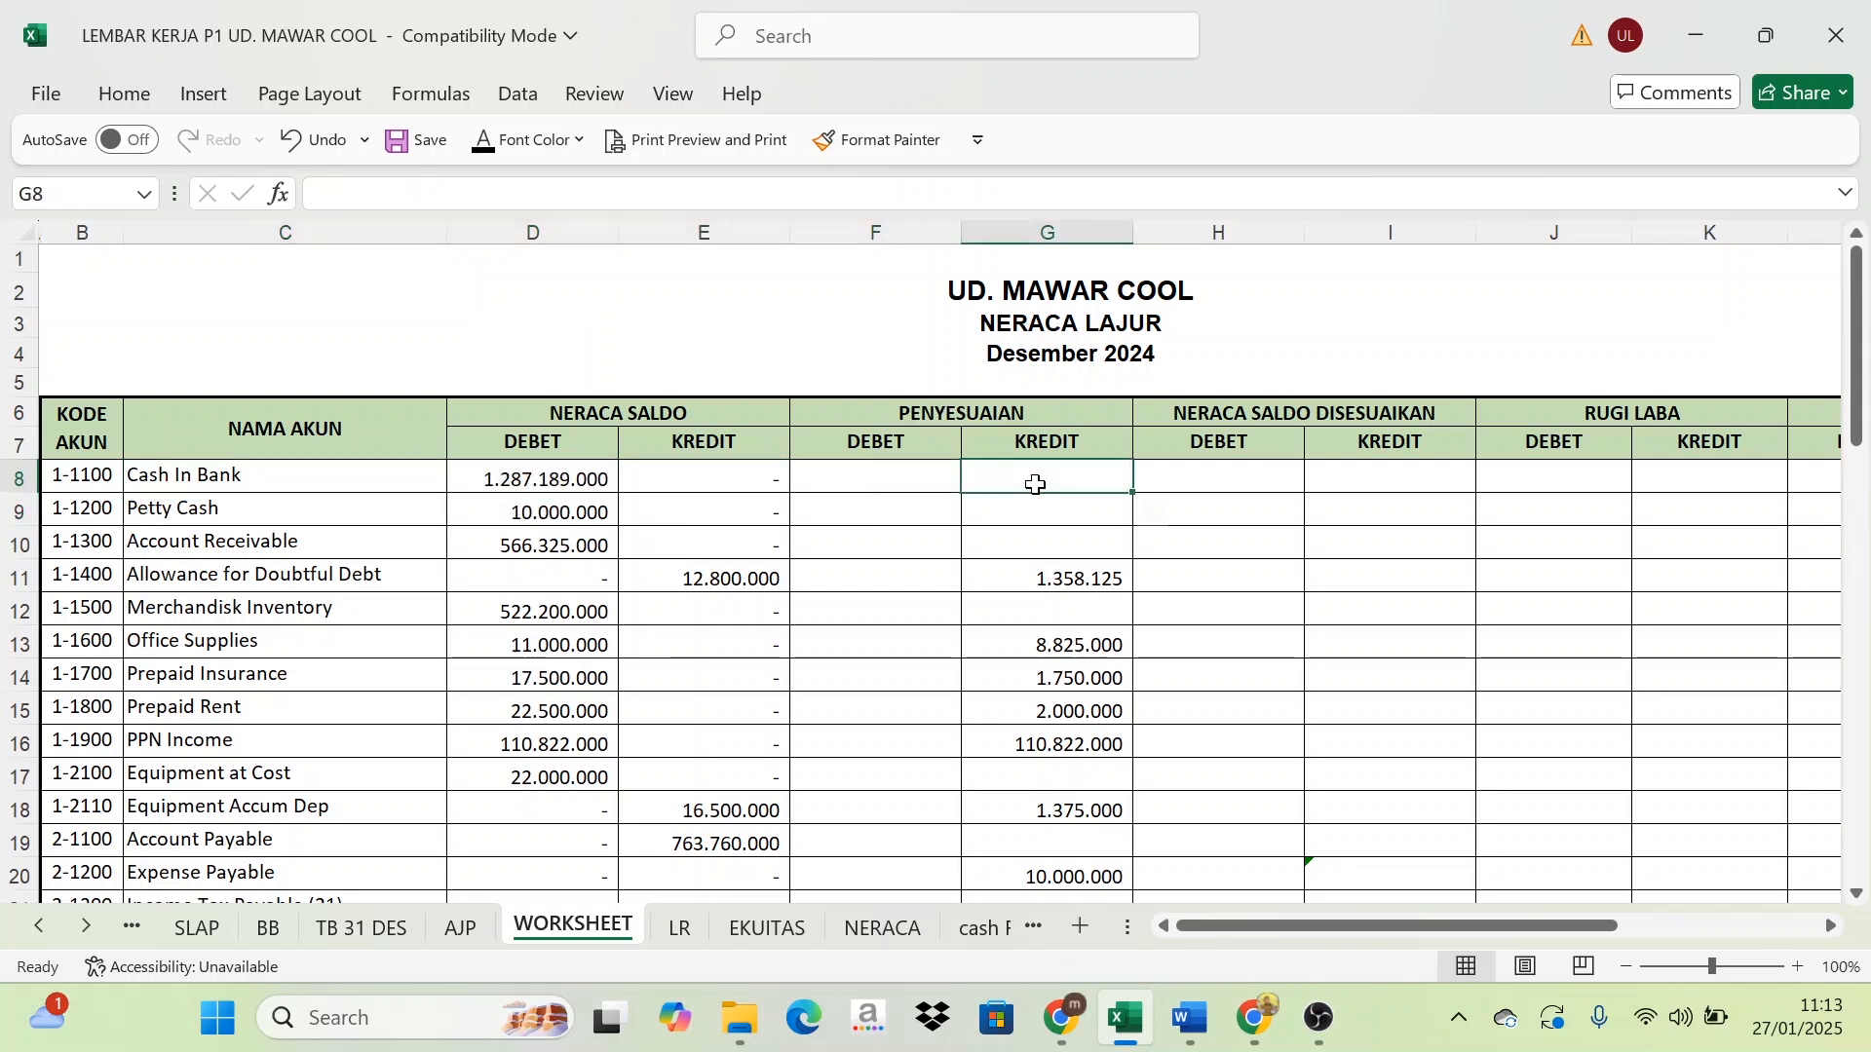
click(897, 486)
click(1031, 477)
click(926, 476)
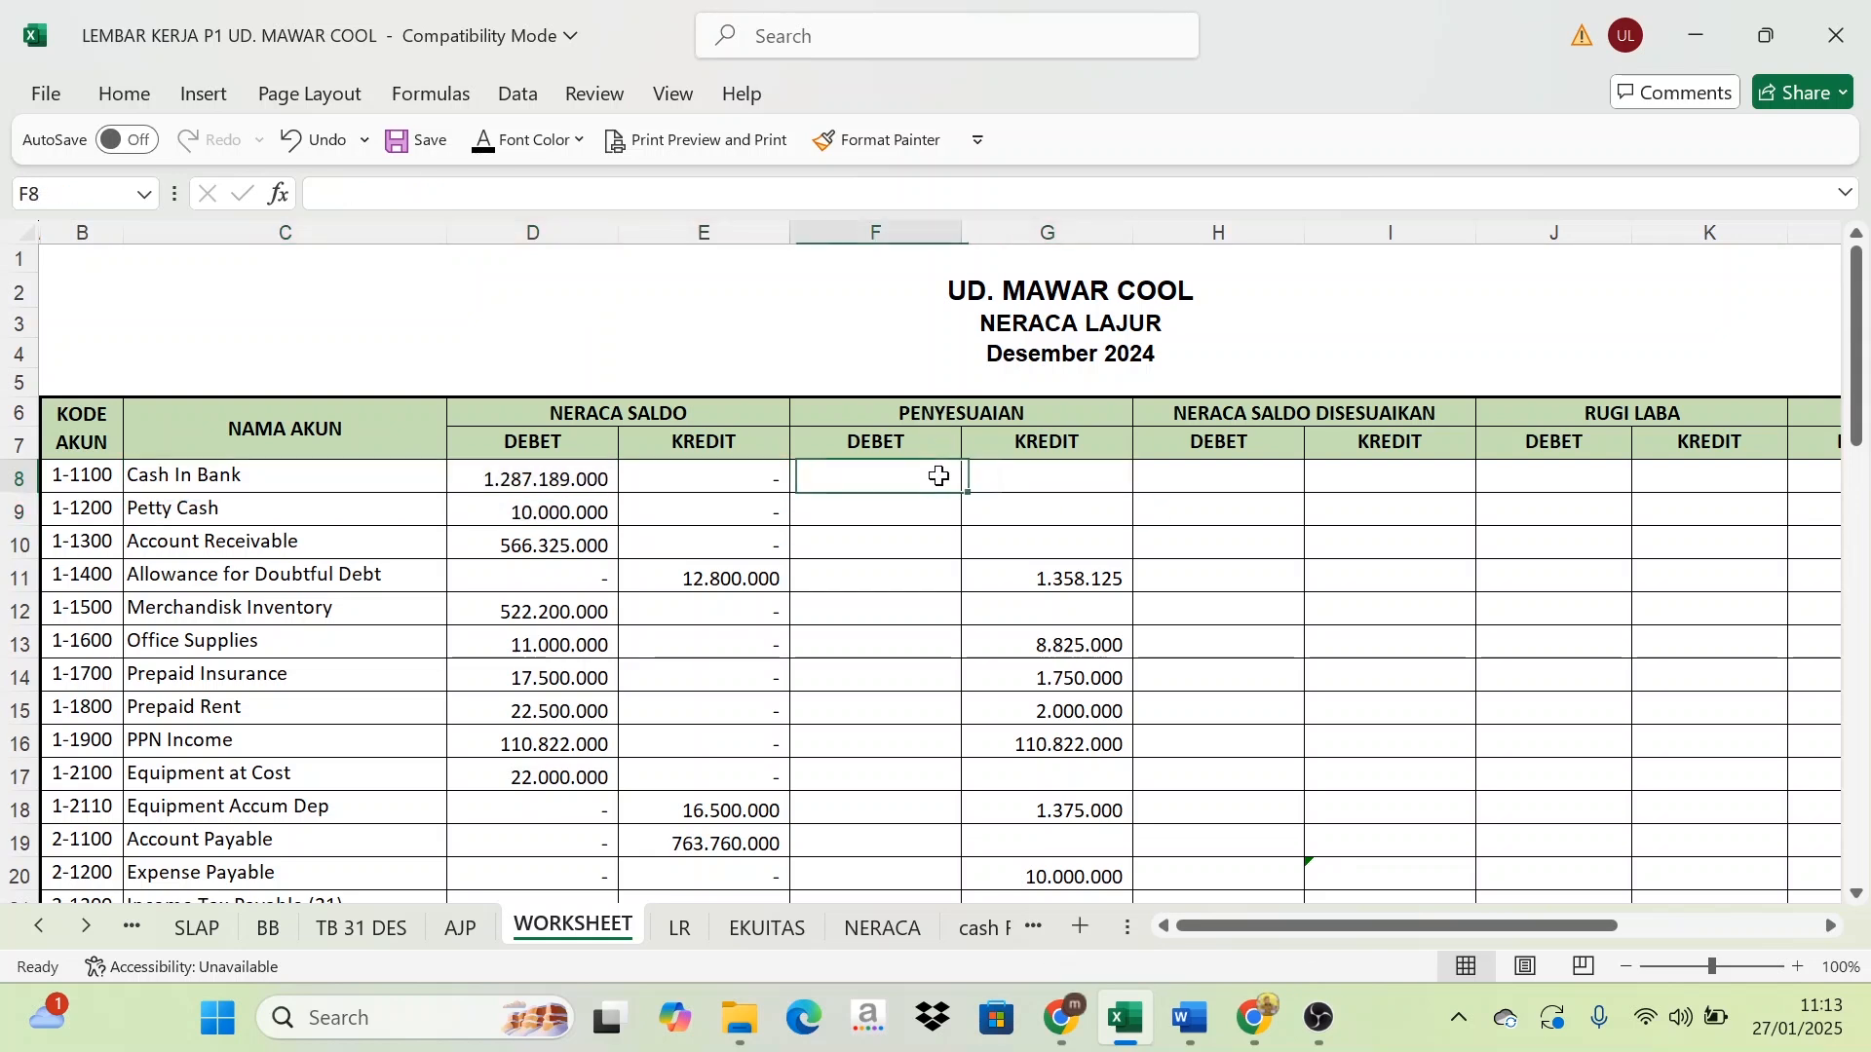
click(569, 414)
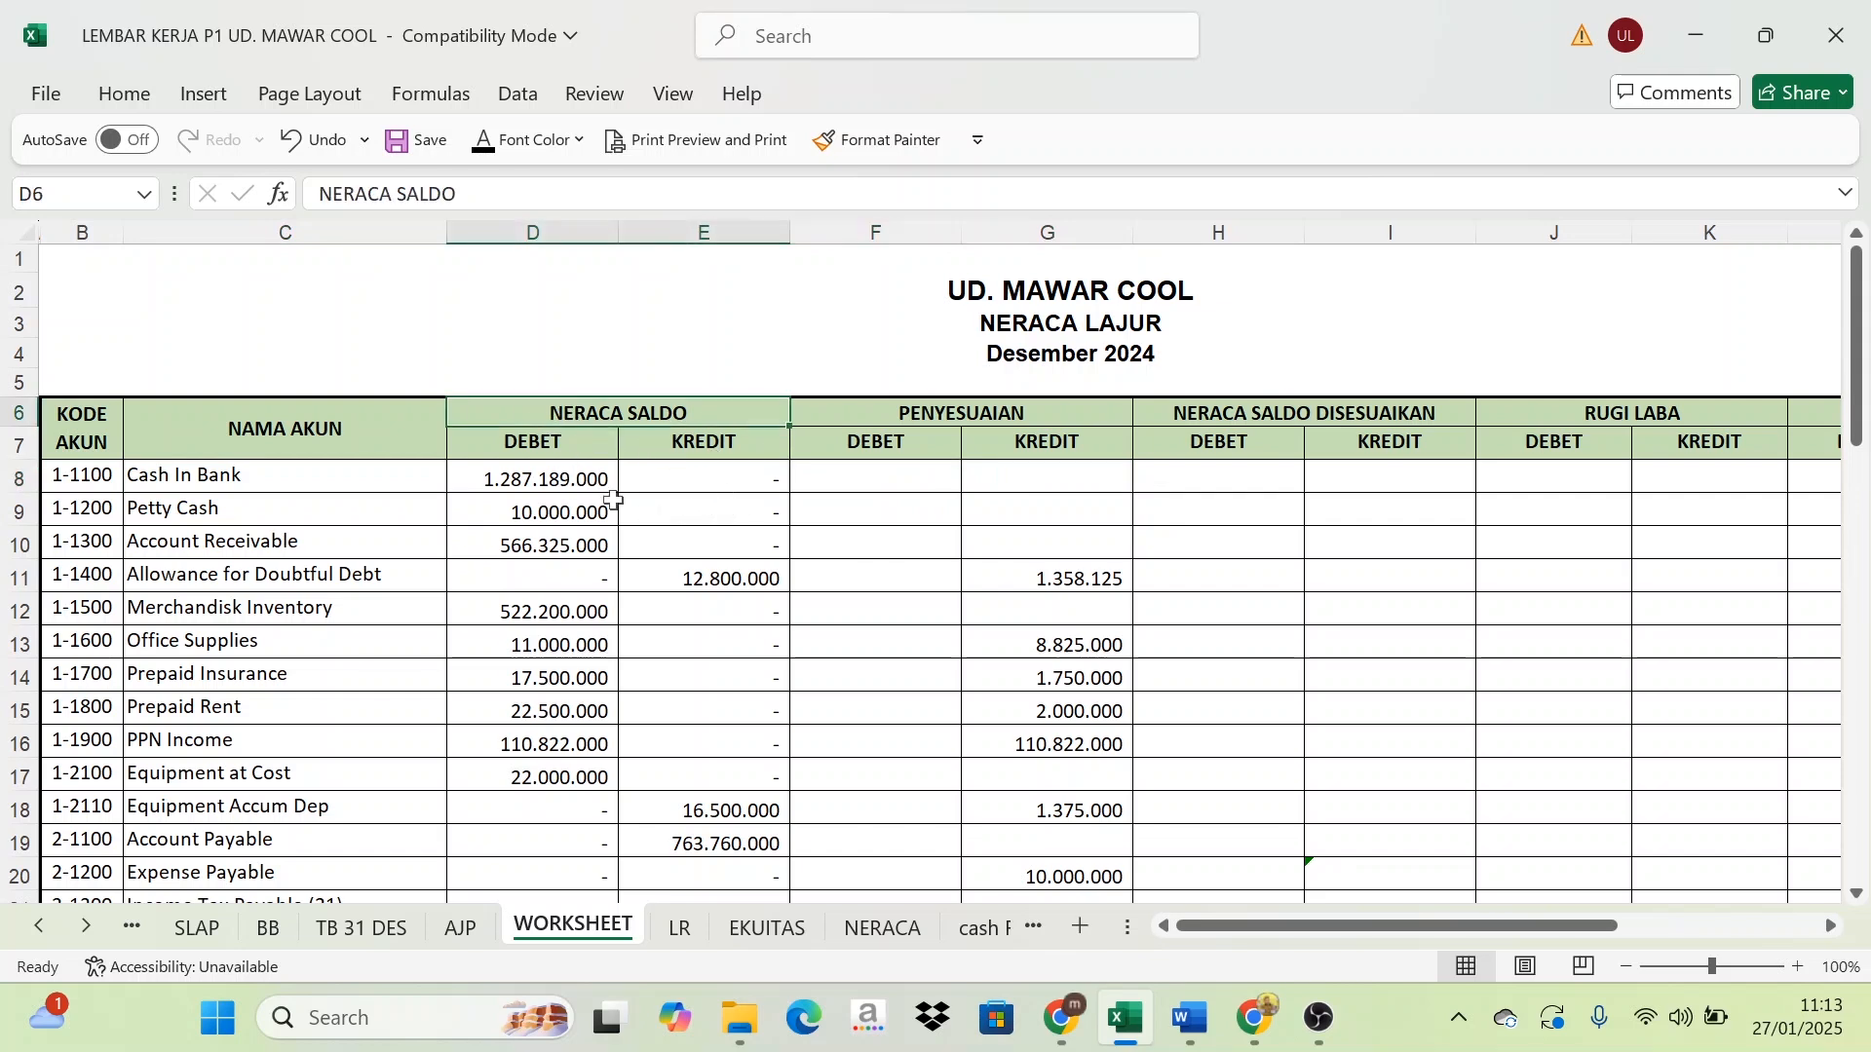
click(540, 478)
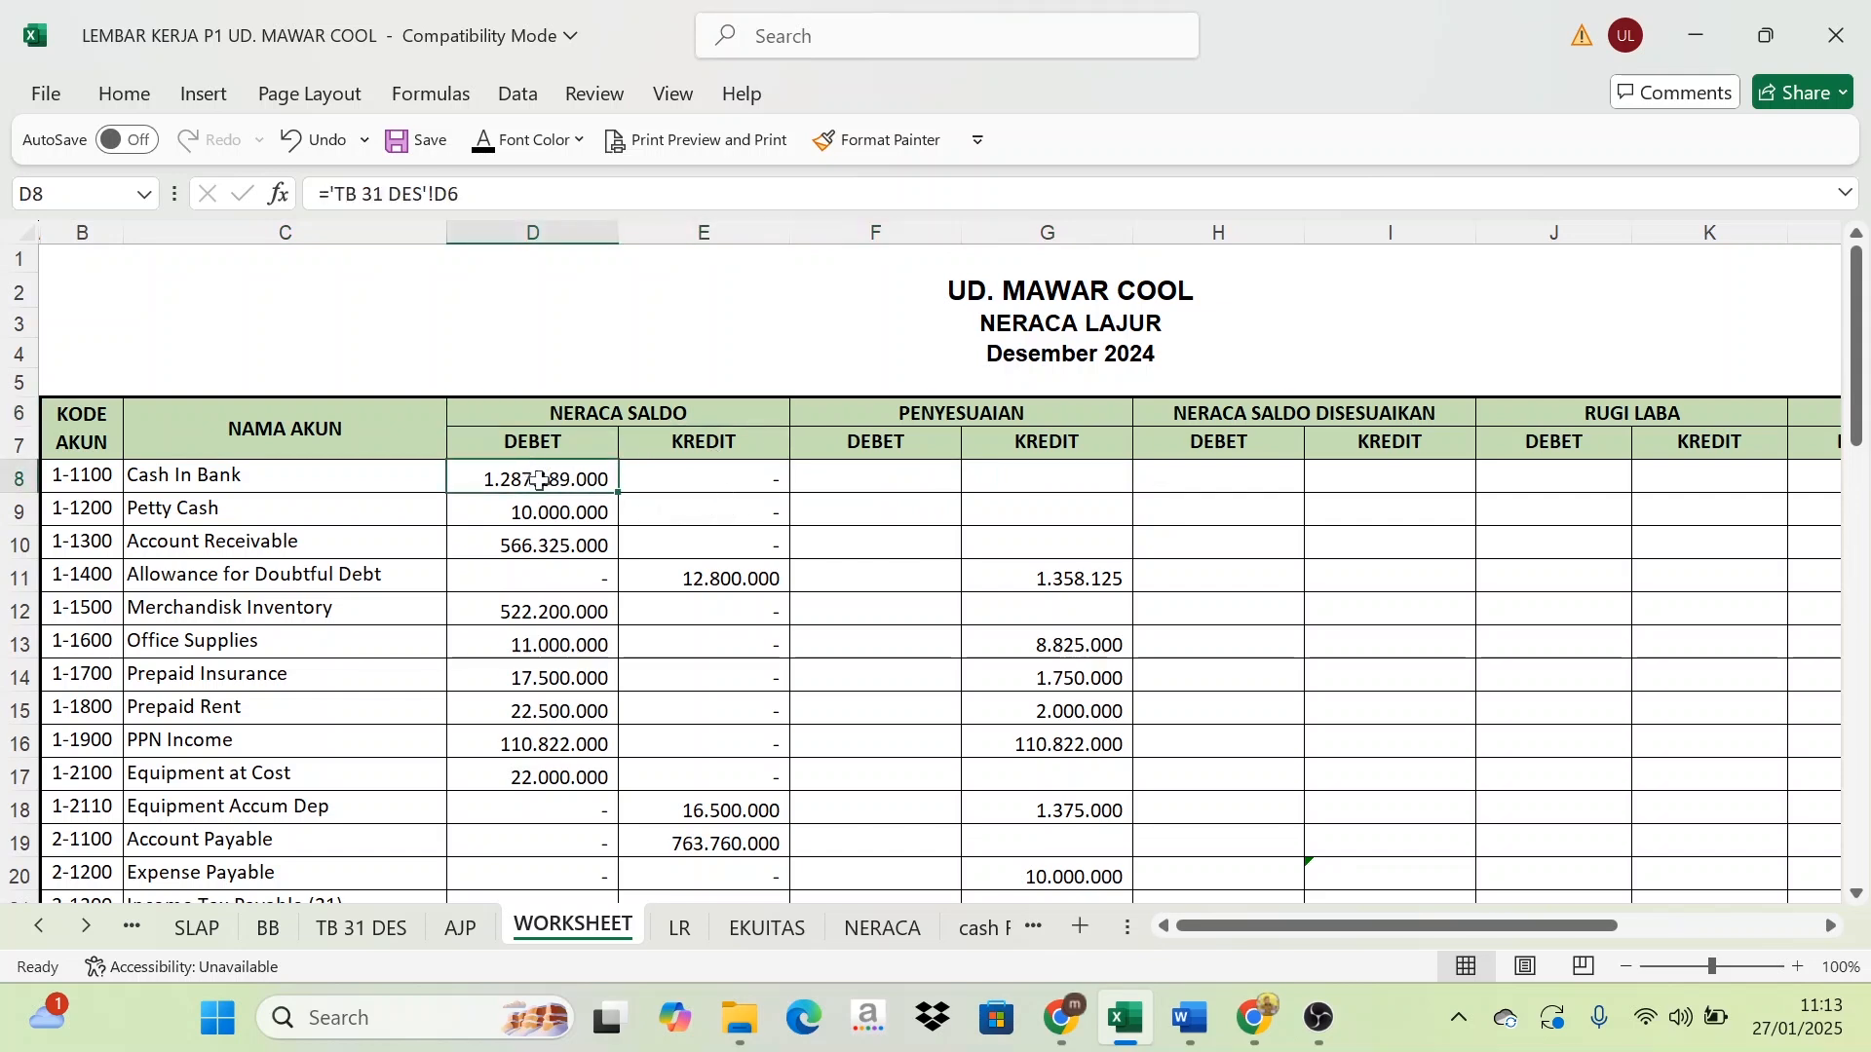
click(1201, 487)
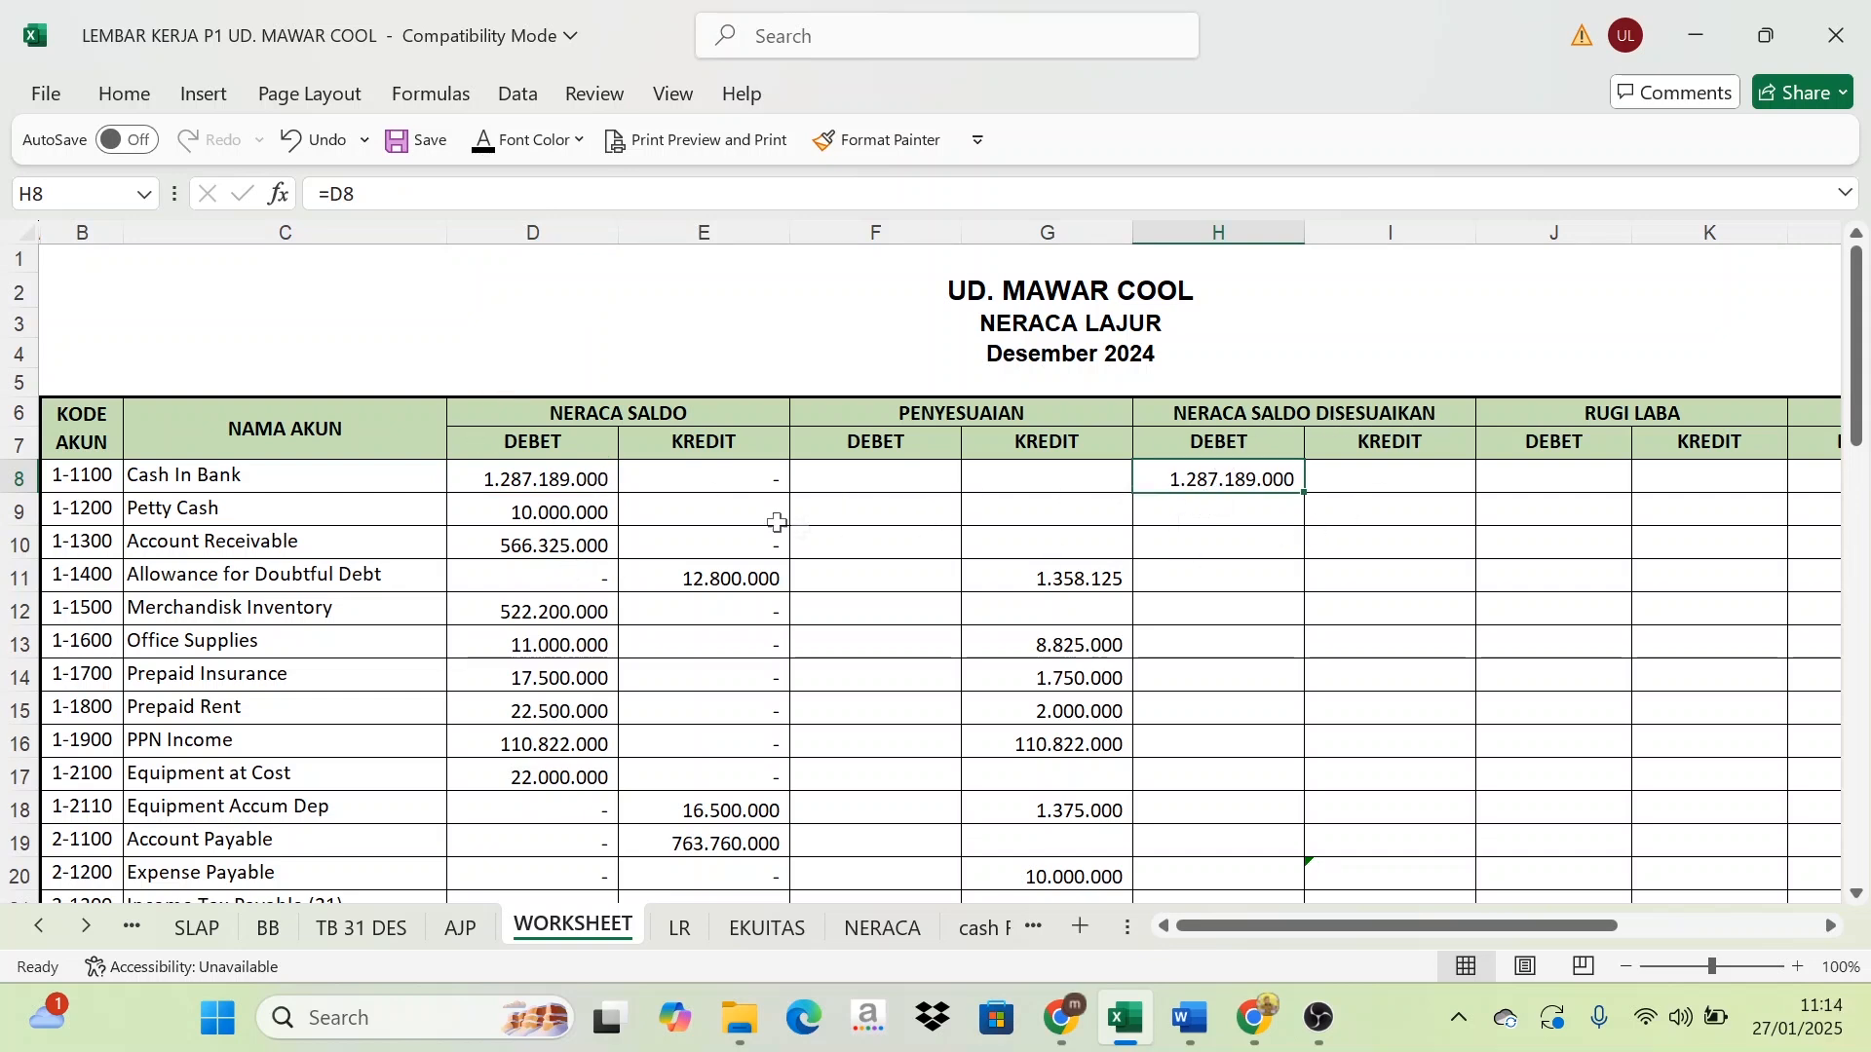
Apply the Automatic font color to the Neraca Saldo Disesuaikan debits of Petty Cash and Account Receivable, cells H9:H10
click(556, 516)
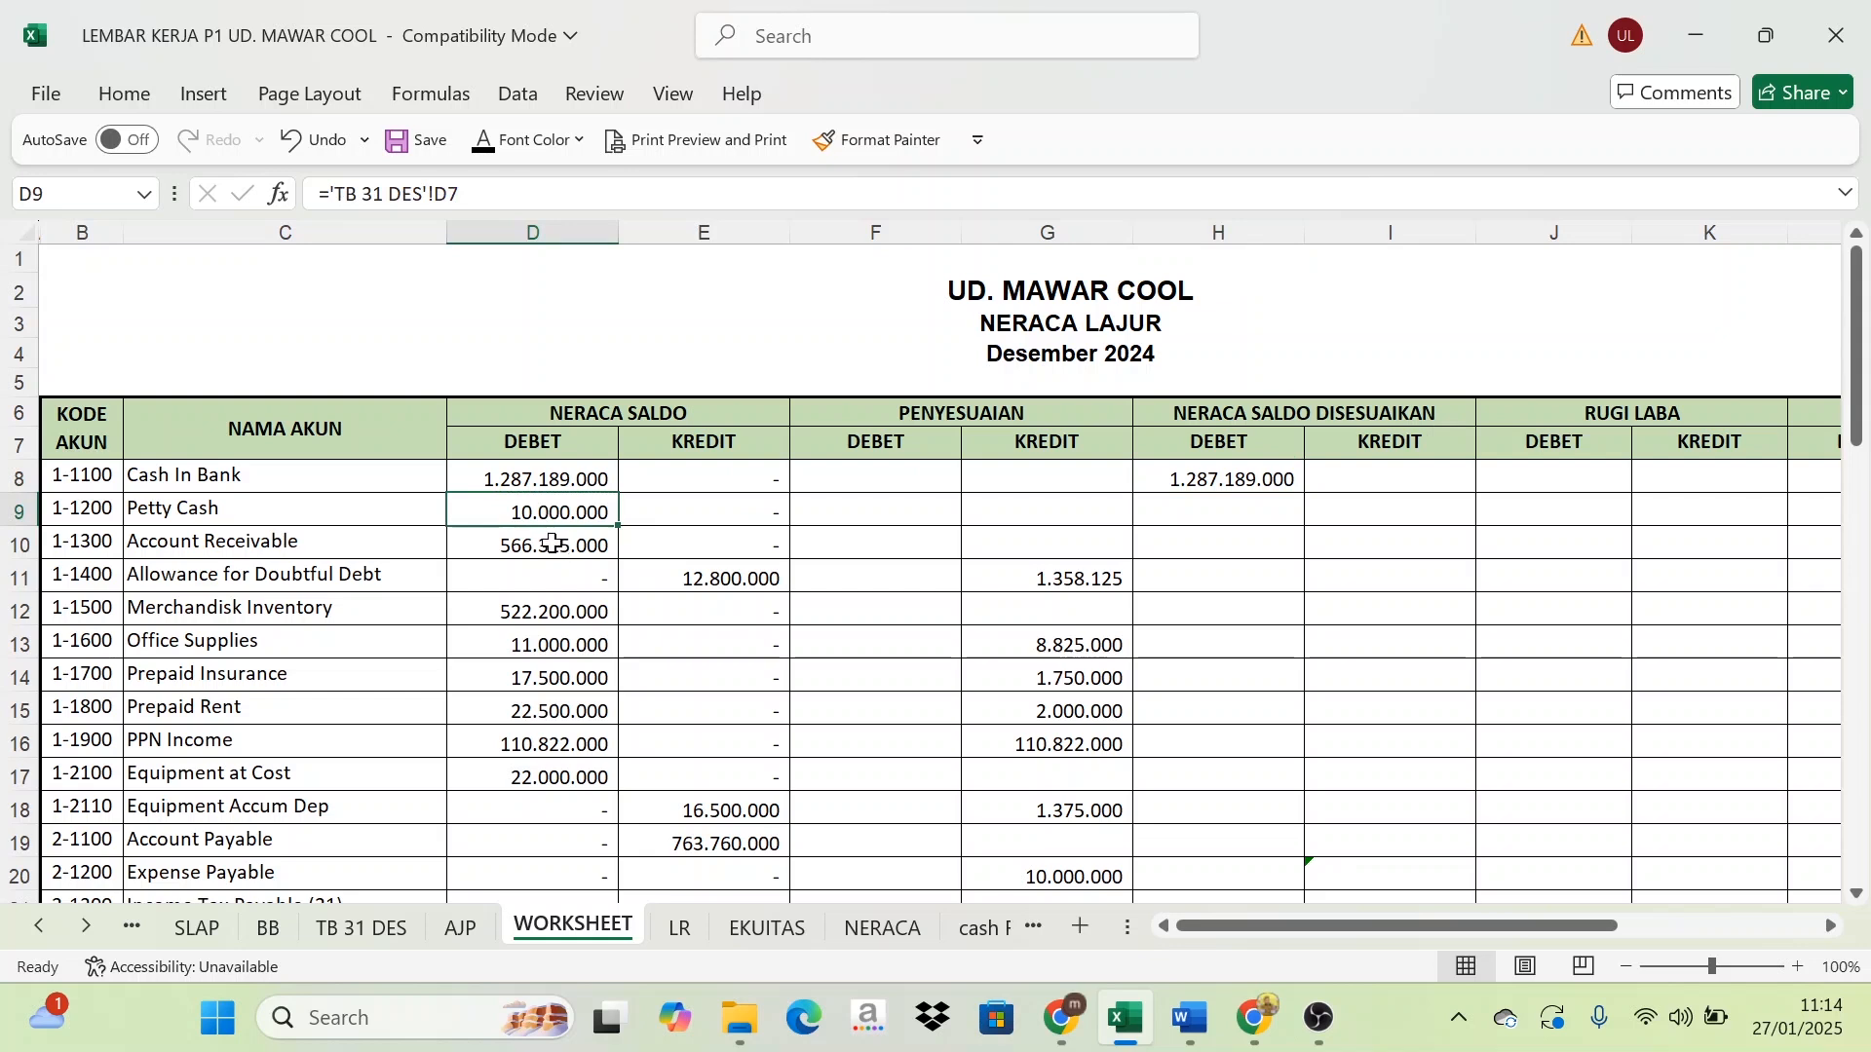
click(551, 548)
drag(882, 480, 1023, 547)
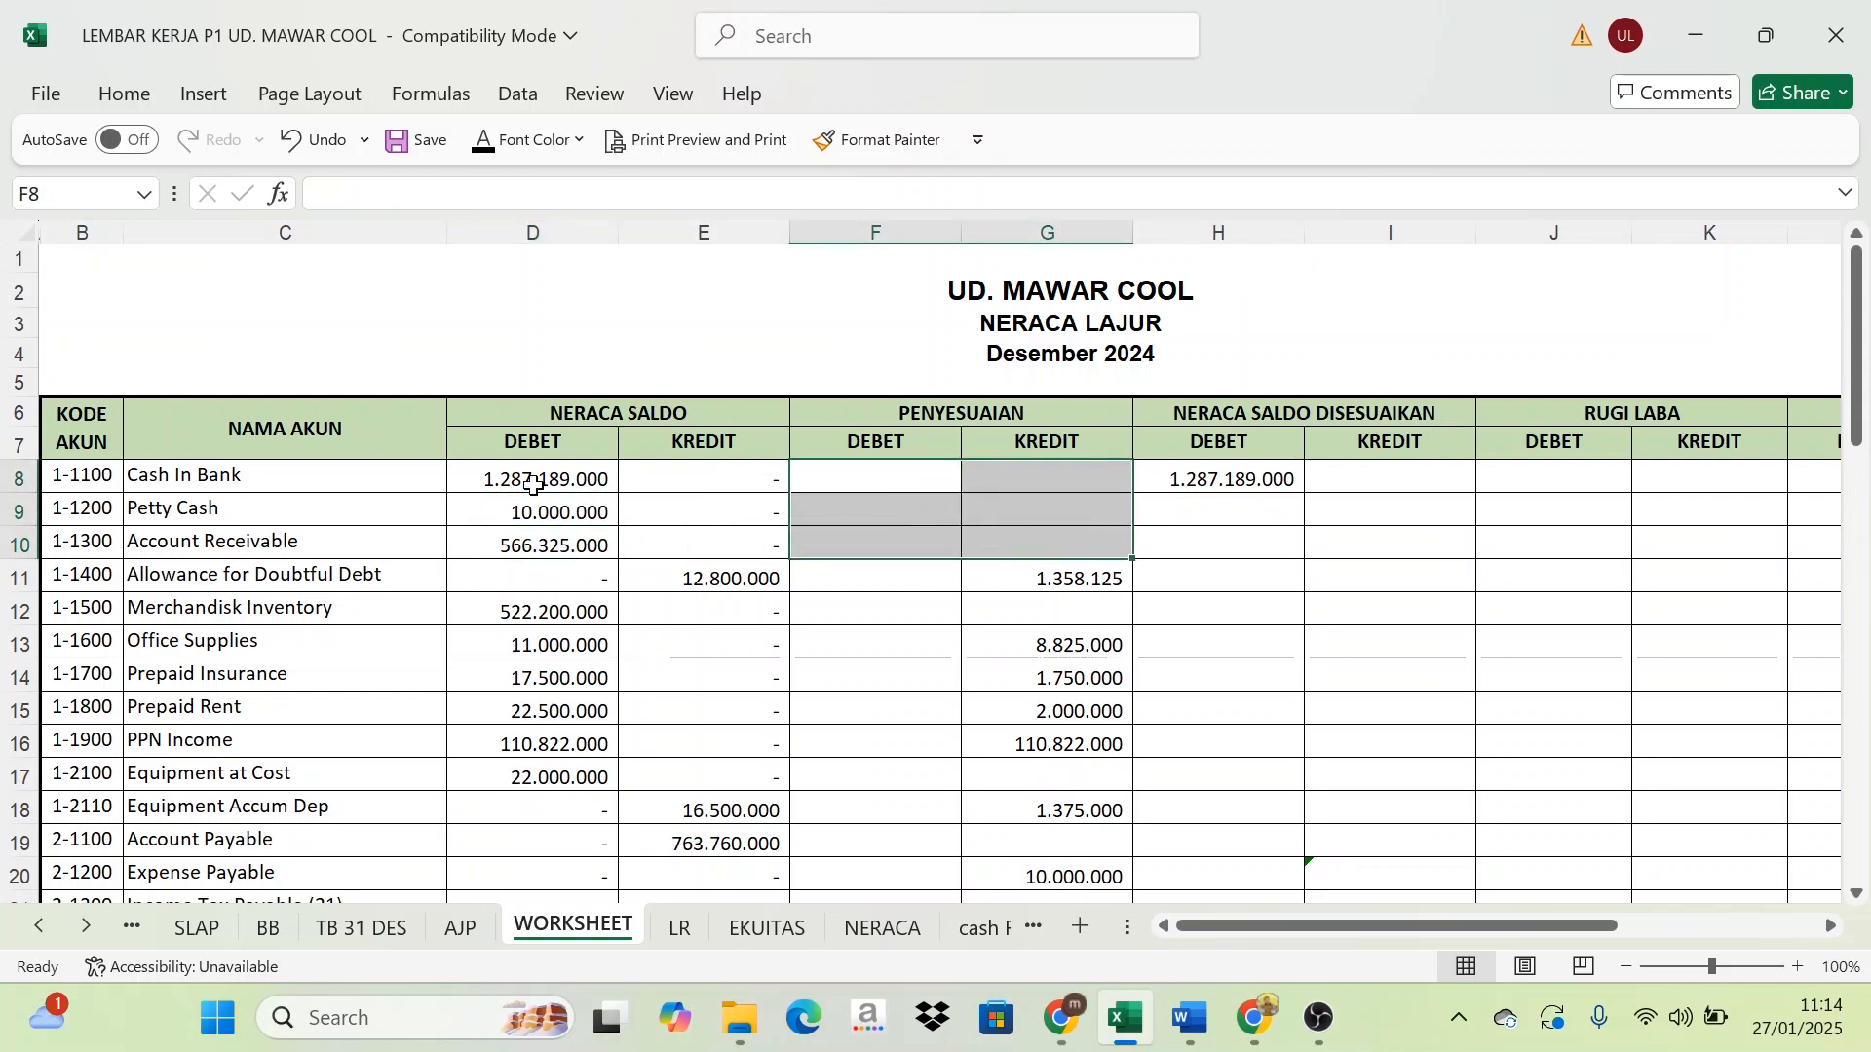
drag(533, 488, 547, 539)
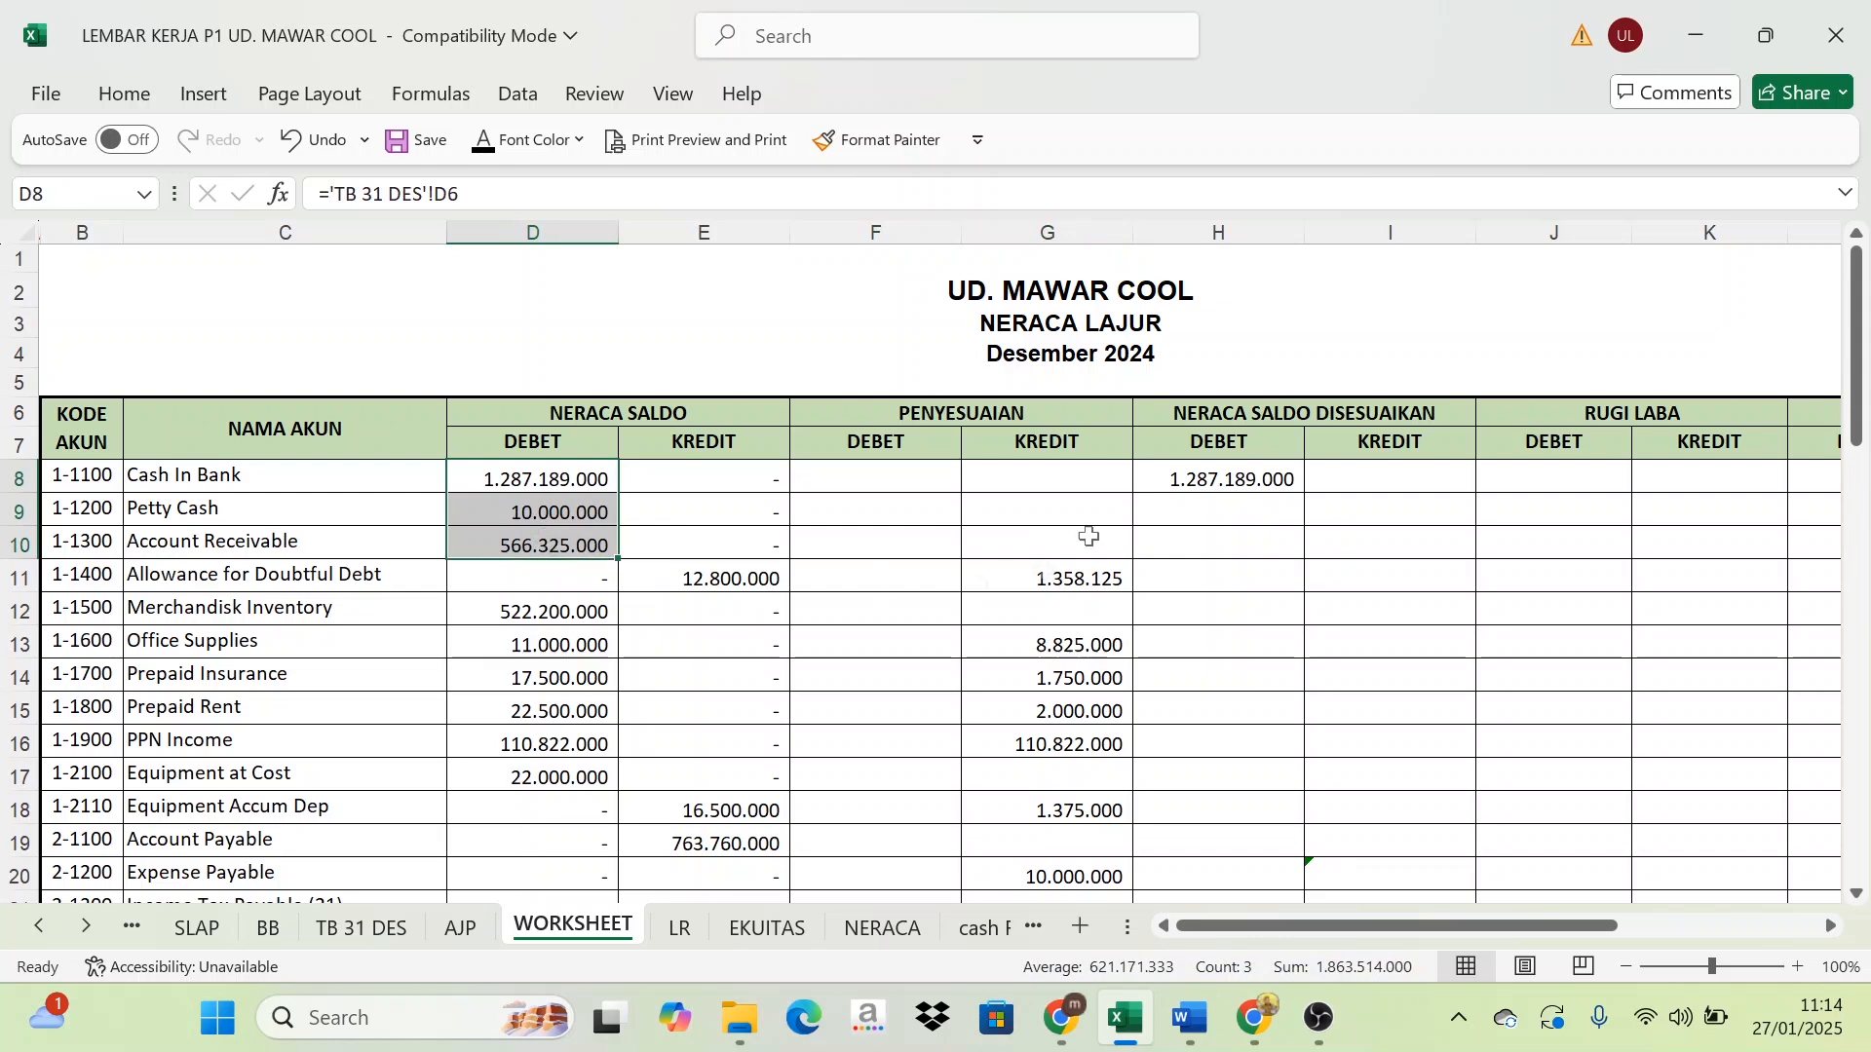
drag(1211, 512, 1207, 540)
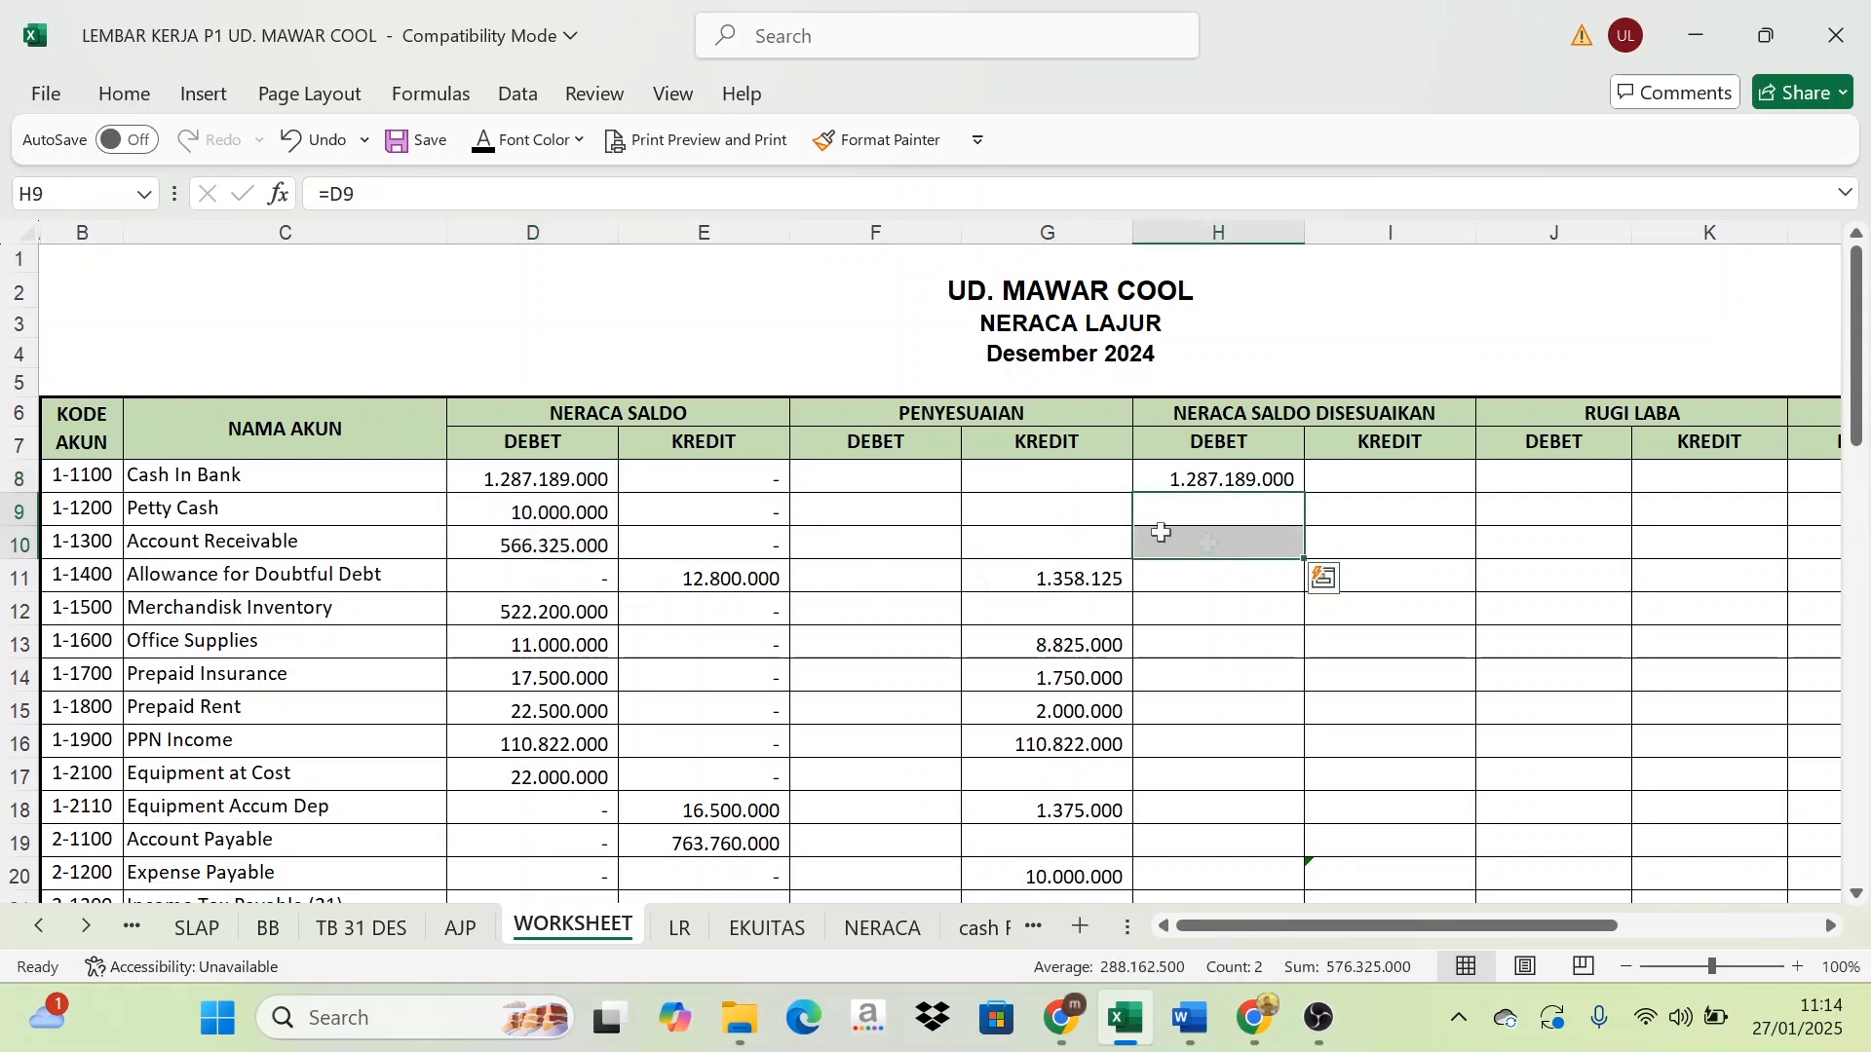
click(482, 141)
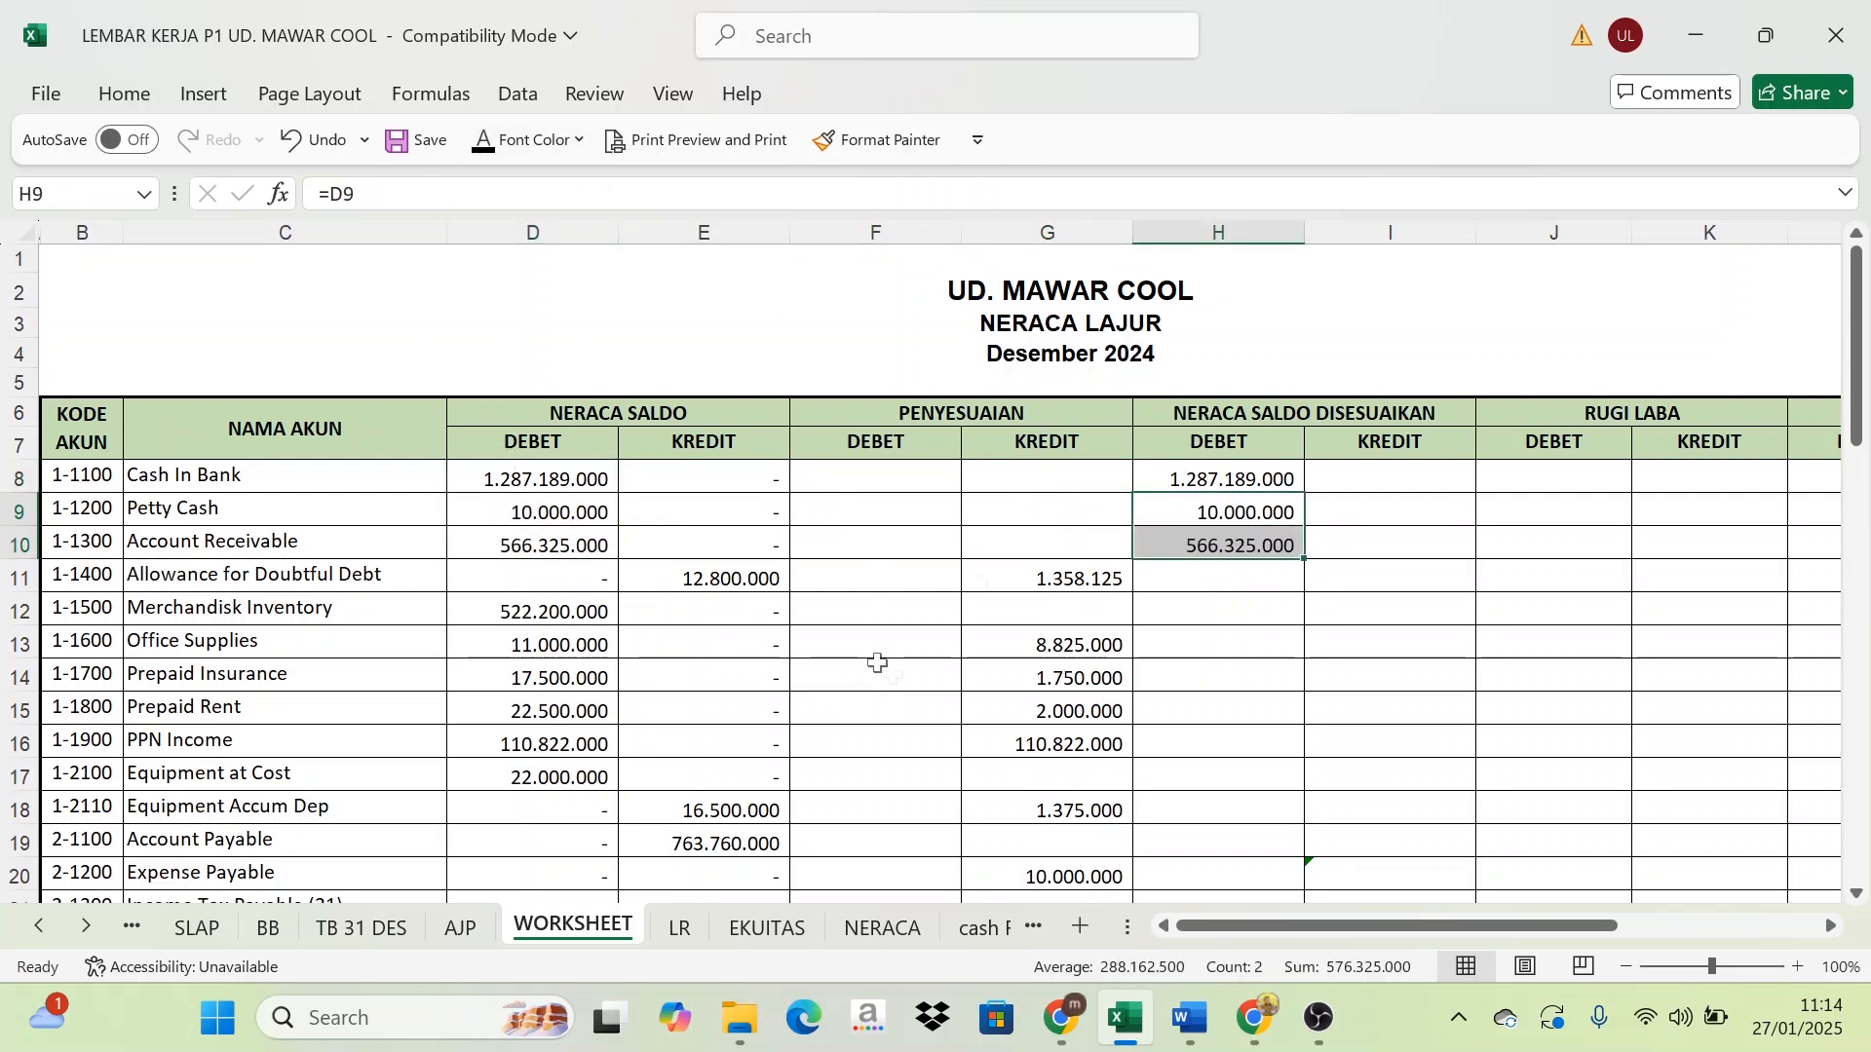
Compare the Allowance for Doubtful Debt credits in E11 and G11, and apply the Automatic font color to its Neraca Saldo Disesuaikan credit in I11
click(716, 581)
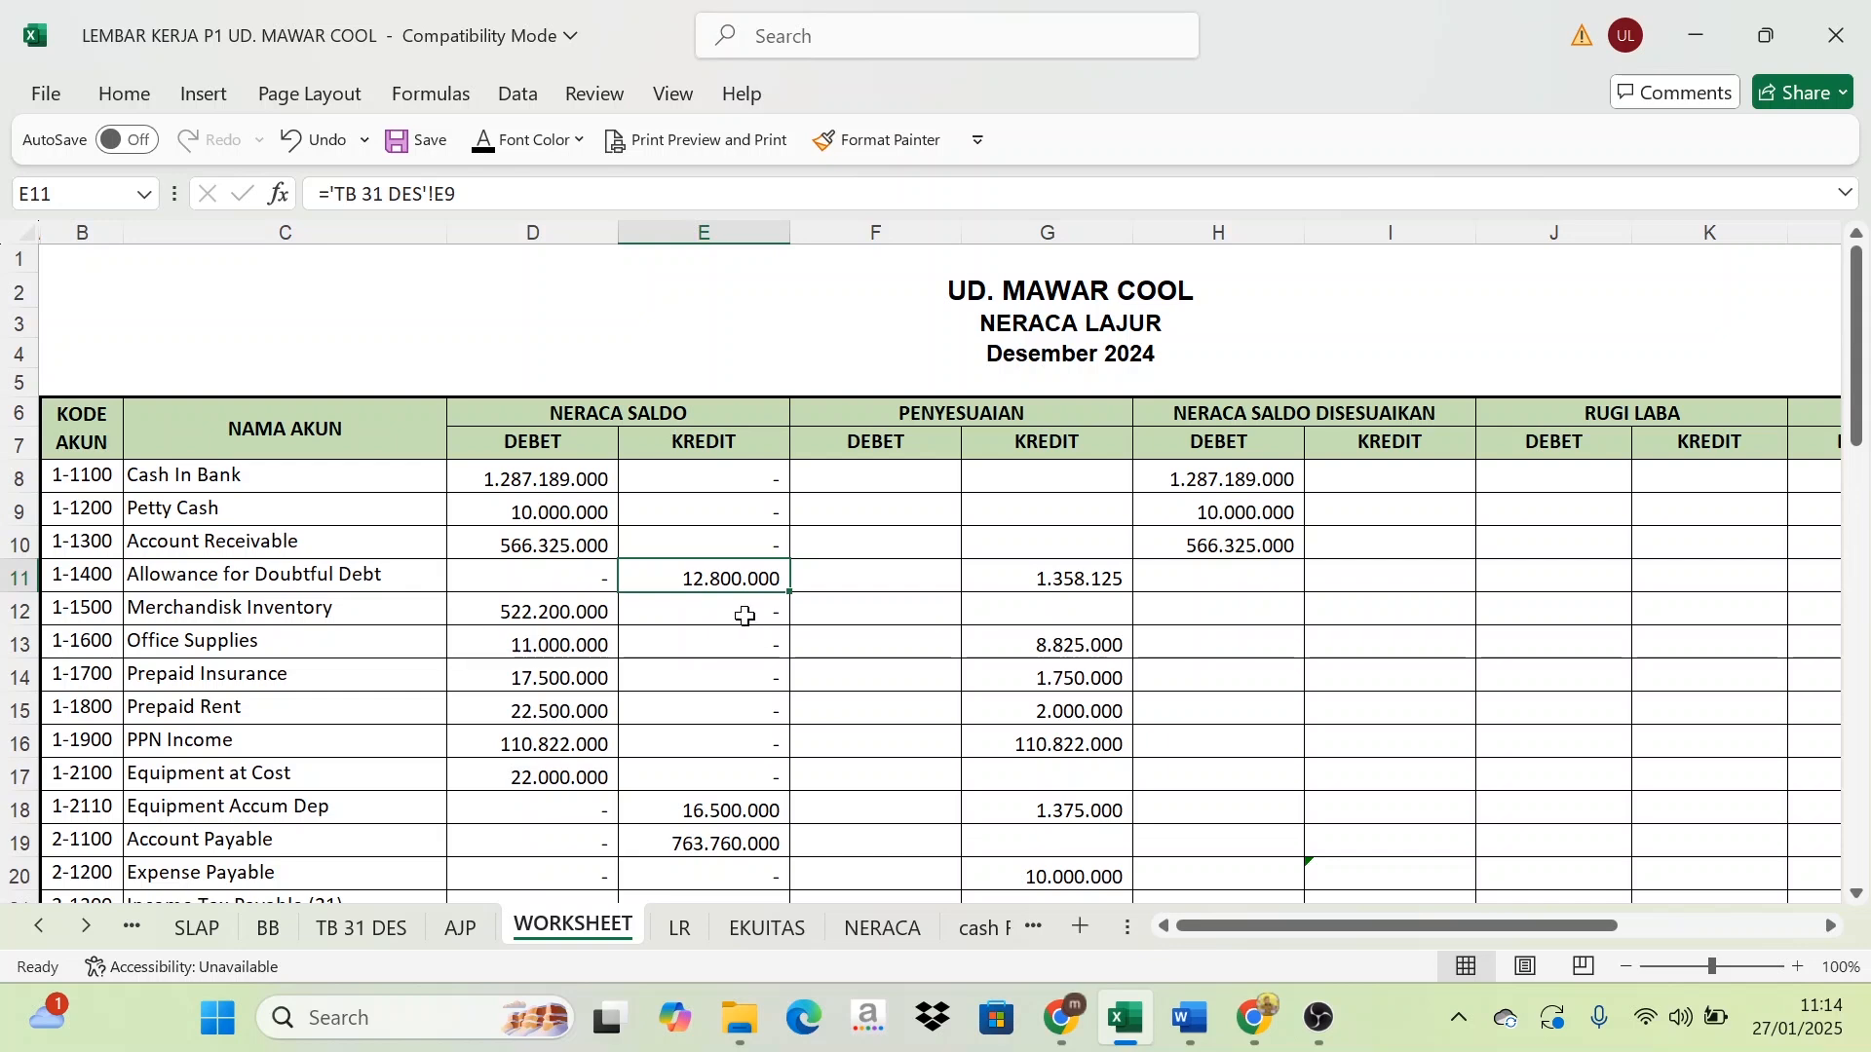
click(991, 412)
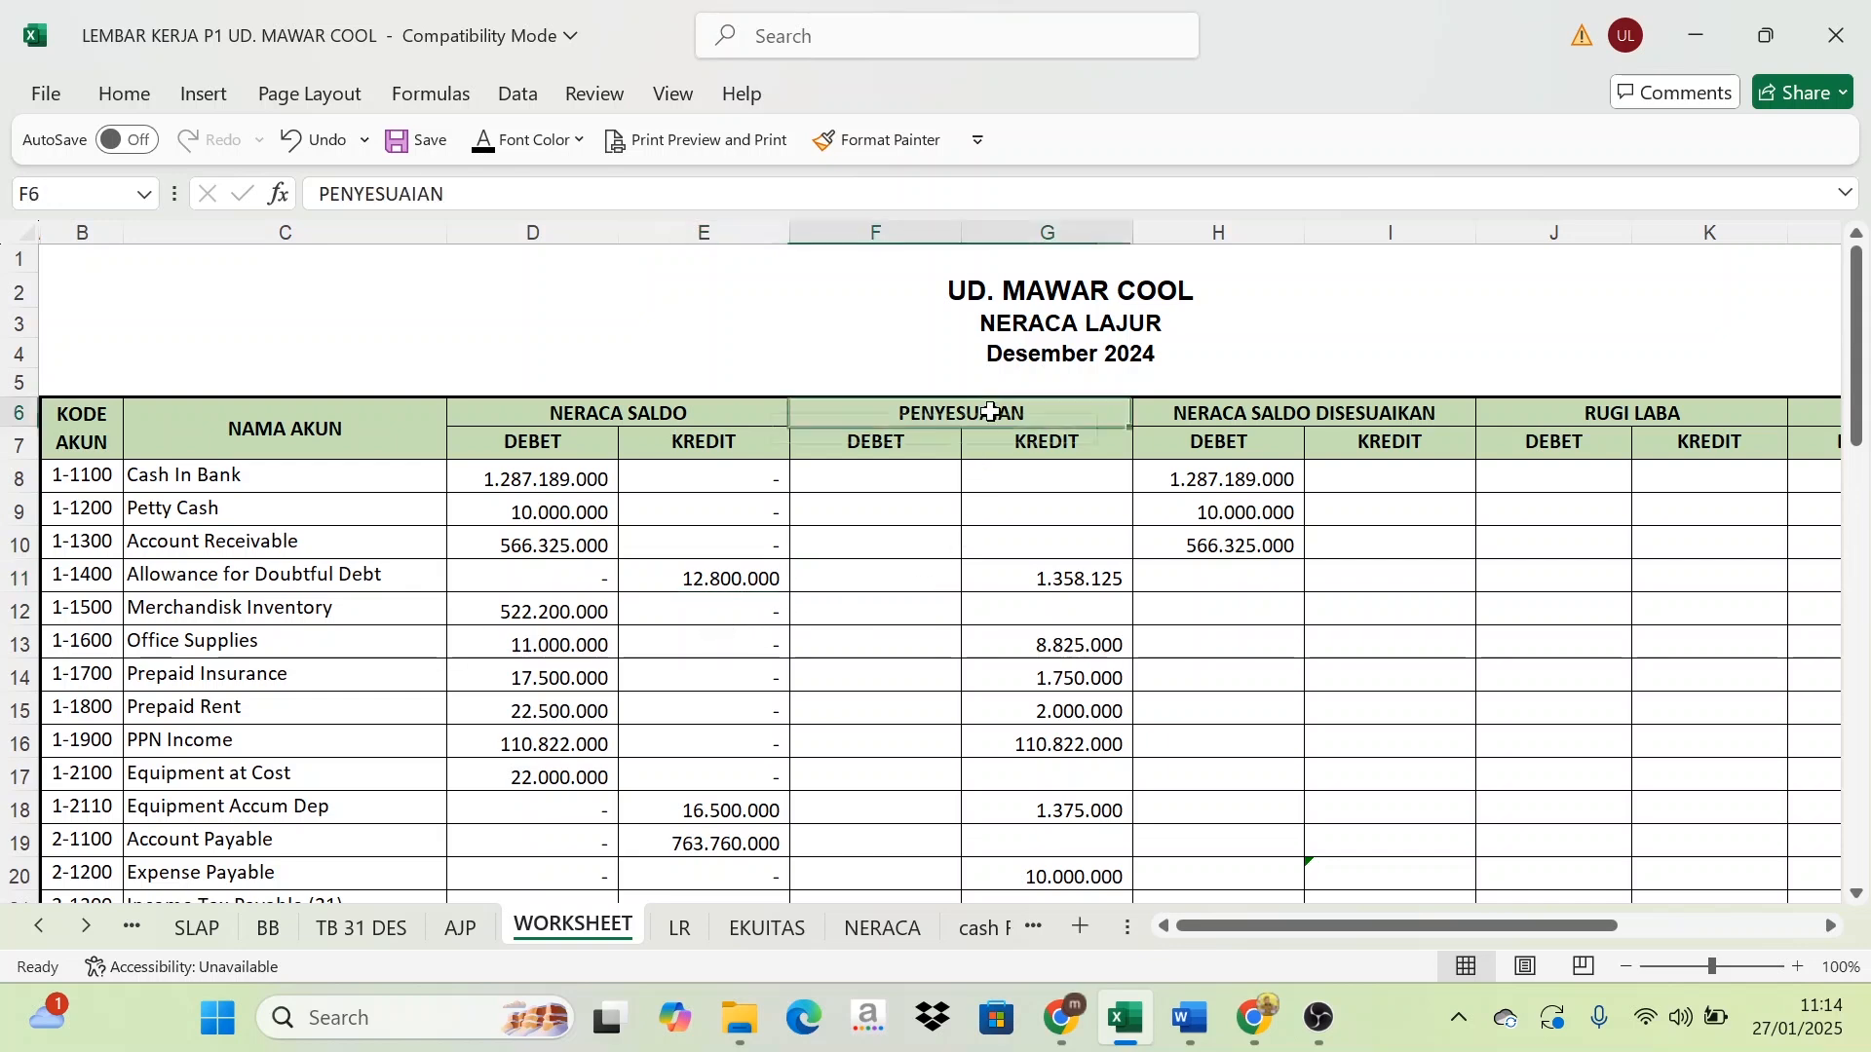
click(1063, 588)
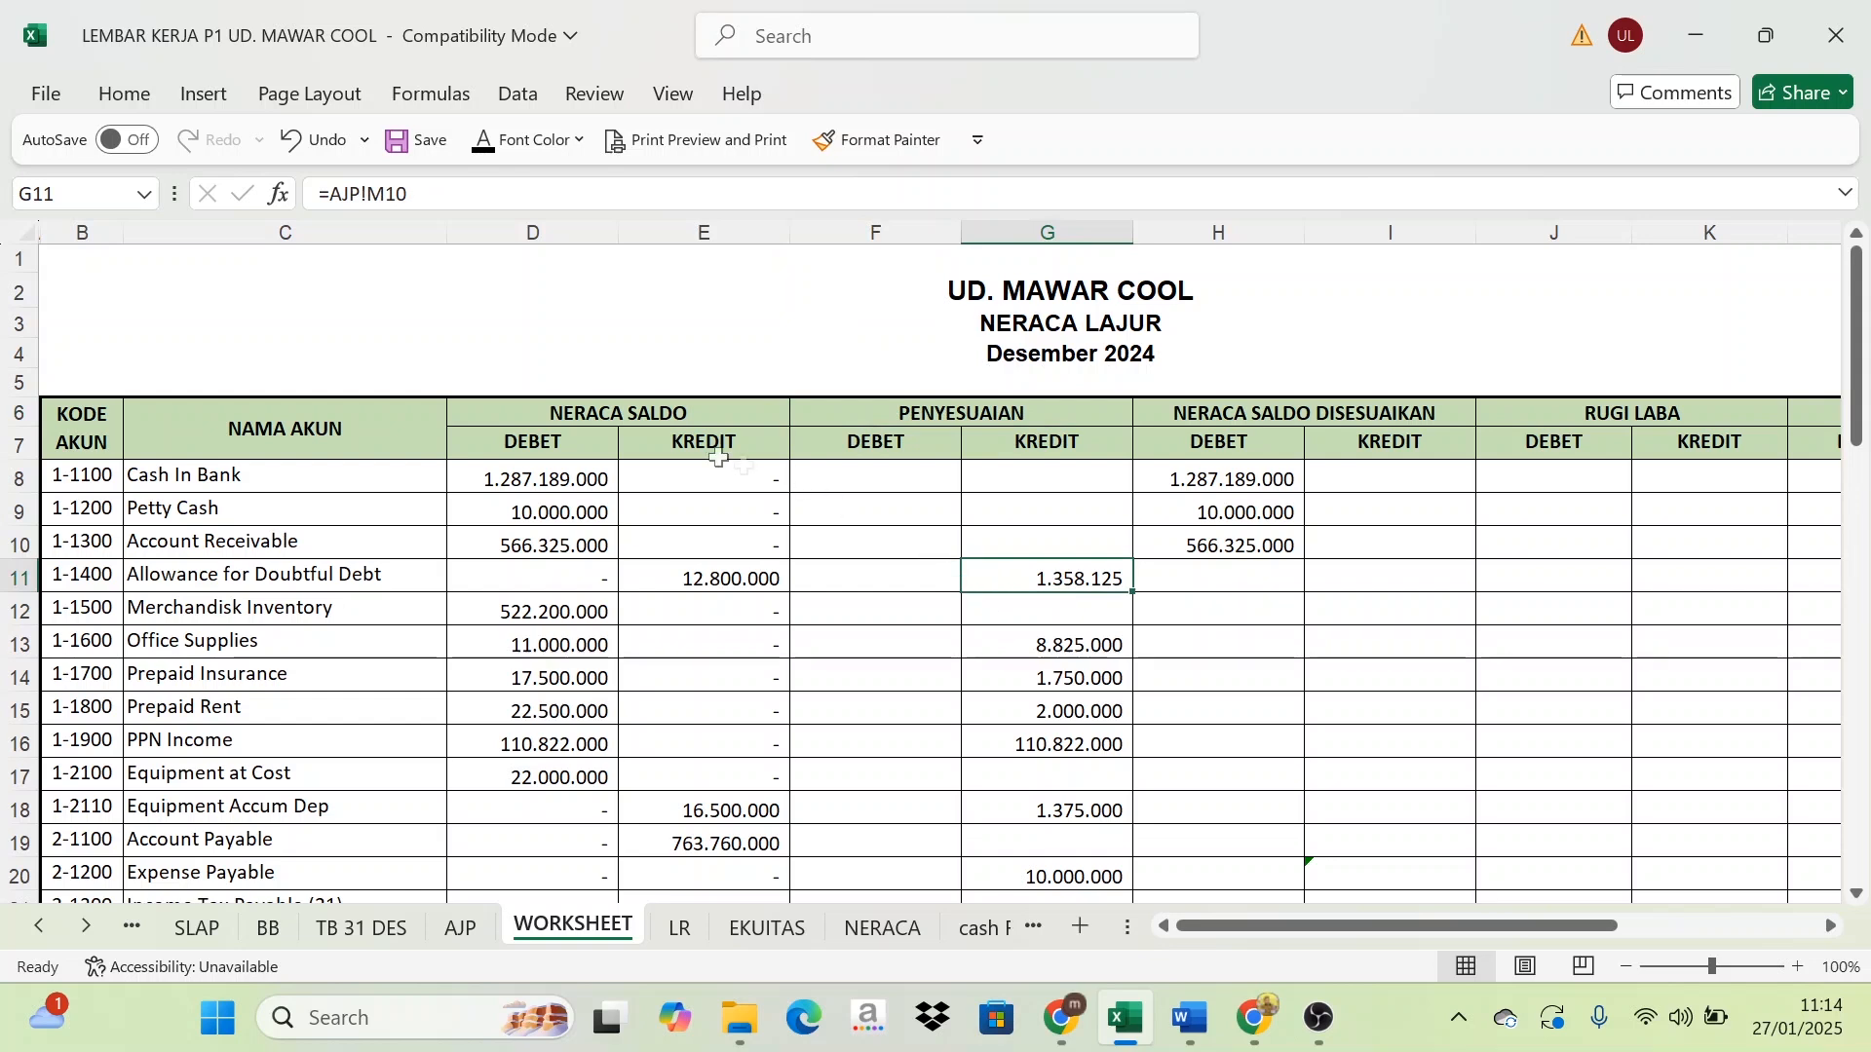
click(726, 579)
click(935, 409)
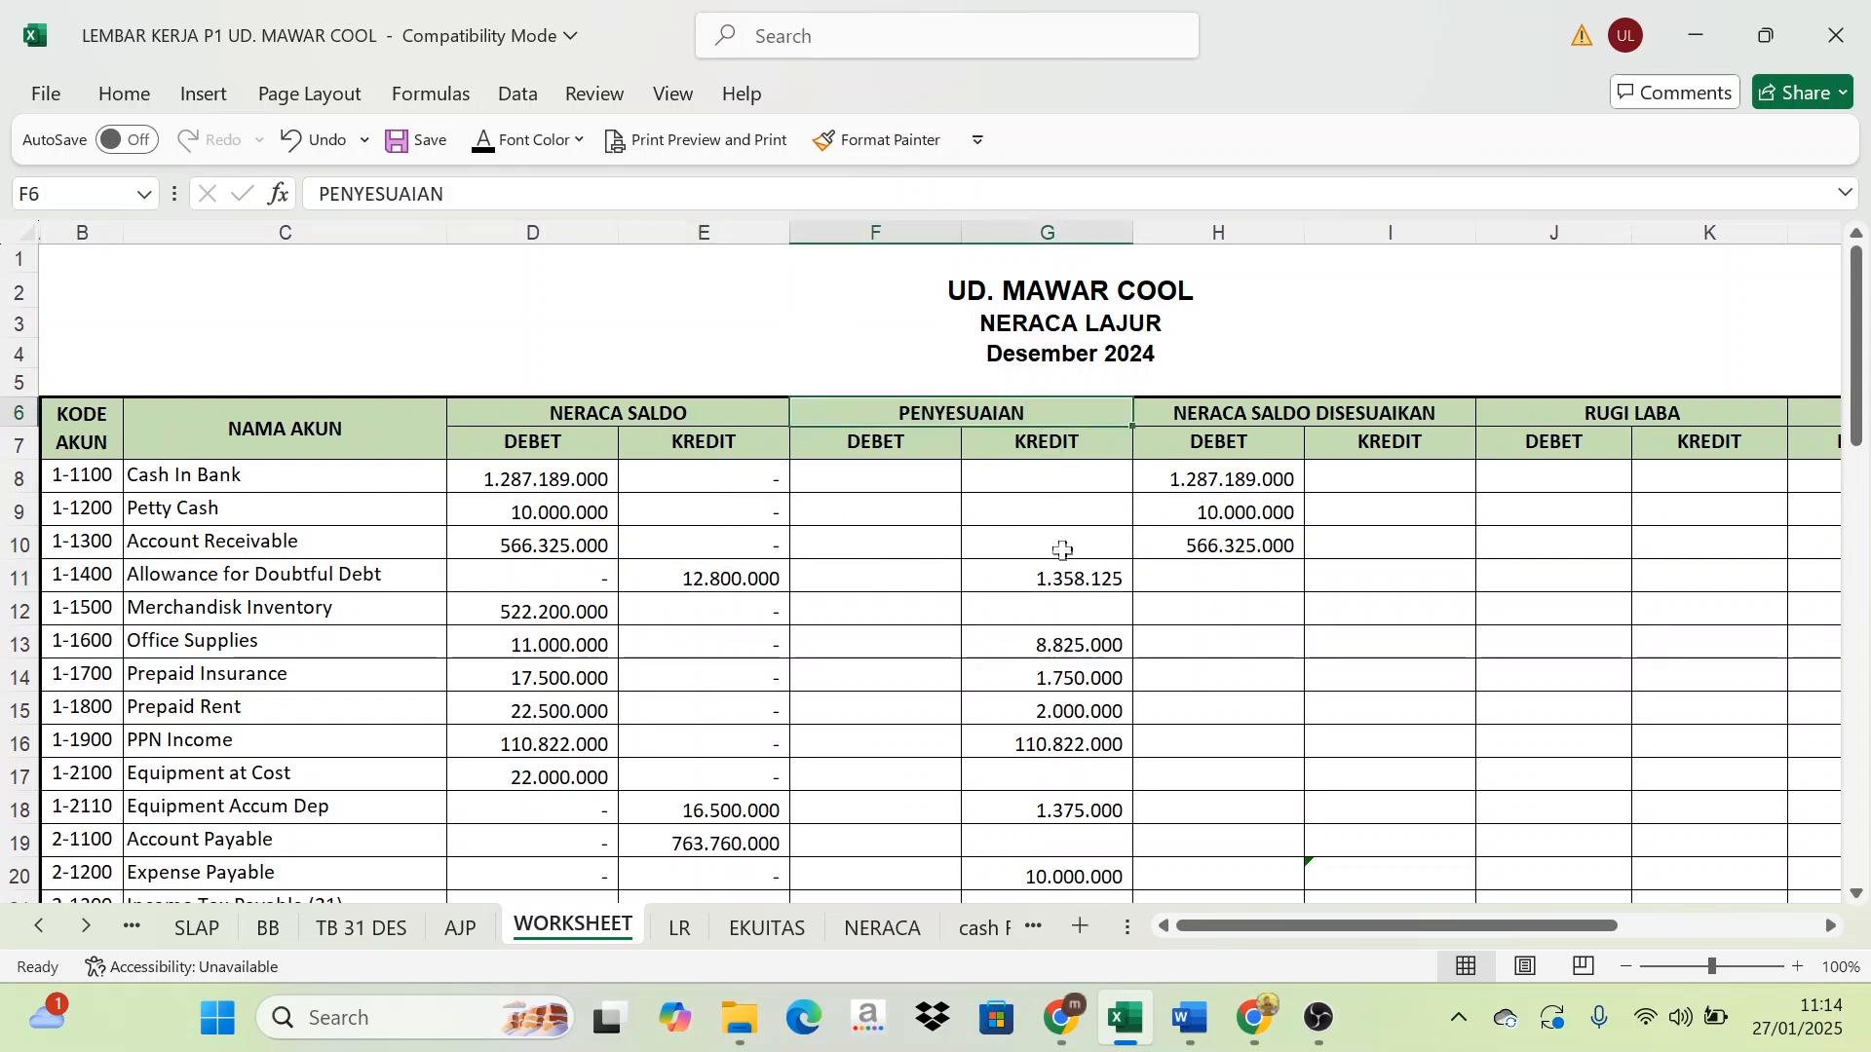
click(1065, 579)
click(693, 577)
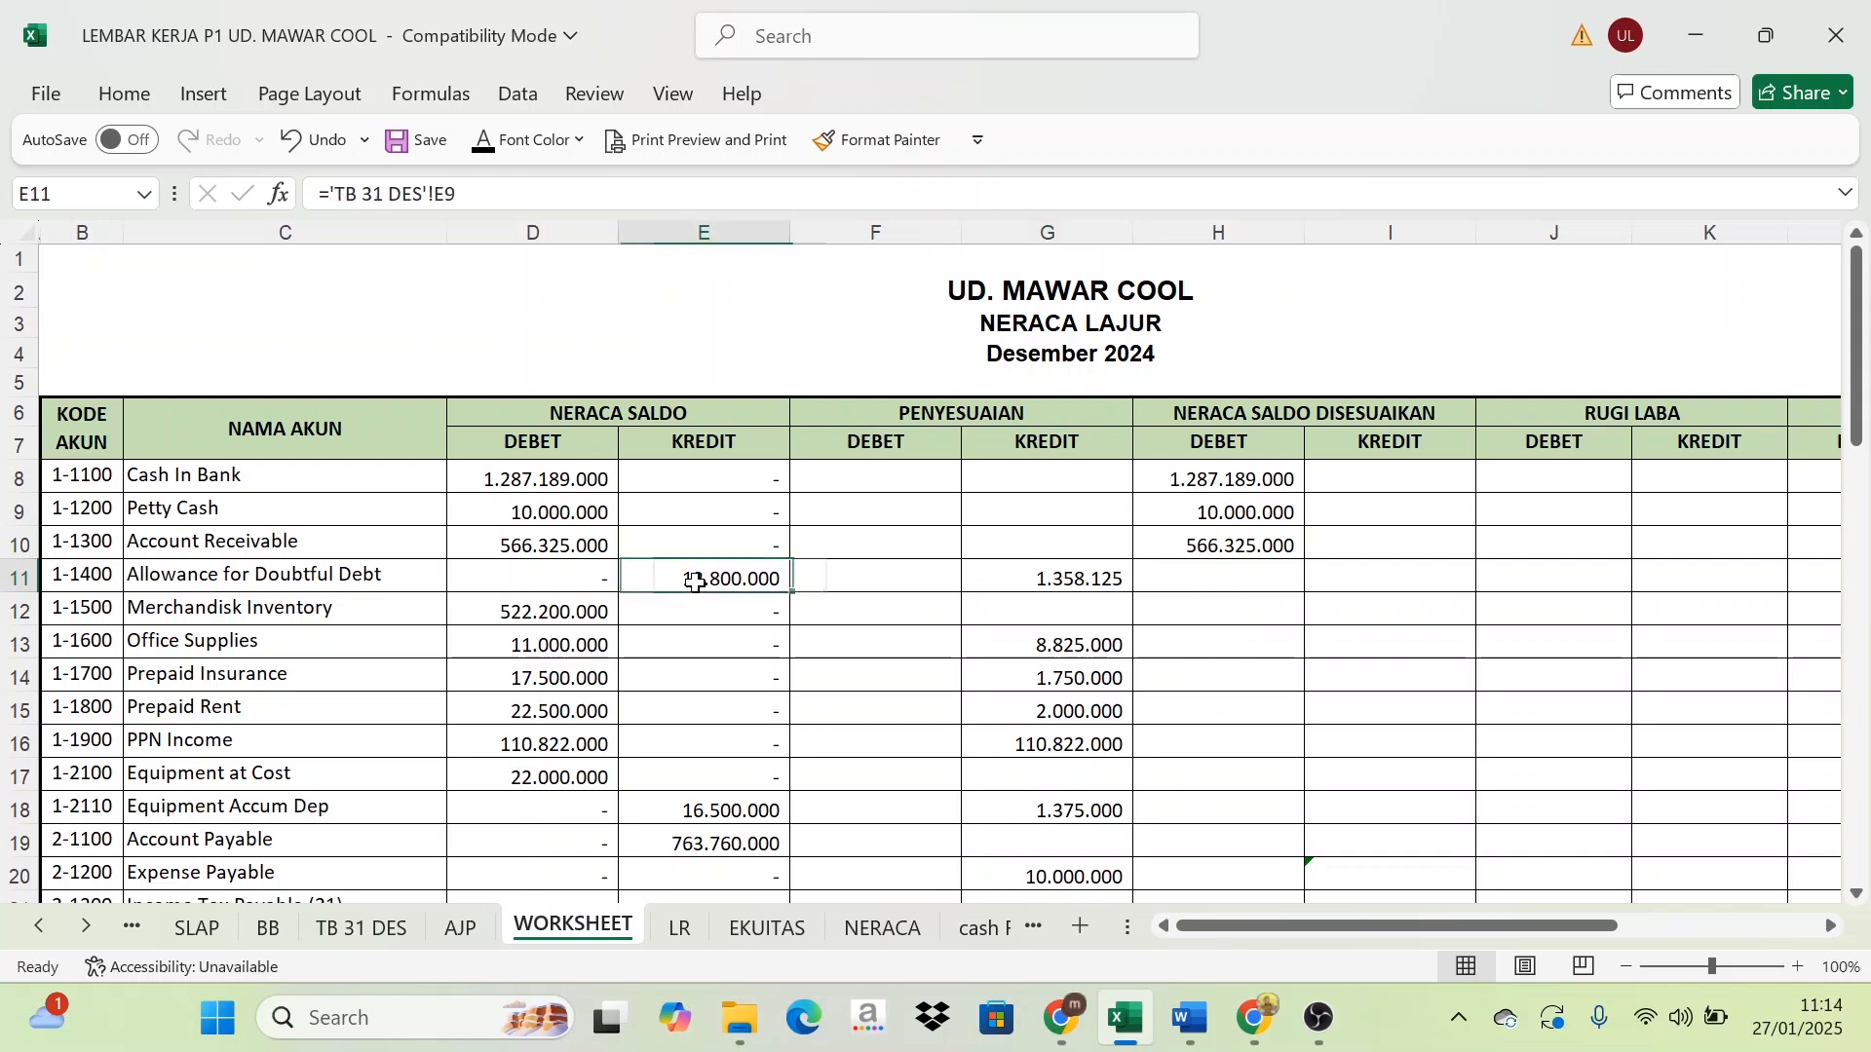
click(1024, 585)
drag(735, 581, 1081, 585)
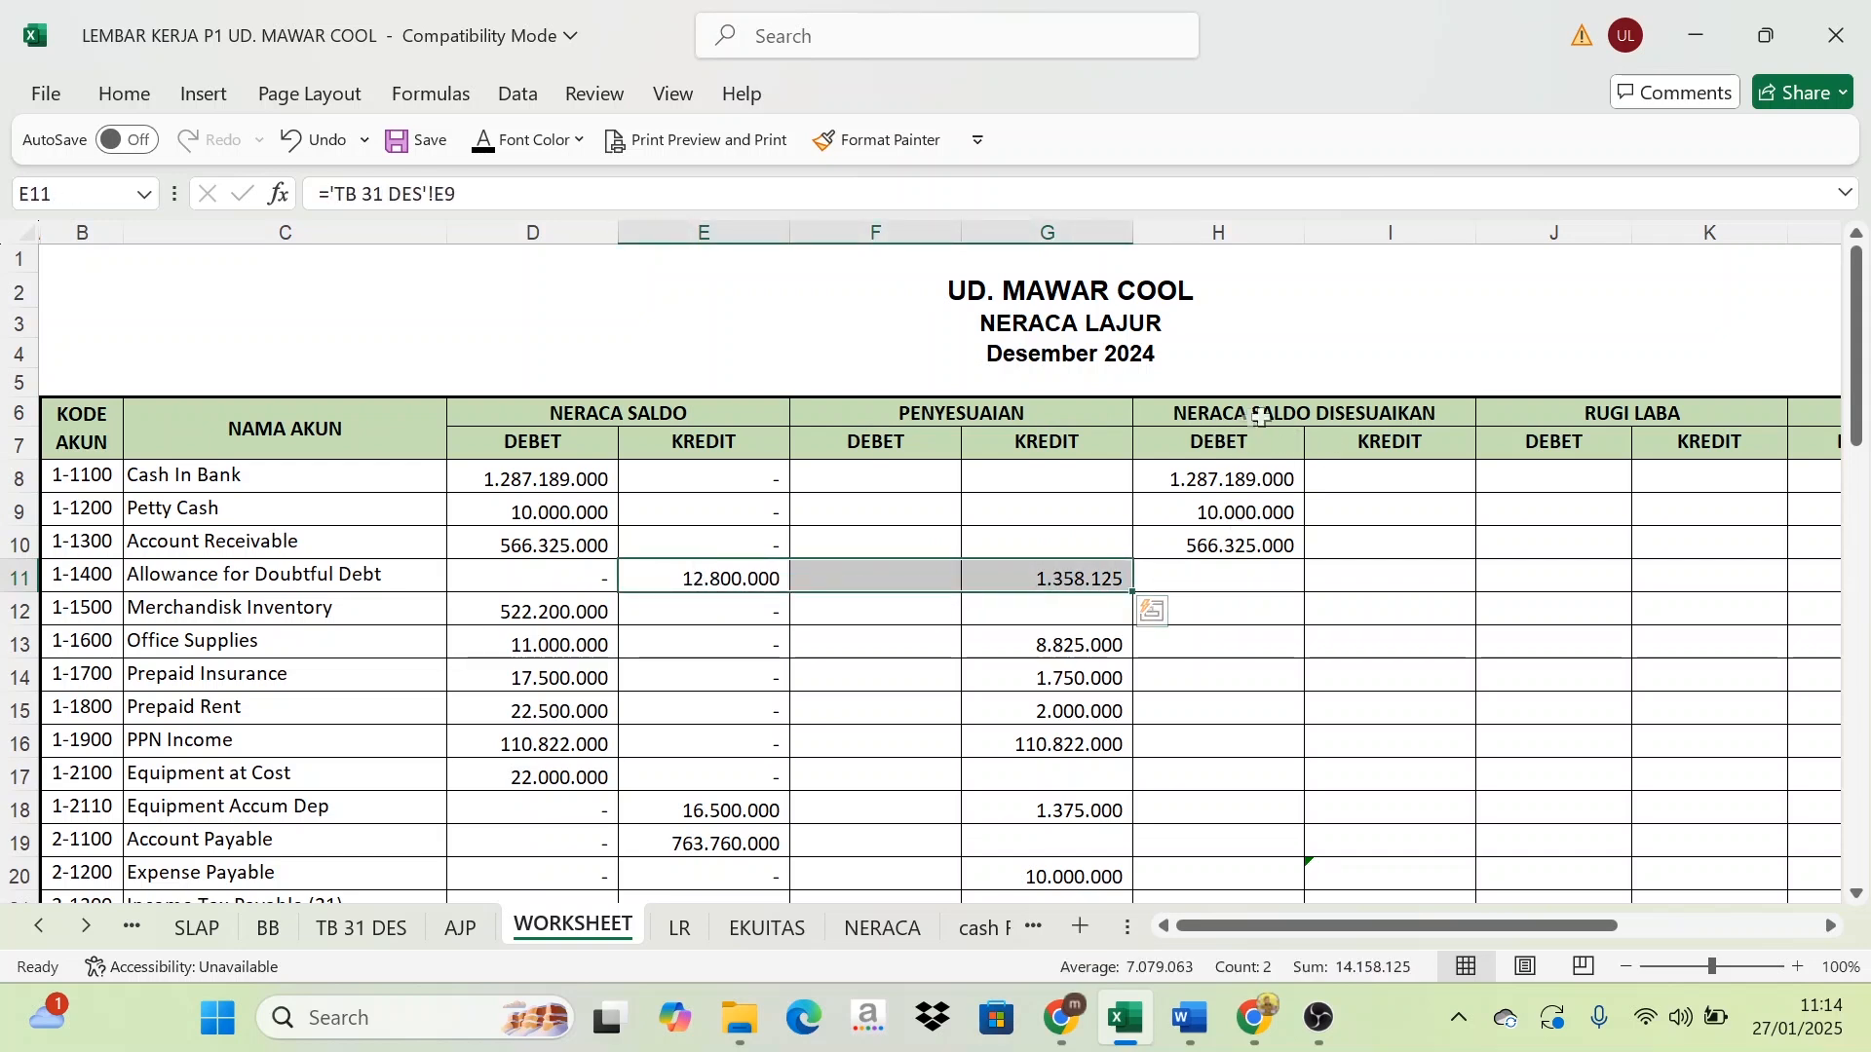
click(1399, 582)
click(483, 139)
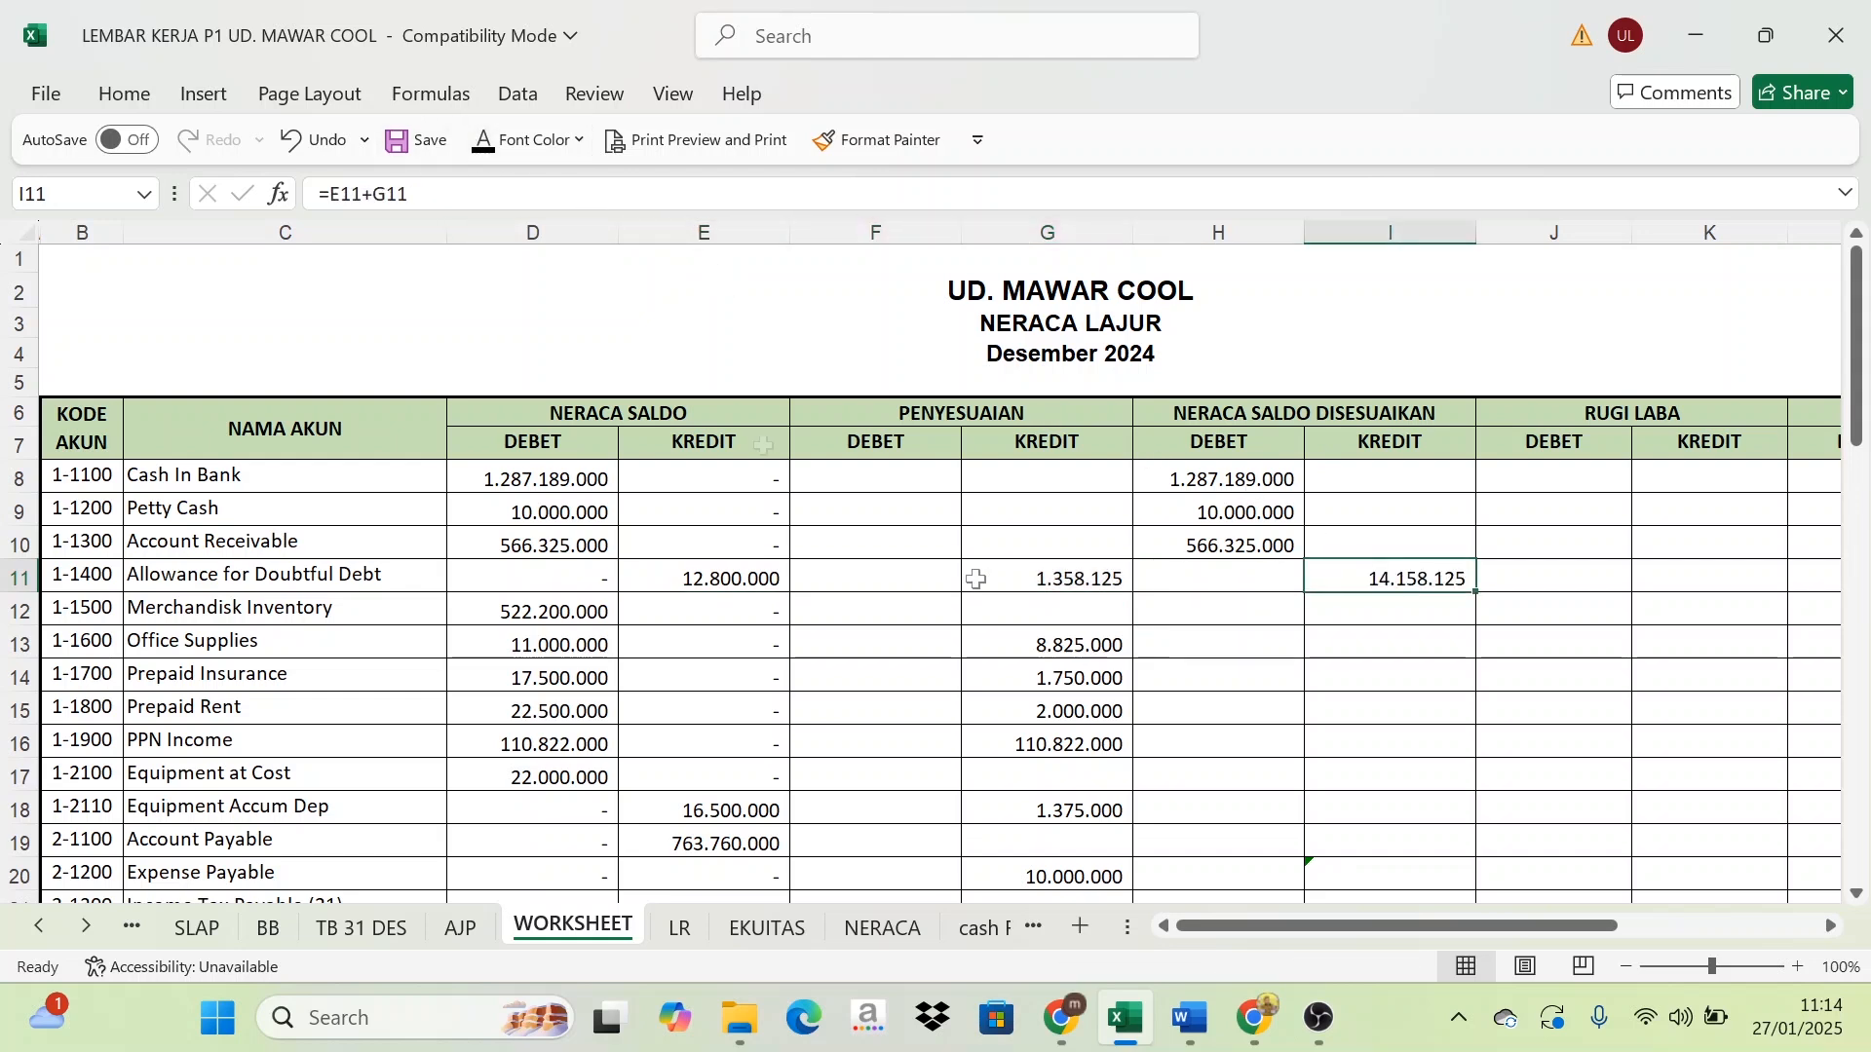
click(707, 582)
click(1049, 585)
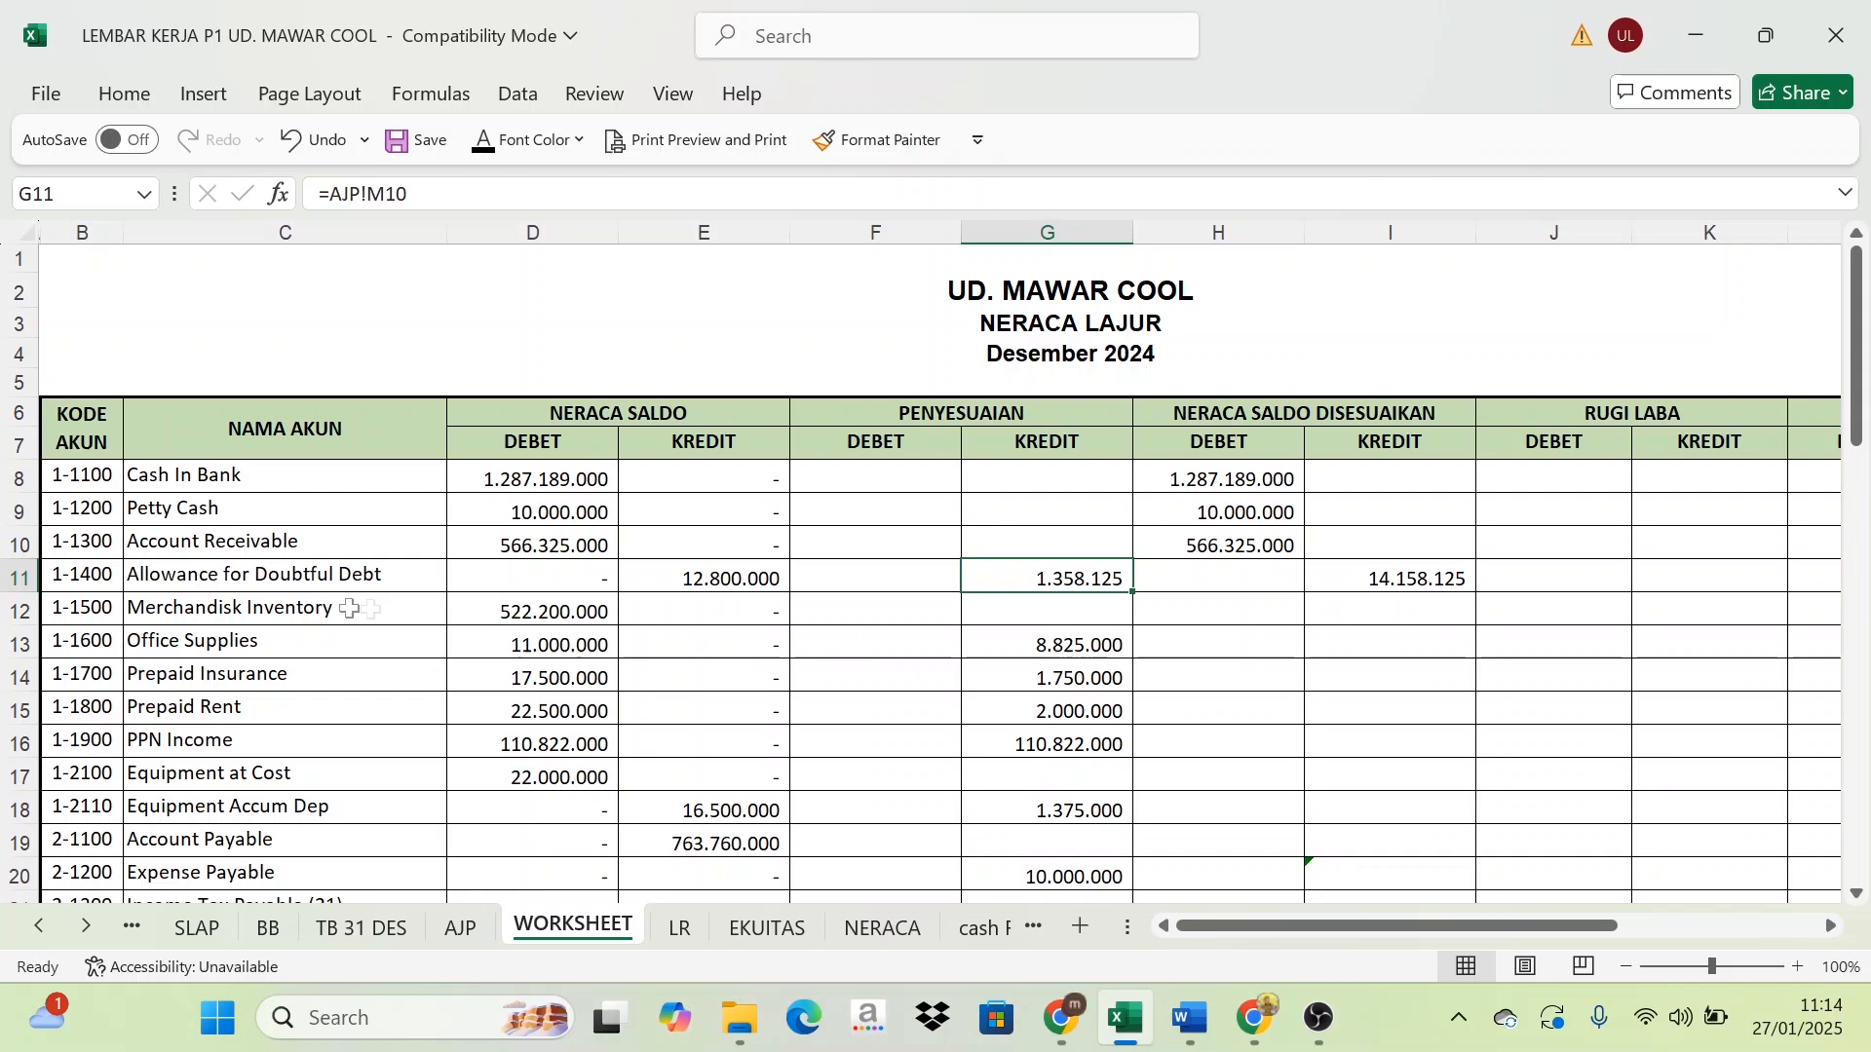
Apply the Automatic font color to the Neraca Saldo Disesuaikan debits of Merchandisk Inventory and Office Supplies, cells H12:H13
click(1210, 621)
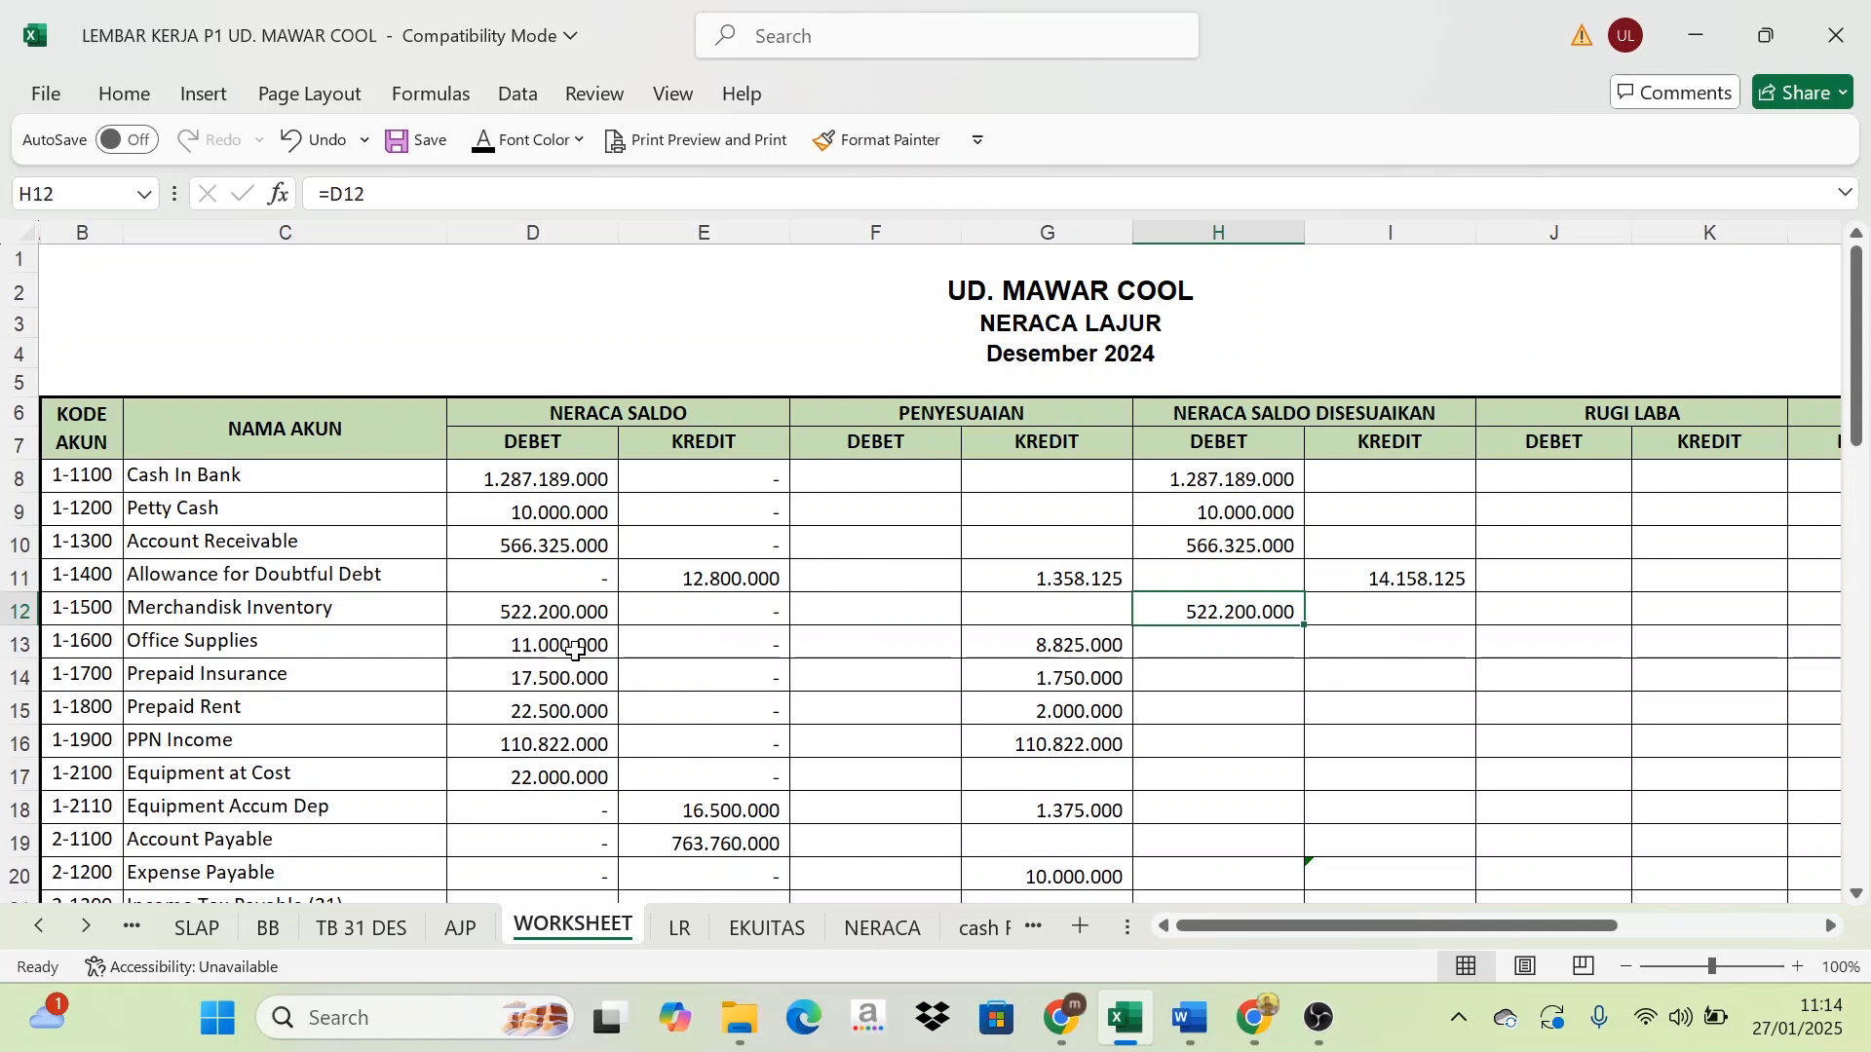
drag(575, 651, 1023, 648)
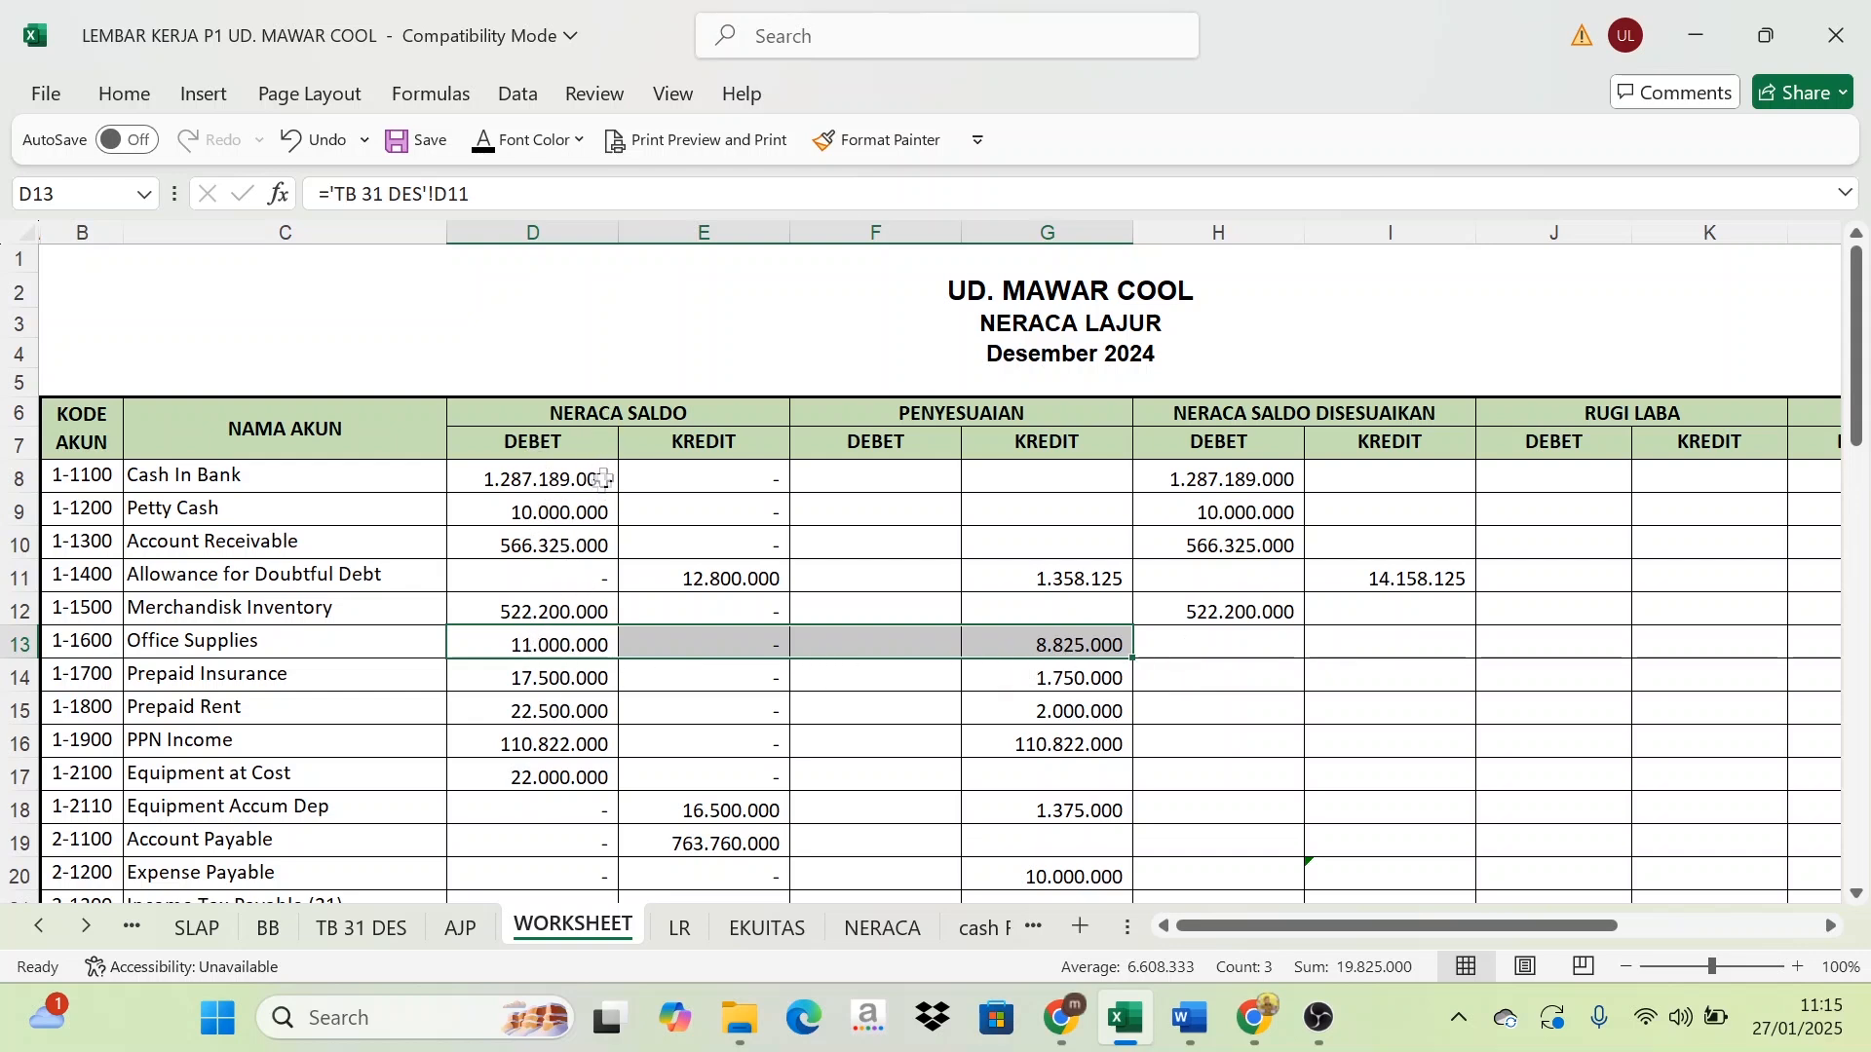
click(1226, 645)
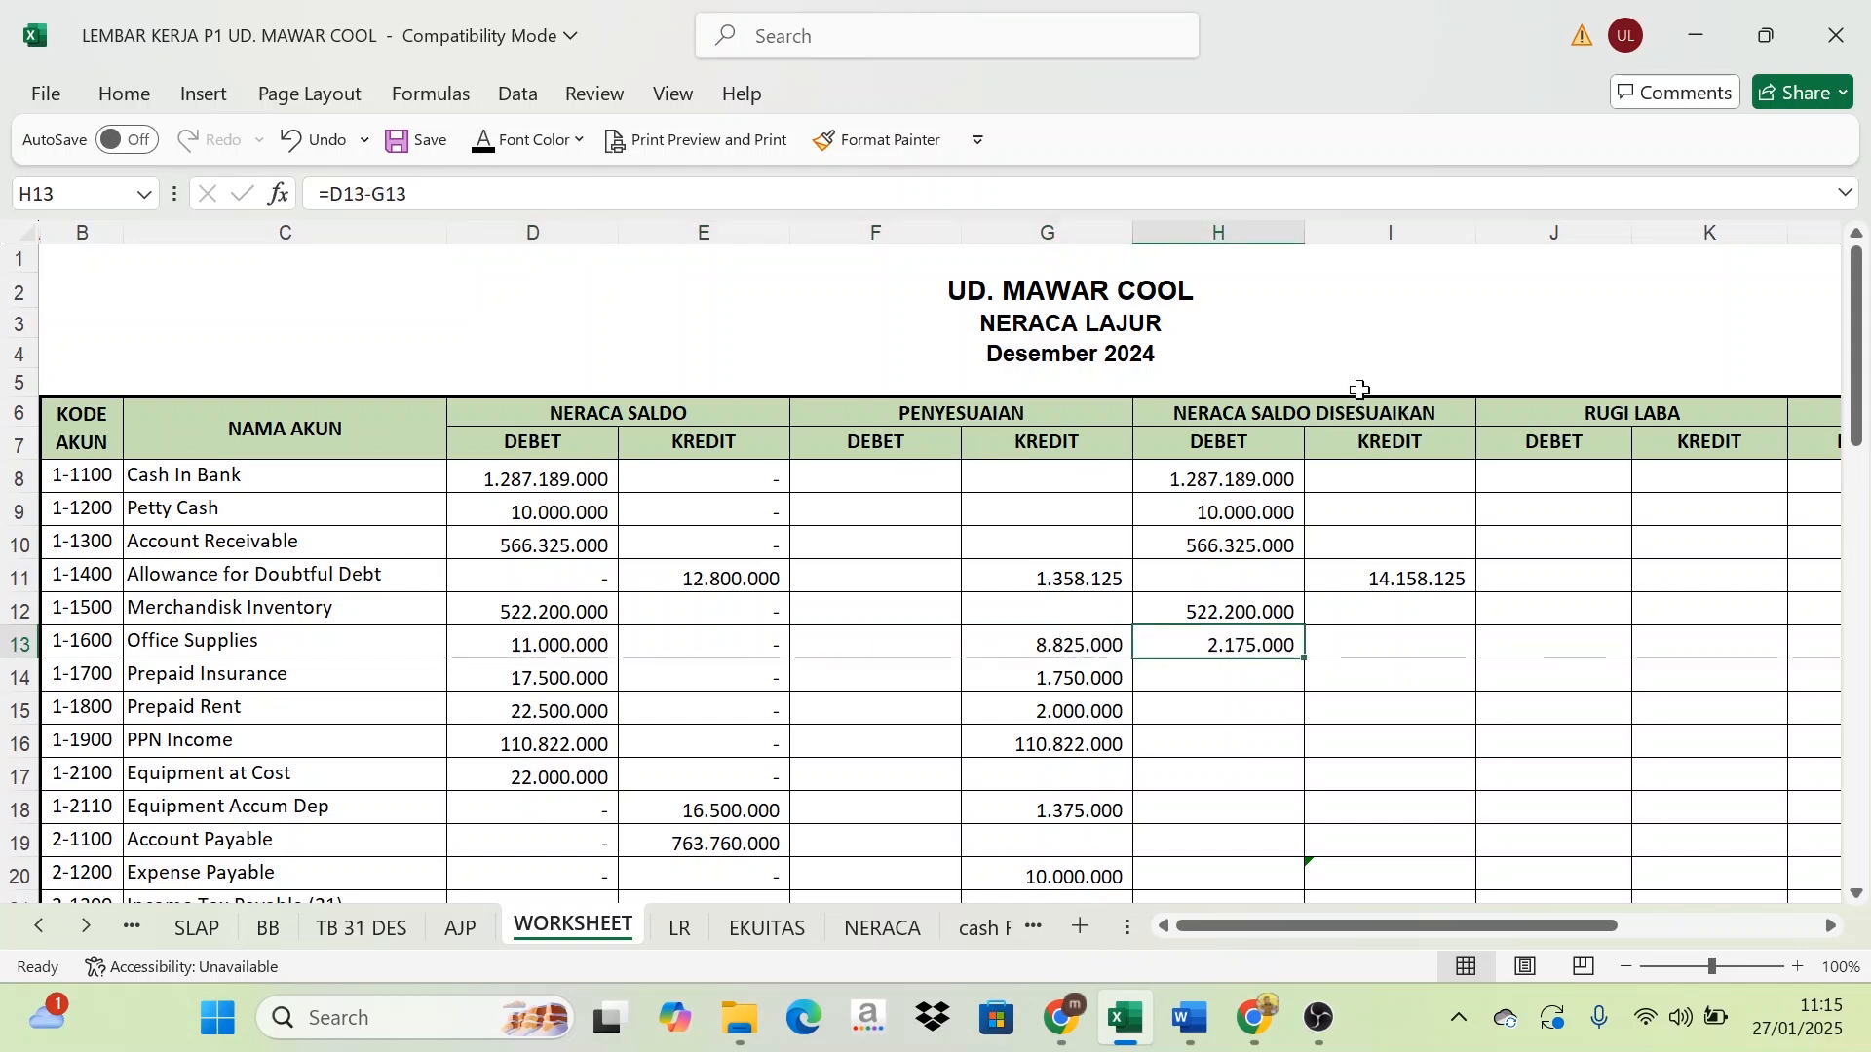
click(542, 651)
click(1052, 639)
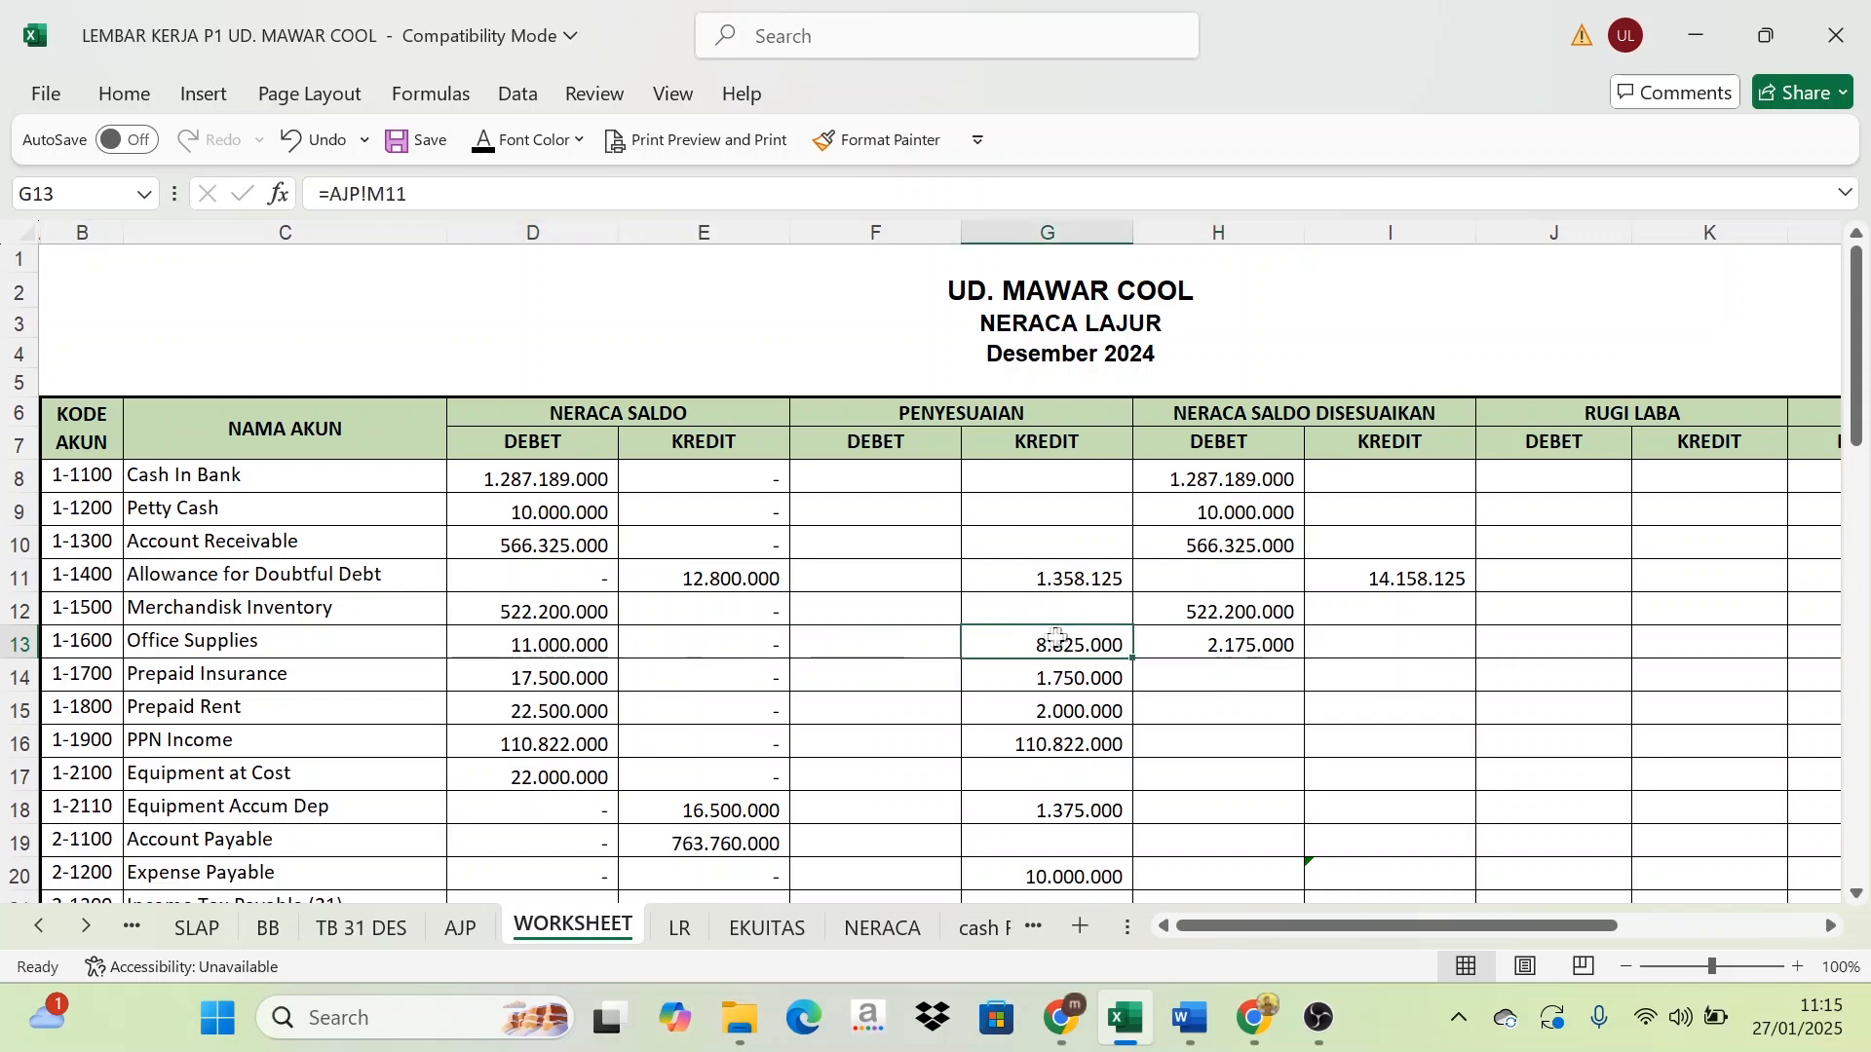
click(1246, 649)
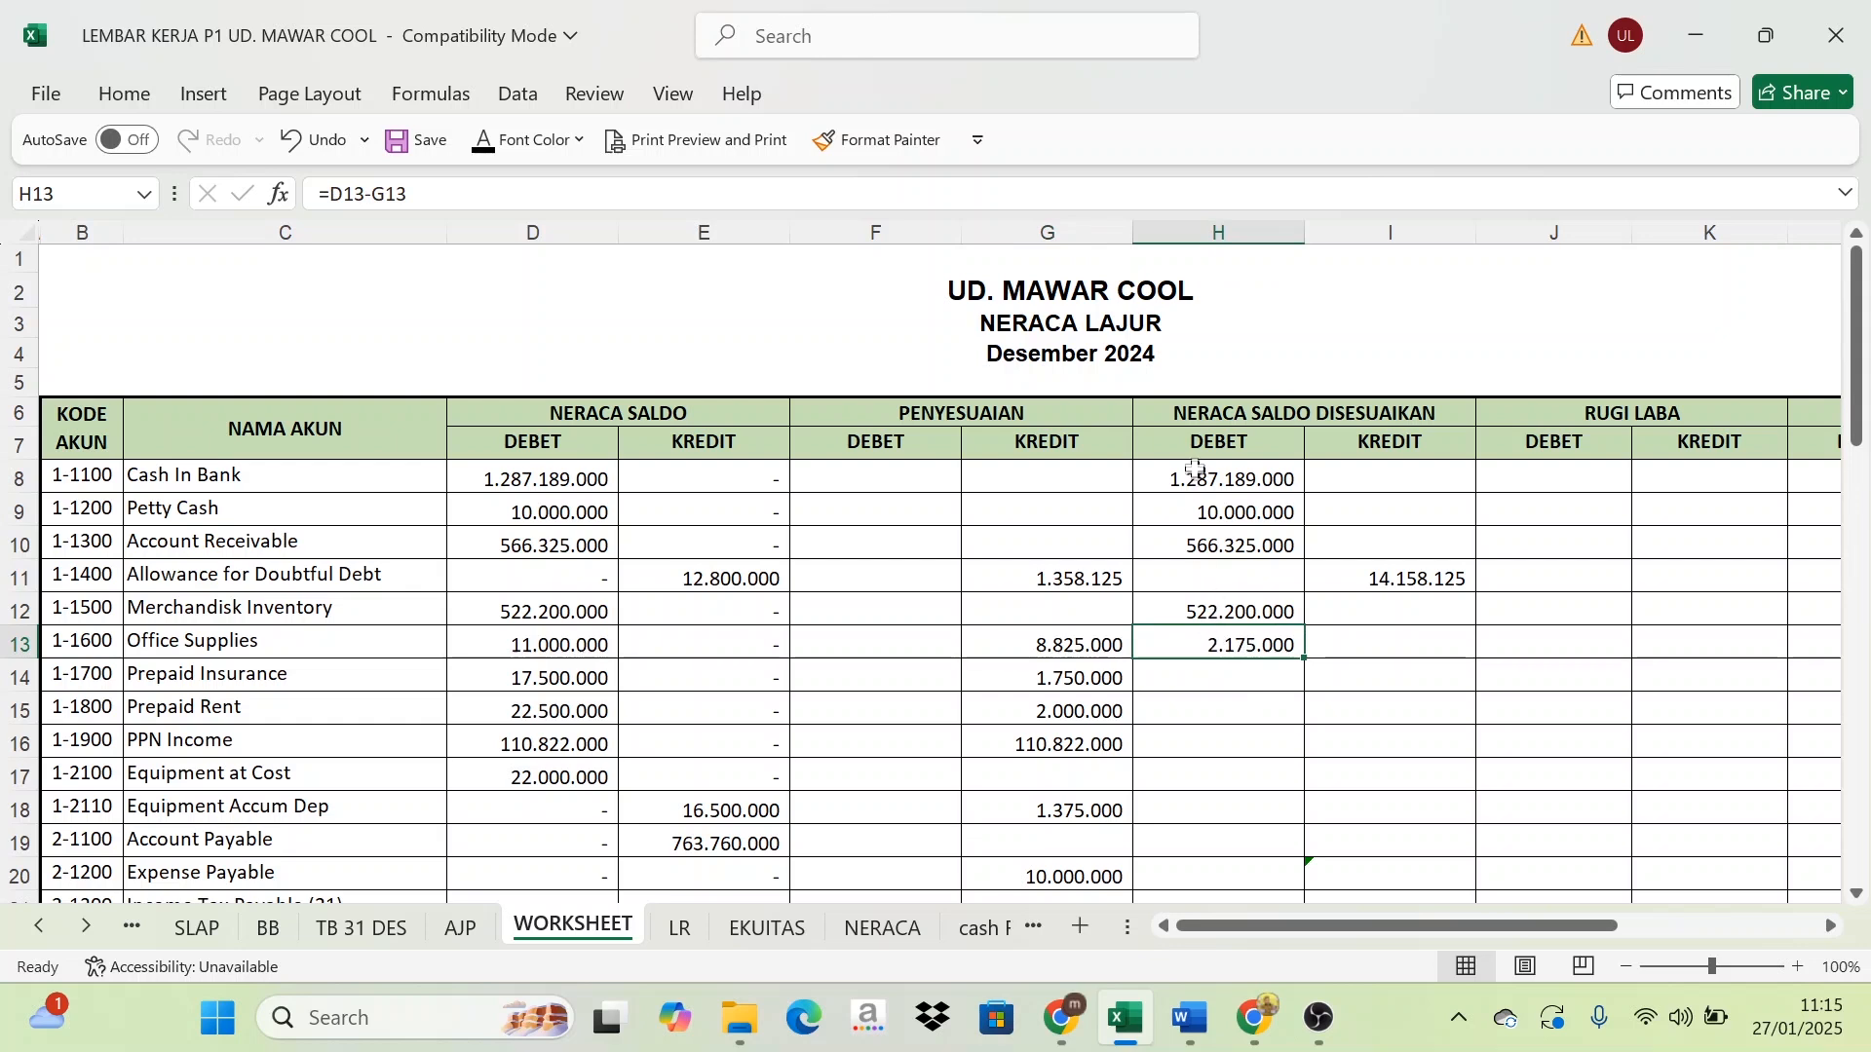
click(561, 651)
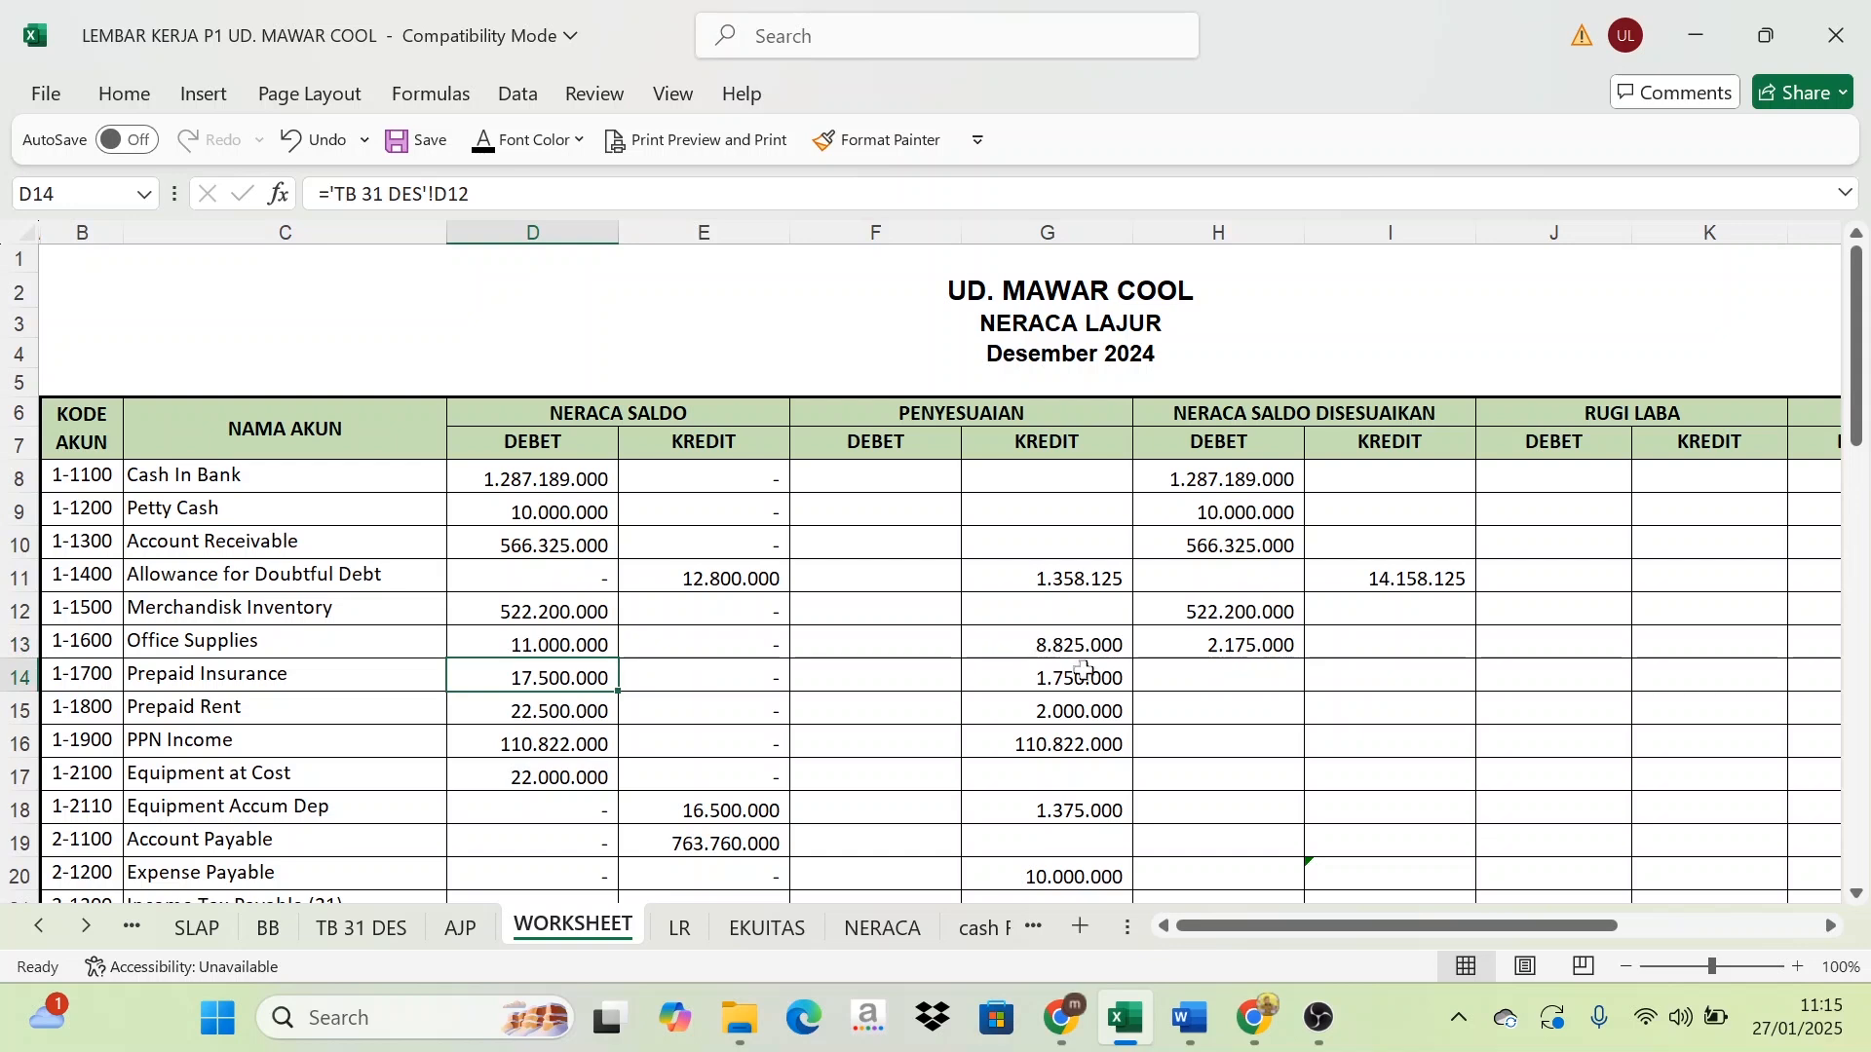
Apply the Automatic font color to the Neraca Saldo Disesuaikan debits of Prepaid Insurance, Prepaid Rent and PPN Income, cells H14:H16
click(1096, 677)
click(1233, 679)
key(ctrl+d)
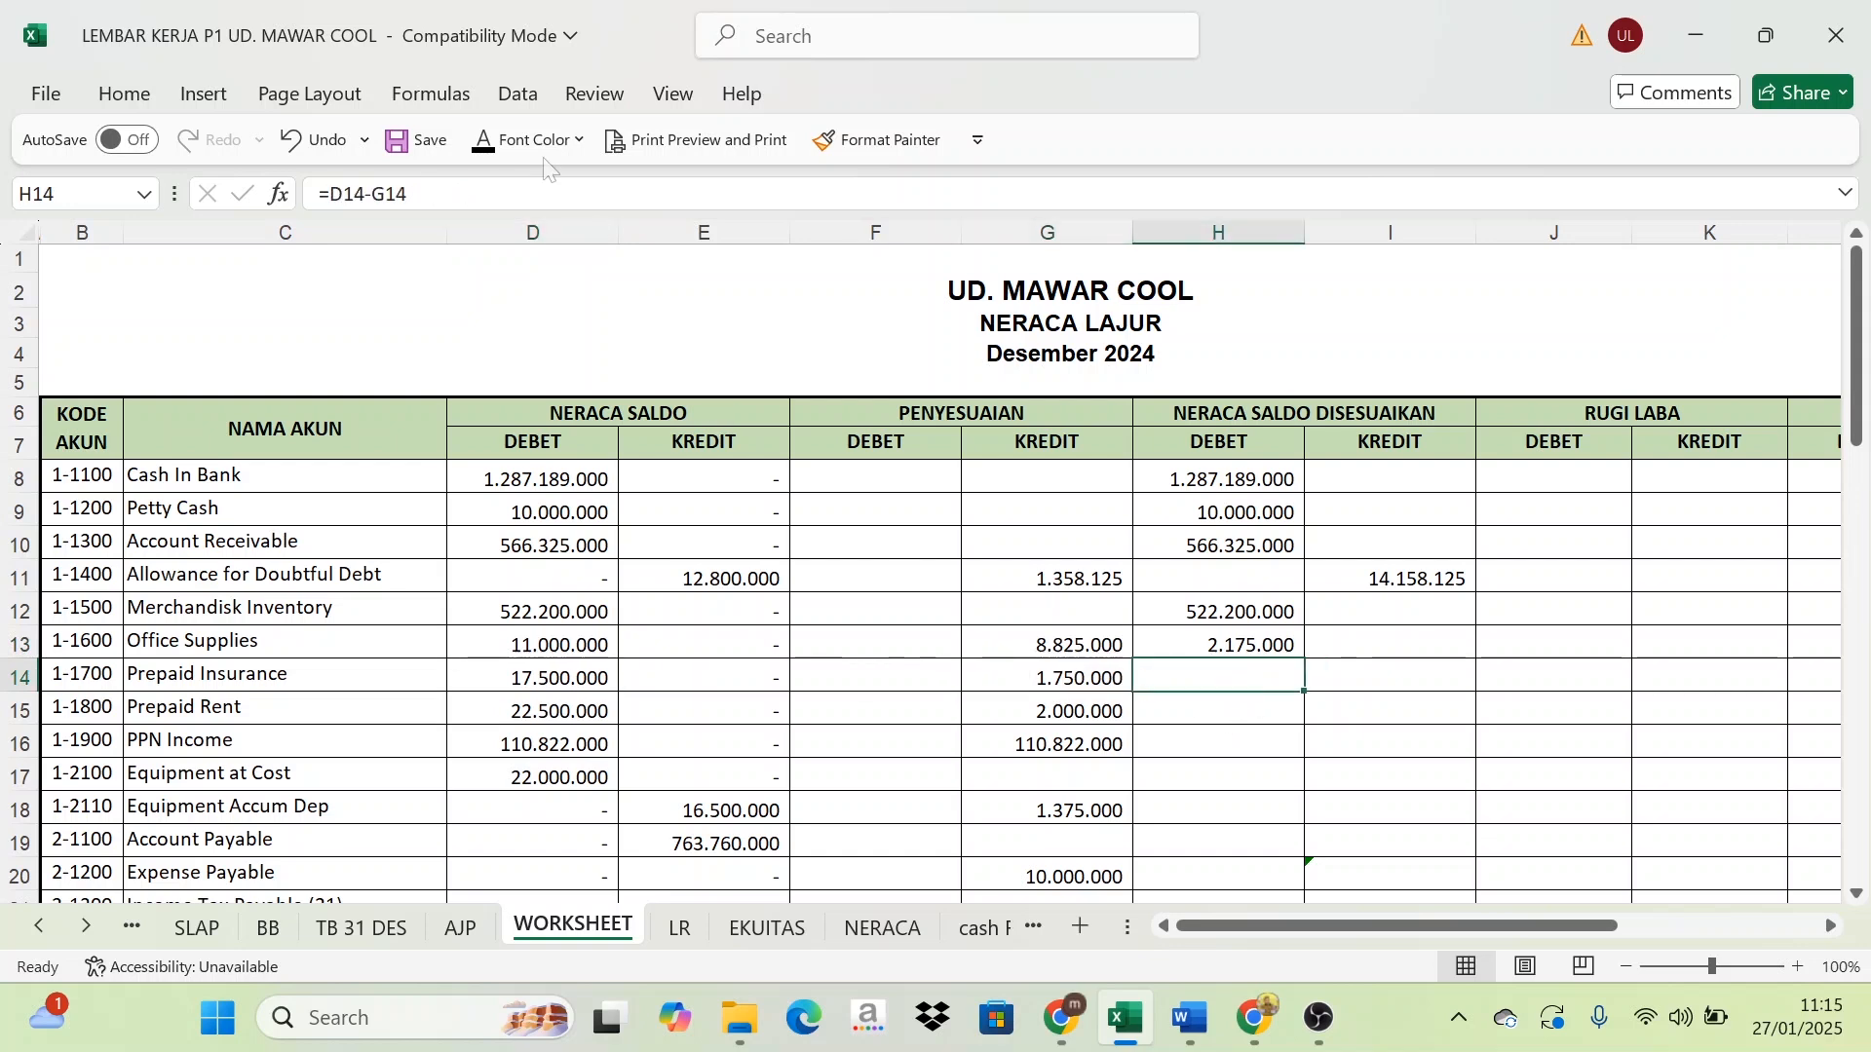
click(1210, 718)
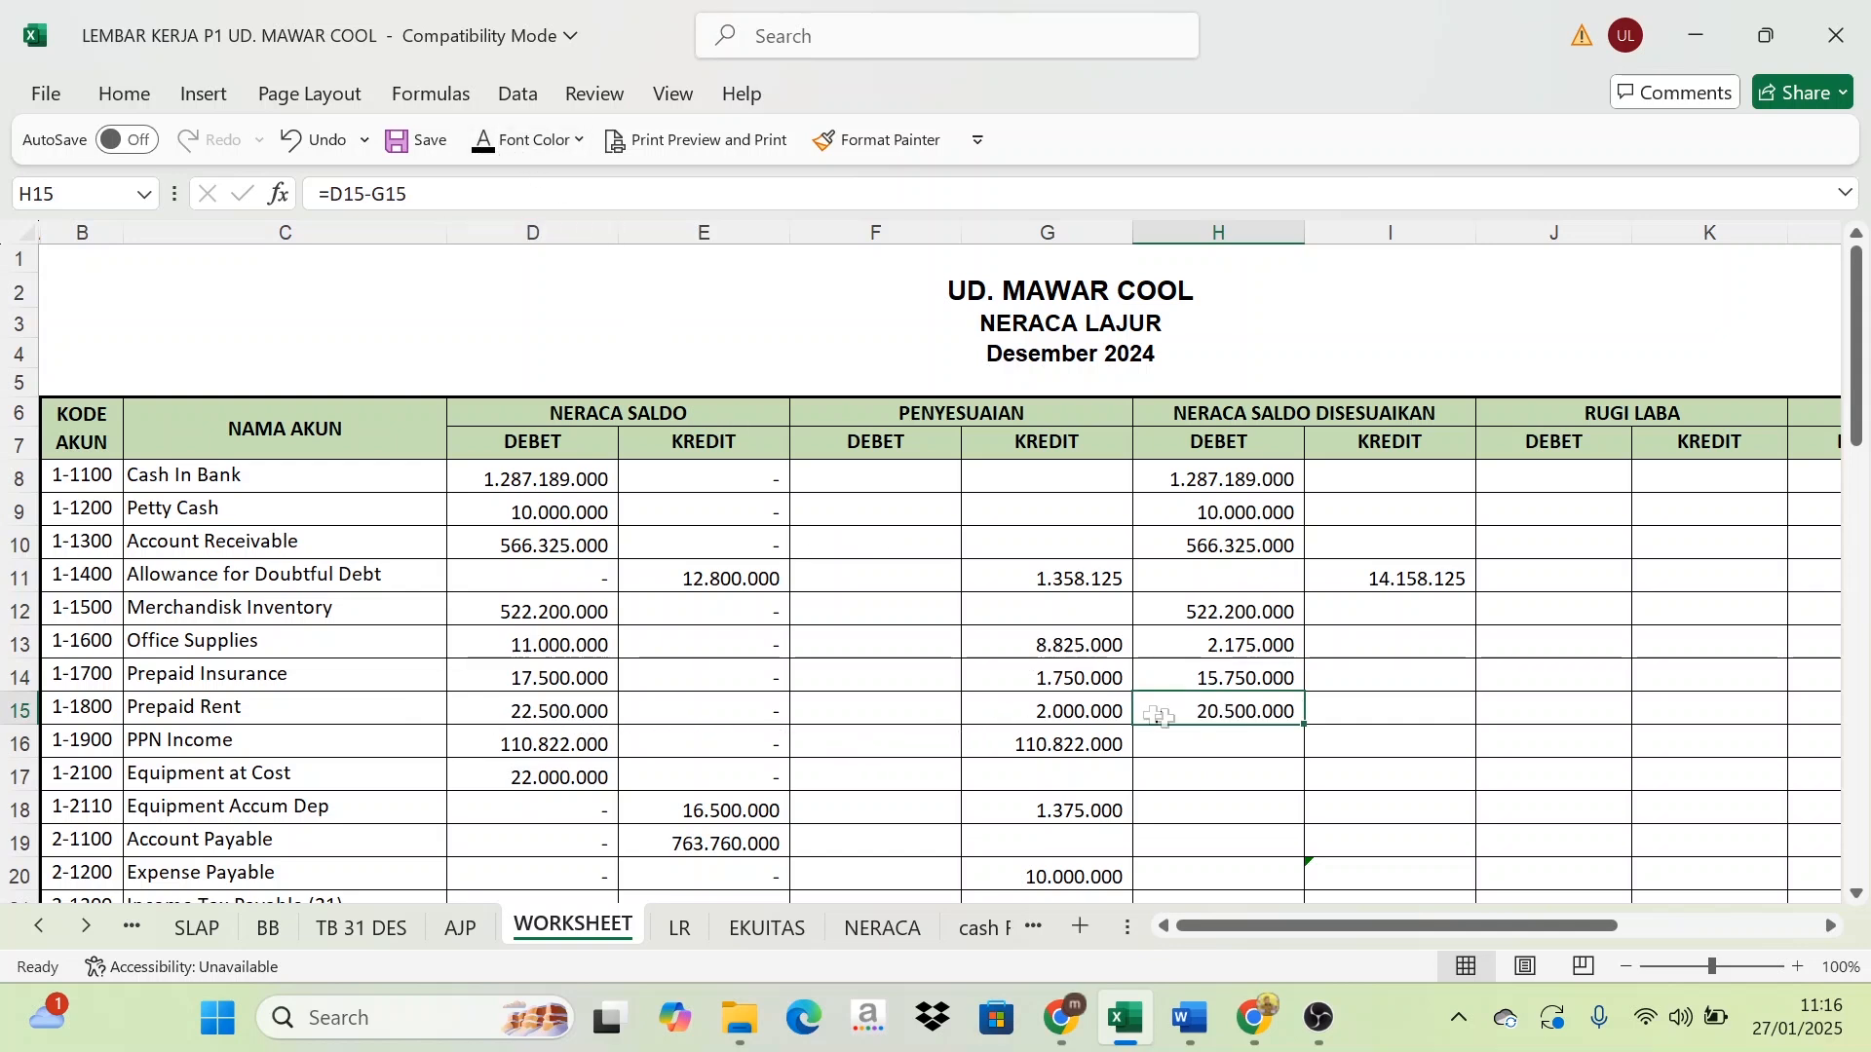
click(553, 714)
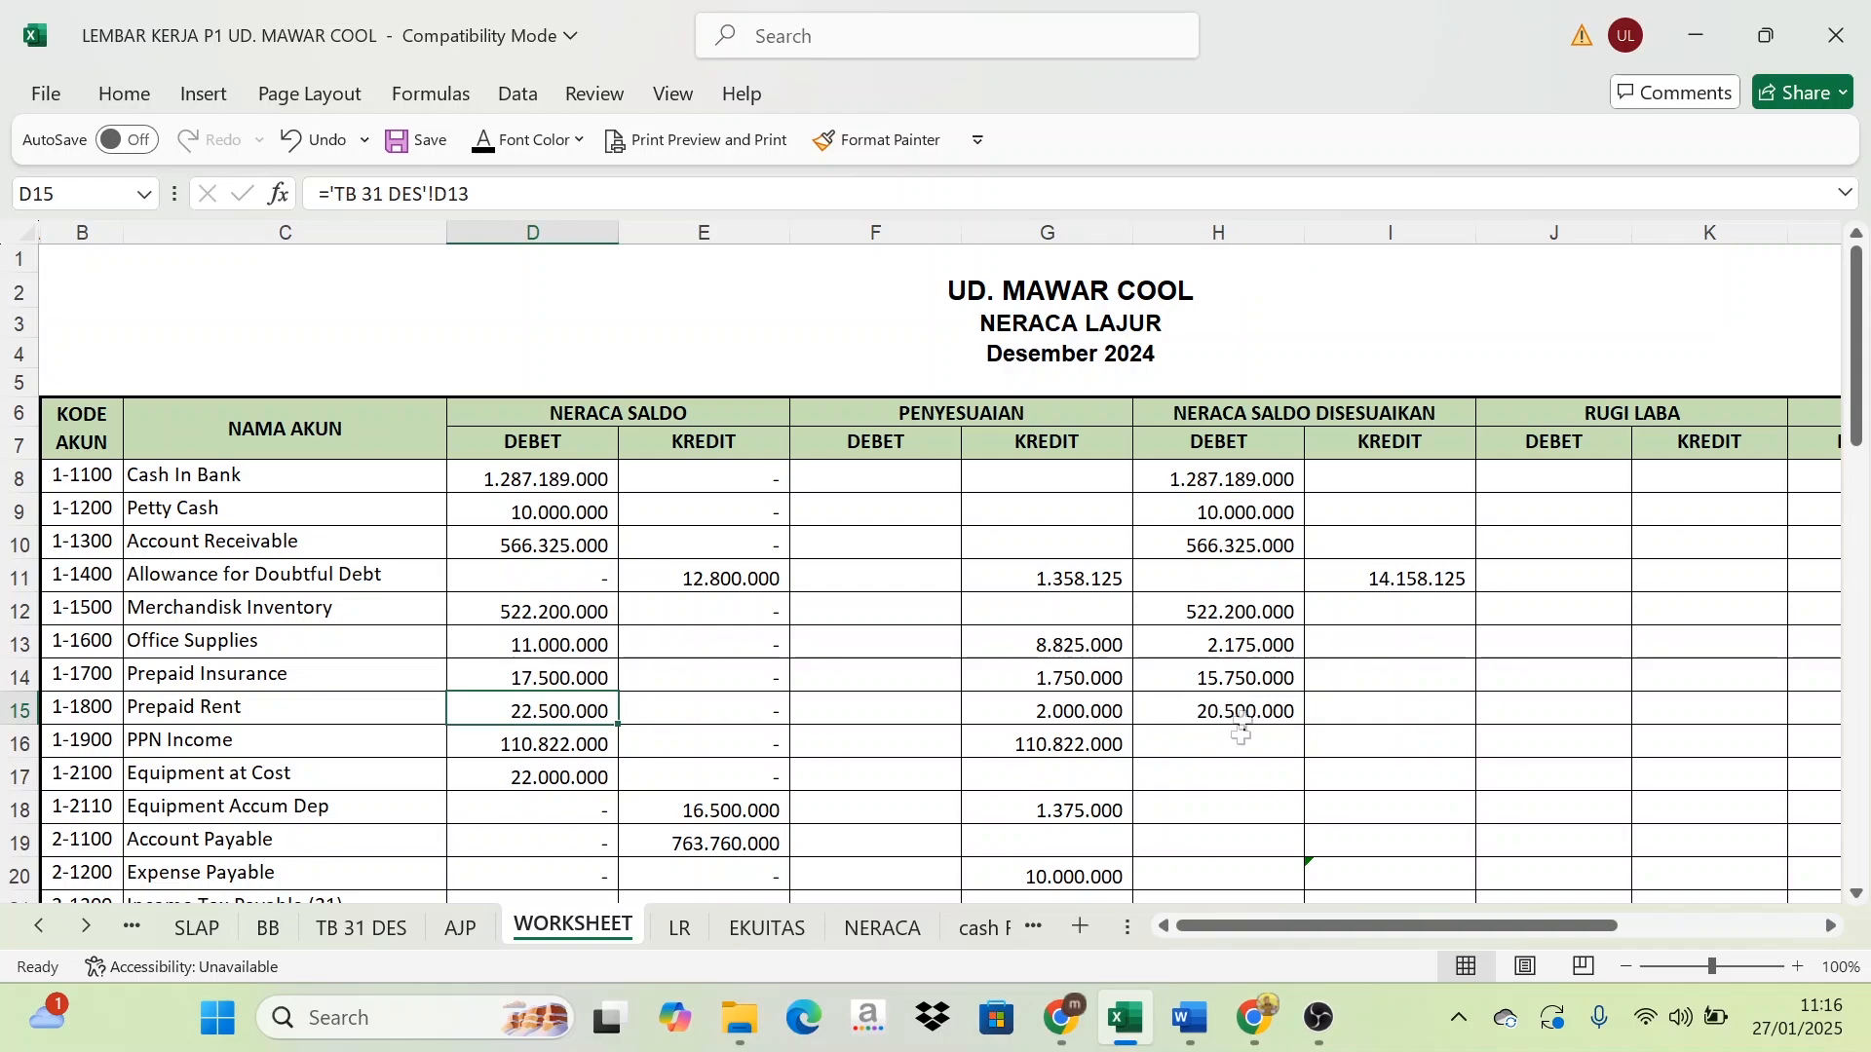
click(1239, 745)
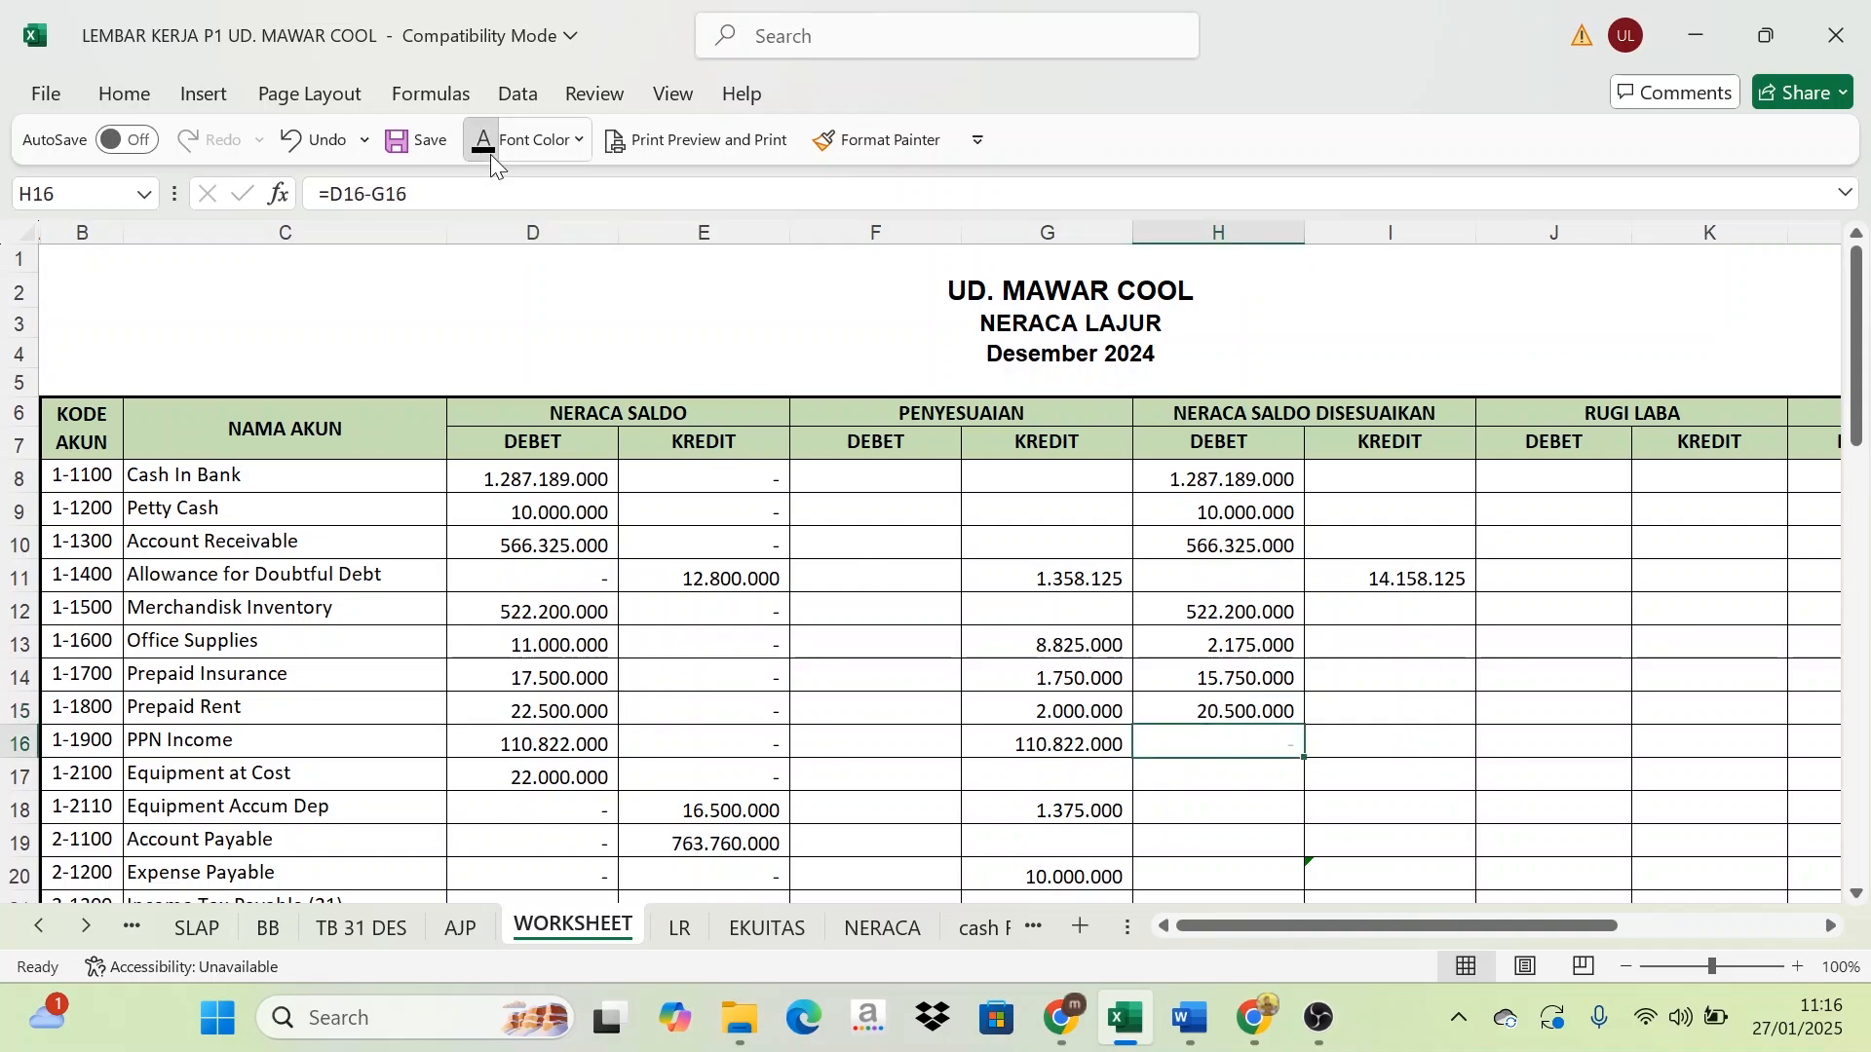
scroll(919, 647, down, 2)
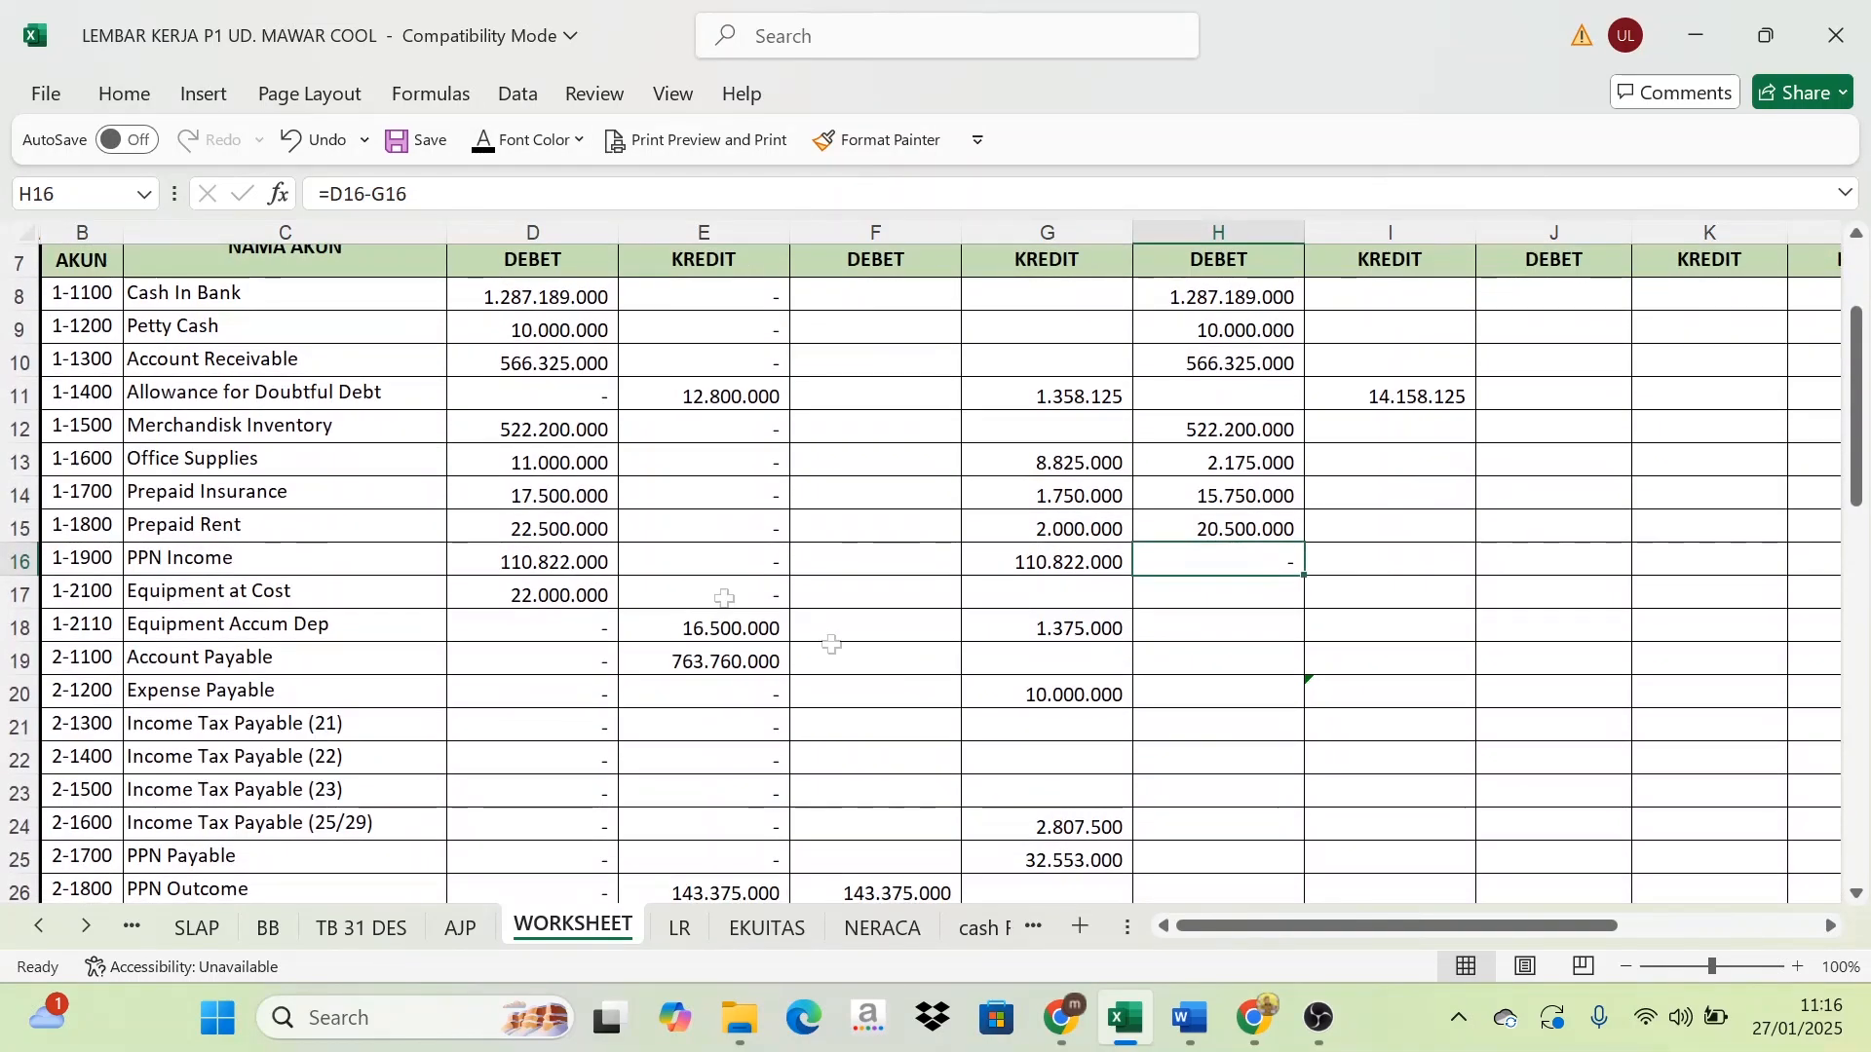
scroll(1018, 675, down, 9)
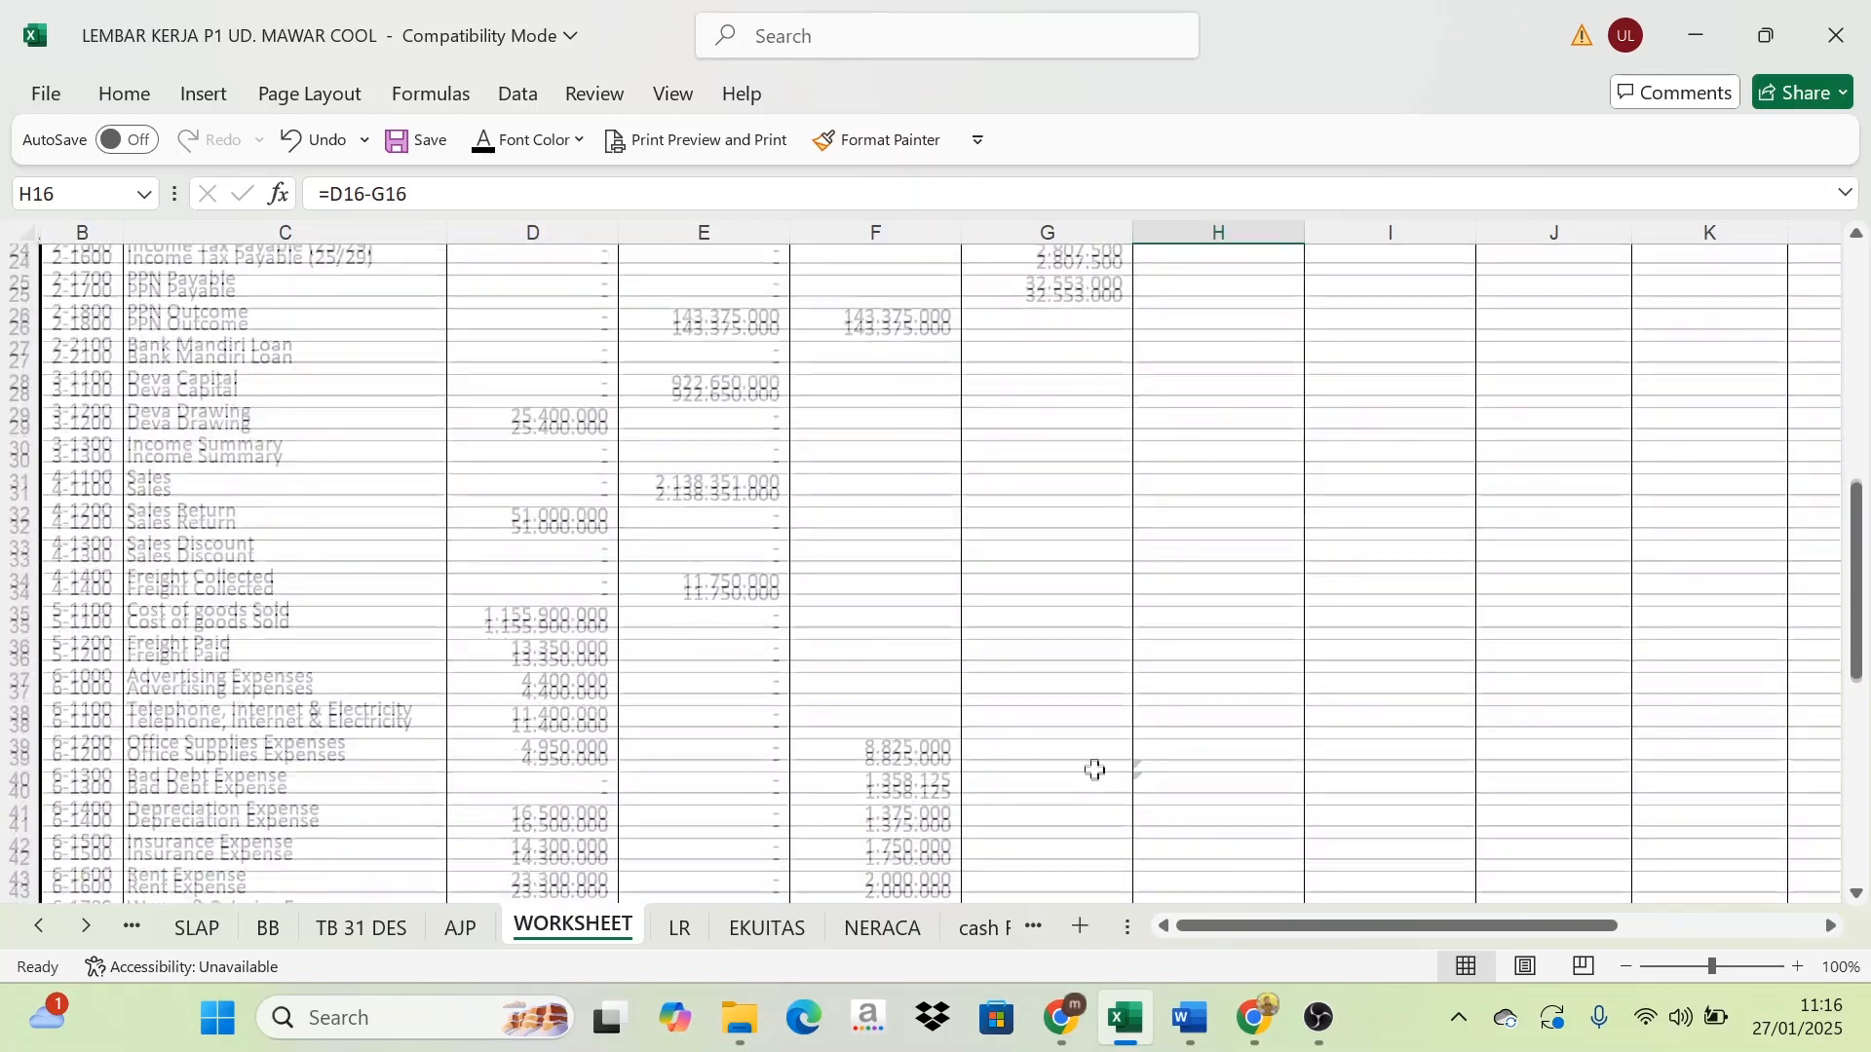
scroll(1153, 614, up, 10)
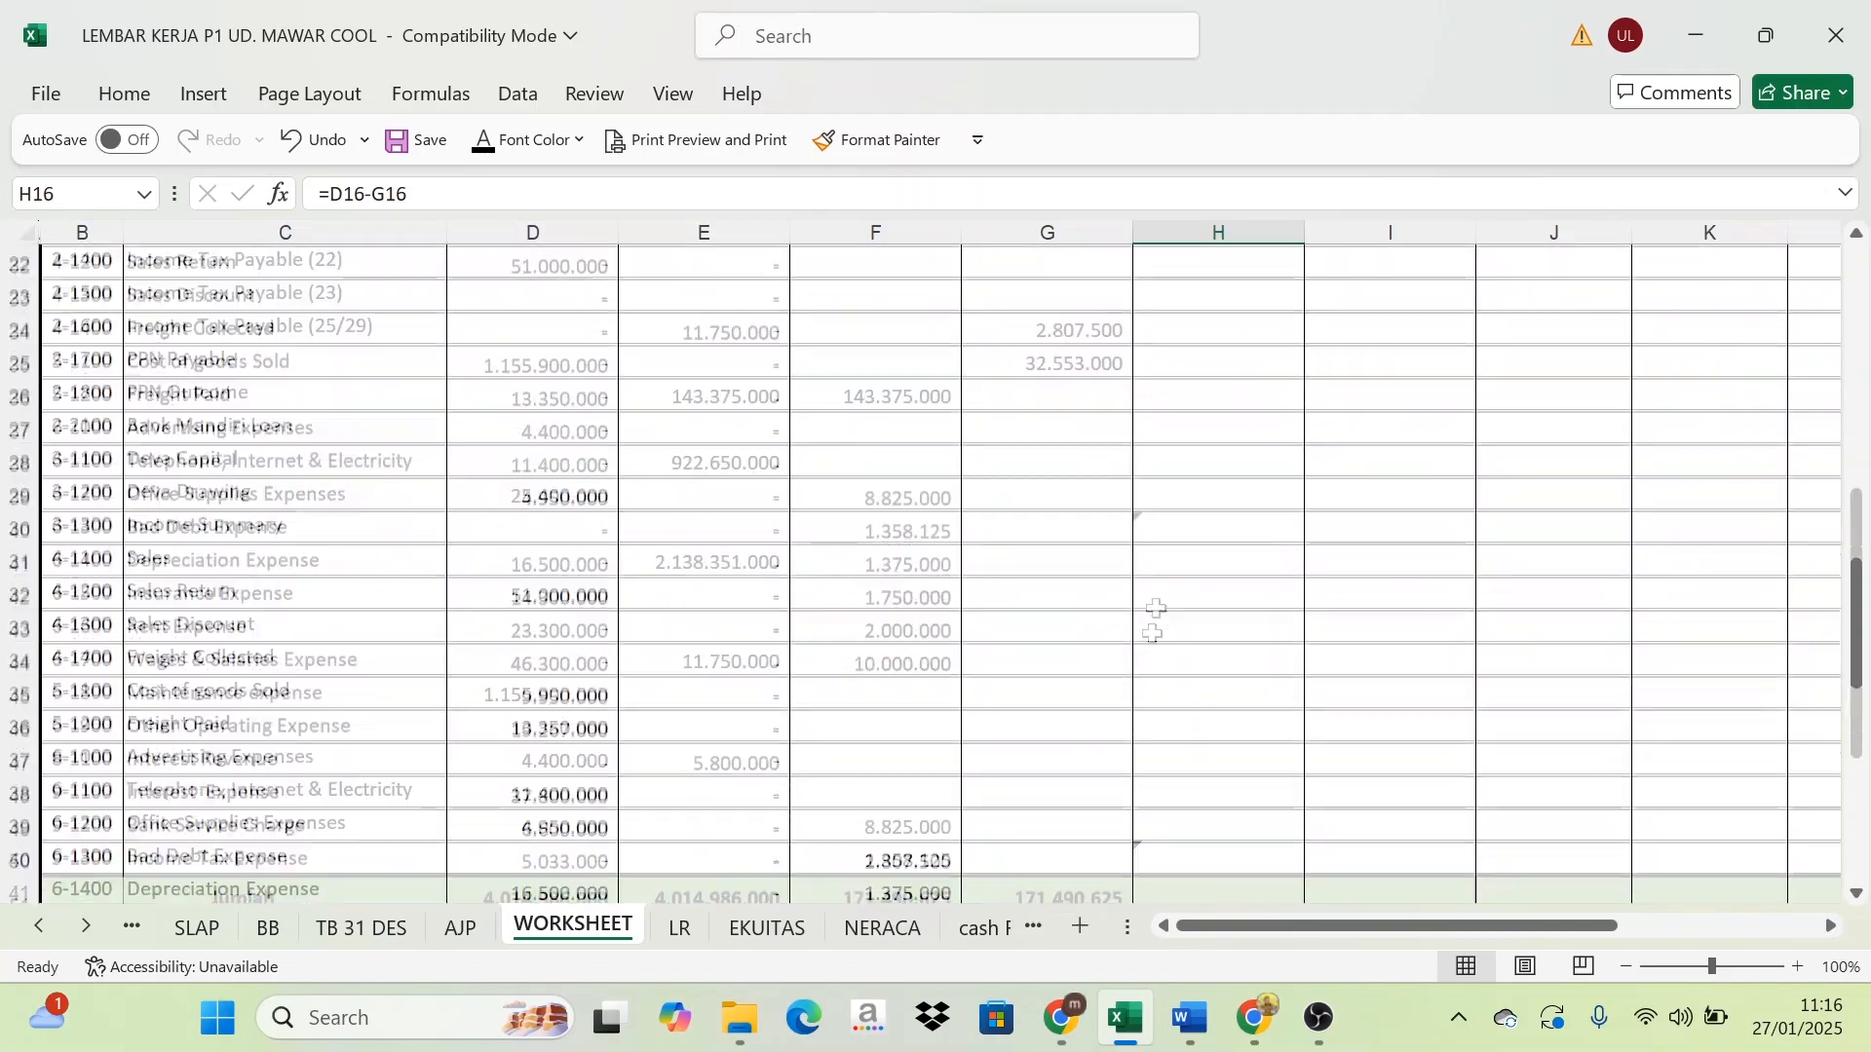
Apply the Automatic font color to all Neraca Saldo Disesuaikan account balances, cells H8:I50
drag(1214, 385, 1348, 736)
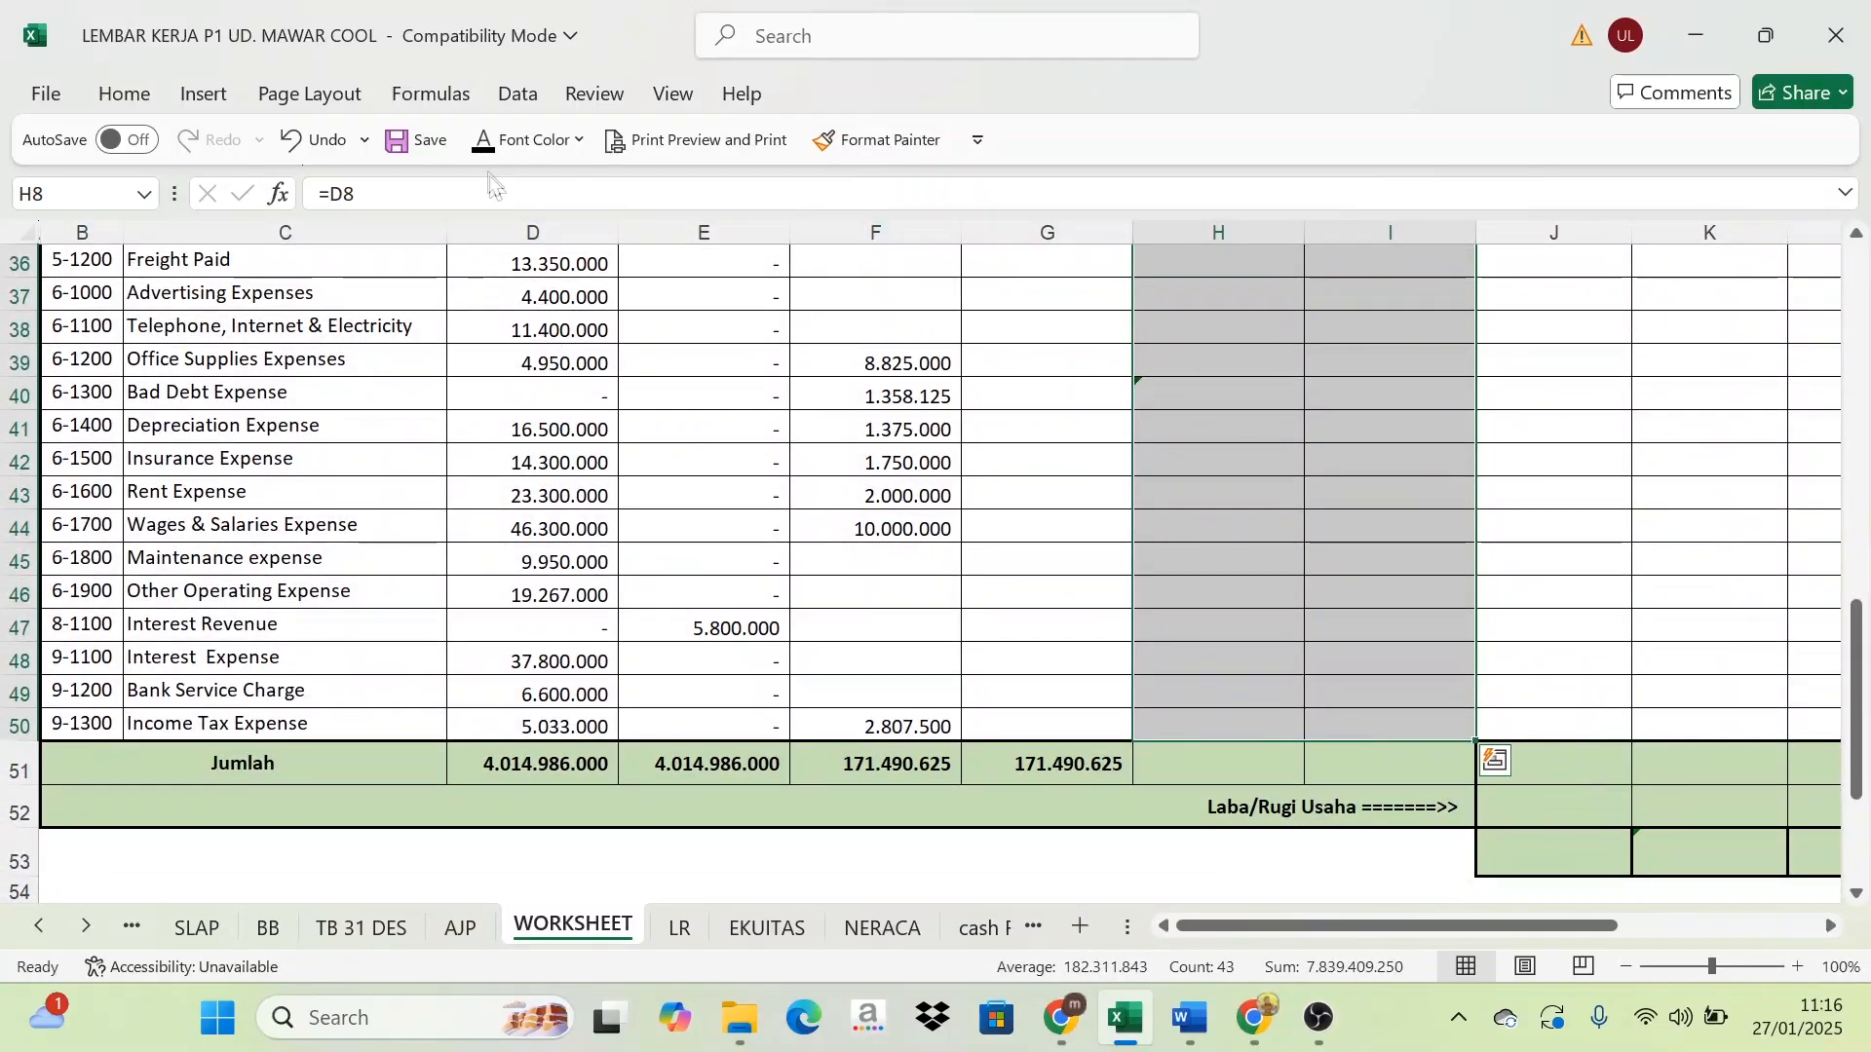
scroll(1391, 761, up, 12)
click(1418, 695)
scroll(1418, 697, down, 7)
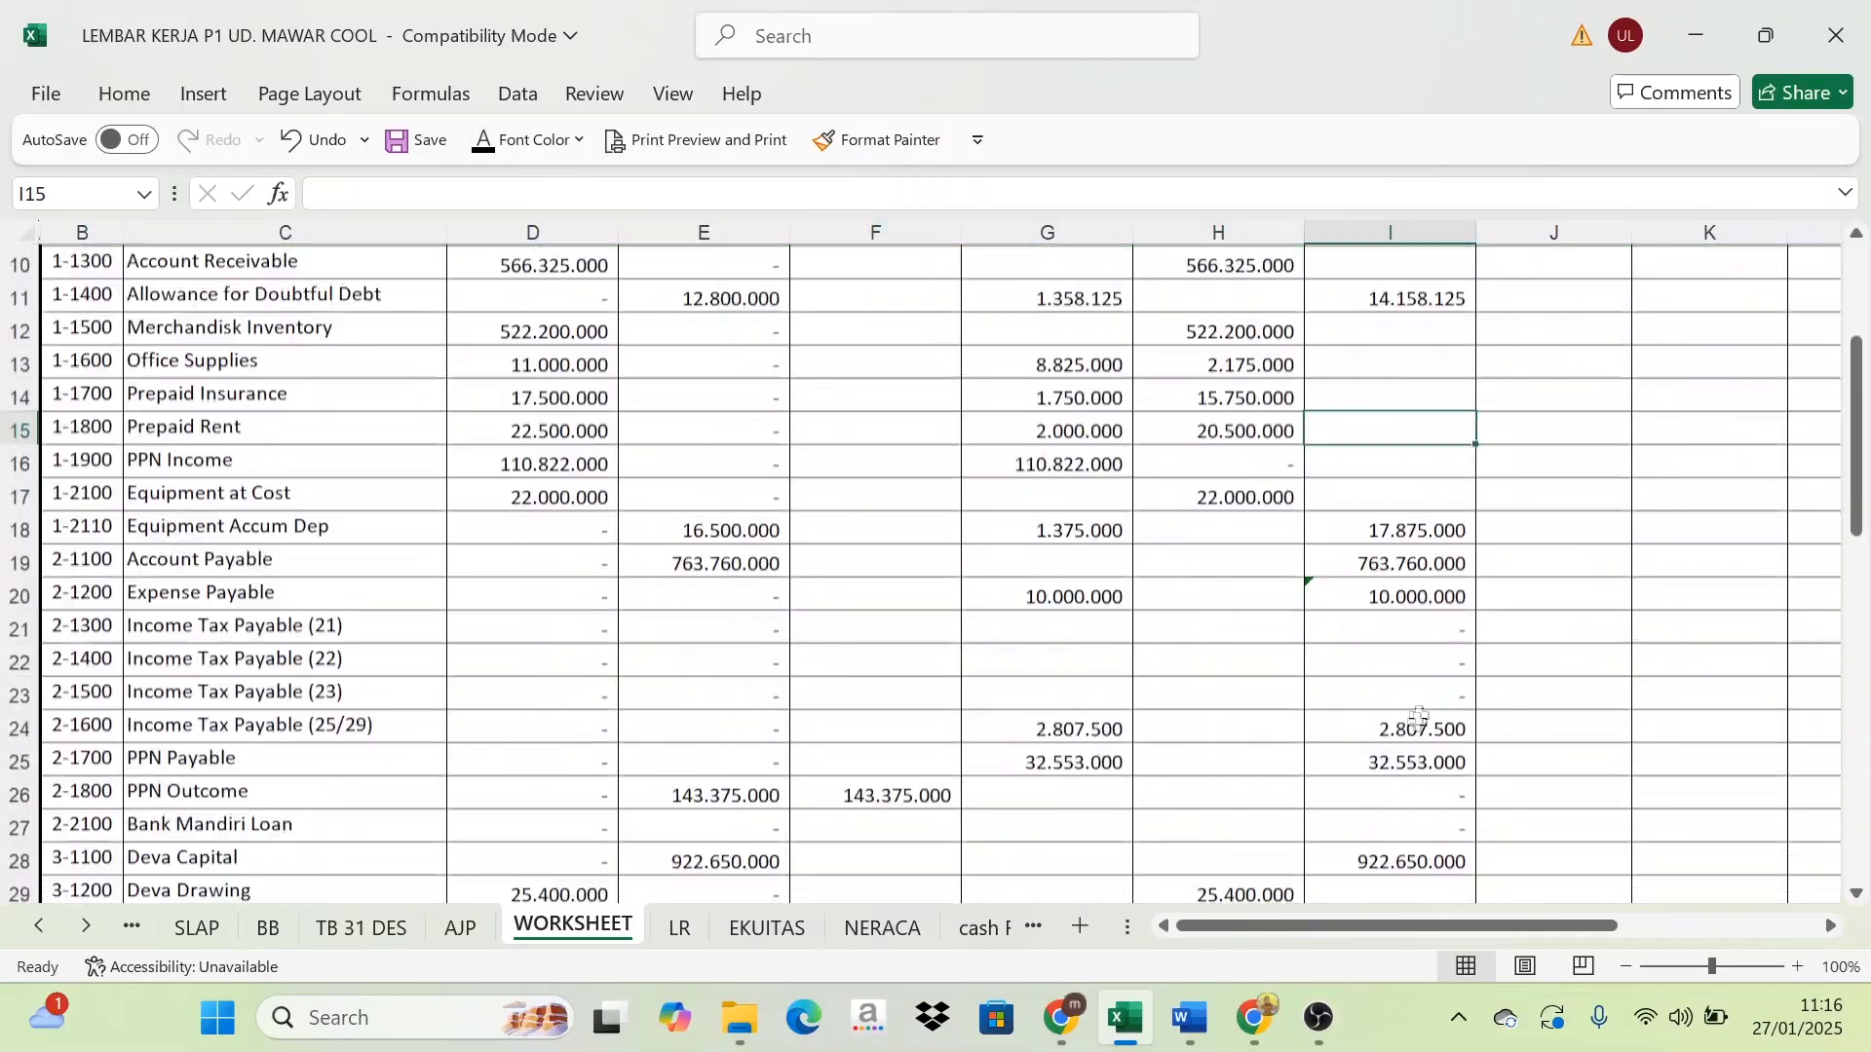
scroll(1401, 769, down, 4)
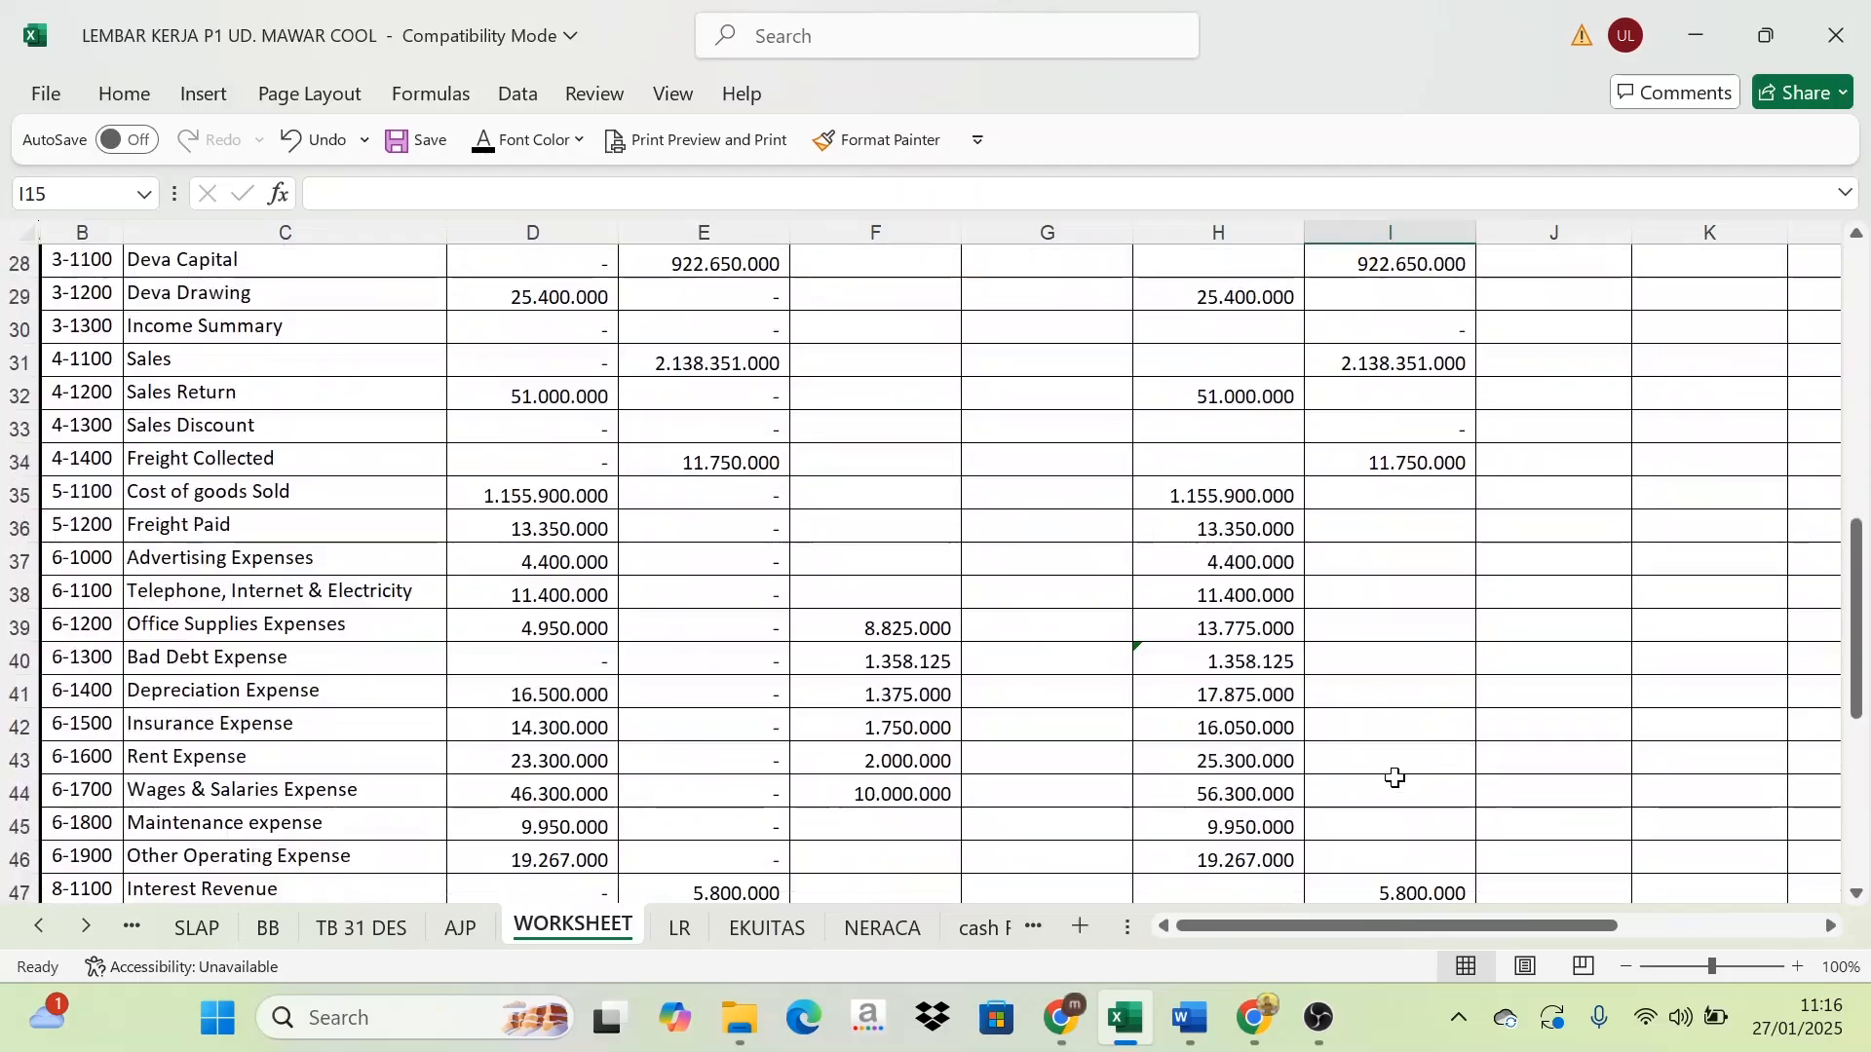
scroll(1396, 781, up, 10)
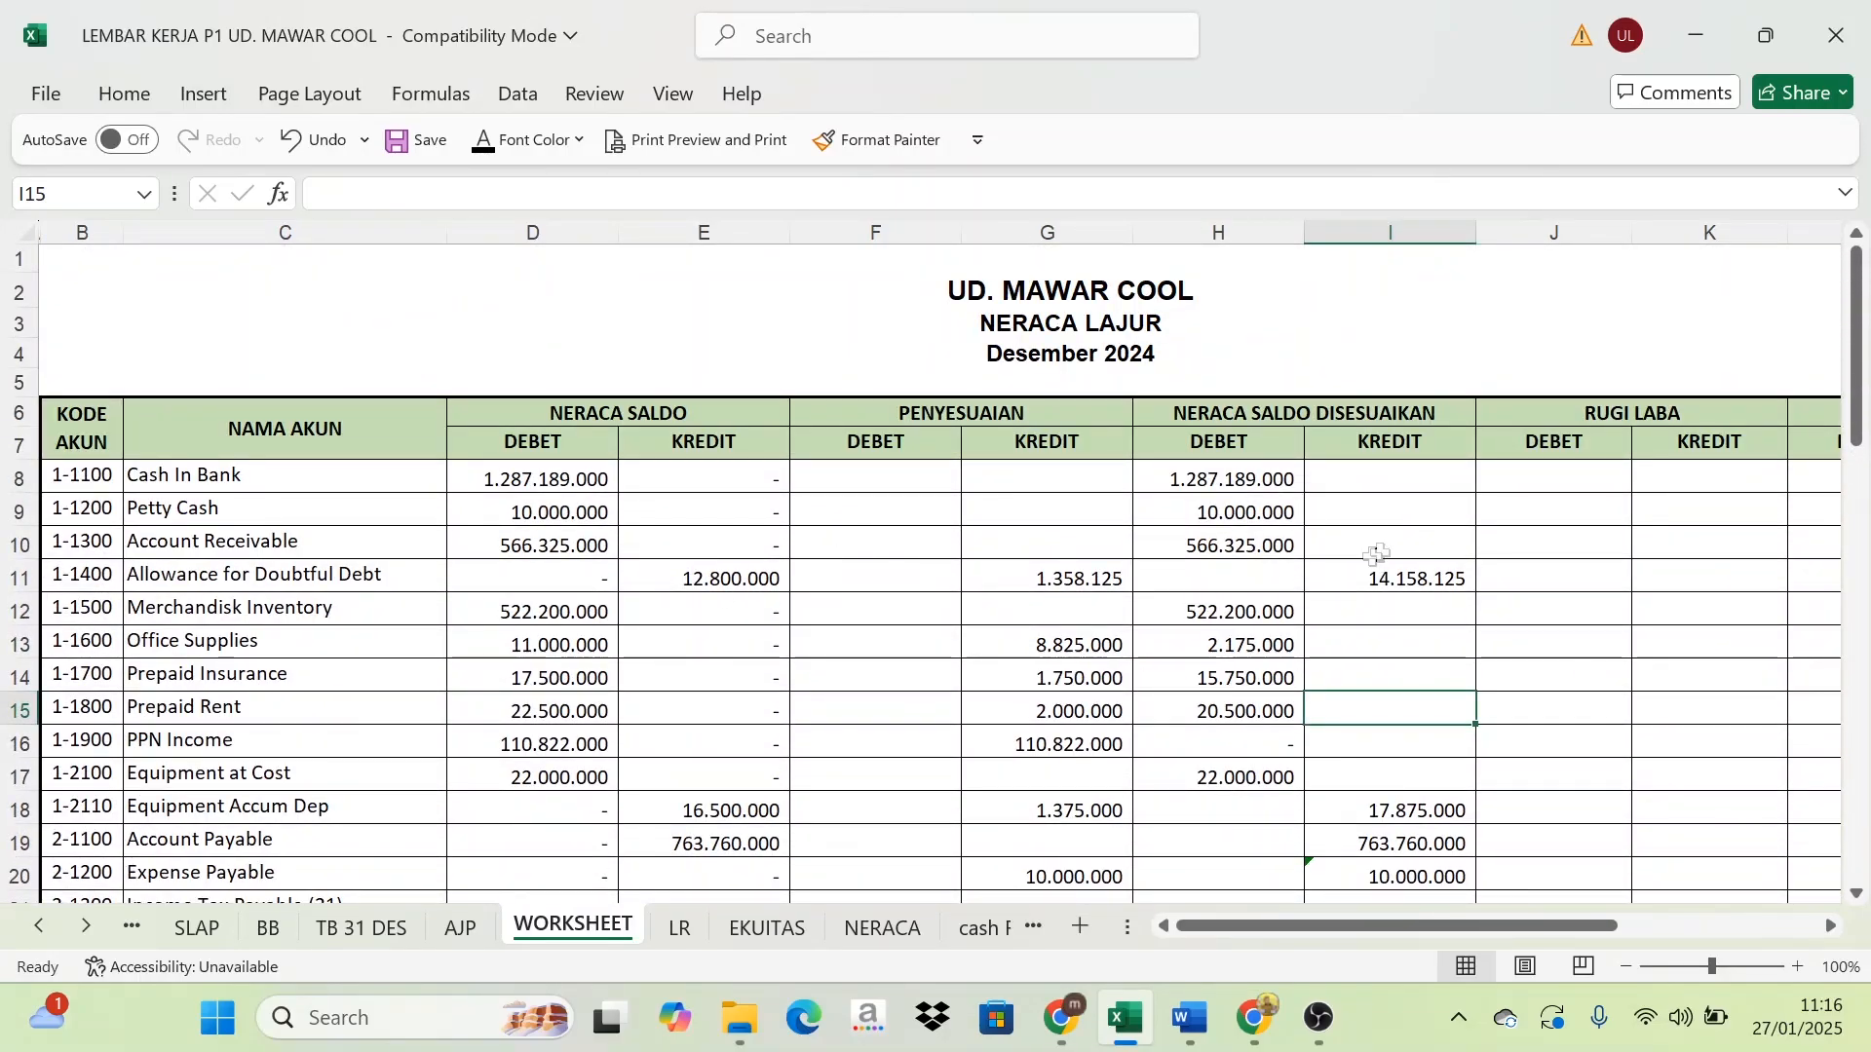
Apply the Automatic font color to the Neraca Saldo Disesuaikan totals in H51:I51 and compare the debit and credit totals
scroll(1377, 554, down, 11)
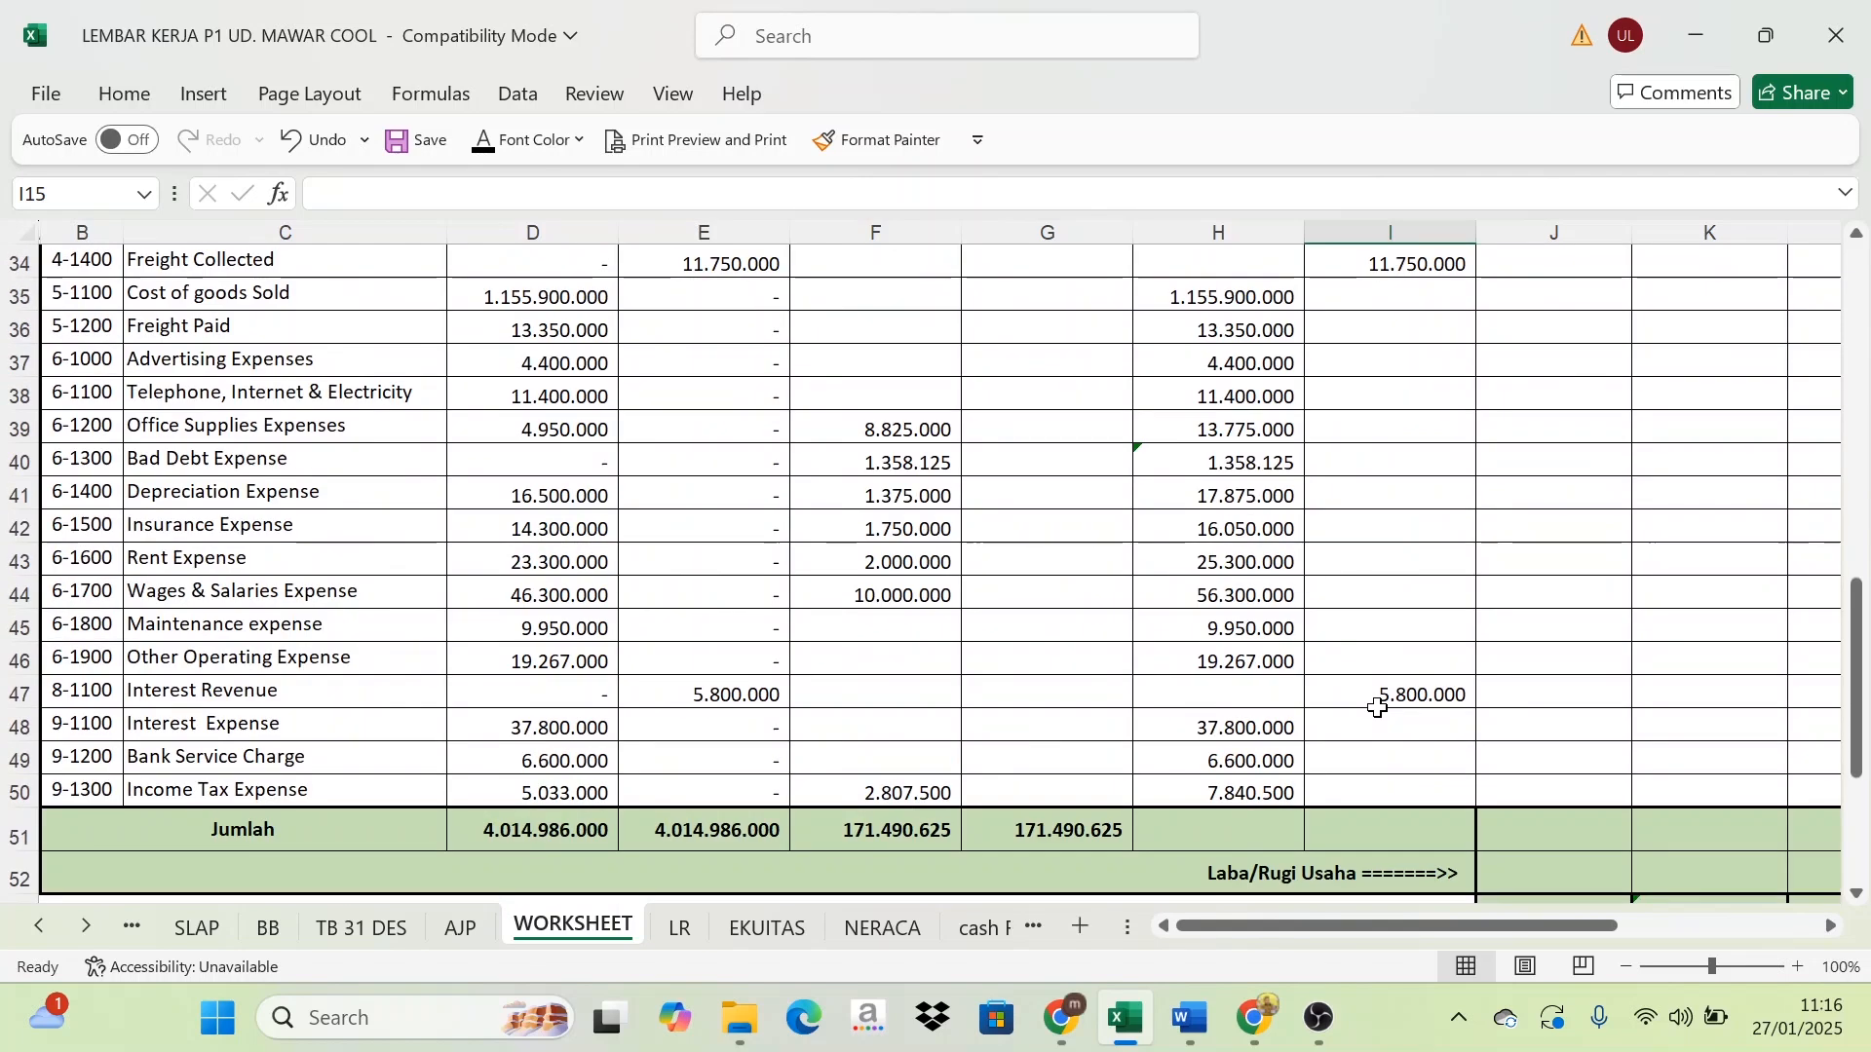
scroll(1377, 709, down, 2)
drag(1262, 629, 1304, 635)
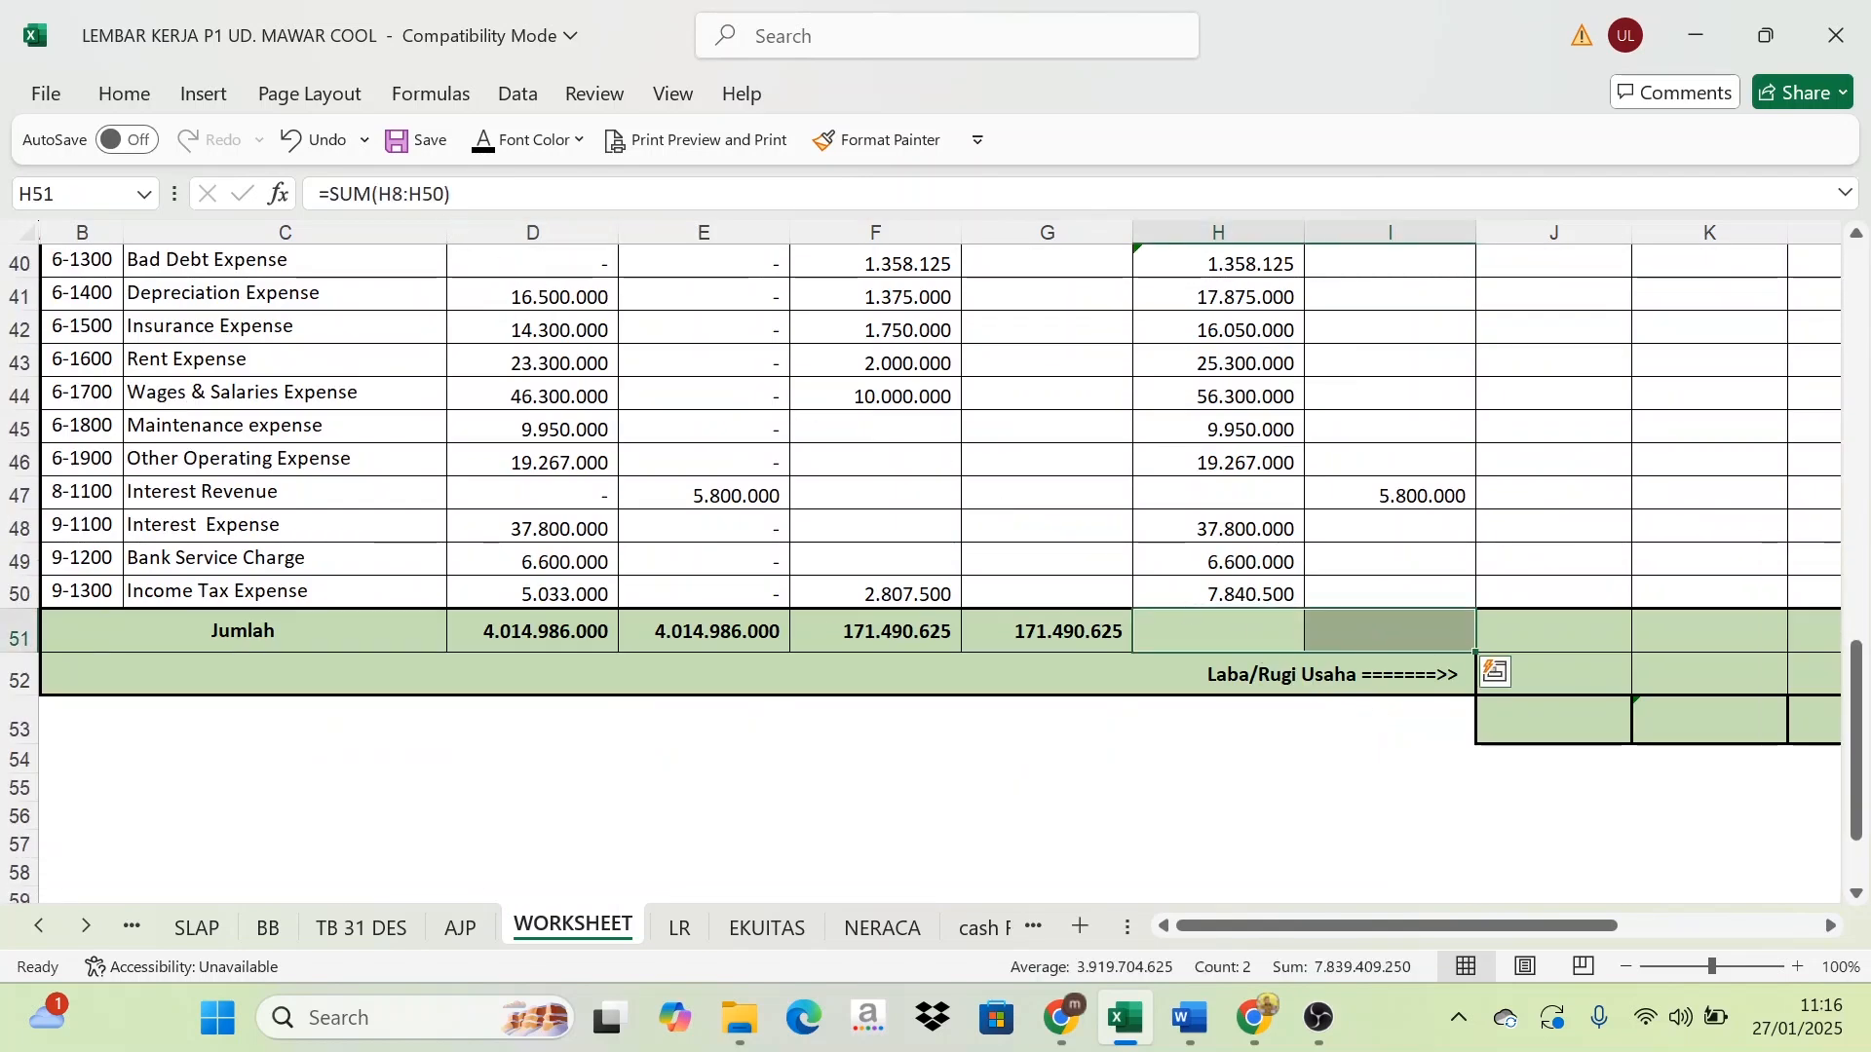
click(483, 141)
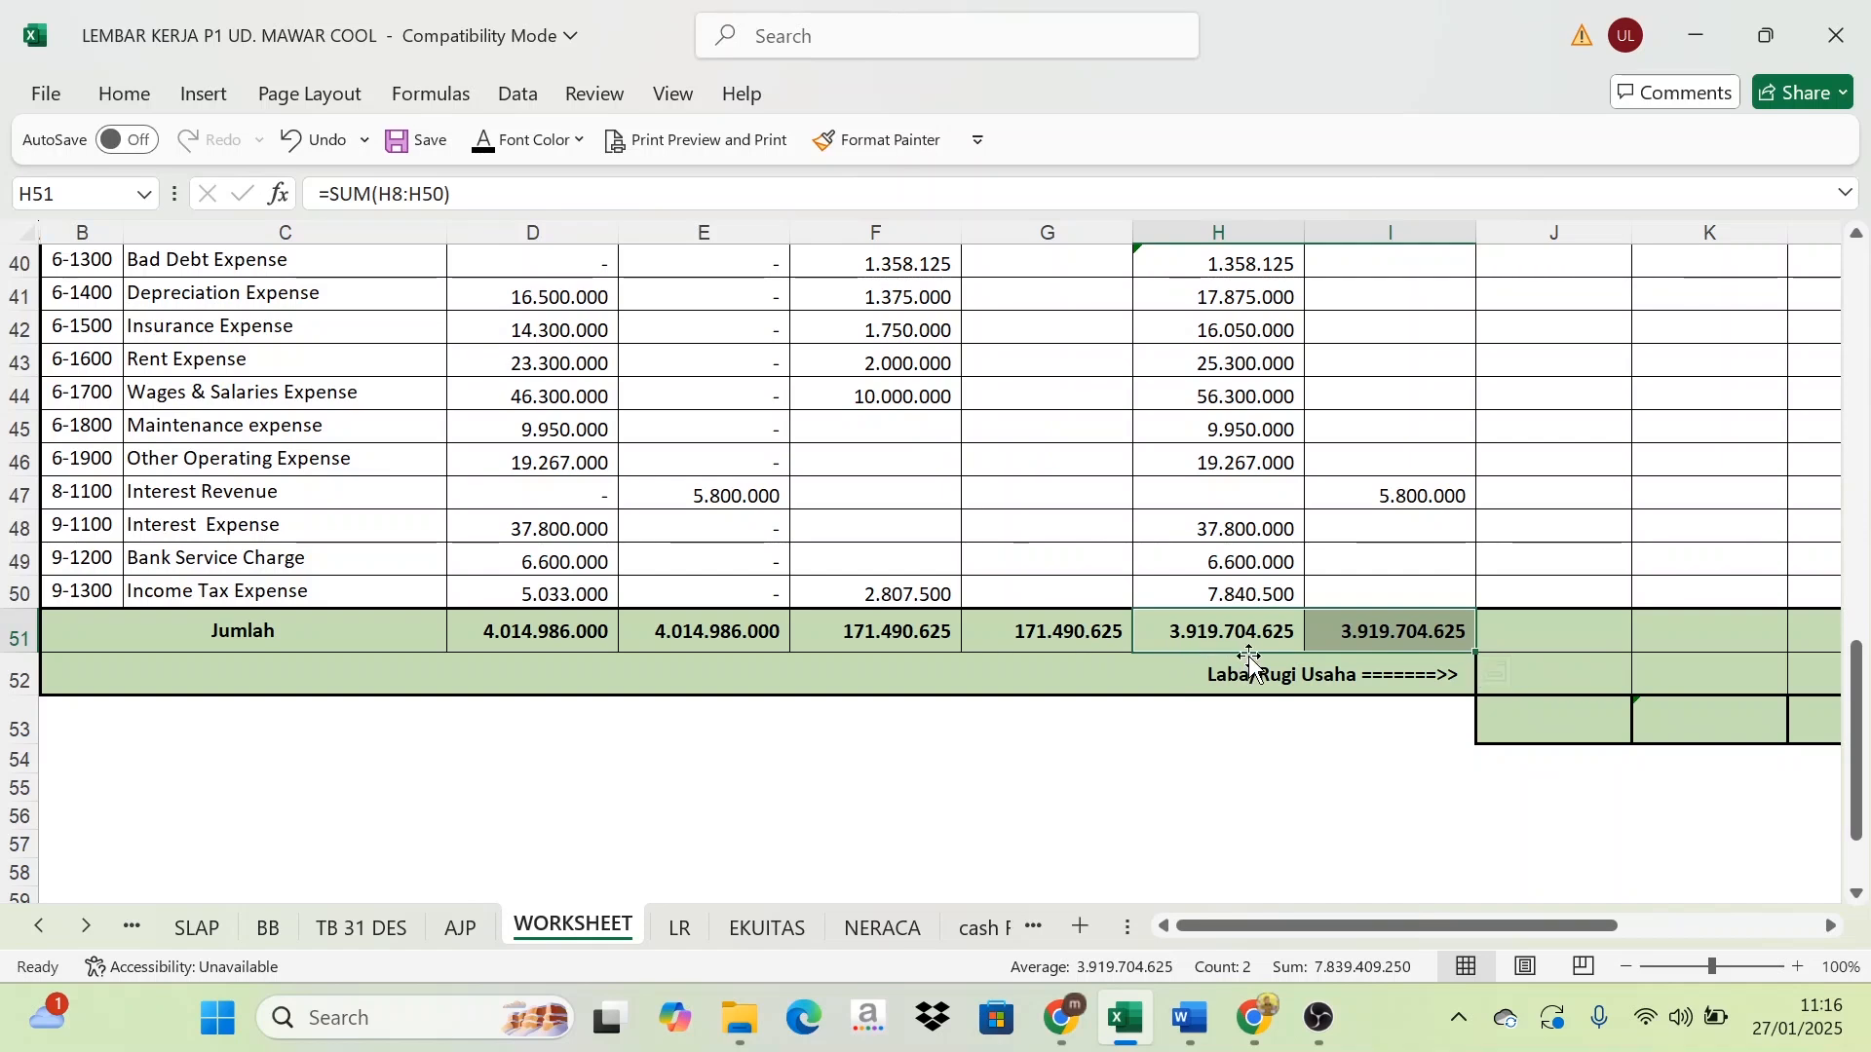
click(1440, 628)
click(1257, 631)
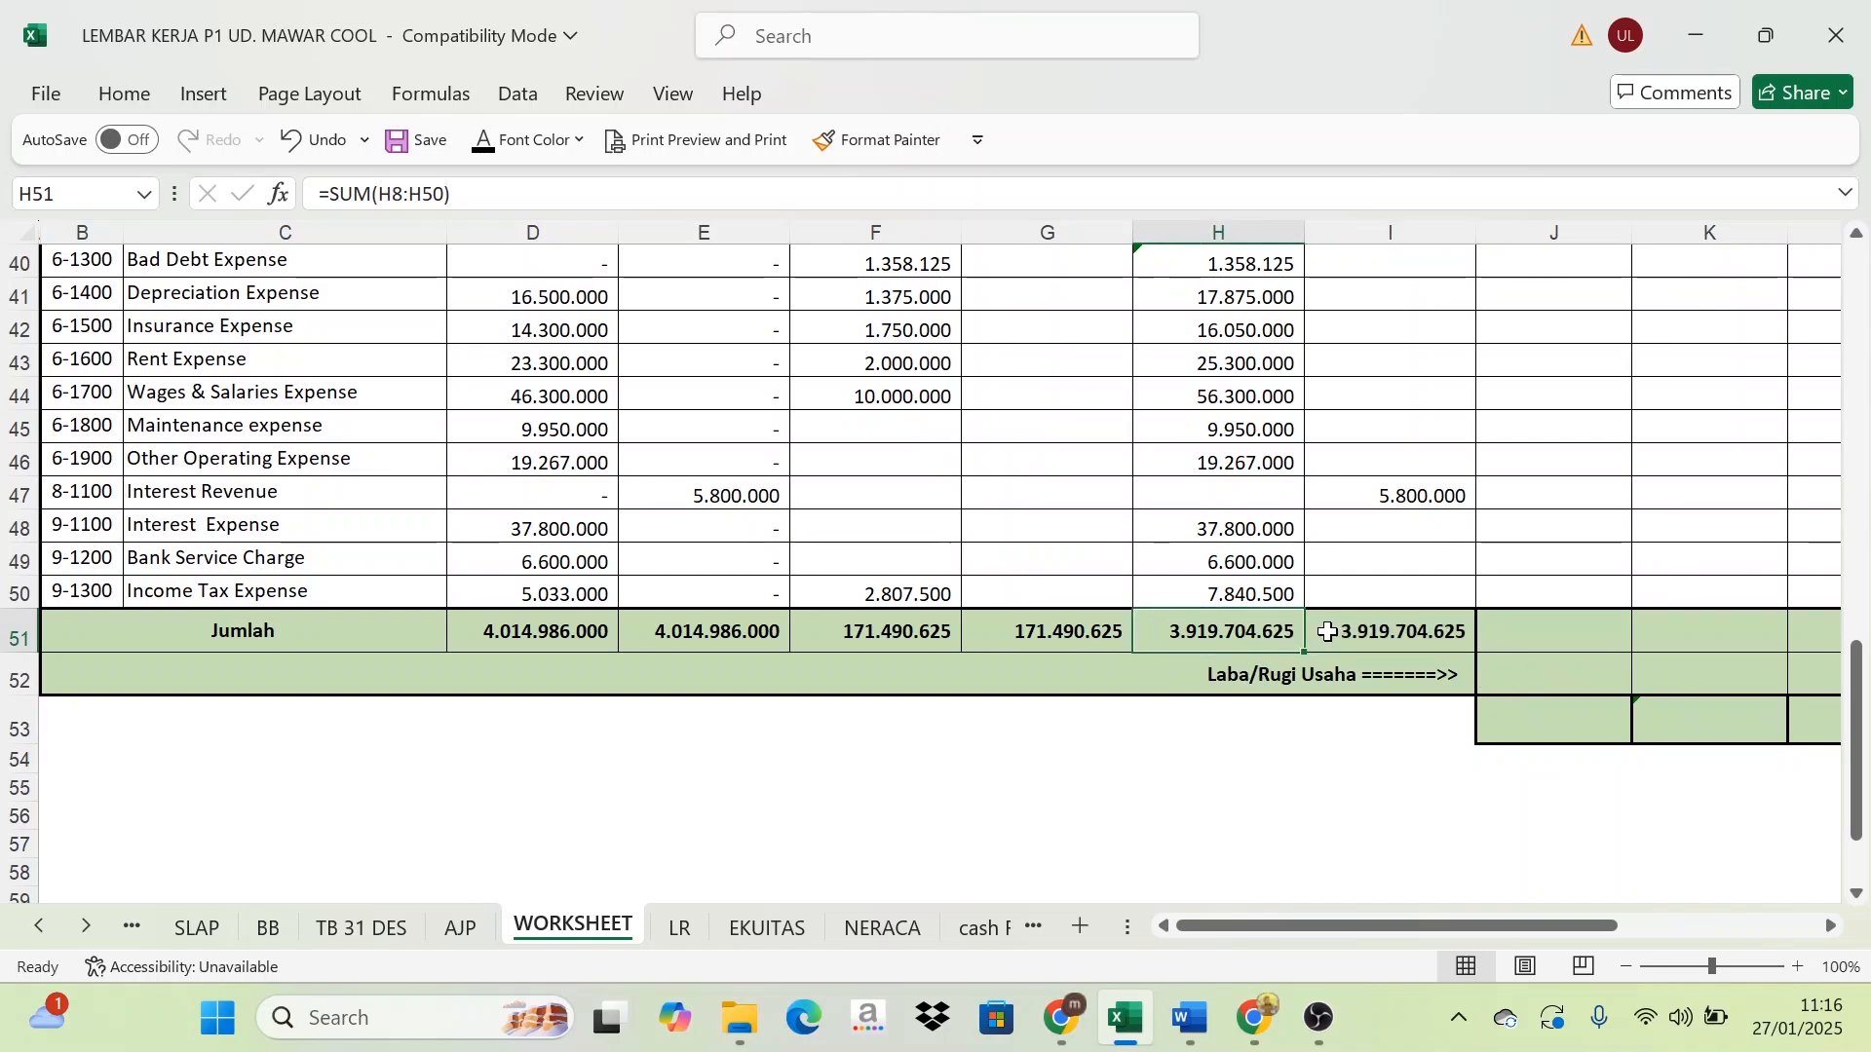
click(1325, 632)
click(1205, 614)
Apply the standard Red font color to the entire Neraca Saldo Disesuaikan columns H:I
scroll(1306, 626, up, 9)
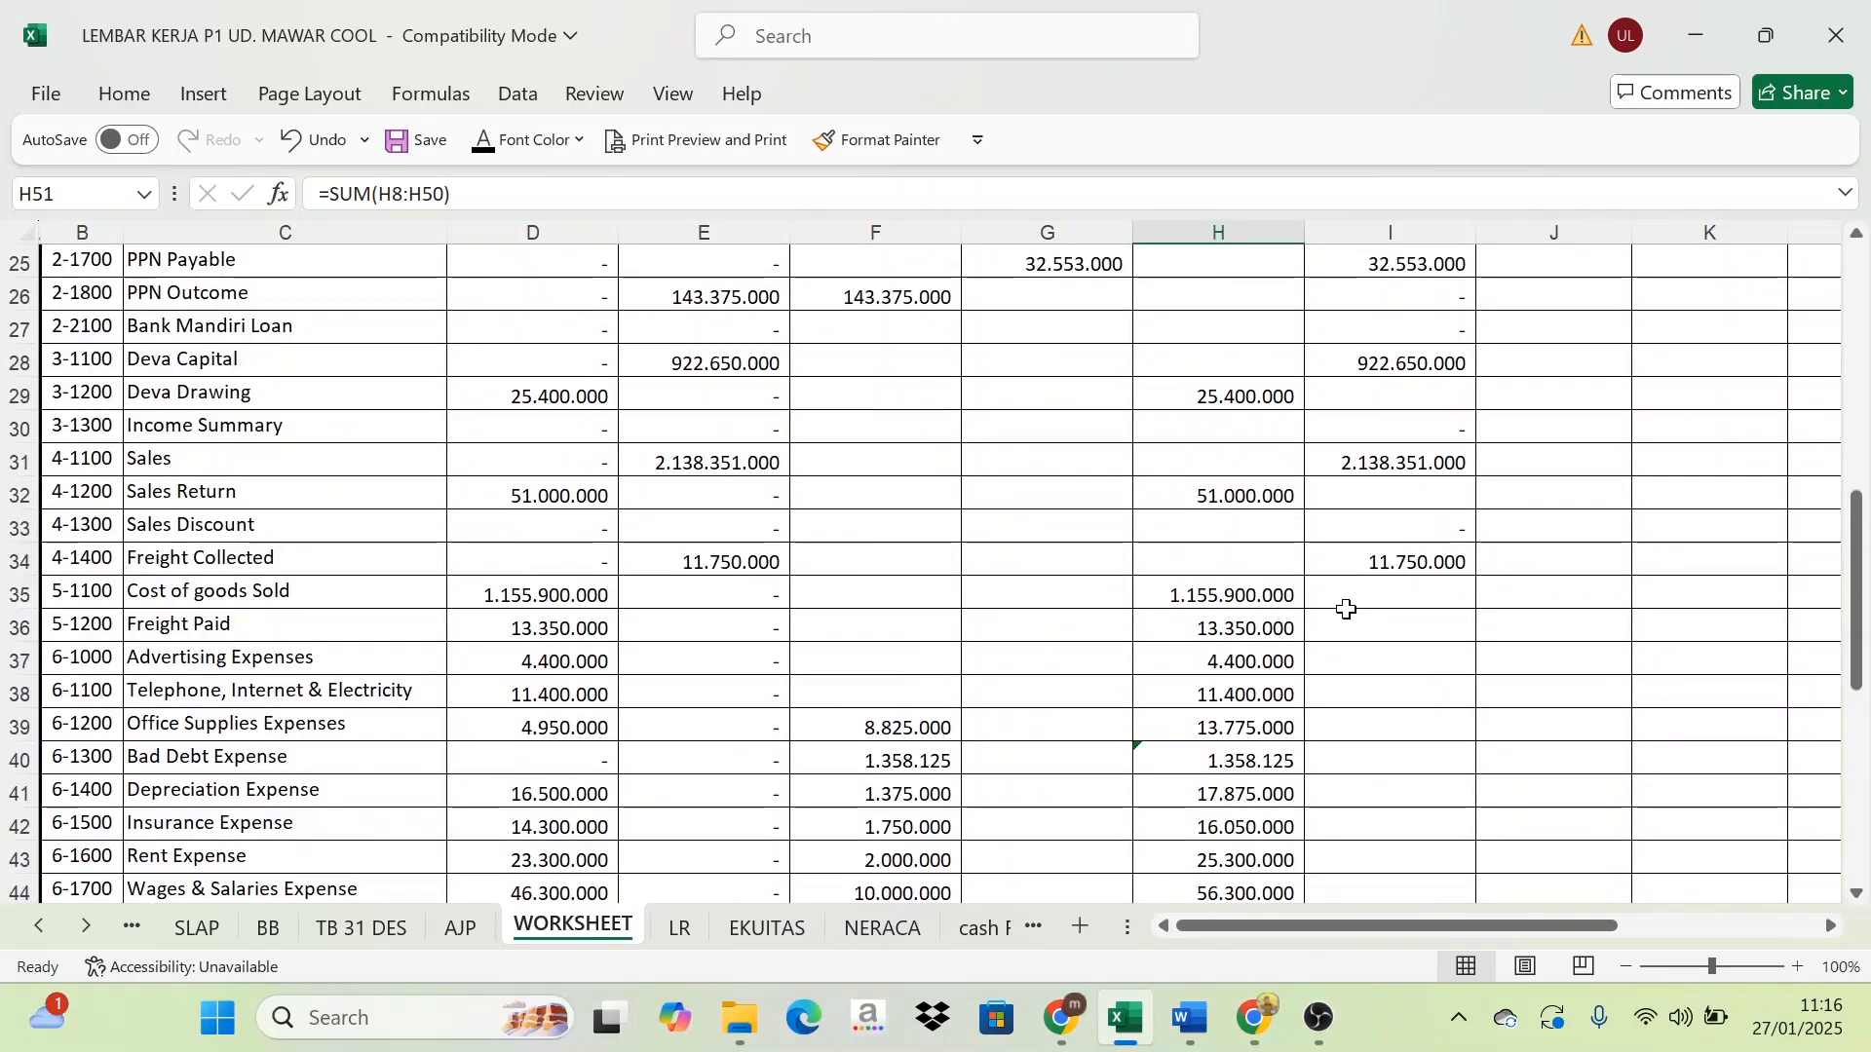
scroll(1345, 610, up, 4)
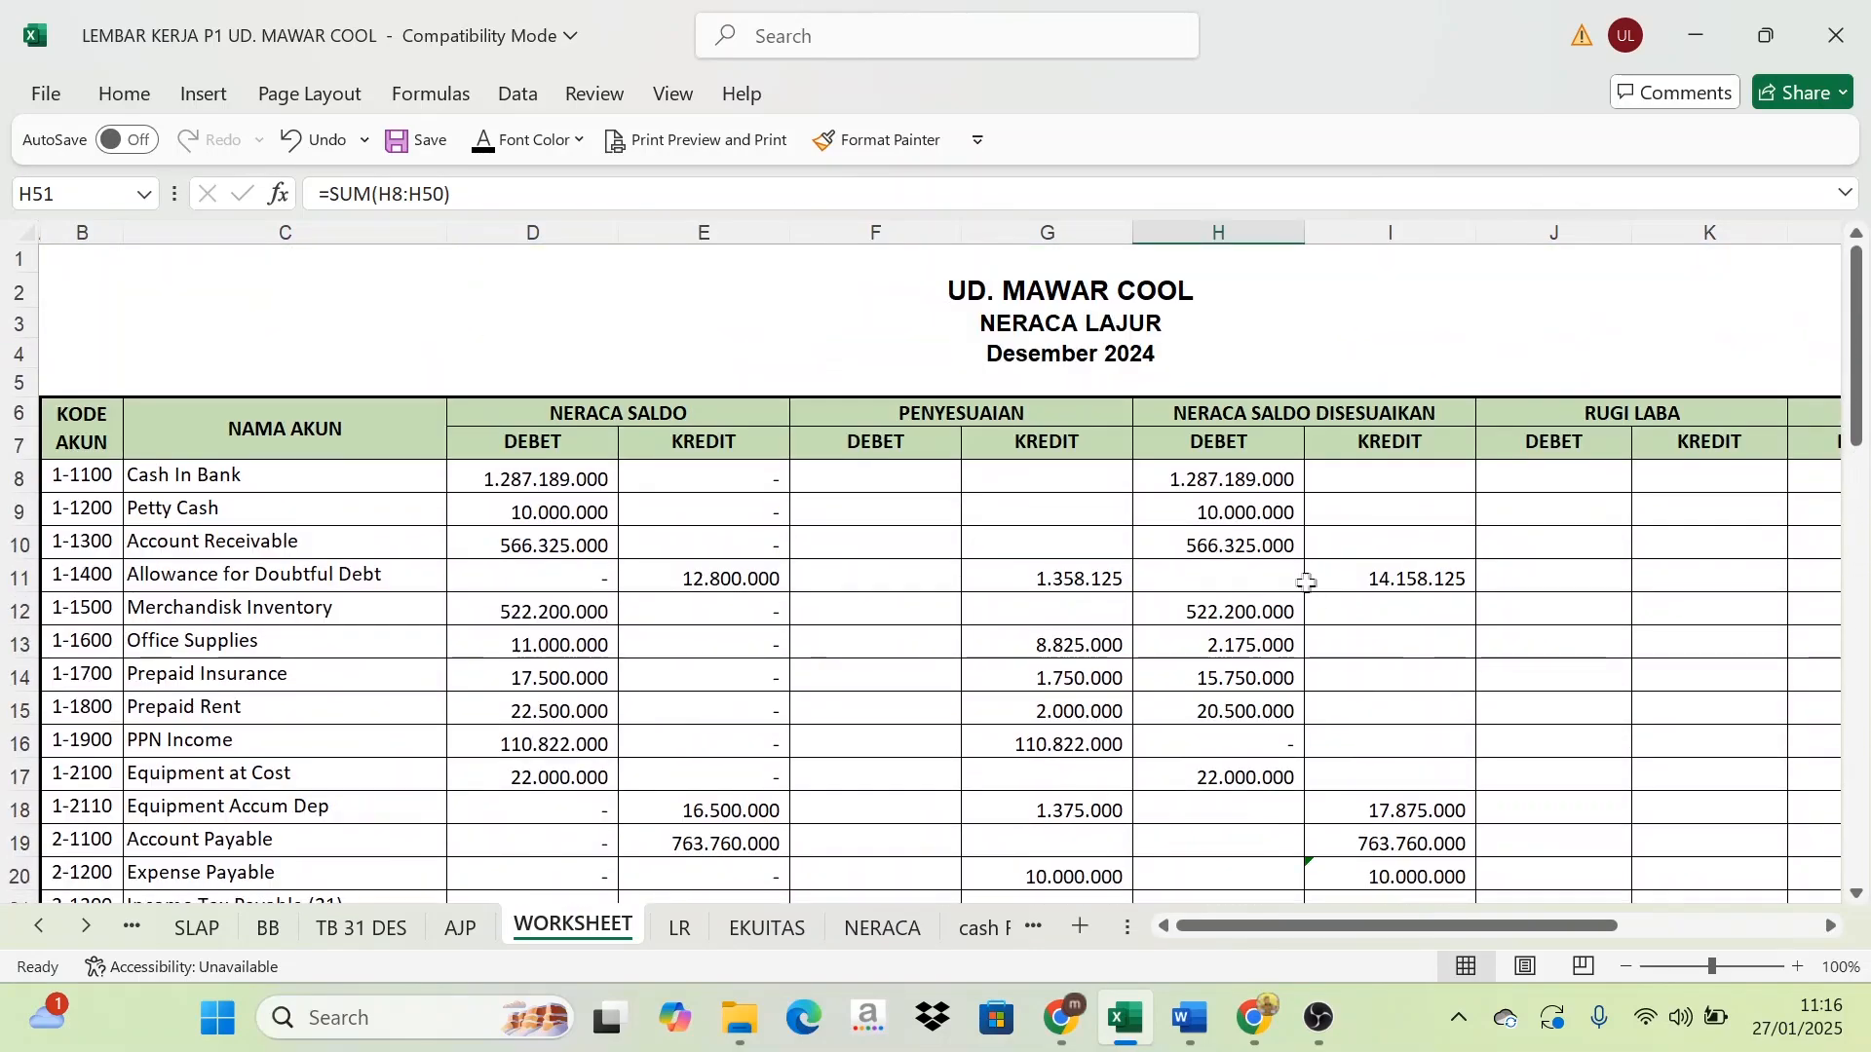
scroll(1670, 459, down, 1)
scroll(1670, 459, up, 1)
drag(1438, 911, 1552, 938)
scroll(1117, 509, down, 2)
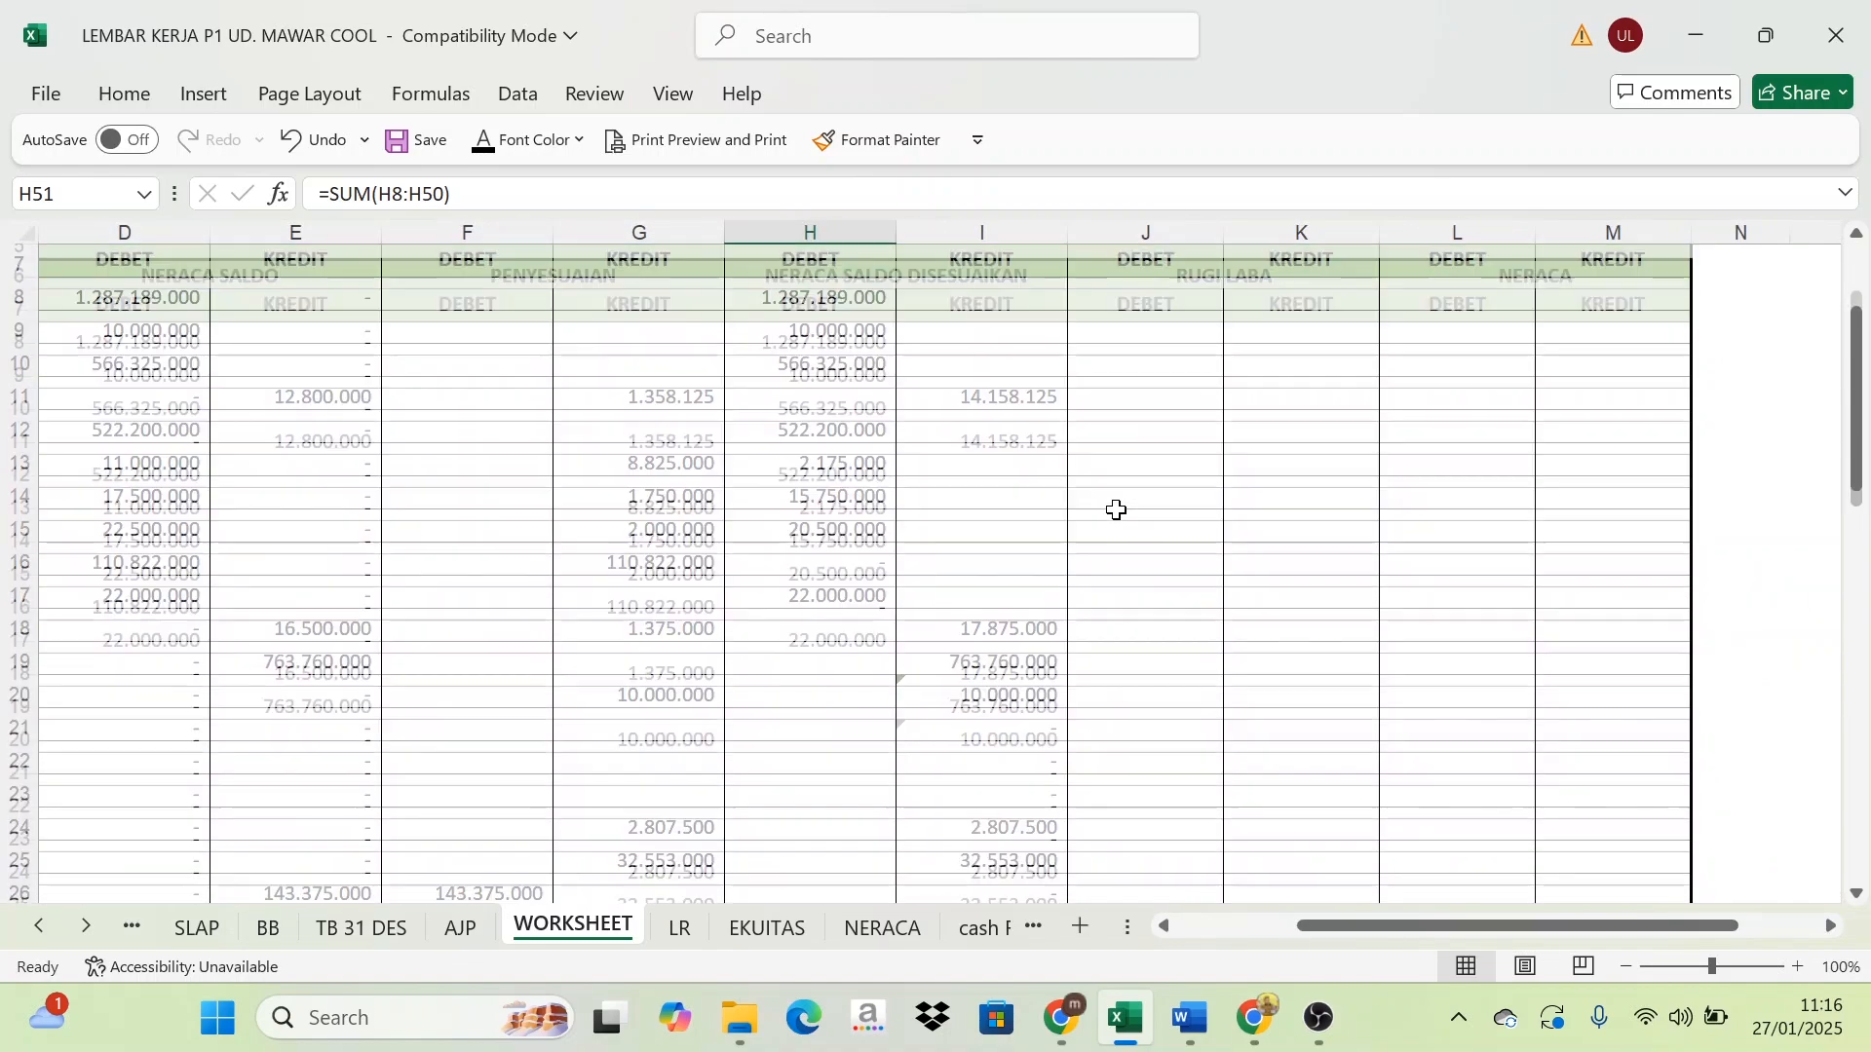
scroll(1120, 501, up, 2)
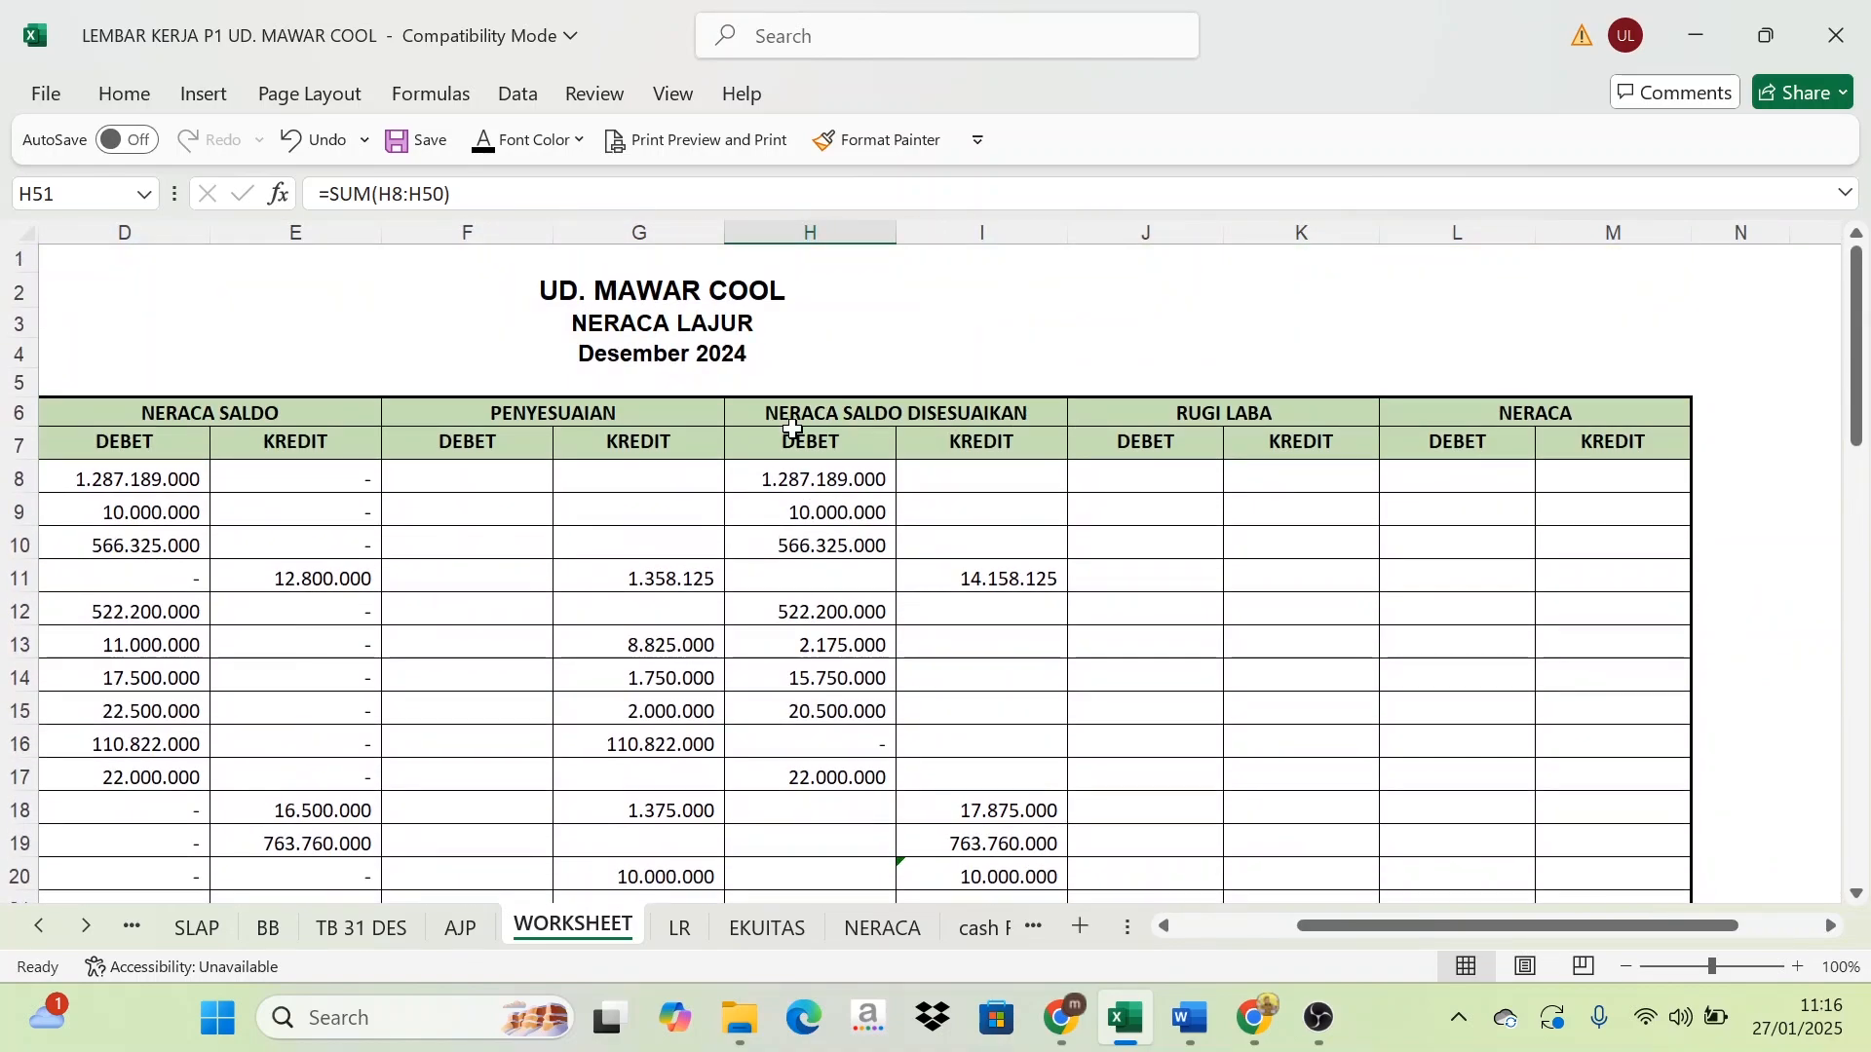
drag(827, 222, 974, 230)
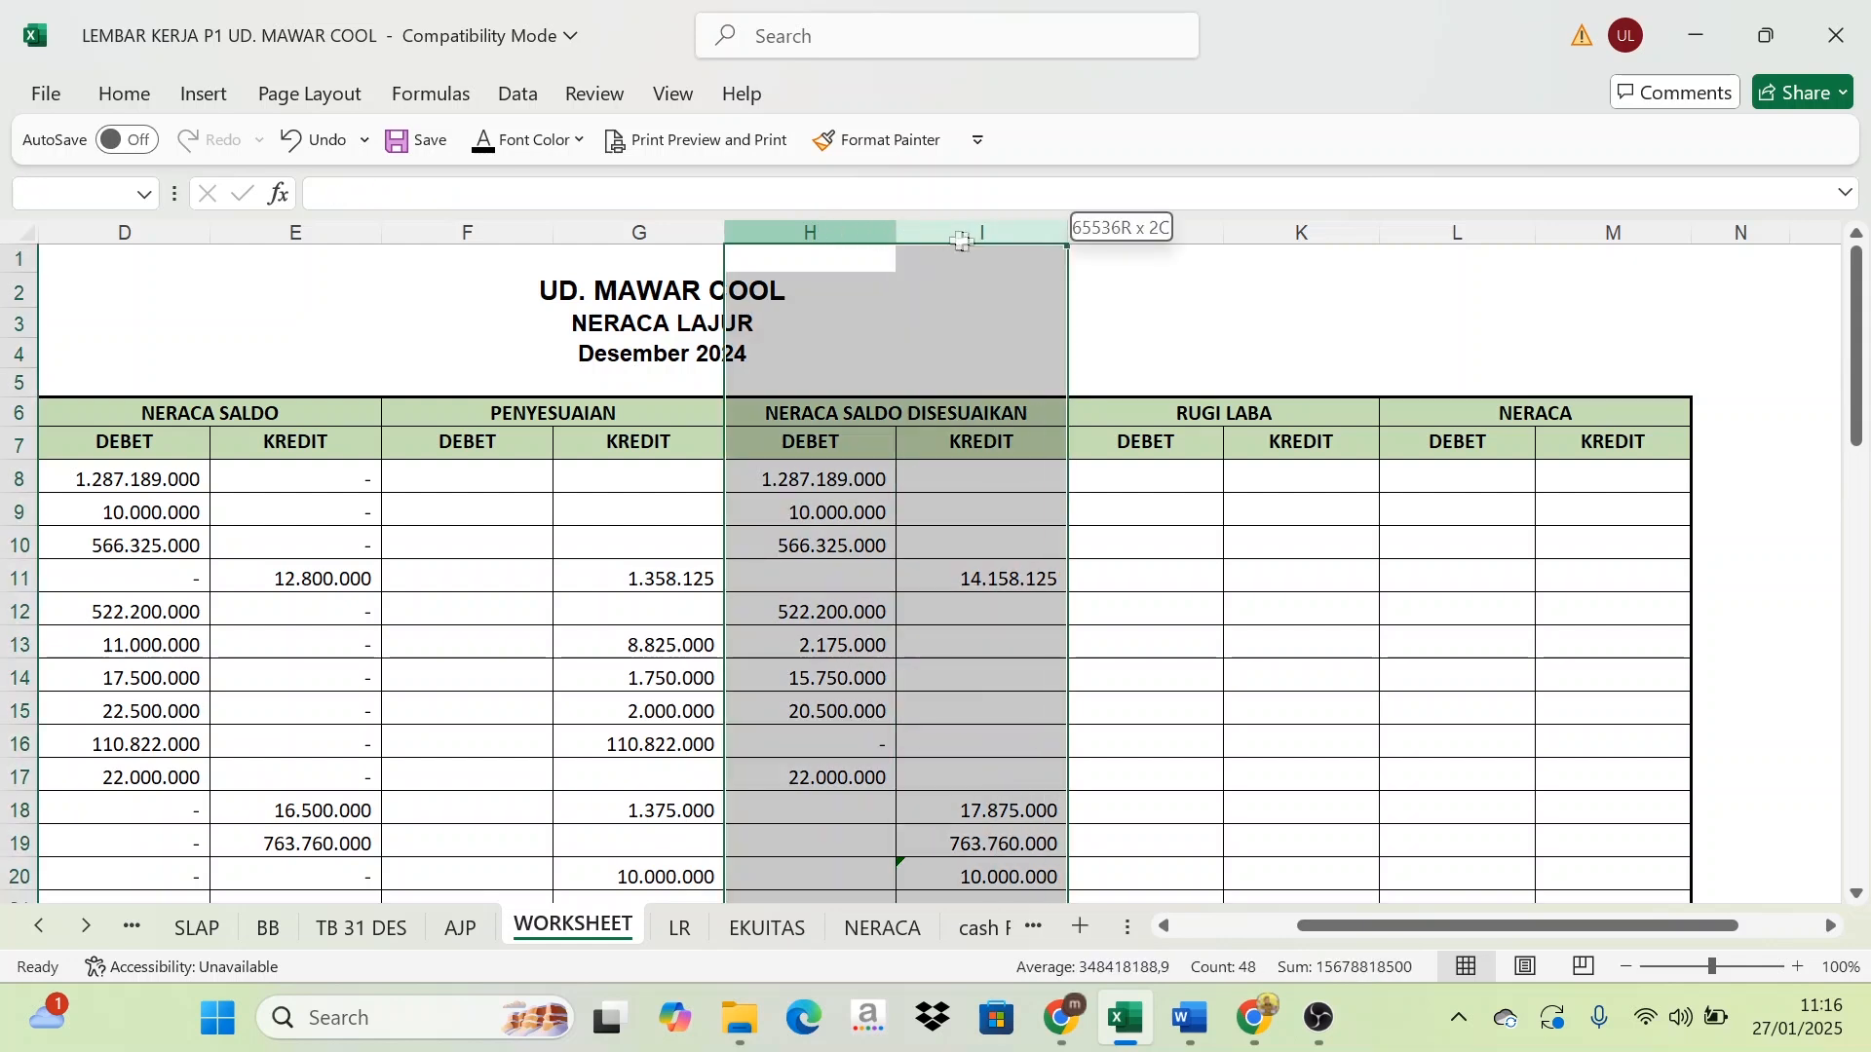
click(787, 539)
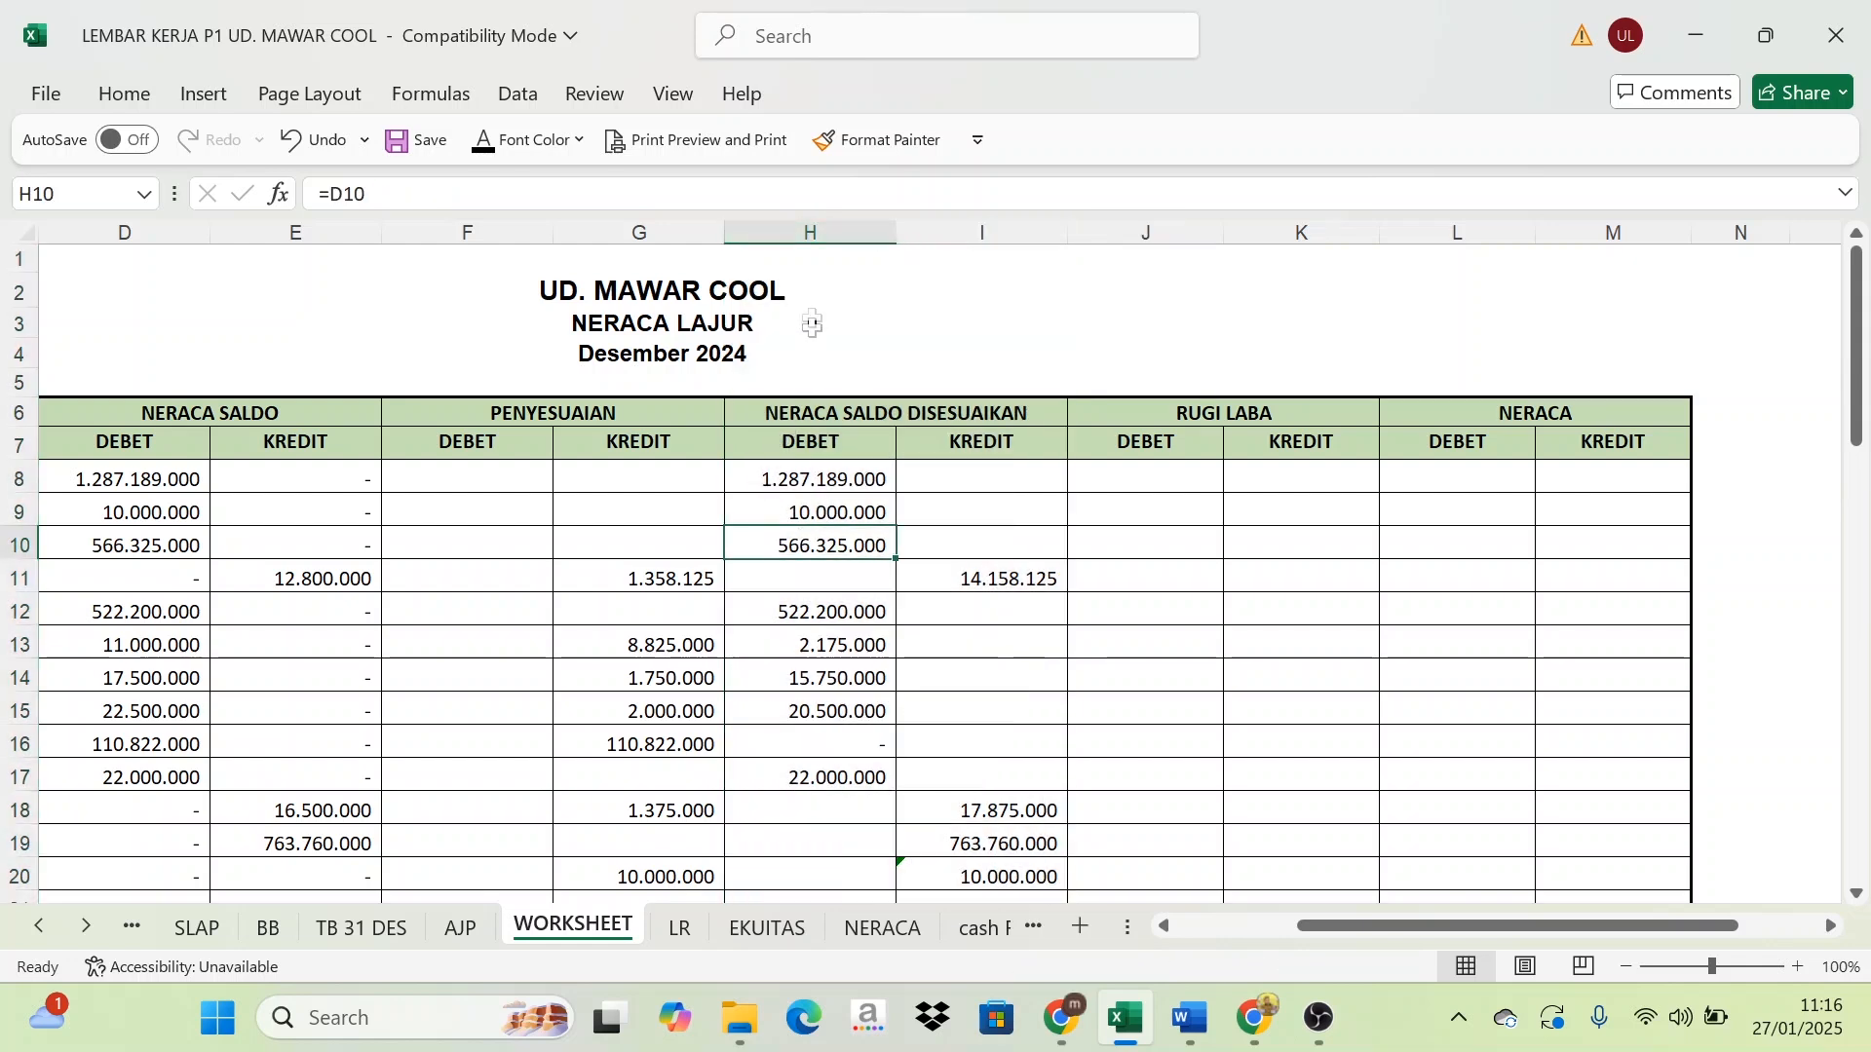
drag(814, 231, 984, 232)
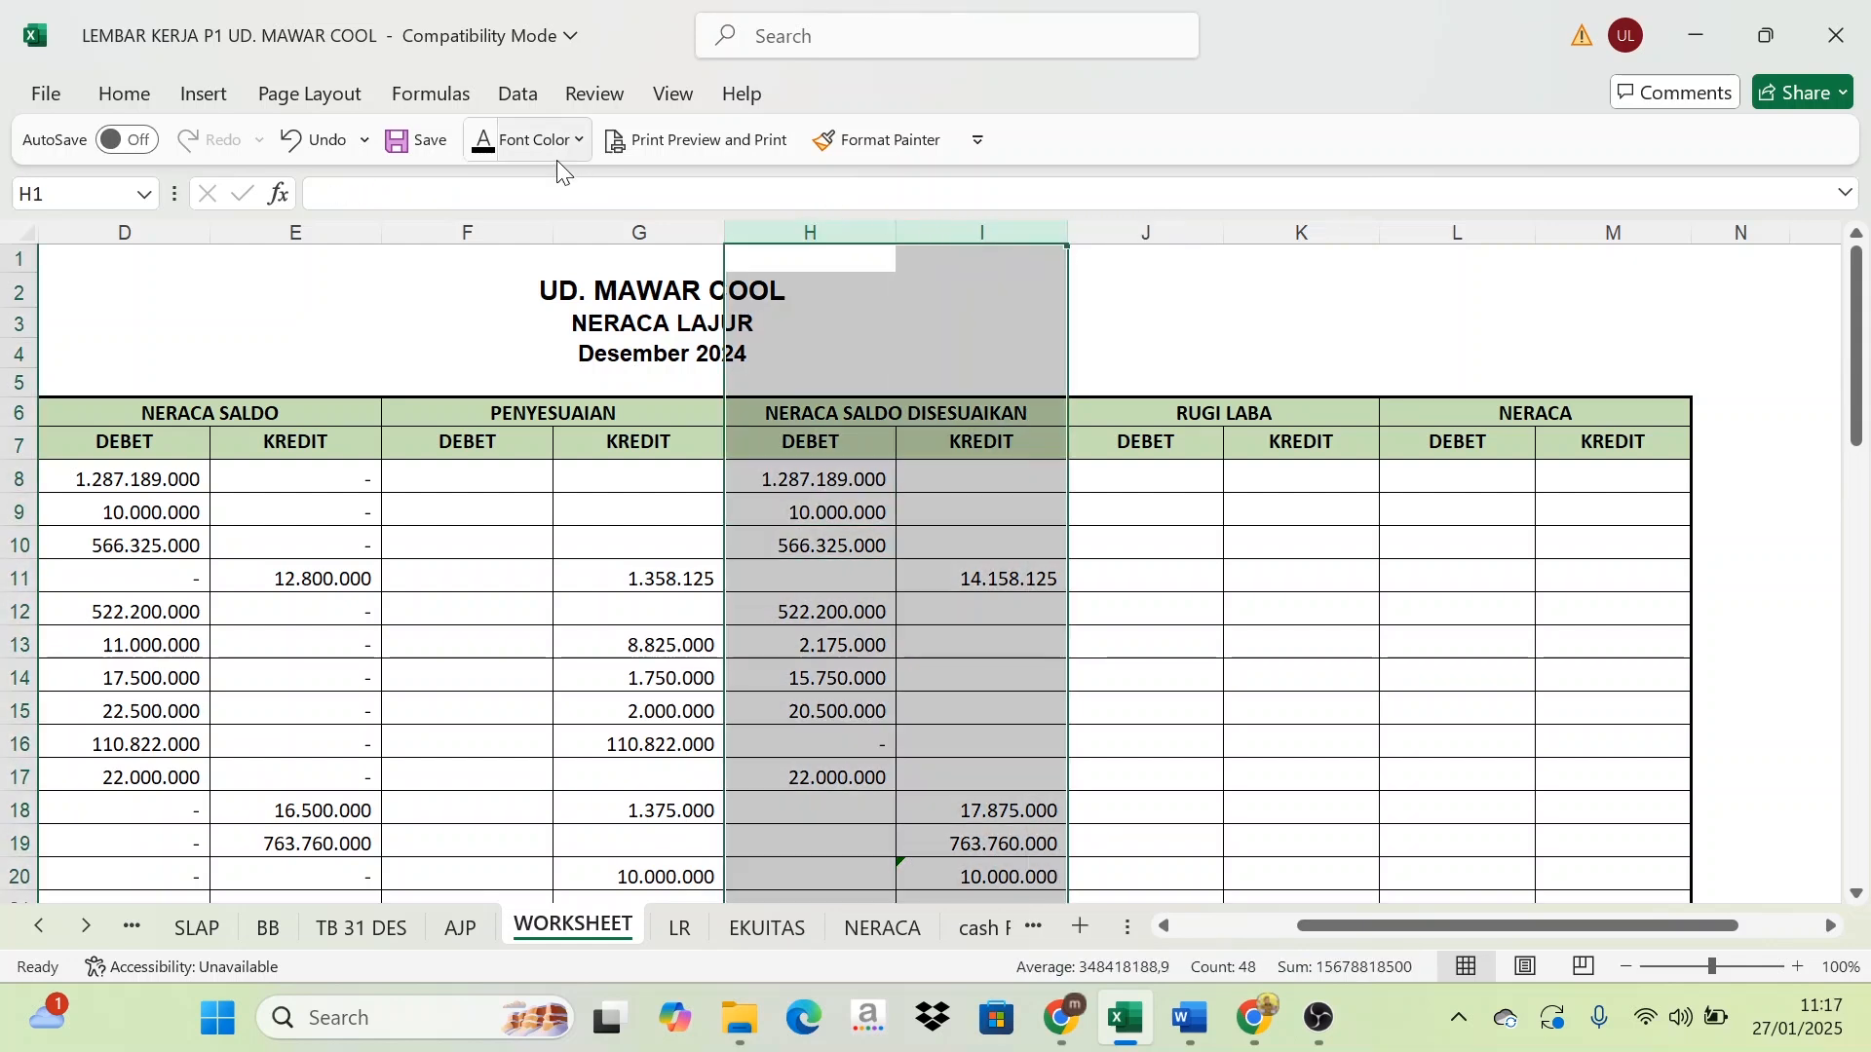
click(579, 142)
click(506, 618)
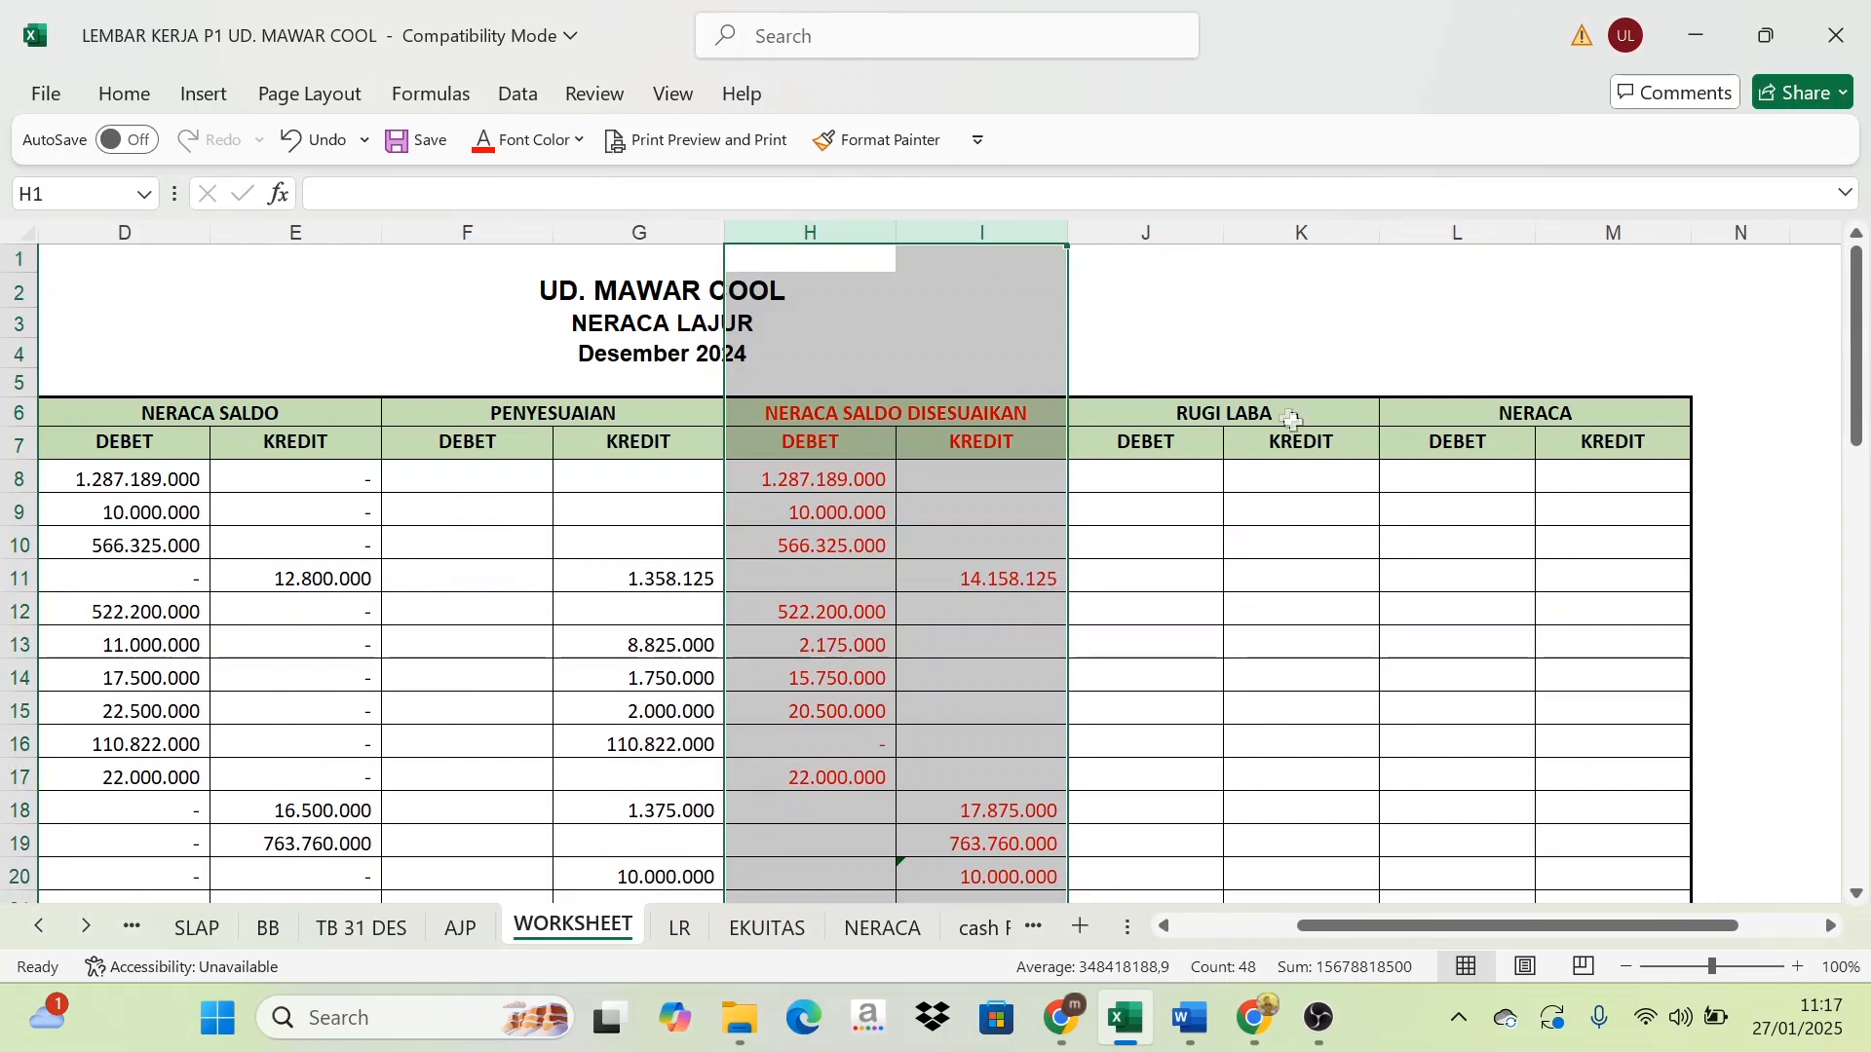
click(1327, 745)
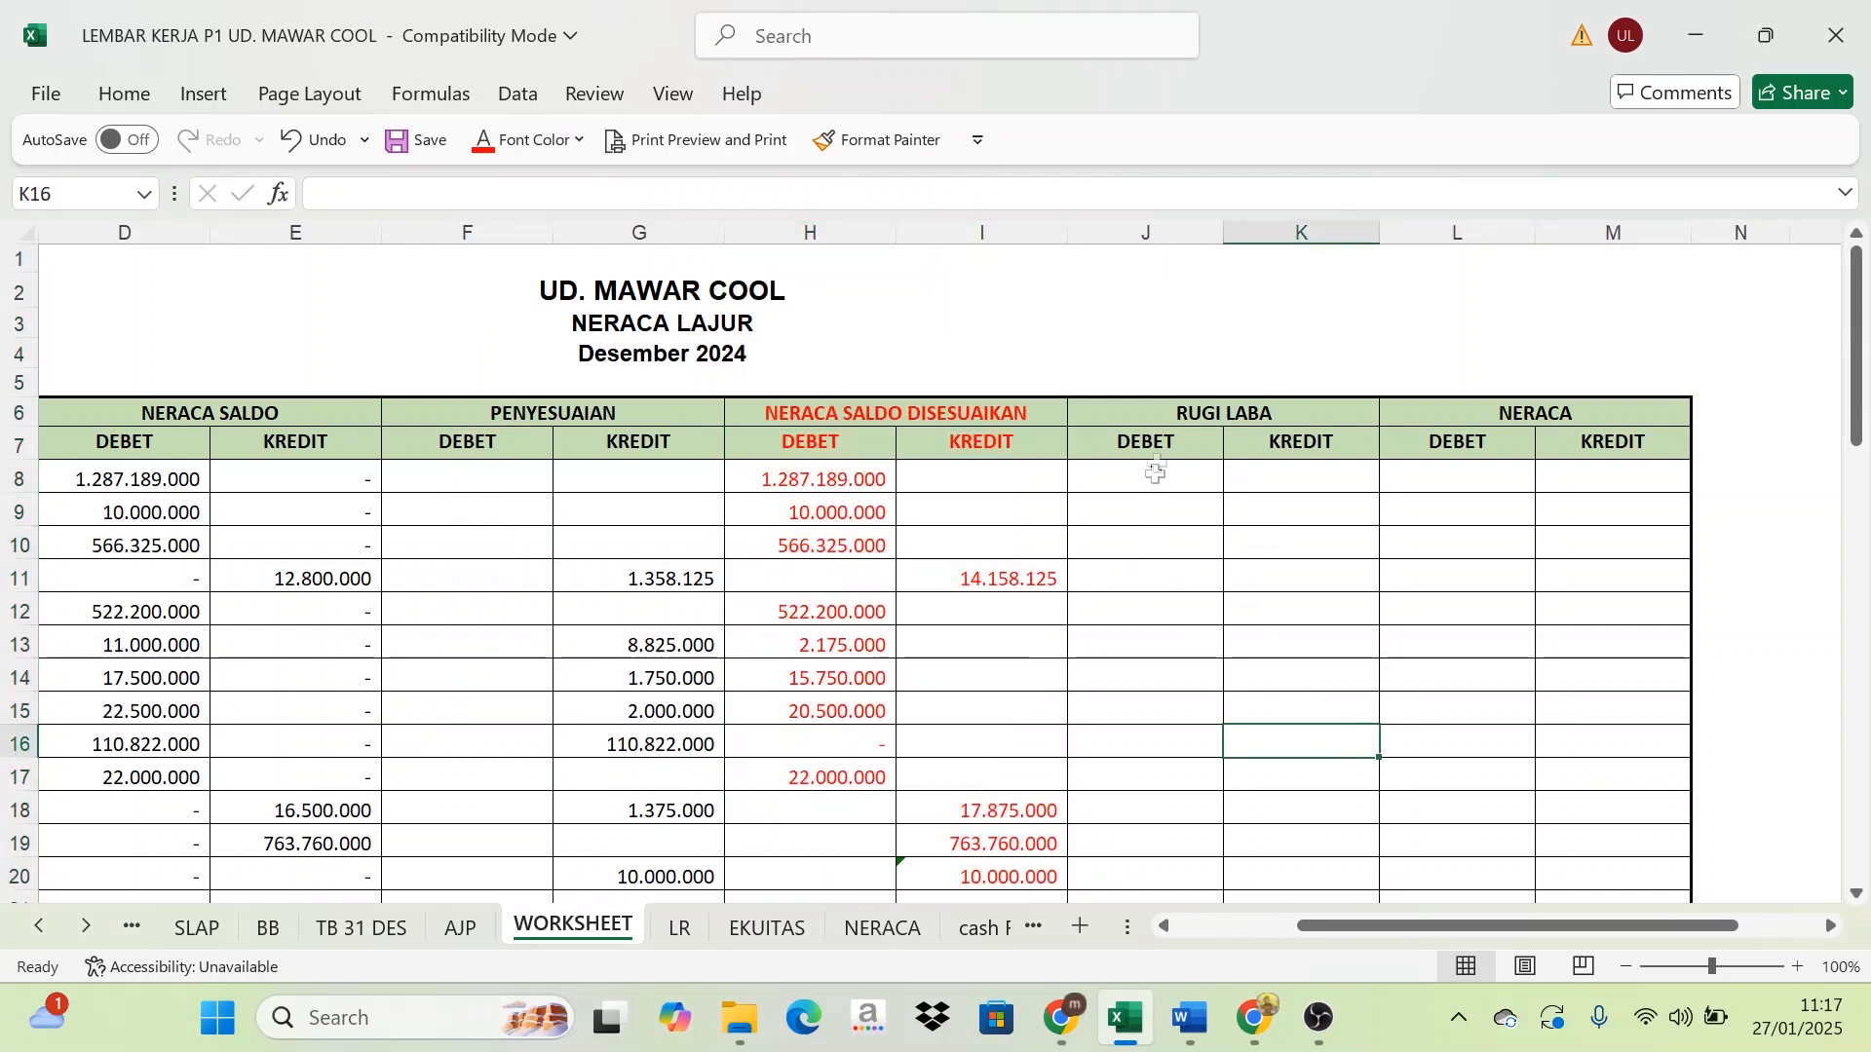
Examine the Rugi Laba columns alongside the Neraca Saldo Disesuaikan balances that feed them
click(1206, 419)
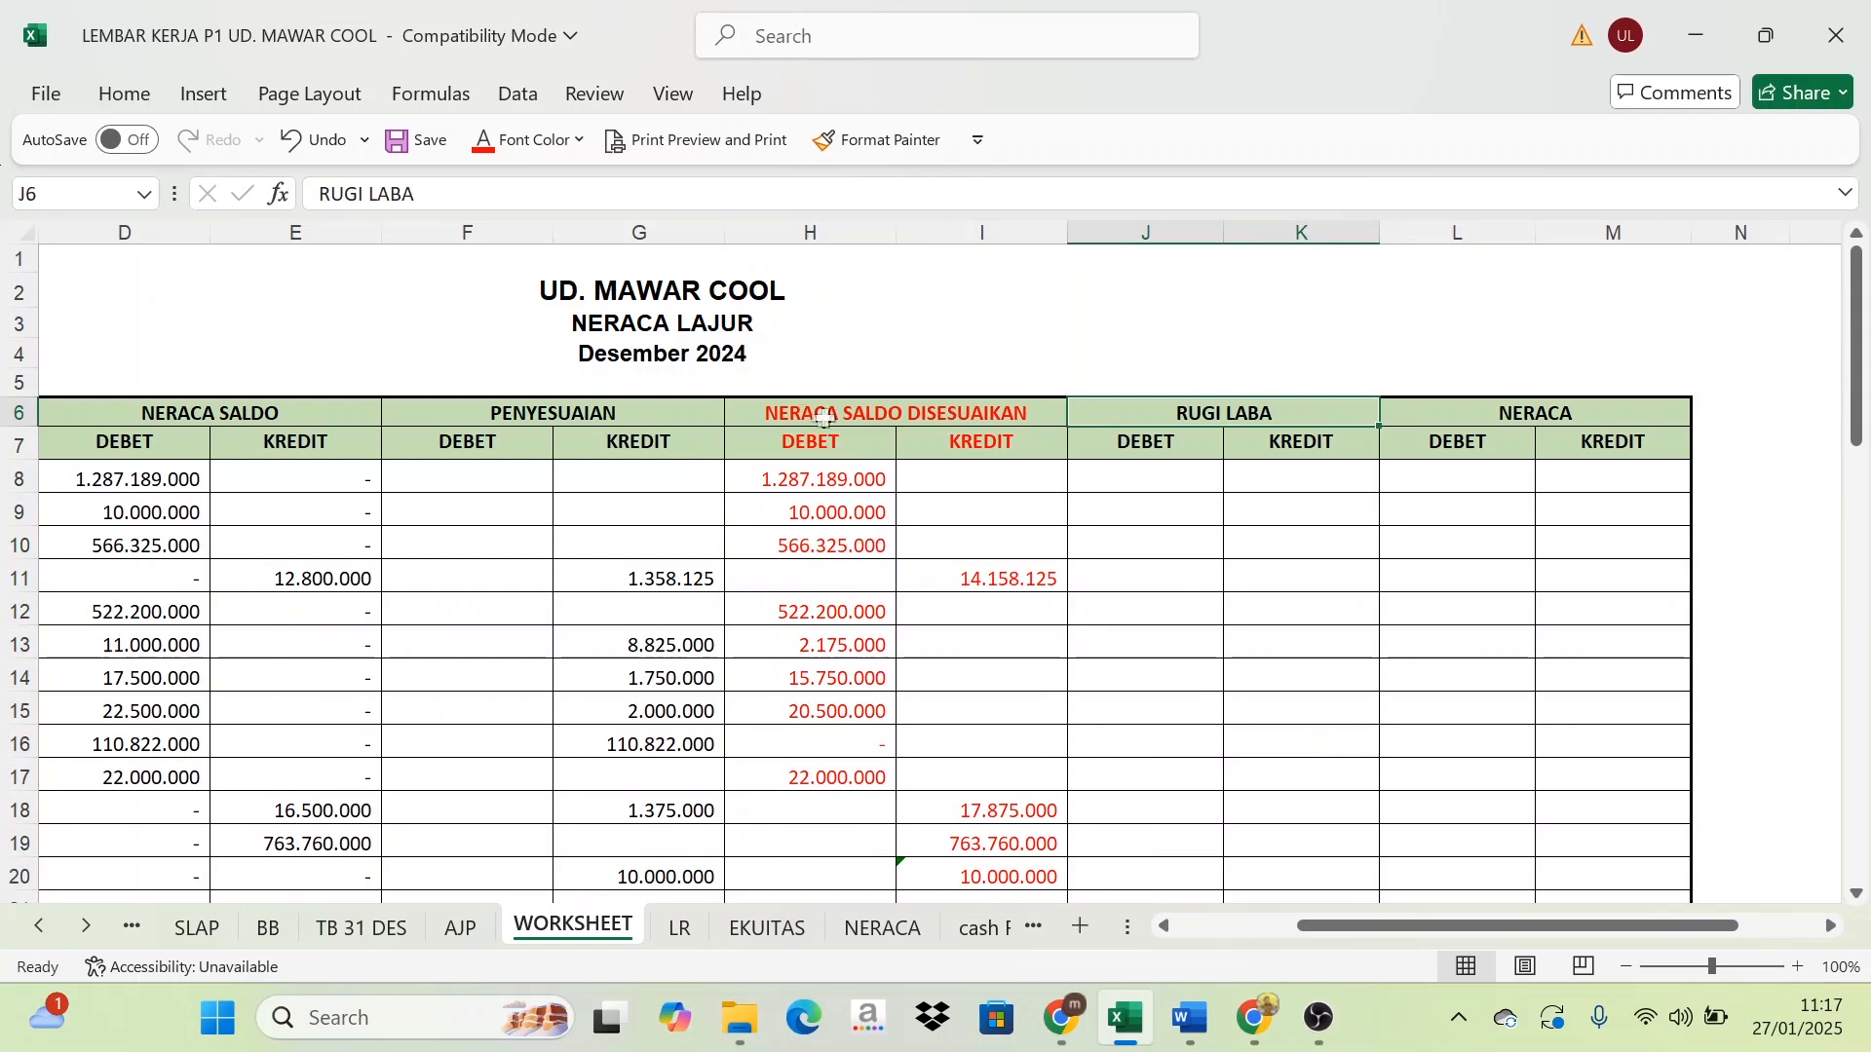
scroll(1232, 639, down, 3)
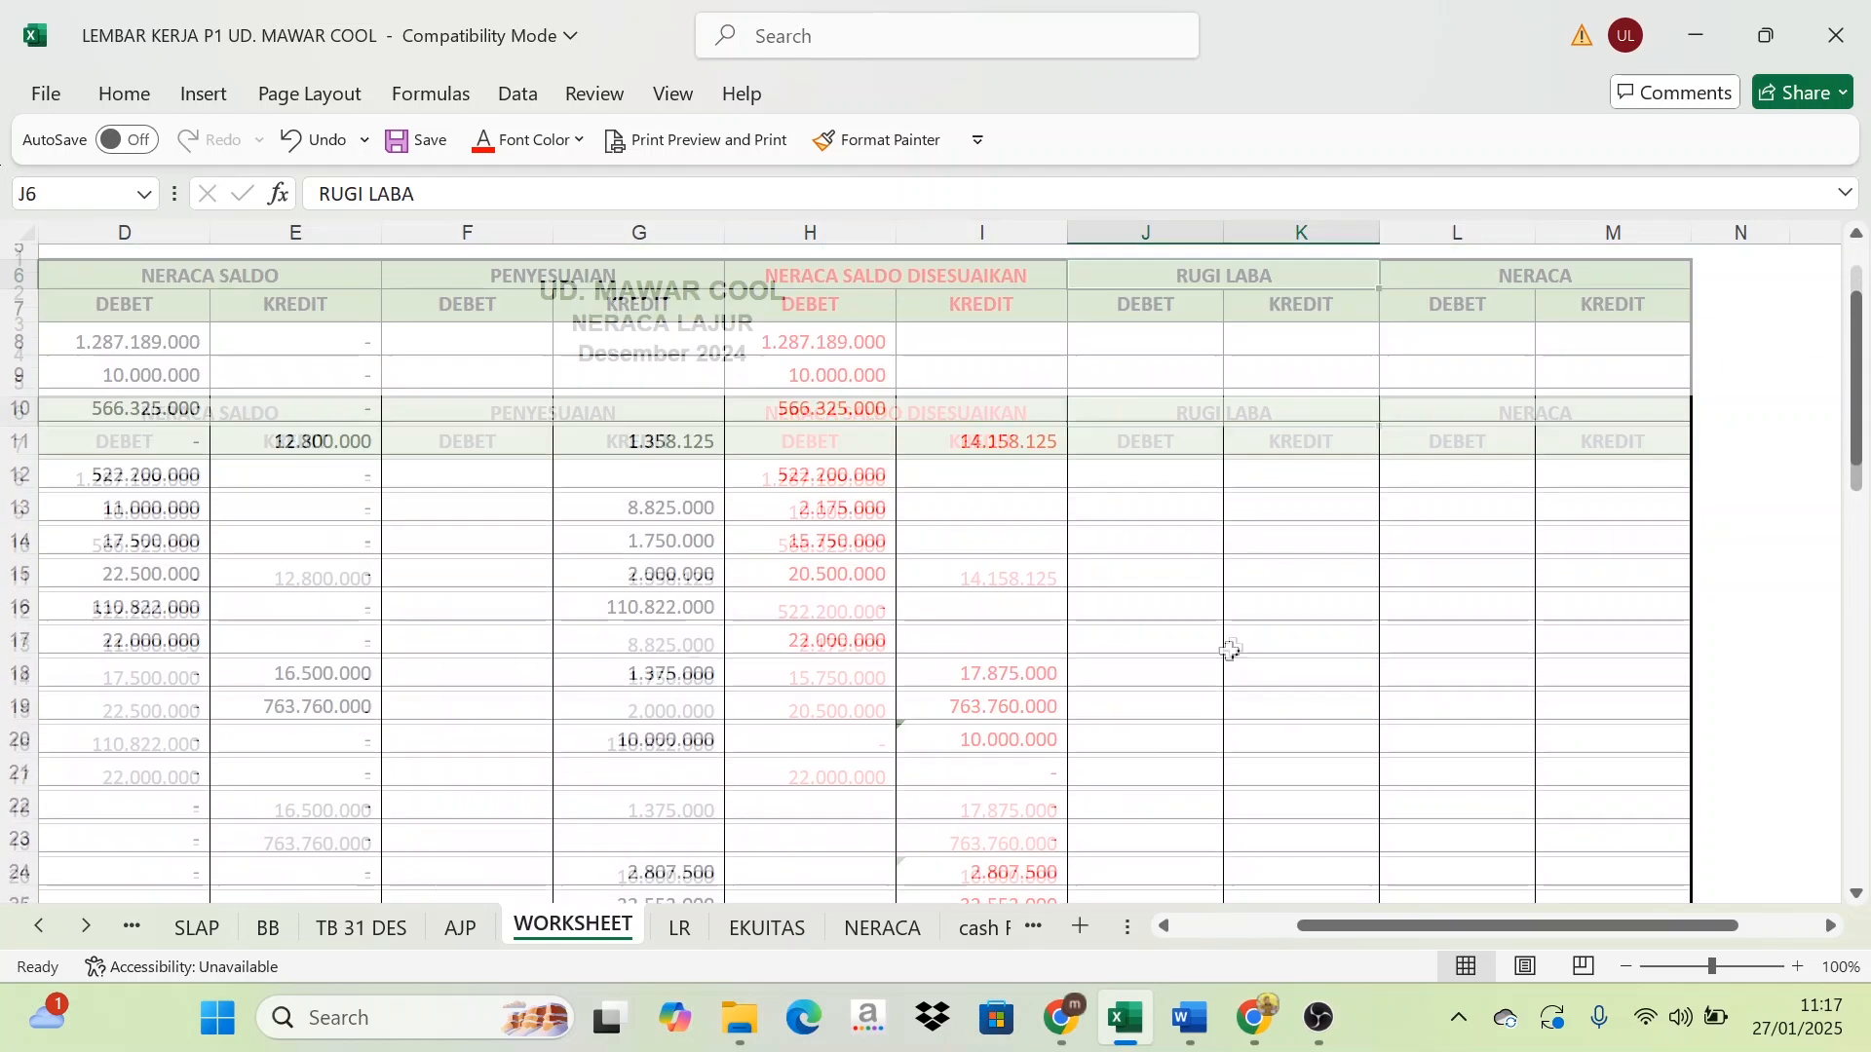
scroll(1232, 651, up, 3)
scroll(1197, 648, down, 1)
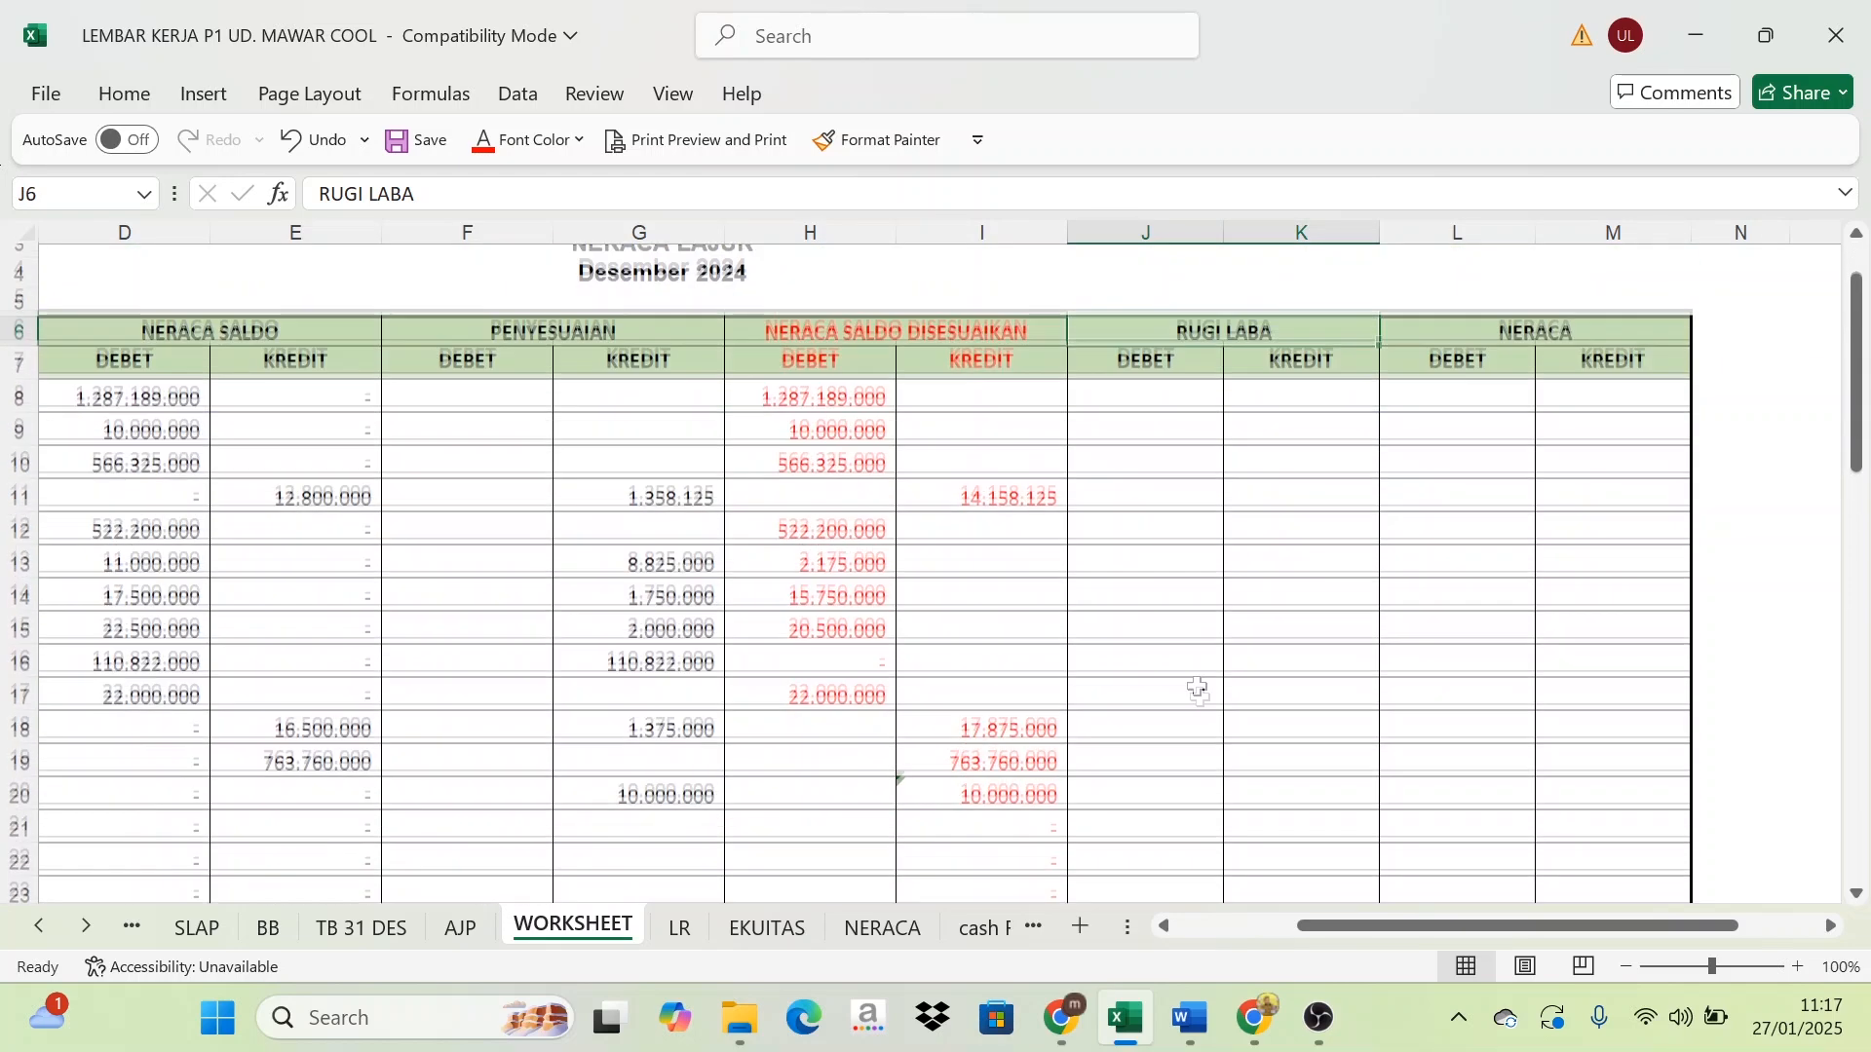
scroll(1176, 755, down, 1)
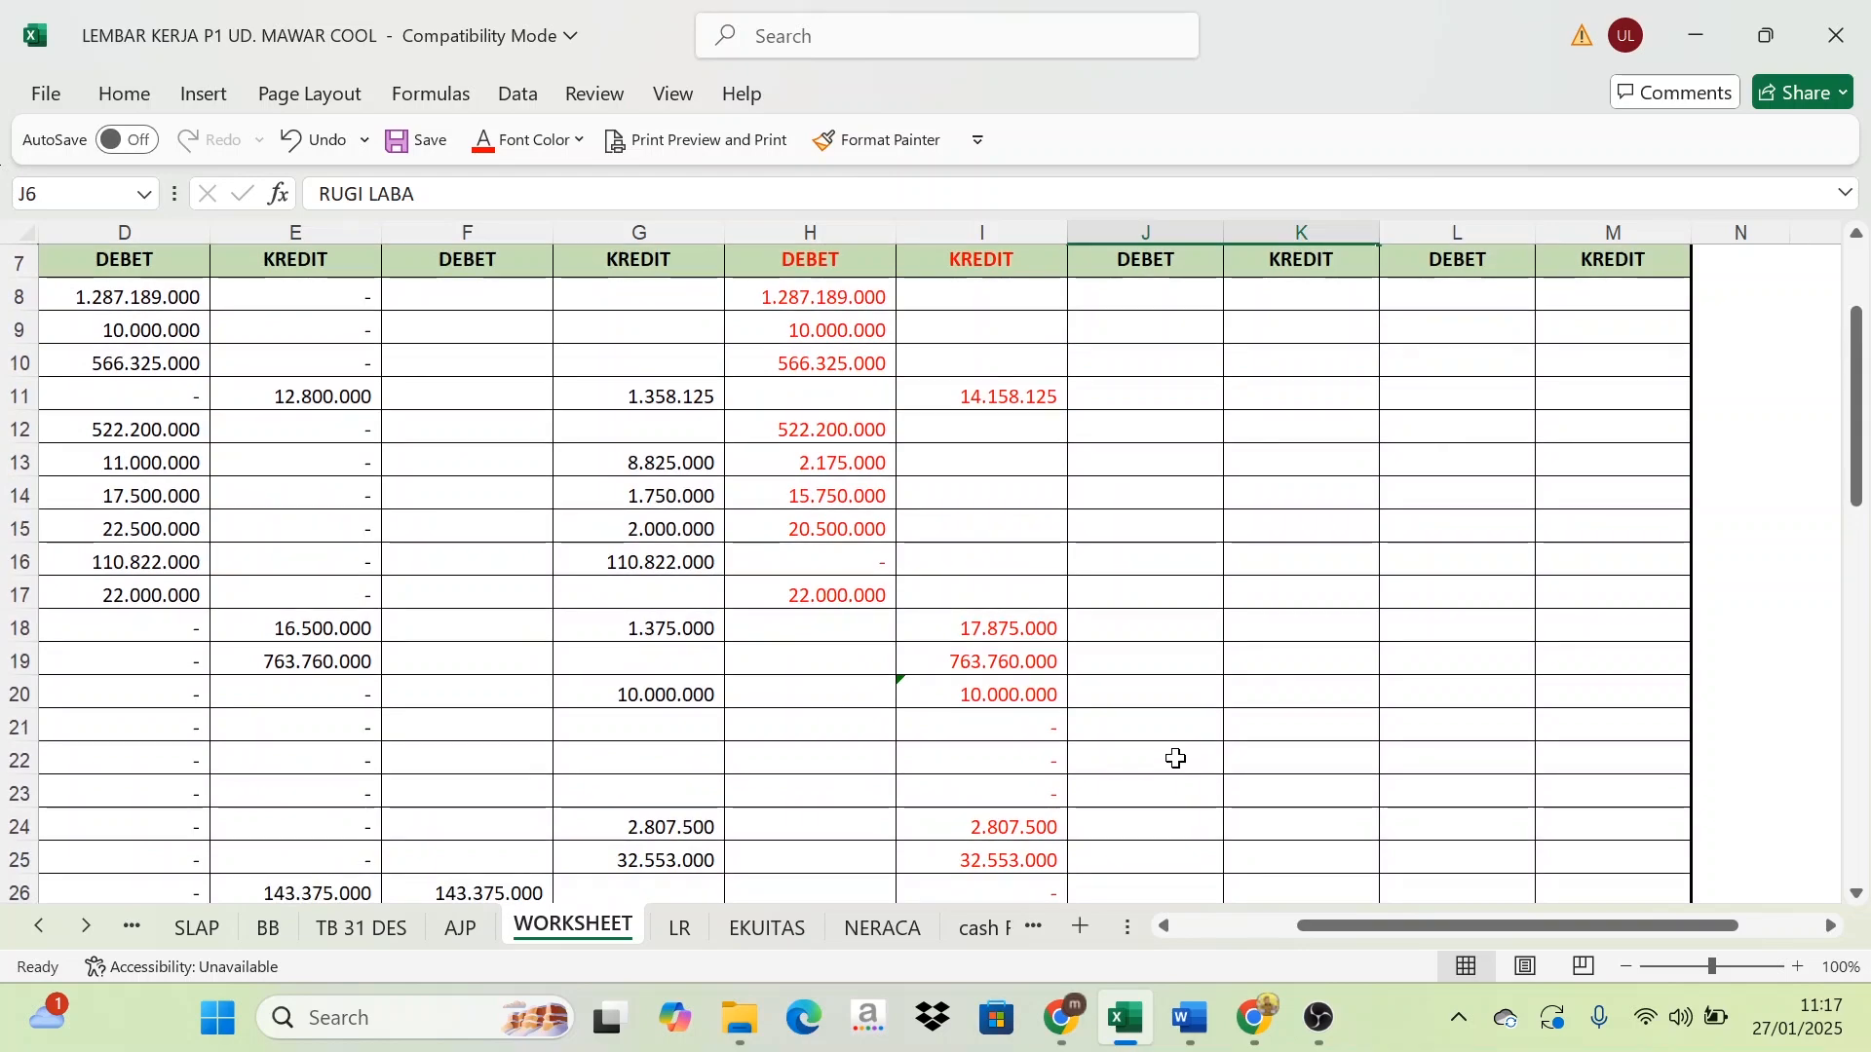
scroll(1177, 756, down, 2)
scroll(1237, 702, up, 4)
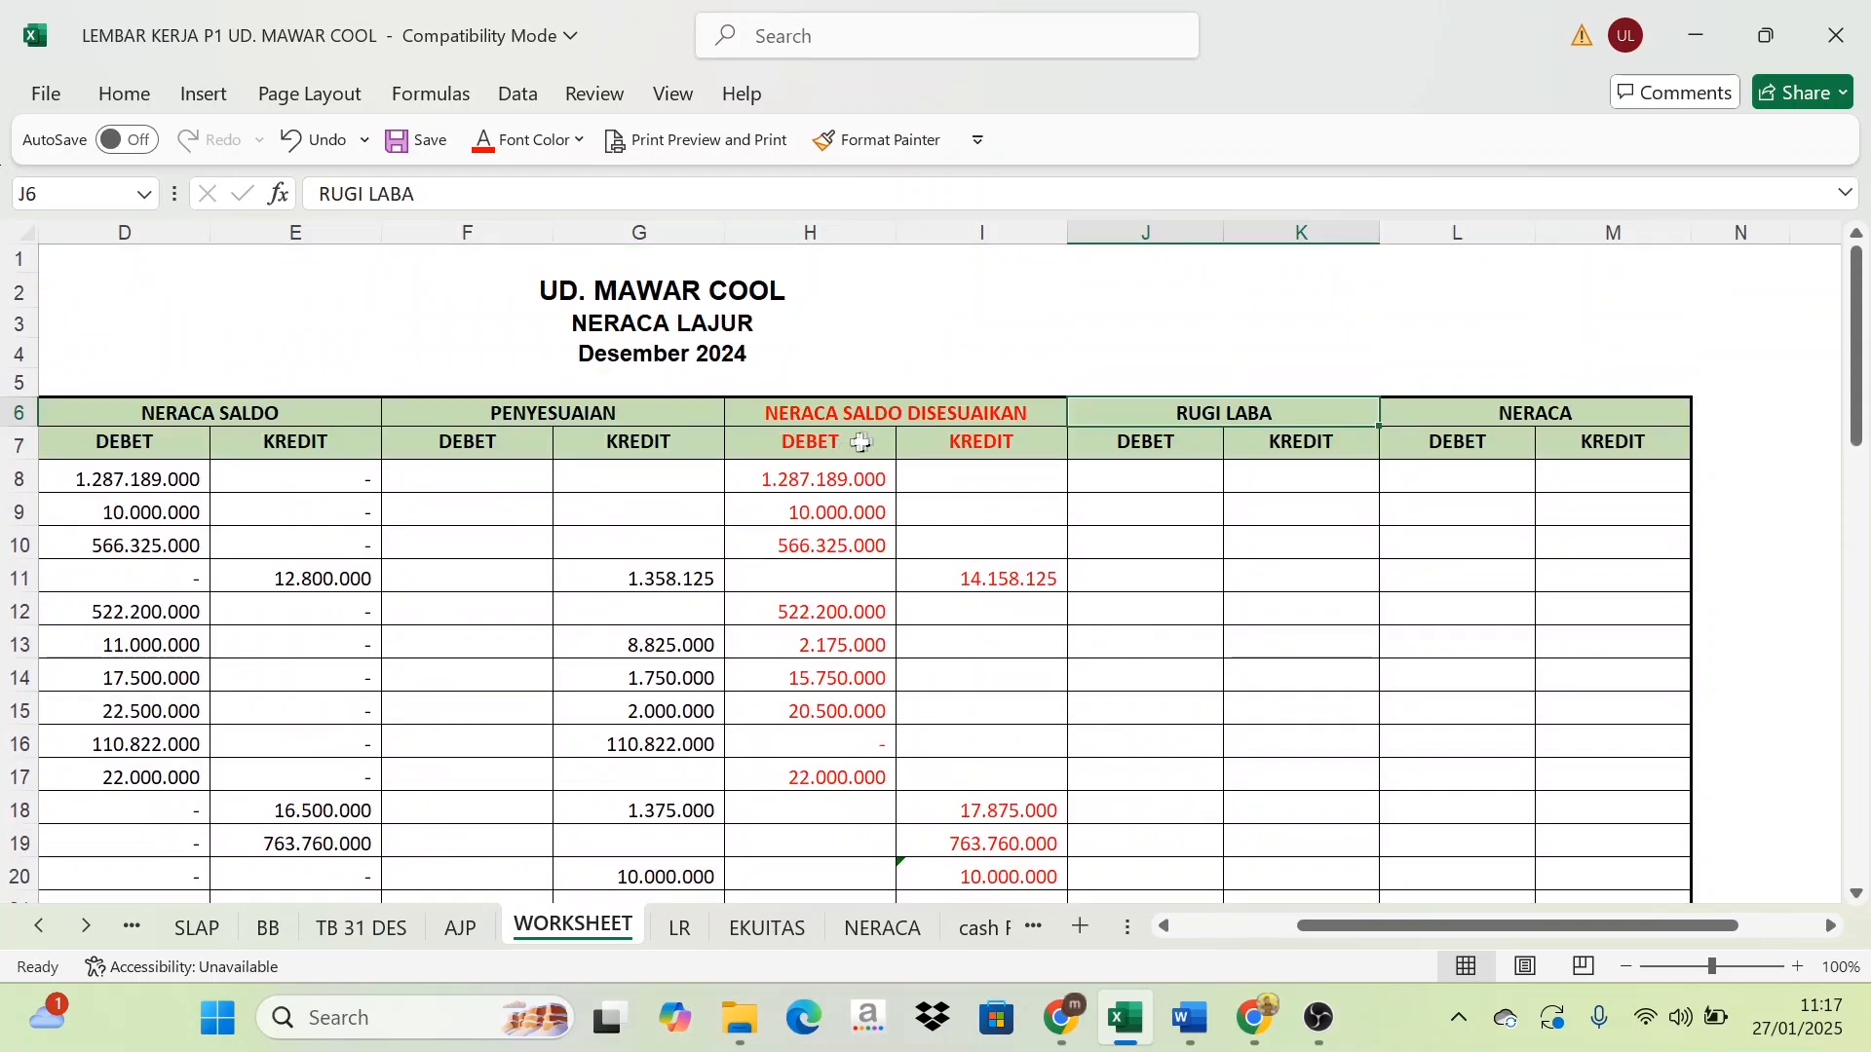
scroll(873, 843, down, 4)
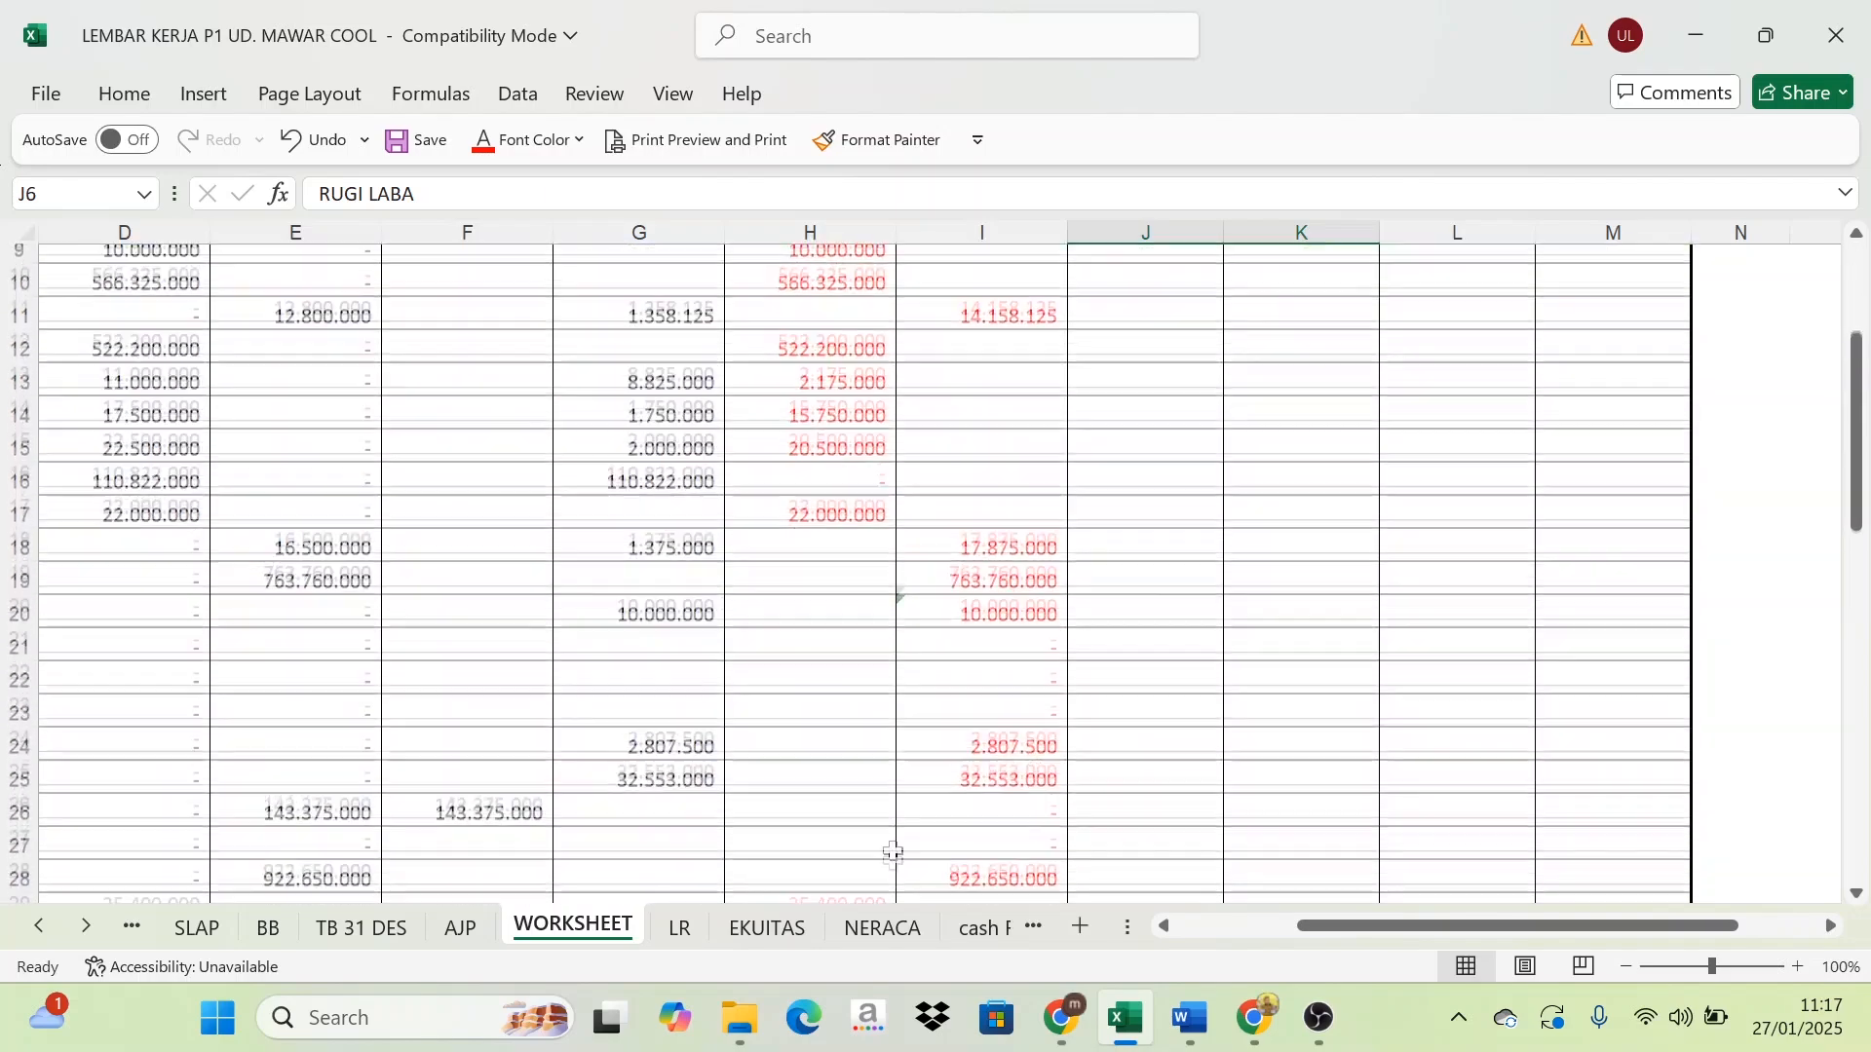
scroll(894, 862, down, 1)
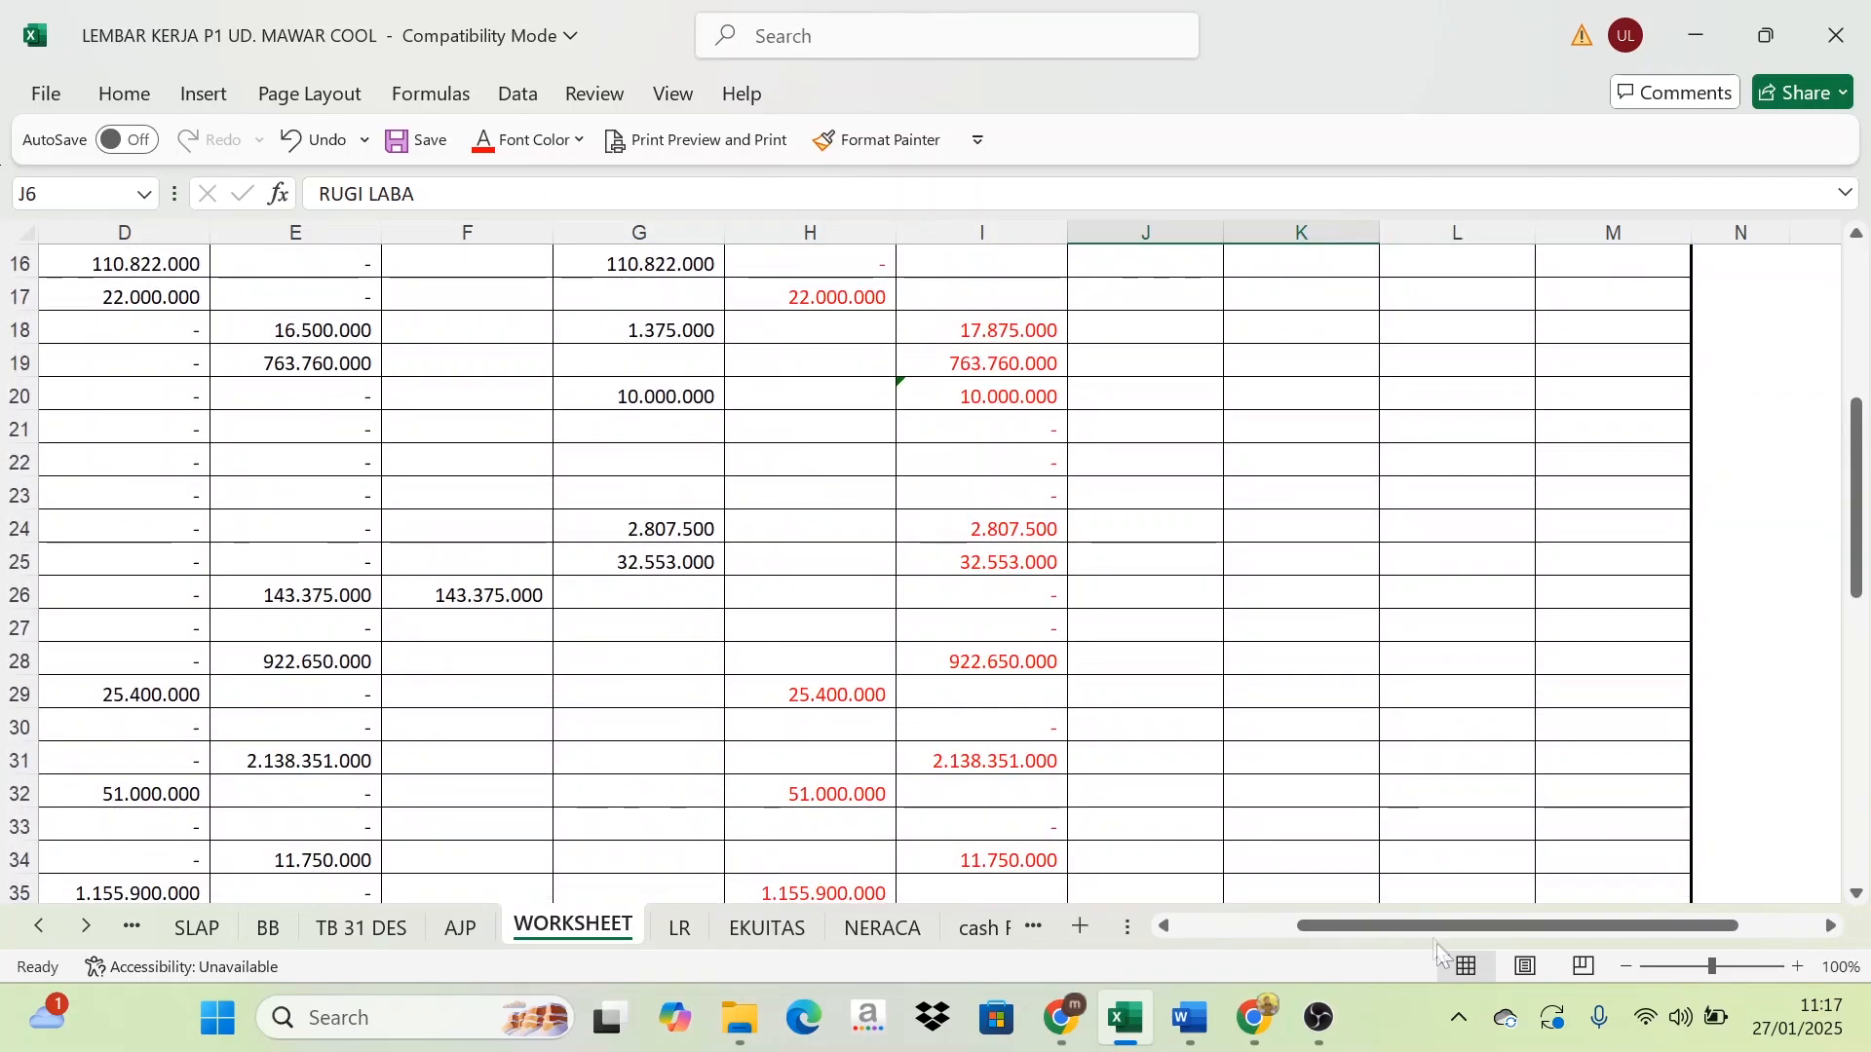
Apply the Red font color to the codes and names of the accounts from Sales to Income Tax Expense, cells B31:C50
drag(1434, 926, 1241, 909)
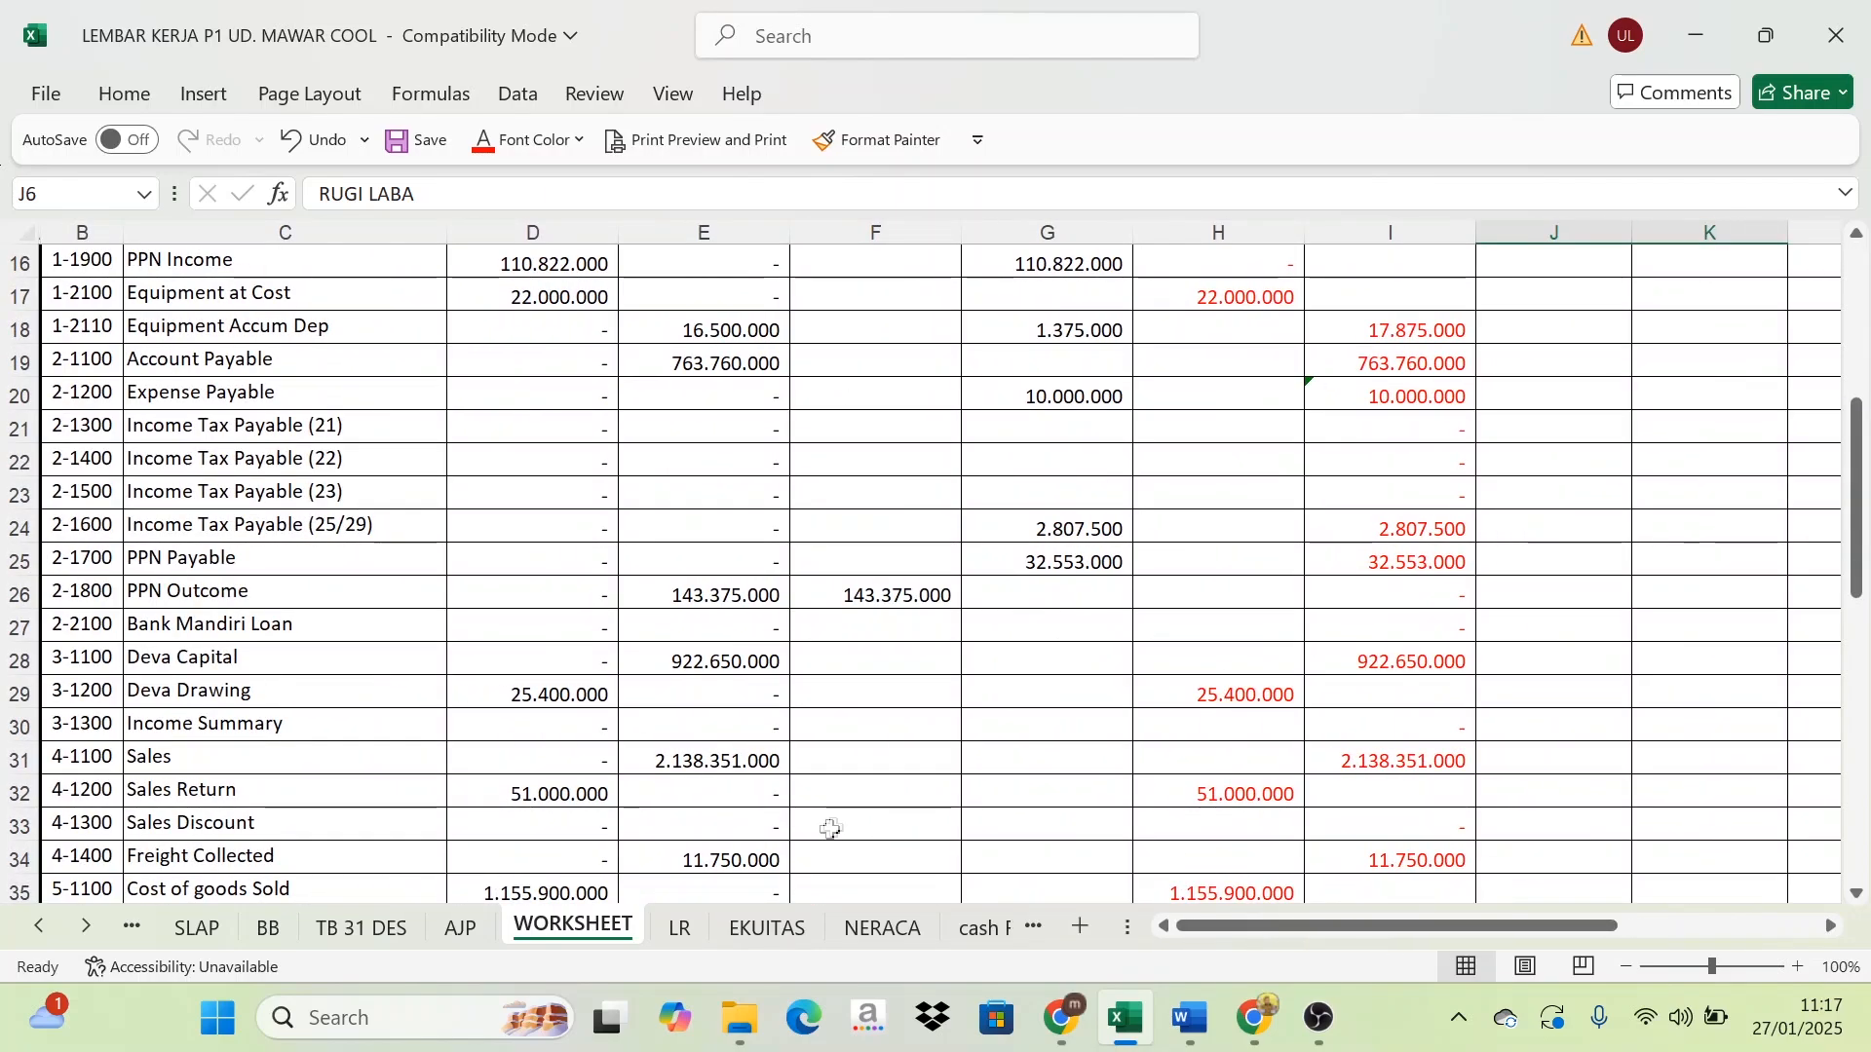
scroll(832, 828, down, 3)
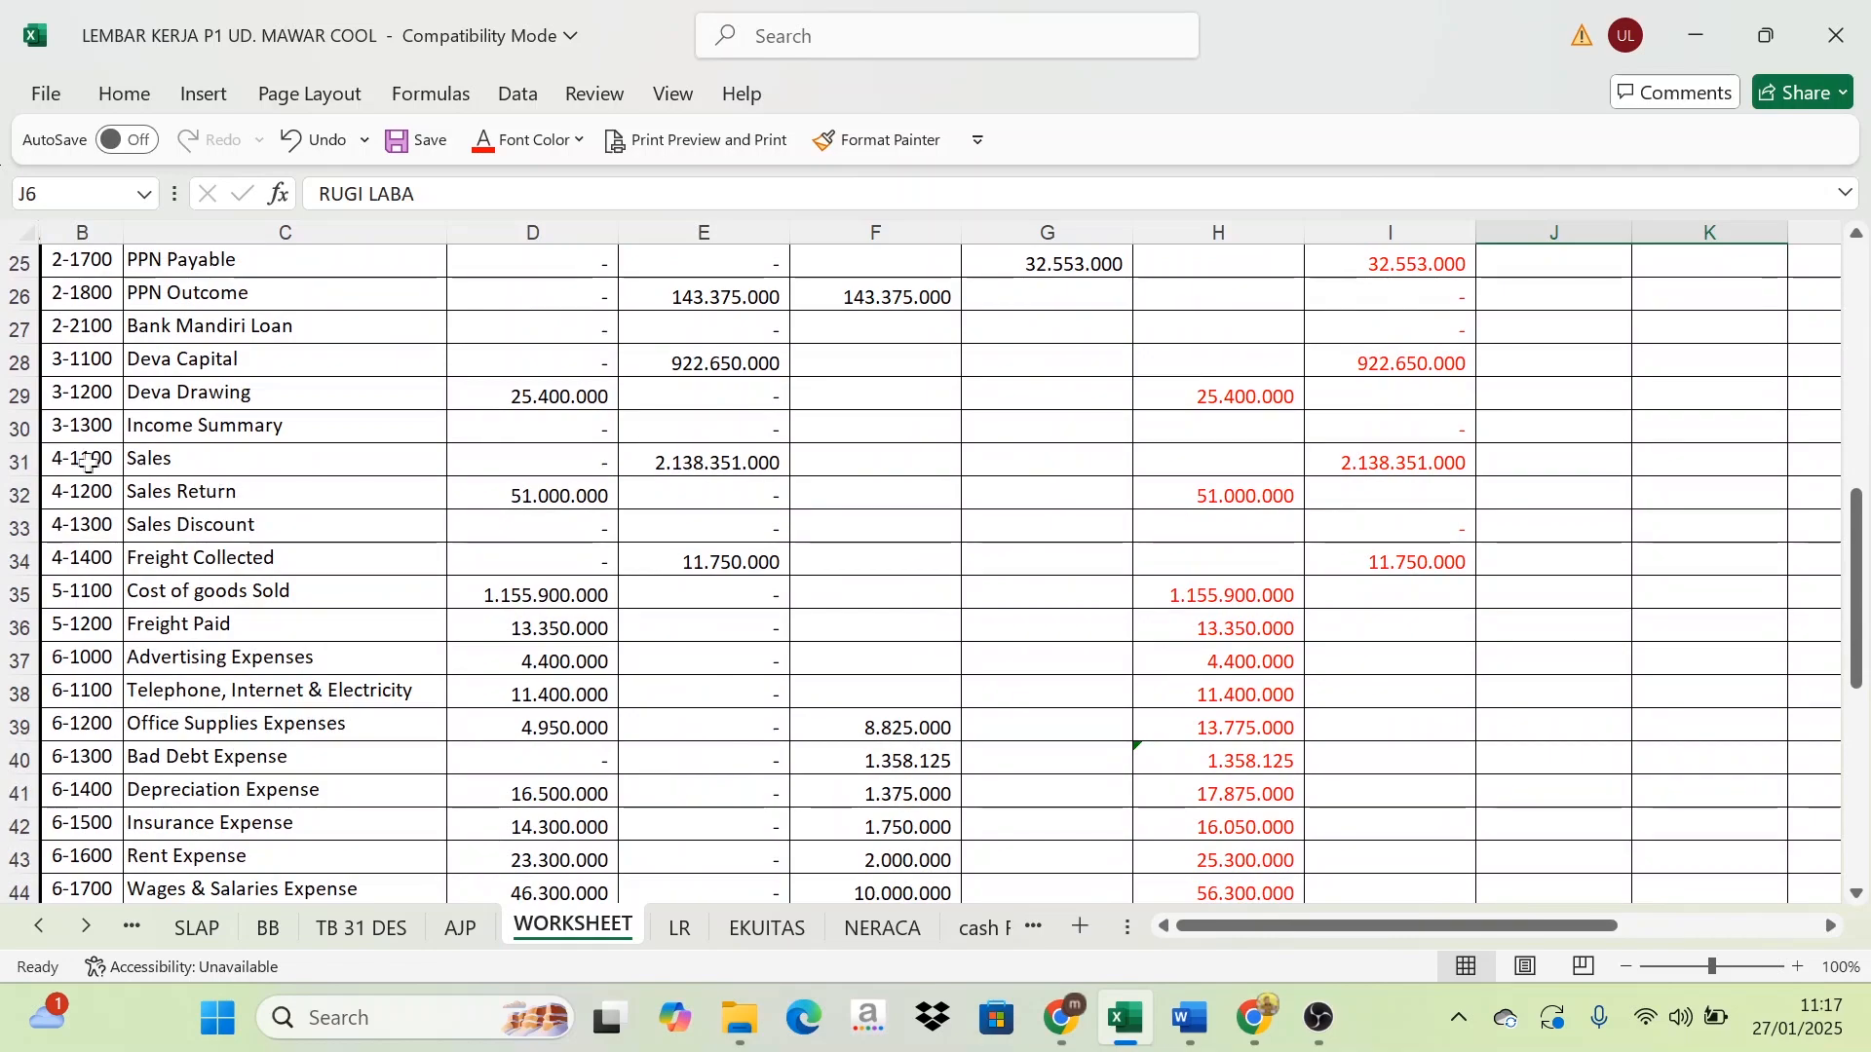
drag(88, 462, 249, 694)
click(484, 144)
scroll(416, 585, up, 5)
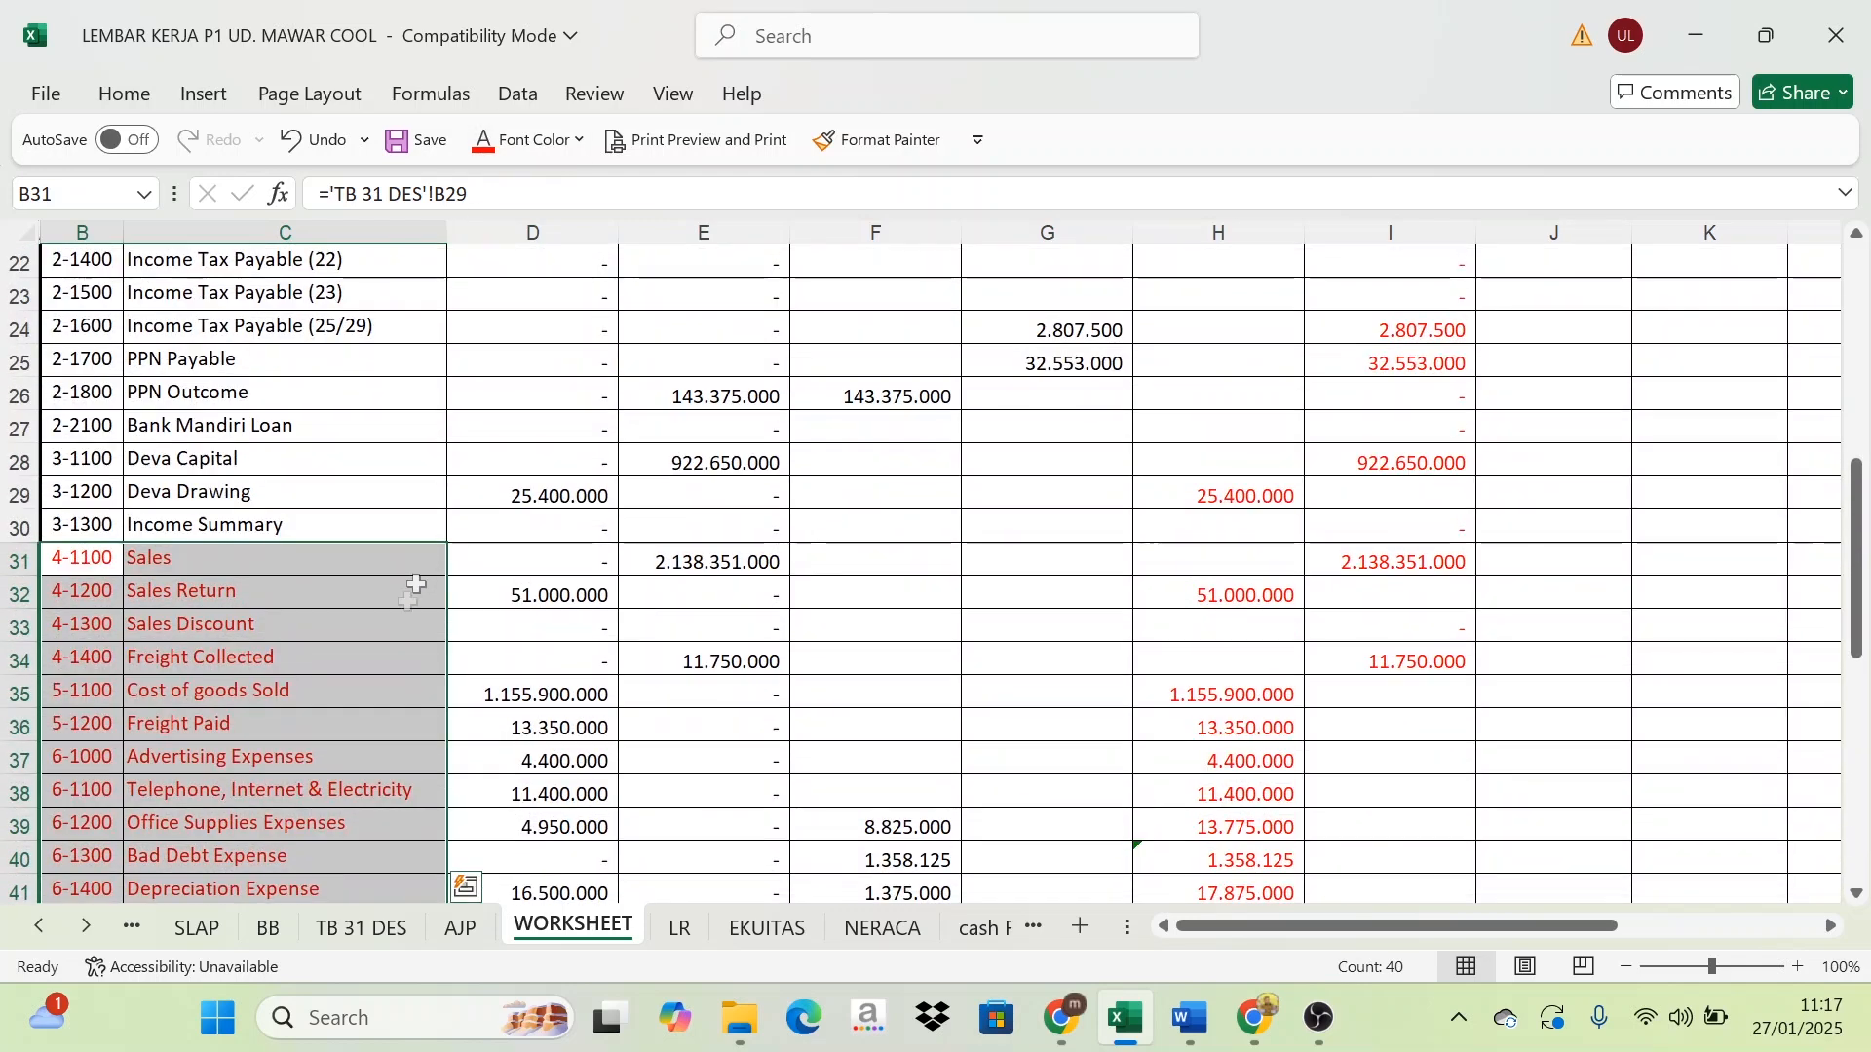
click(326, 655)
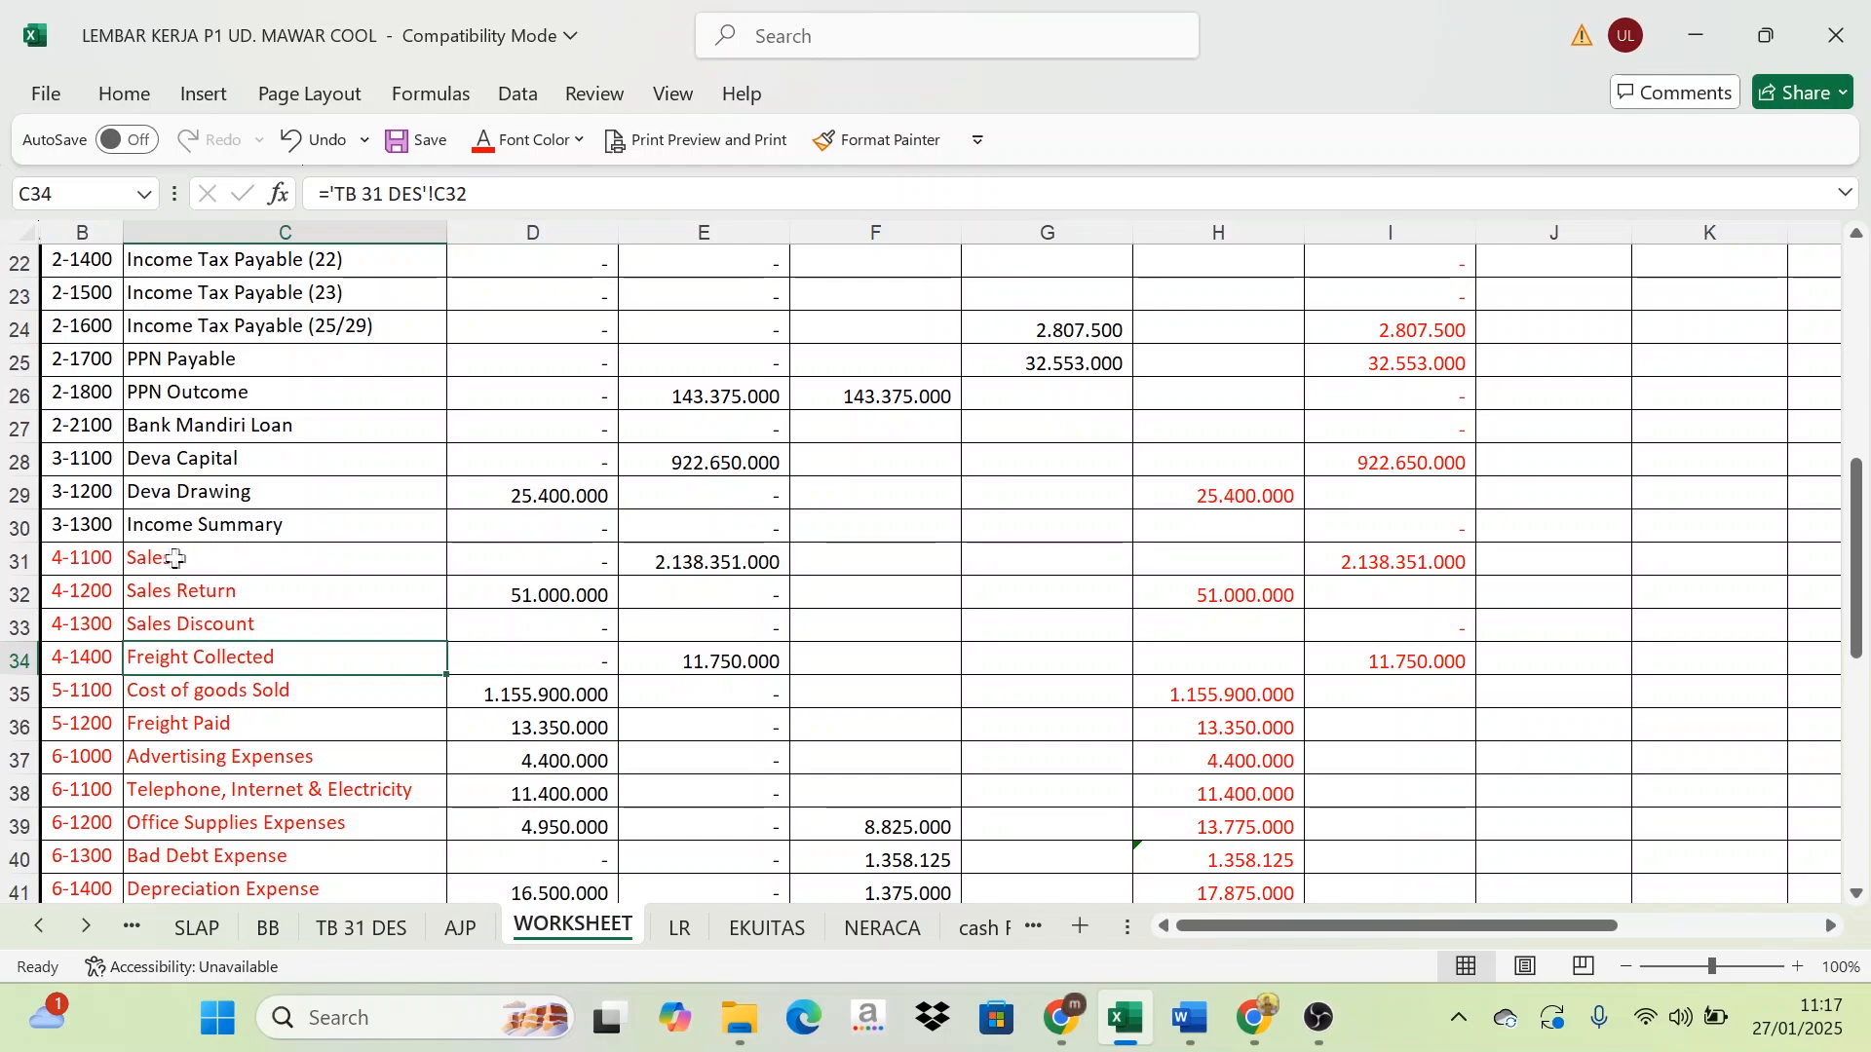
Apply the standard Green font color to the Neraca Saldo Disesuaikan balances from Sales to Income Tax Expense, cells H31:I50
scroll(135, 638, down, 3)
scroll(146, 794, up, 2)
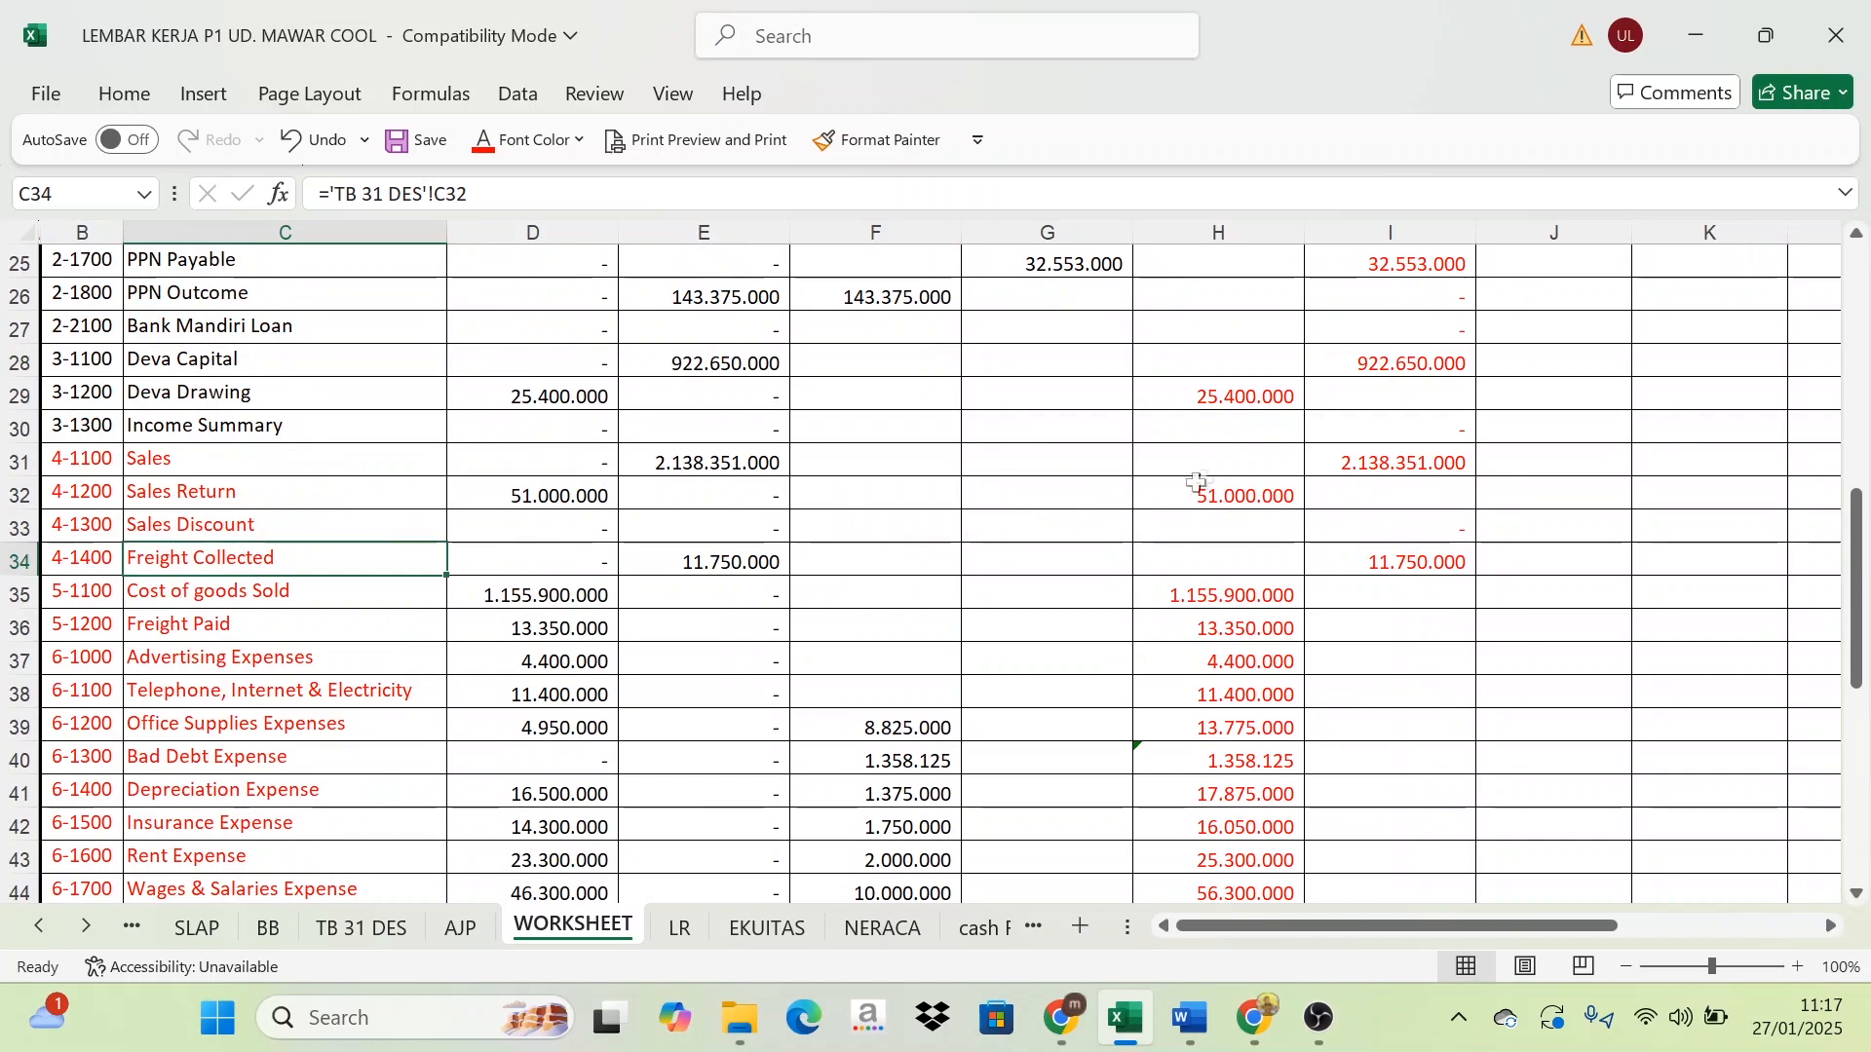
click(1228, 473)
drag(1228, 474, 1378, 687)
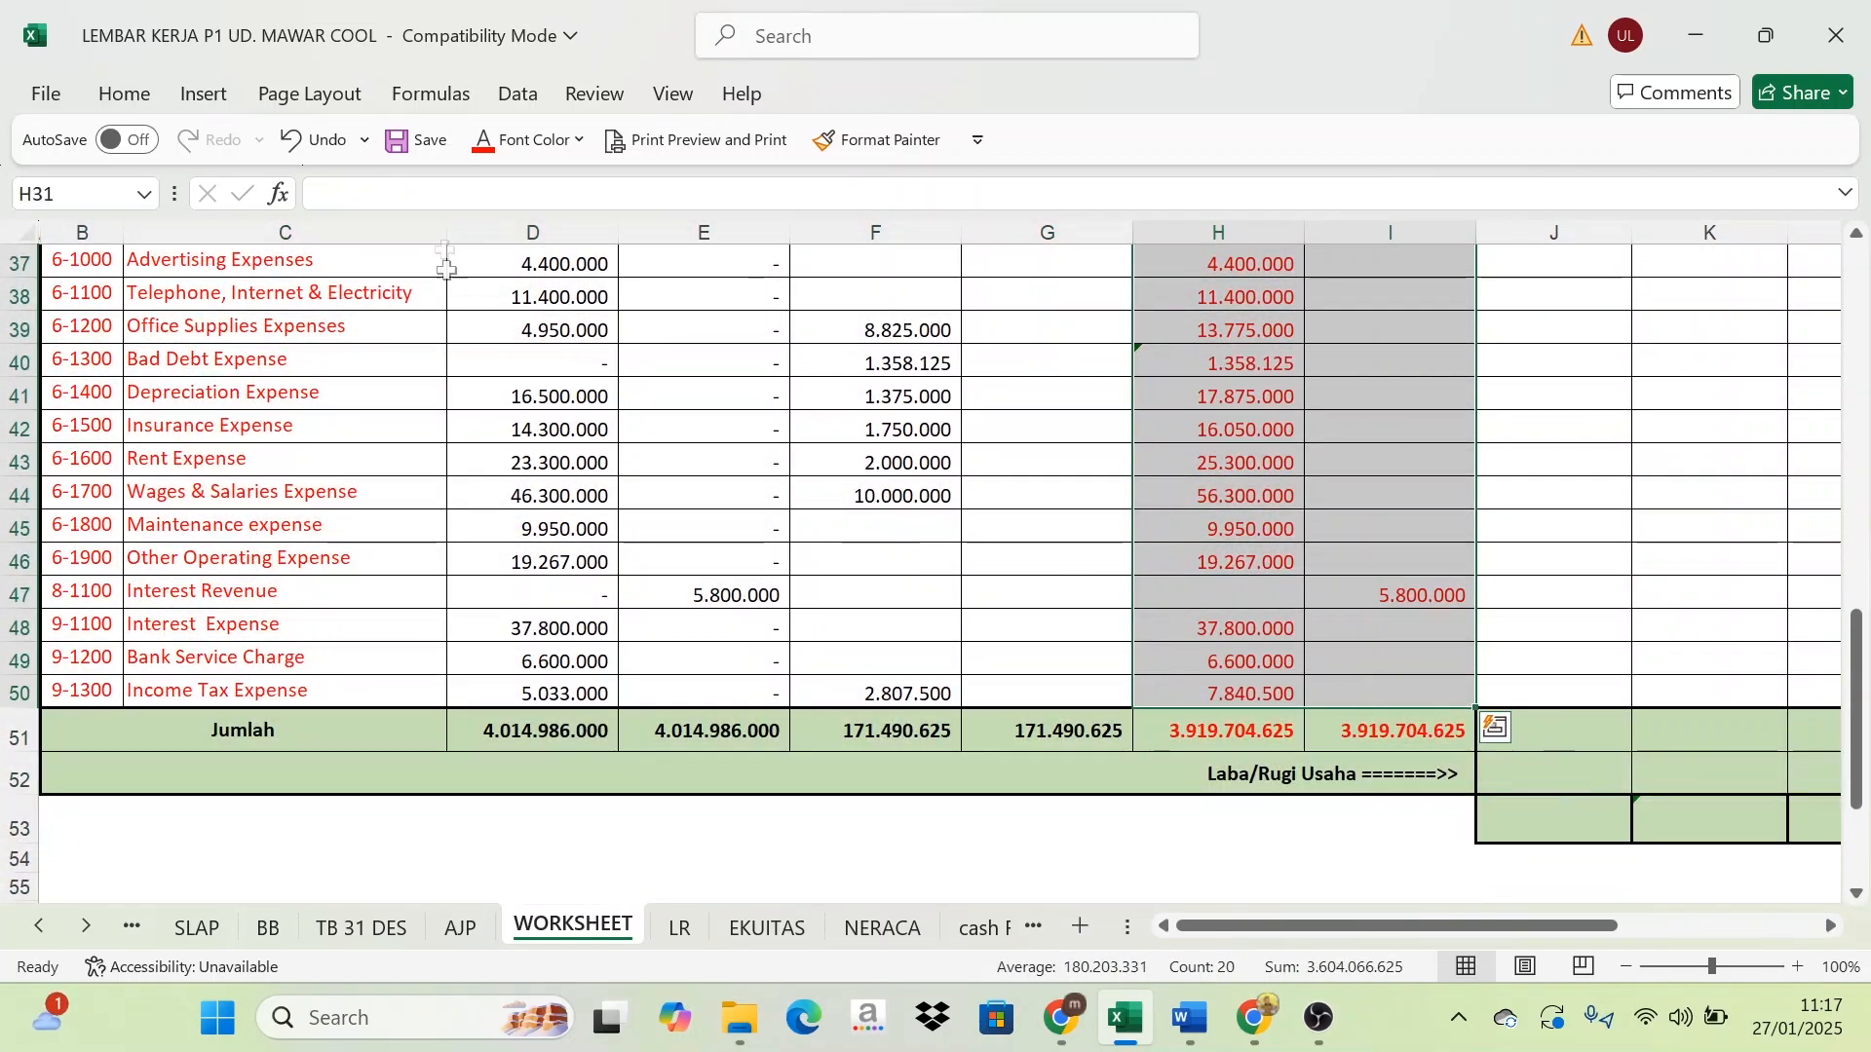
click(547, 143)
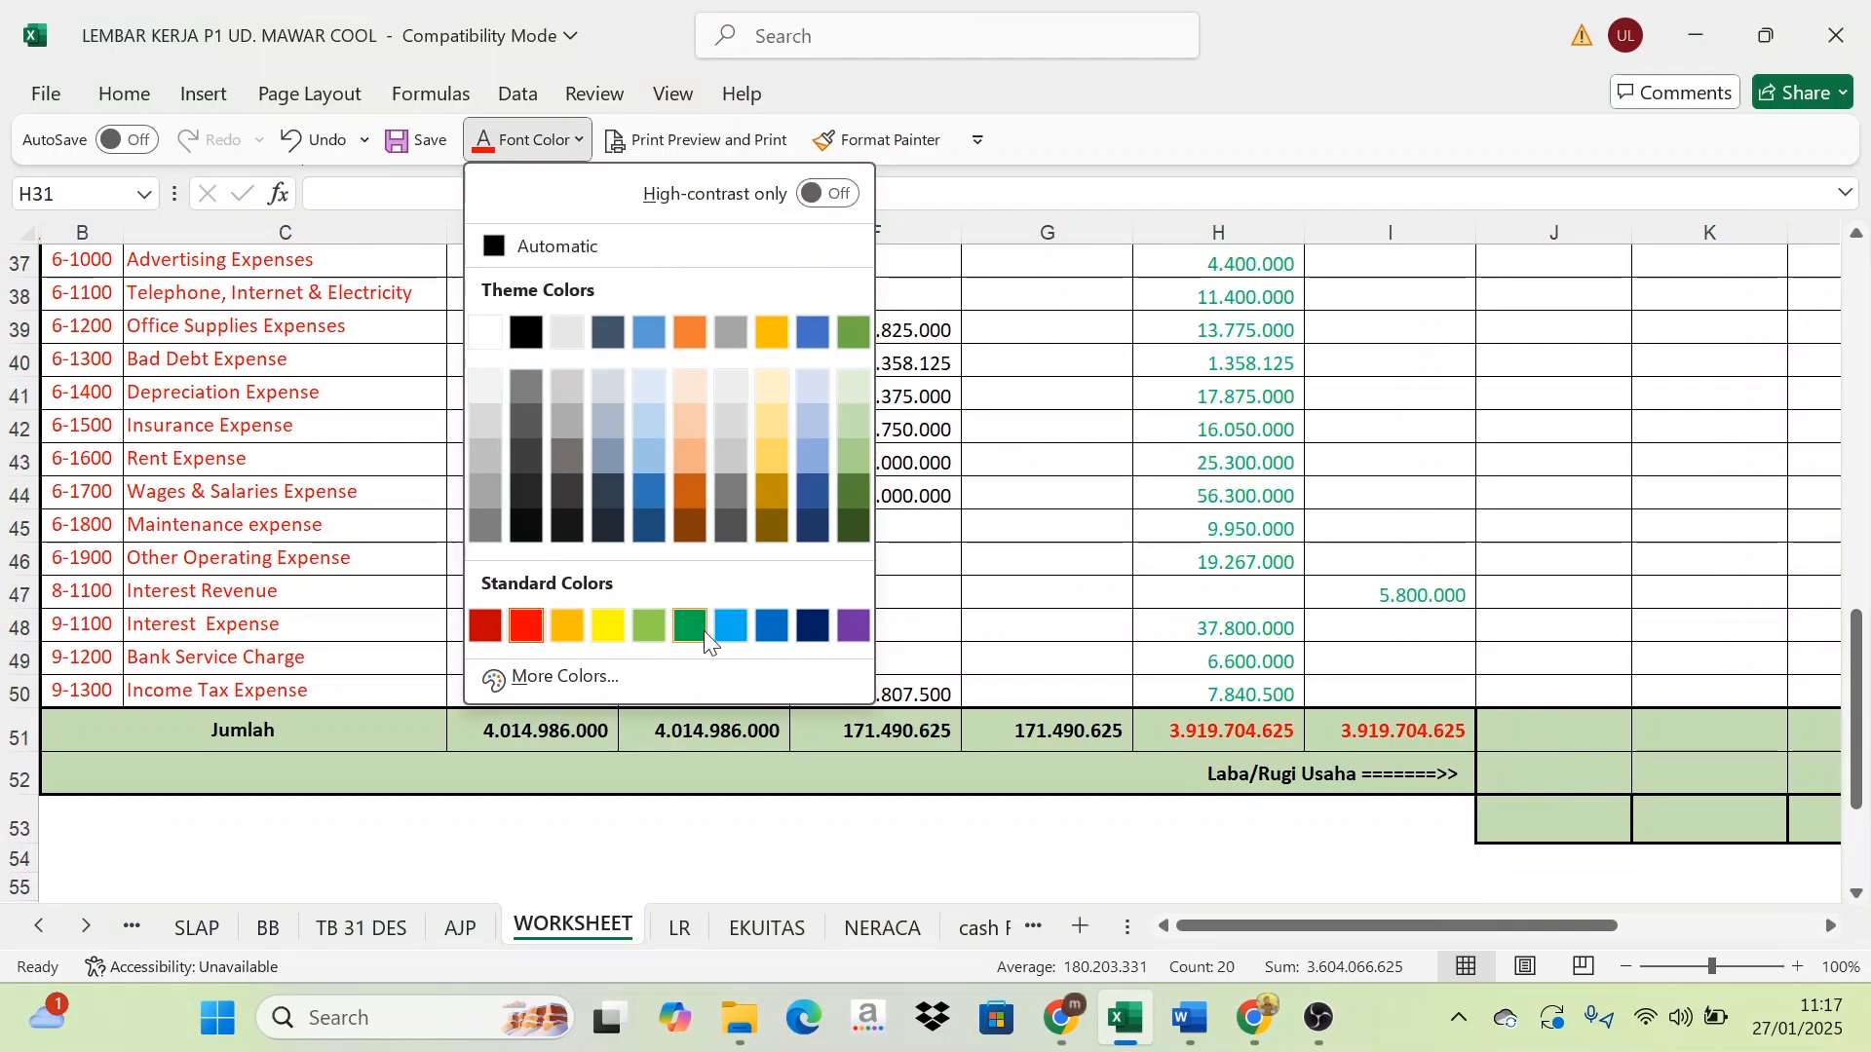
click(750, 628)
scroll(1057, 547, up, 5)
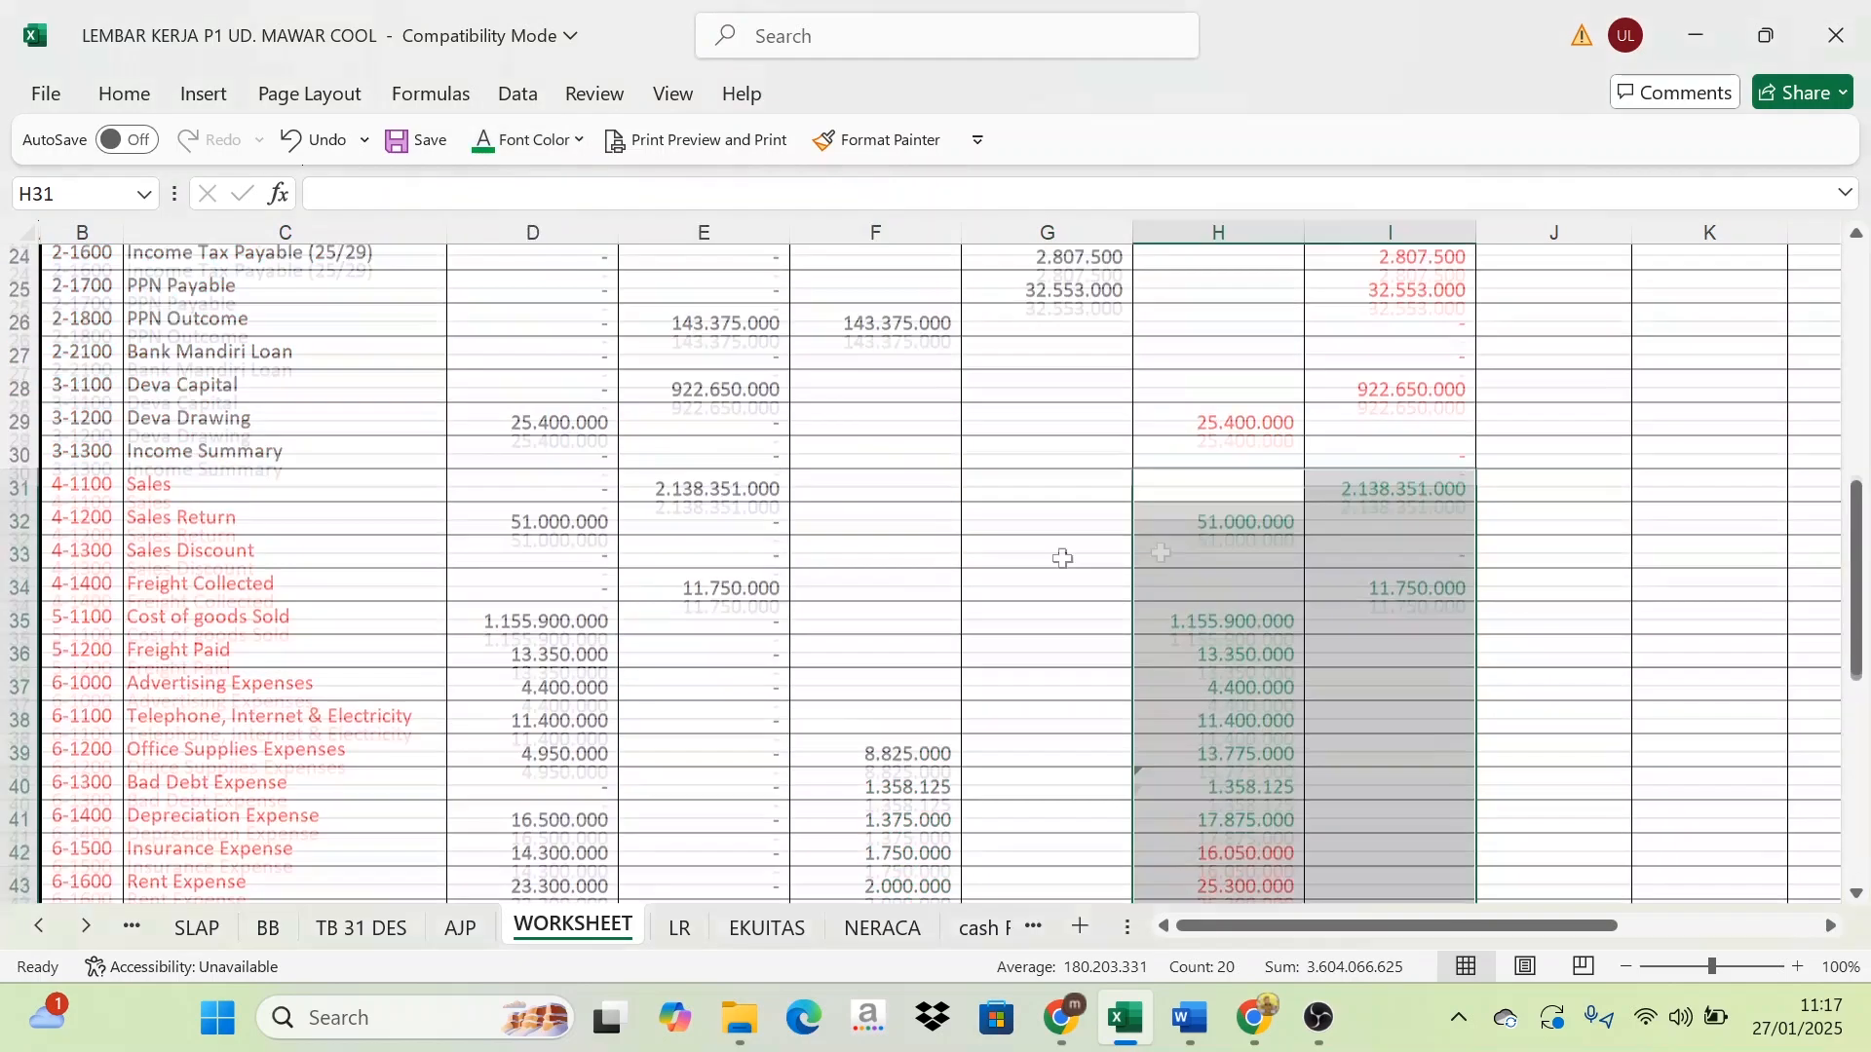
click(1254, 531)
scroll(1214, 408, up, 7)
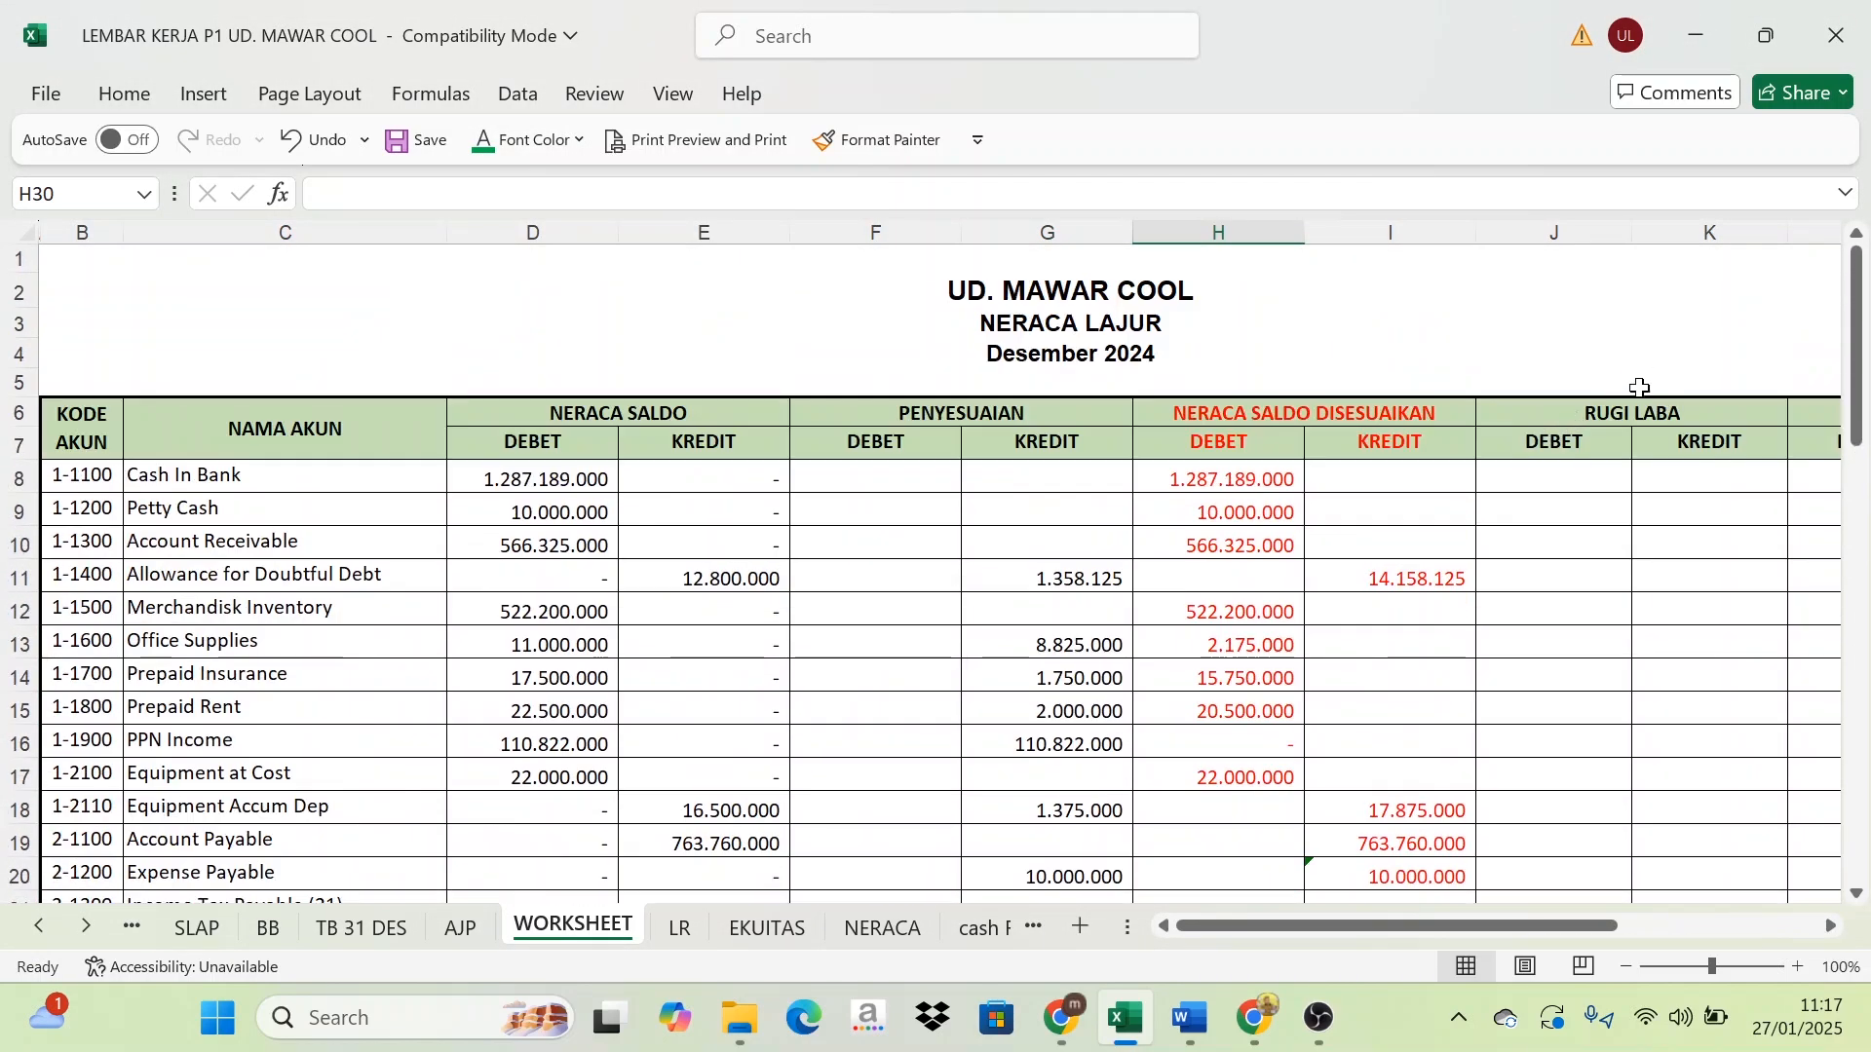
scroll(1570, 744, down, 2)
scroll(1581, 765, up, 1)
scroll(1580, 770, down, 6)
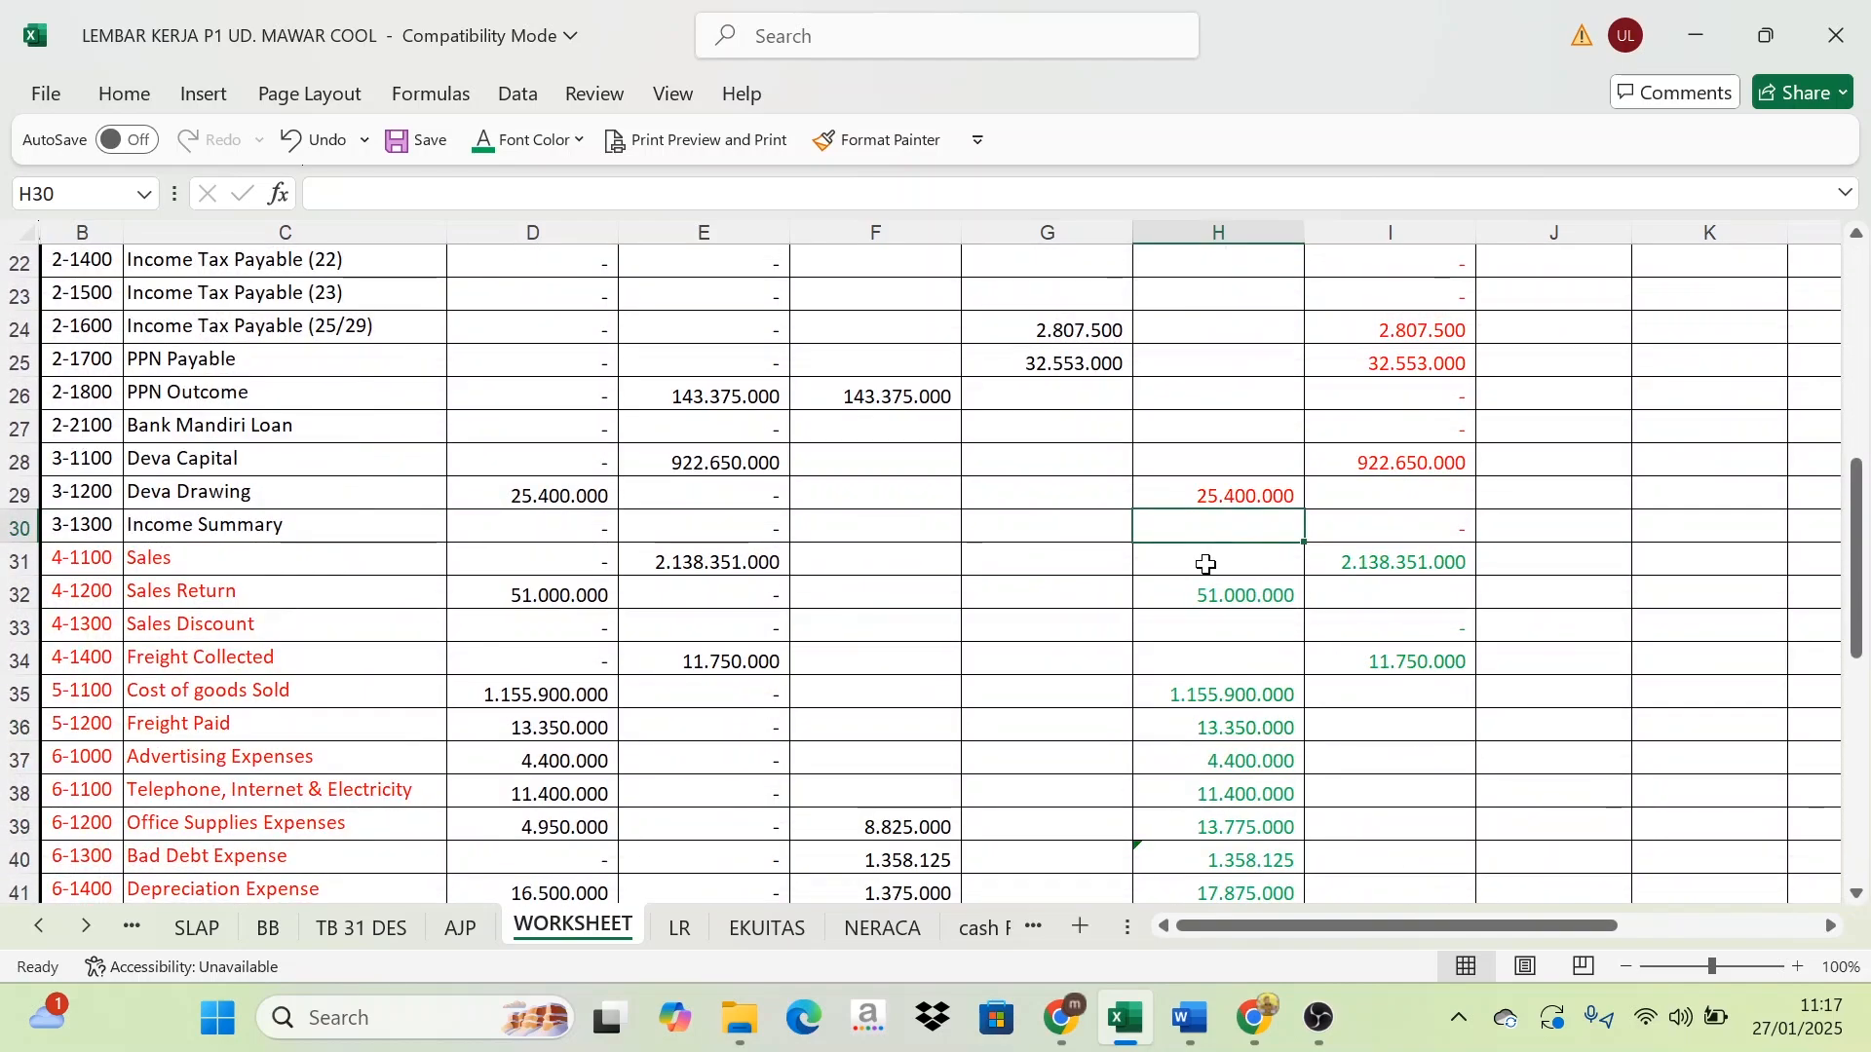
scroll(1206, 566, up, 7)
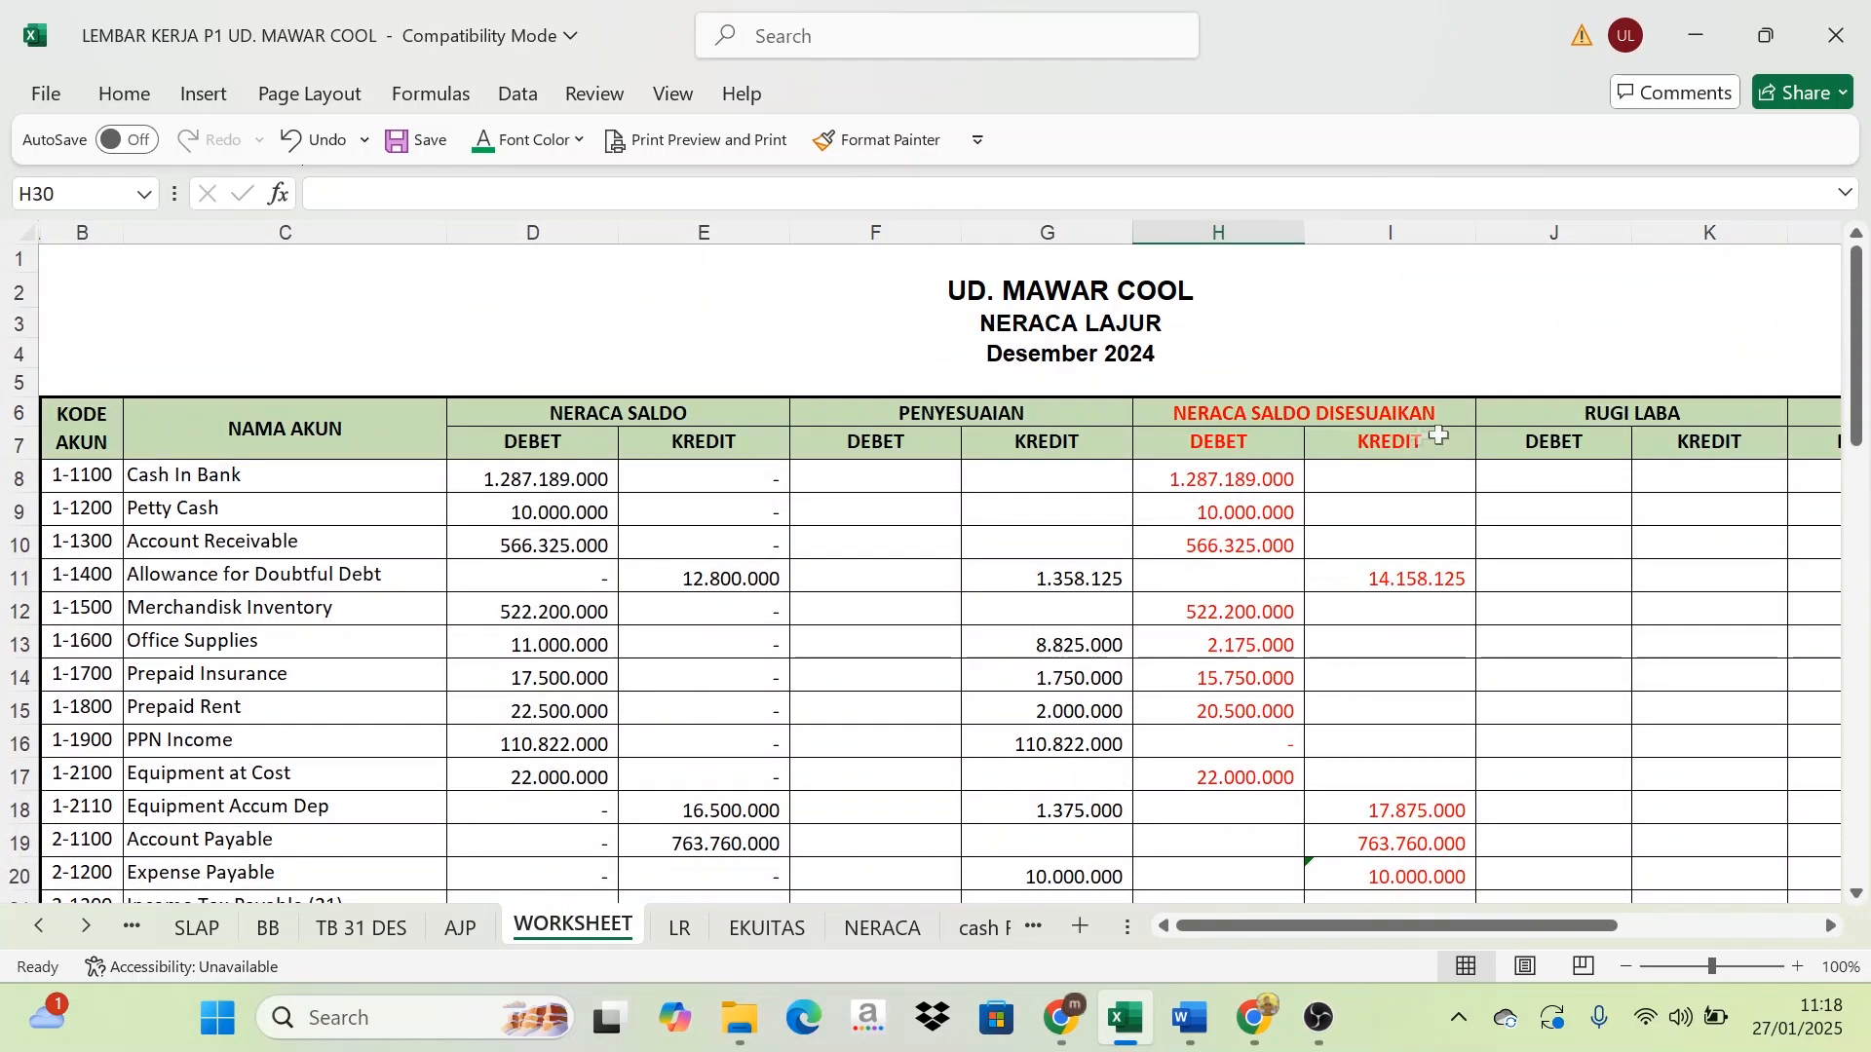
Apply the black font color to the Rugi Laba amounts from Sales to Income Tax Expense, cells J31:K50
scroll(1273, 757, down, 6)
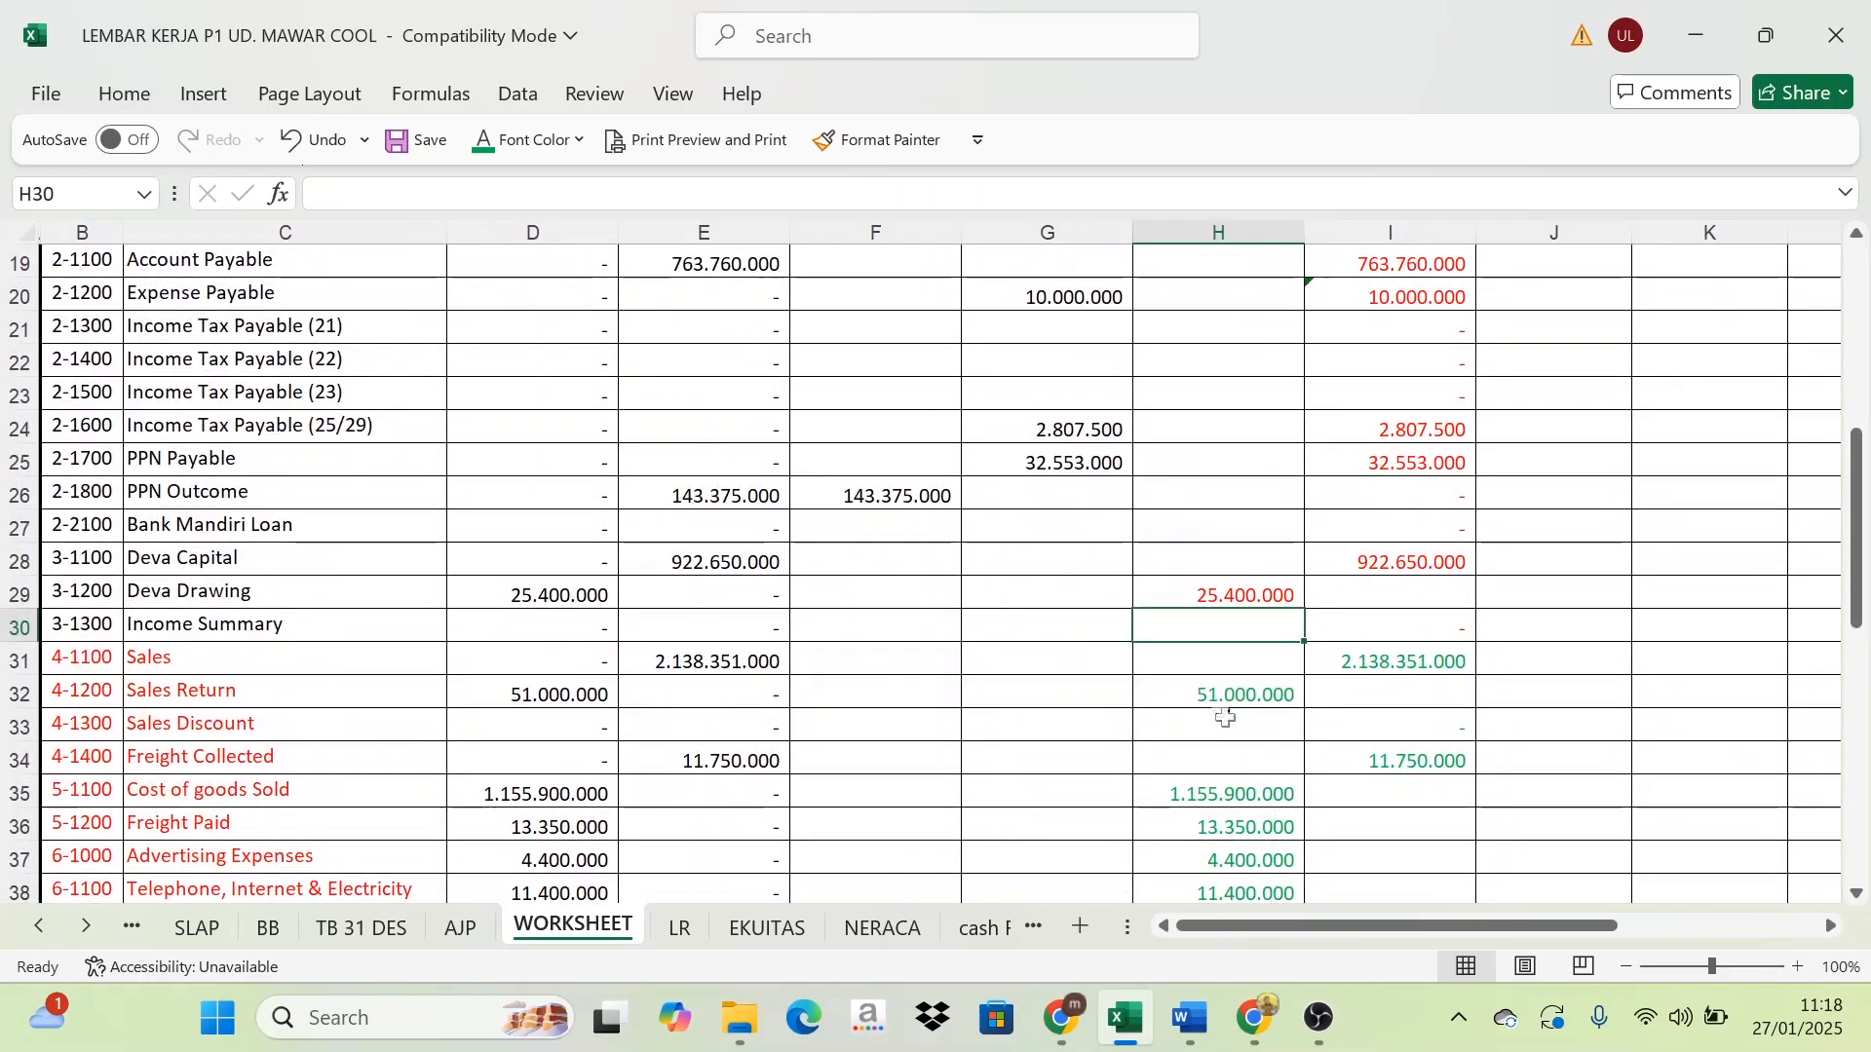
drag(1213, 671, 1413, 698)
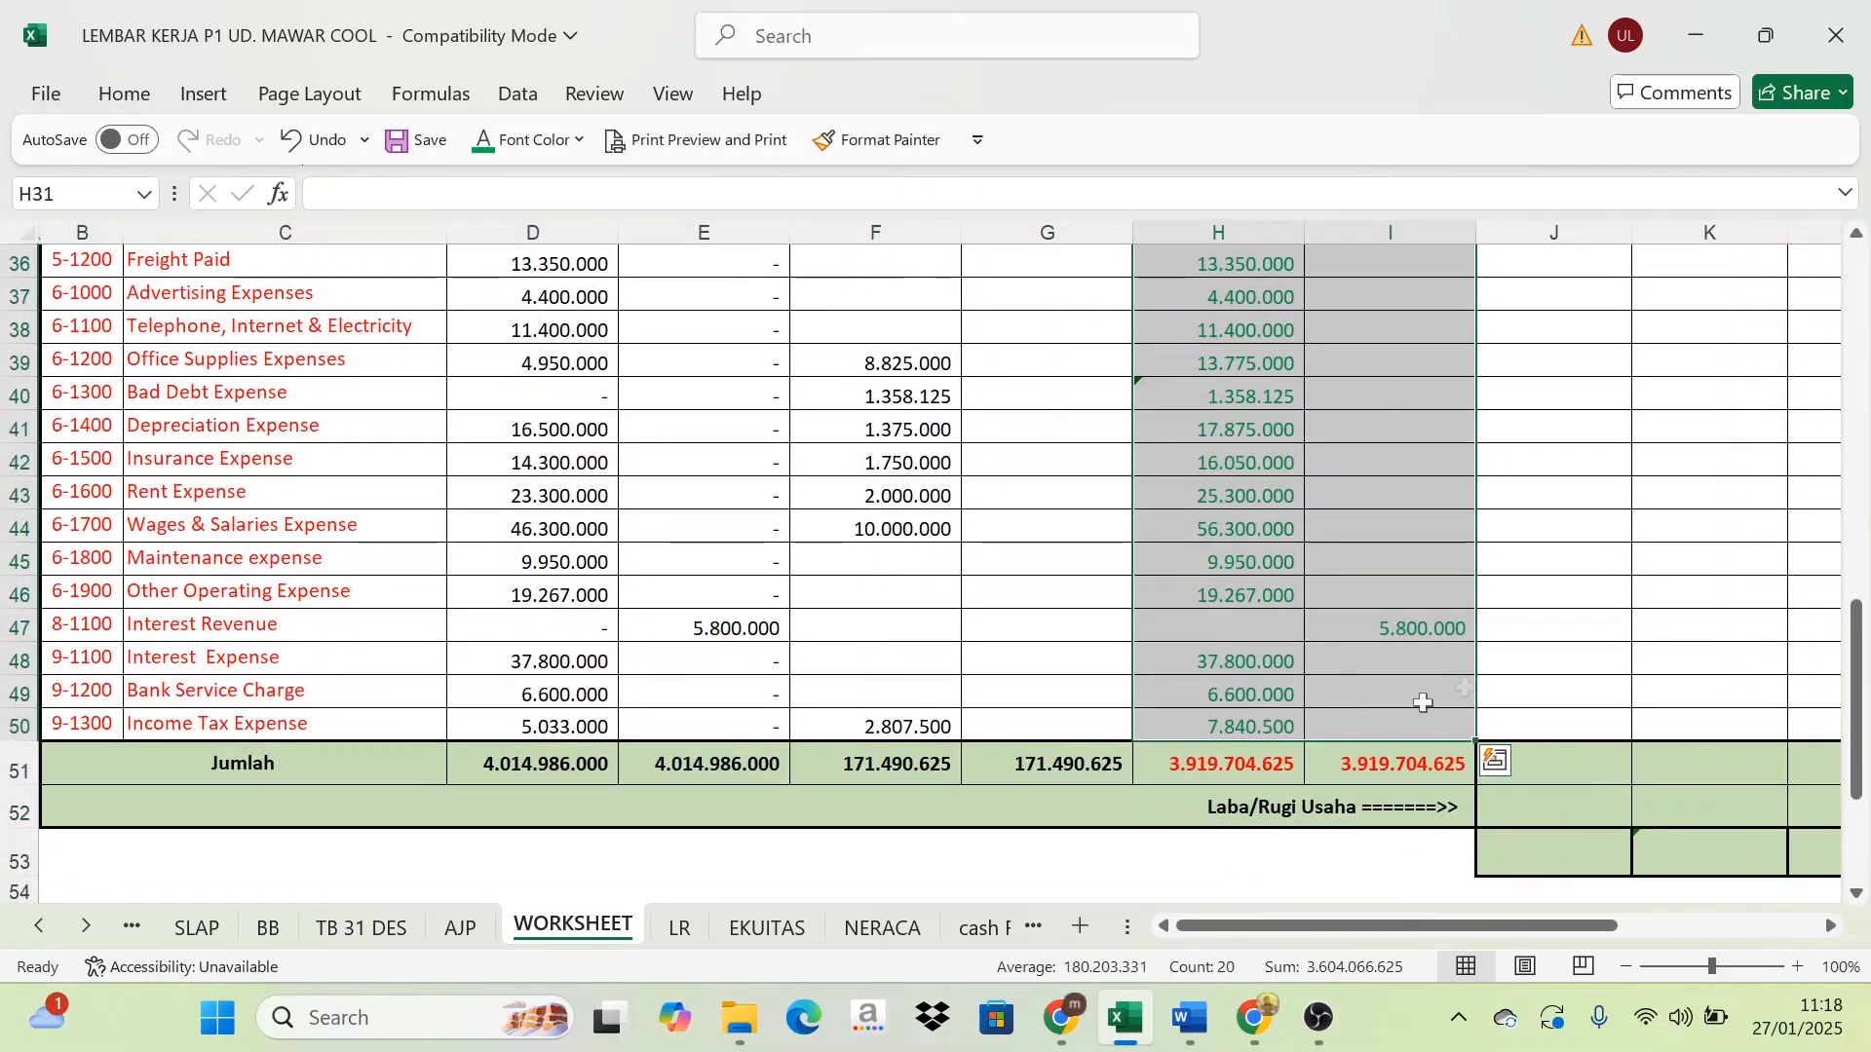
scroll(1602, 776, up, 2)
scroll(1423, 438, up, 1)
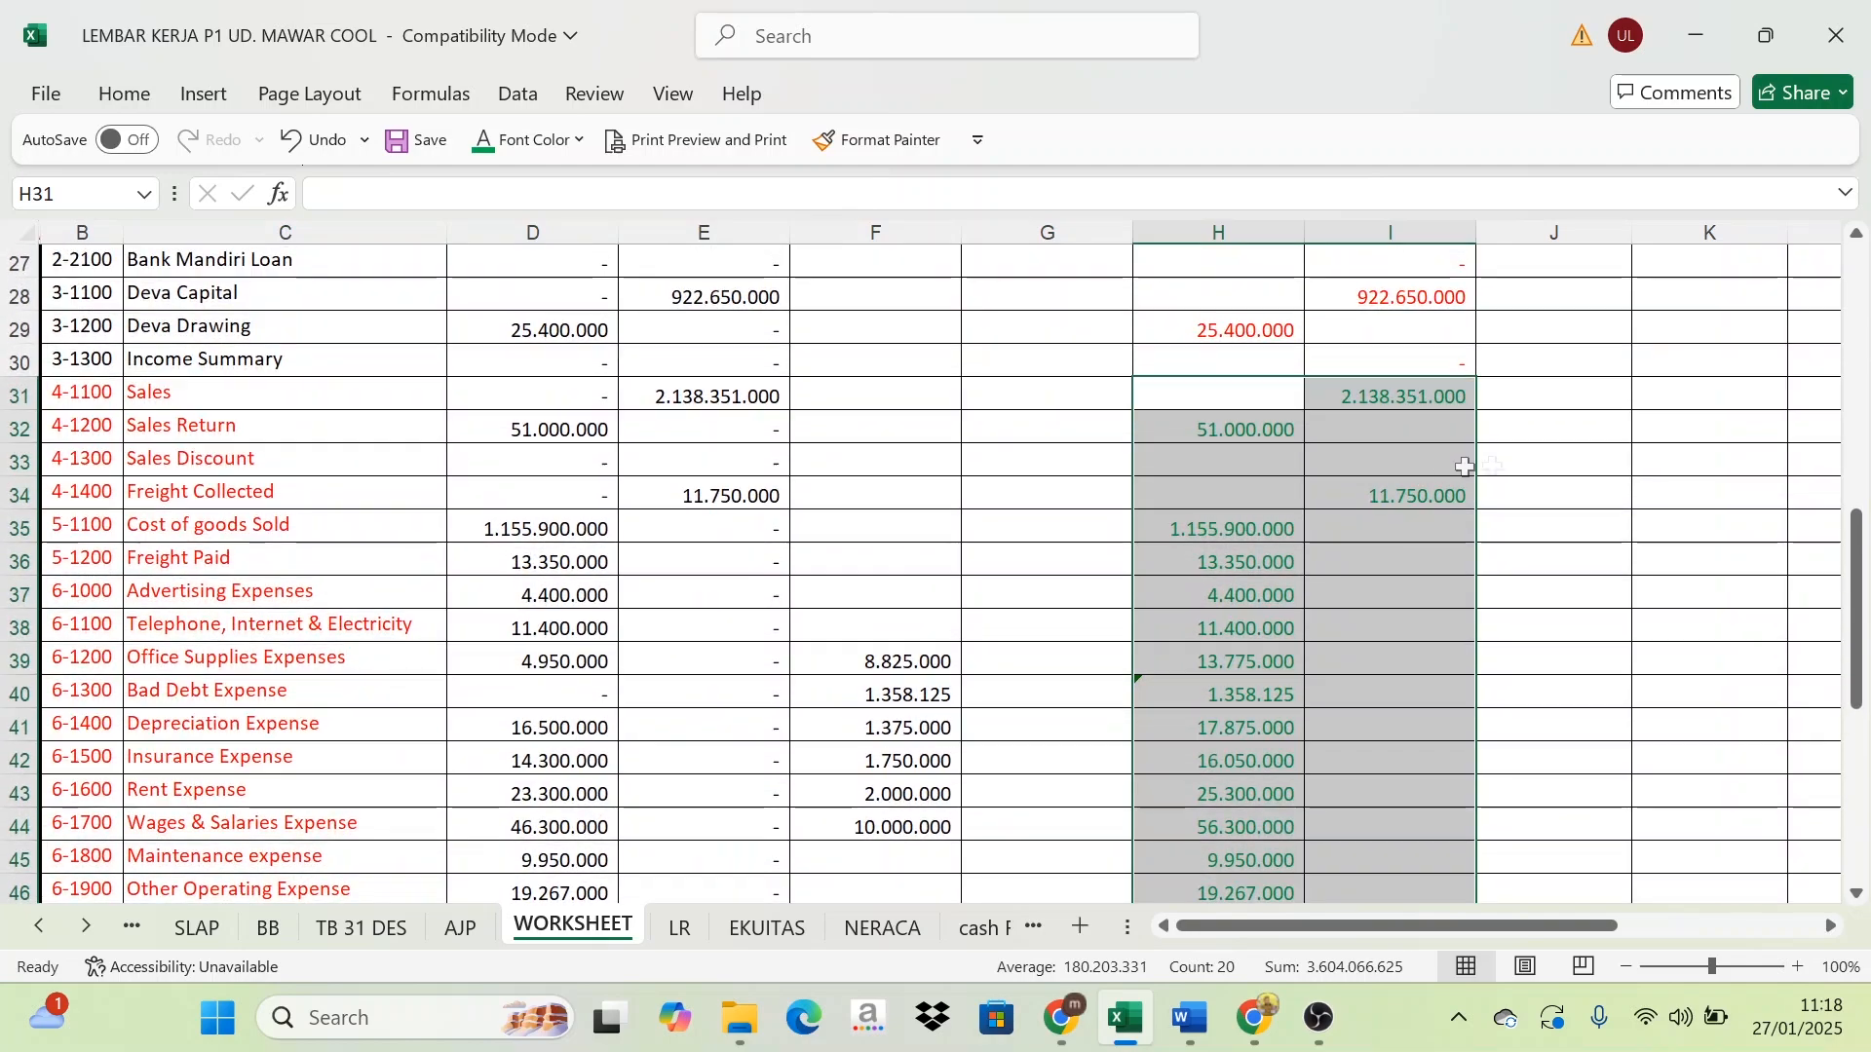
drag(1549, 391, 1670, 681)
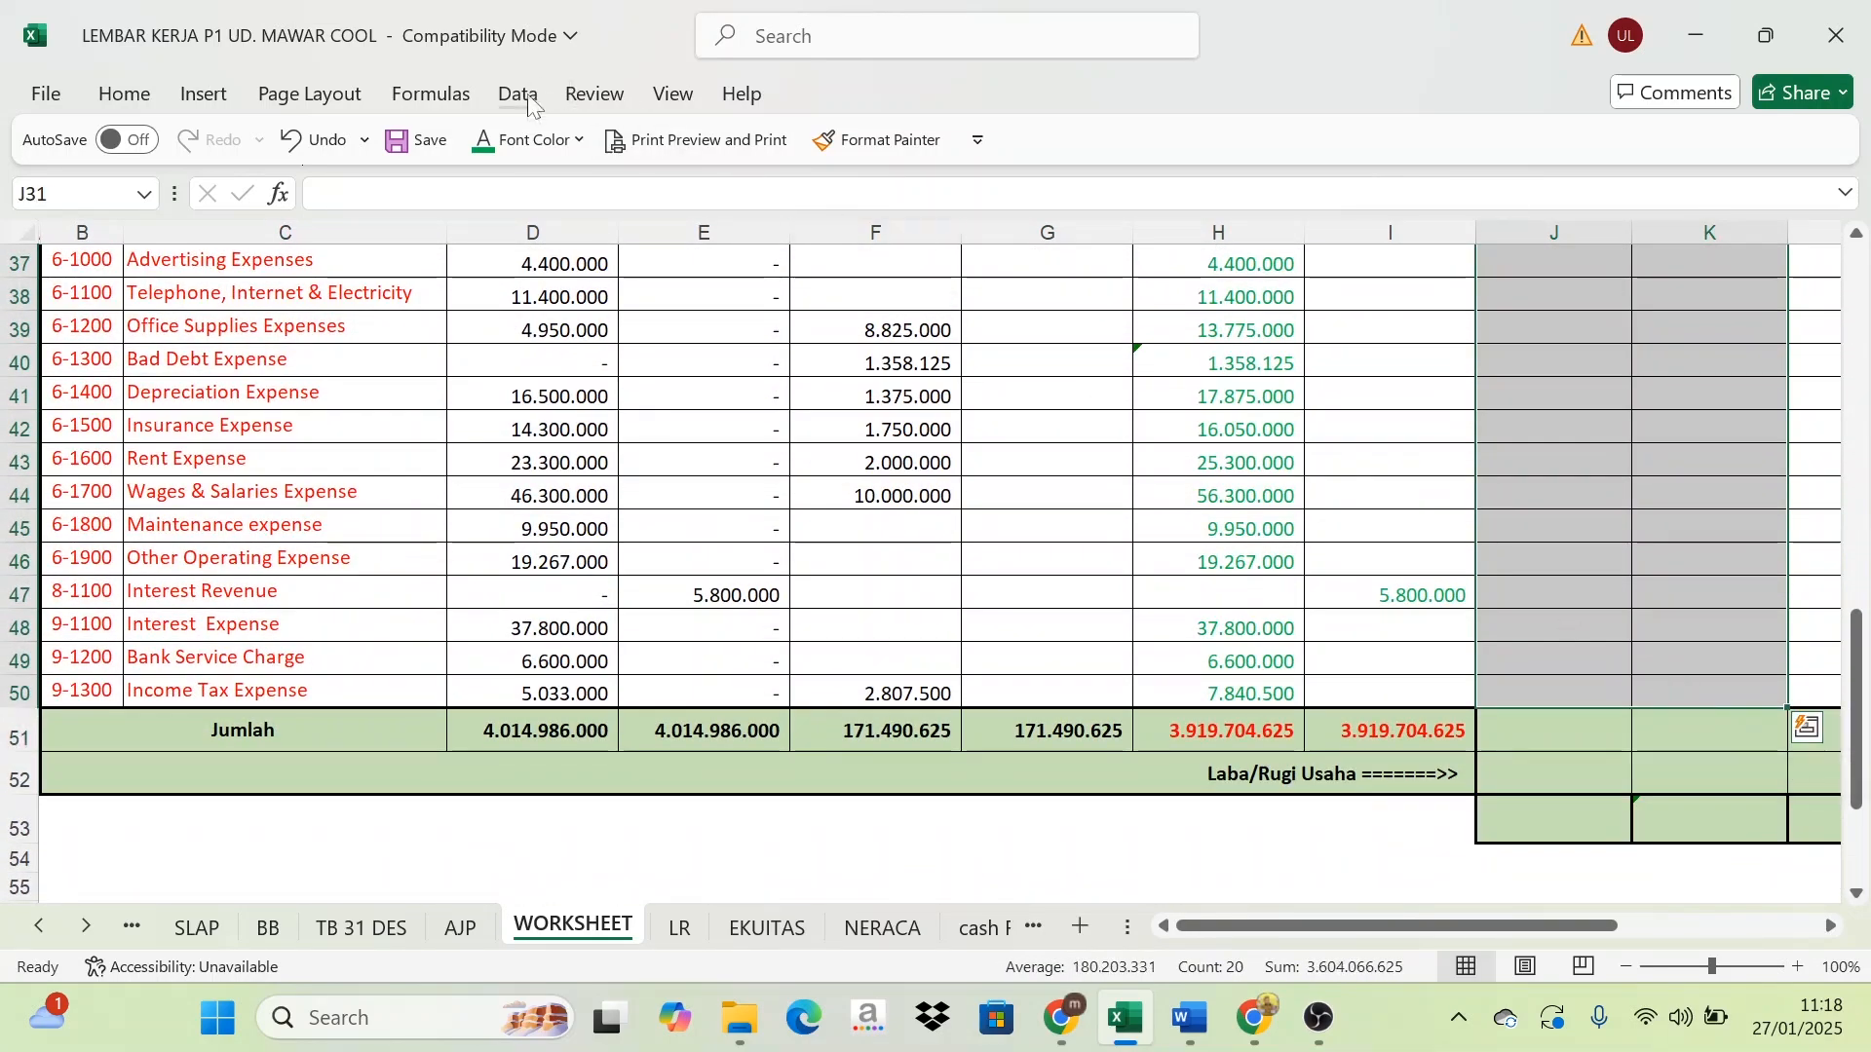
click(535, 146)
click(1365, 626)
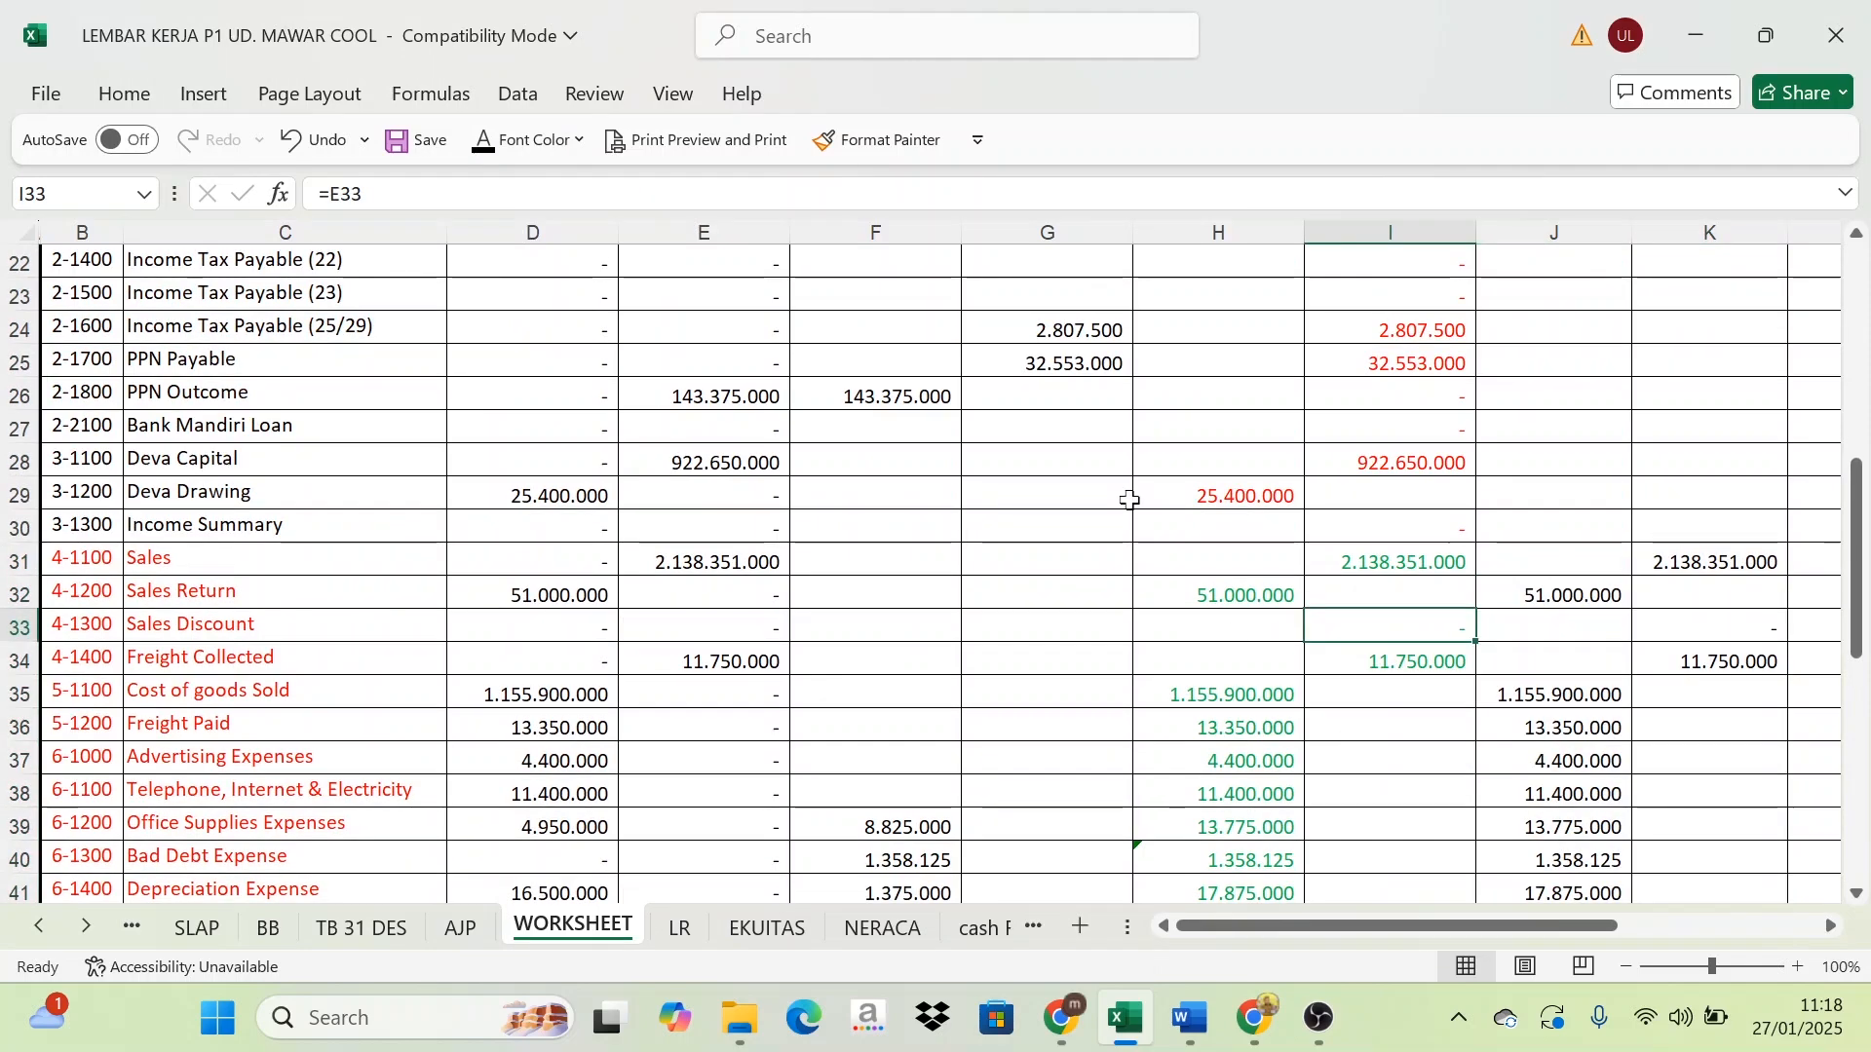
Compare the Rugi Laba debit and credit entries from row 31 down with the green Neraca Saldo Disesuaikan balances that feed them
drag(1545, 925, 1672, 941)
scroll(936, 575, up, 4)
scroll(936, 575, up, 3)
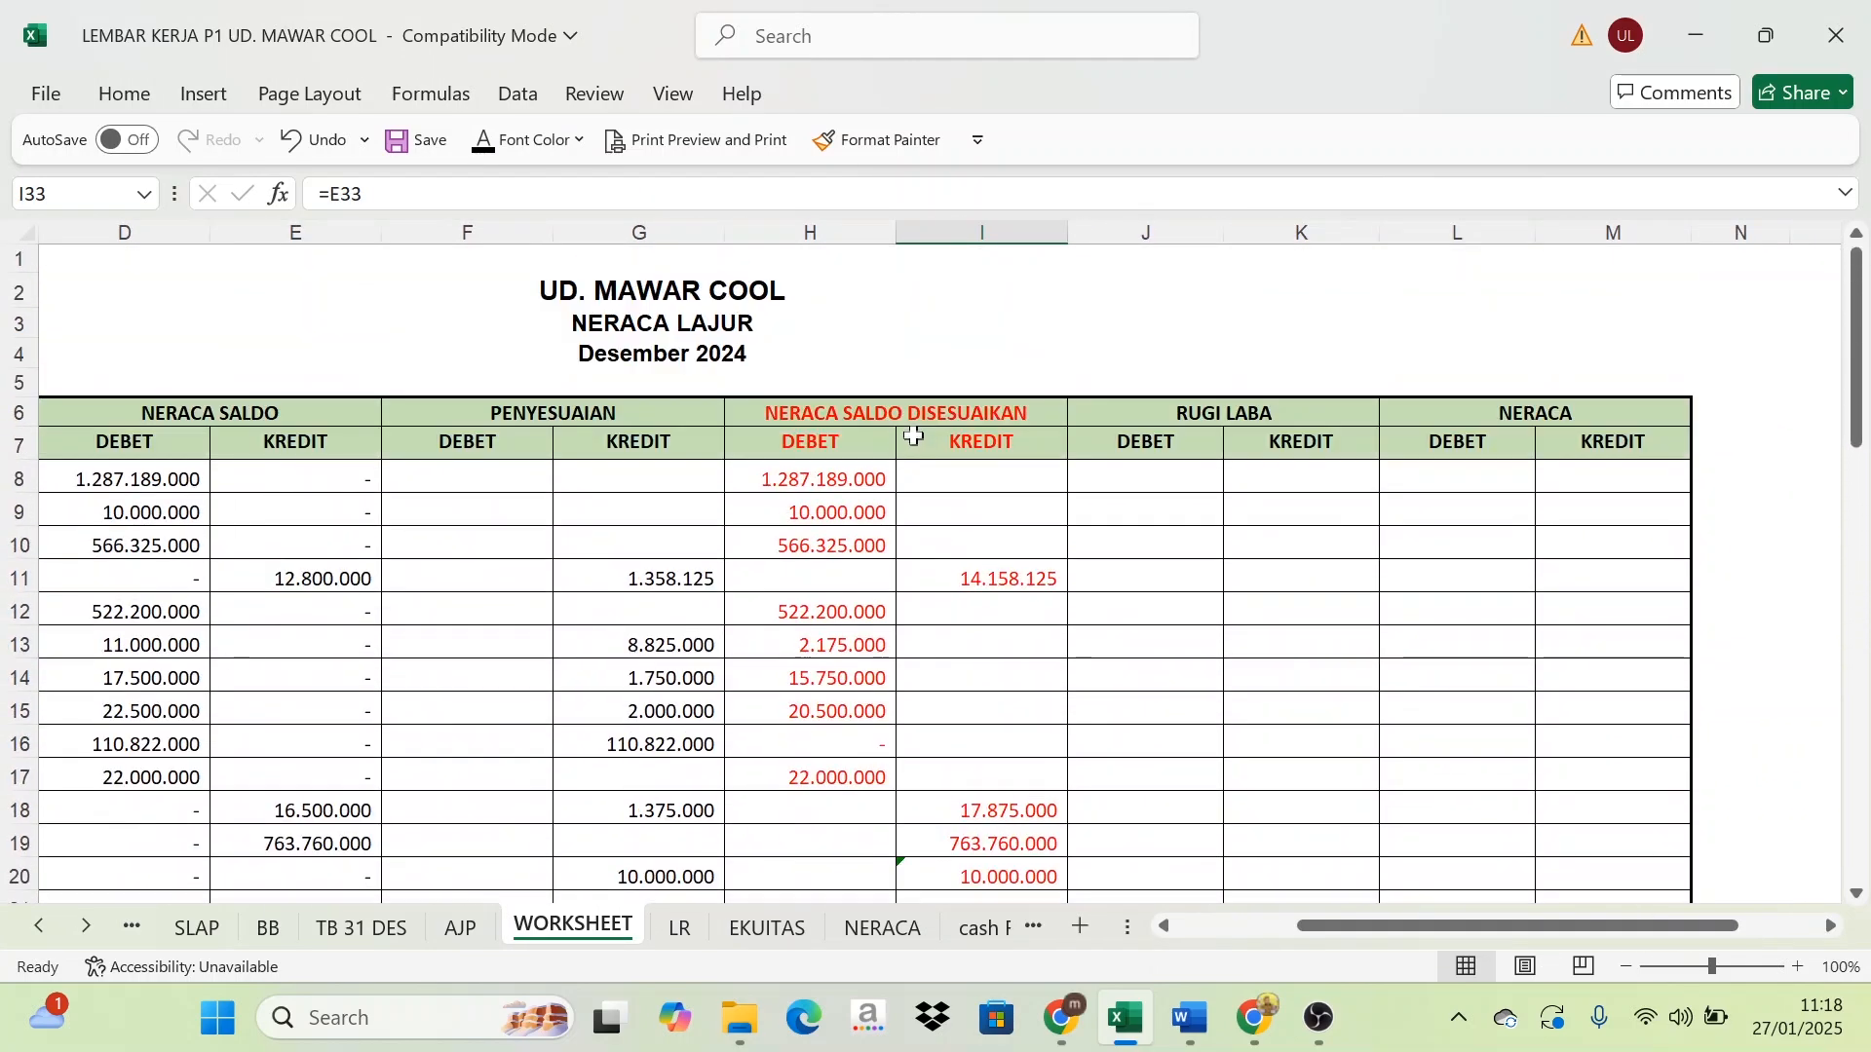
scroll(936, 604, down, 6)
click(960, 661)
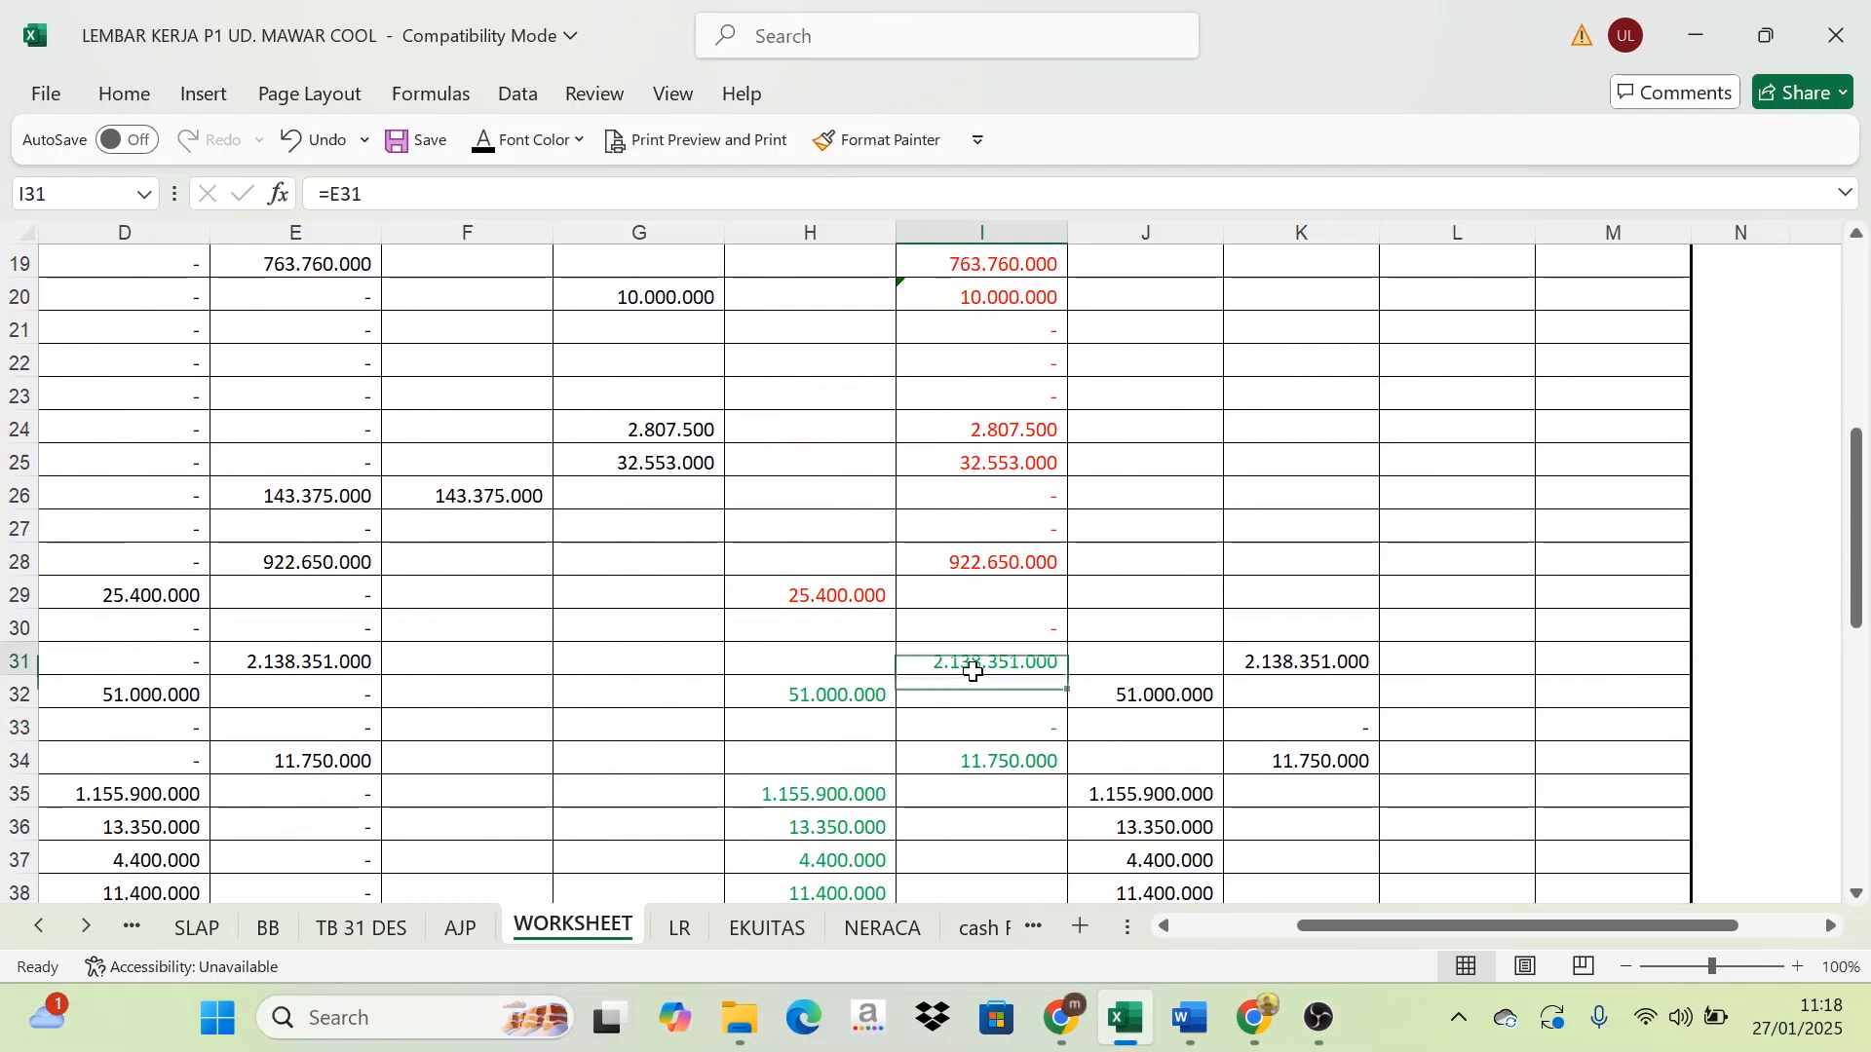
click(1265, 658)
scroll(1219, 563, up, 6)
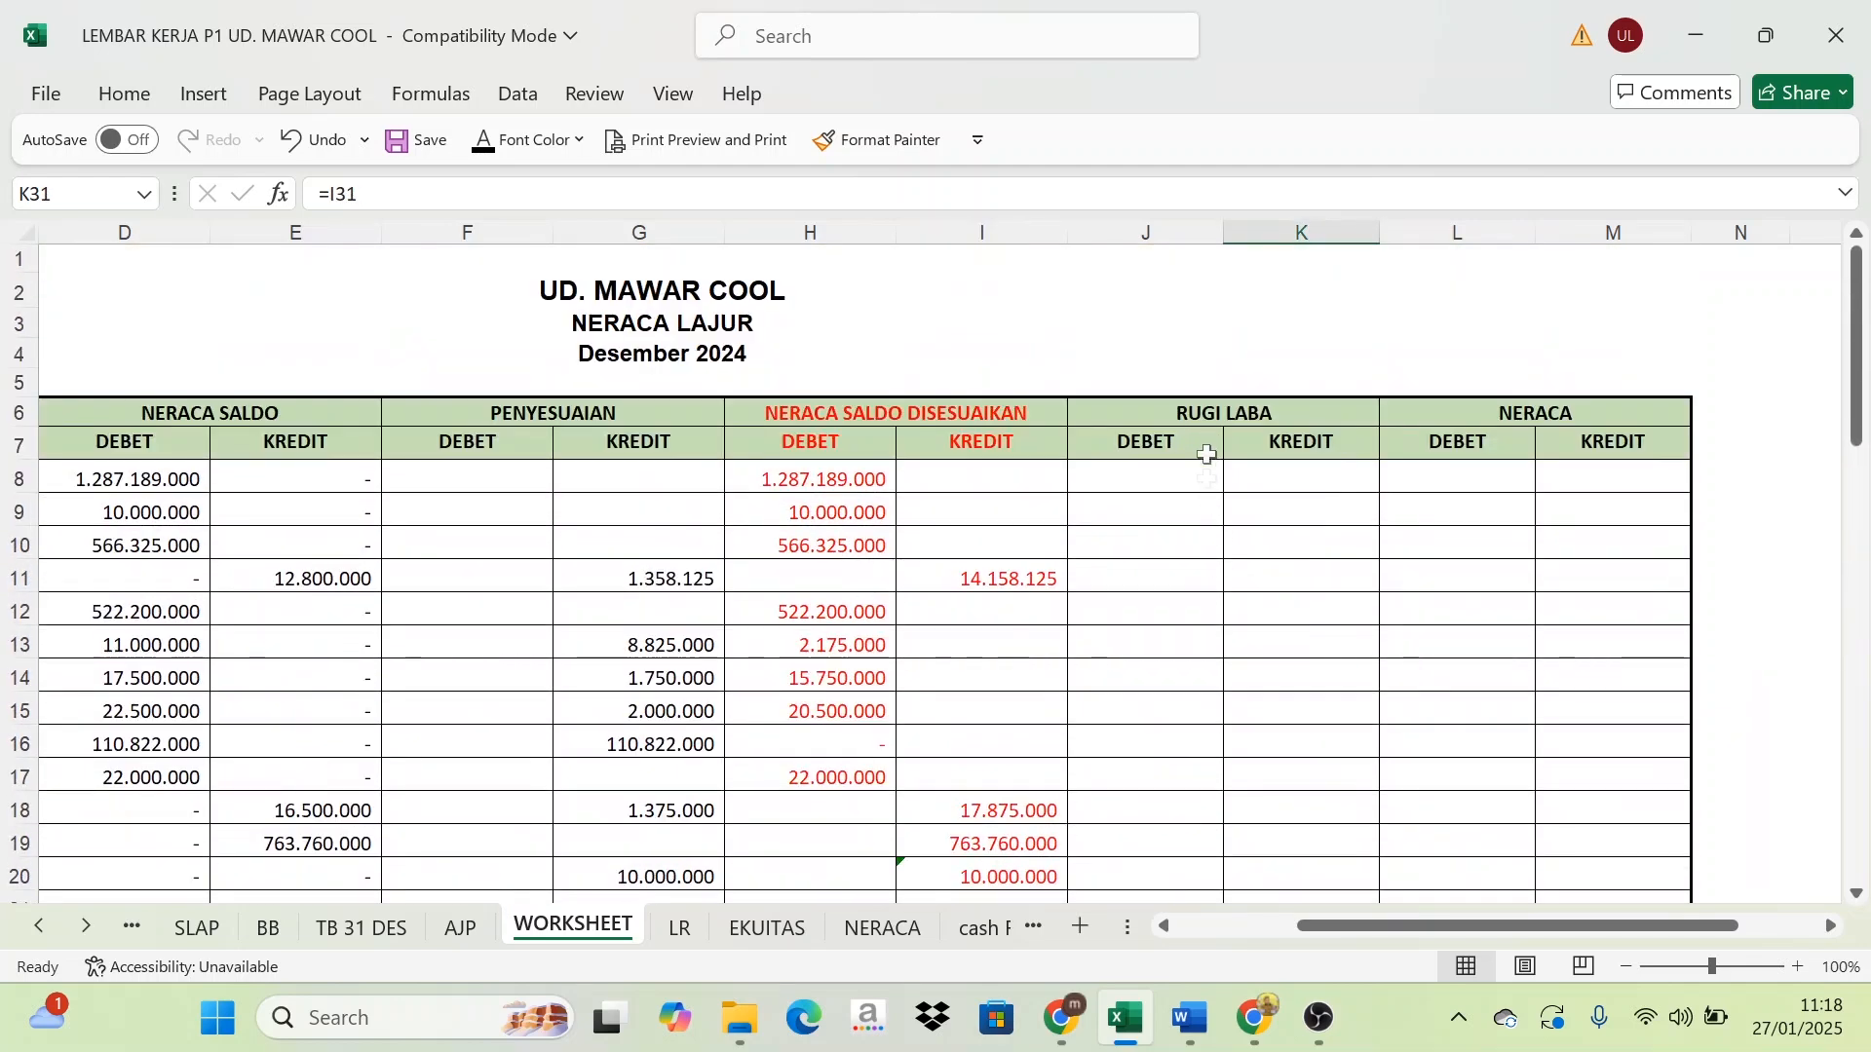
scroll(1203, 443, down, 4)
scroll(1194, 876, down, 2)
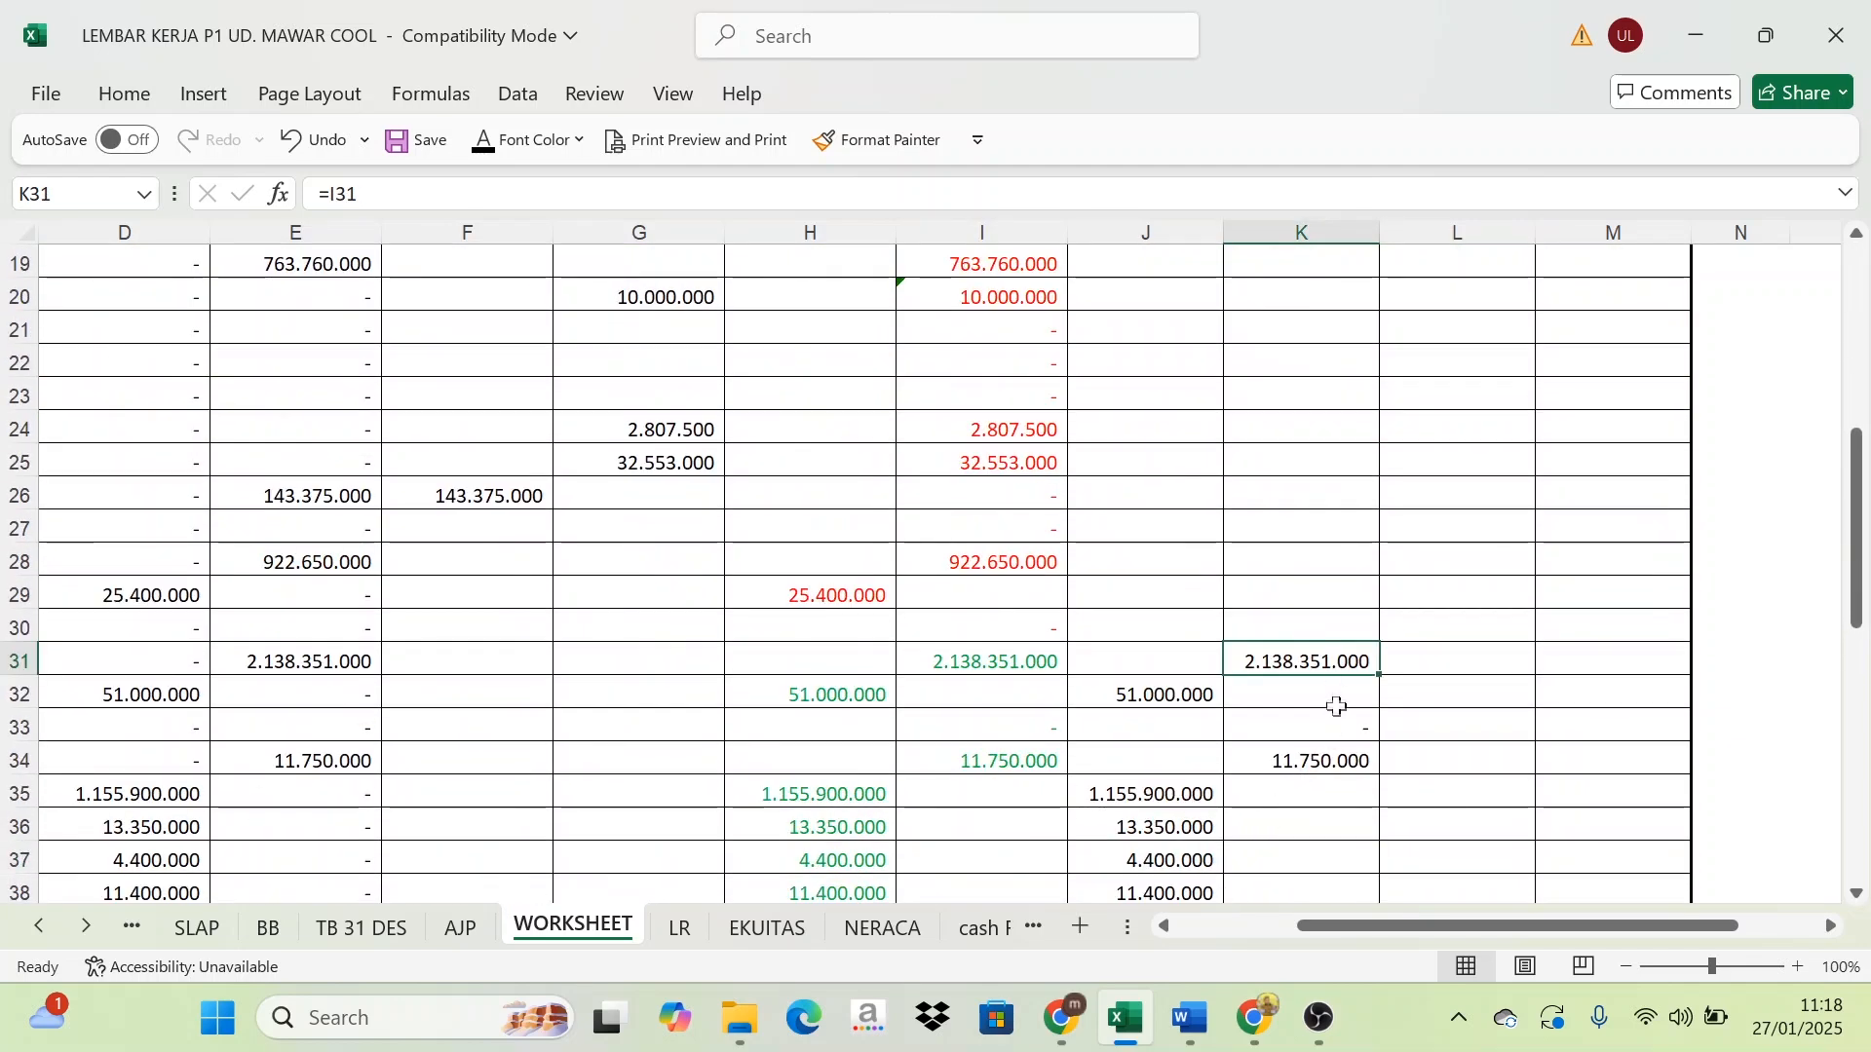
click(833, 687)
click(1161, 693)
click(1001, 759)
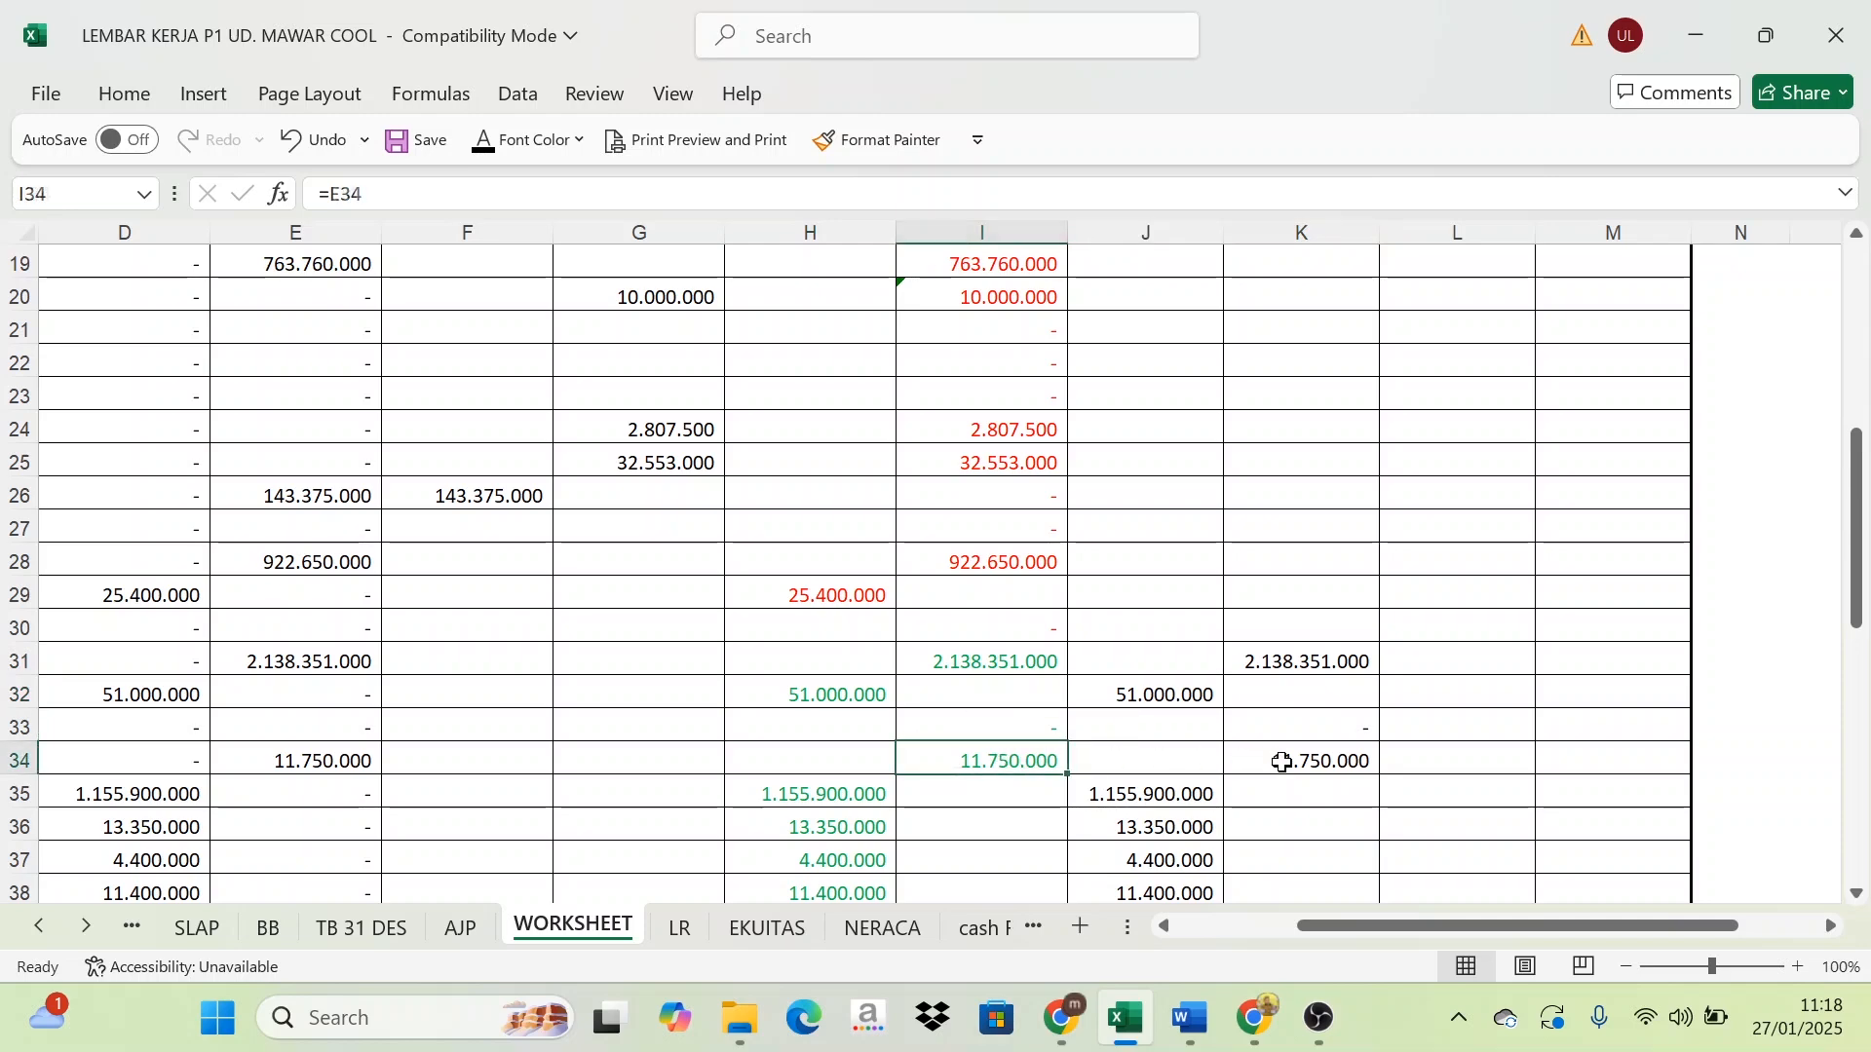
click(1283, 762)
click(977, 765)
click(1336, 791)
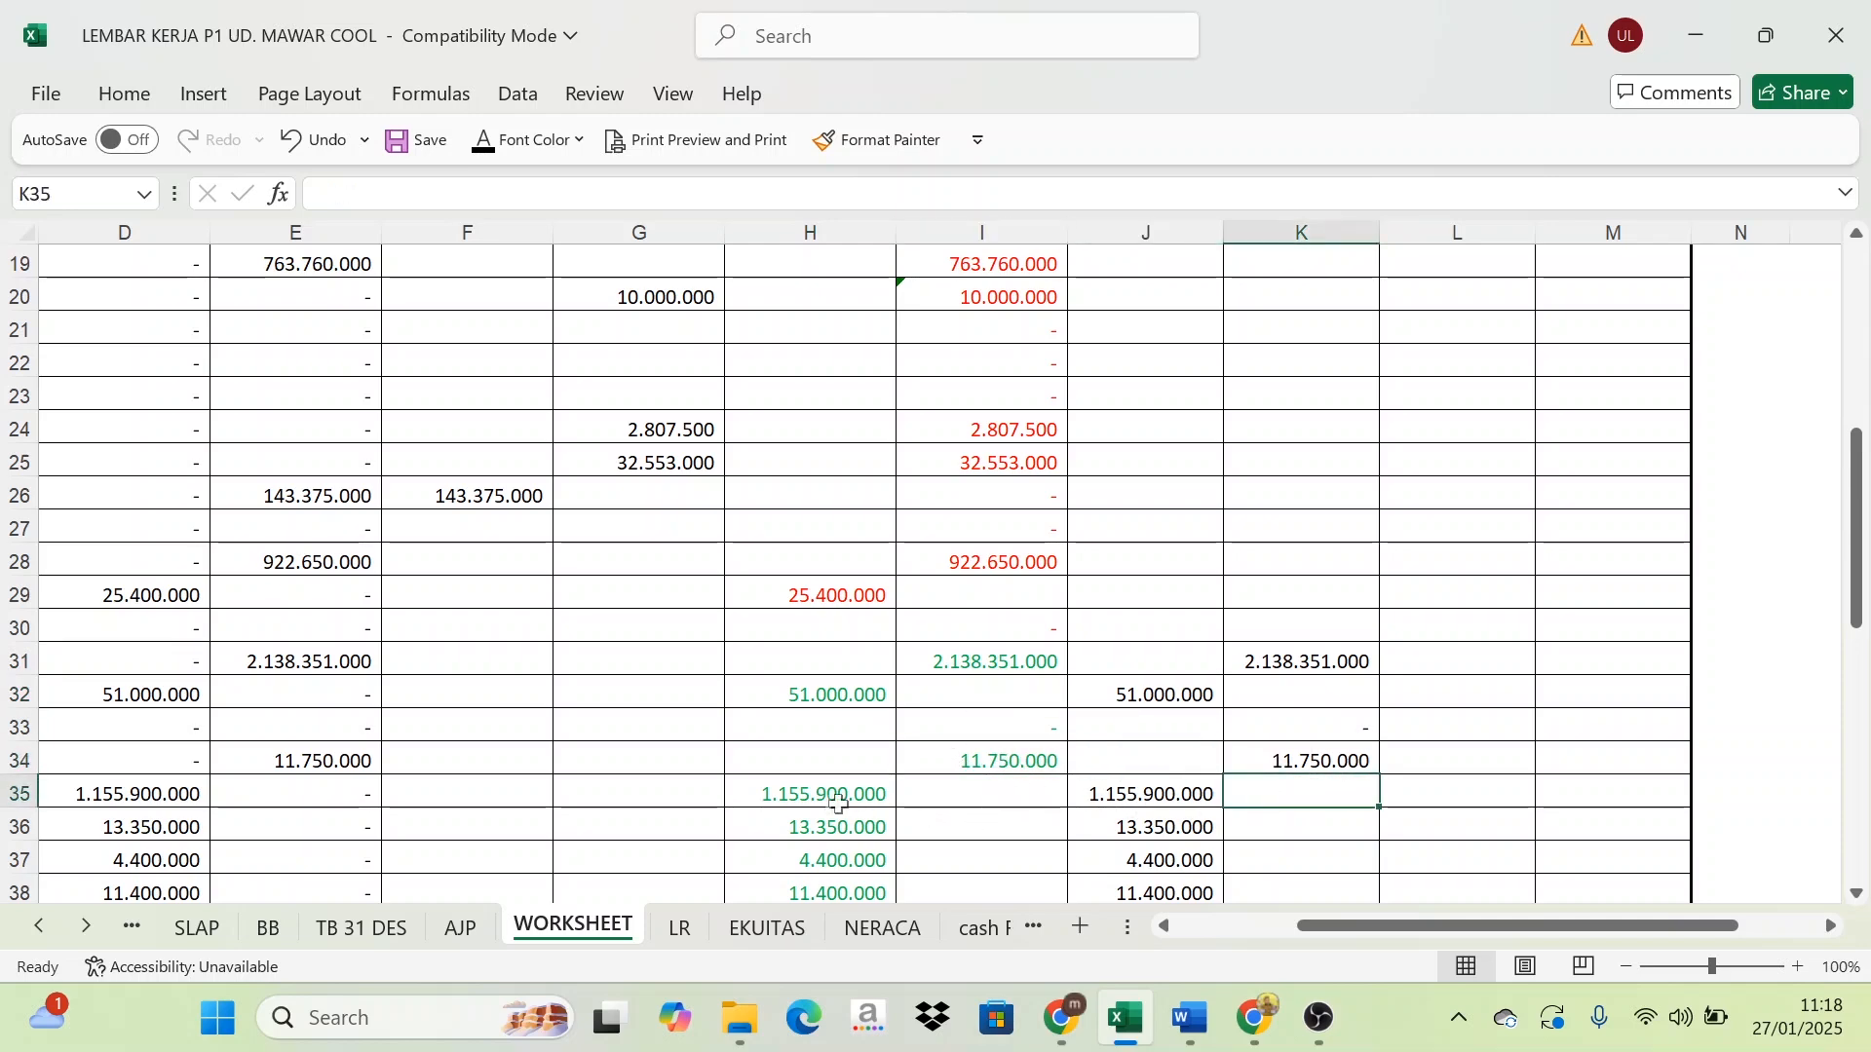
click(839, 803)
scroll(1102, 659, down, 3)
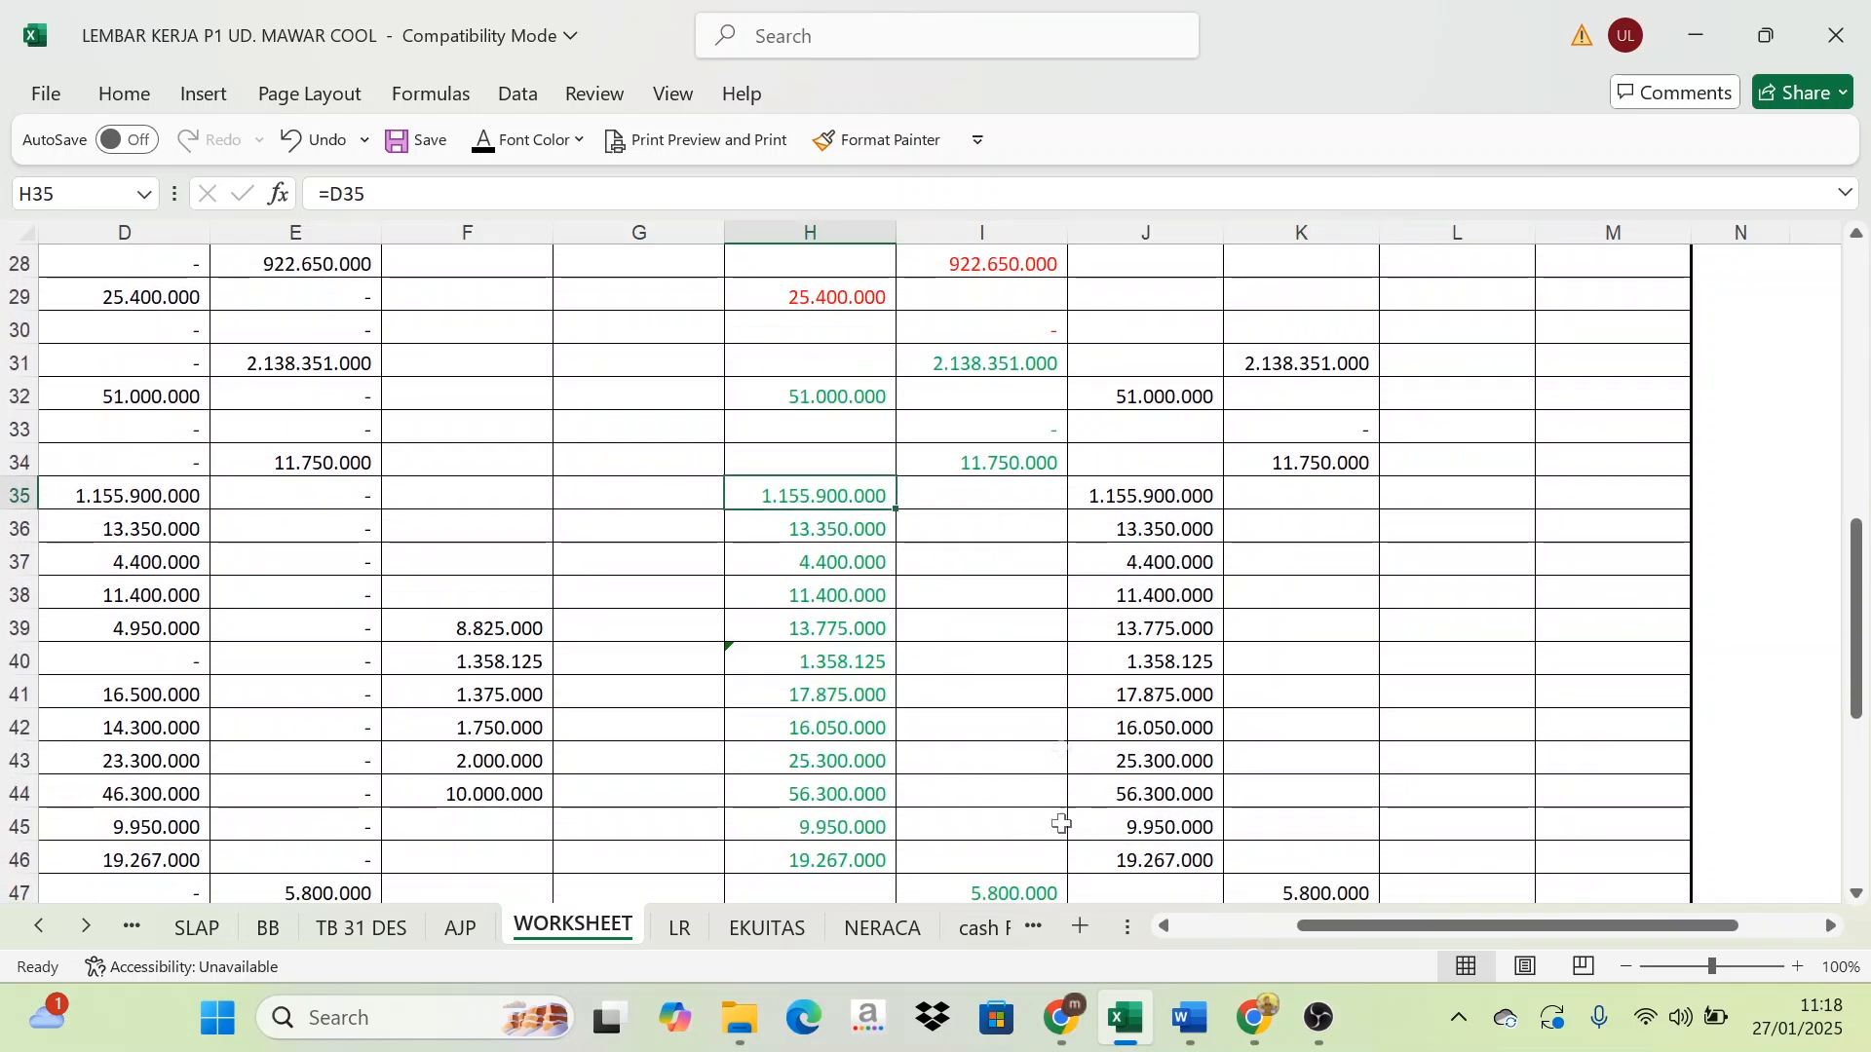
scroll(1218, 780, up, 9)
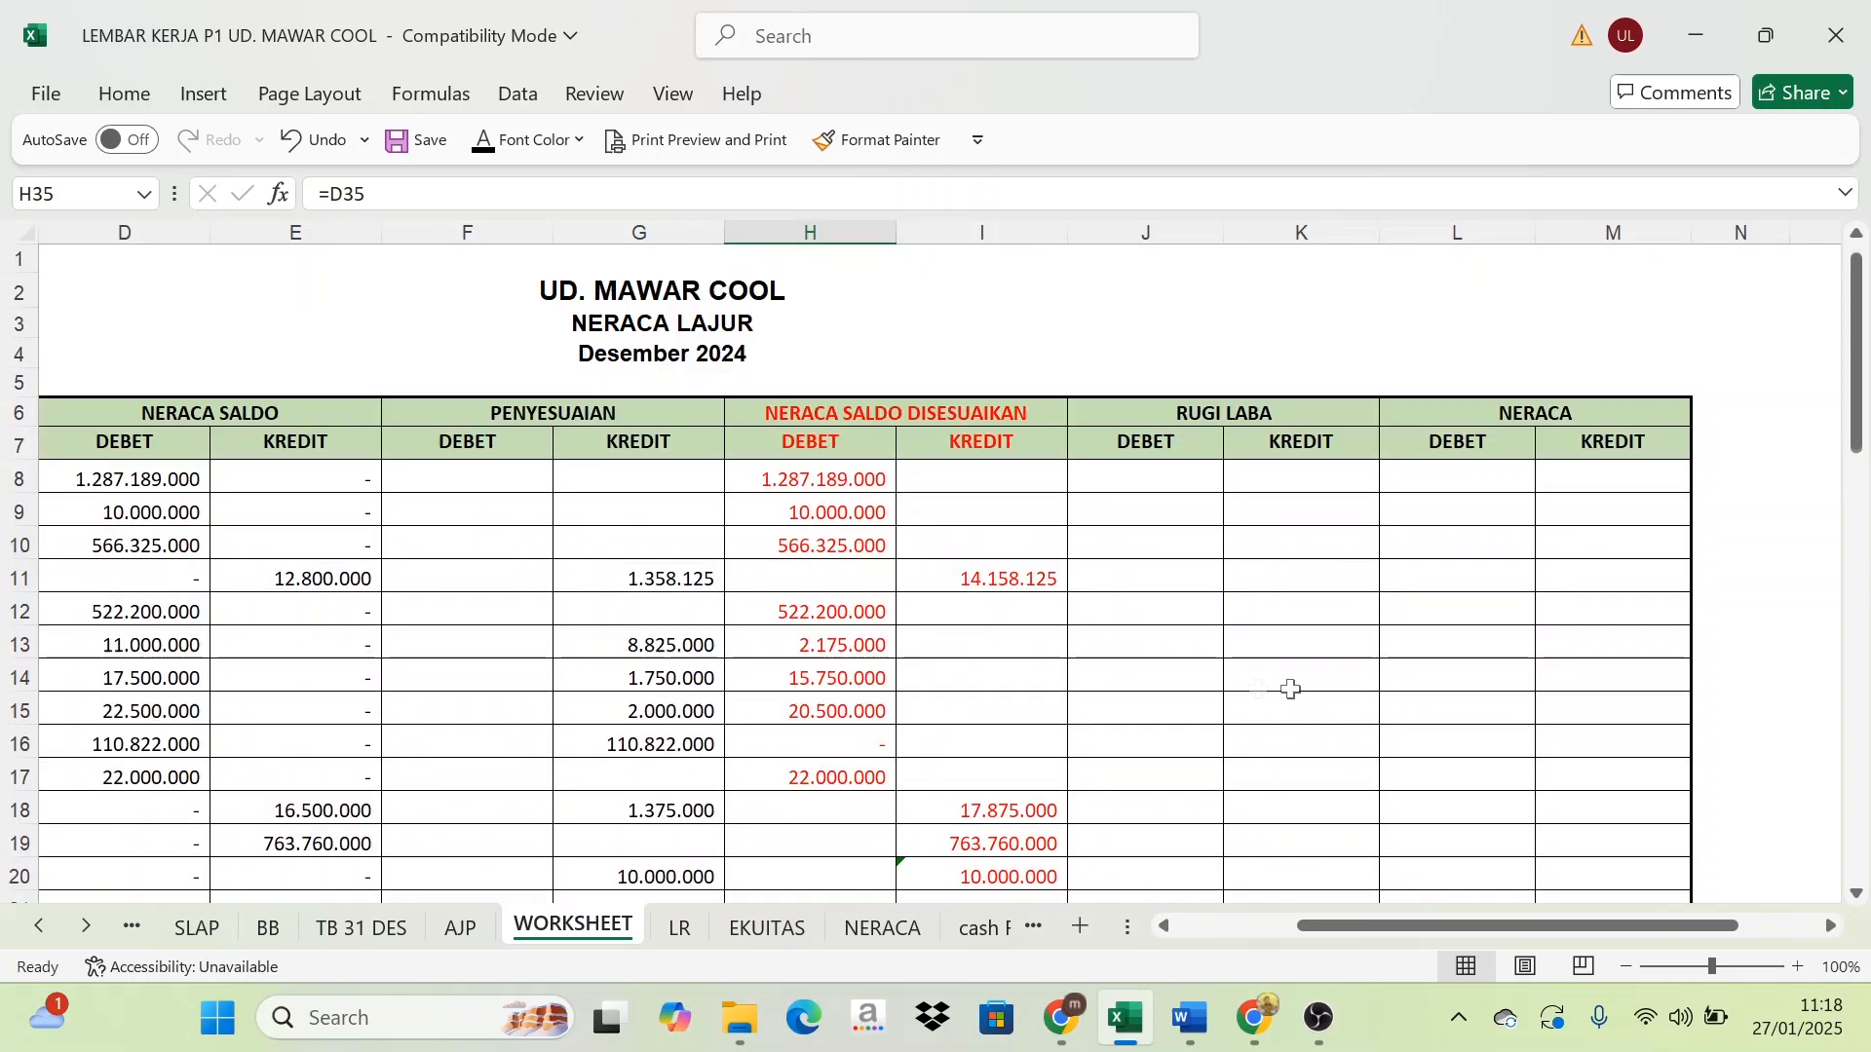
Apply the black font color to the Rugi Laba debit and credit totals in the Jumlah row, cells J51:K51
scroll(1168, 479, down, 13)
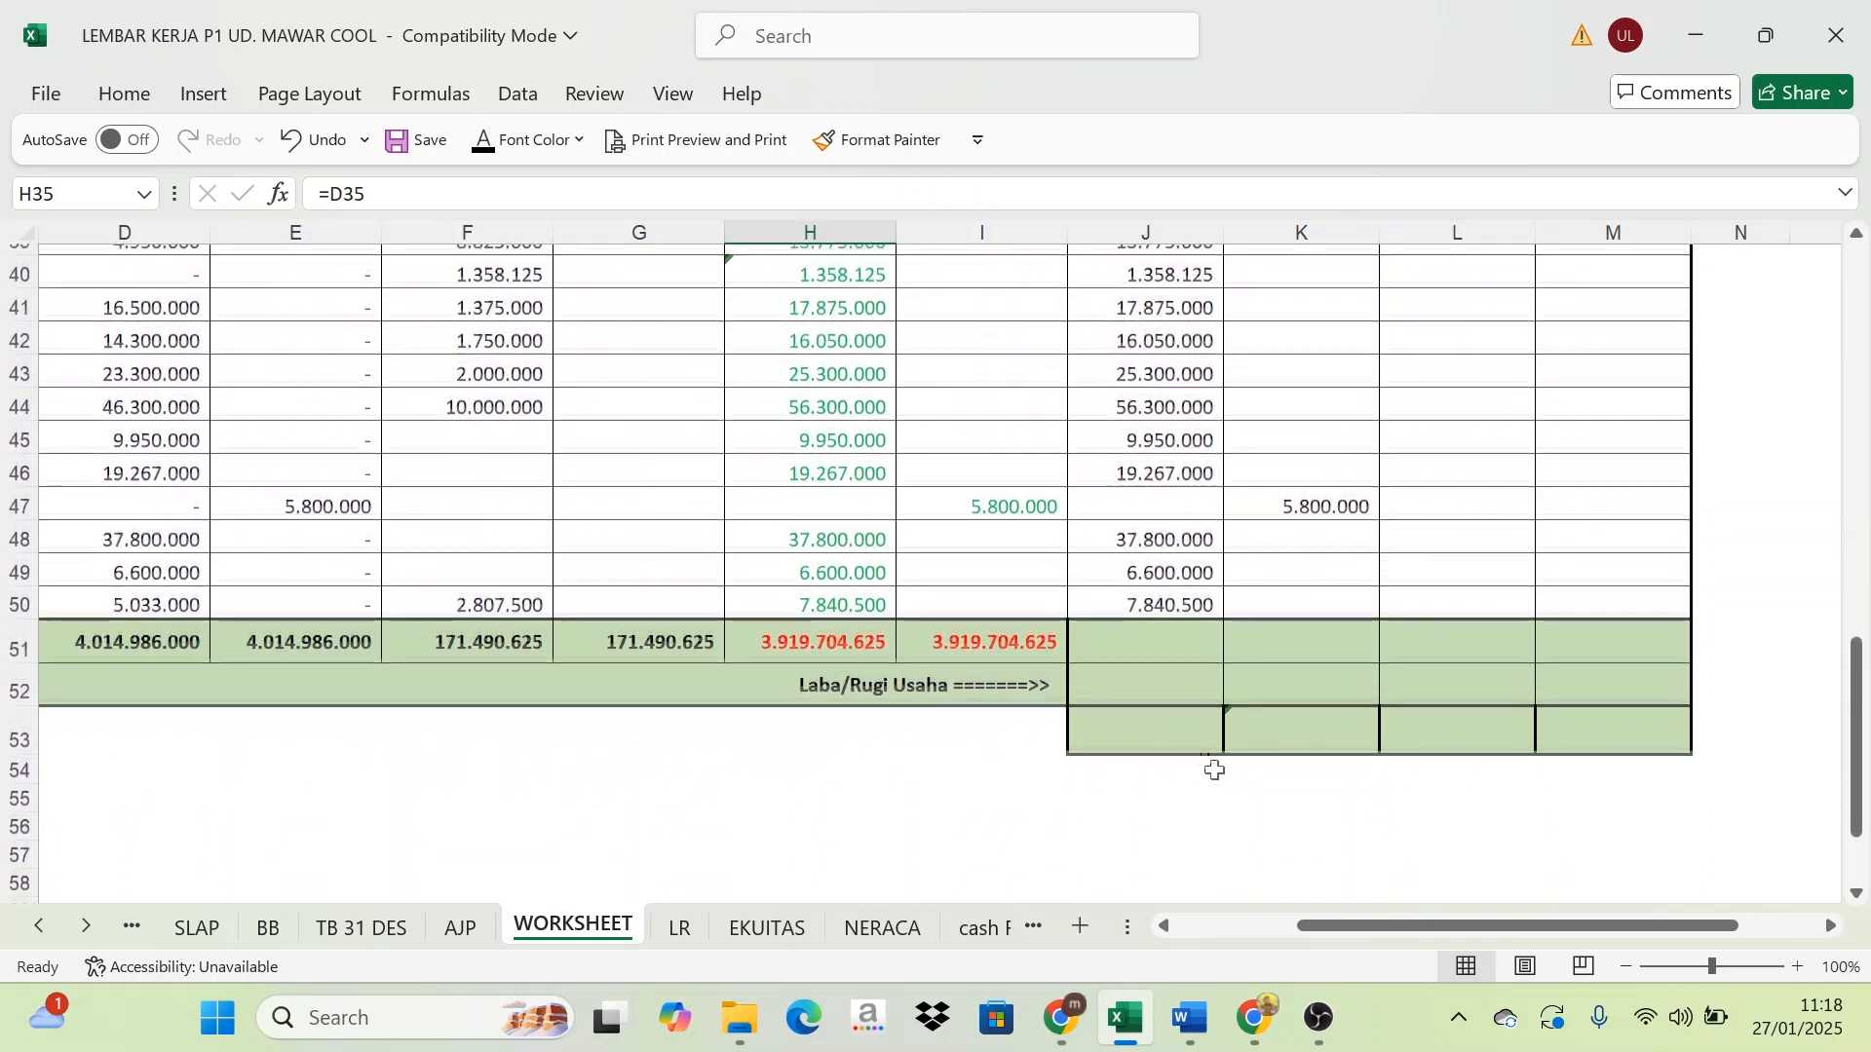
drag(1136, 629, 1265, 639)
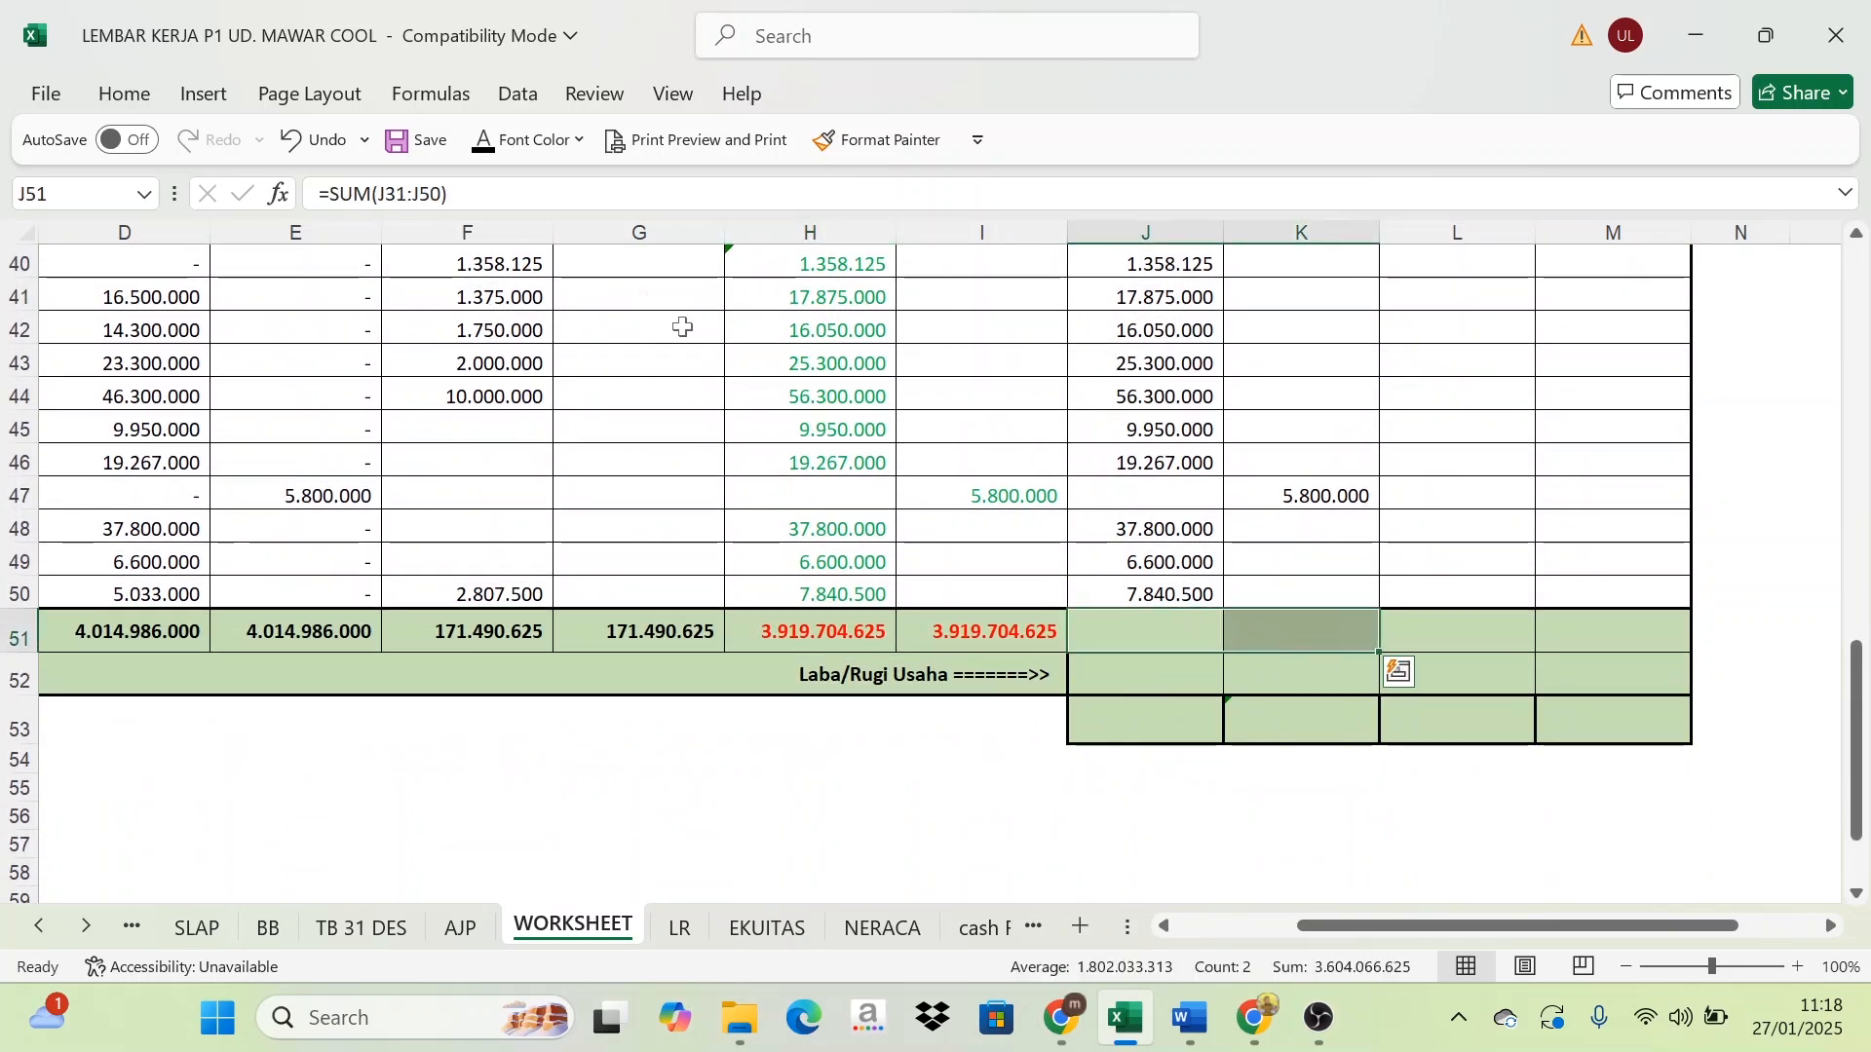
click(485, 140)
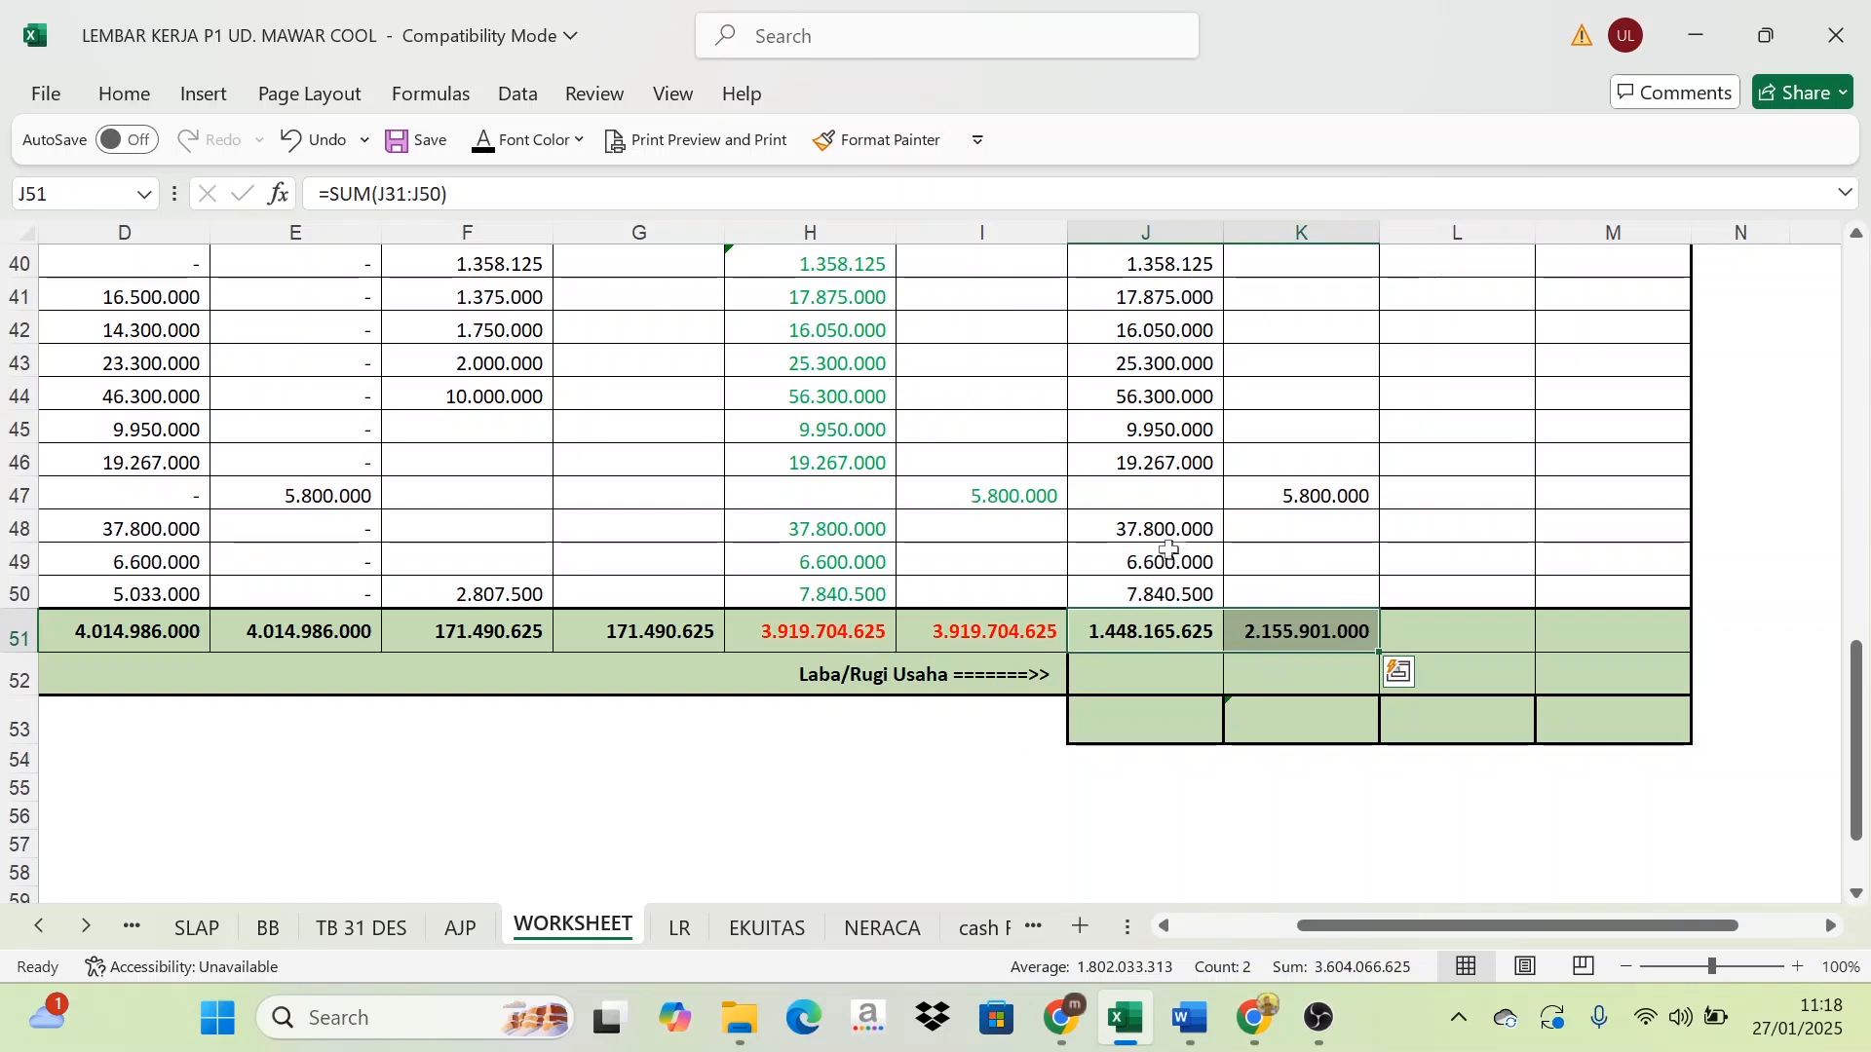
click(1204, 531)
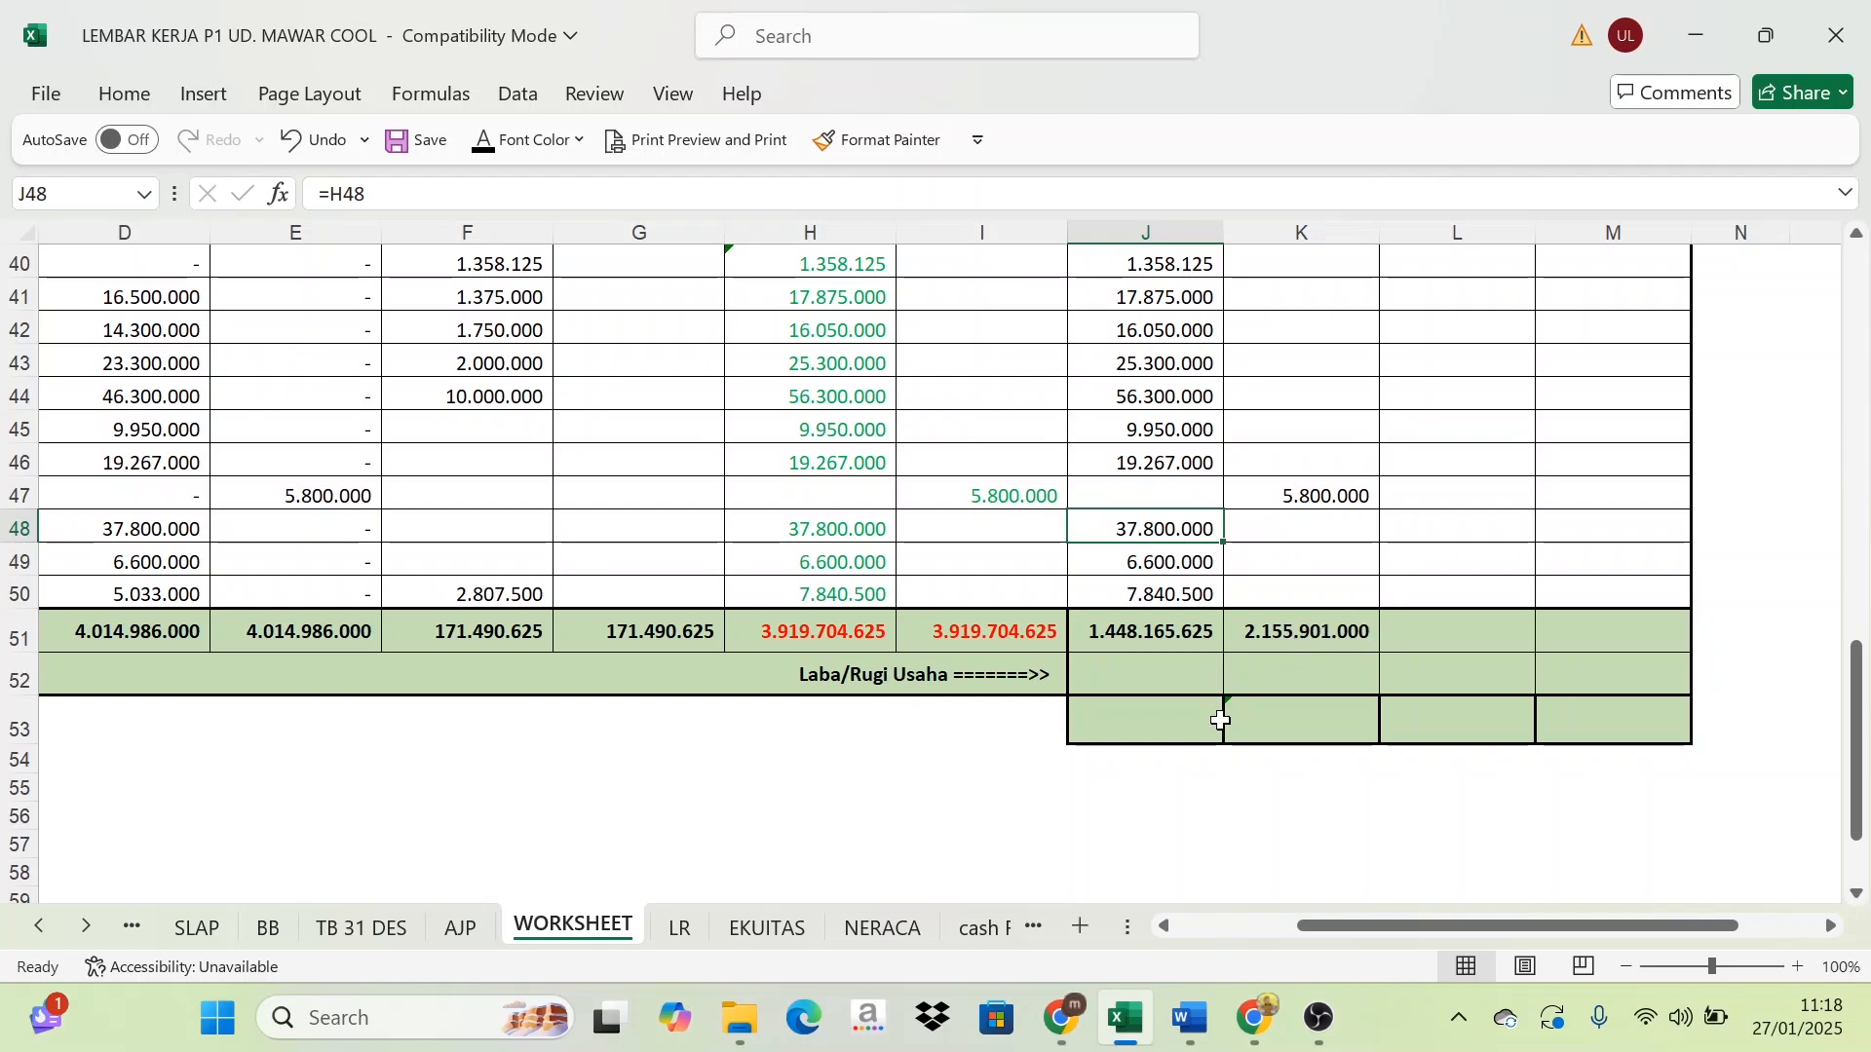
Examine the Rugi Laba debit and credit entries in rows 31 to 50 that make up the totals in J51 and K51
click(1177, 635)
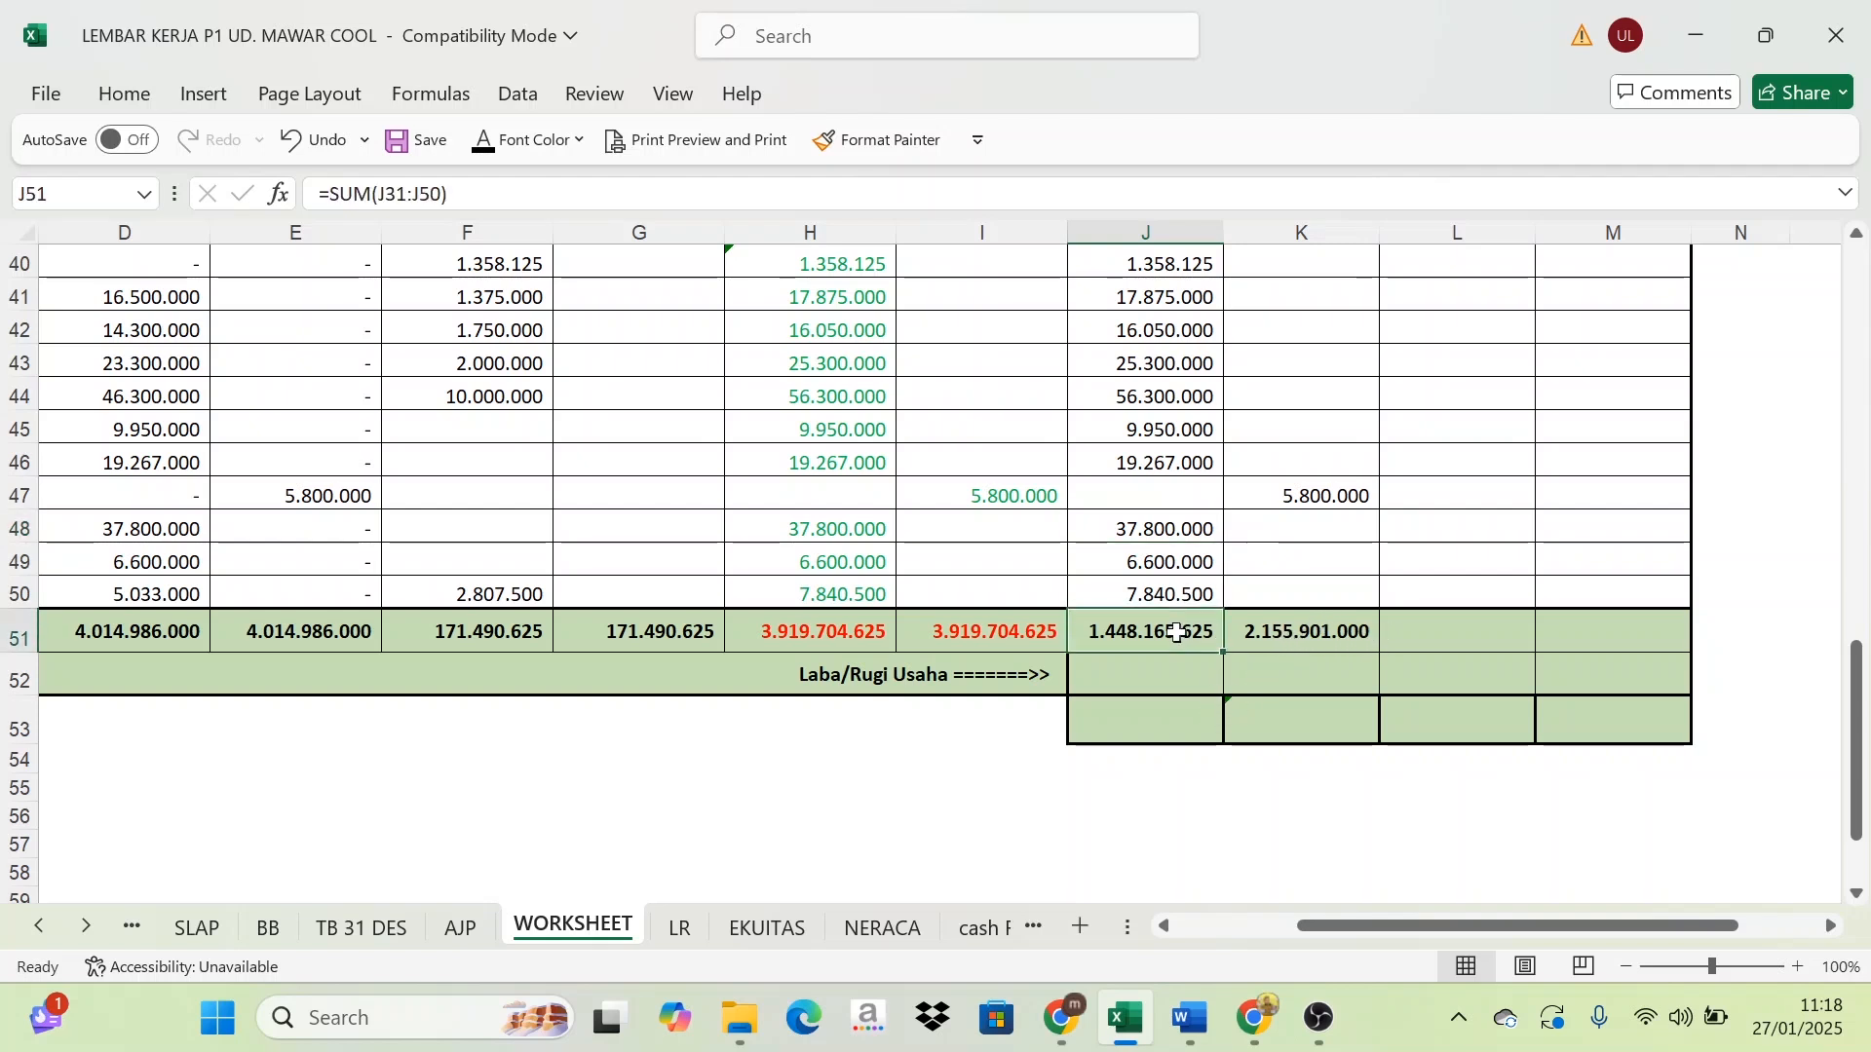
click(1243, 627)
click(1167, 631)
click(1252, 624)
click(1179, 624)
click(1265, 624)
scroll(1272, 679, up, 10)
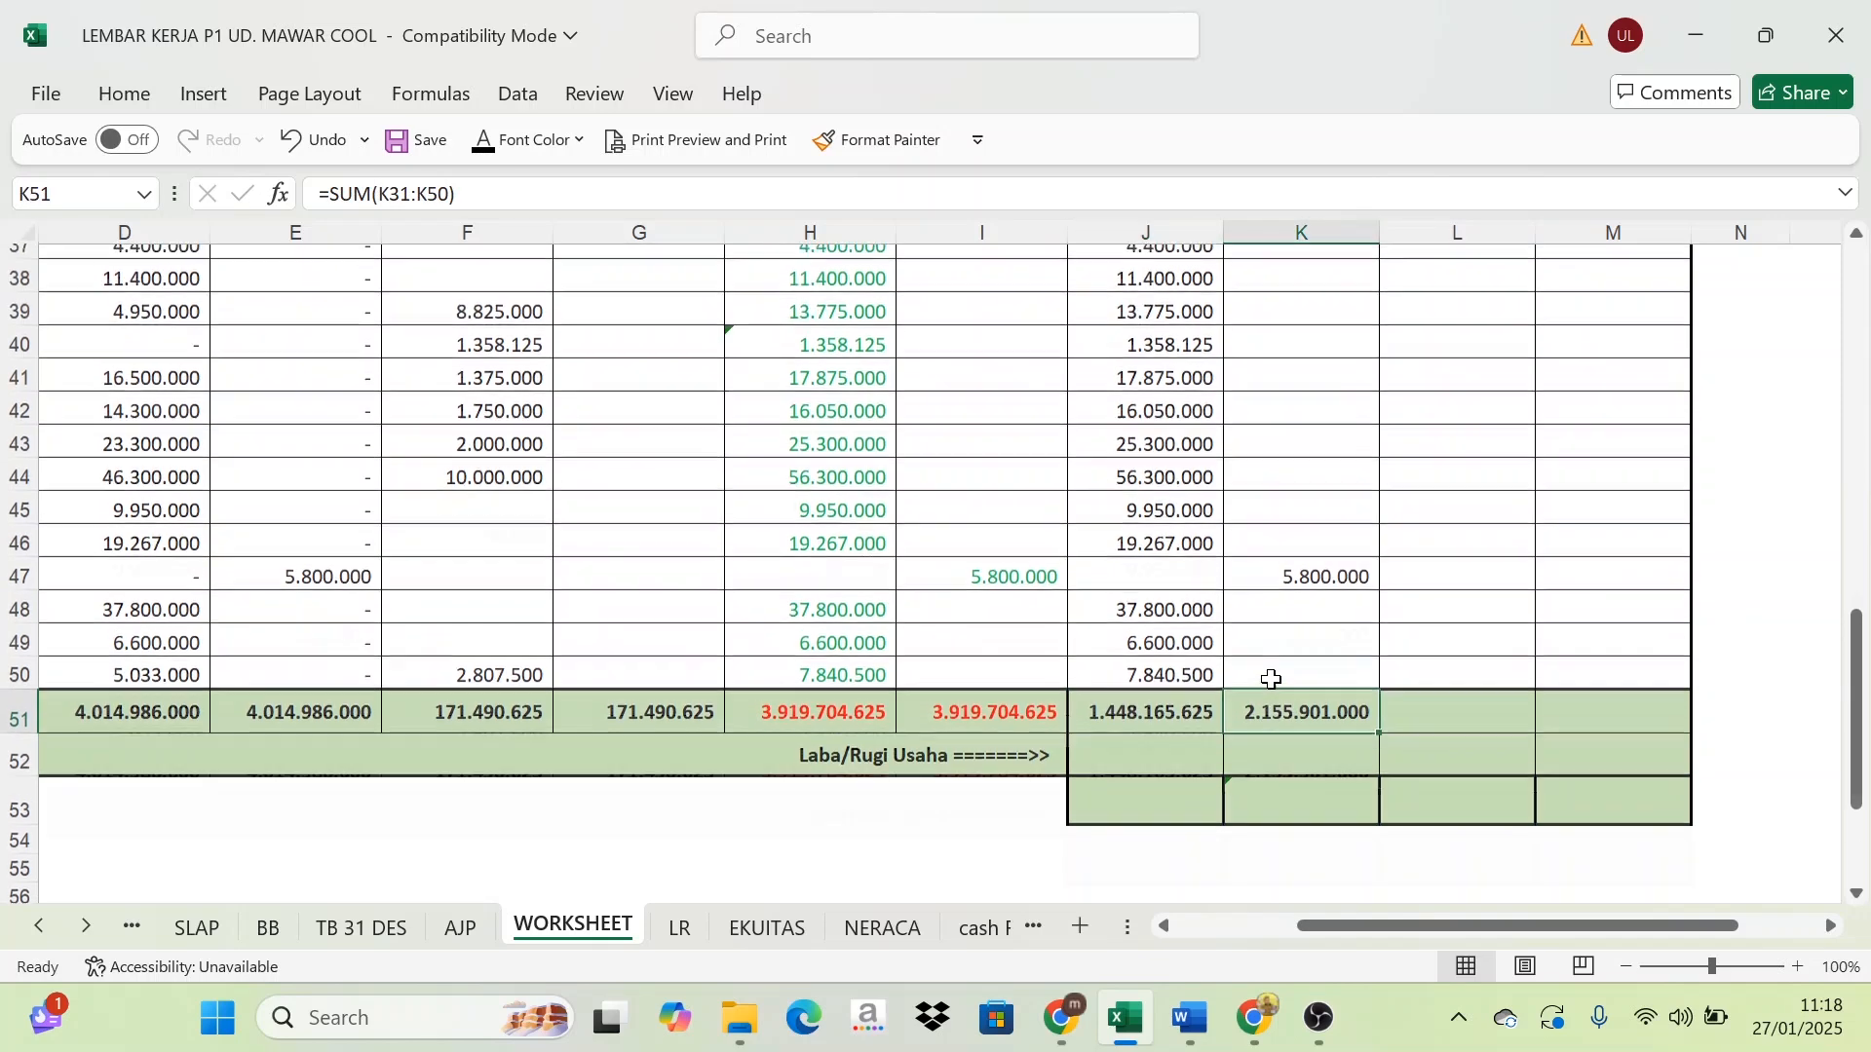
scroll(1271, 679, up, 3)
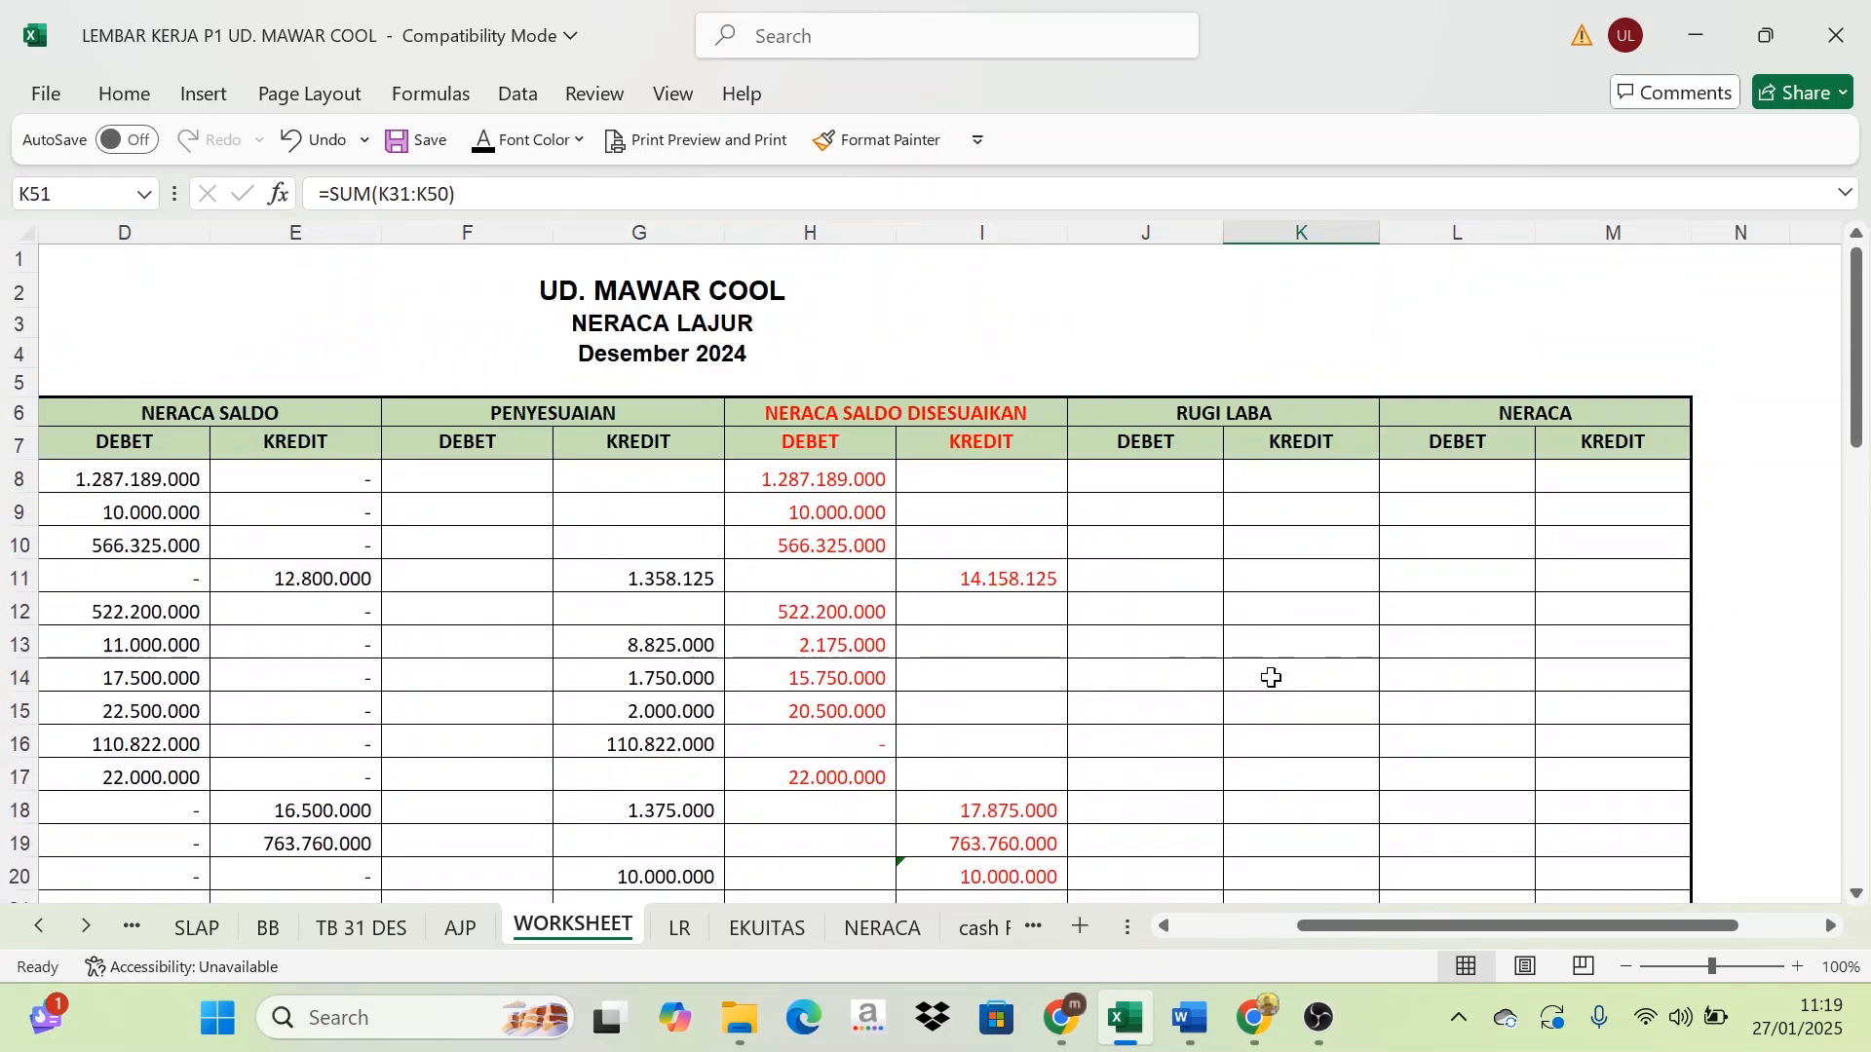
scroll(1288, 635, down, 8)
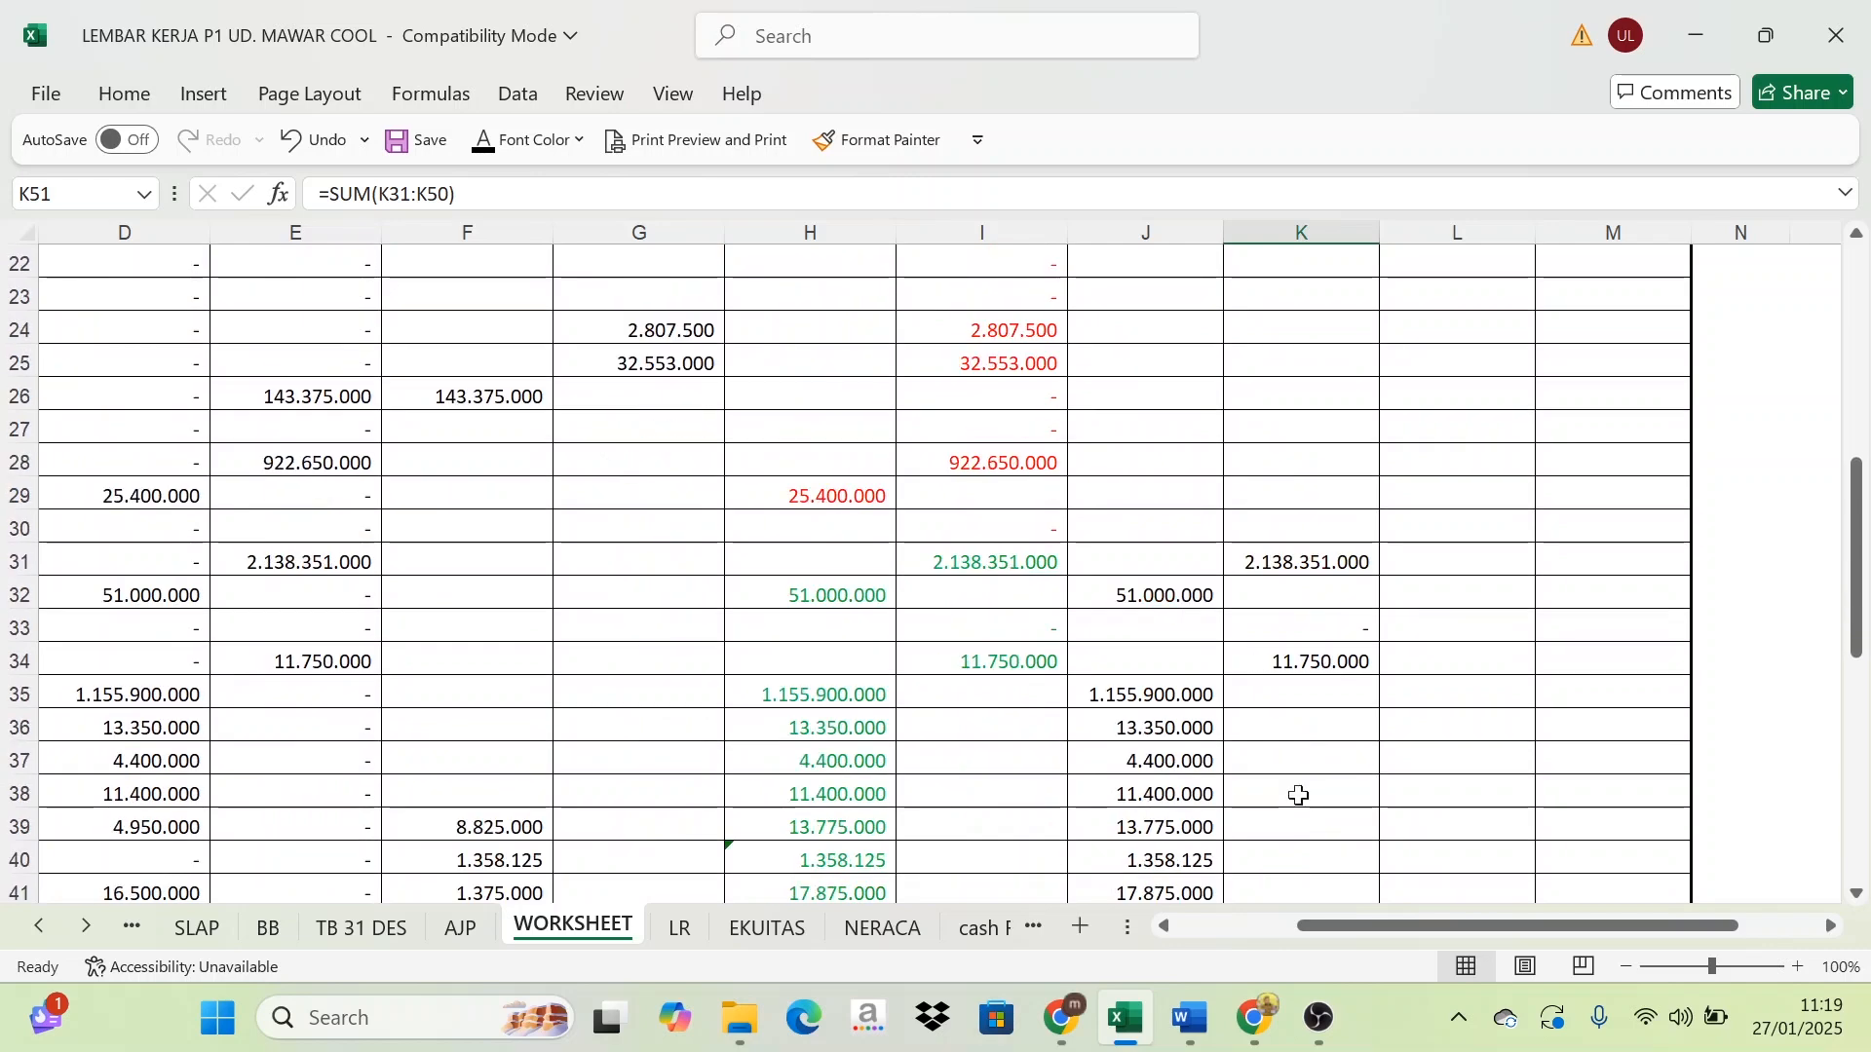
drag(1282, 462, 1319, 682)
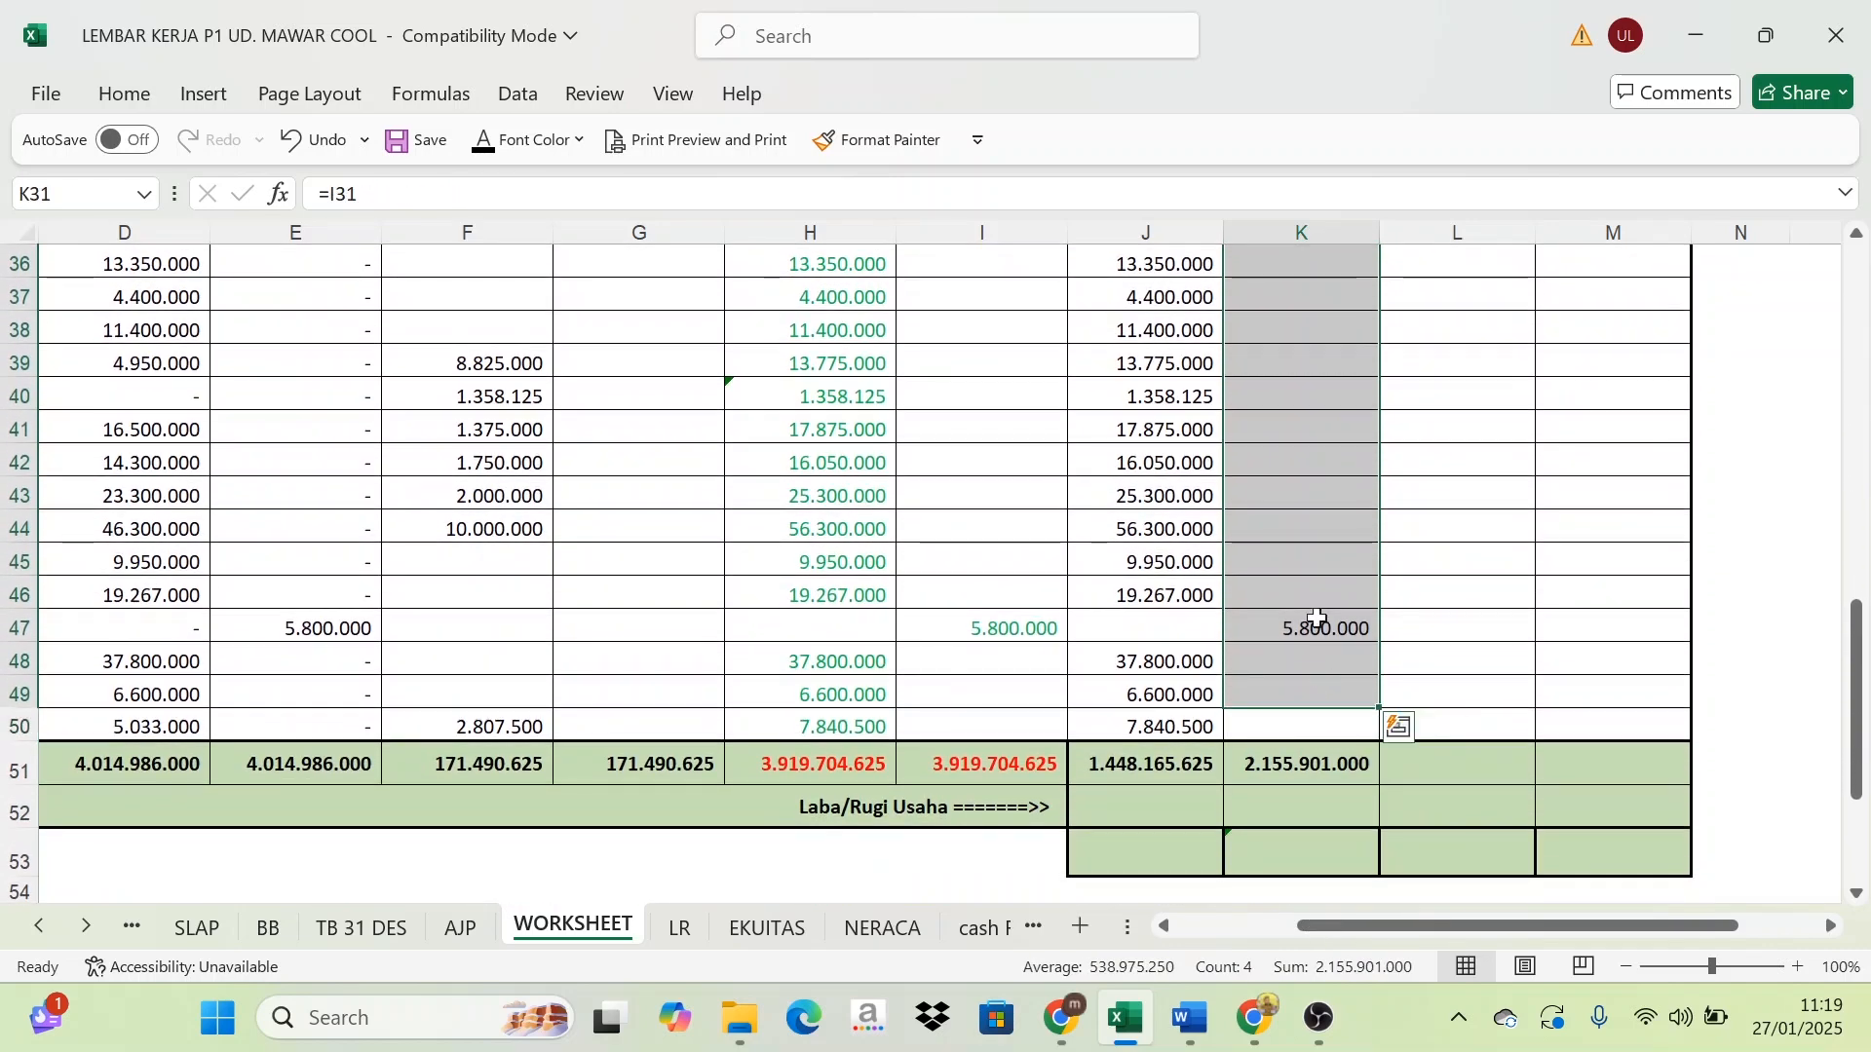
scroll(1179, 701, up, 3)
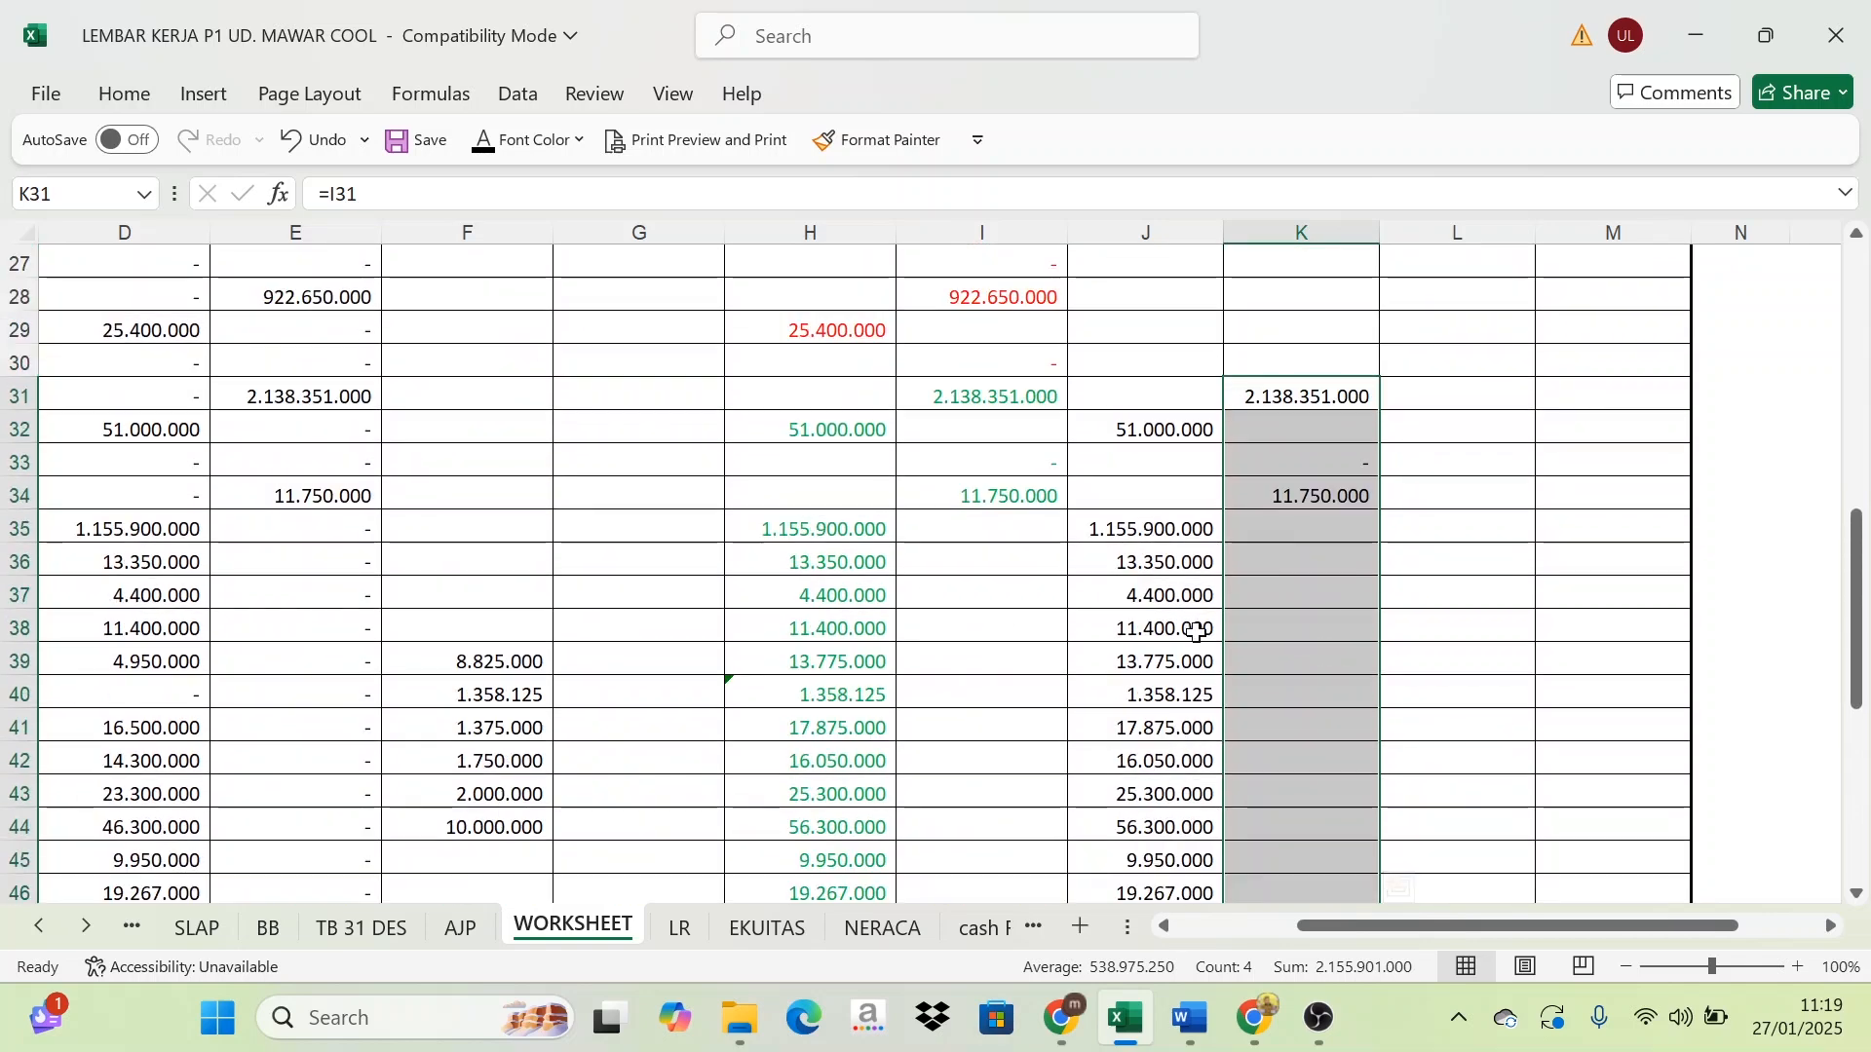
drag(1146, 429, 1150, 719)
click(1307, 479)
drag(1308, 479, 1295, 716)
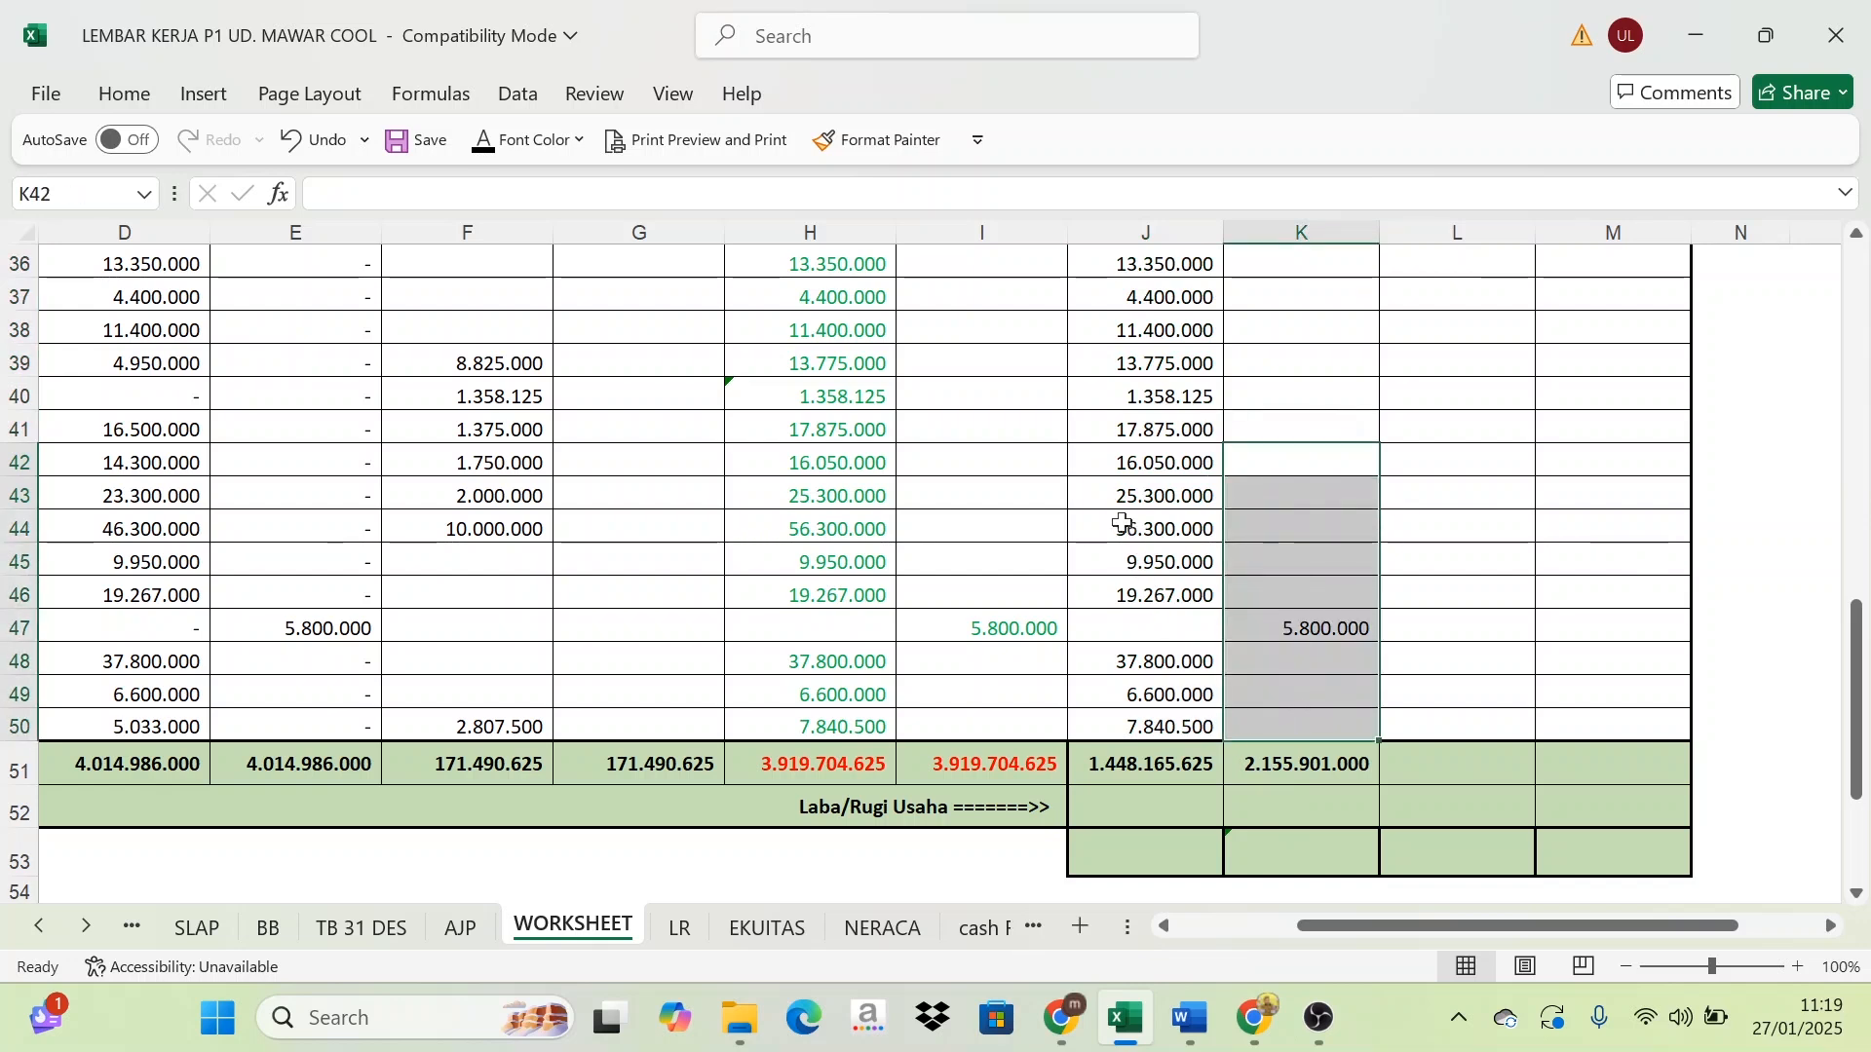
drag(1152, 468, 1150, 731)
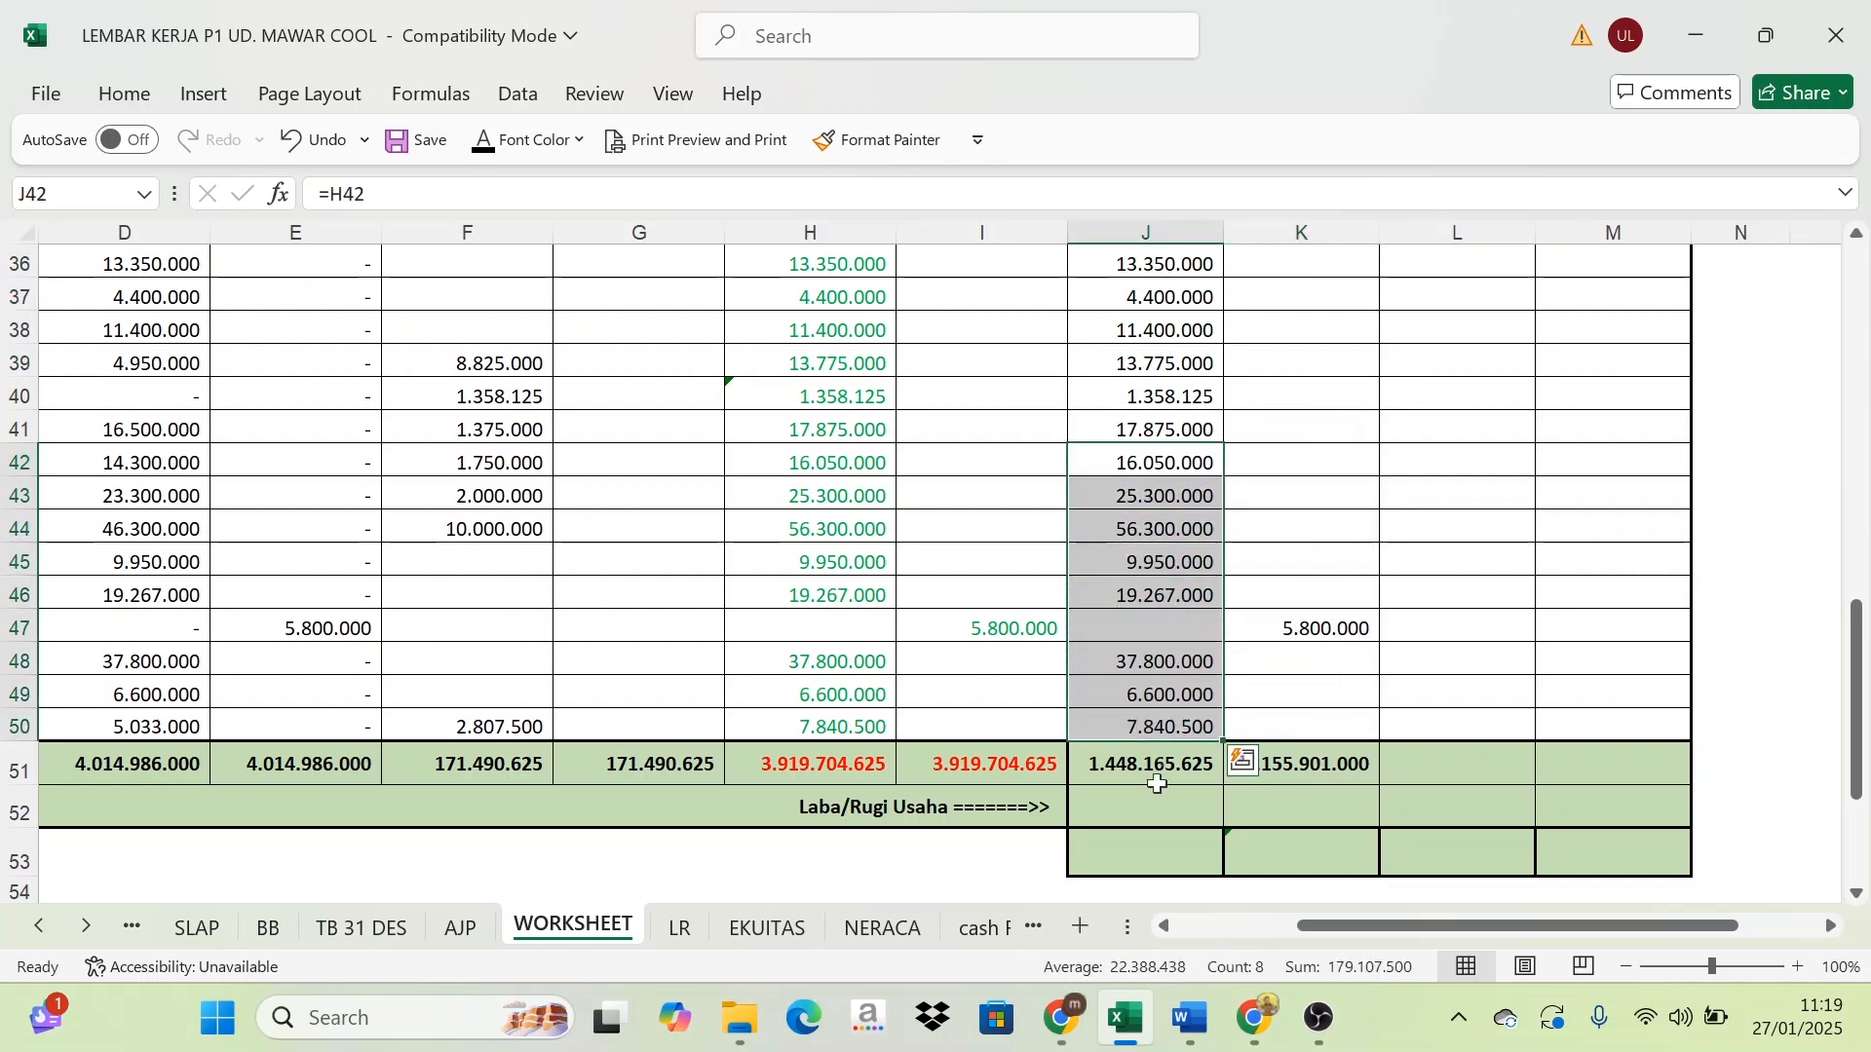
Compare the Rugi Laba credit total in K51 with the debit total in J51
click(1359, 760)
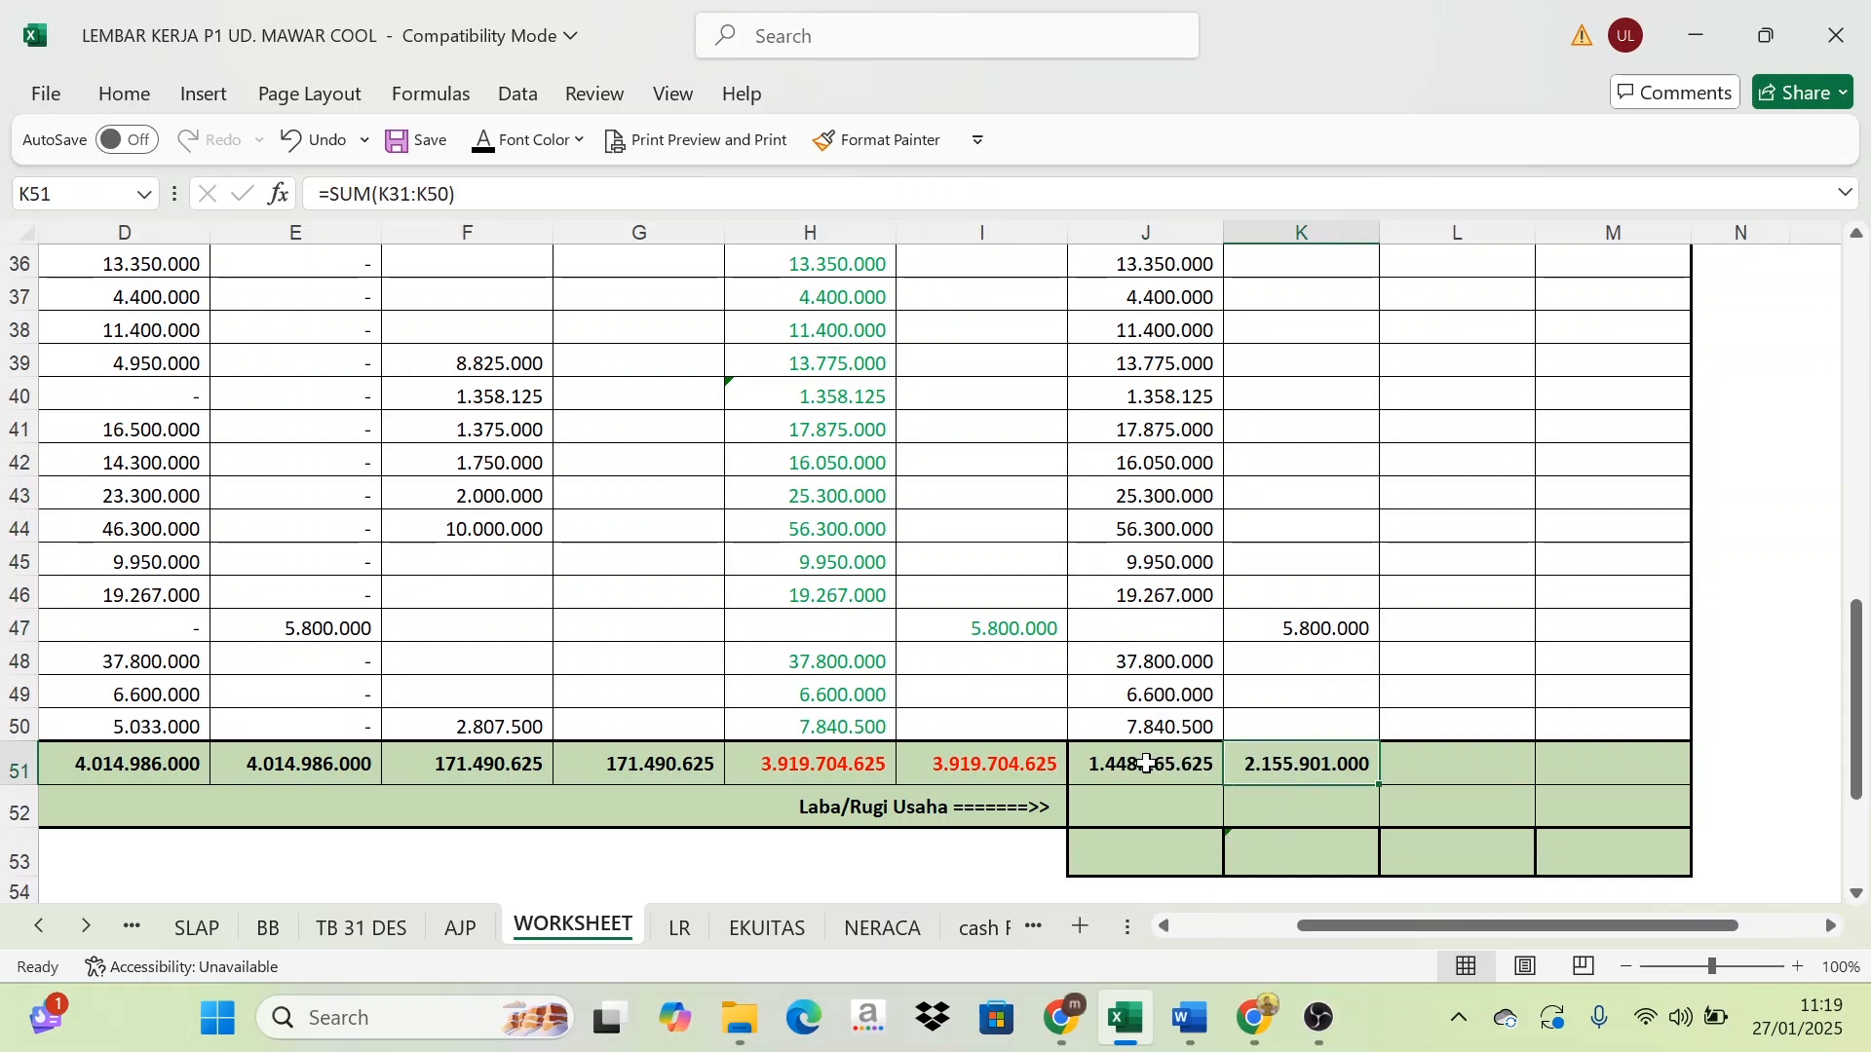
click(1143, 765)
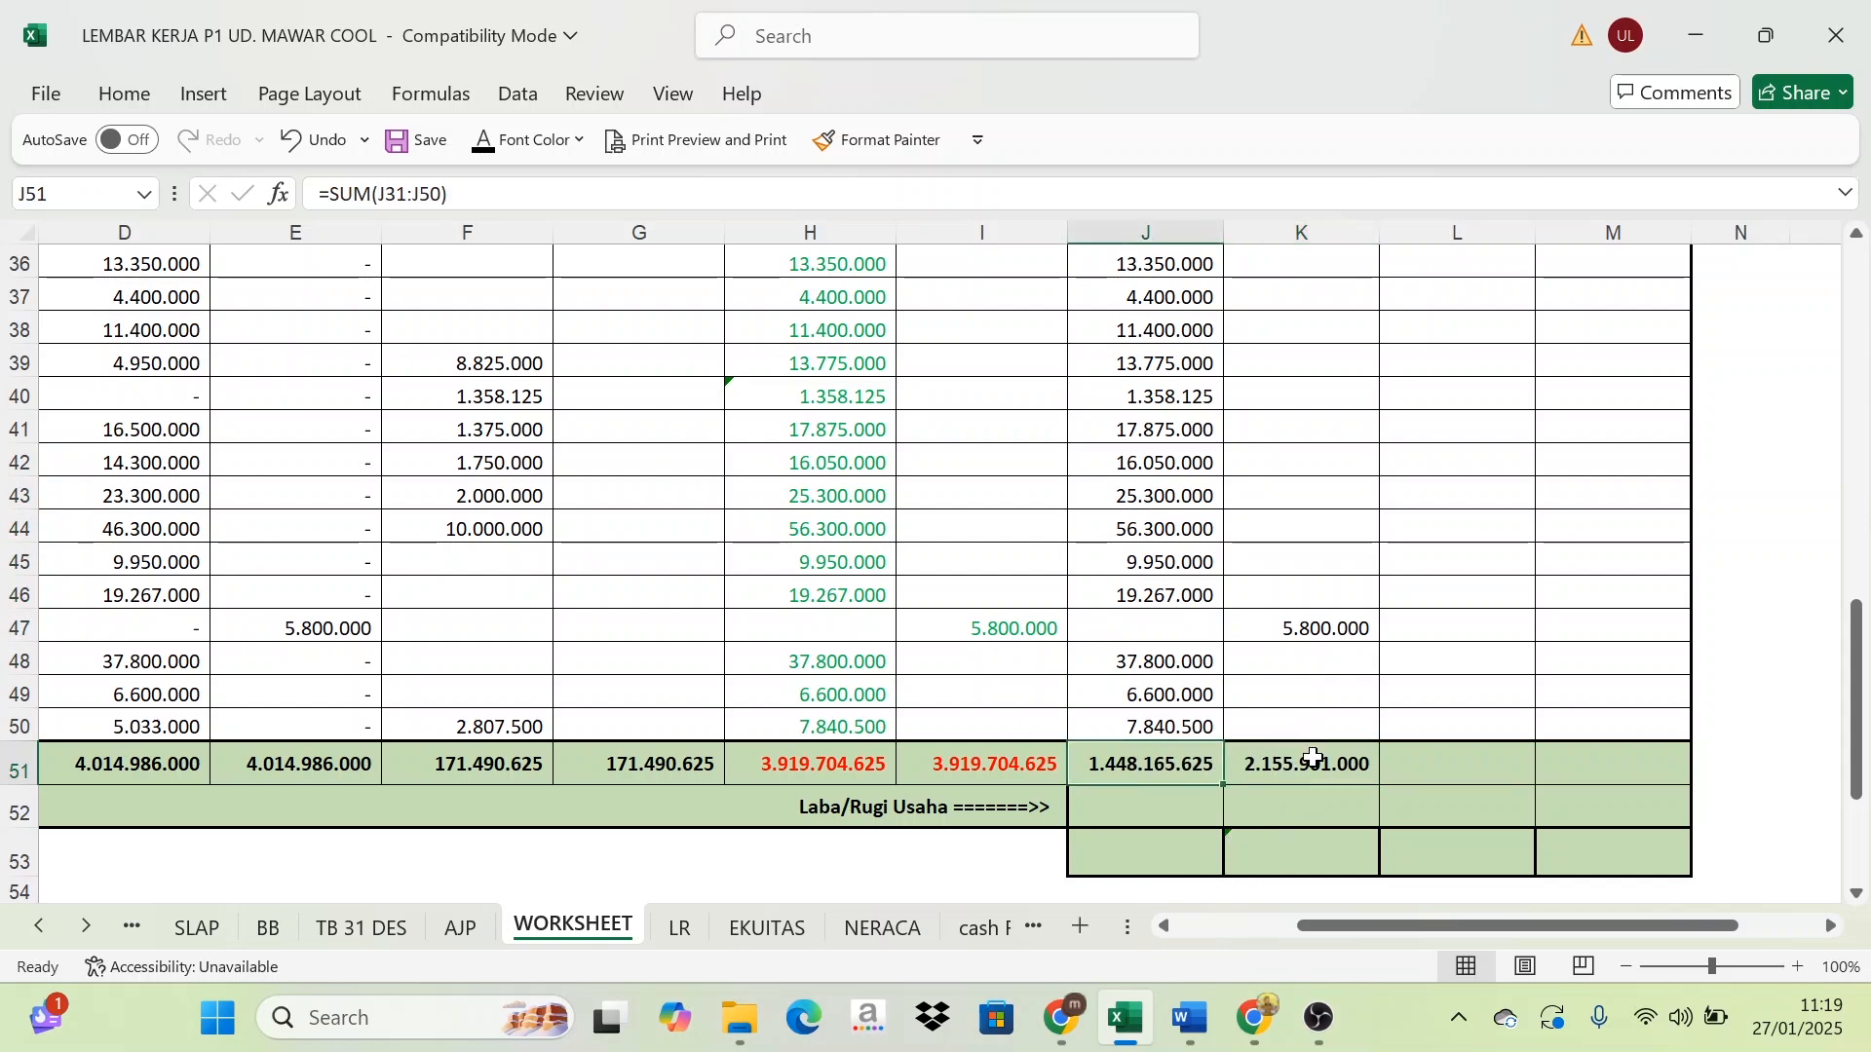
click(1316, 764)
click(1155, 765)
click(1267, 768)
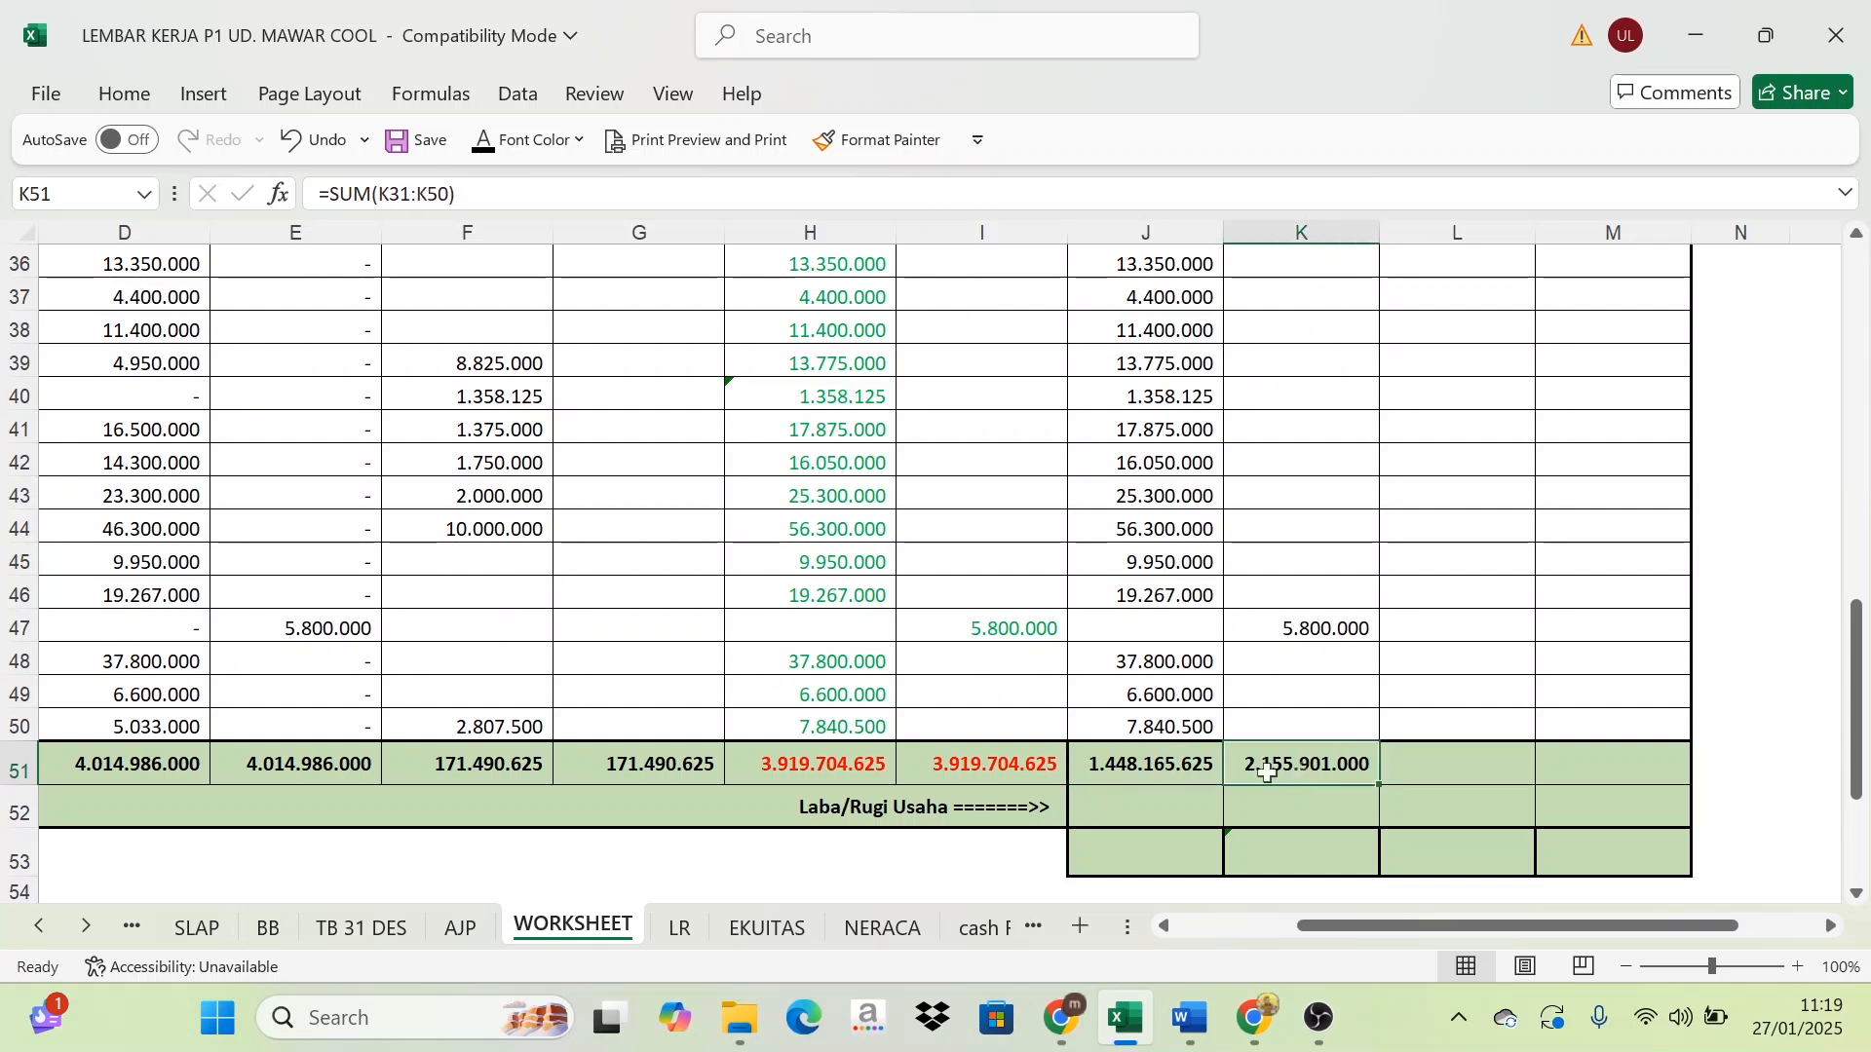
click(1142, 779)
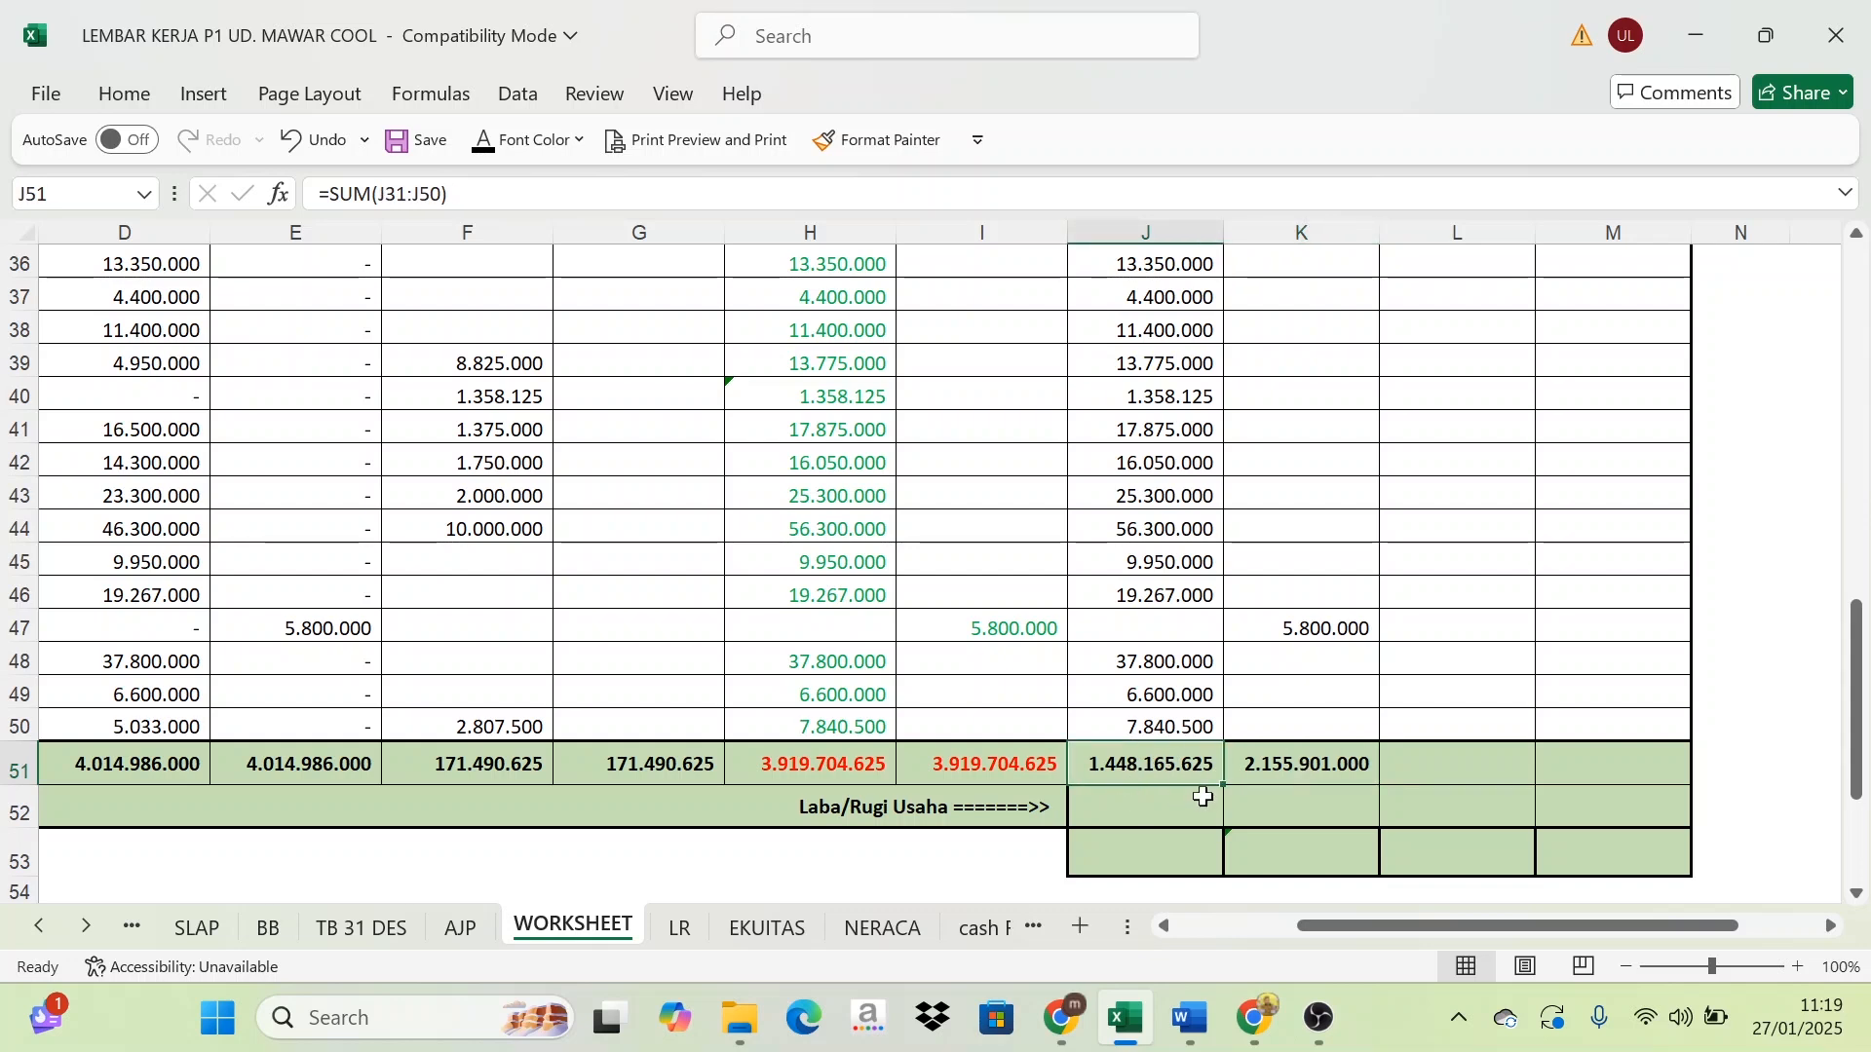
click(1267, 765)
click(1216, 764)
click(1303, 767)
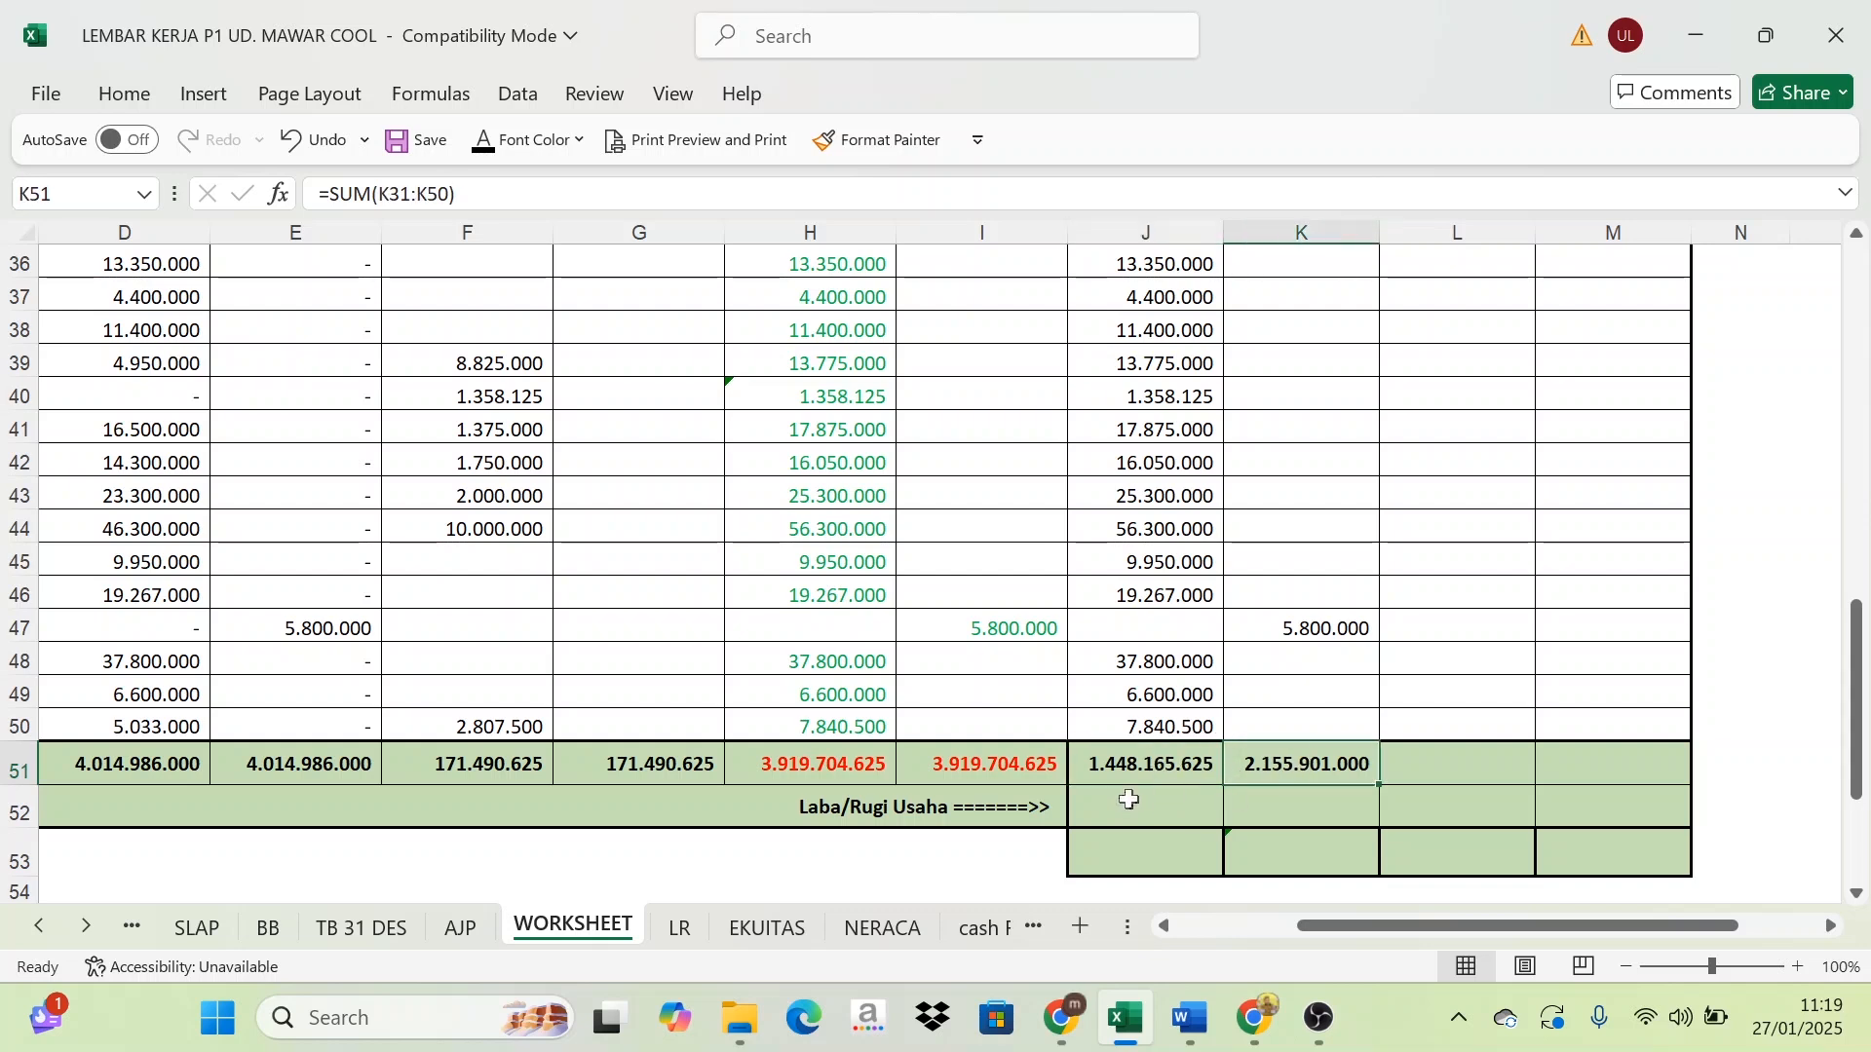
Apply the black font color to the Laba/Rugi Usaha result in J52, calculated as =K51-J51
click(1150, 799)
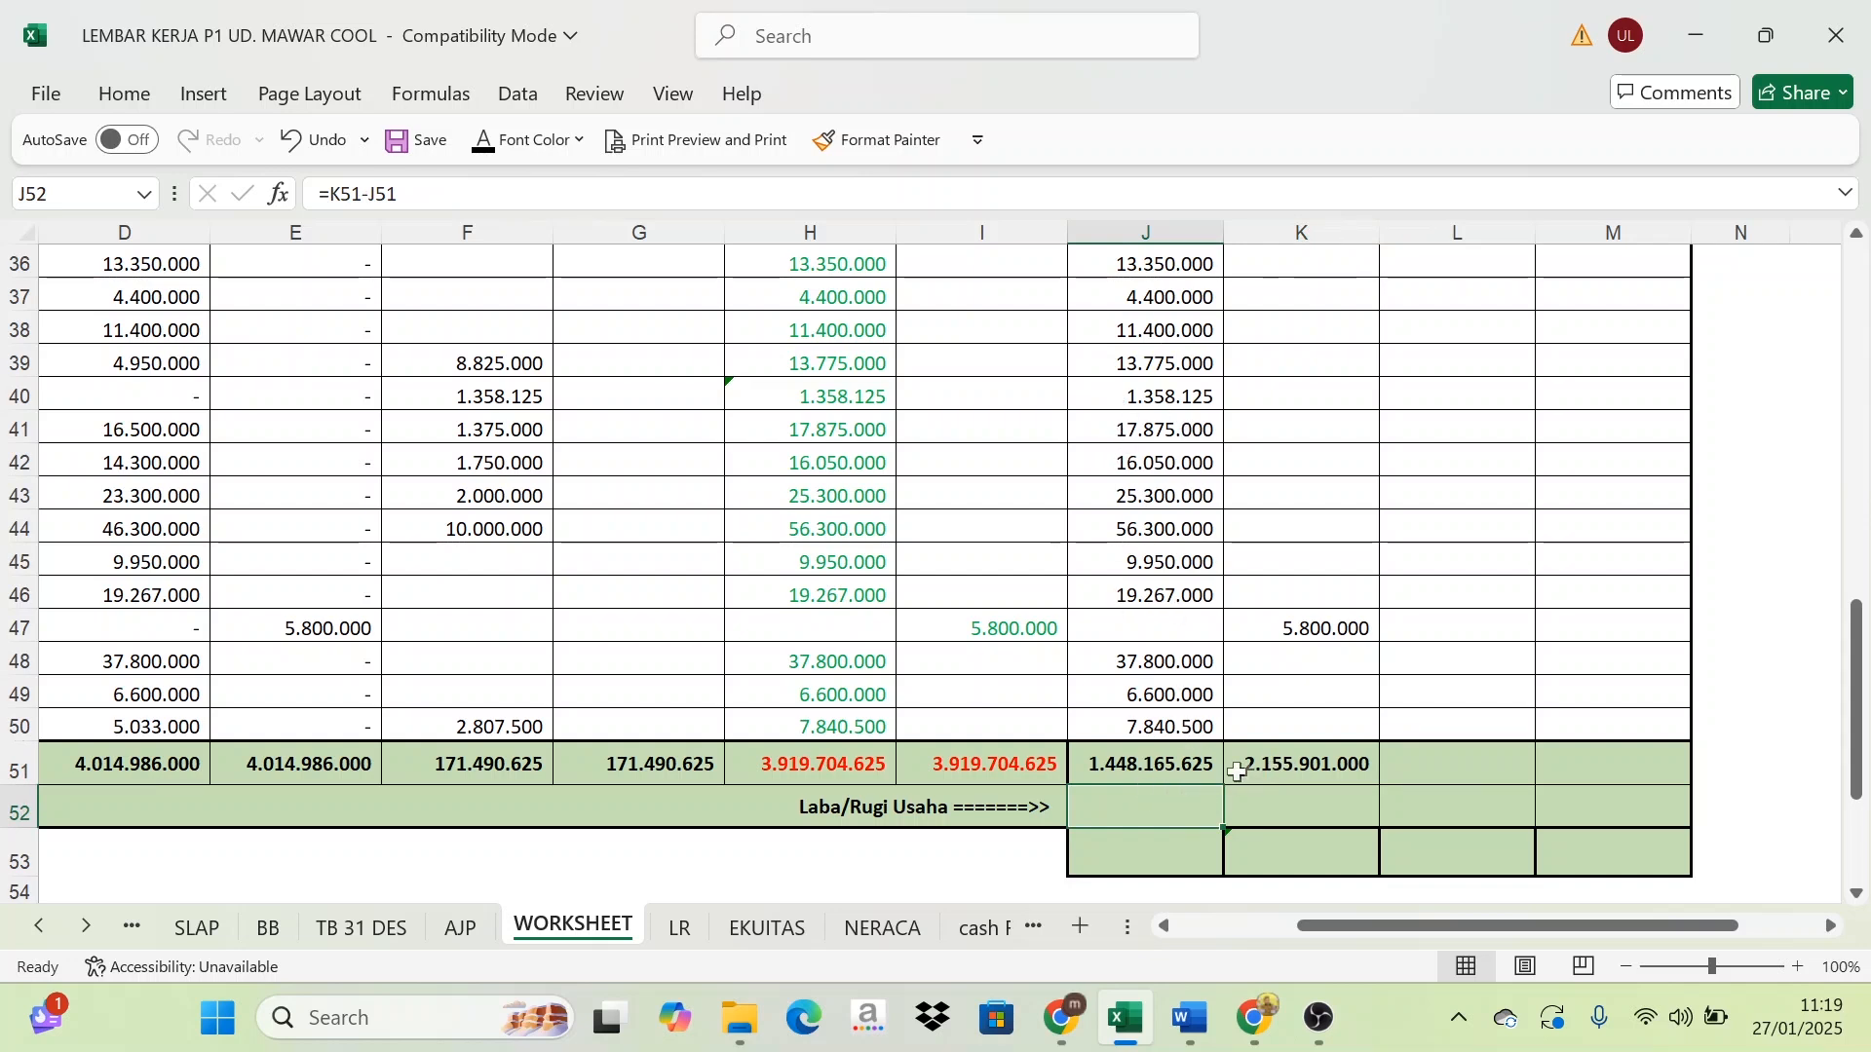
click(1283, 770)
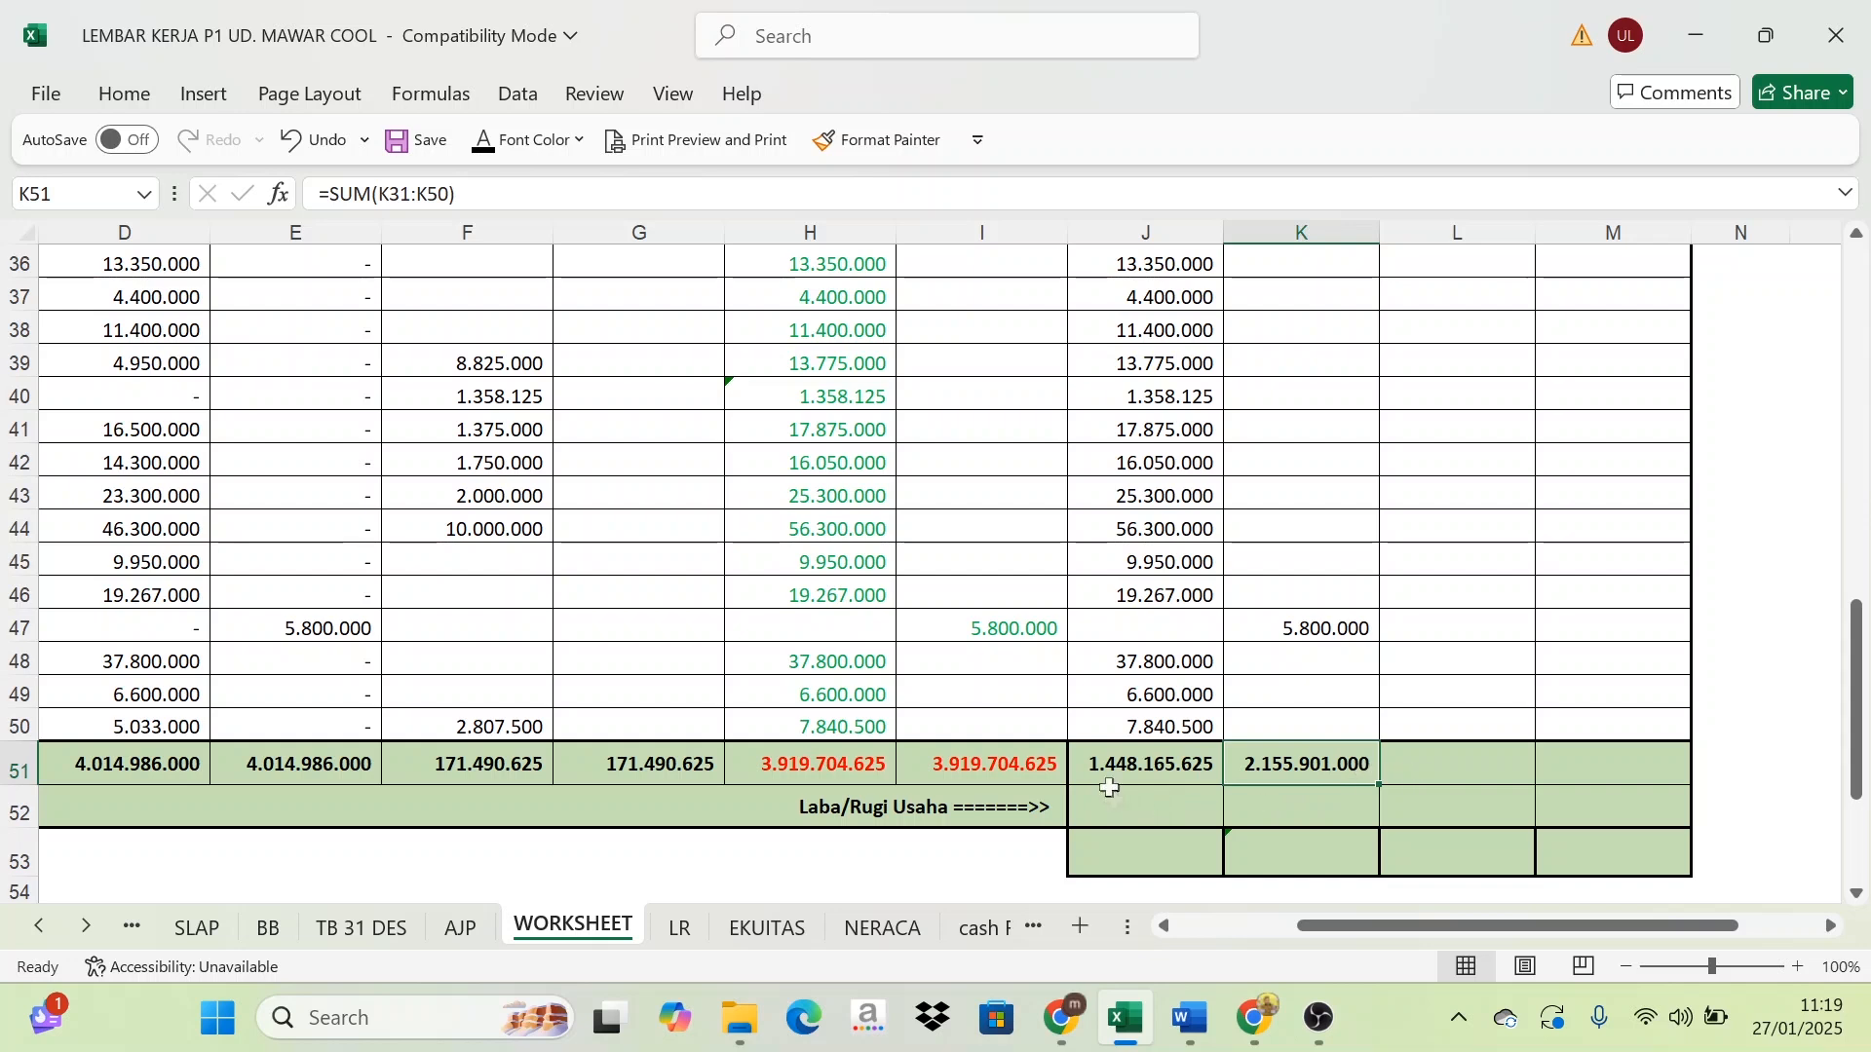
click(1121, 768)
click(1127, 812)
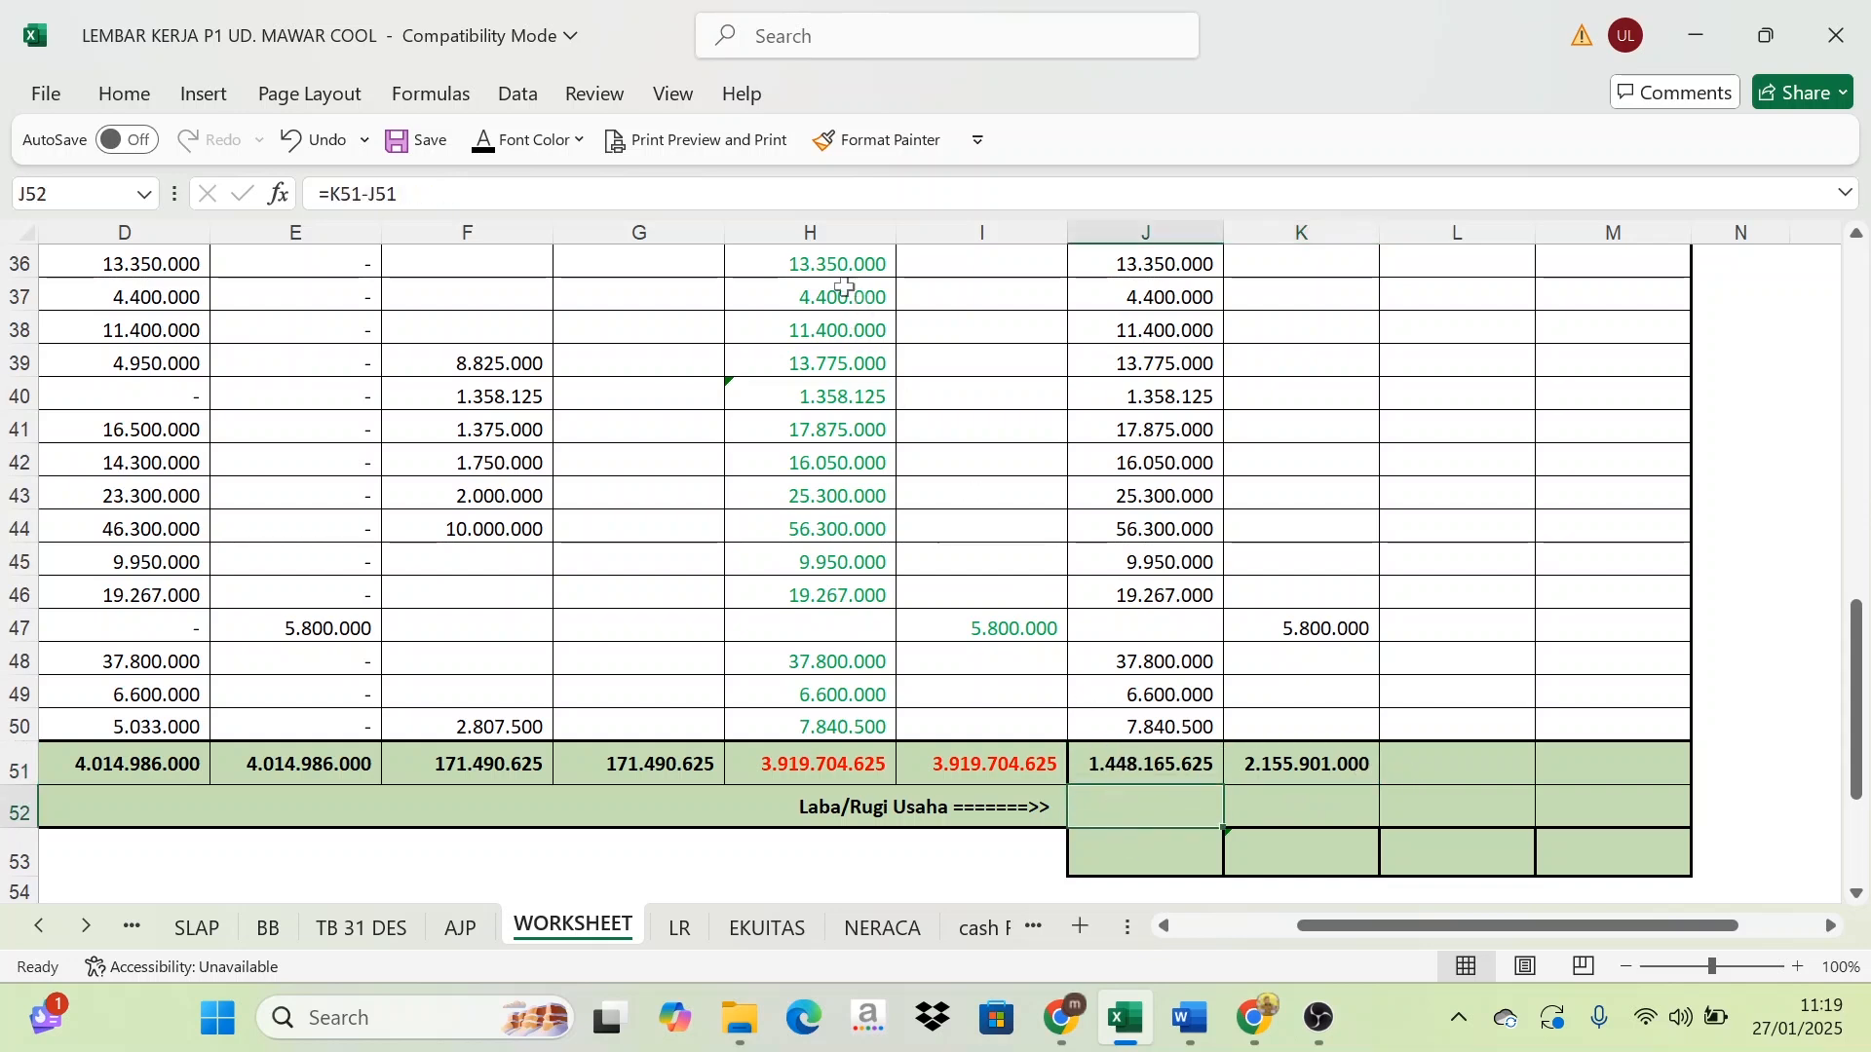
click(419, 139)
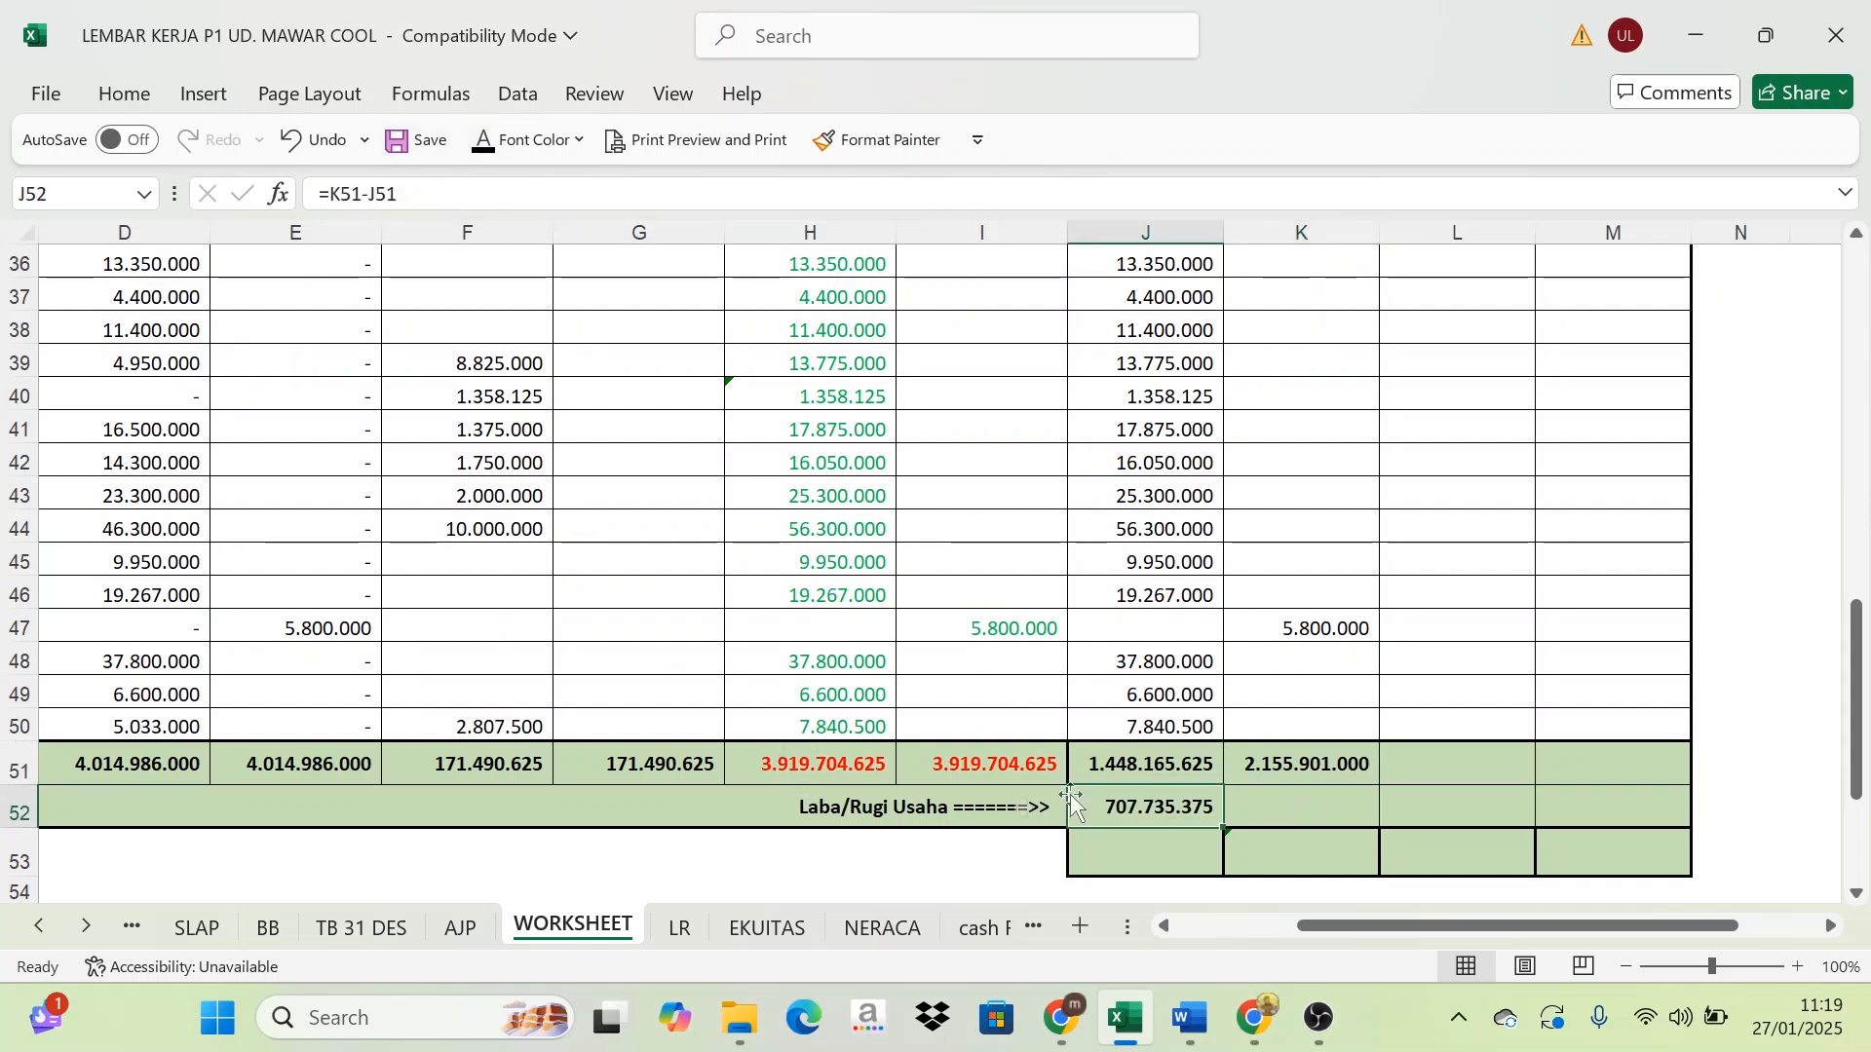
click(1280, 770)
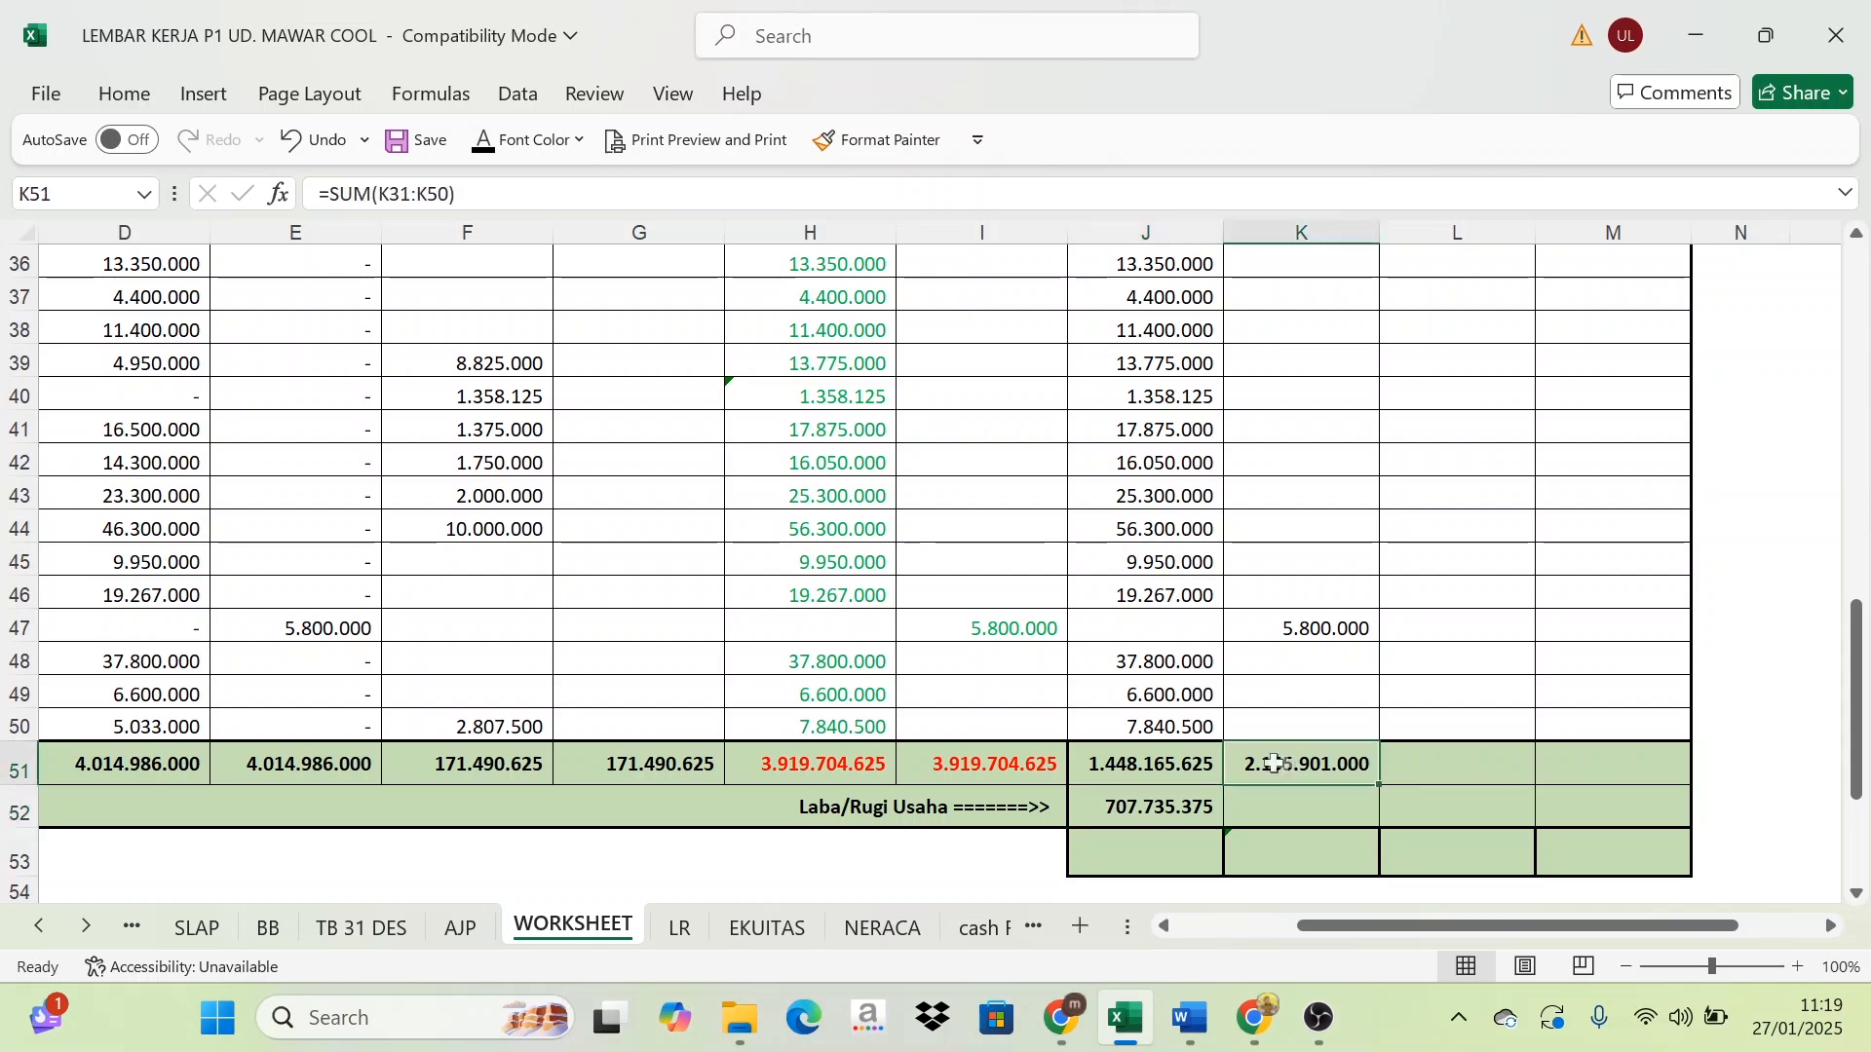
Check the Laba/Rugi Usaha result in J52 against the Rugi Laba debit and credit totals in J51 and K51
click(1148, 769)
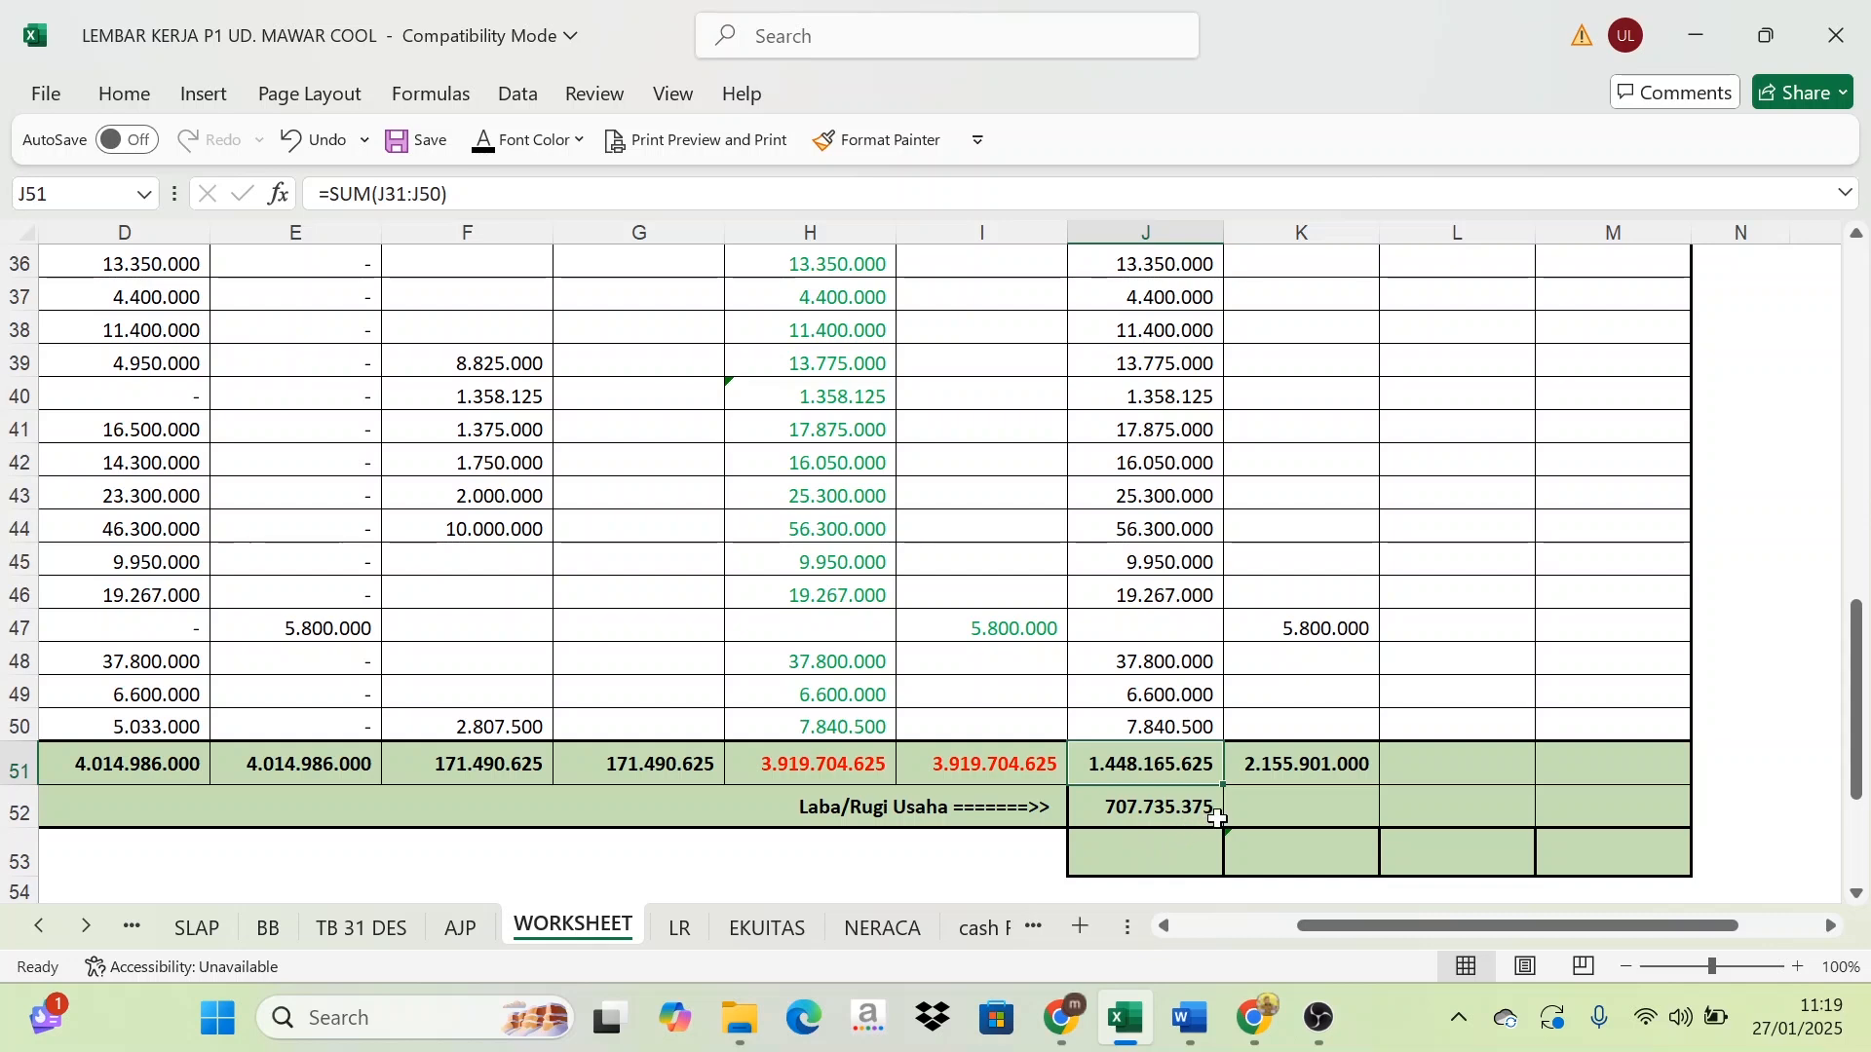
click(1137, 820)
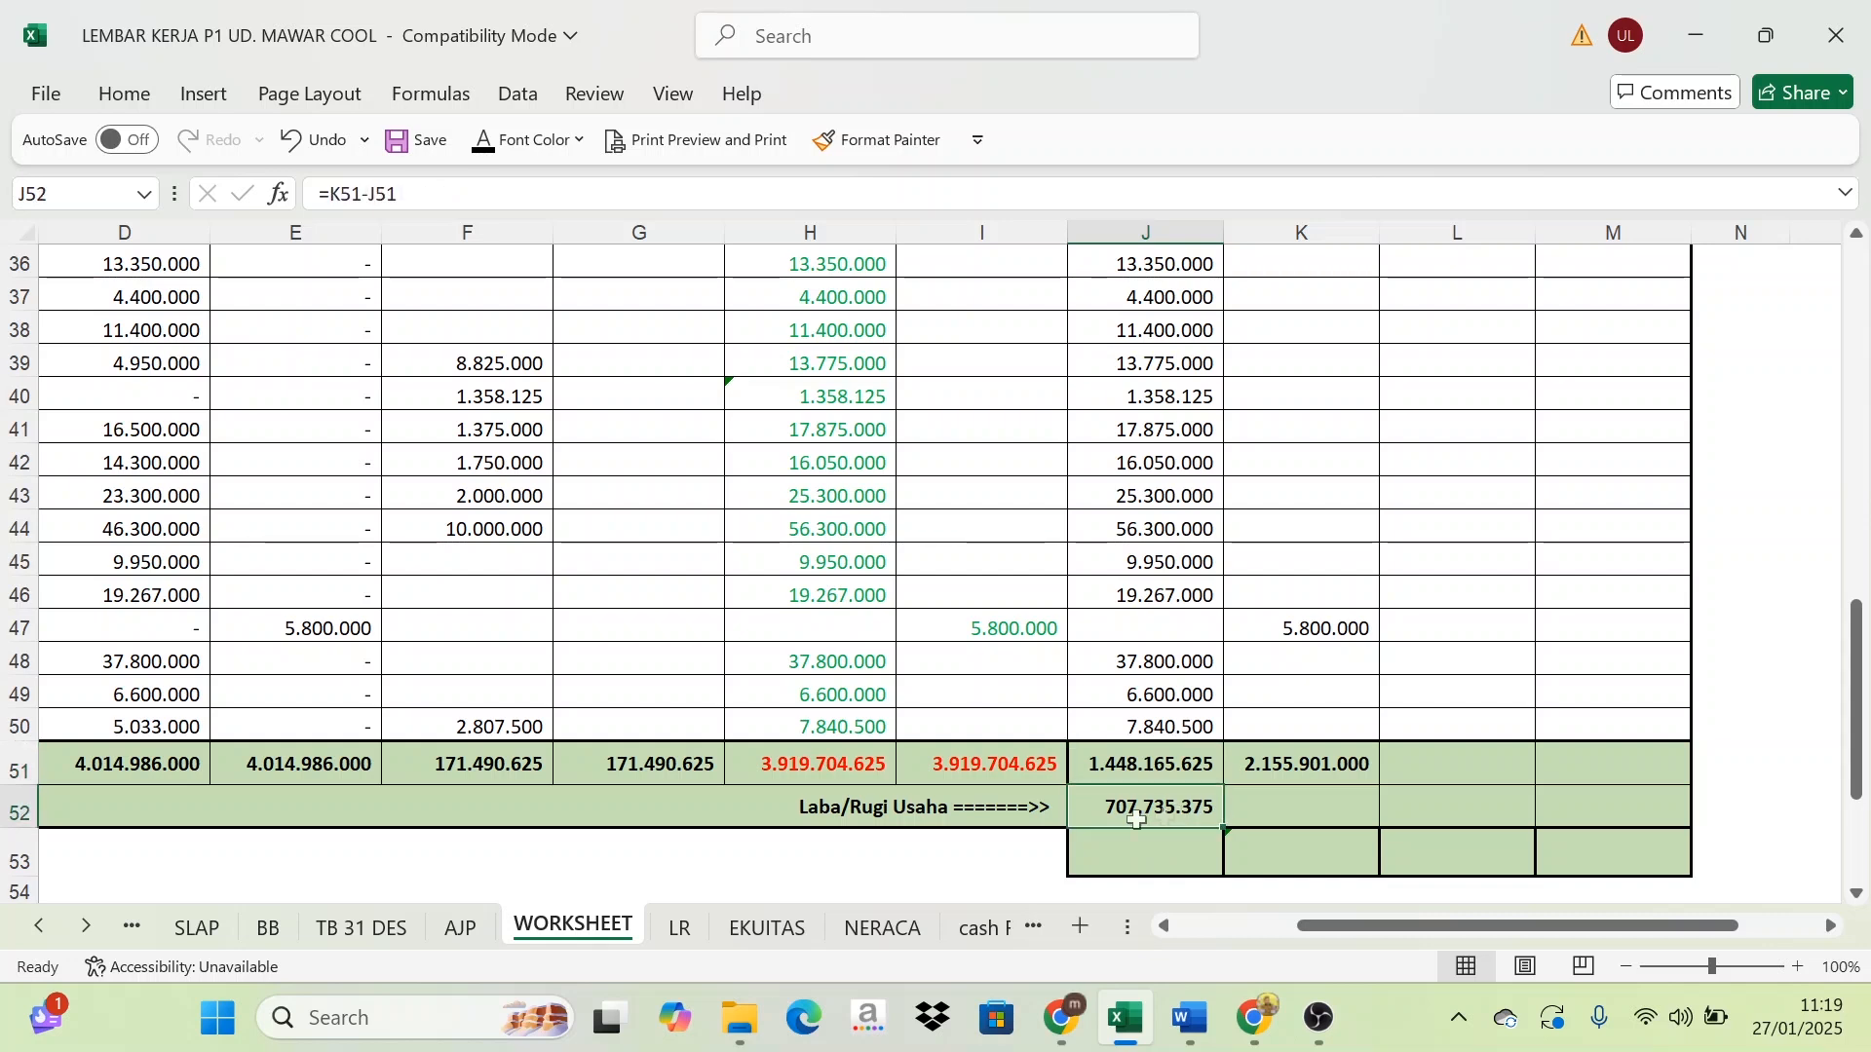
click(876, 817)
click(1164, 817)
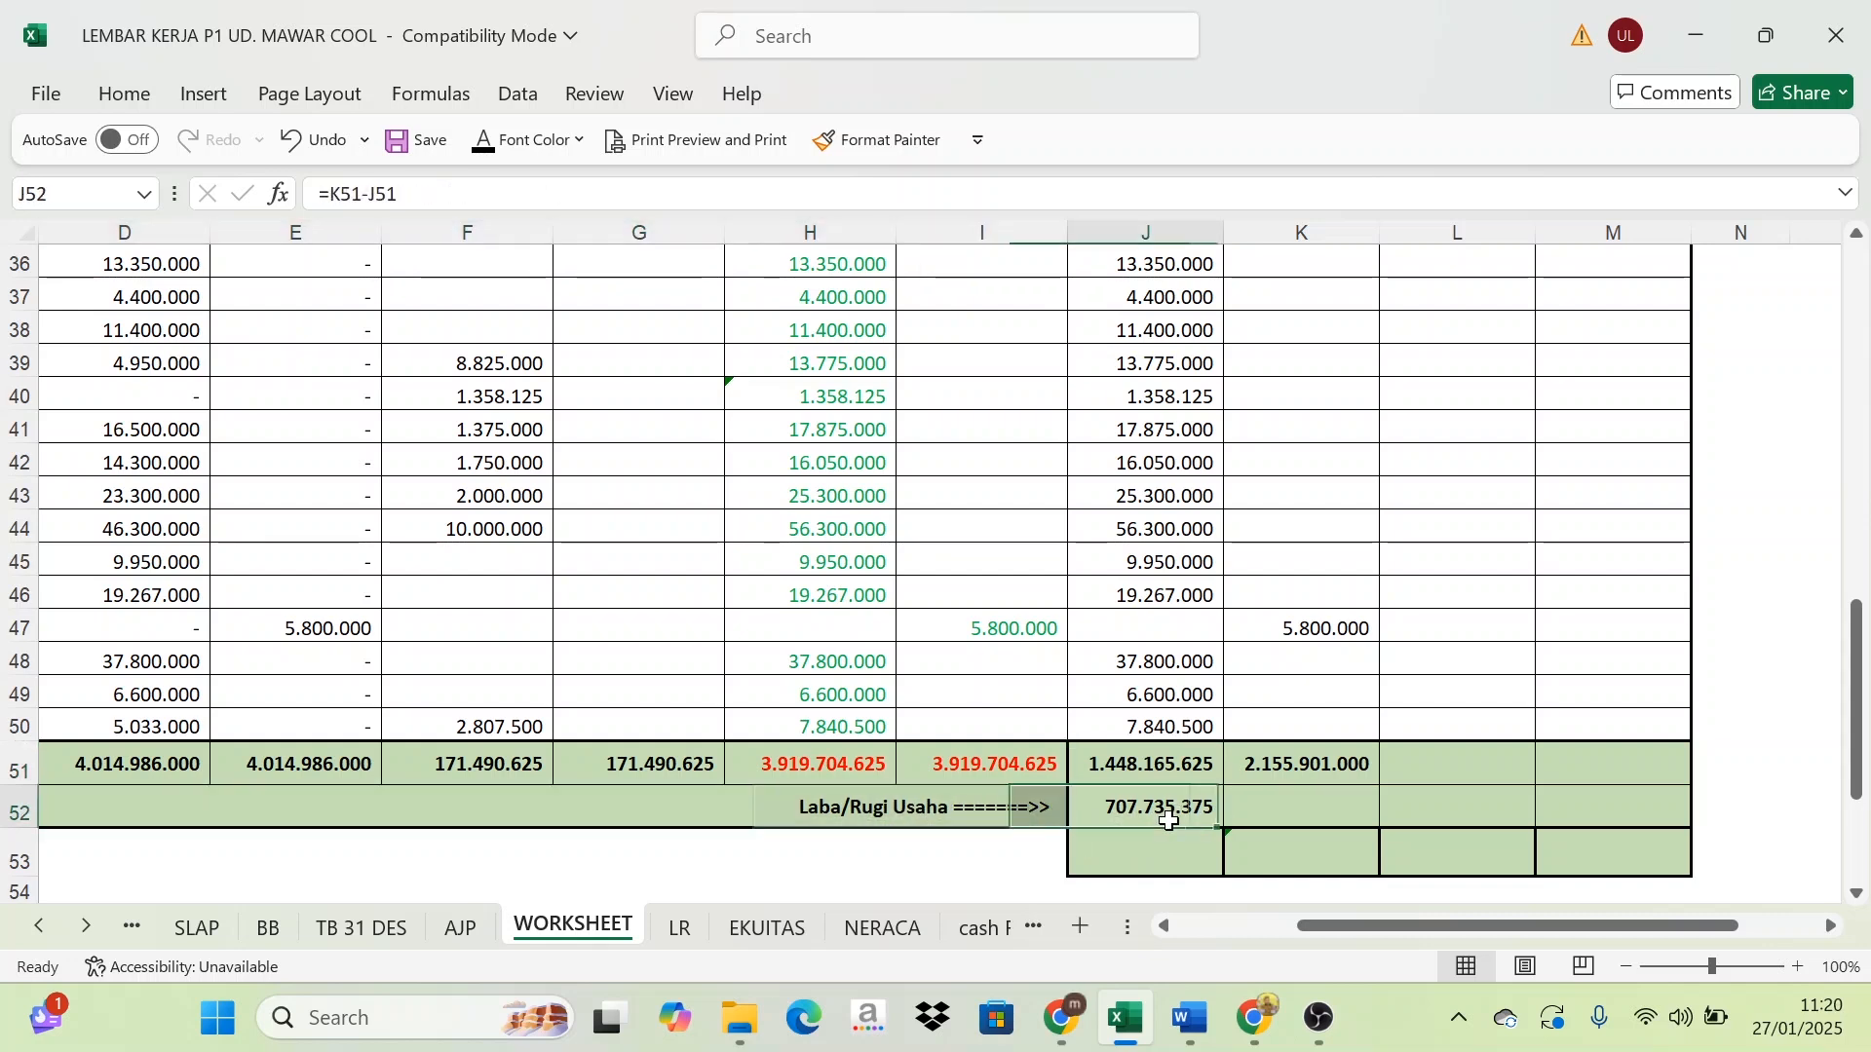
click(1289, 769)
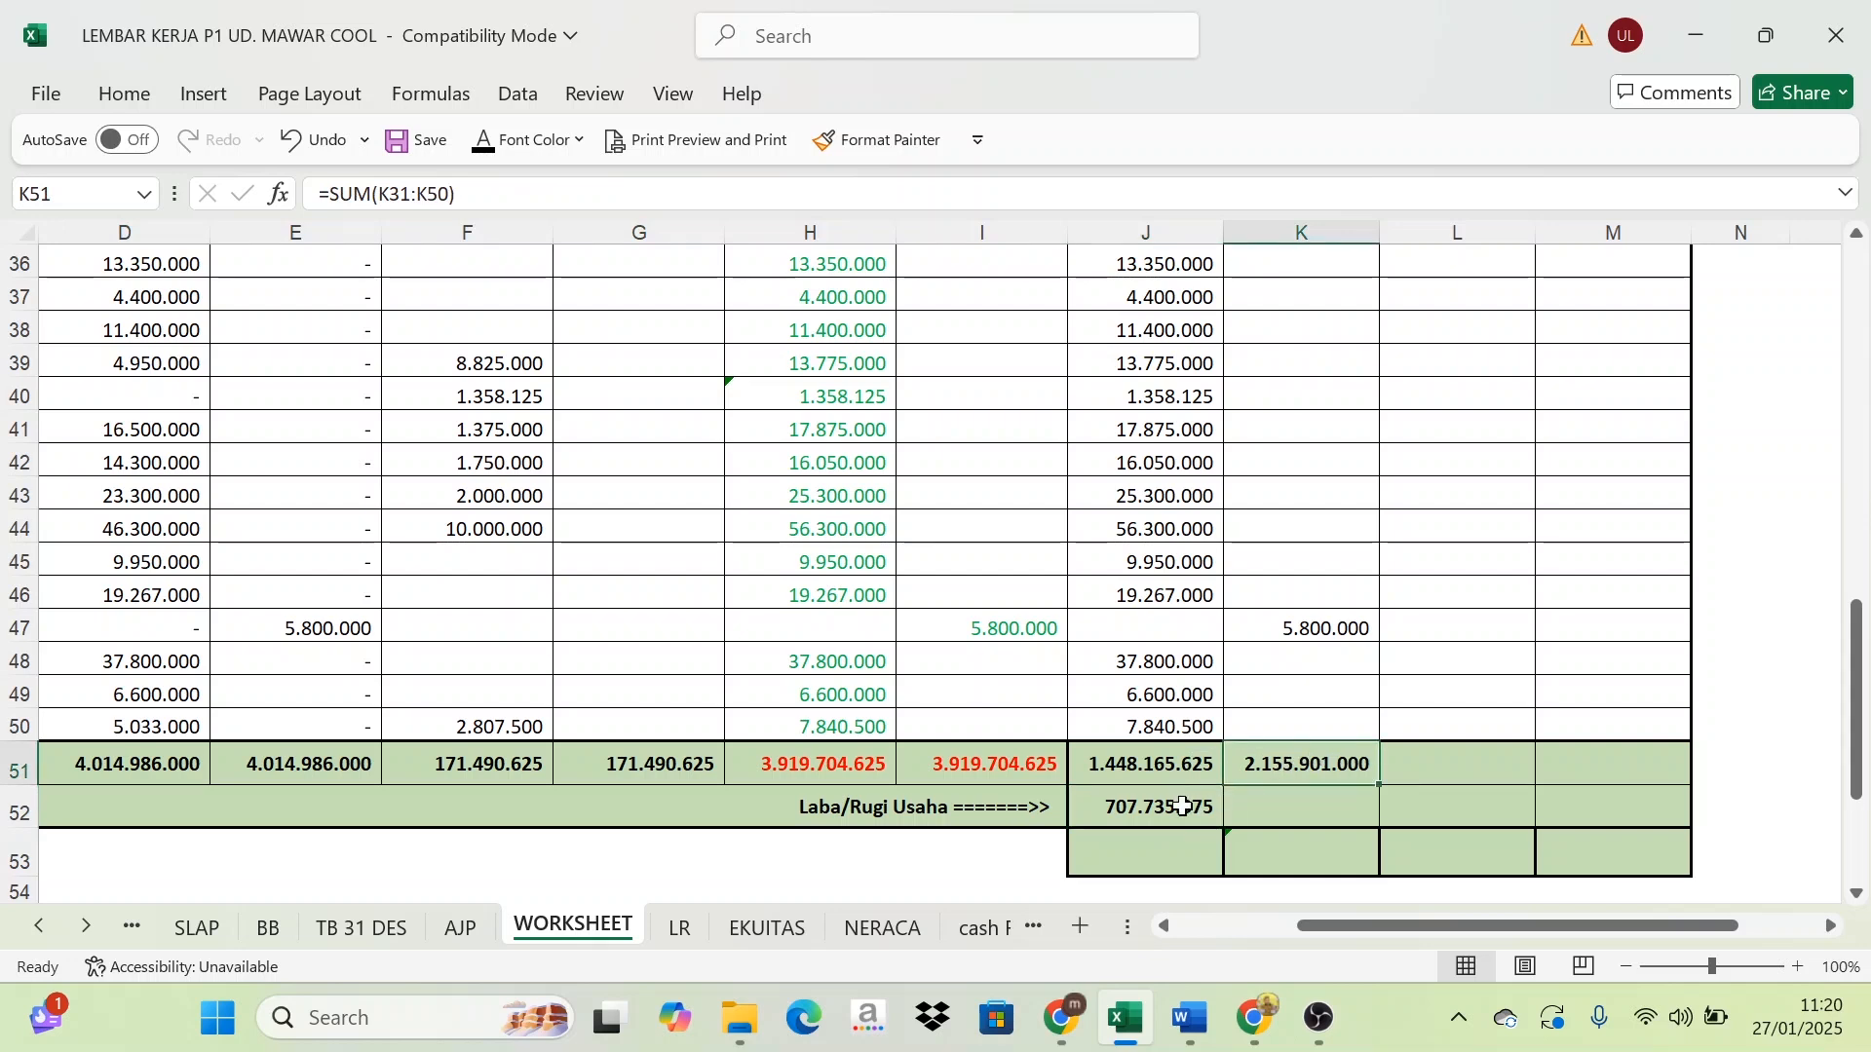
click(1150, 811)
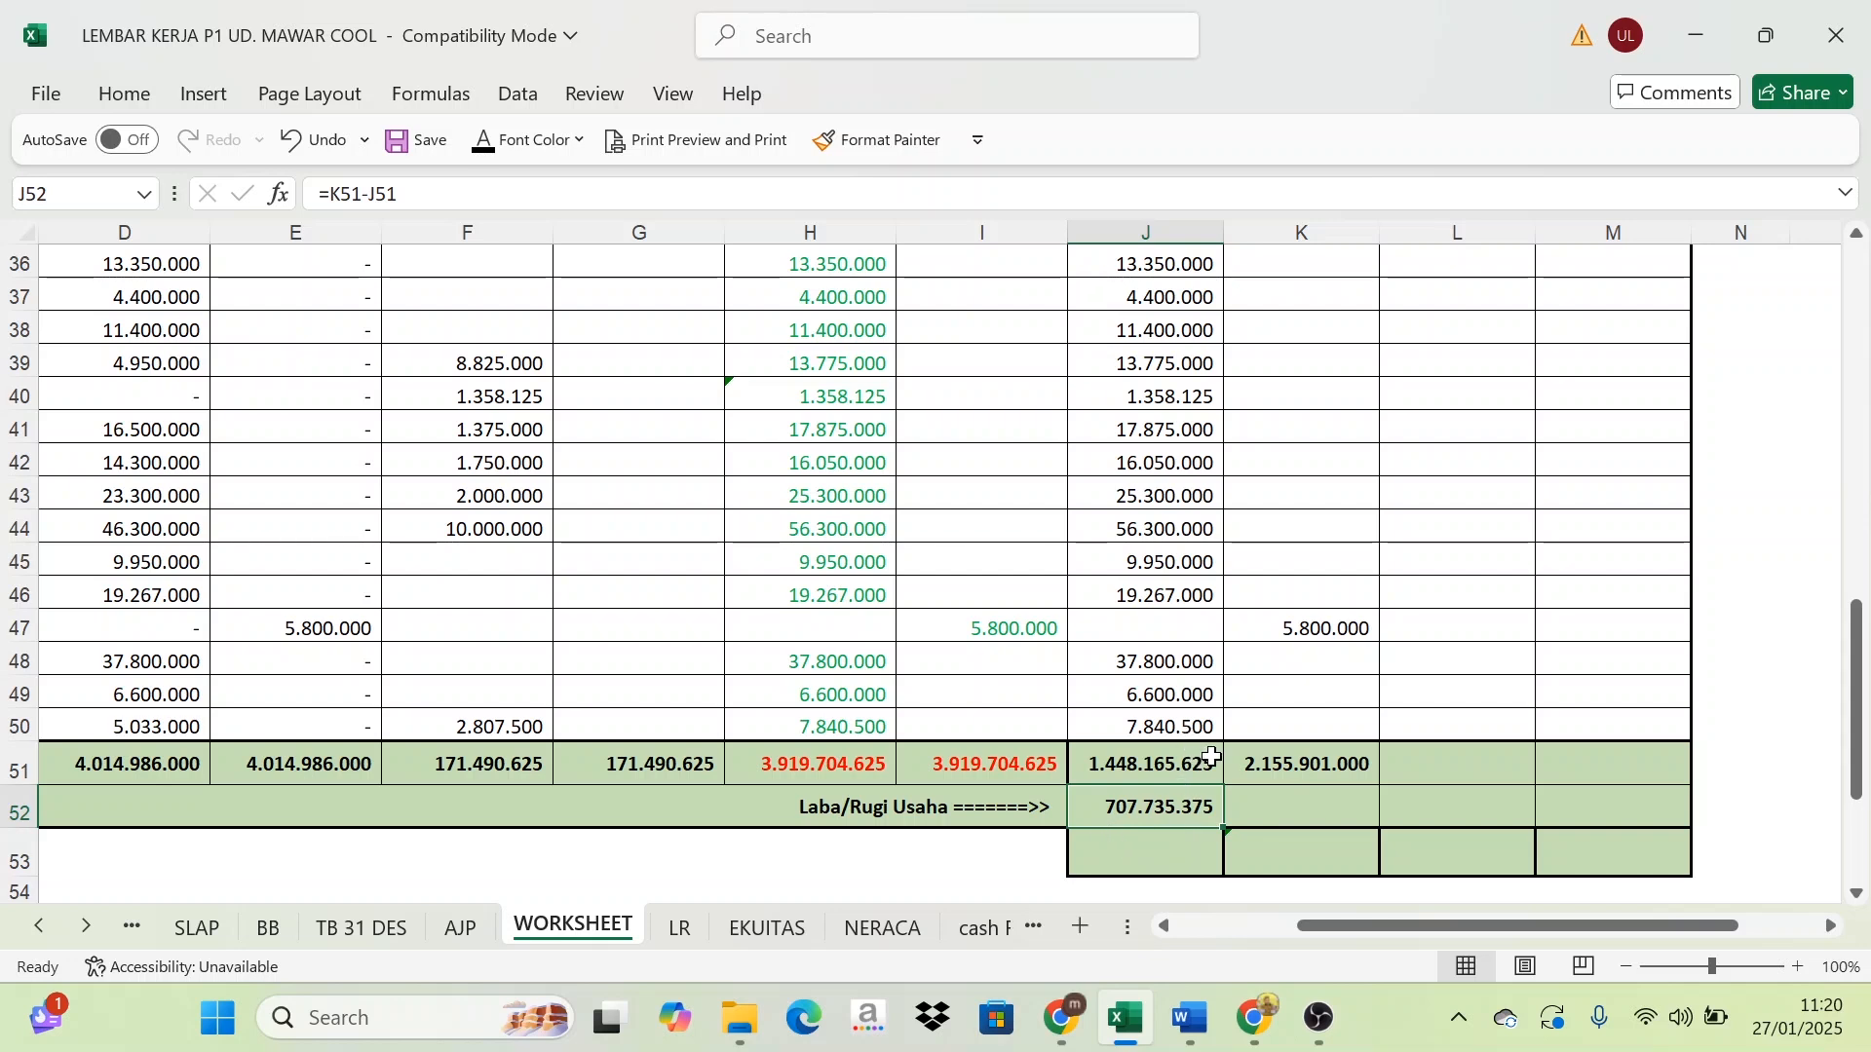
Apply the black font color to cells J51:J53 so the Rugi Laba debit balancing total in J53 shows
click(1162, 733)
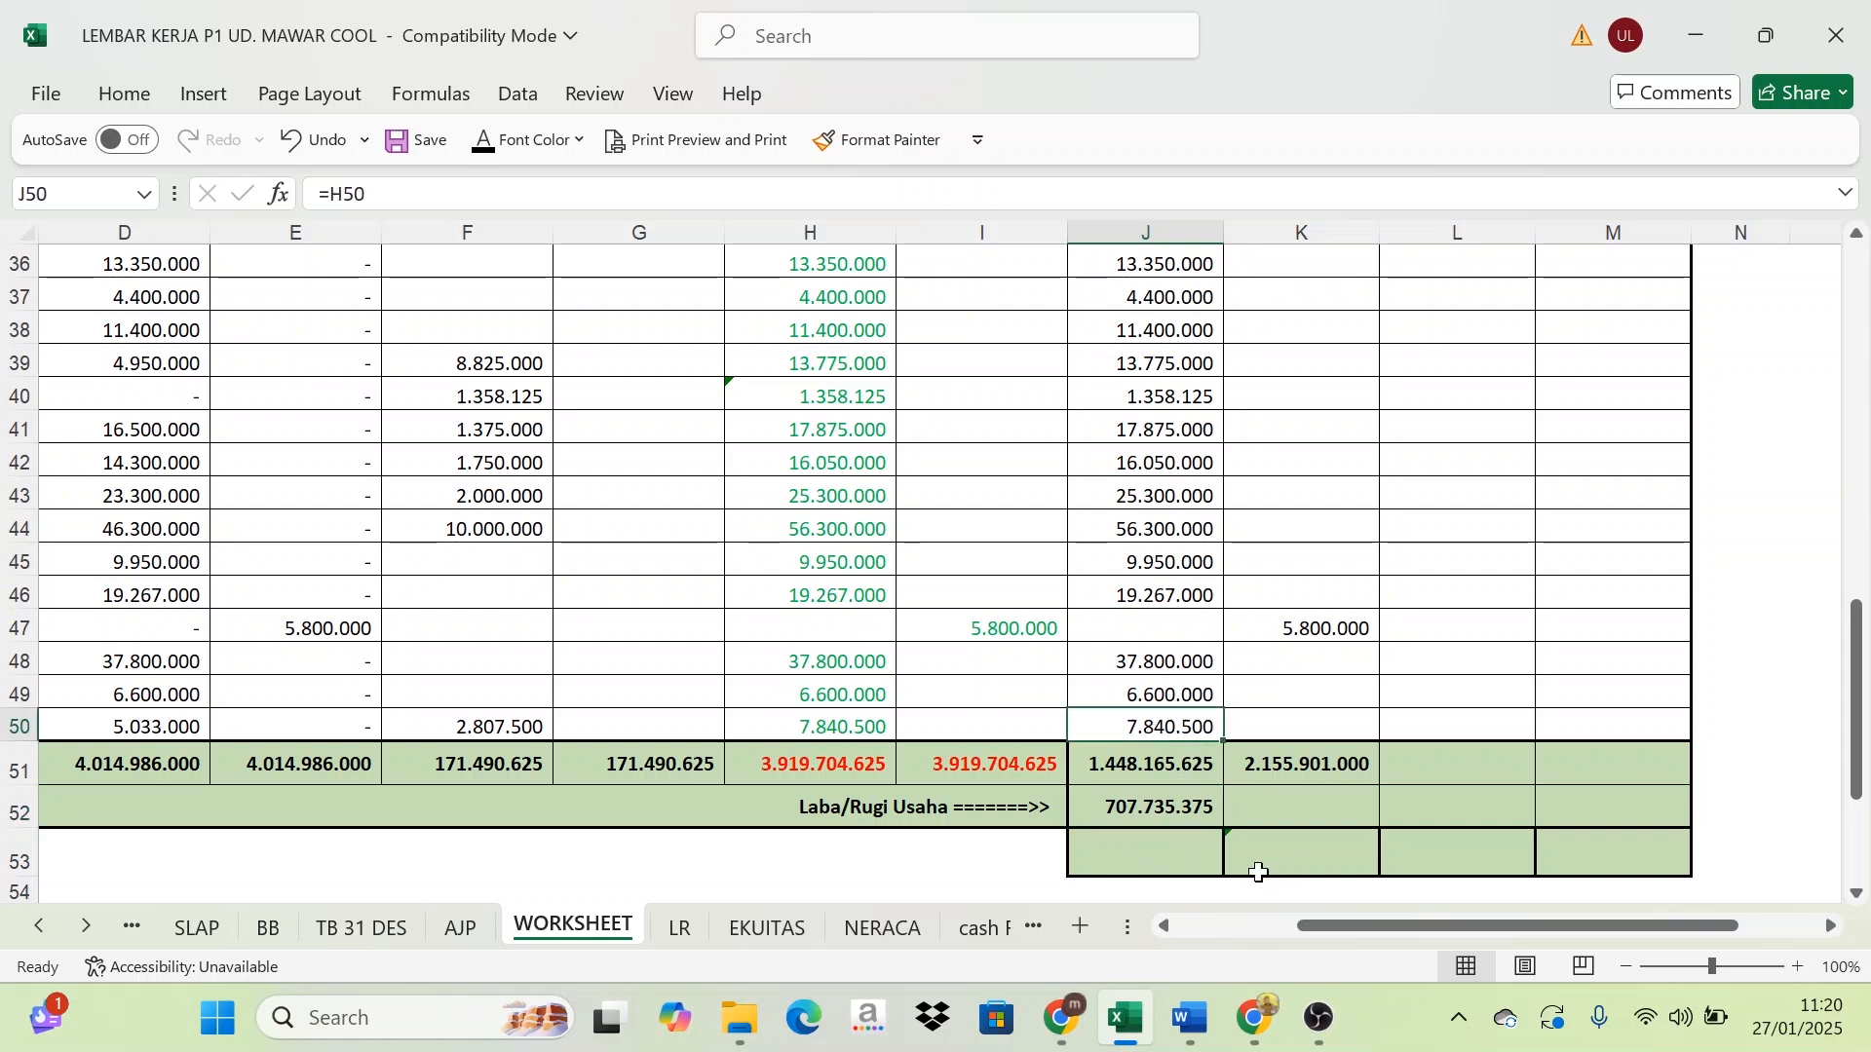
drag(1160, 770, 1135, 840)
click(492, 148)
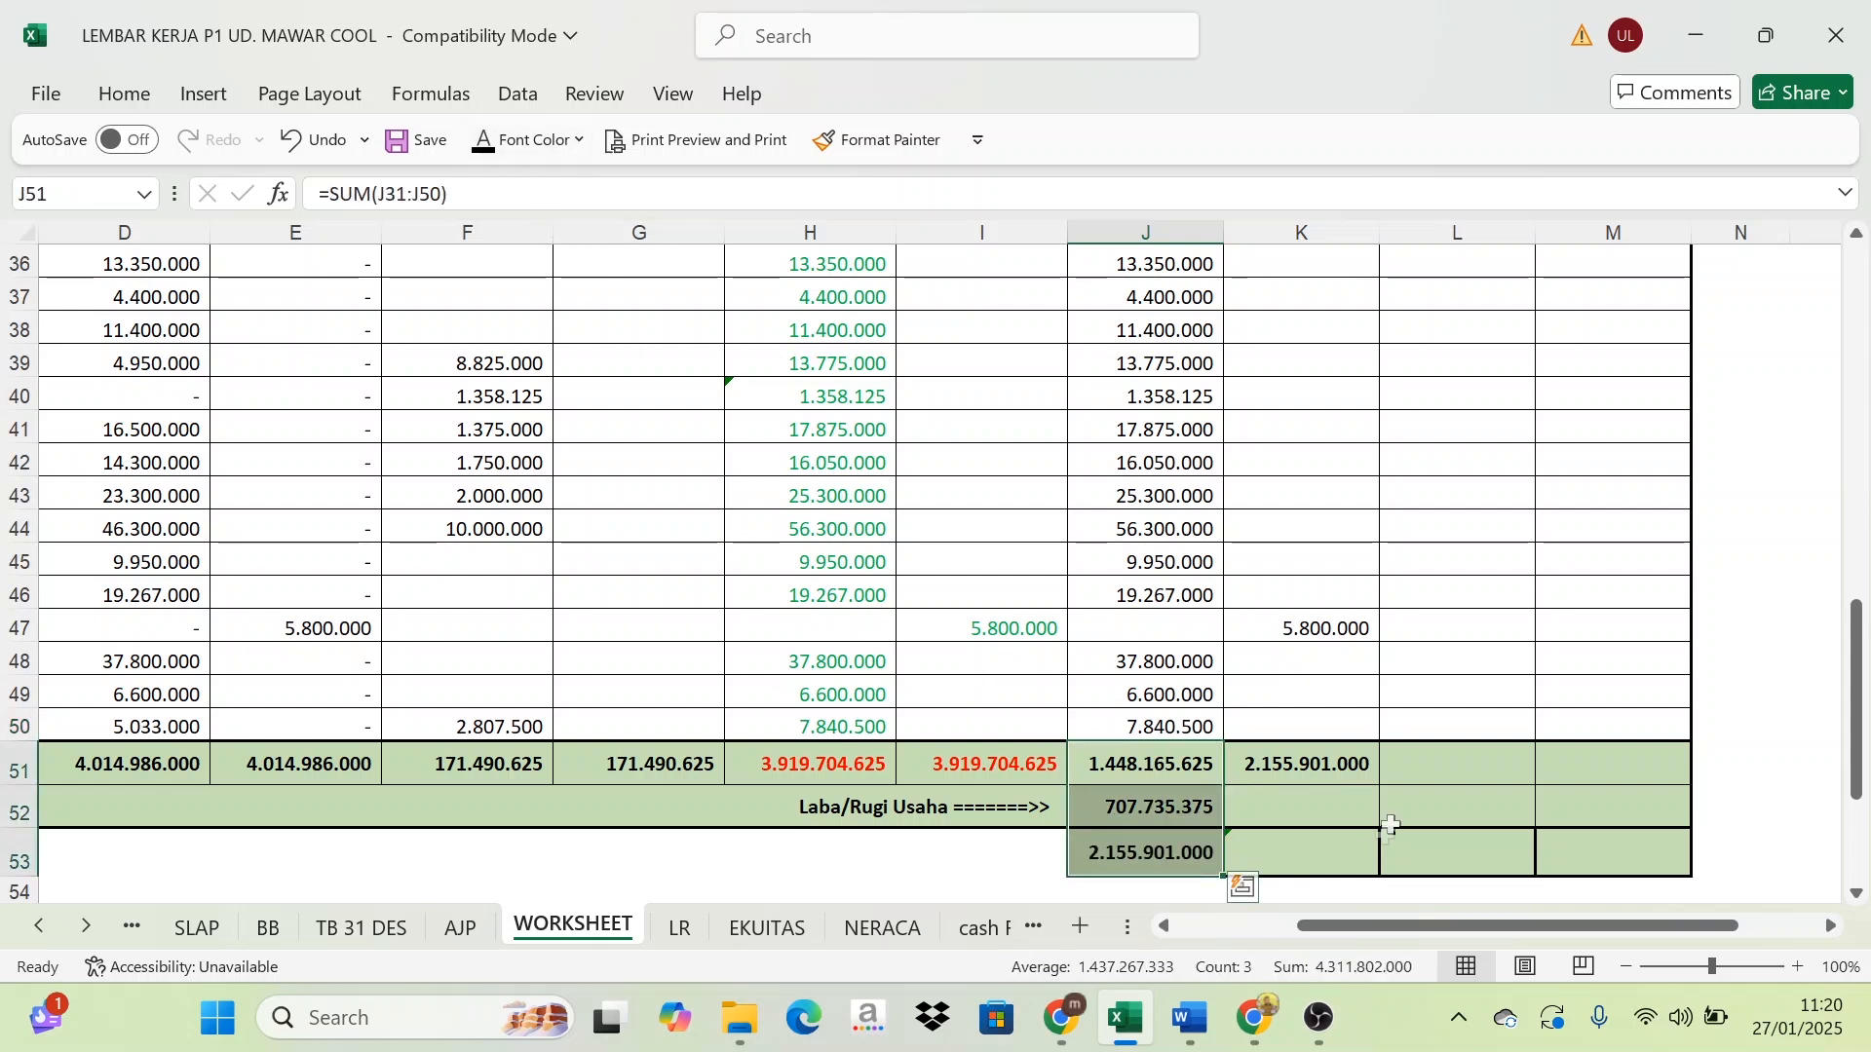
Apply the black font color to the Rugi Laba credit balancing total in K53, calculated as =K51
click(1348, 758)
click(1318, 861)
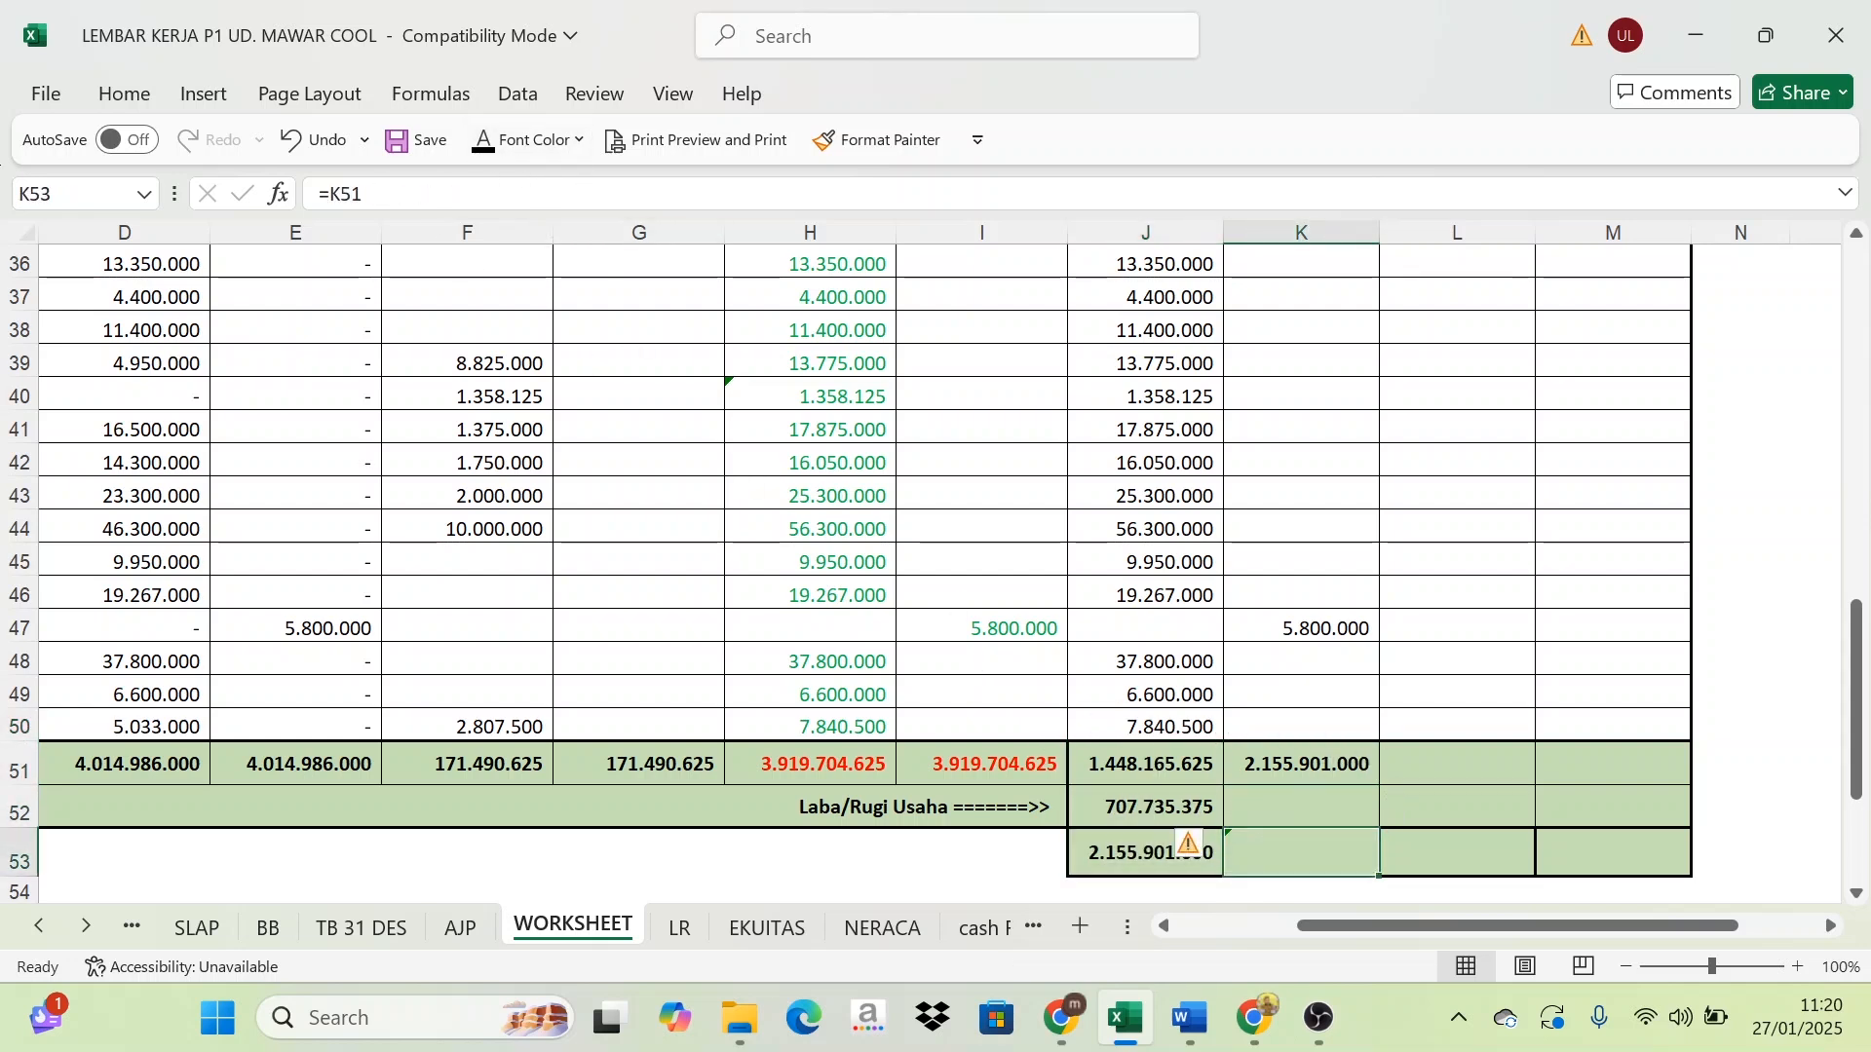
click(481, 146)
click(1198, 853)
click(1232, 870)
click(1160, 858)
click(1296, 889)
Examine the Neraca Saldo Disesuaikan debit and credit columns to tell the red balances from the green ones
scroll(1450, 696, up, 9)
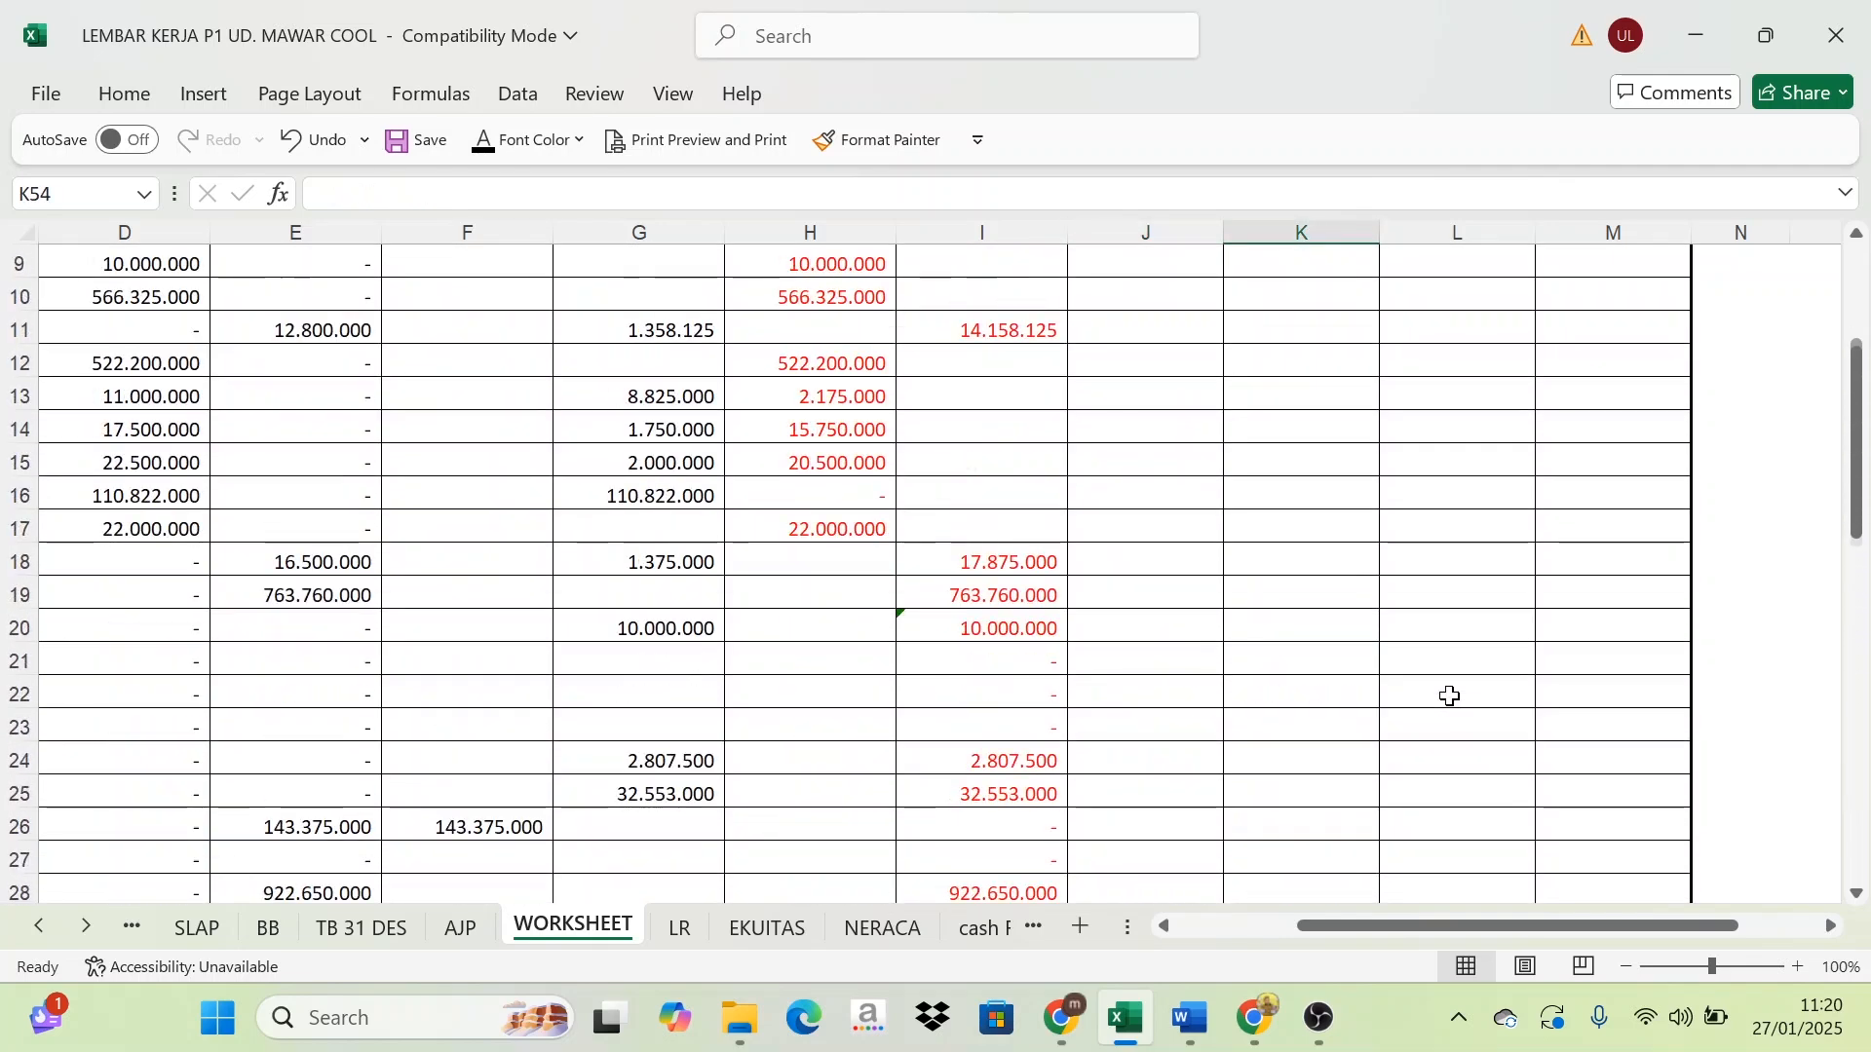
scroll(1450, 696, up, 3)
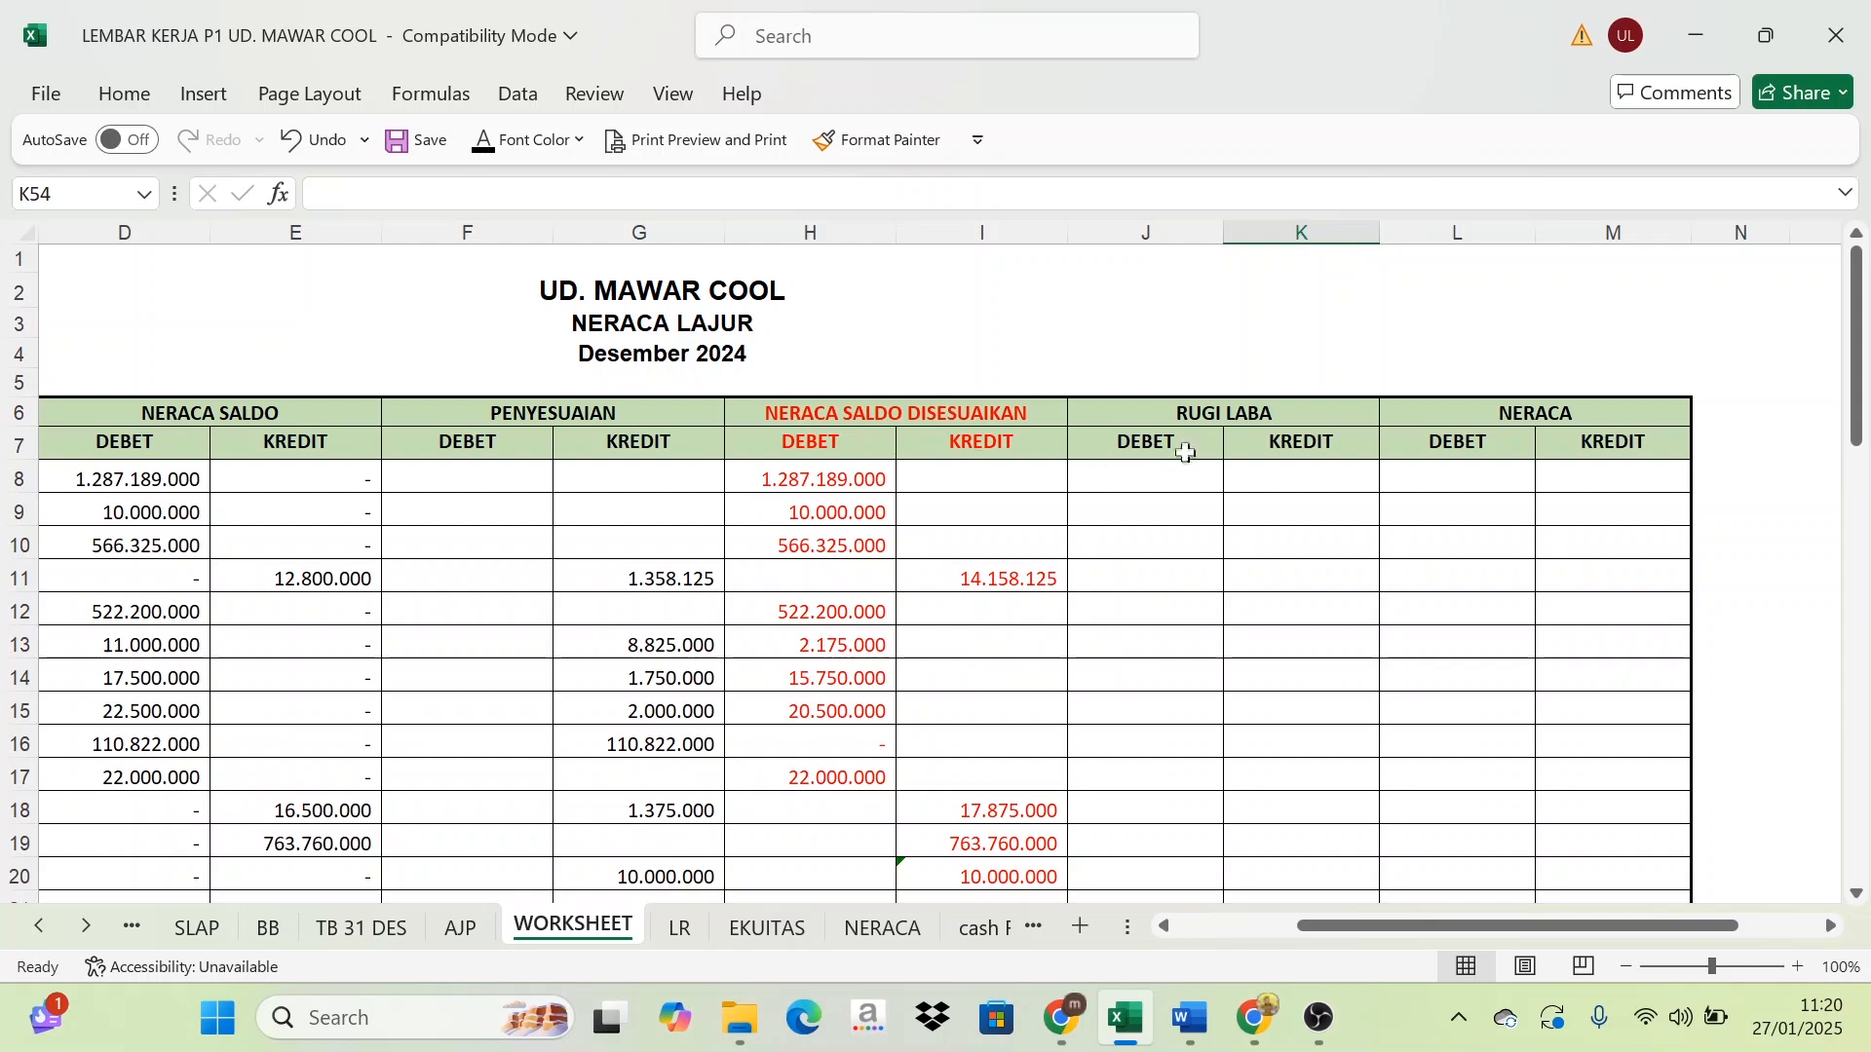
scroll(798, 437, down, 1)
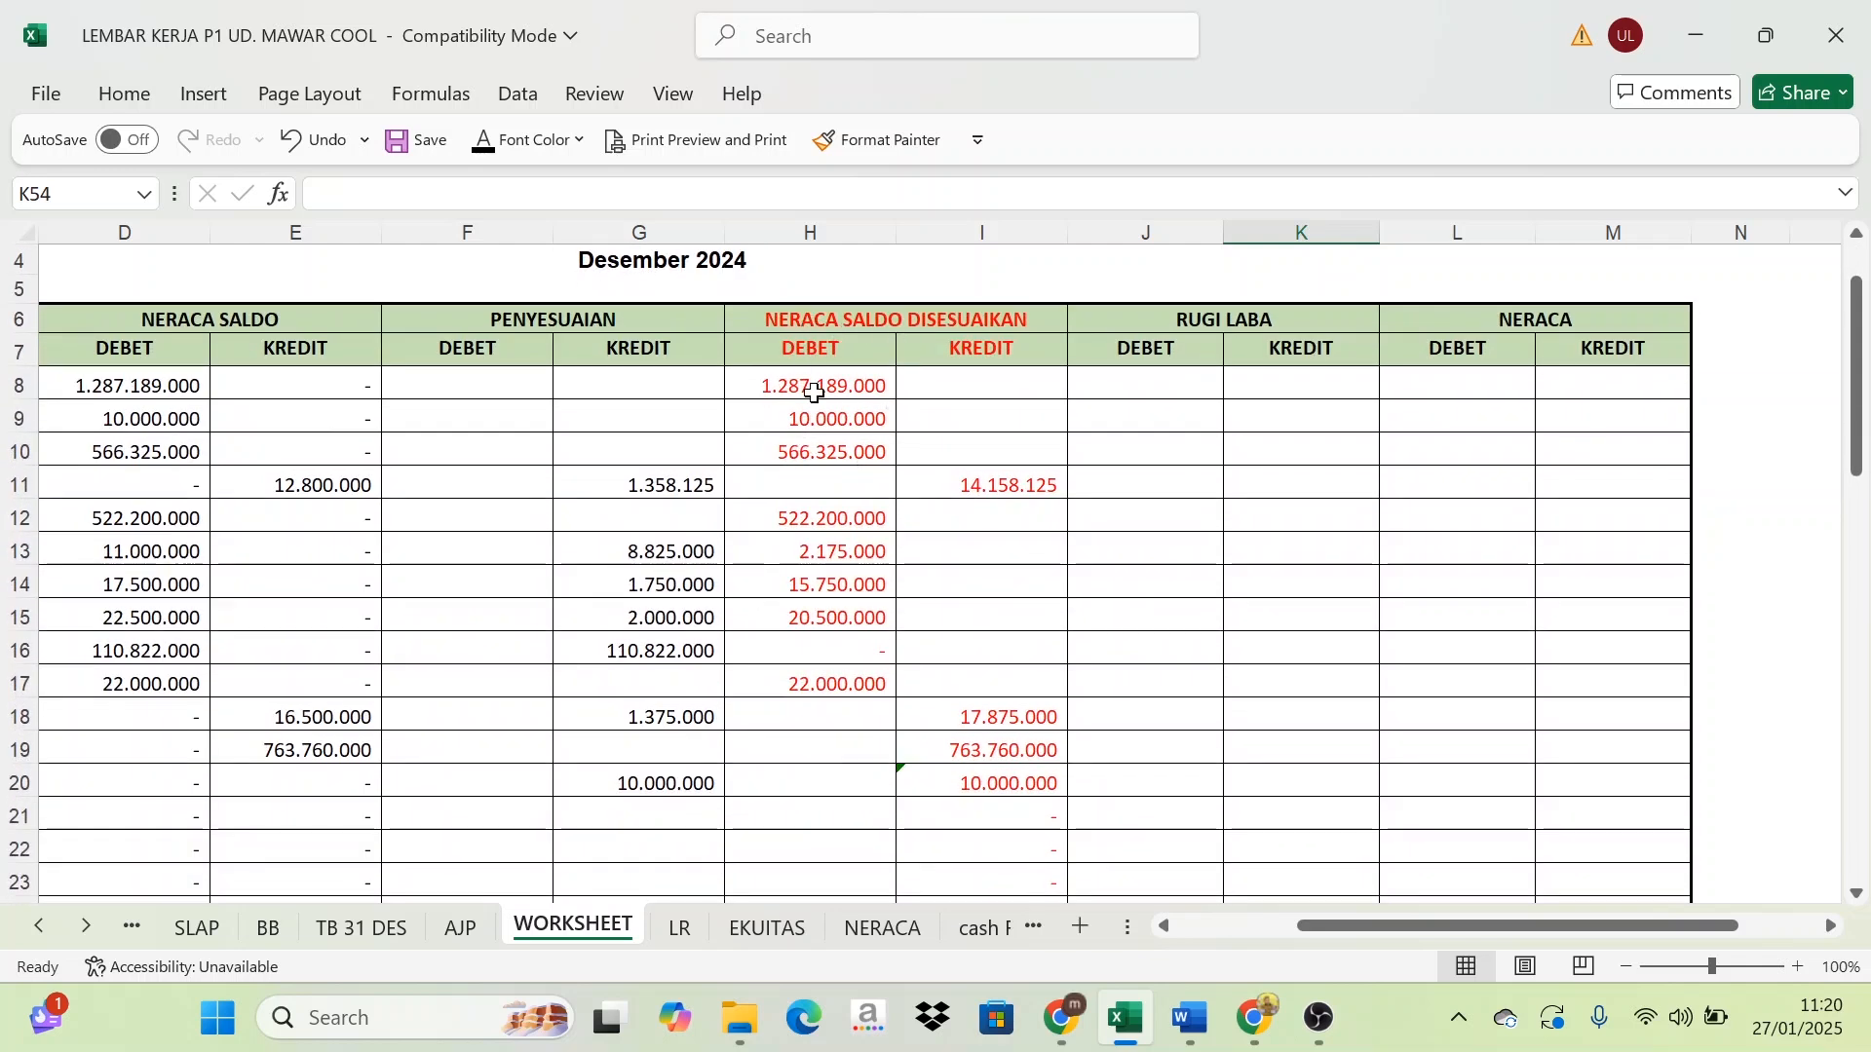
scroll(1062, 568, down, 5)
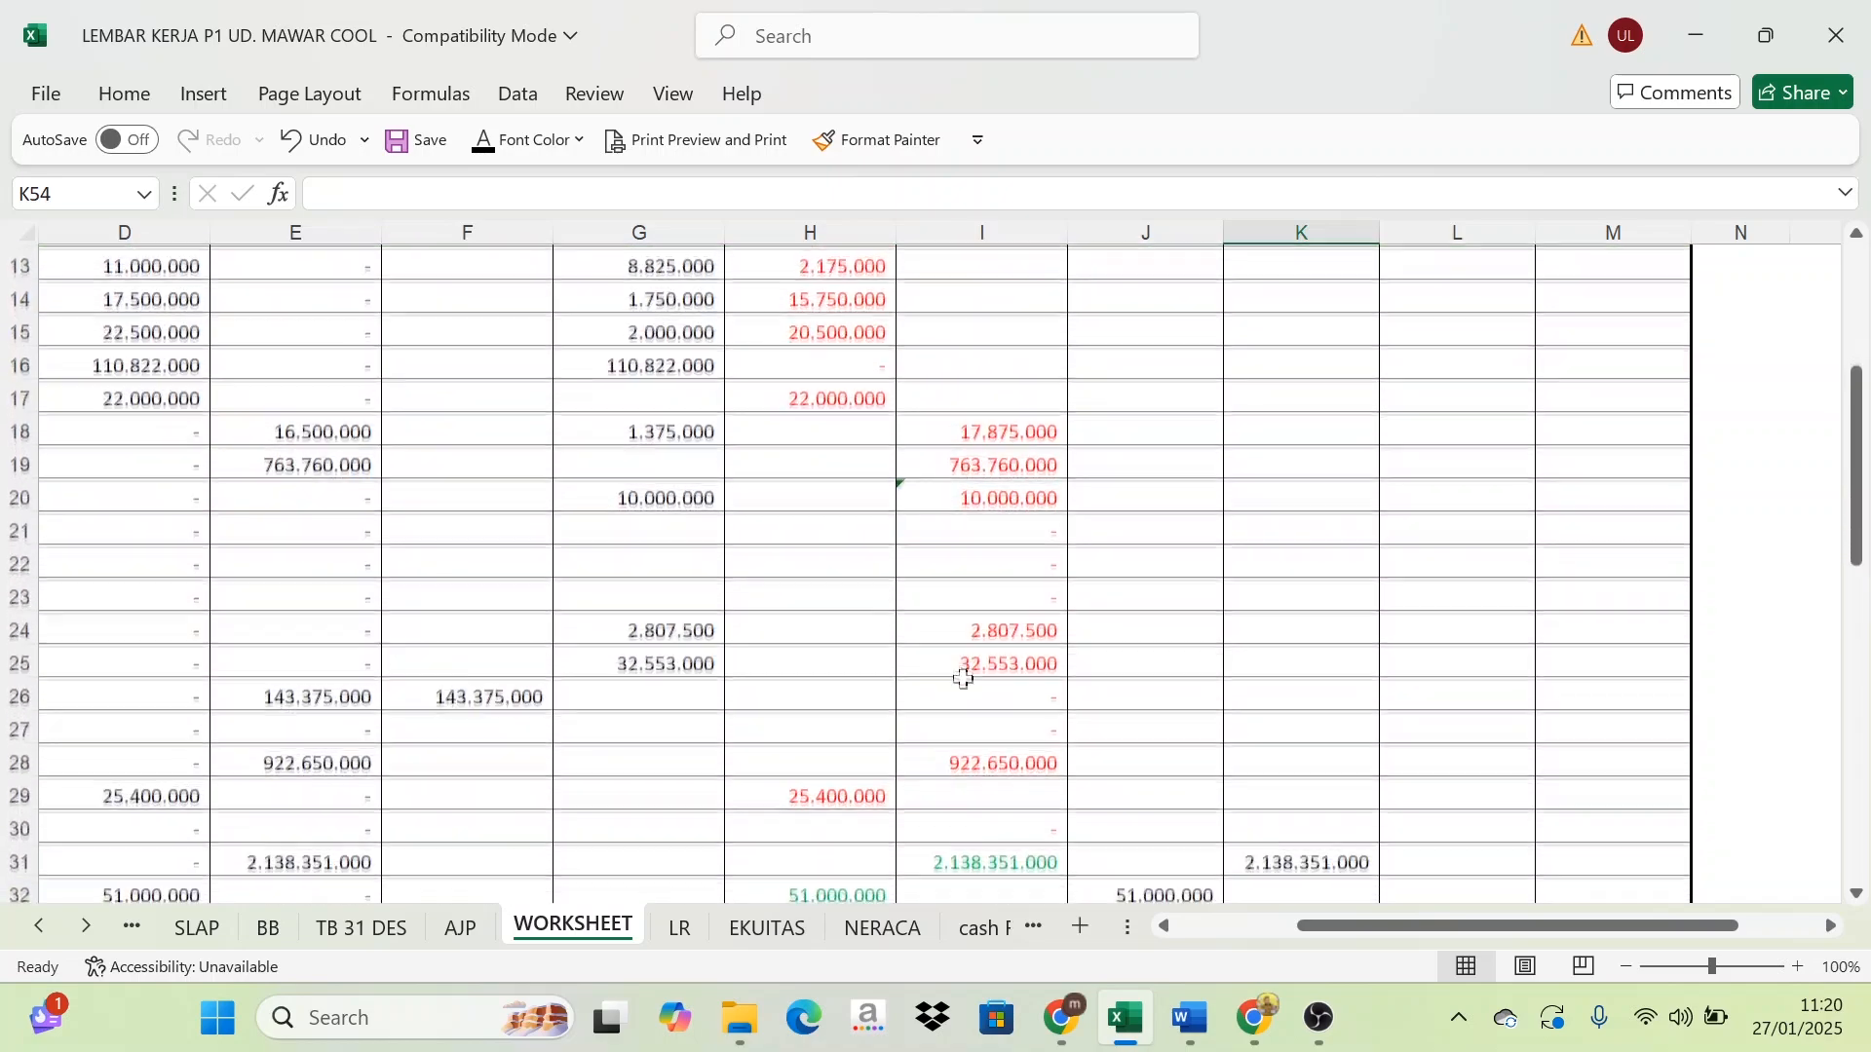
scroll(920, 687, up, 5)
scroll(921, 687, up, 1)
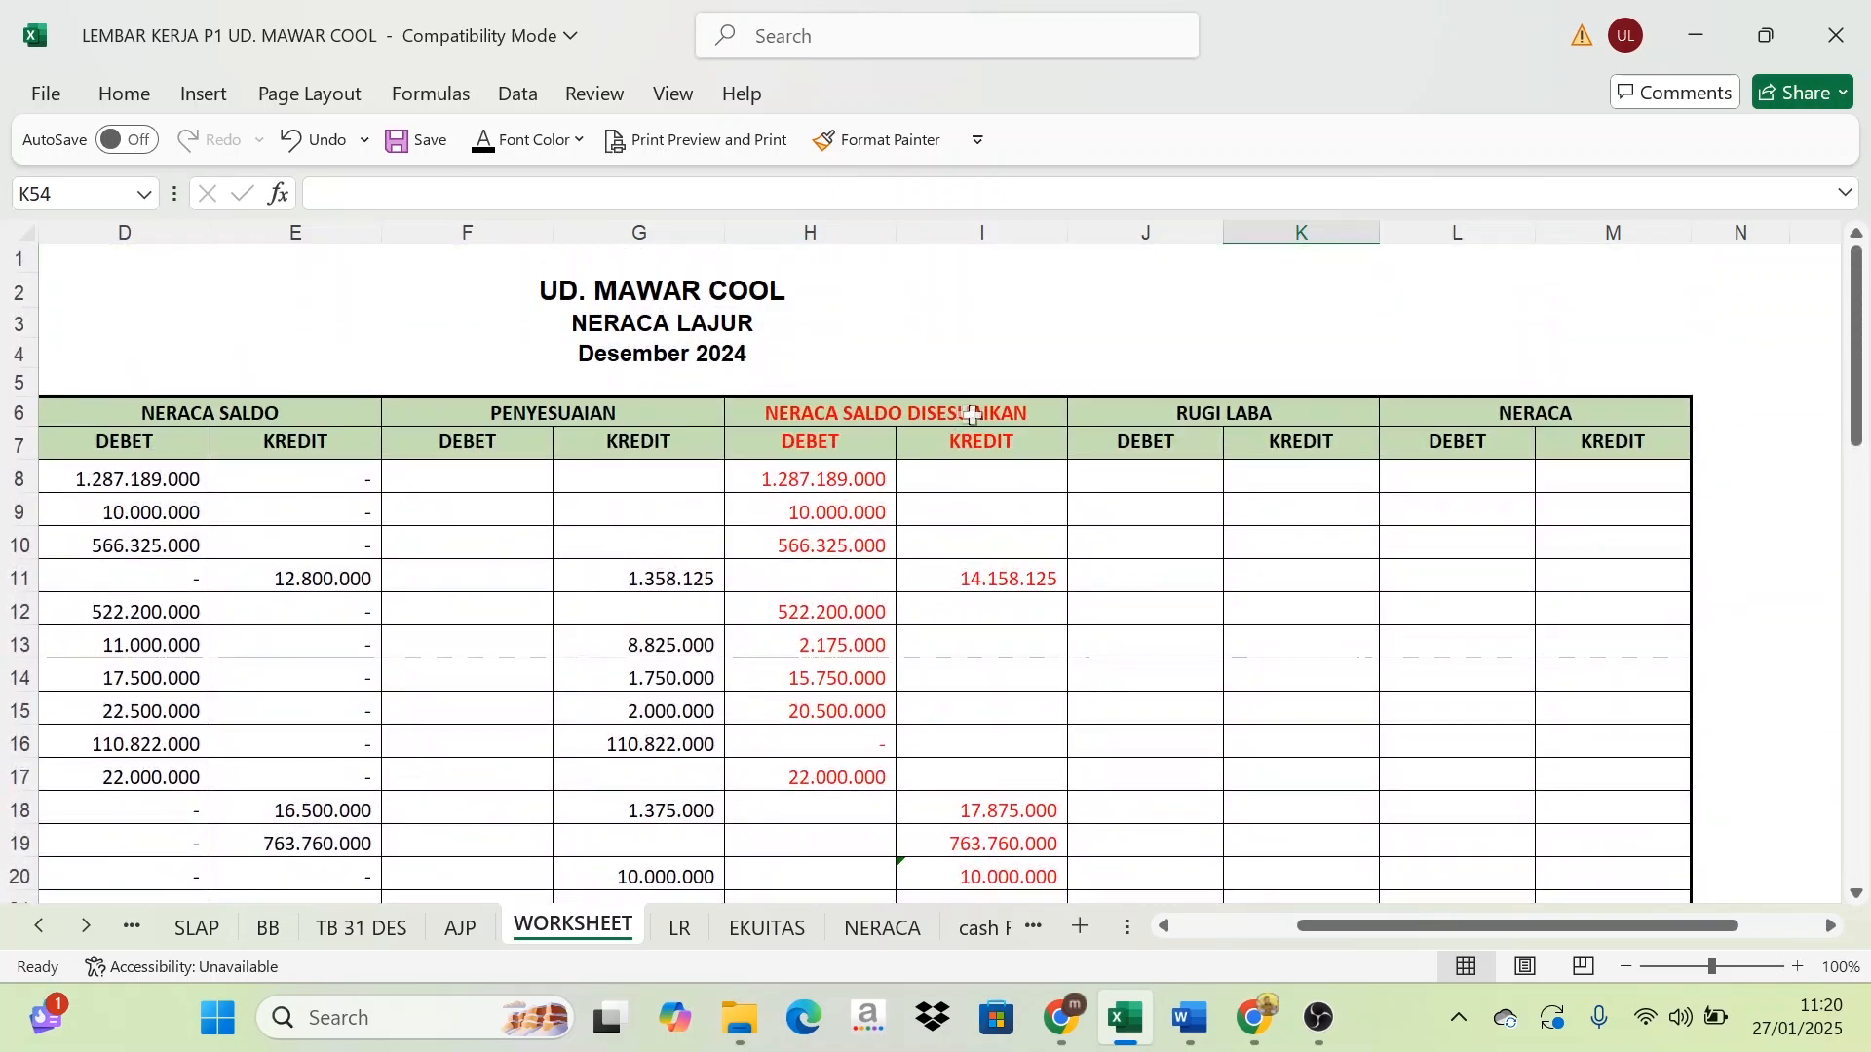
scroll(906, 770, down, 3)
scroll(905, 781, down, 2)
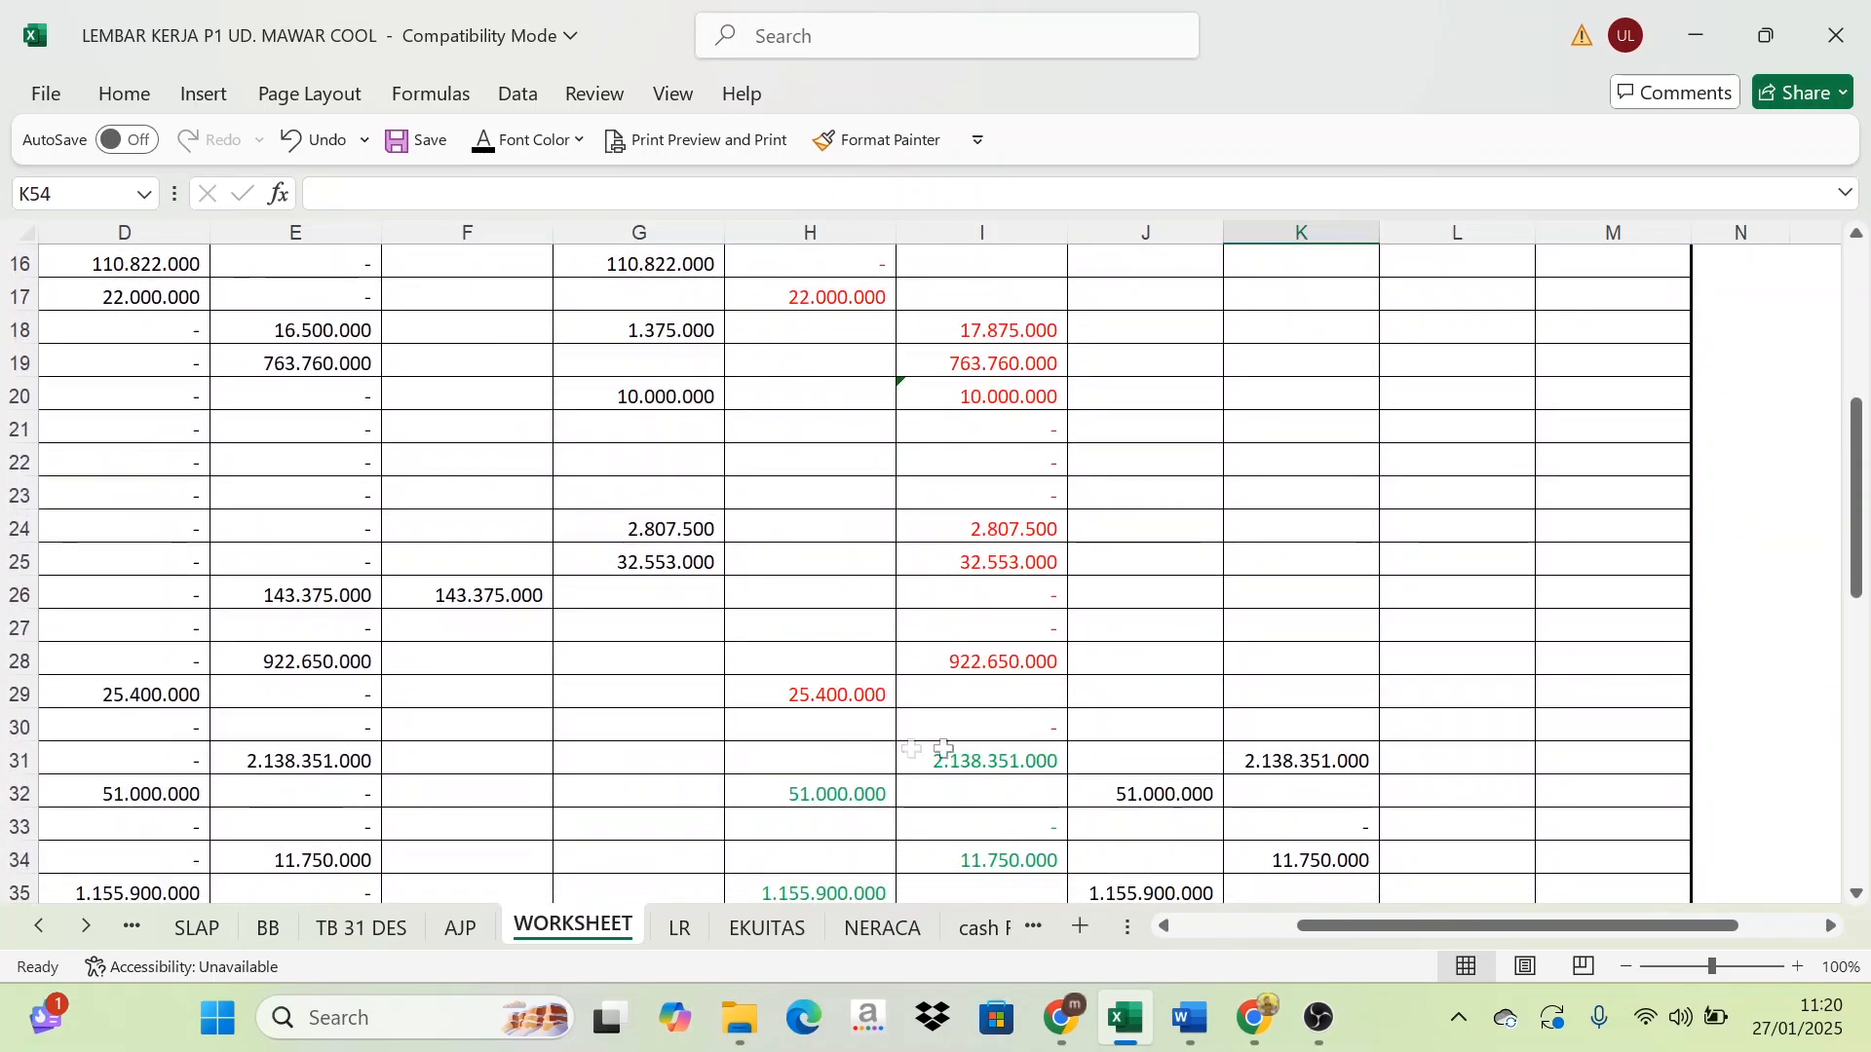
scroll(1048, 698, up, 3)
scroll(1048, 698, up, 2)
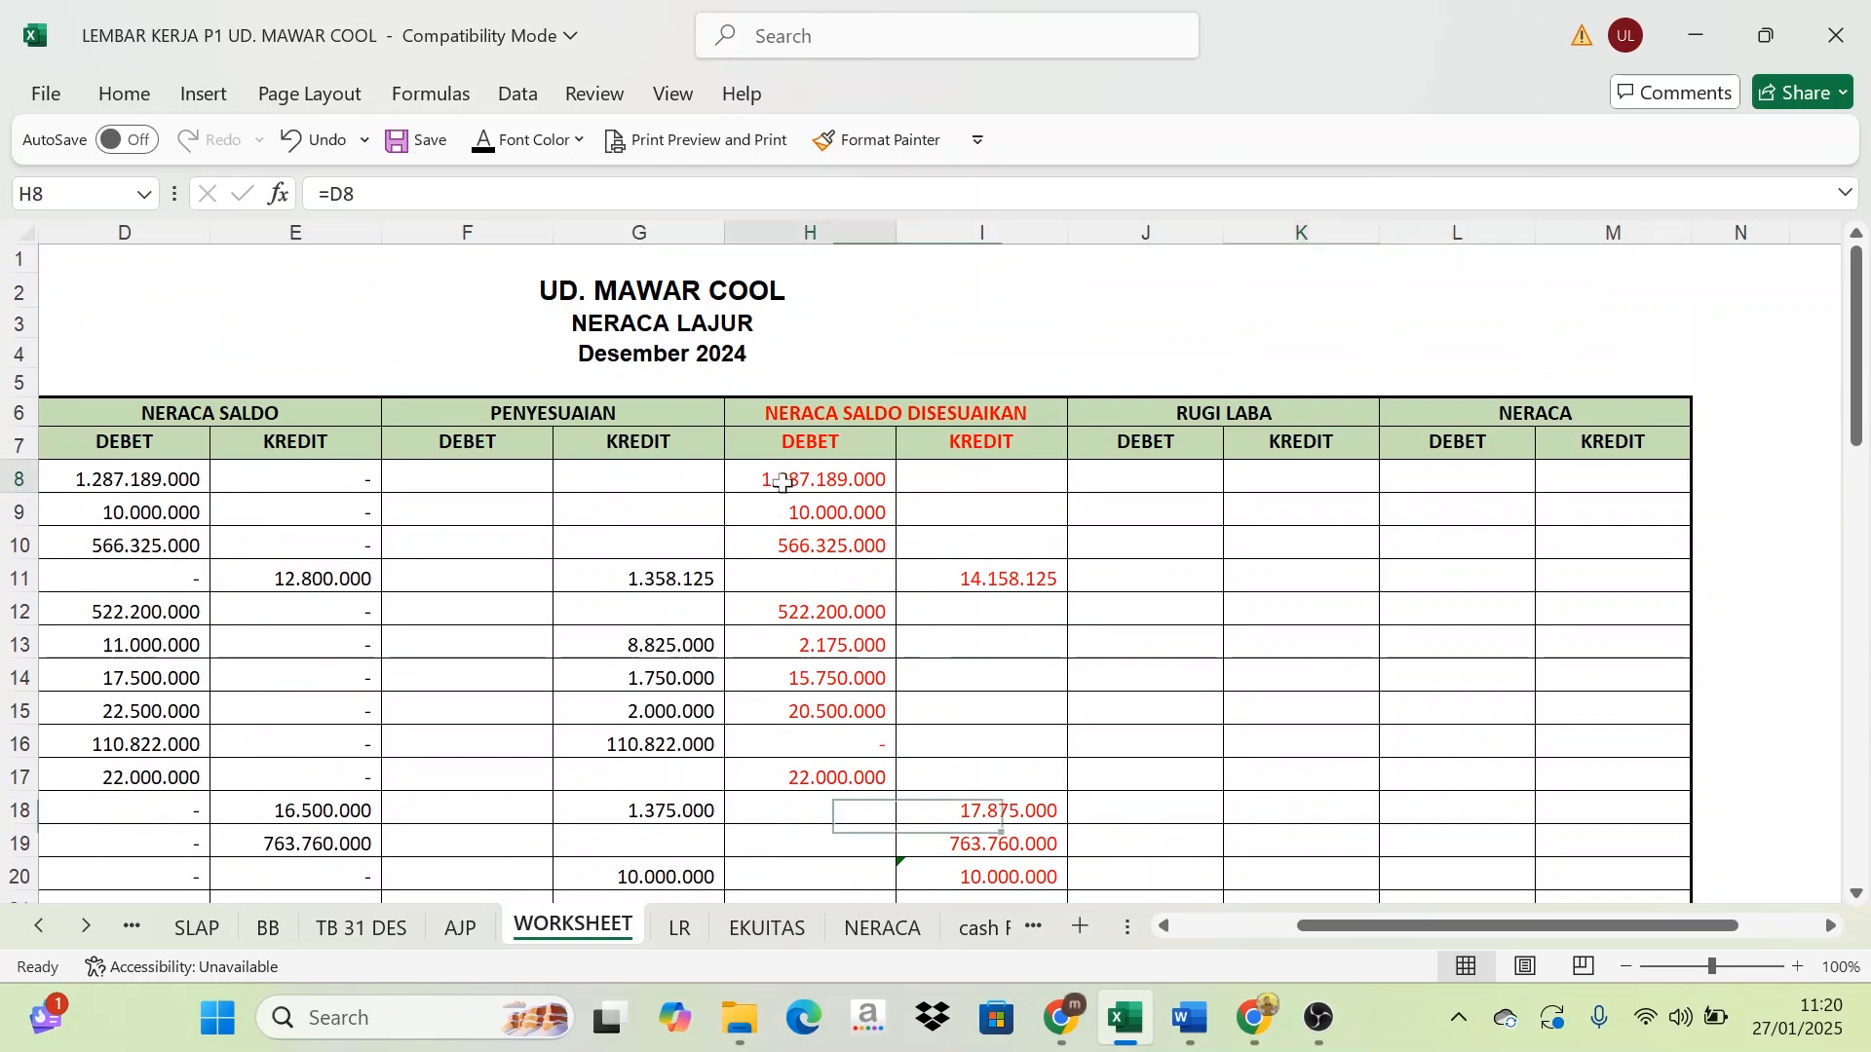
Select the red adjusted balances in H8:I30 and compare them with the green ones already carried into Rugi Laba
drag(780, 481, 985, 597)
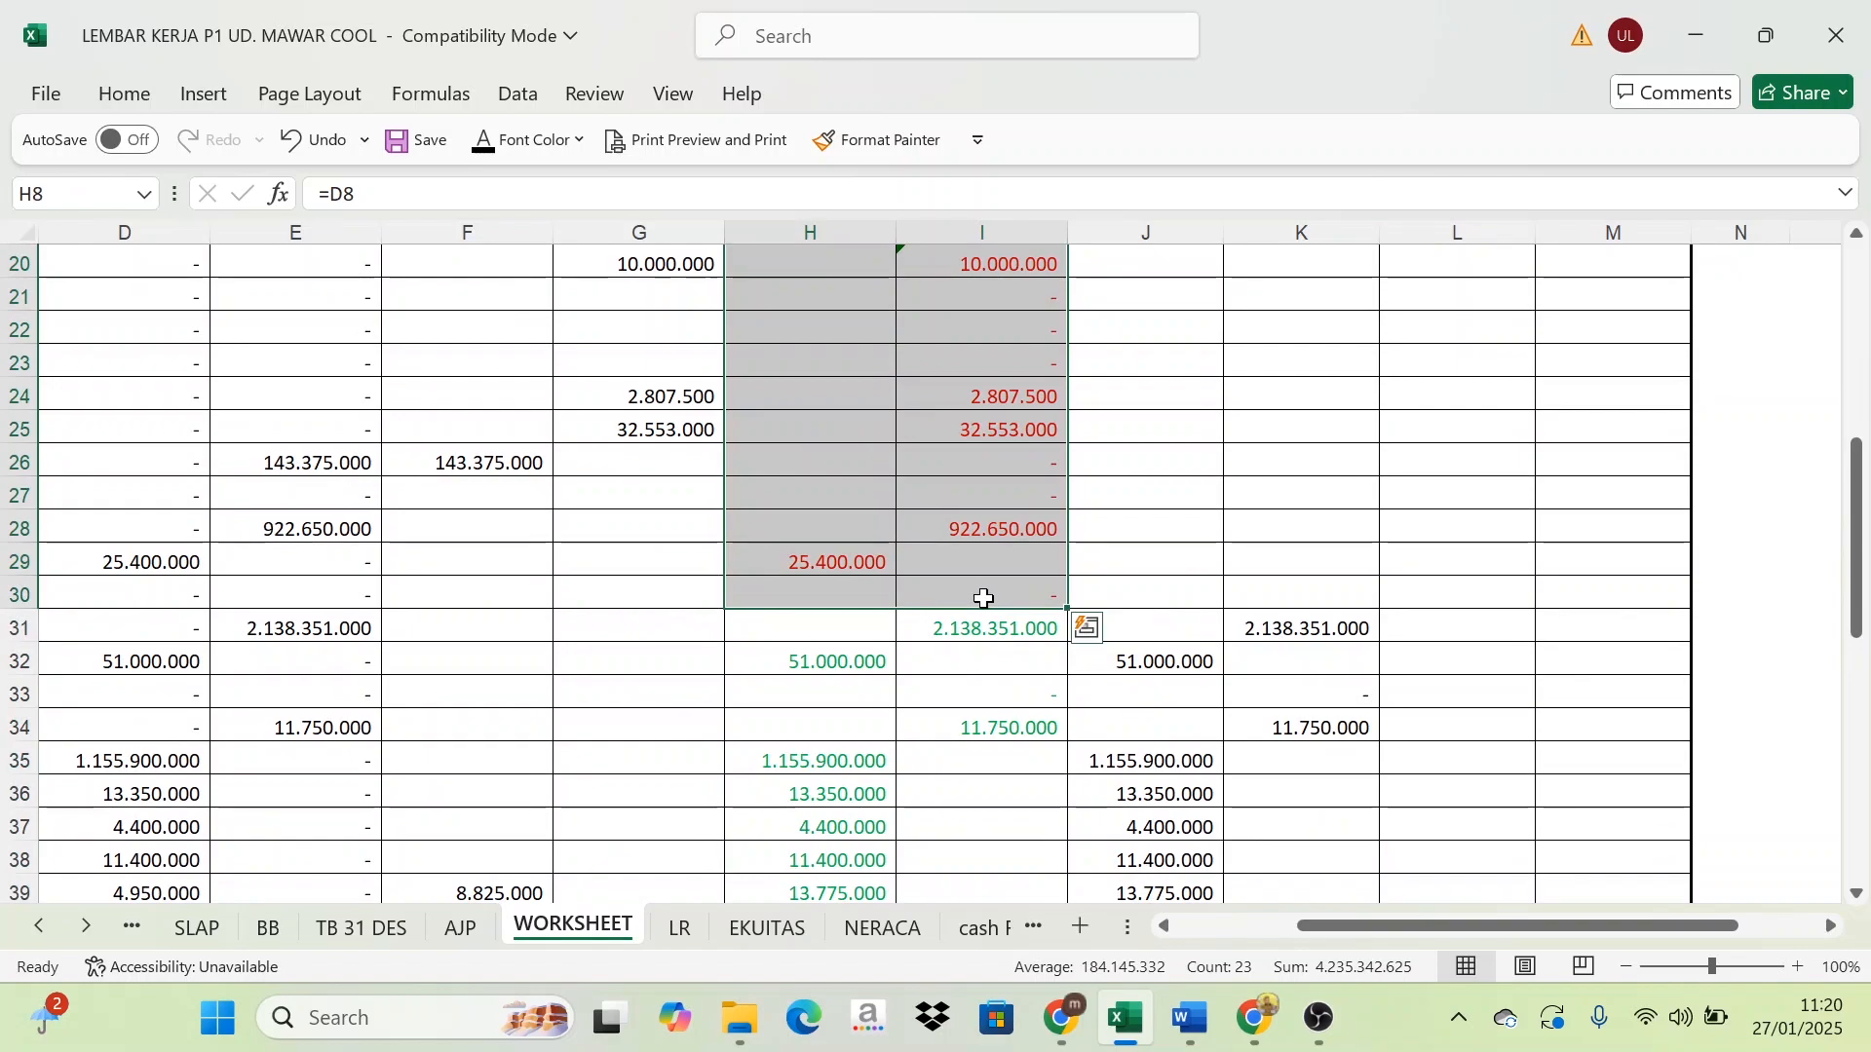
scroll(985, 597, up, 6)
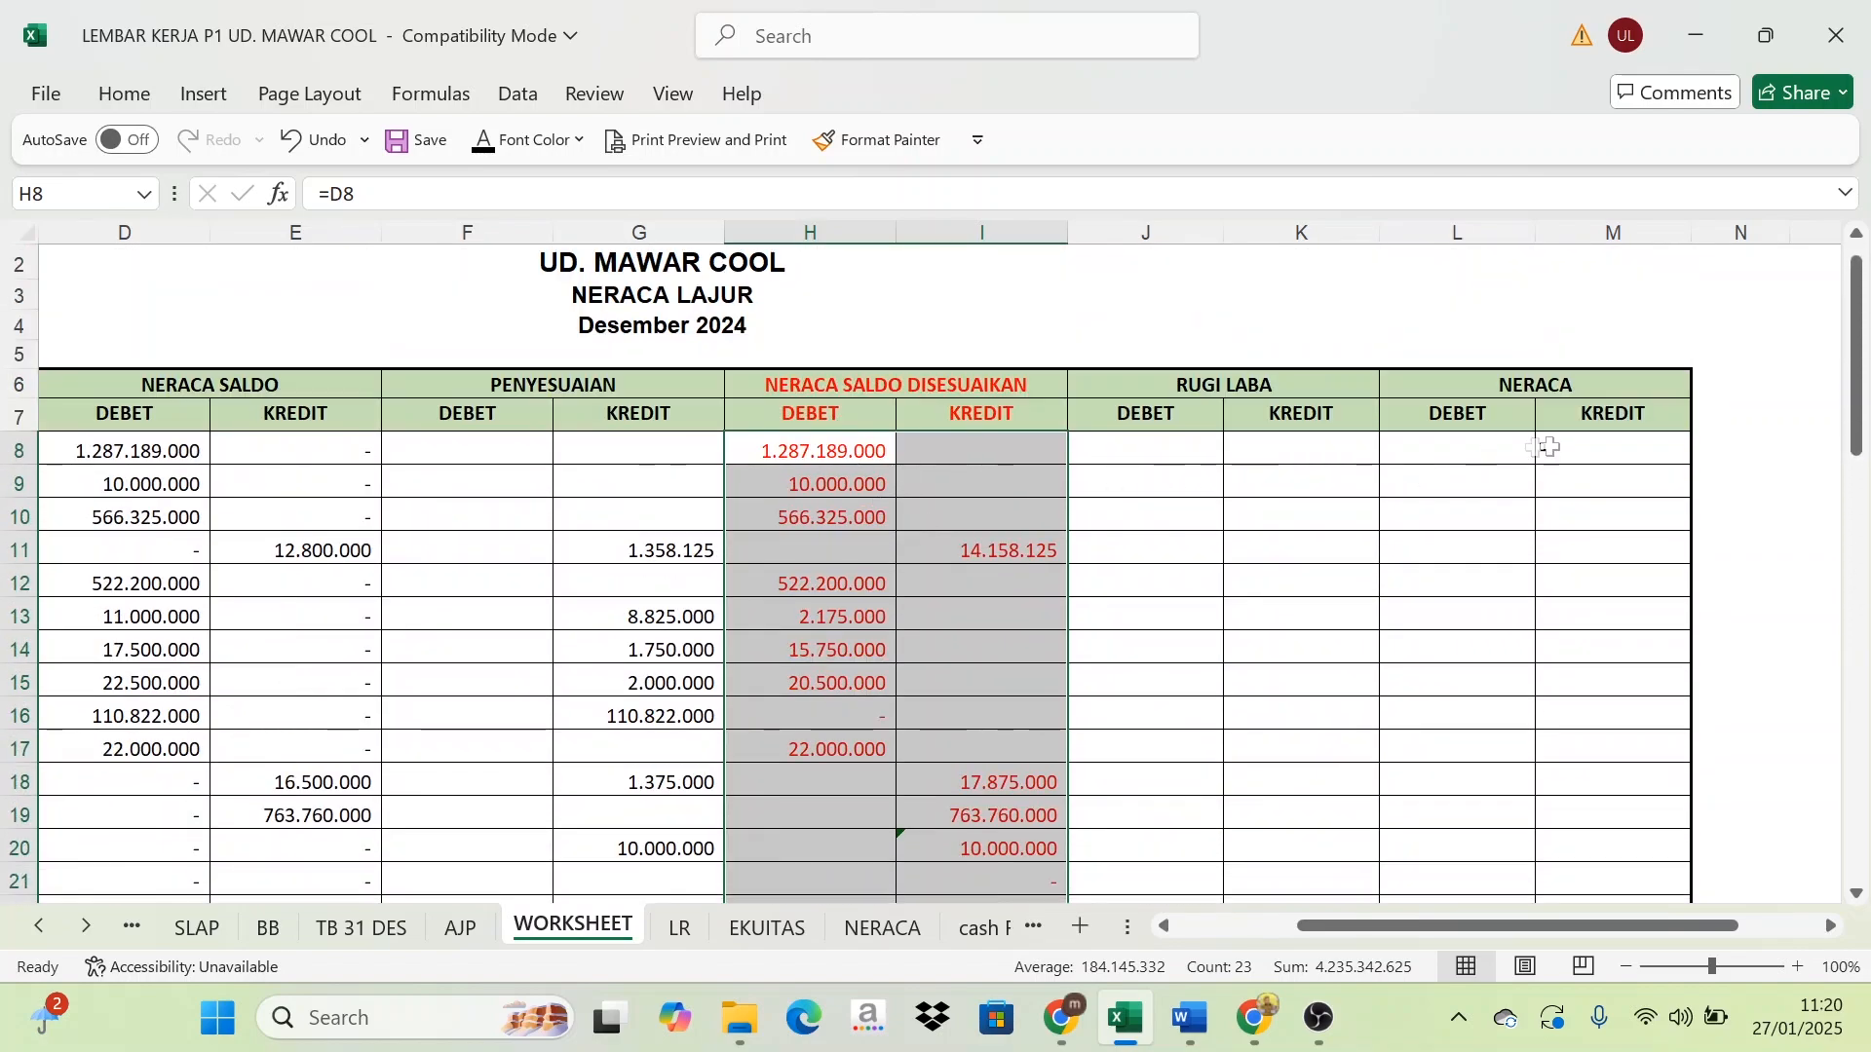
scroll(910, 877, down, 5)
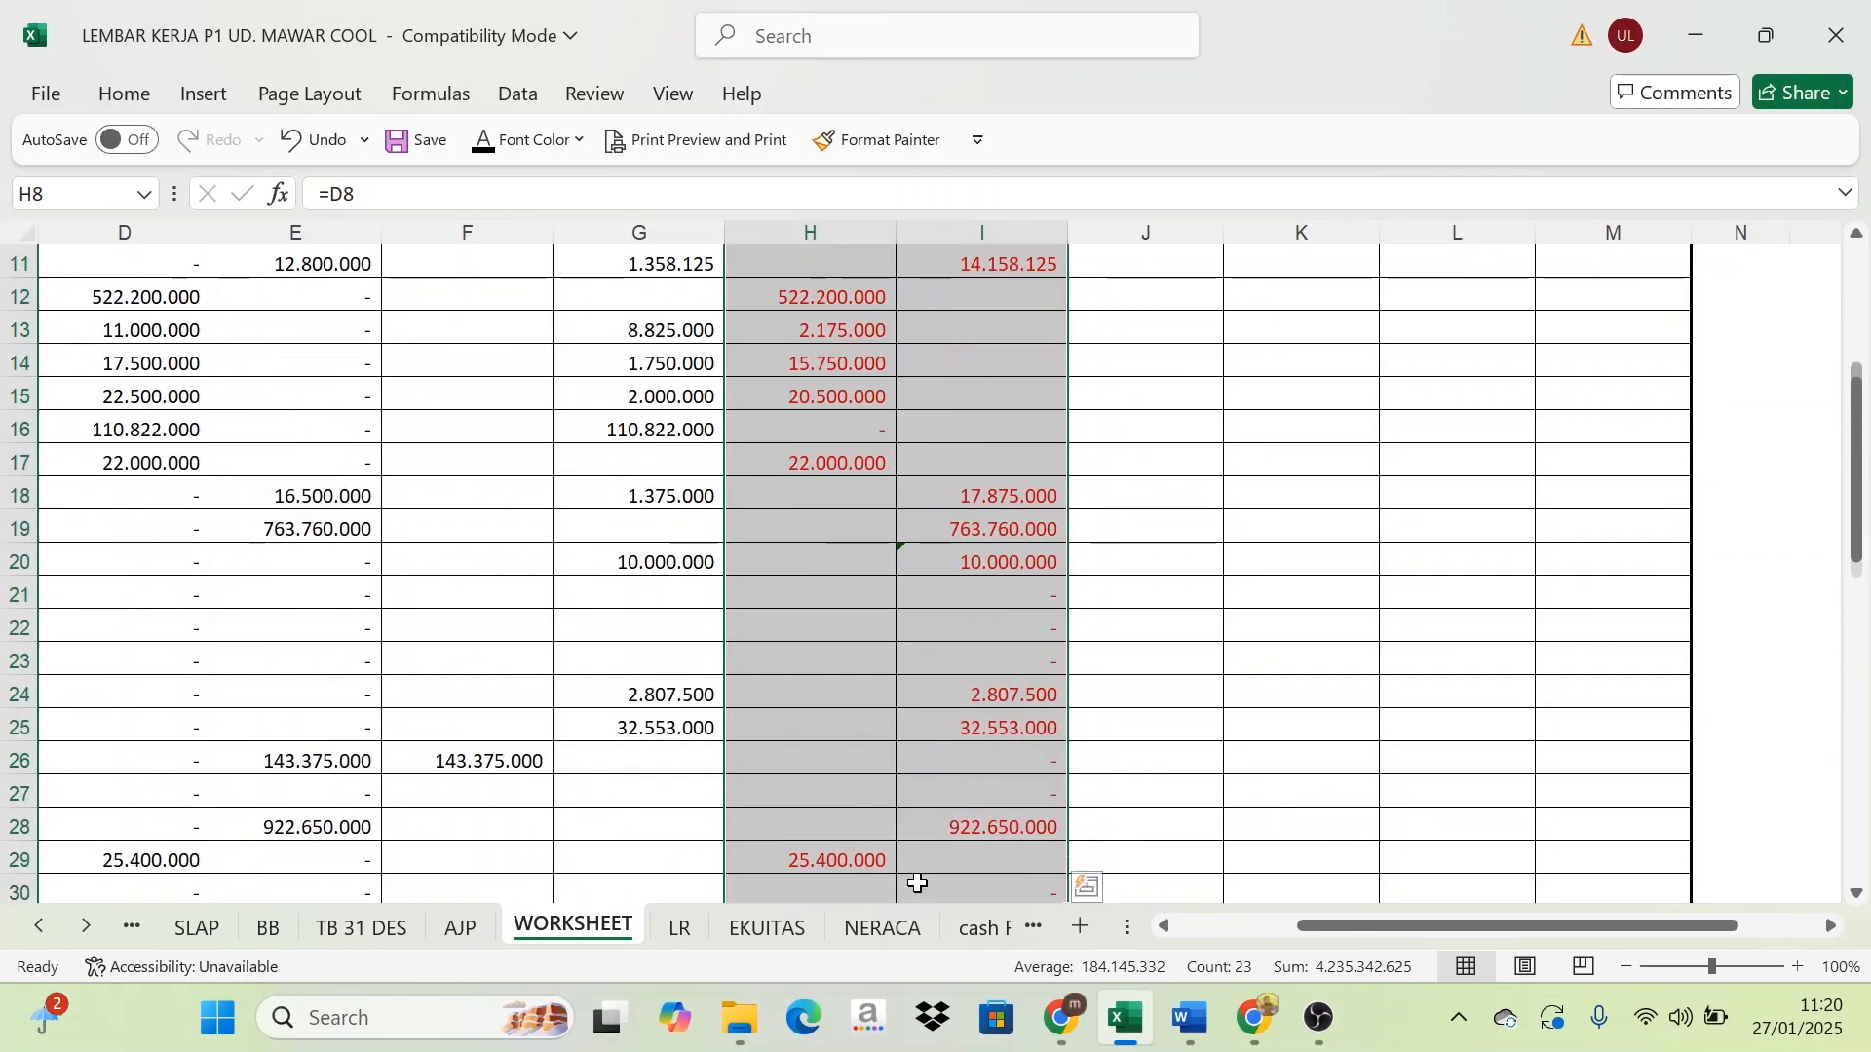
scroll(788, 759, down, 5)
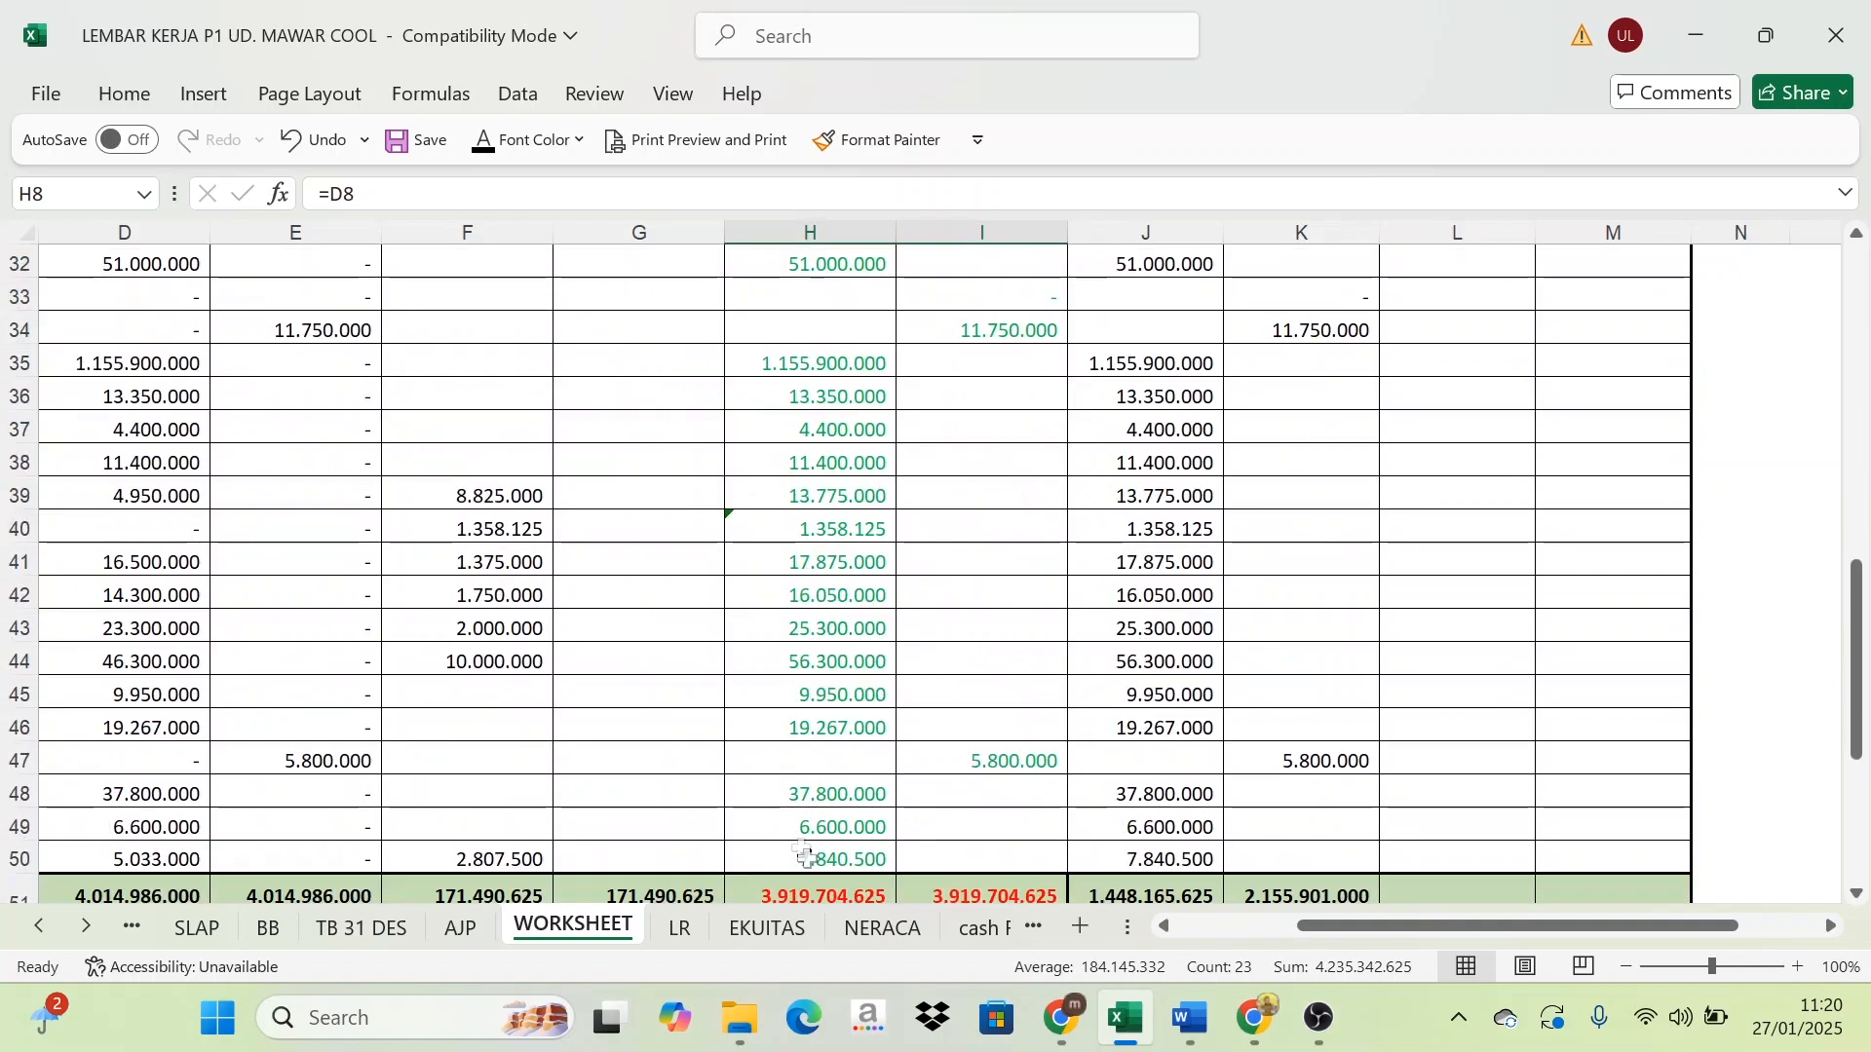
scroll(779, 866, up, 2)
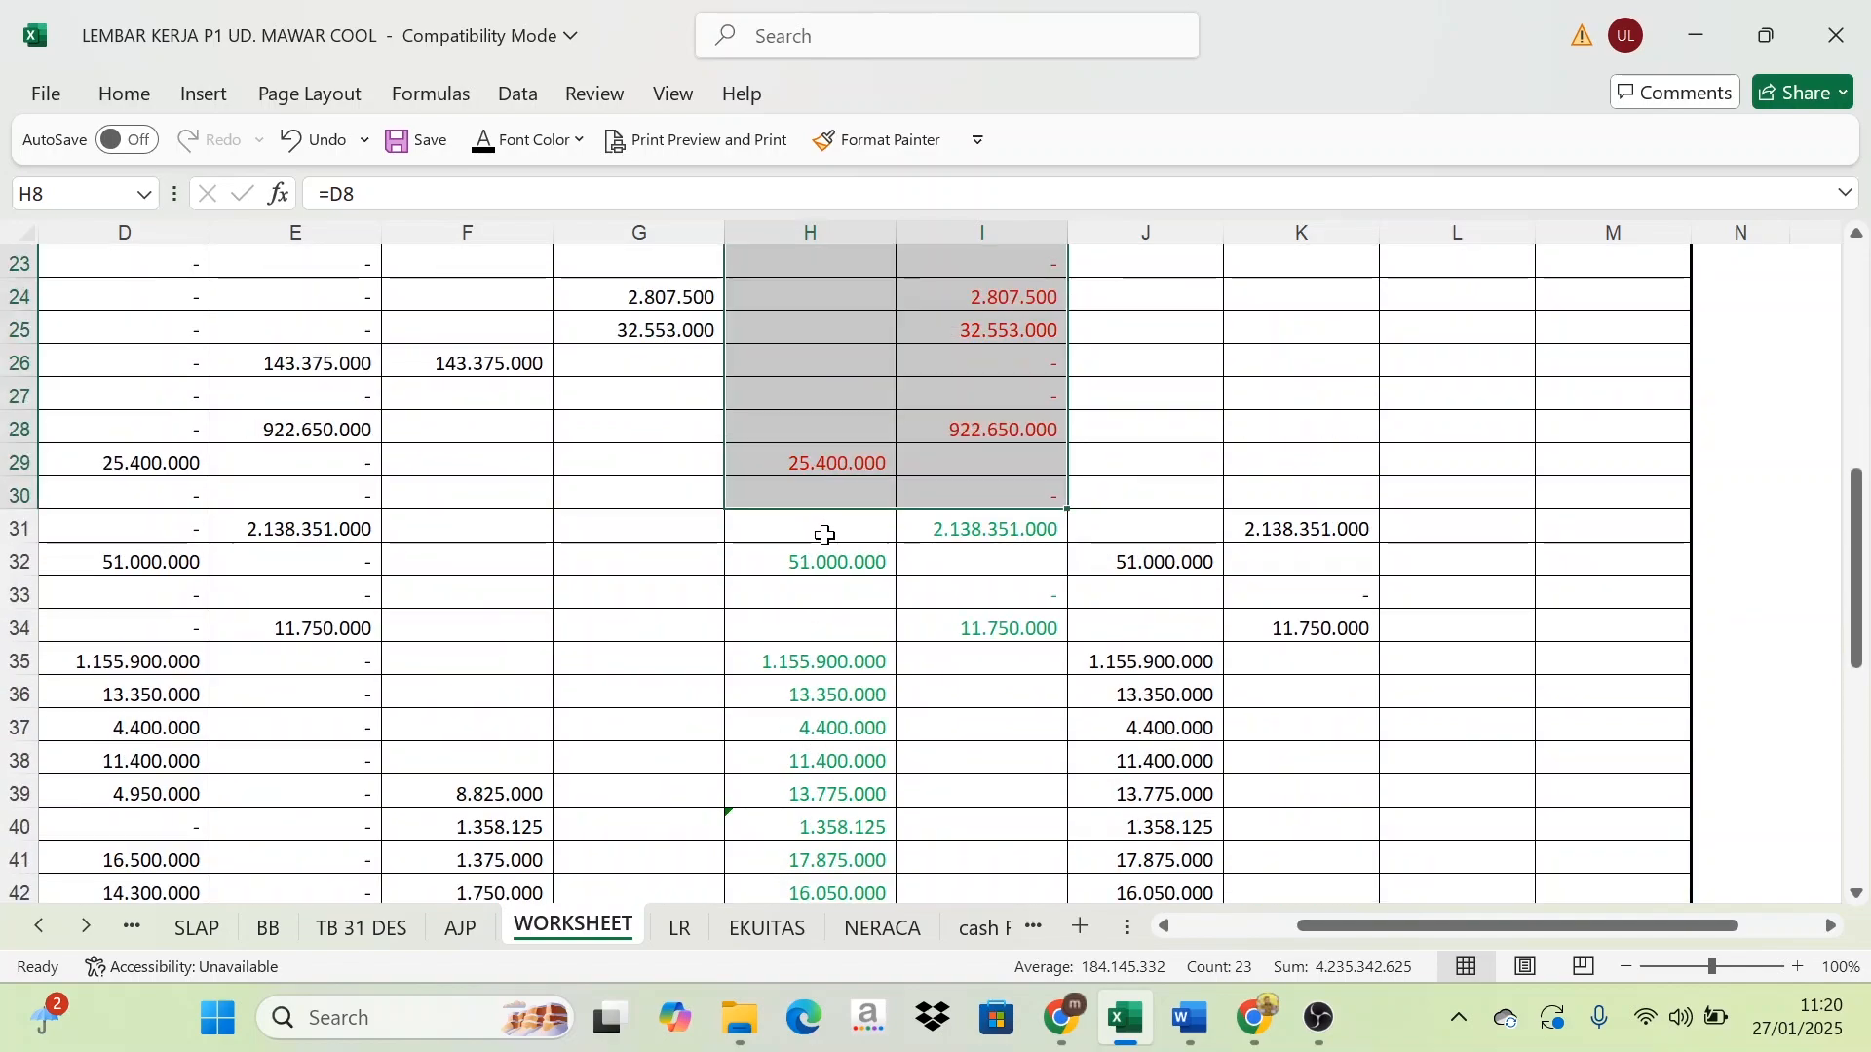
scroll(856, 823, down, 3)
scroll(1053, 777, up, 3)
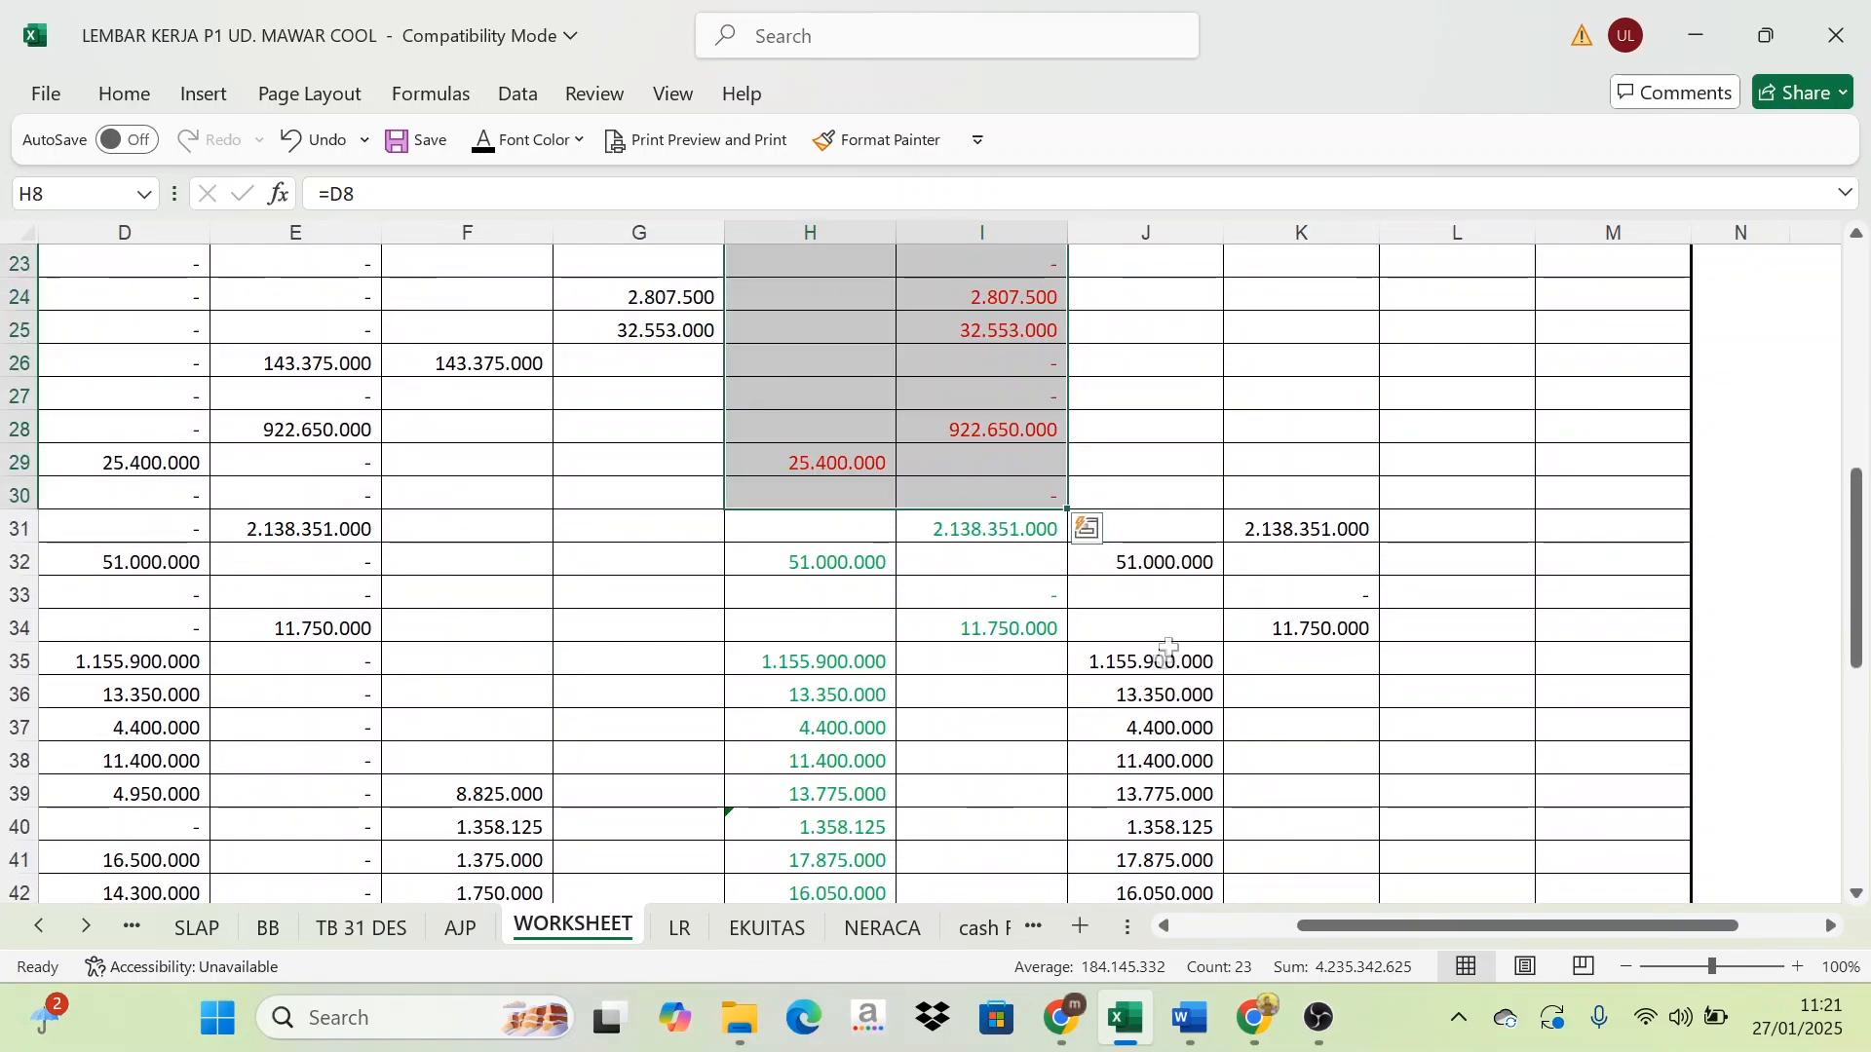
scroll(1241, 676, up, 6)
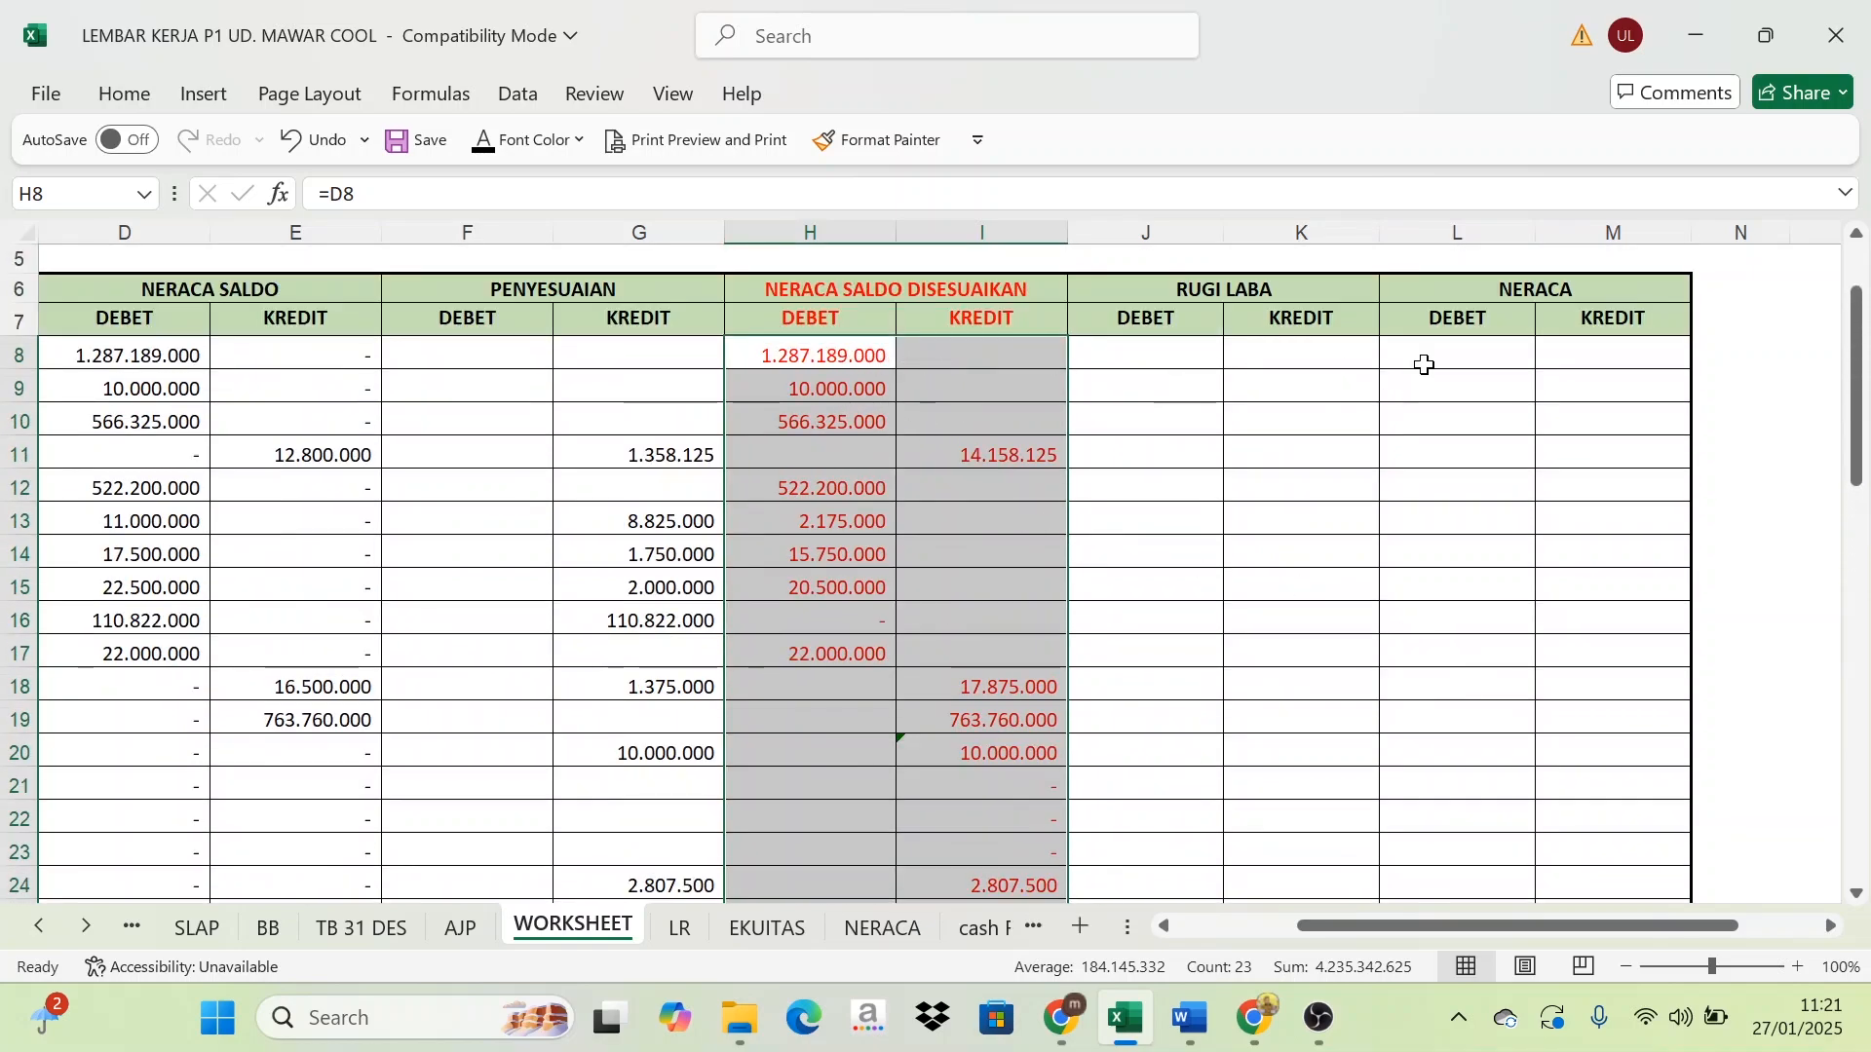
Apply the black font color to the Neraca debit and credit amounts in L8:M30
drag(1425, 364, 1608, 618)
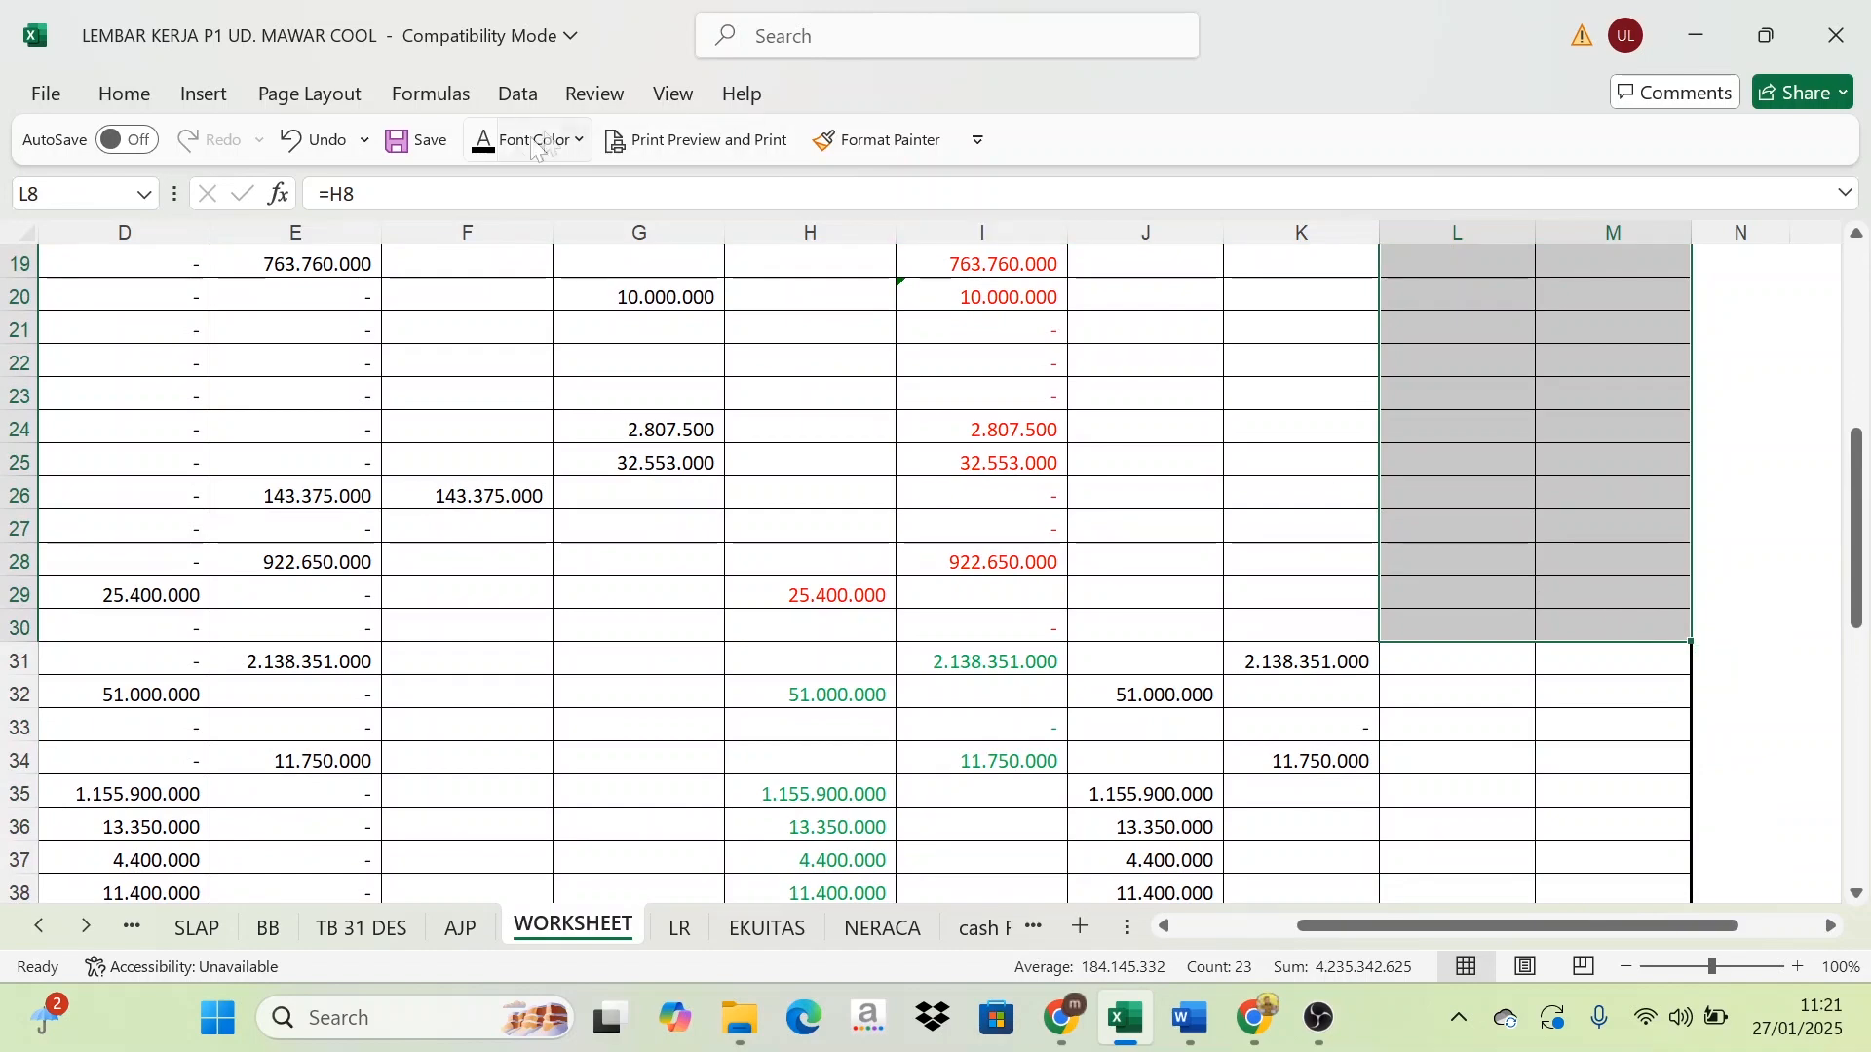
scroll(1157, 543, up, 6)
click(1111, 542)
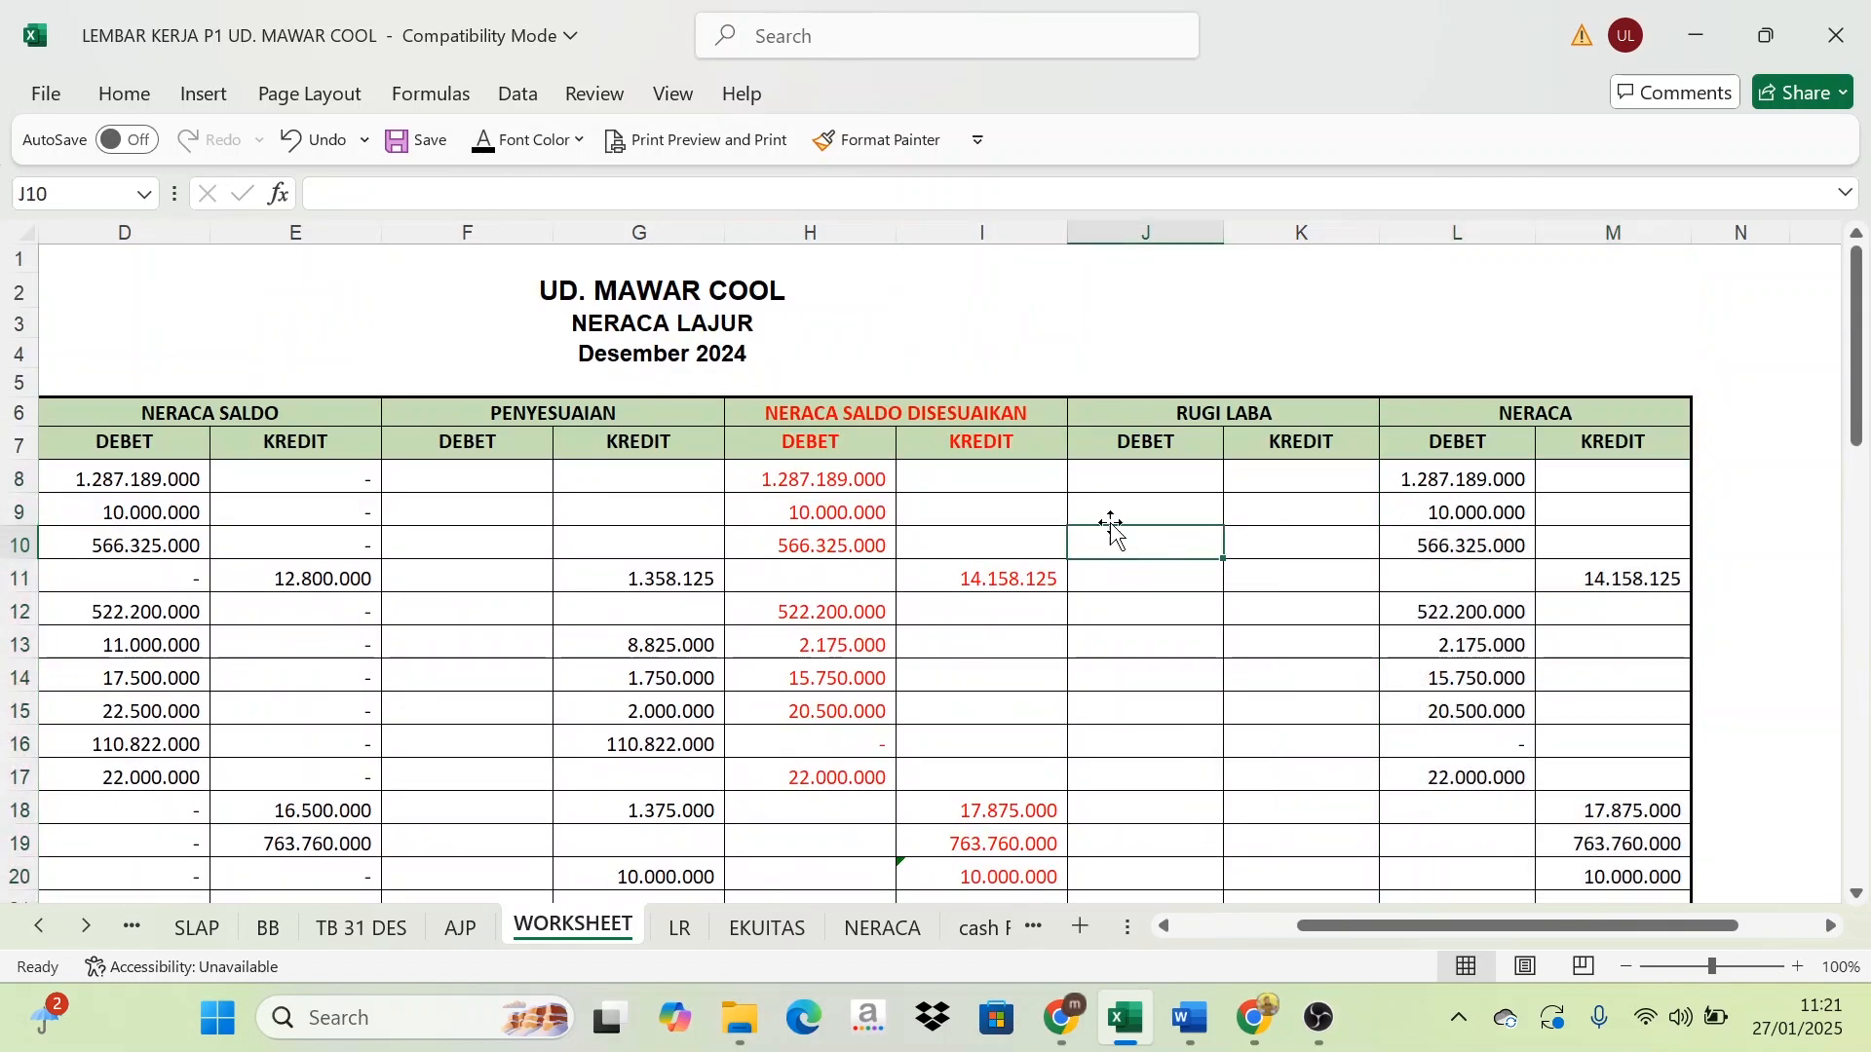
Compare the adjusted balances in H8, H9 and I11 with the amounts carried into the Neraca columns
click(797, 473)
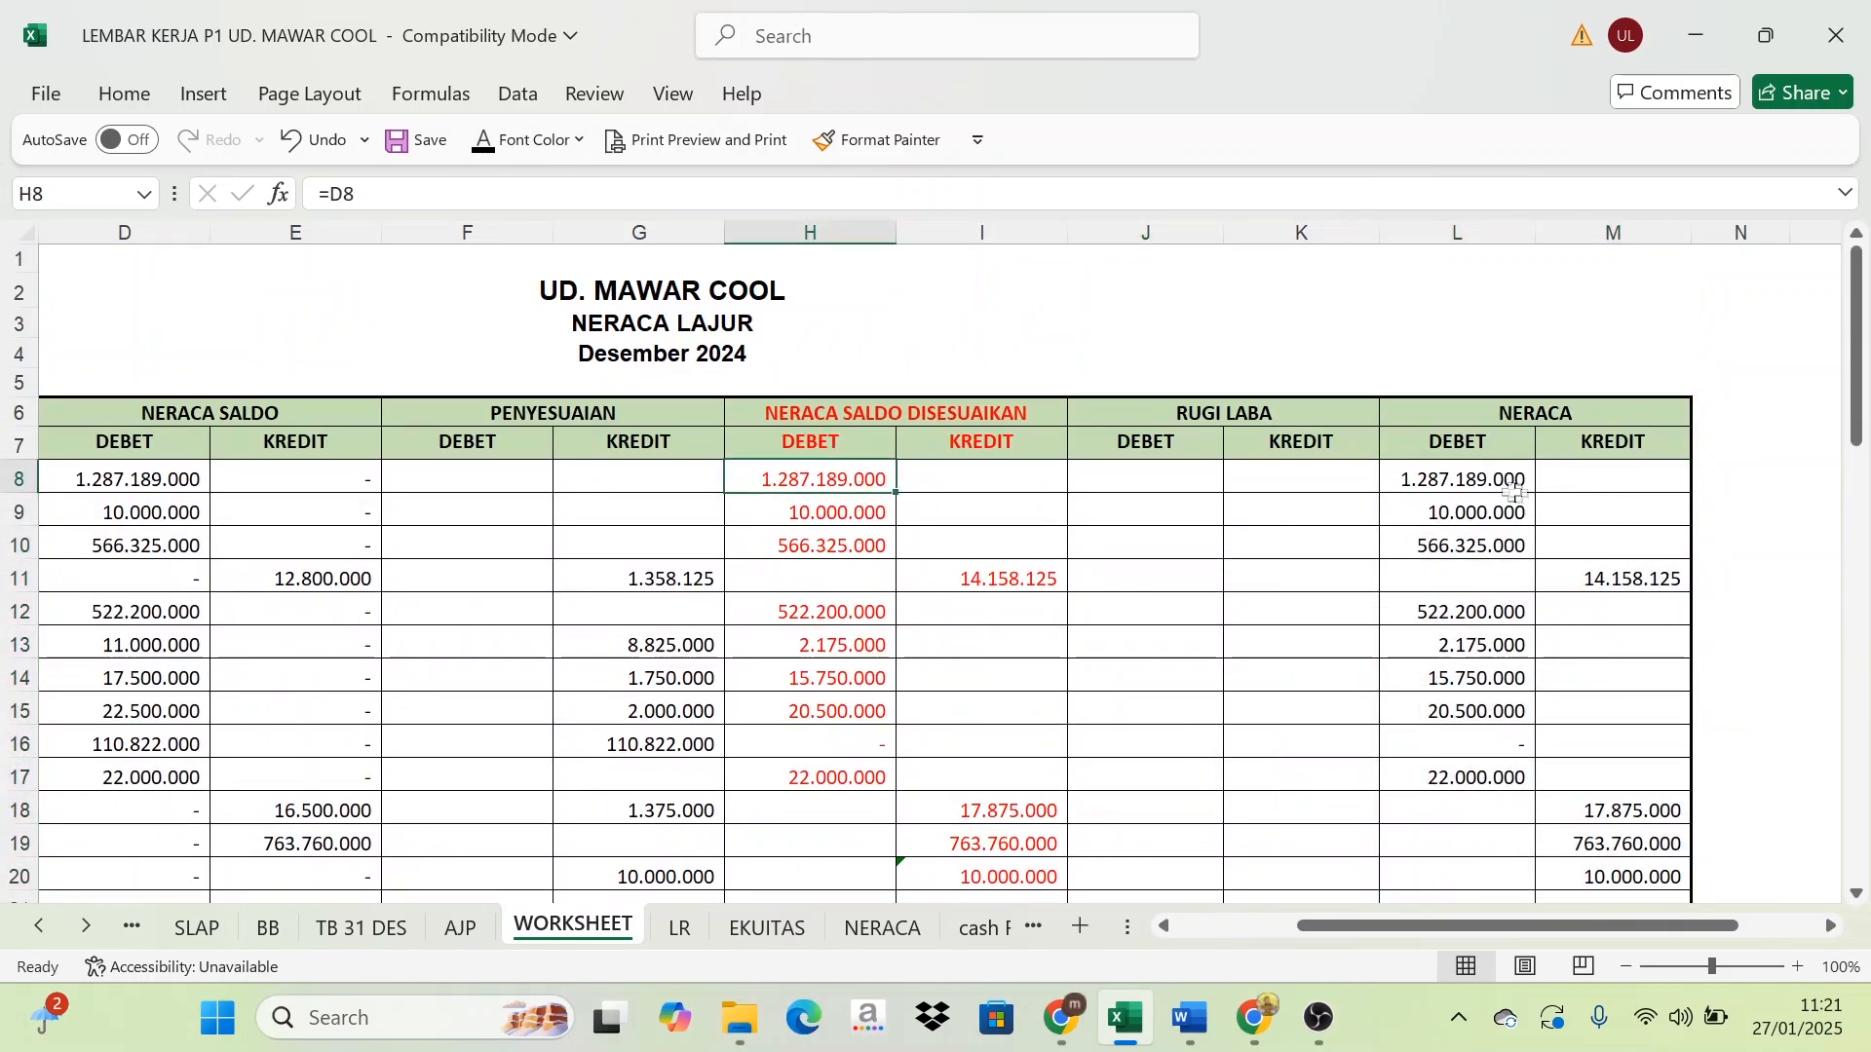
click(1480, 471)
click(814, 514)
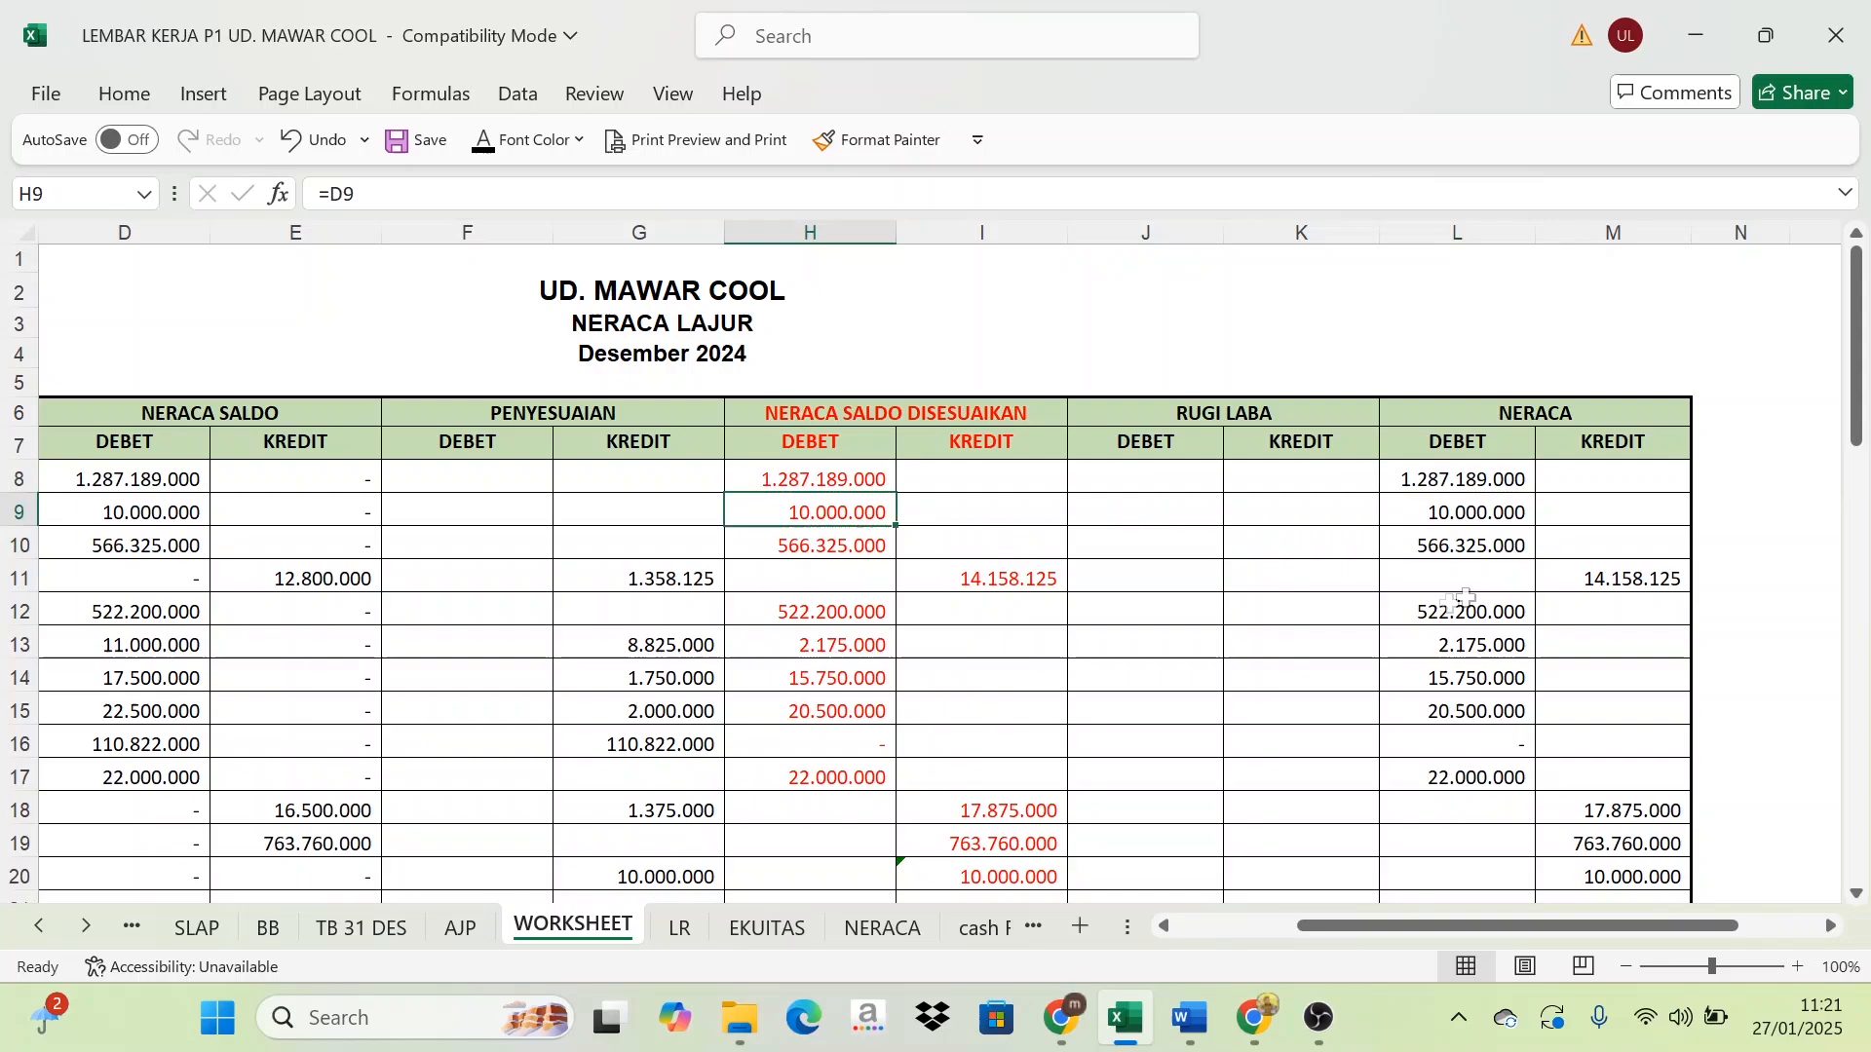
click(972, 581)
click(1604, 585)
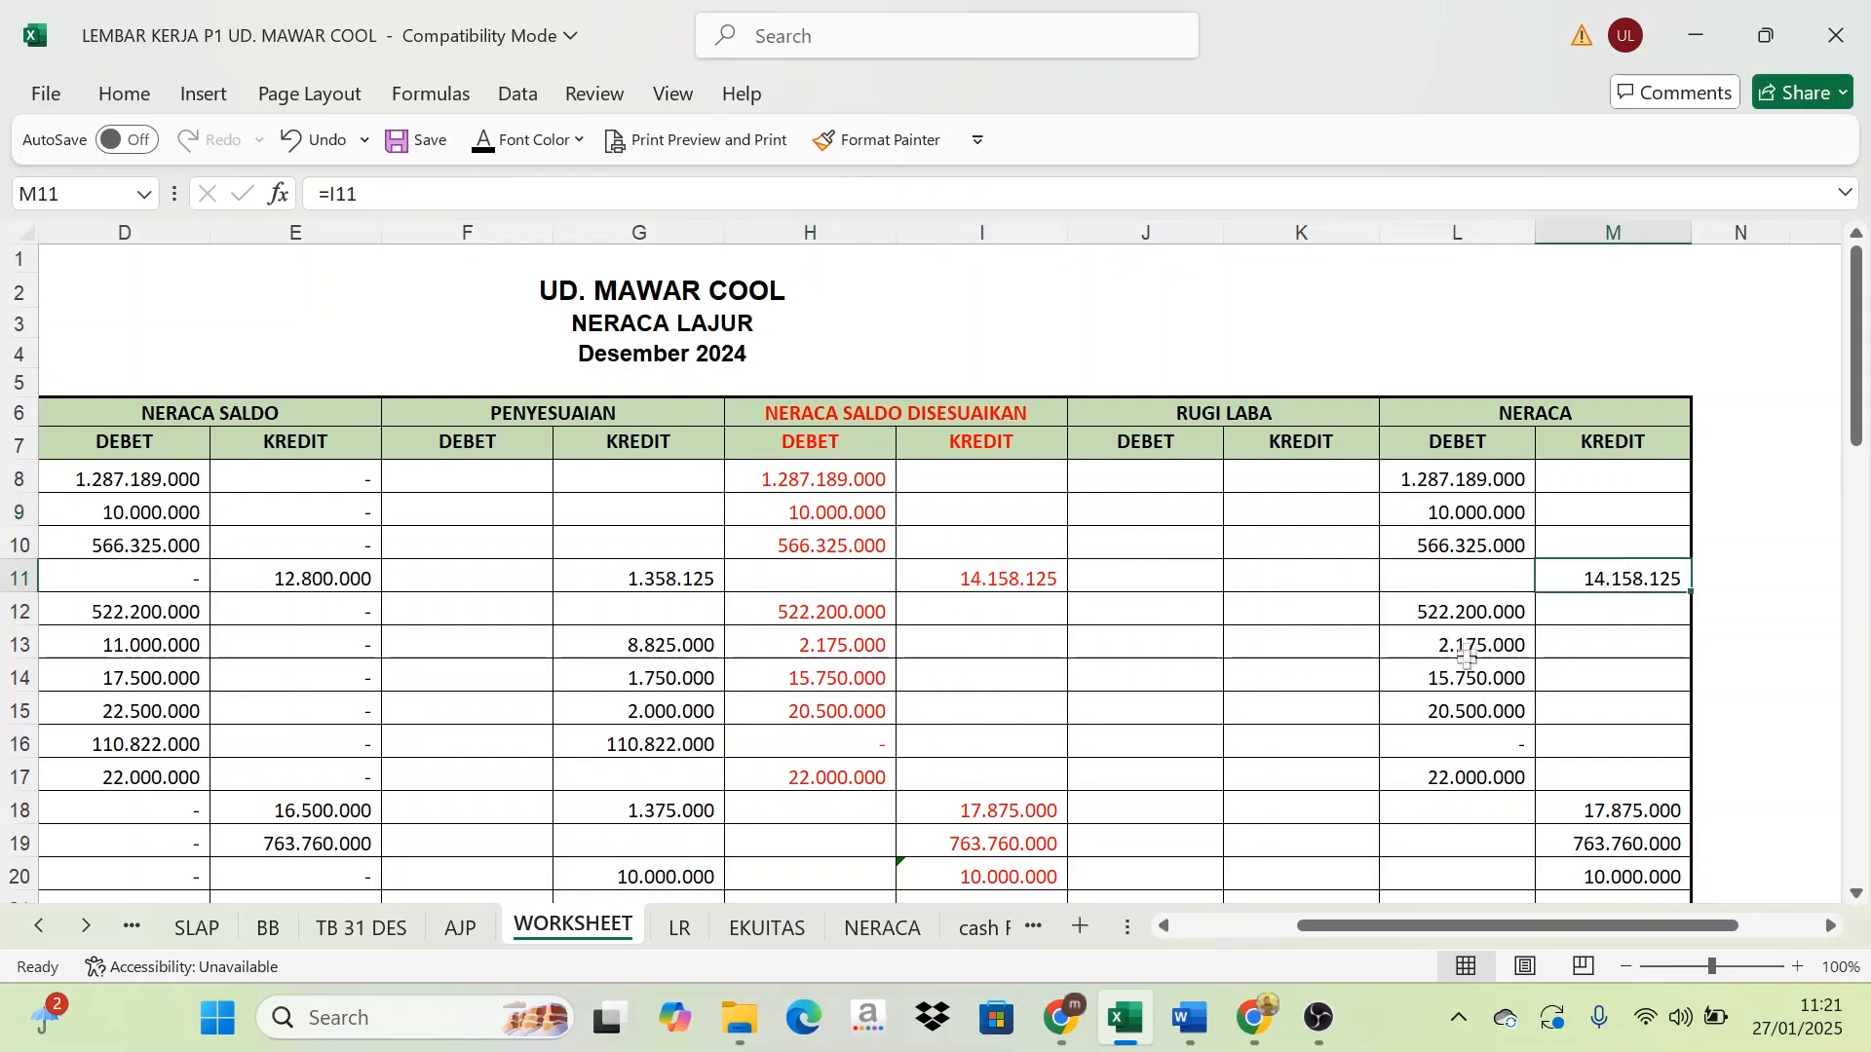
Apply the black font color to the Neraca debit and credit totals in the Jumlah row, cells L51:M51
scroll(1469, 658, down, 8)
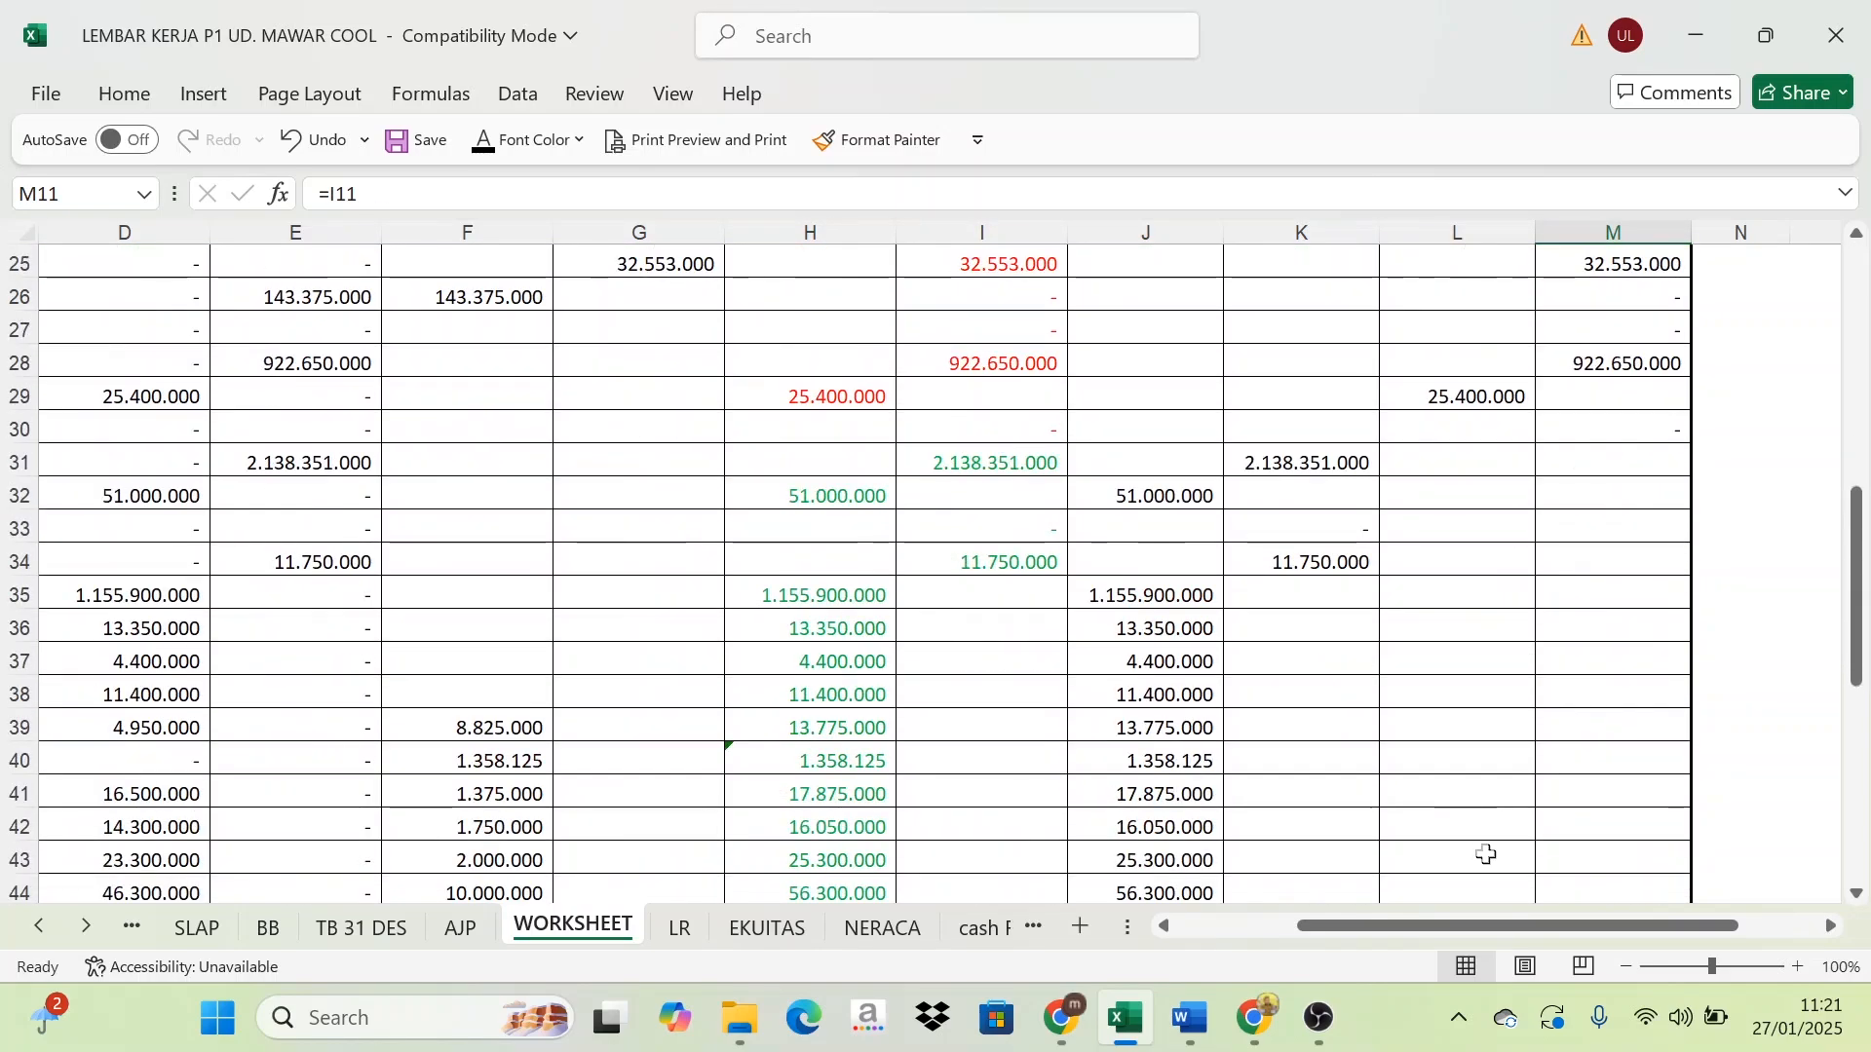
scroll(1486, 854, up, 2)
scroll(1495, 811, down, 6)
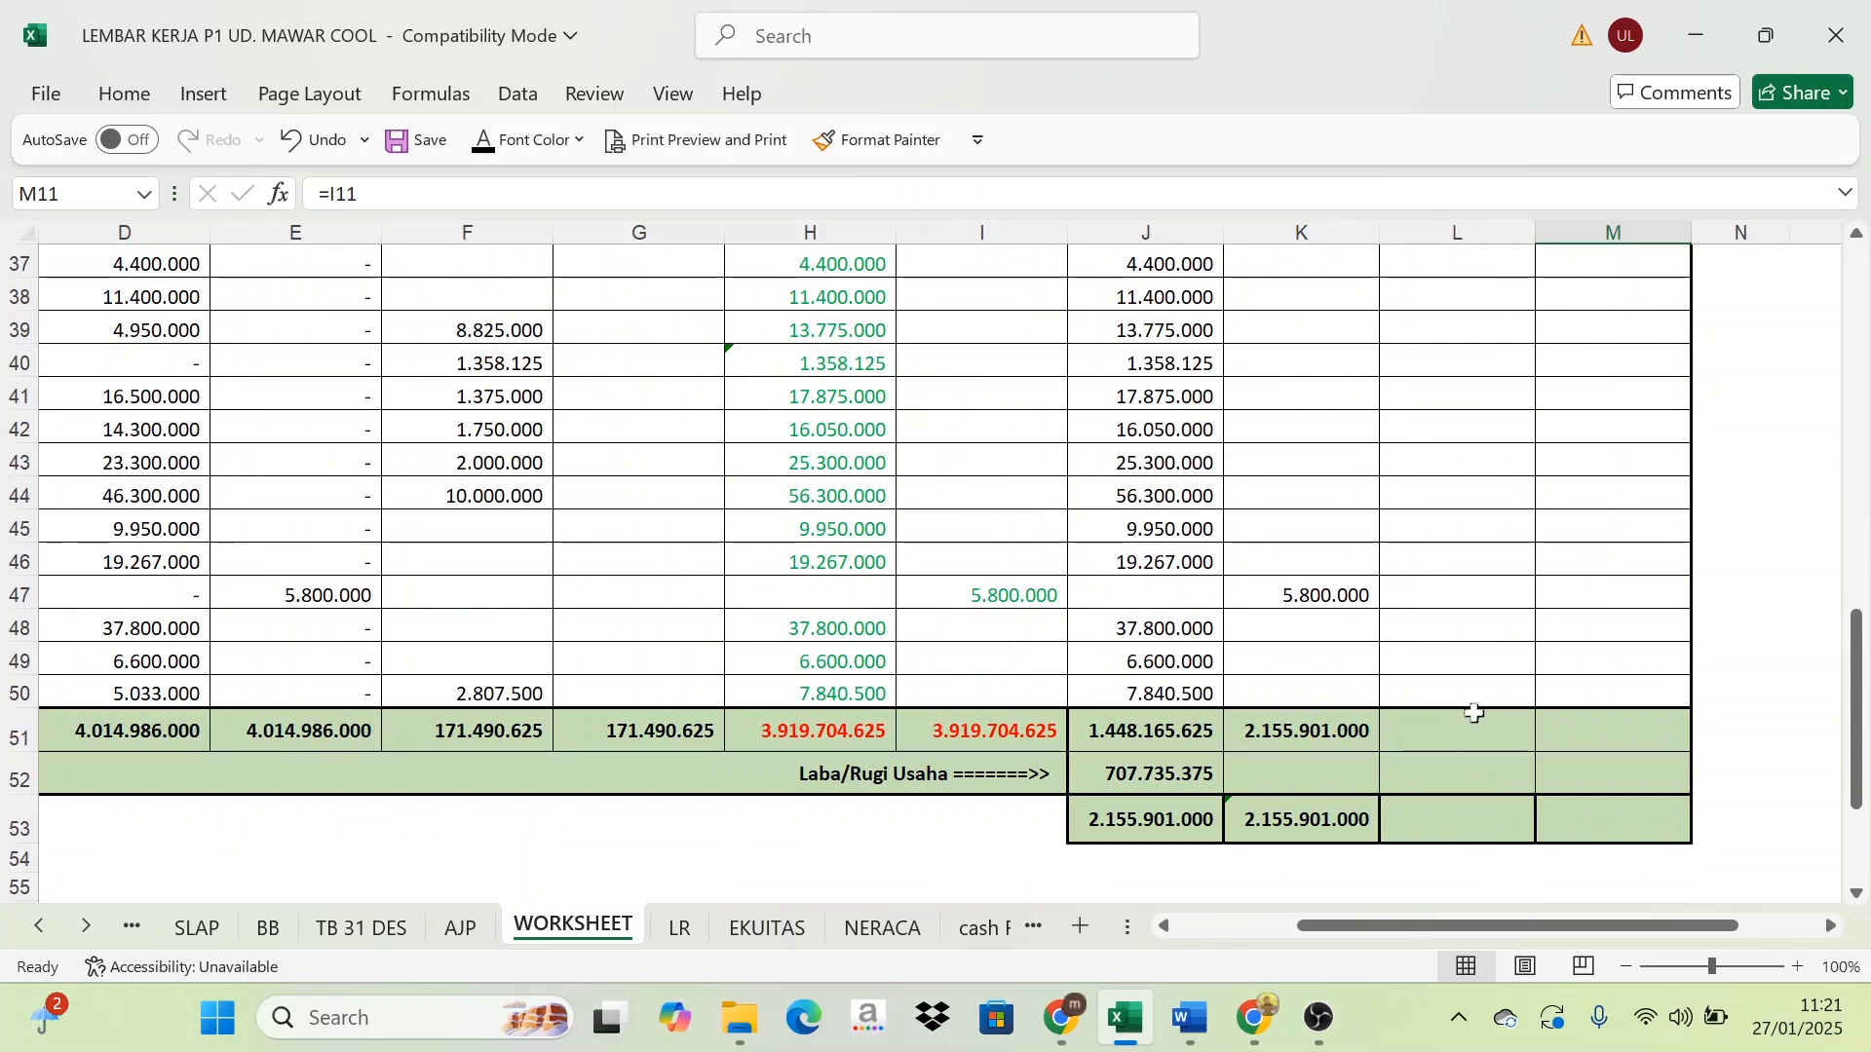
drag(1474, 726, 1585, 727)
click(483, 145)
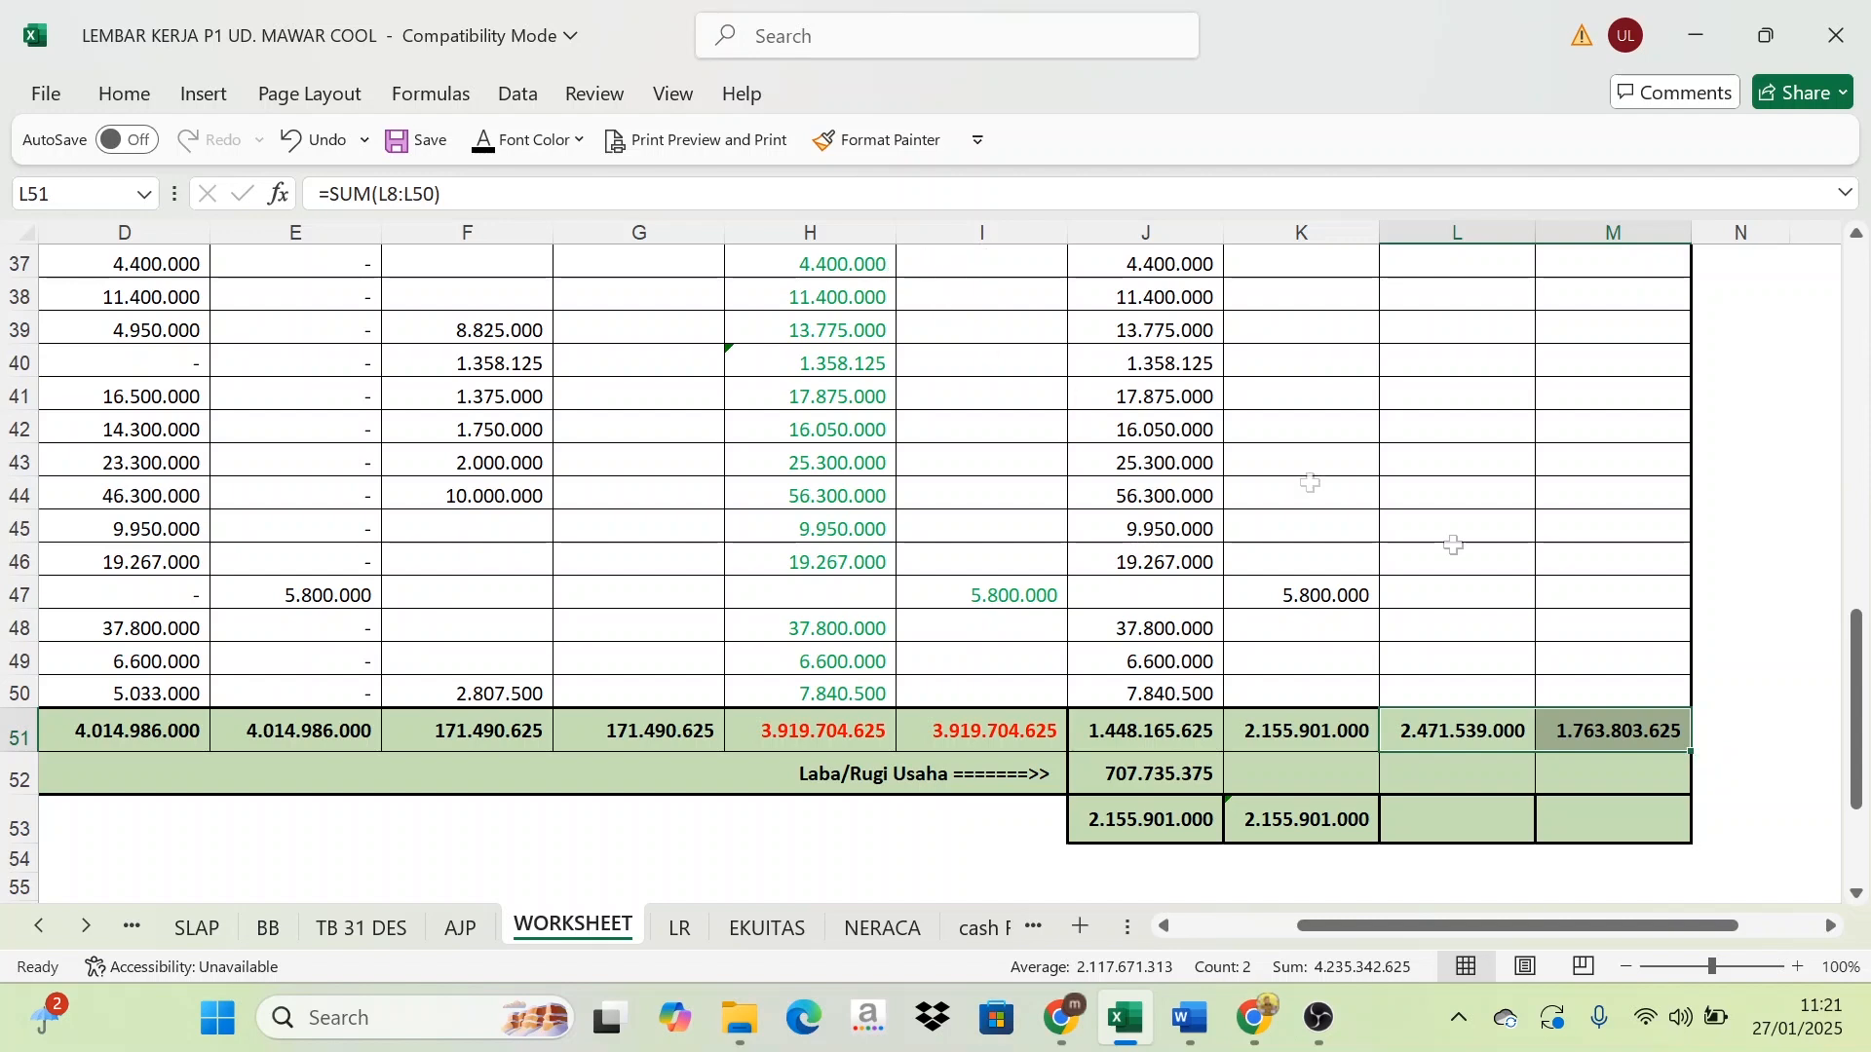
click(1516, 601)
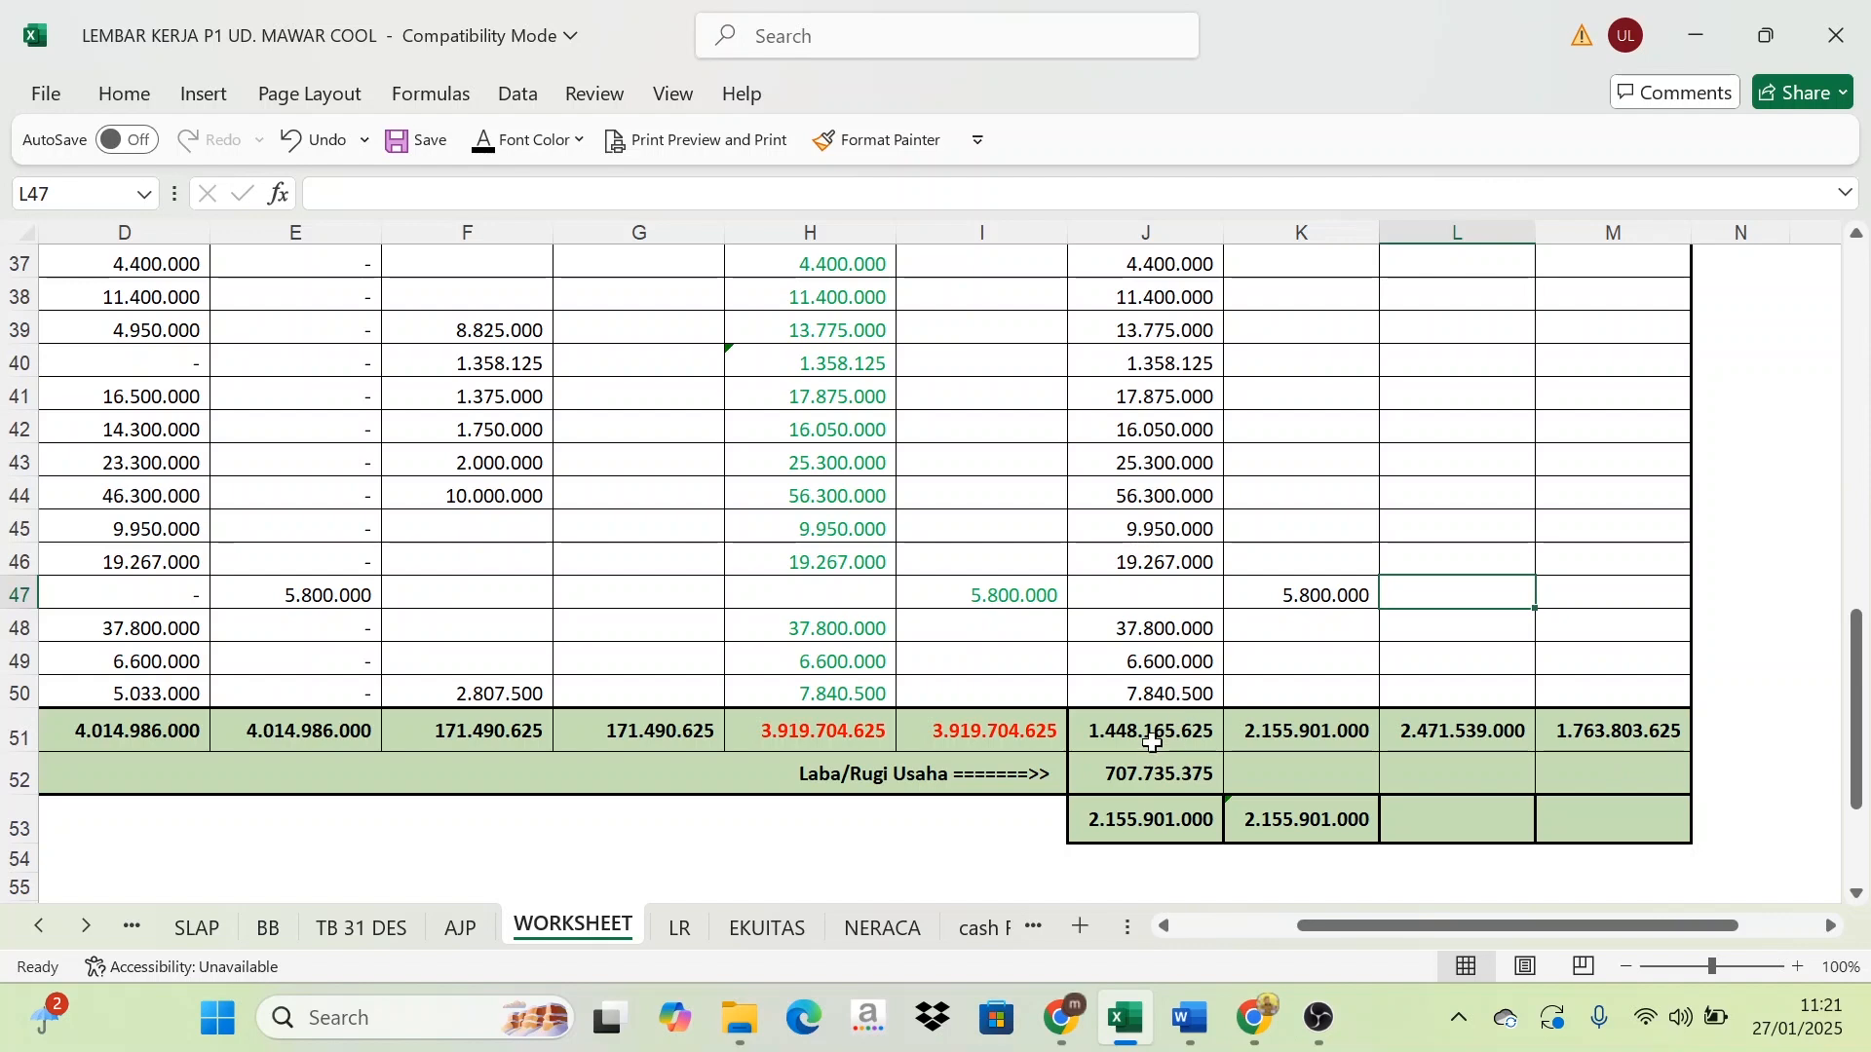
Compare the debit and credit totals of Rugi Laba in J51:K51 with those of Neraca in L51:M51
click(1155, 729)
click(1321, 655)
click(1134, 726)
click(1346, 667)
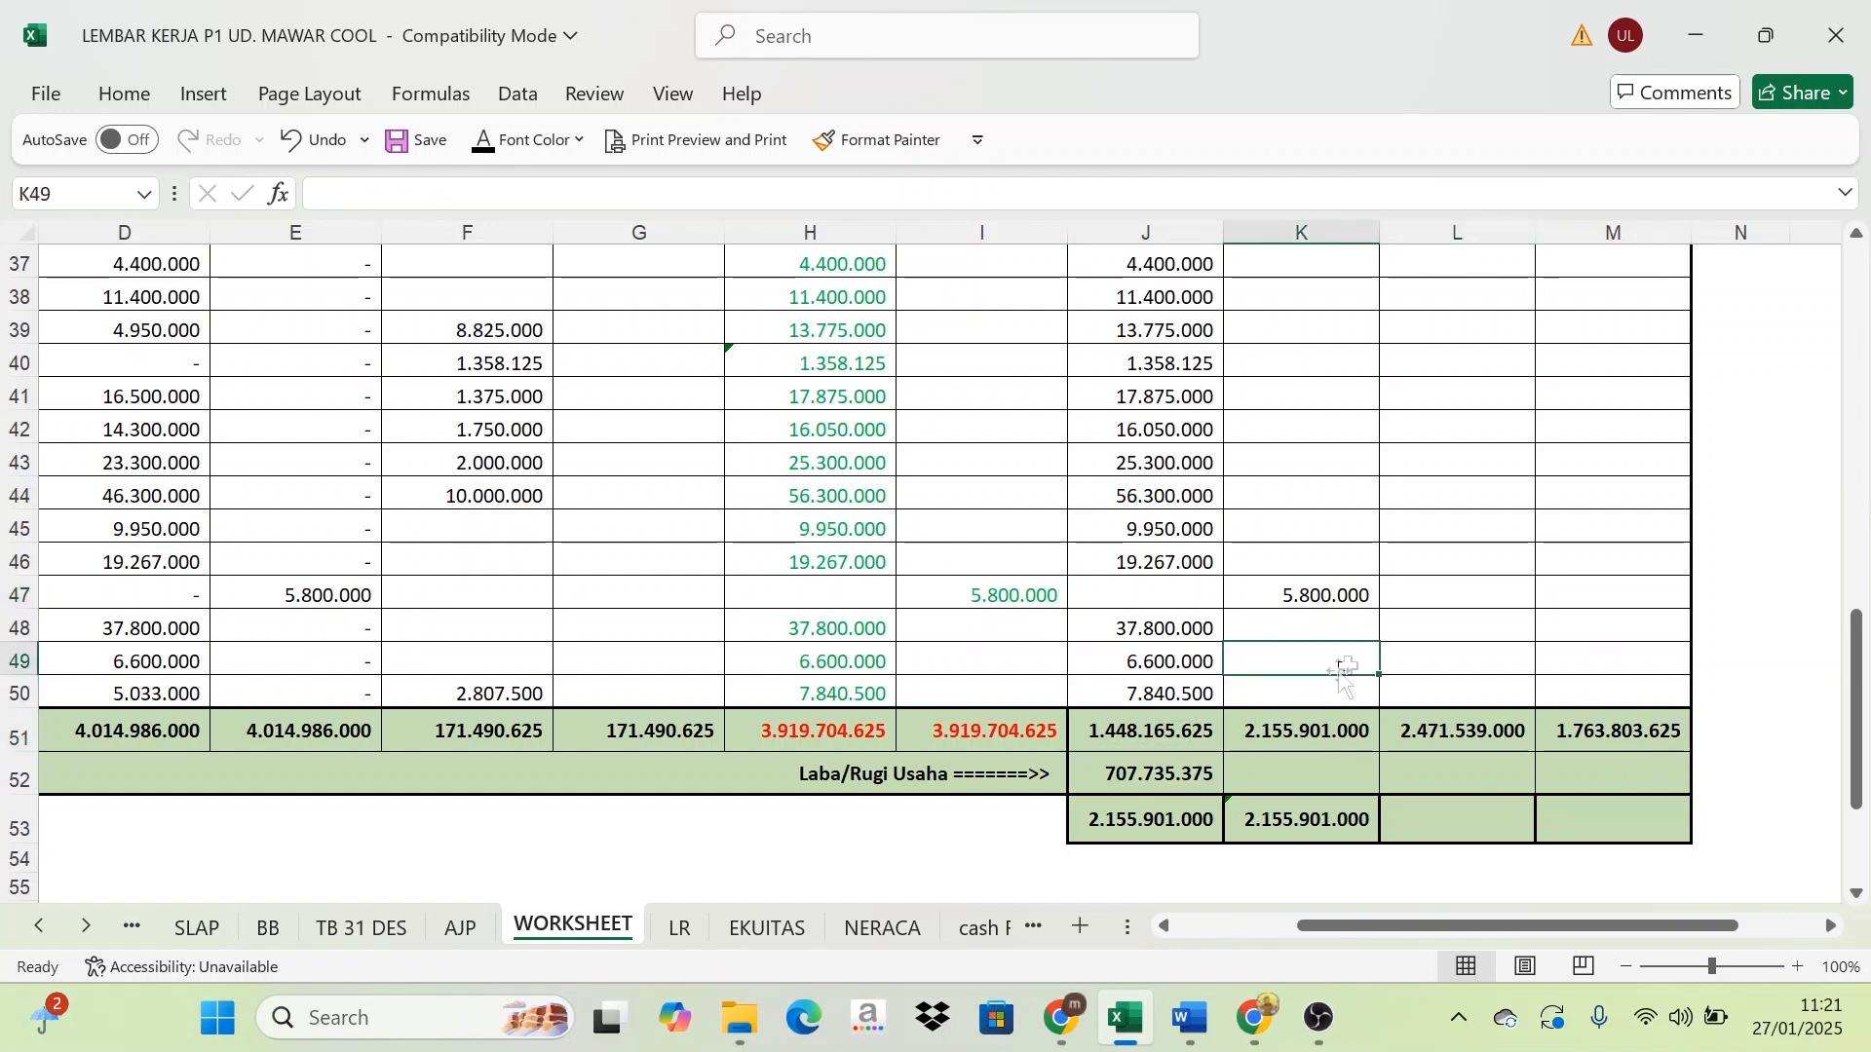
click(1169, 731)
click(1350, 735)
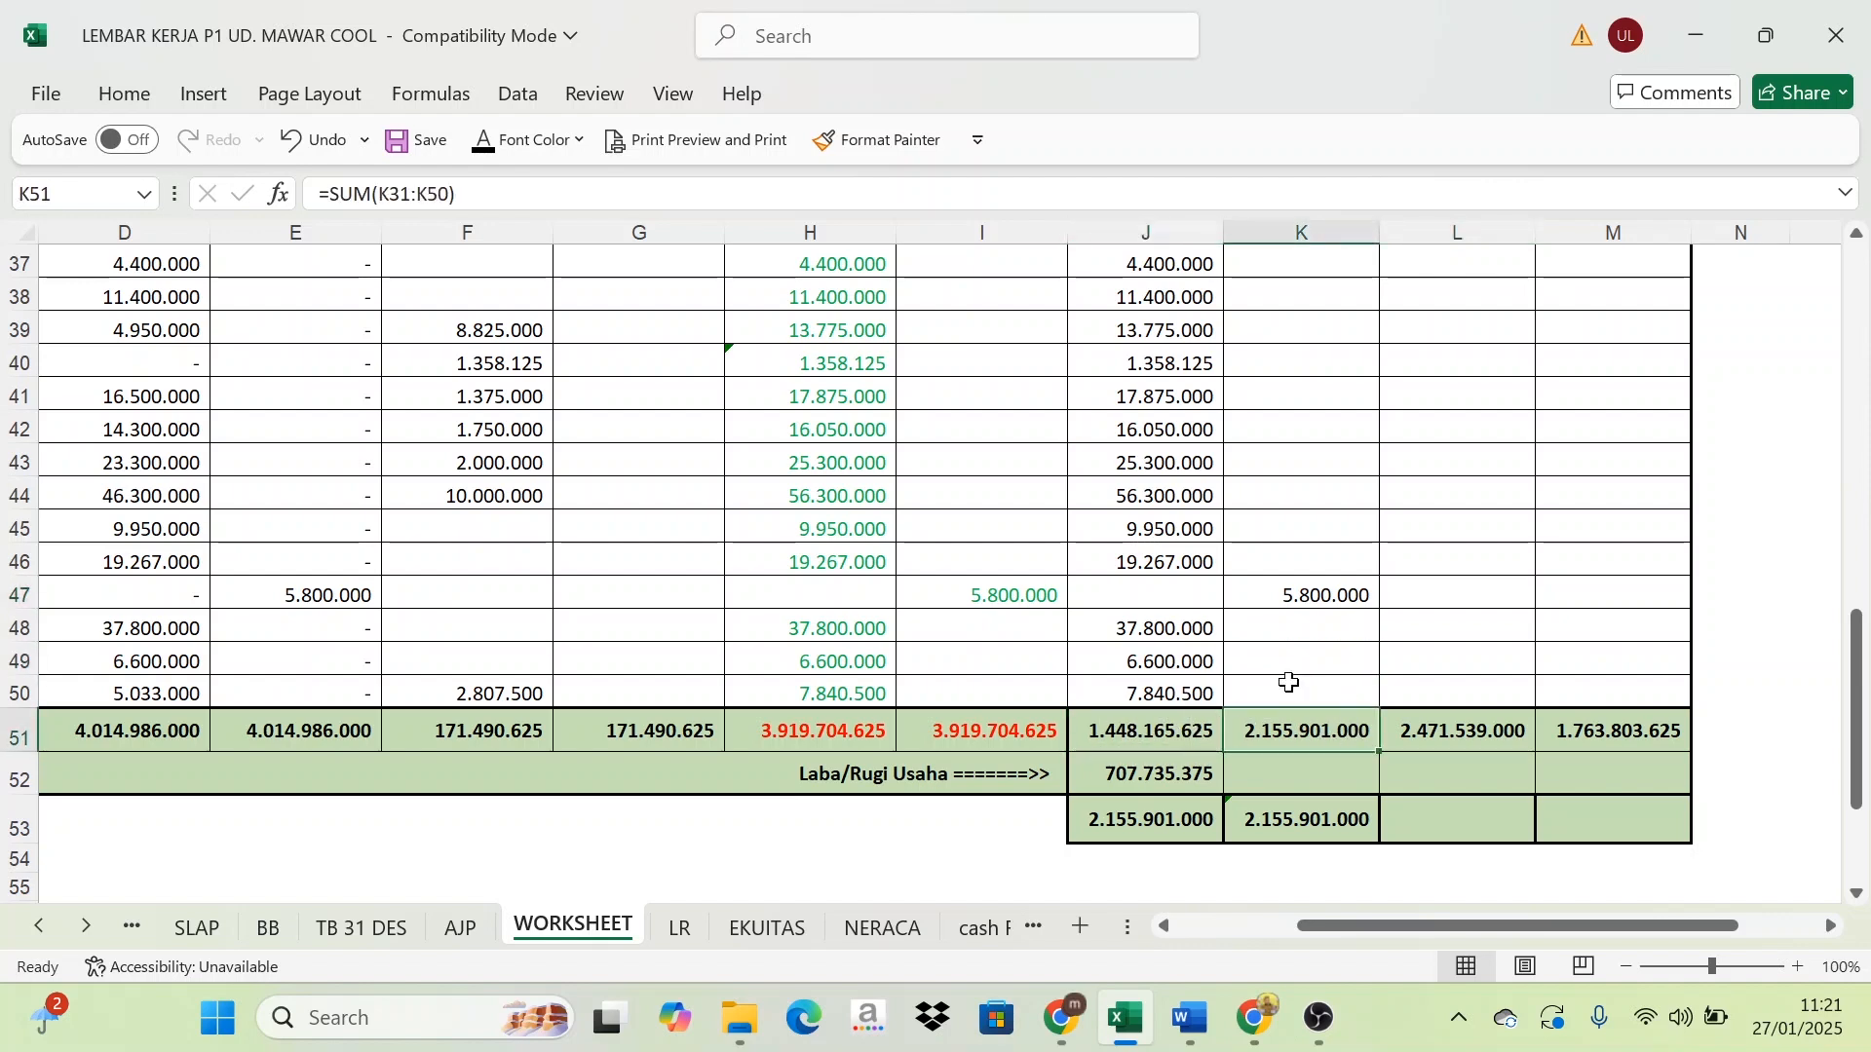
click(1471, 729)
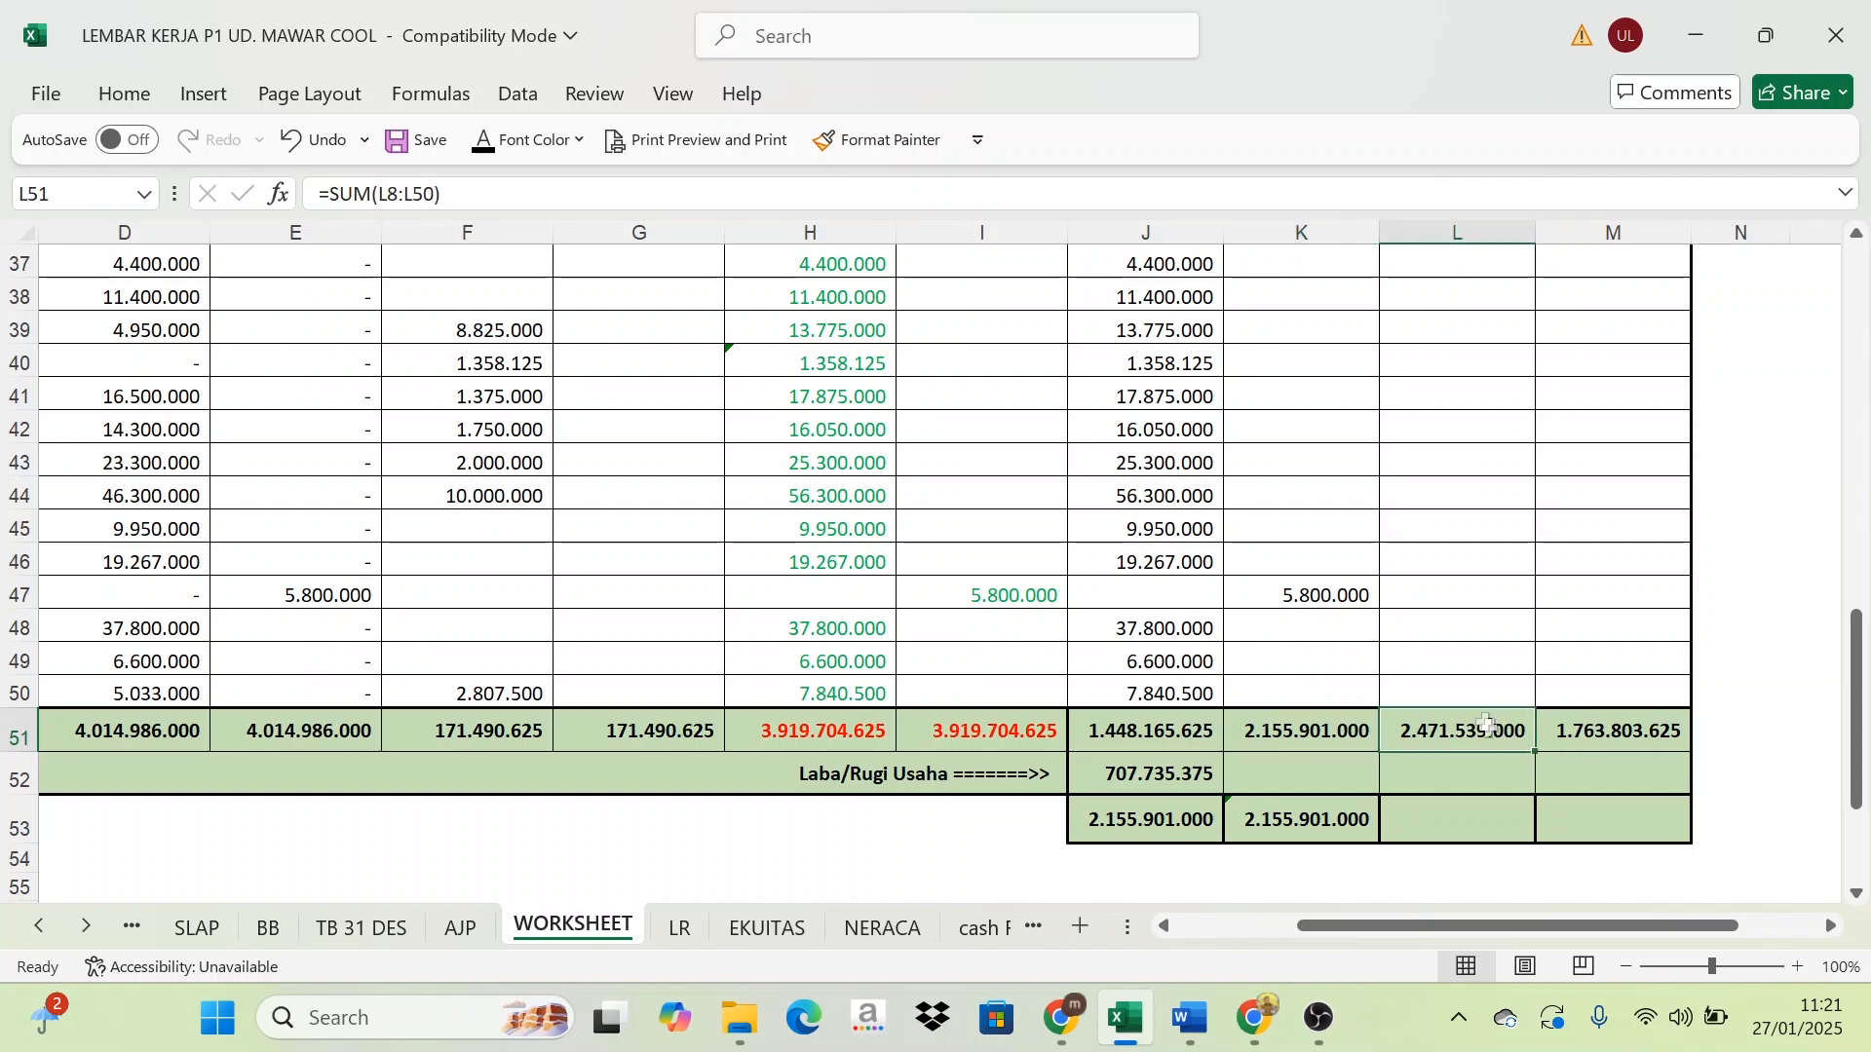
click(1653, 731)
click(1485, 736)
click(1581, 729)
scroll(1452, 702, up, 7)
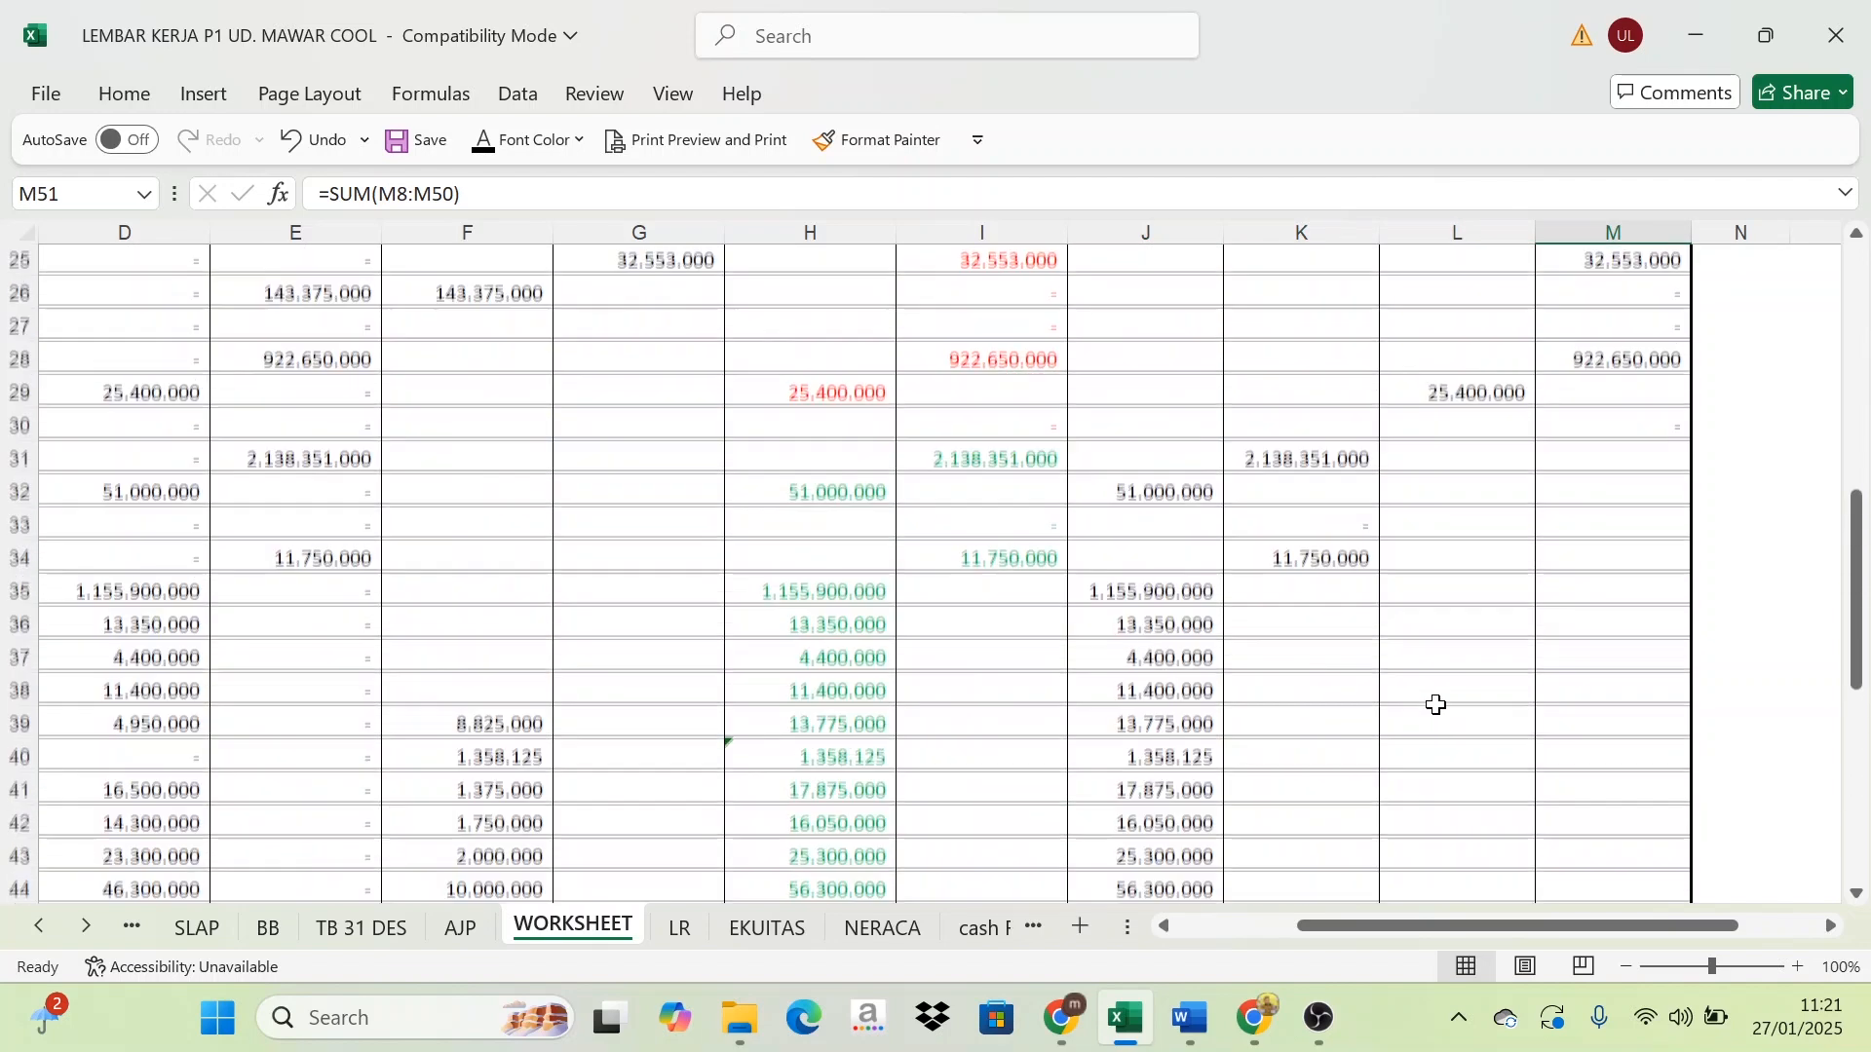
Review the Neraca debit amounts in column L and credit amounts in column M from row 8 down to the totals
scroll(1472, 663, up, 3)
scroll(1491, 419, up, 2)
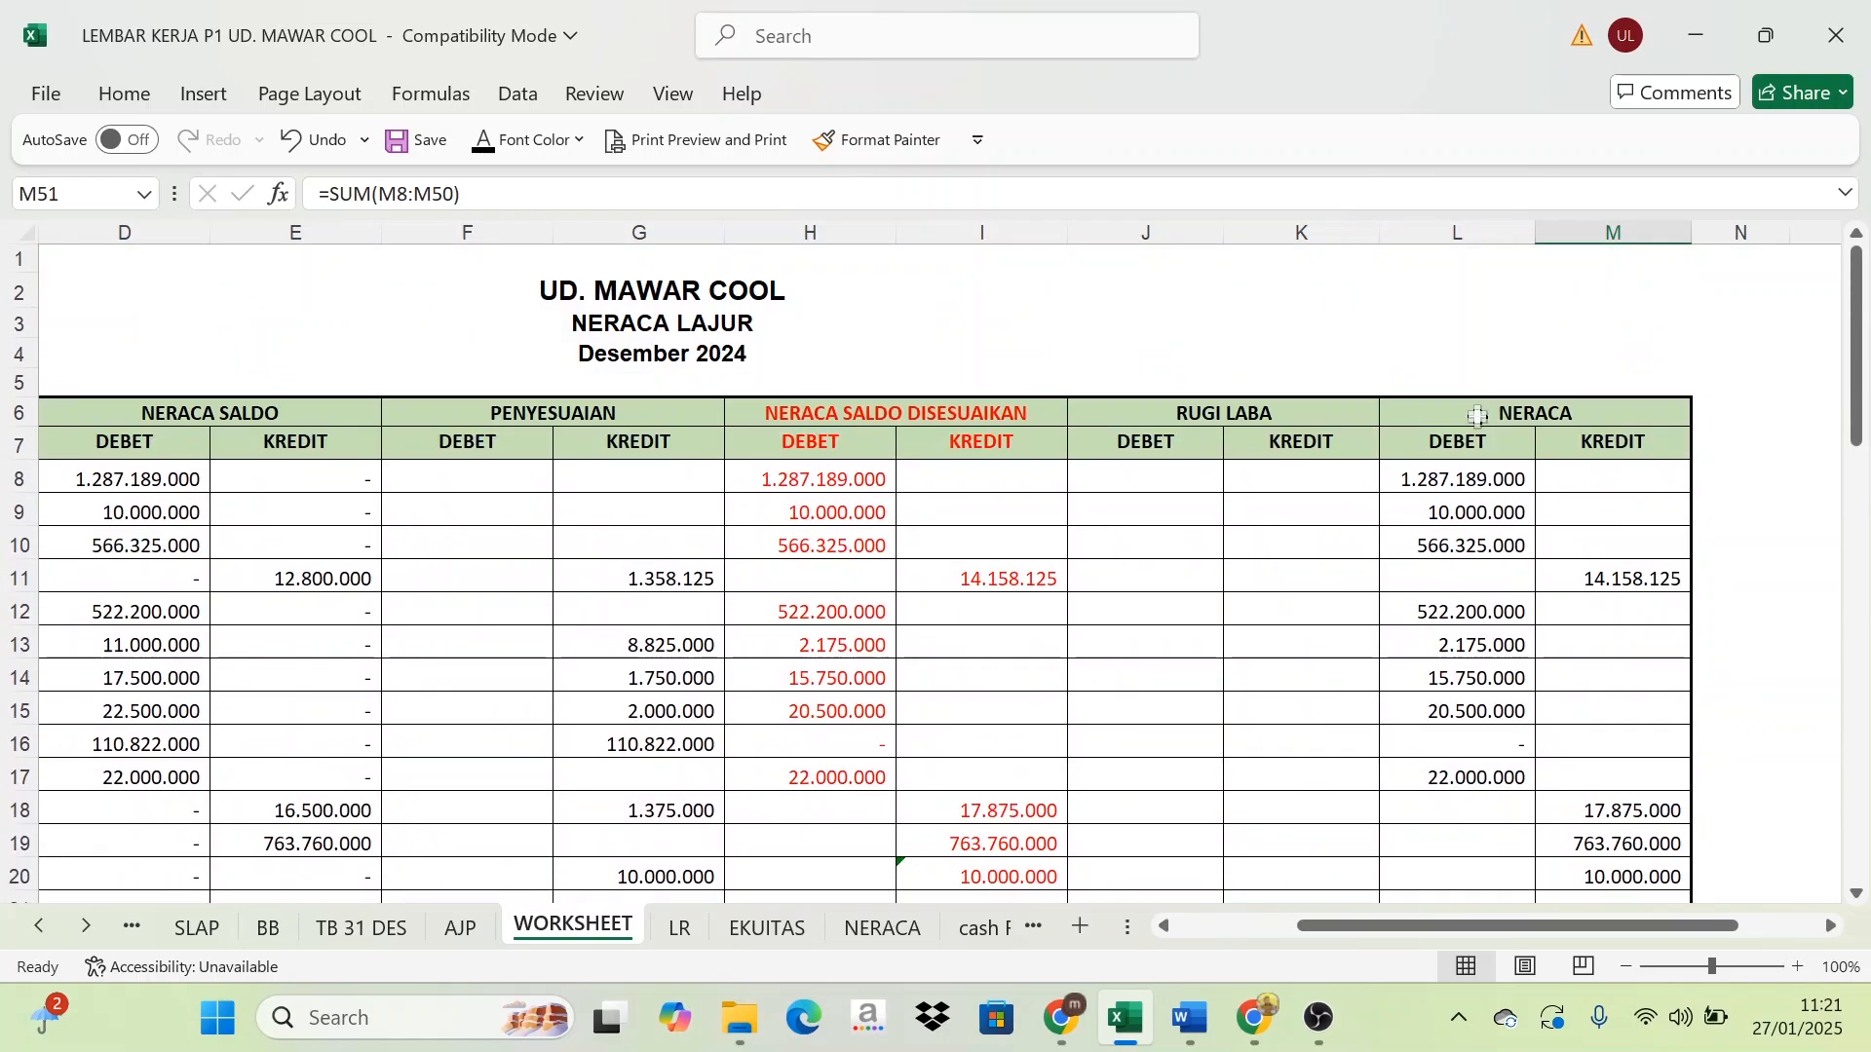
drag(1438, 484, 1462, 868)
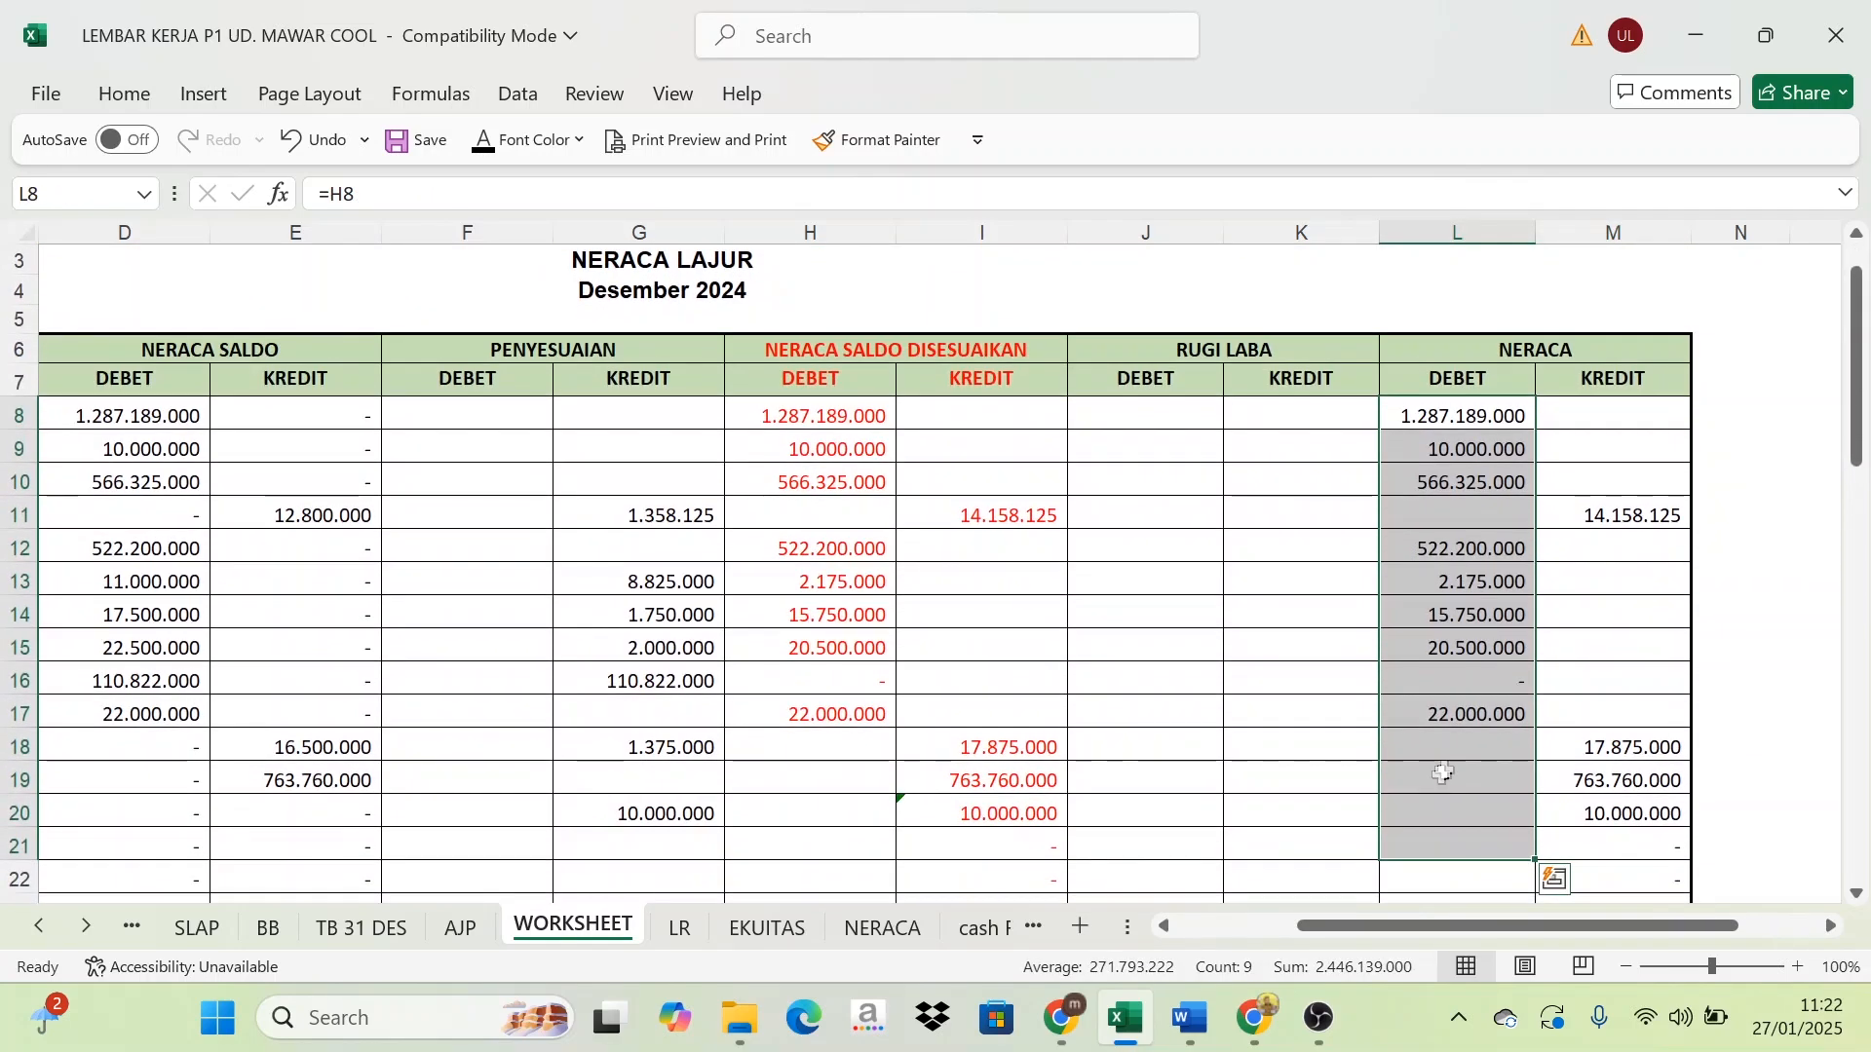
scroll(1448, 765, down, 4)
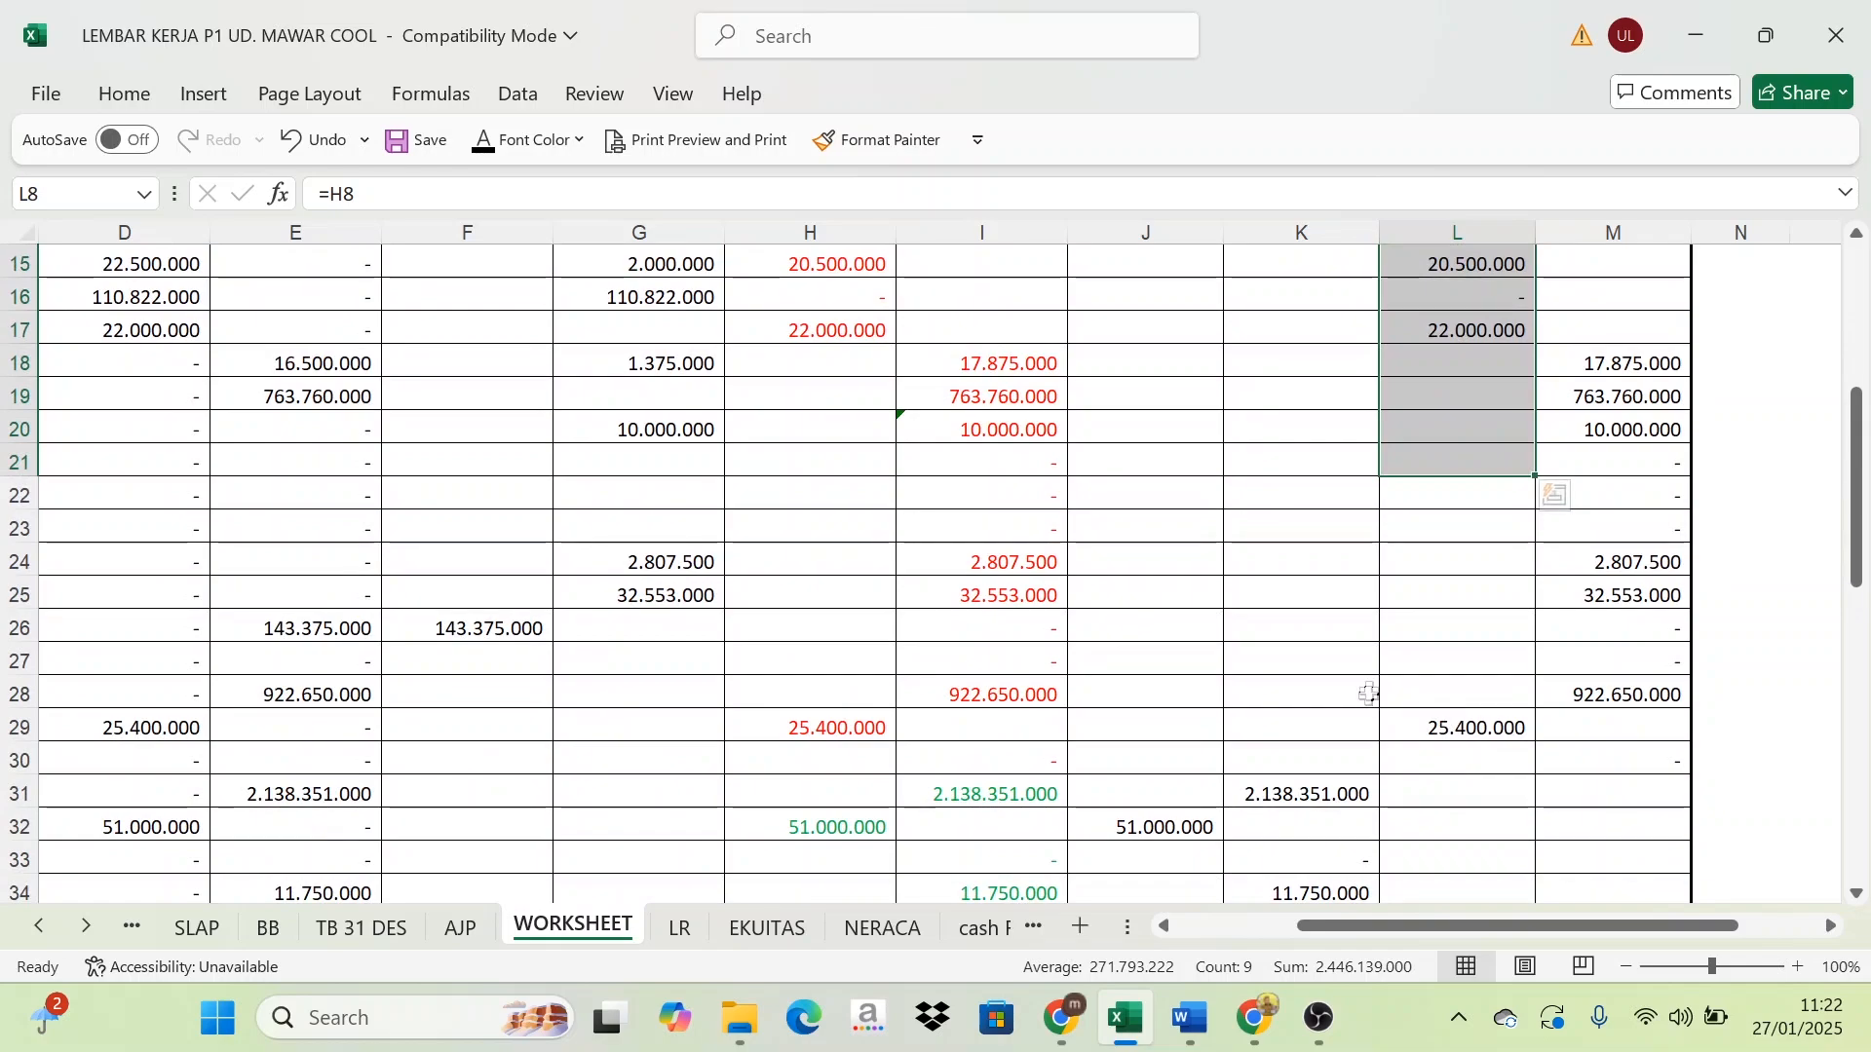
scroll(1454, 657, up, 3)
scroll(1453, 656, up, 1)
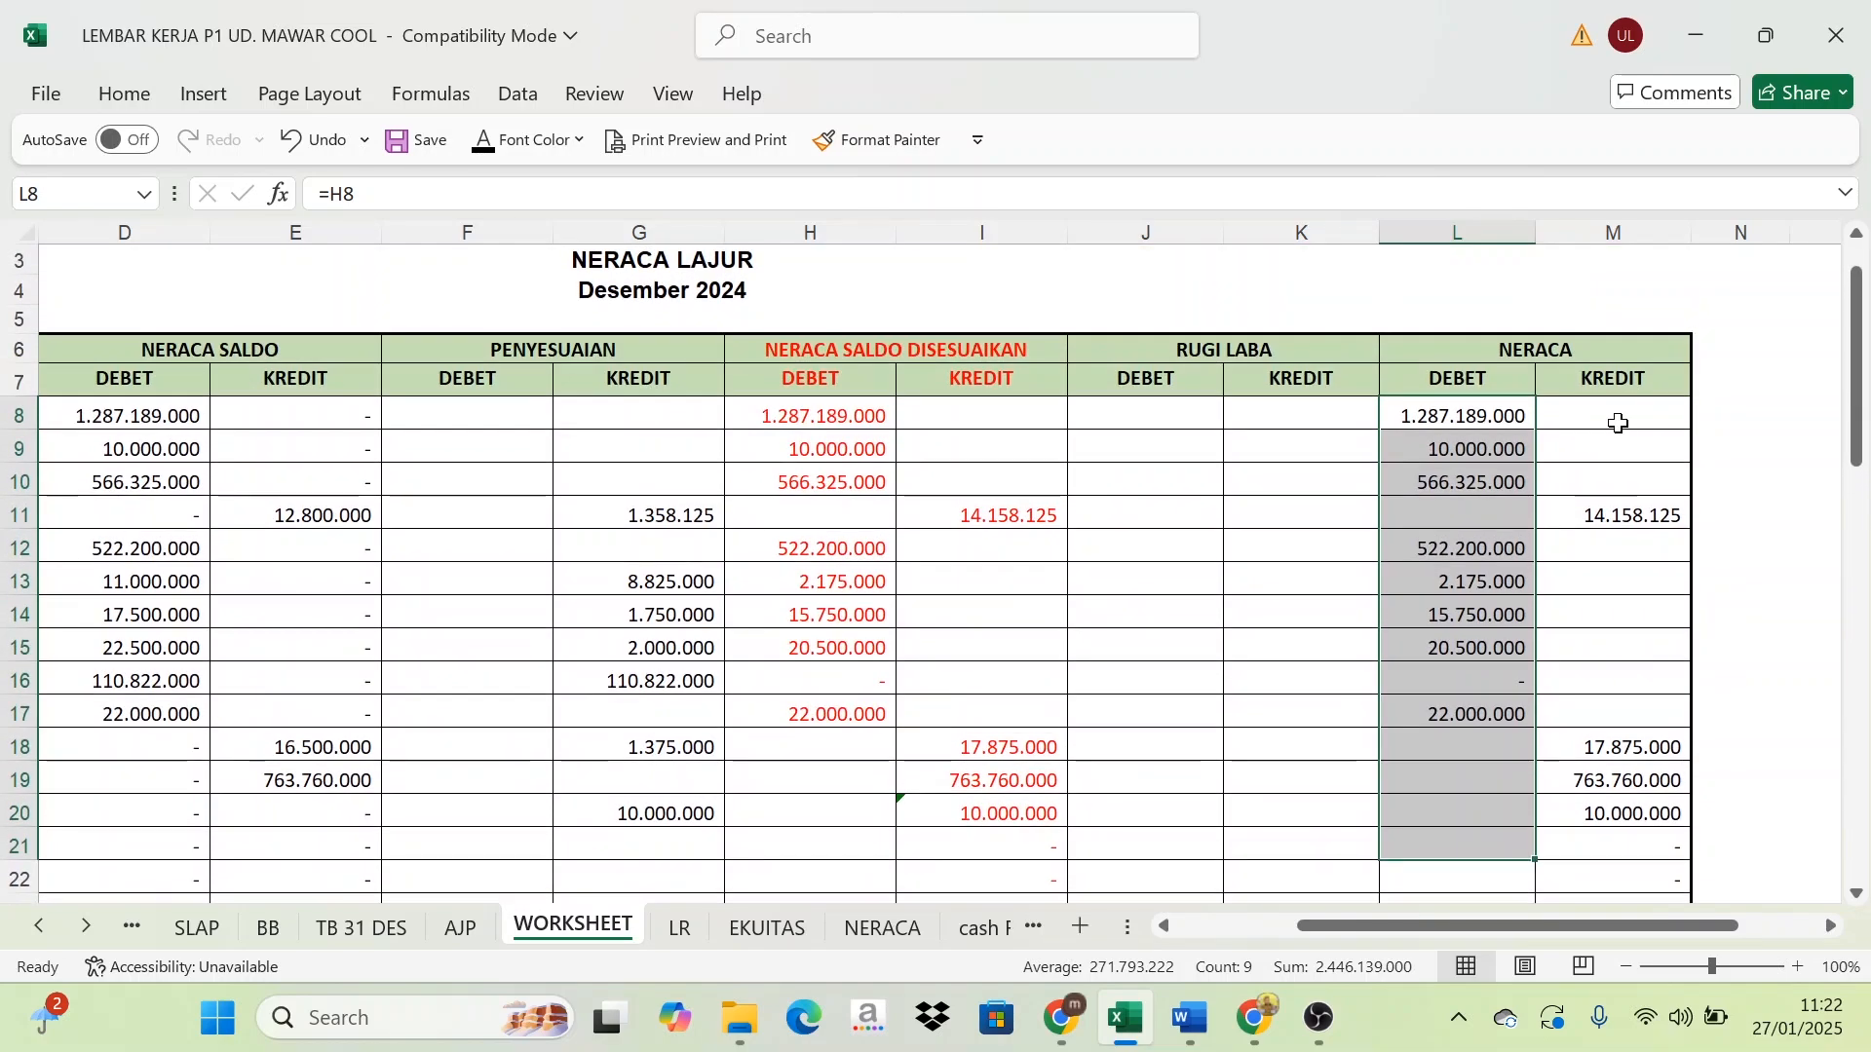
drag(1612, 422, 1637, 882)
scroll(1641, 865, down, 3)
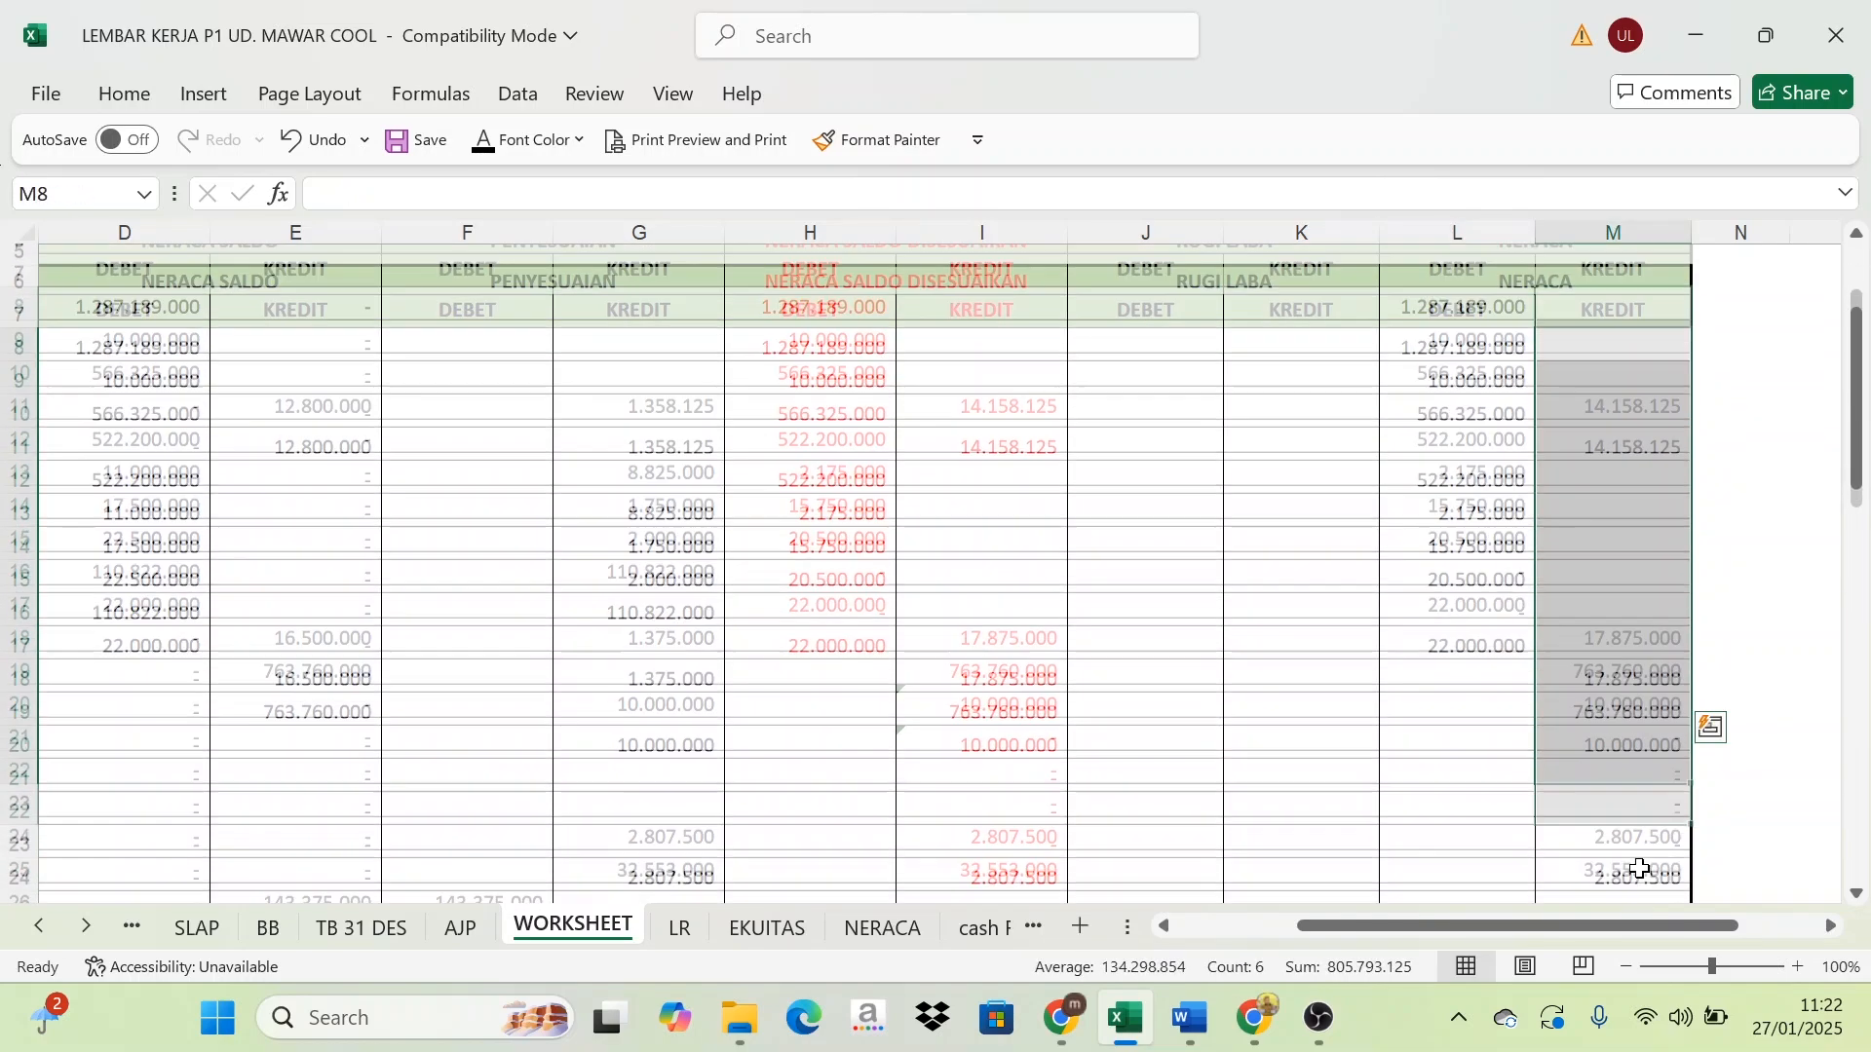
scroll(1610, 736, down, 7)
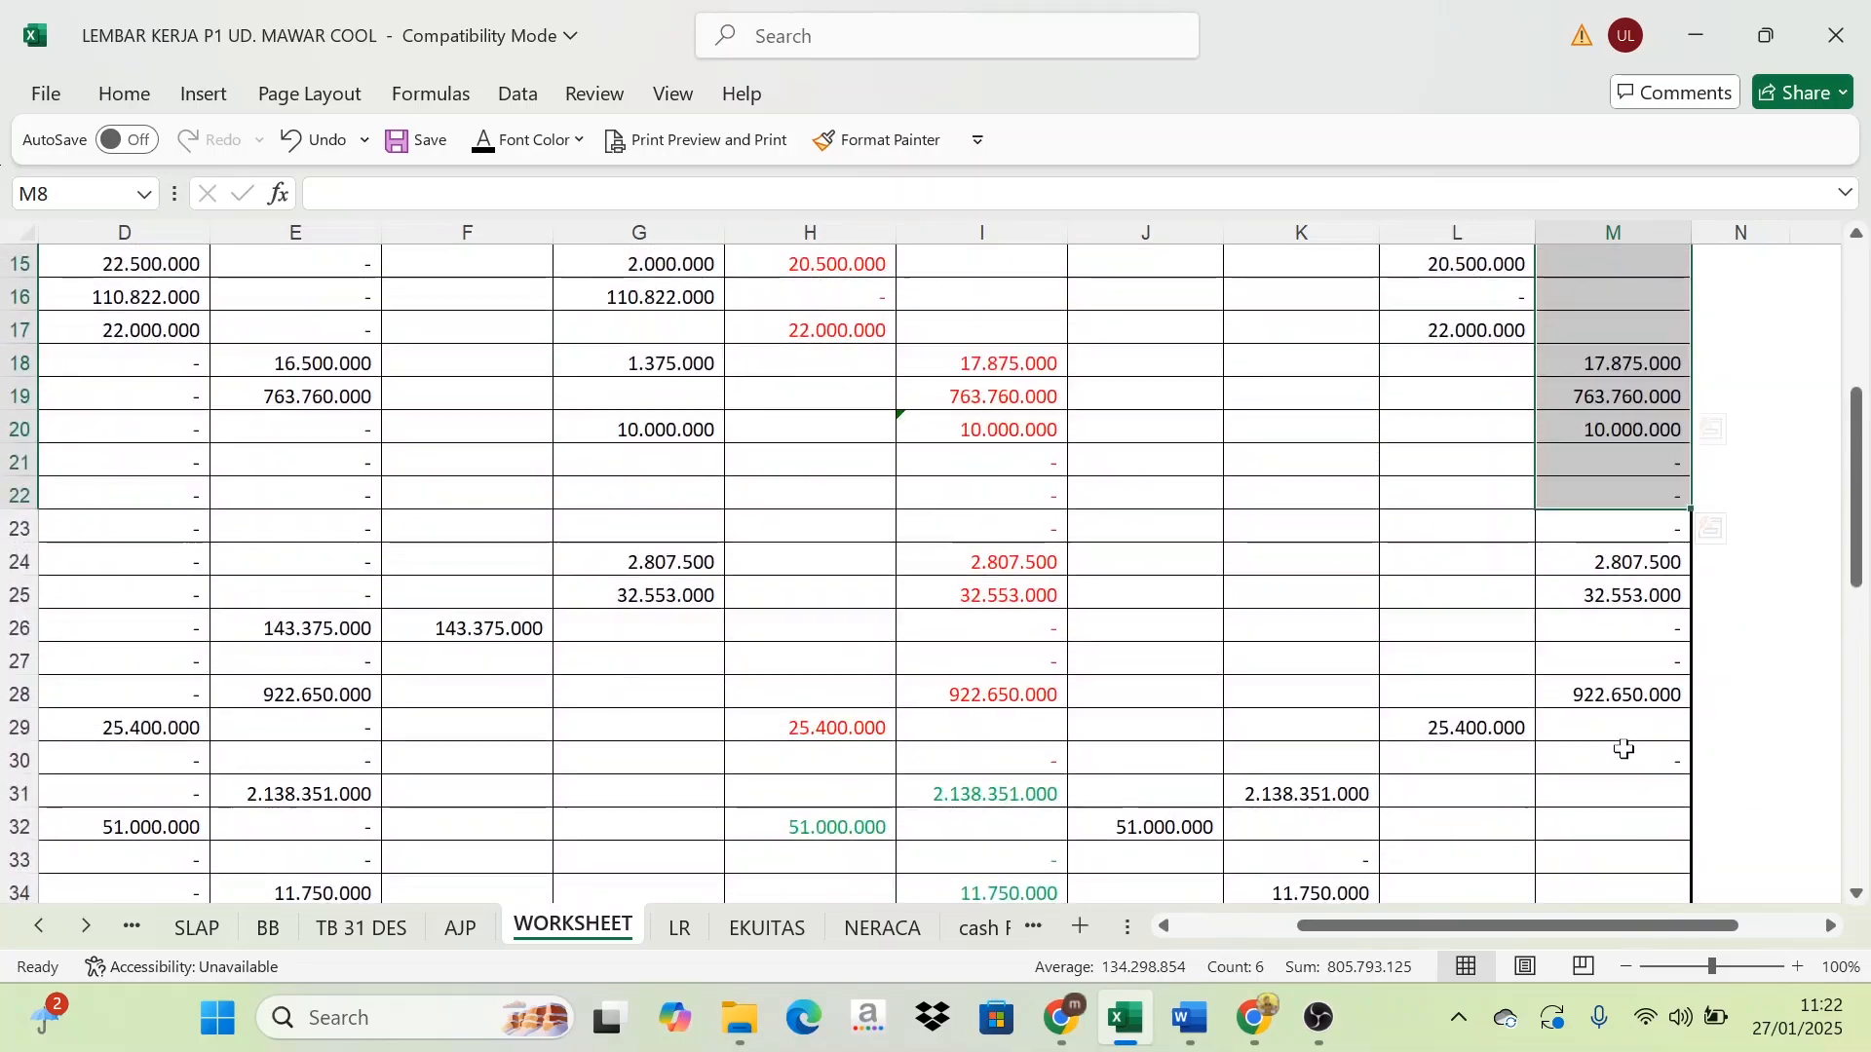
scroll(1556, 874, down, 2)
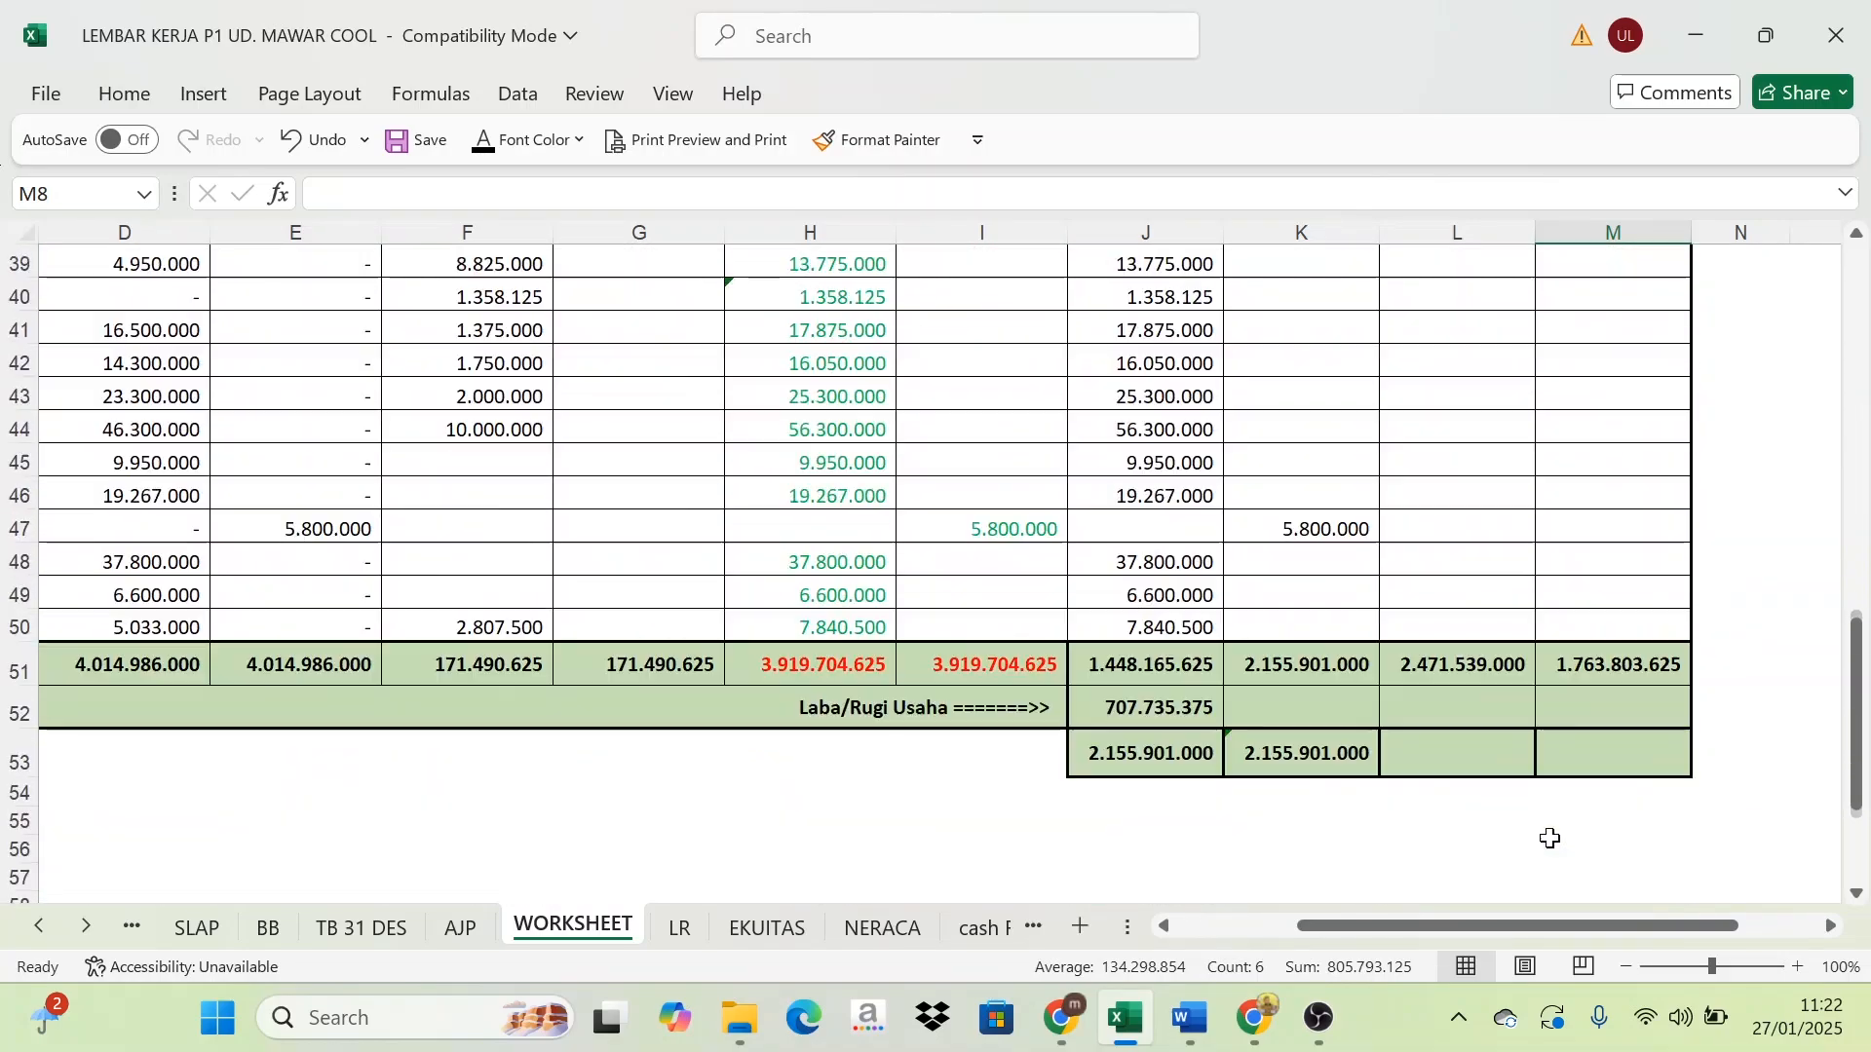
Compare the Neraca totals in L51:M51 with the Rugi Laba profit in J52 and check the difference formula in M52
click(1465, 671)
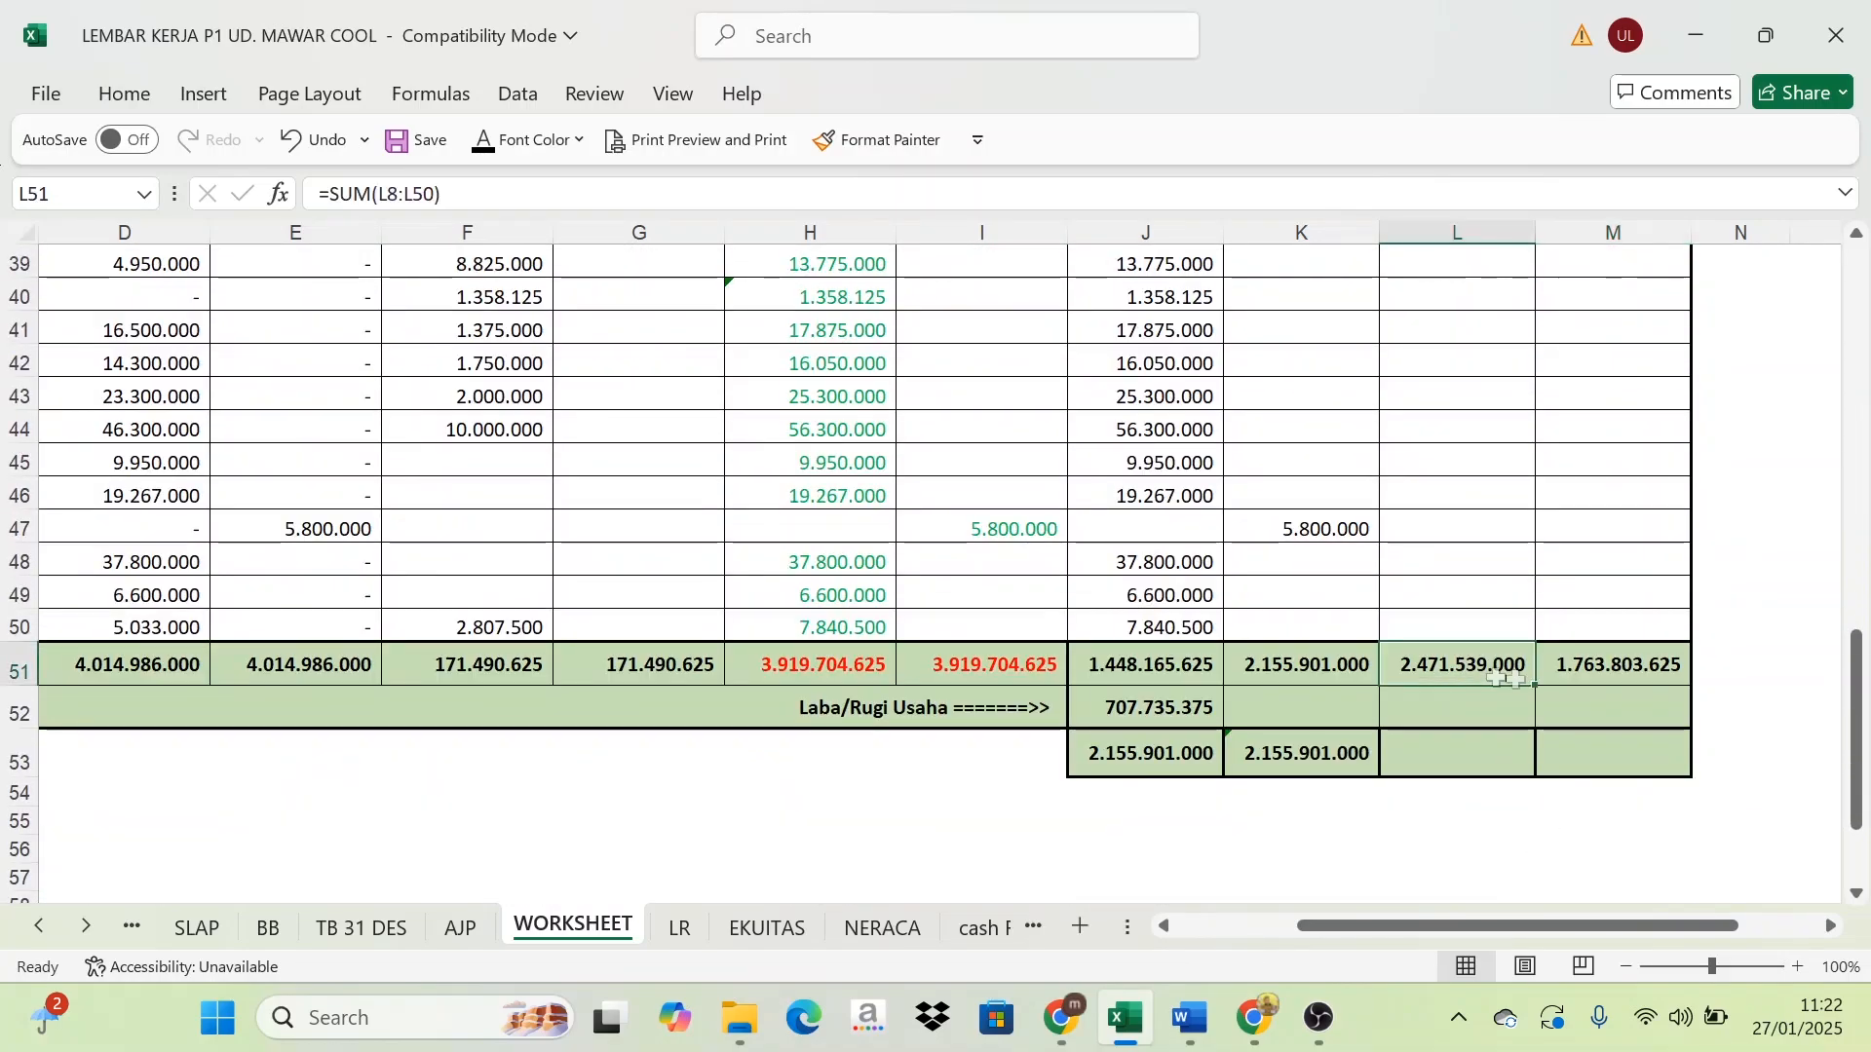
click(1637, 673)
click(1603, 707)
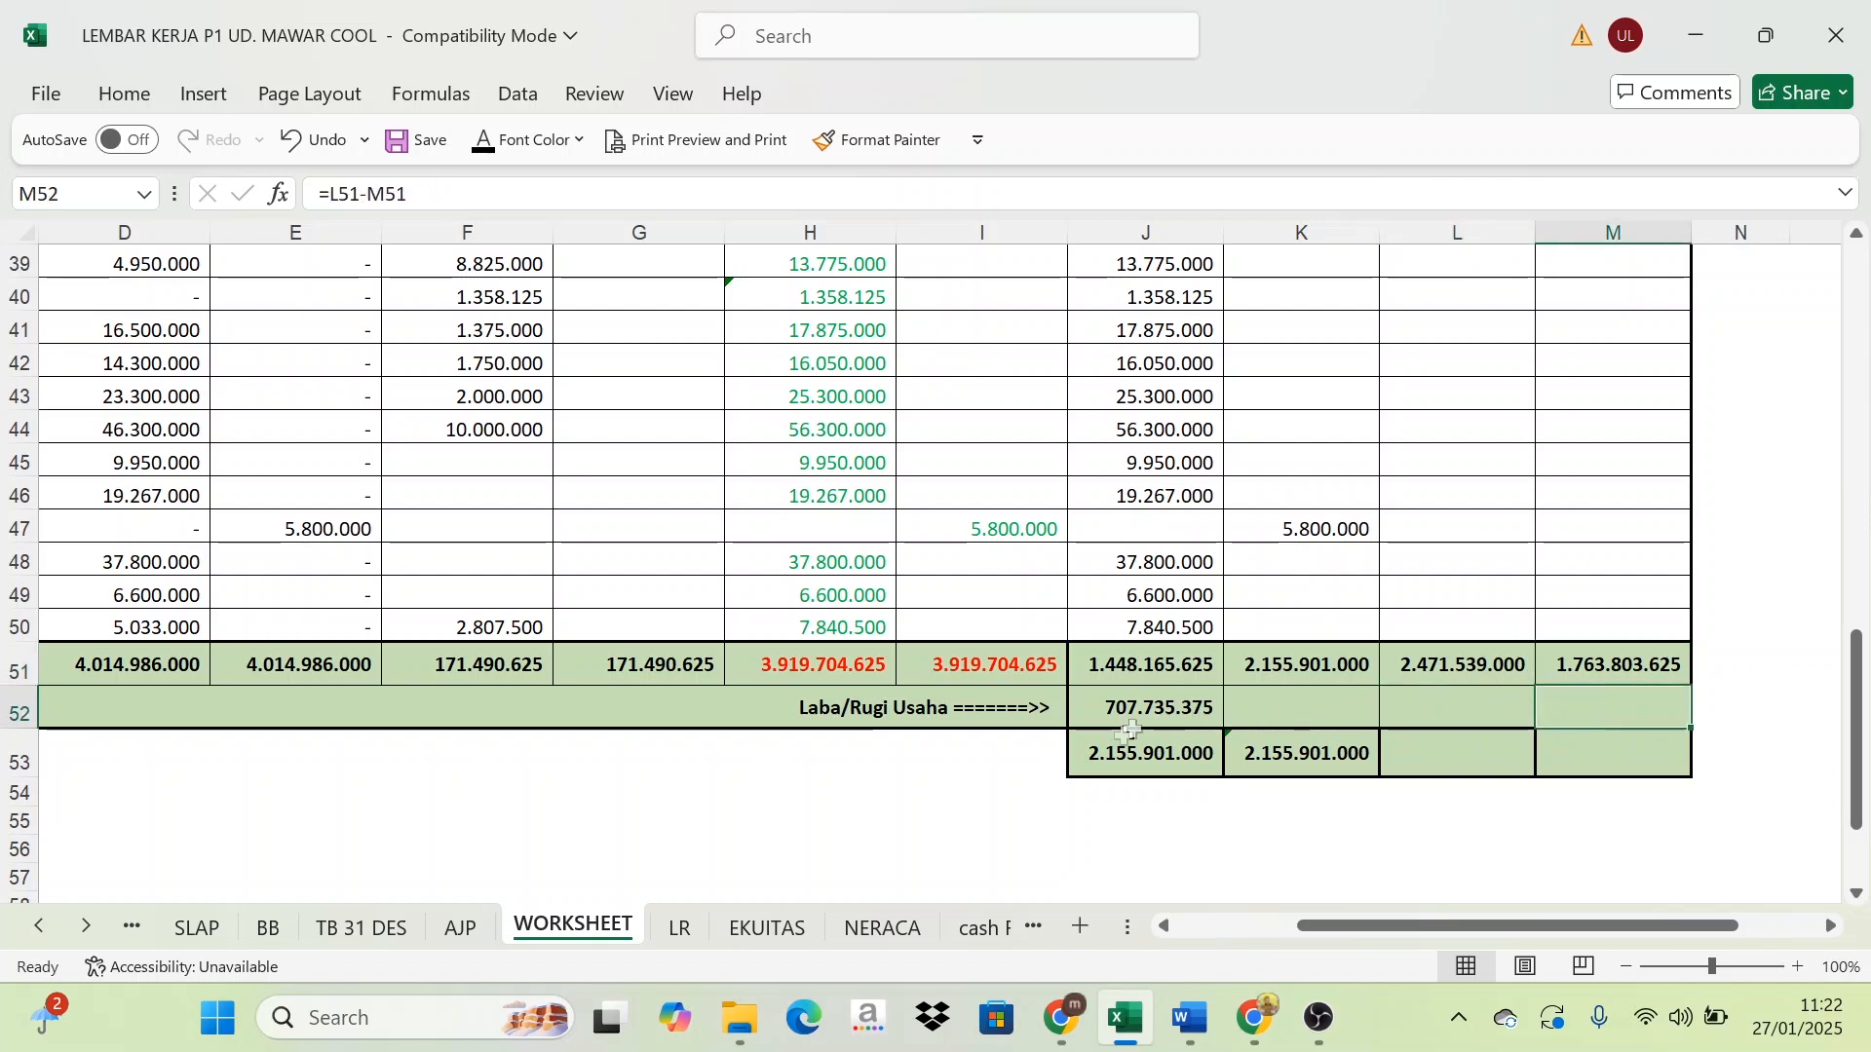
click(1163, 709)
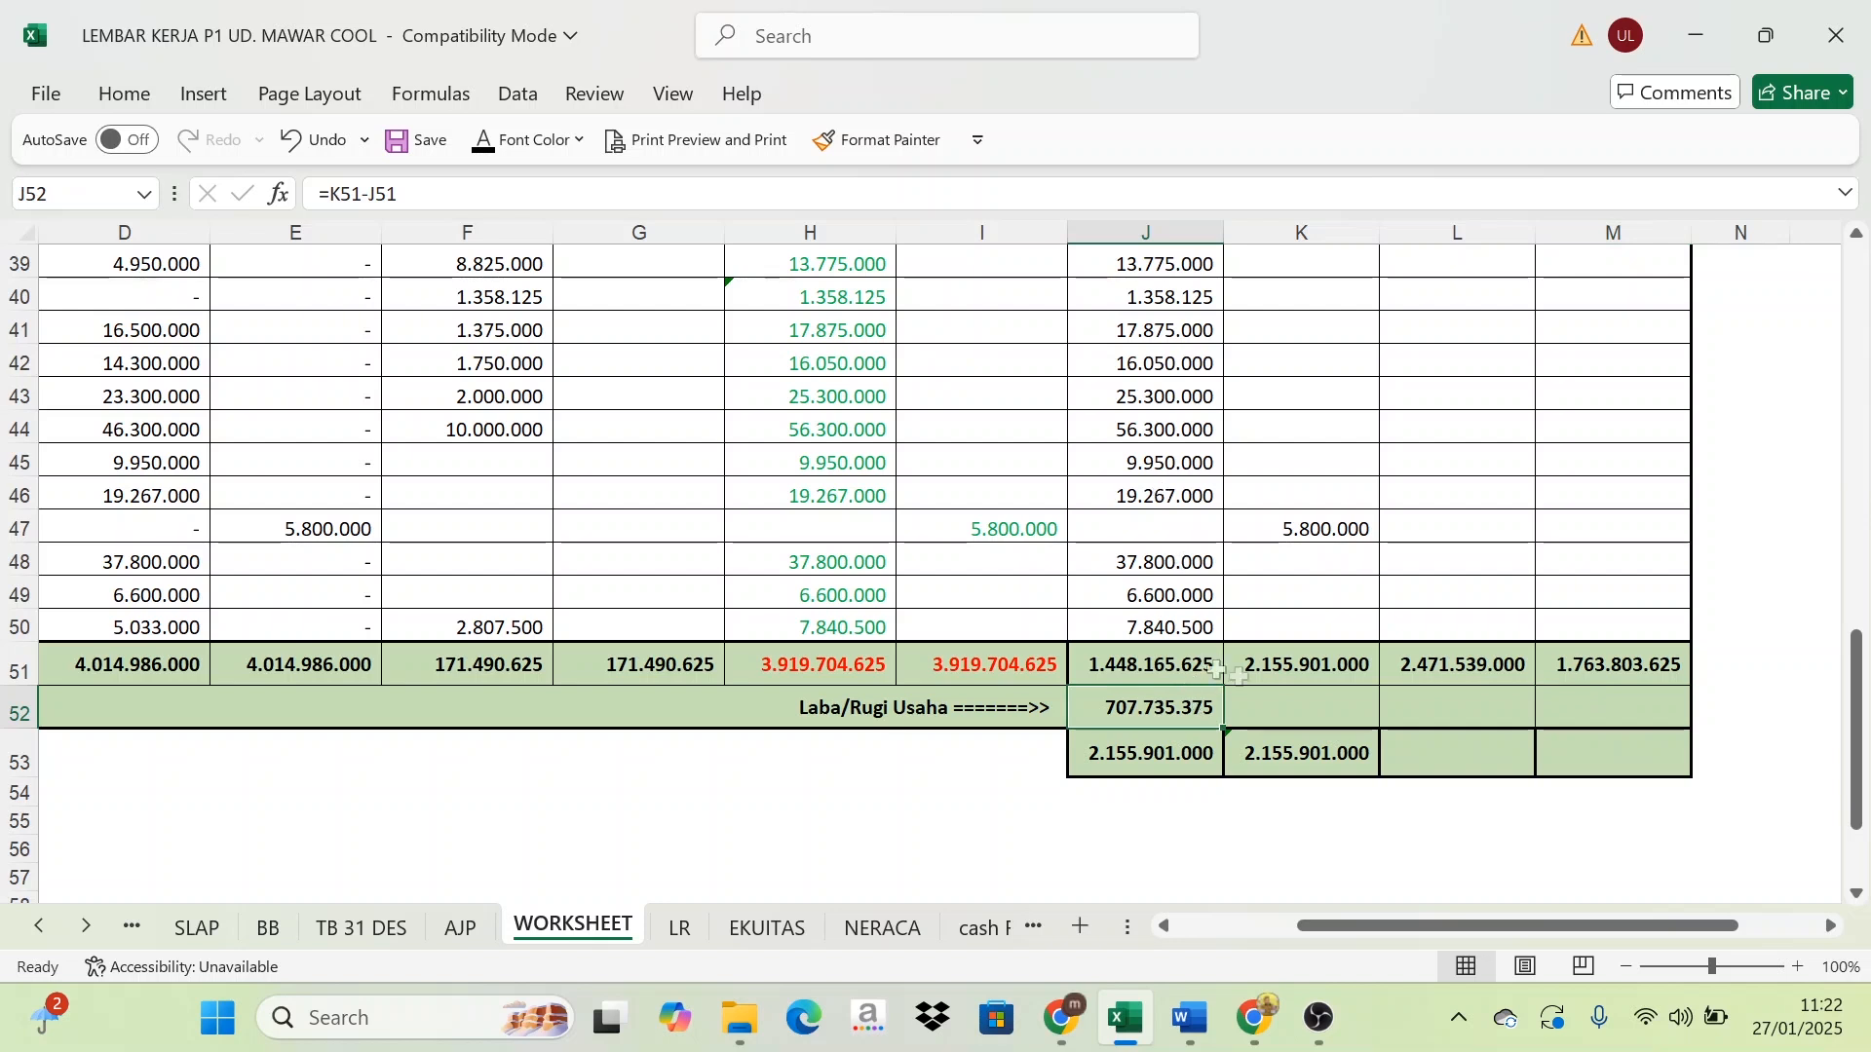
click(1507, 666)
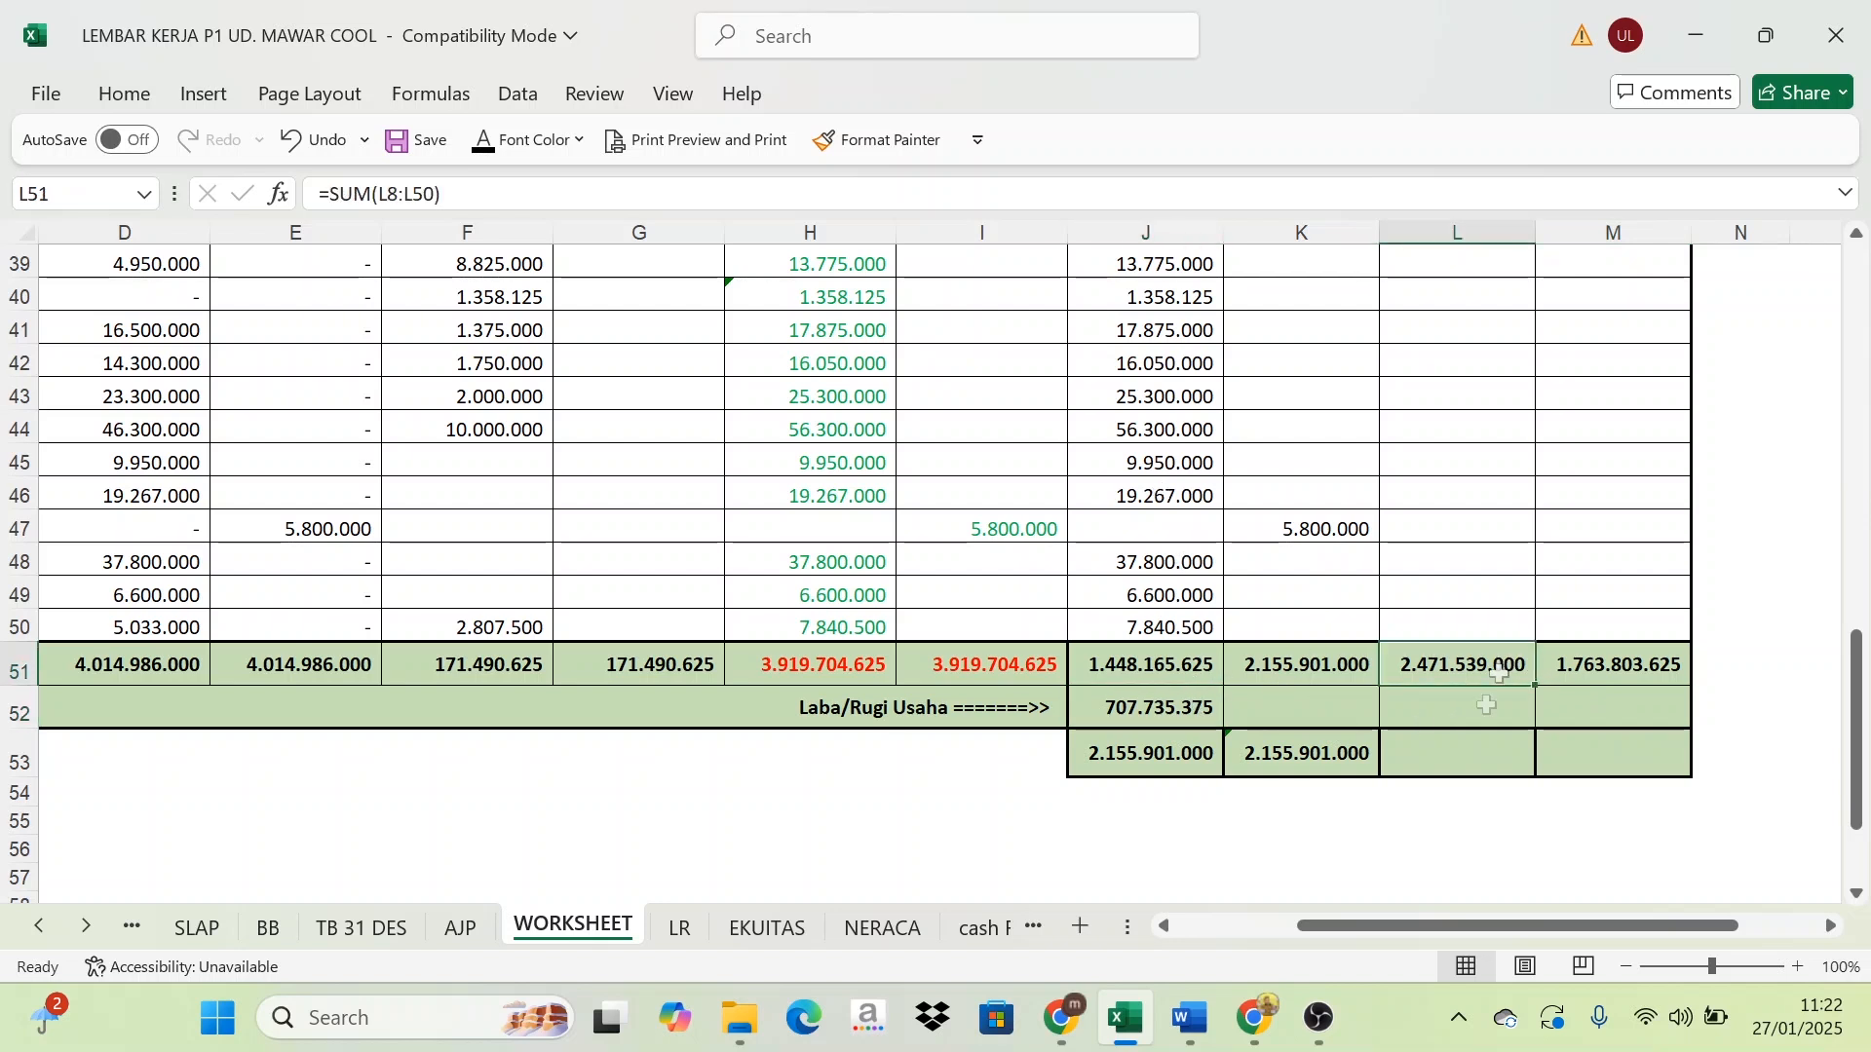
click(1522, 709)
click(1589, 703)
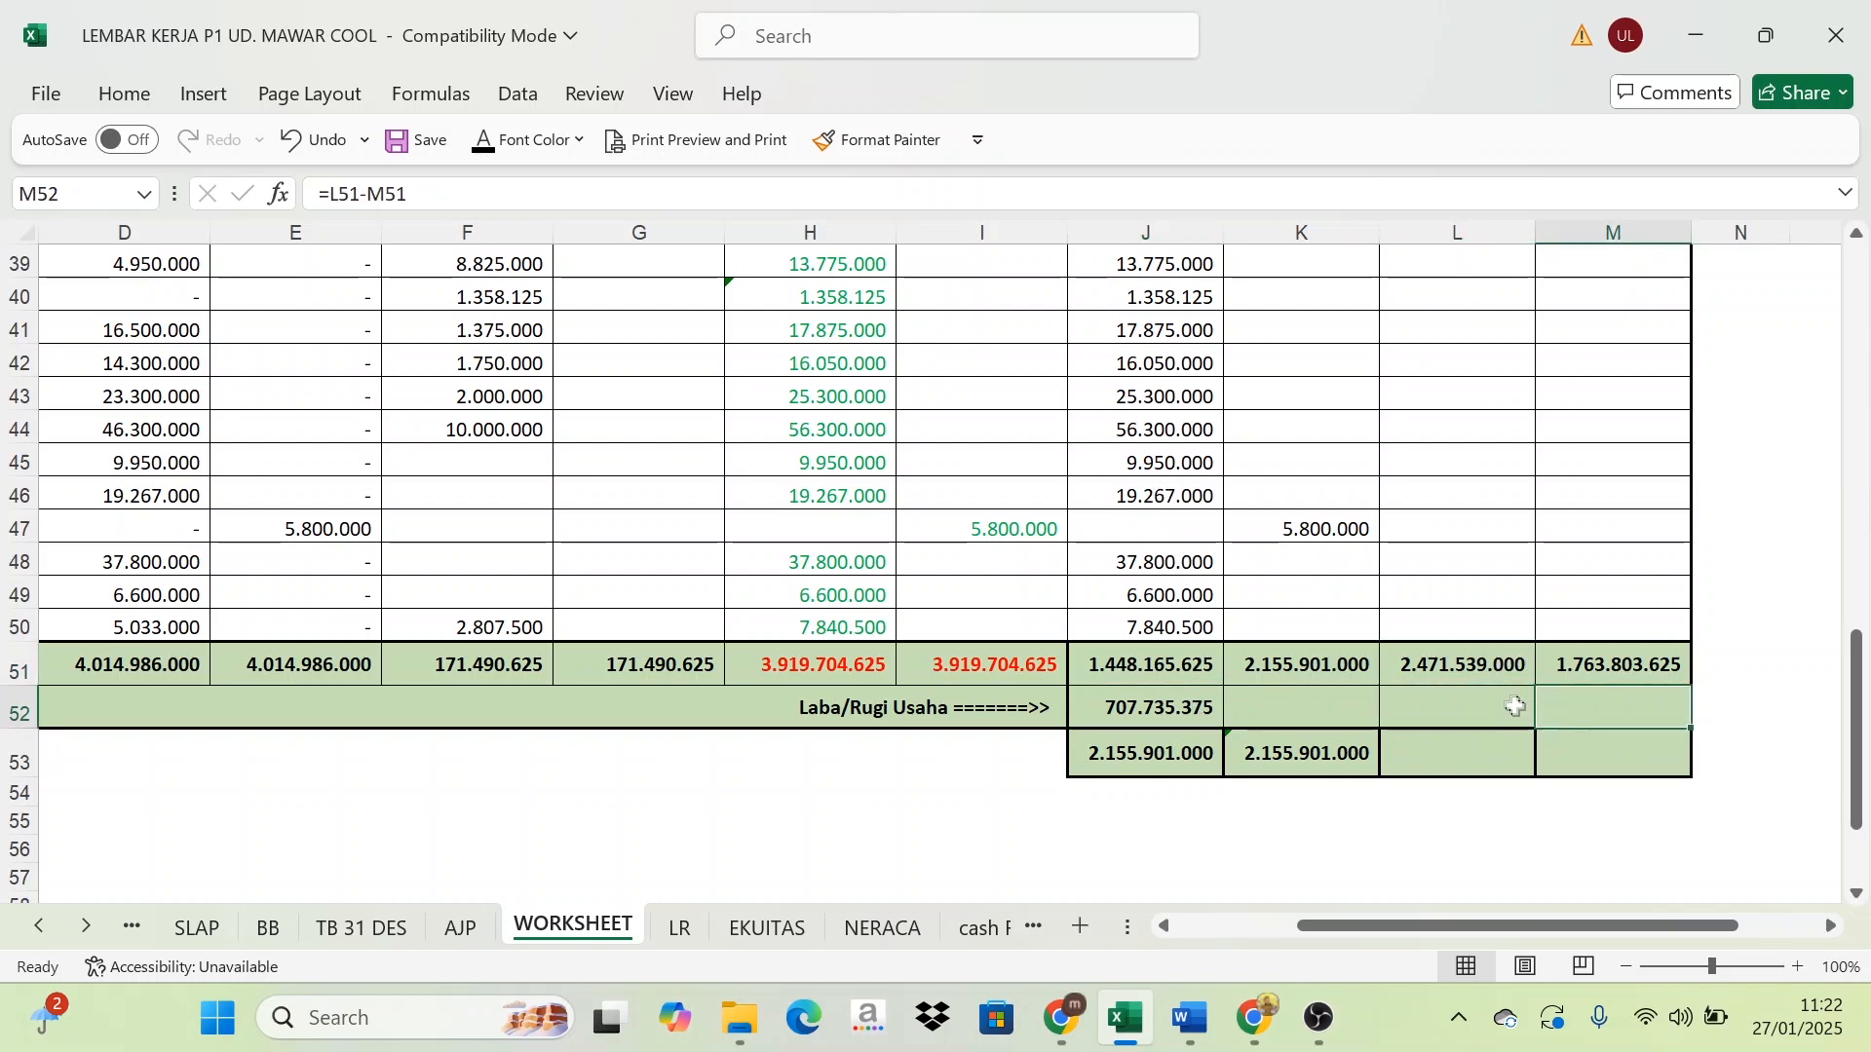
Apply the black font color to the Neraca profit amount in the Laba/Rugi Usaha row, cell M52
click(1622, 665)
click(1486, 673)
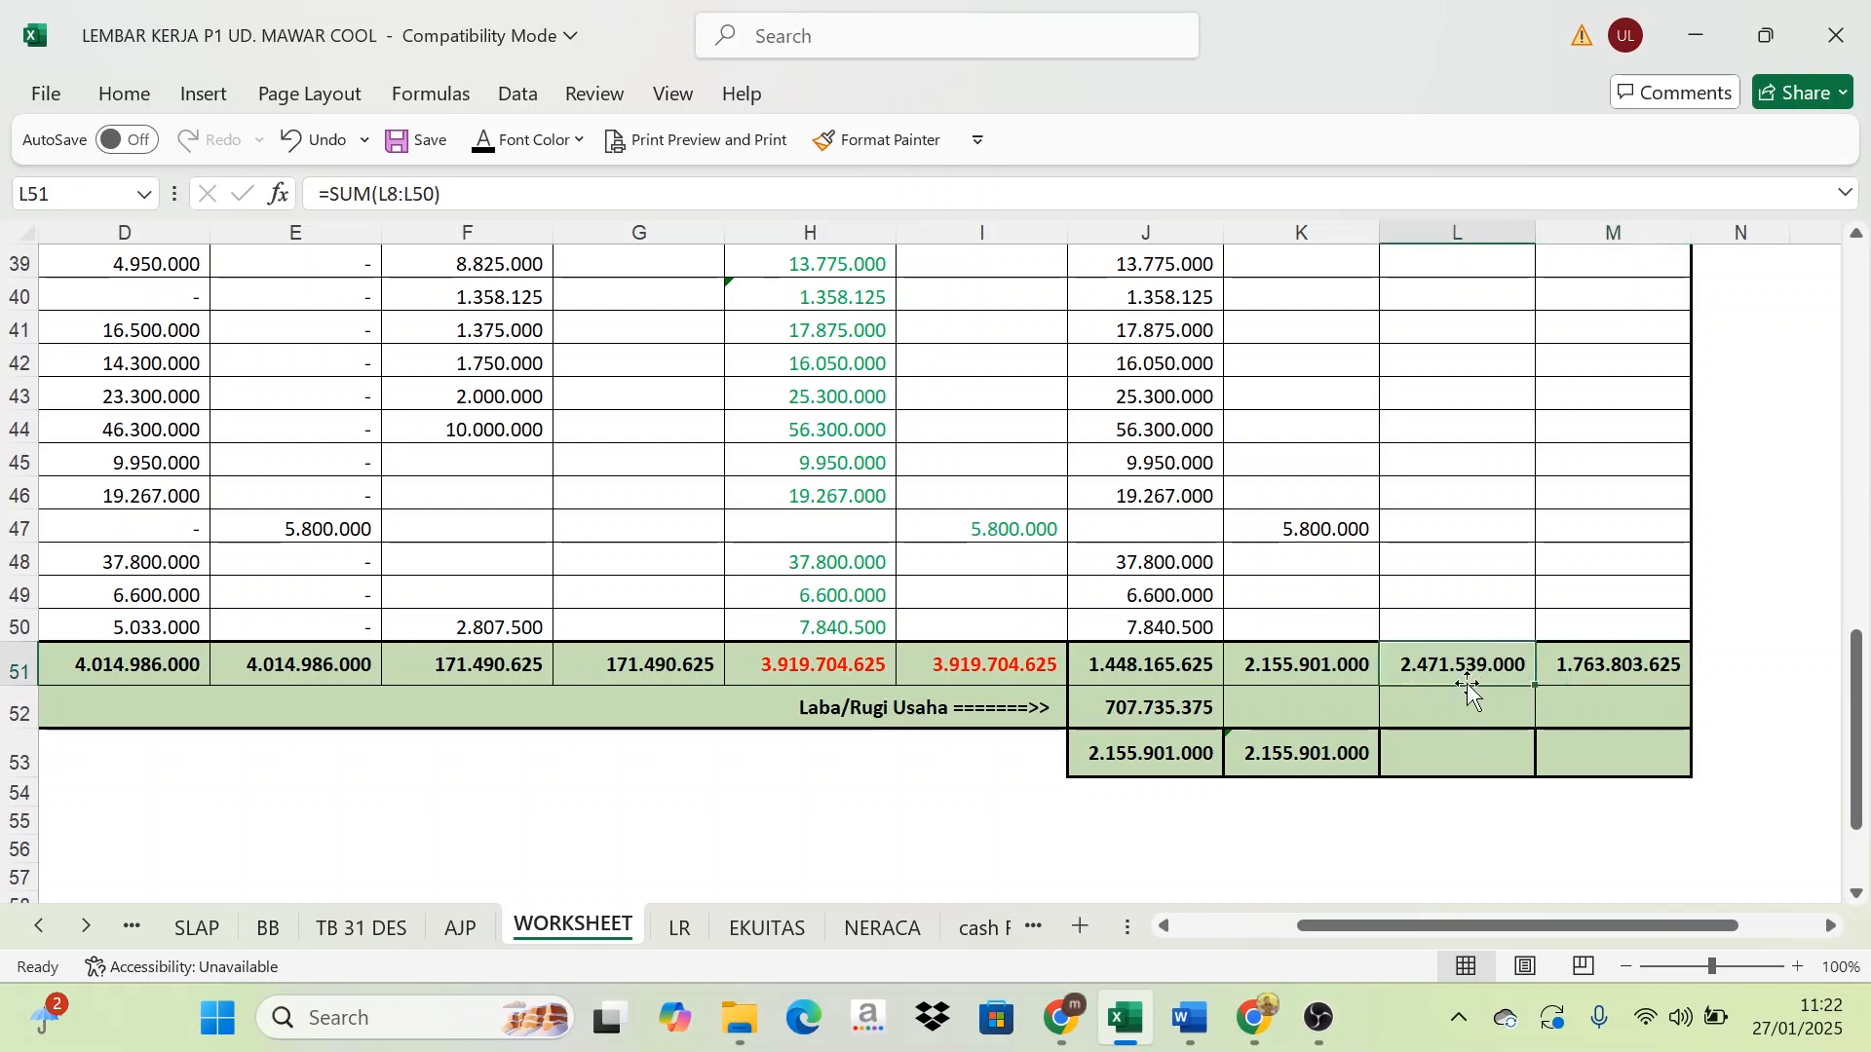
click(1619, 709)
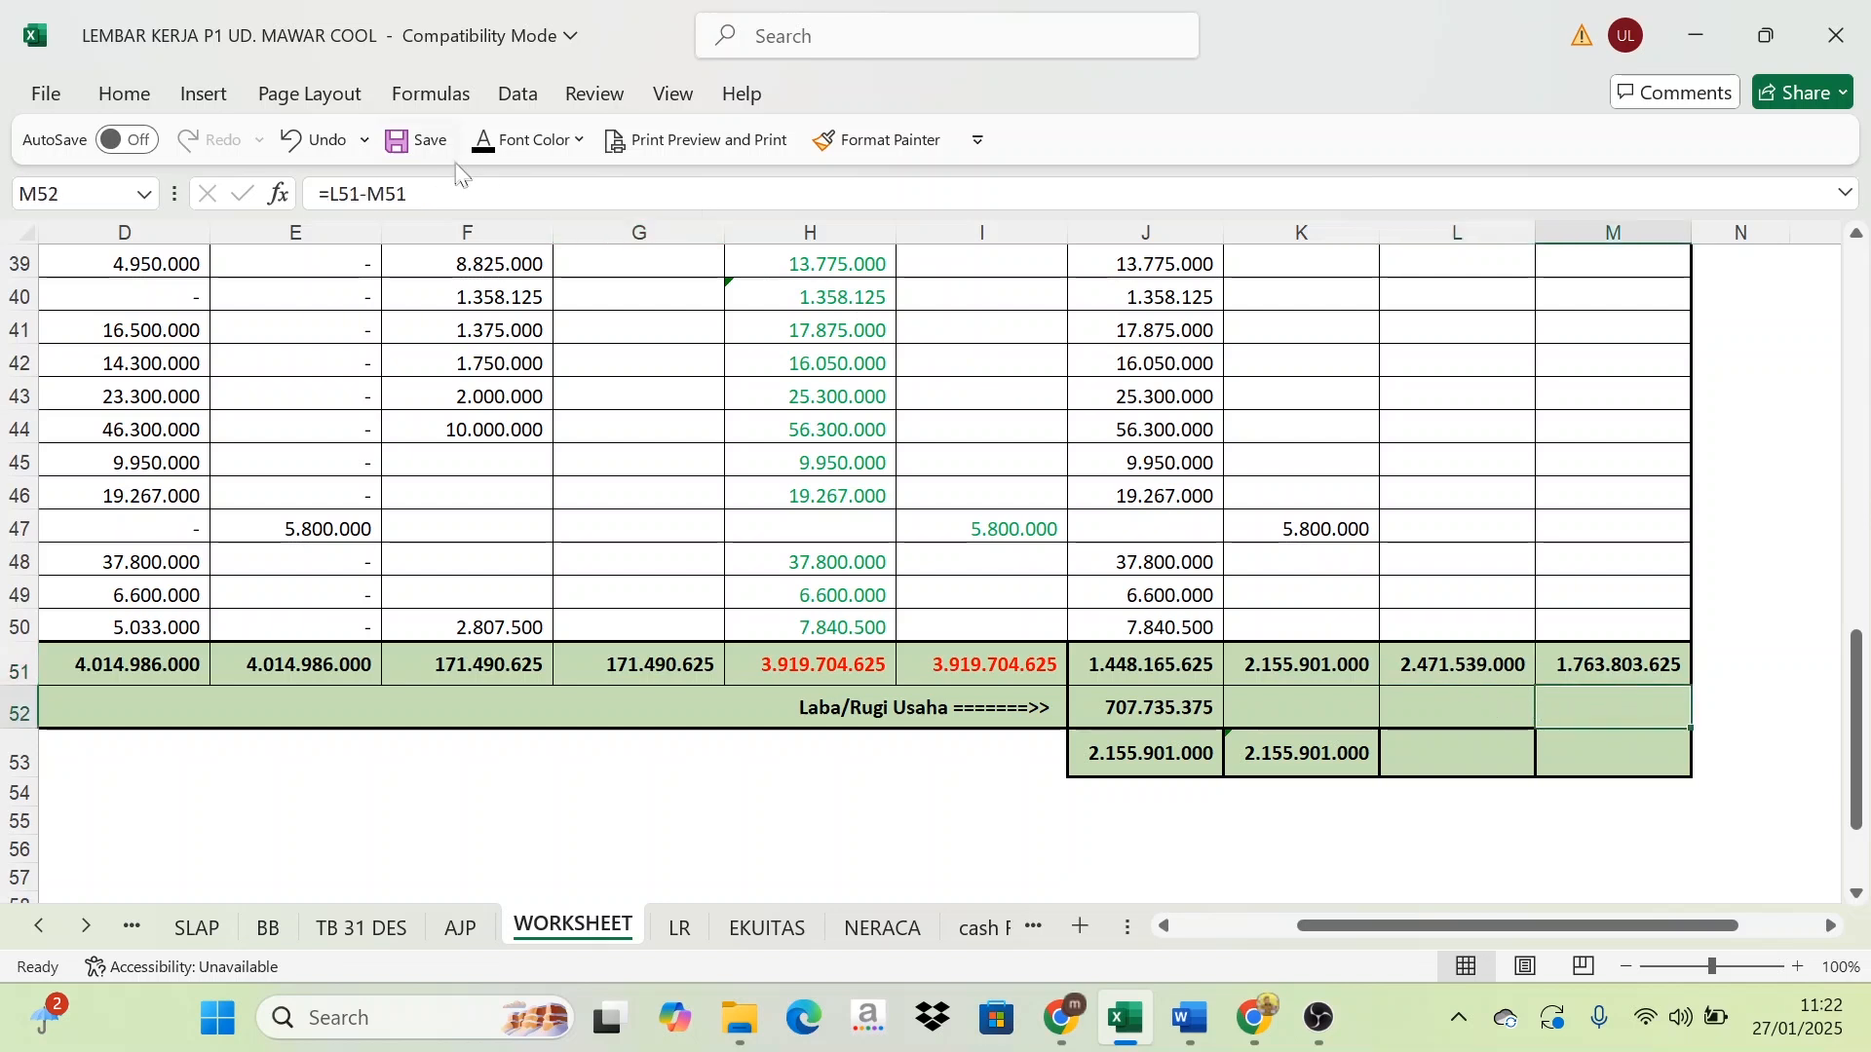
click(484, 141)
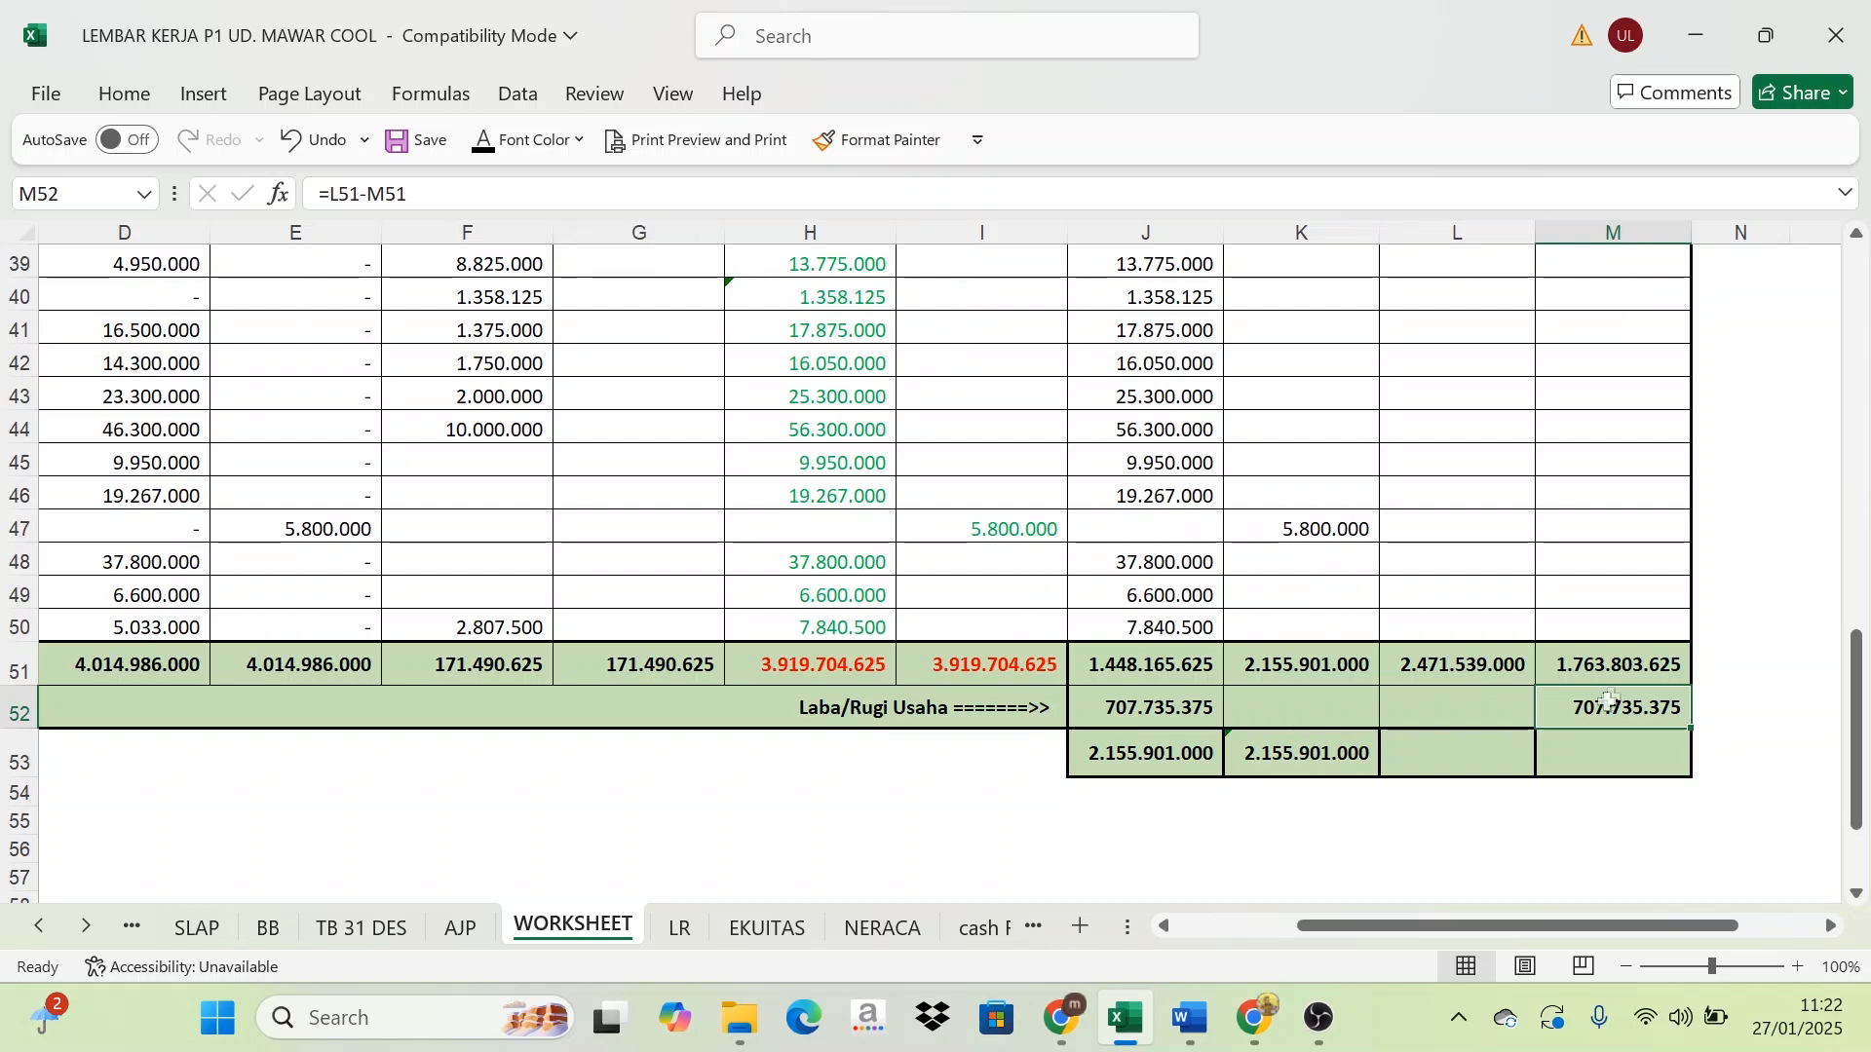
Compare the profit in the Rugi Laba debit column, J52, with the profit in the Neraca credit column, M52
click(1172, 708)
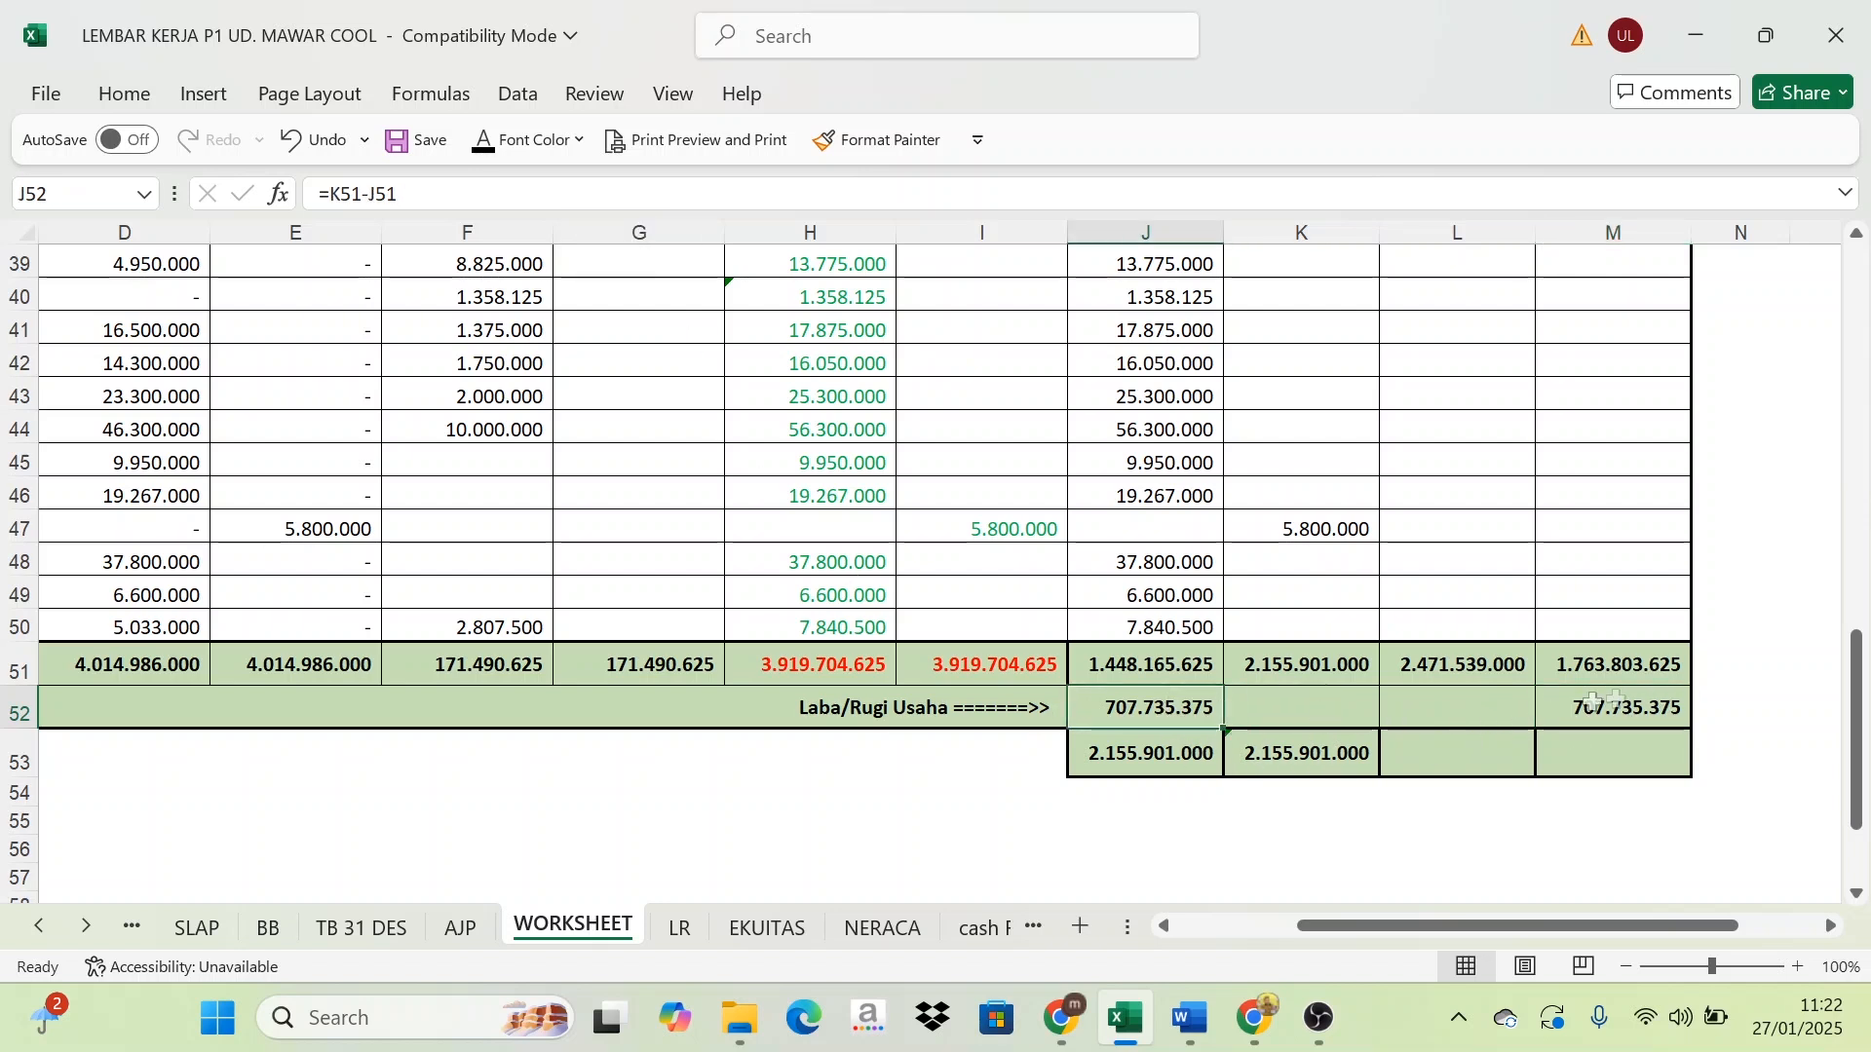
click(1642, 697)
click(1181, 707)
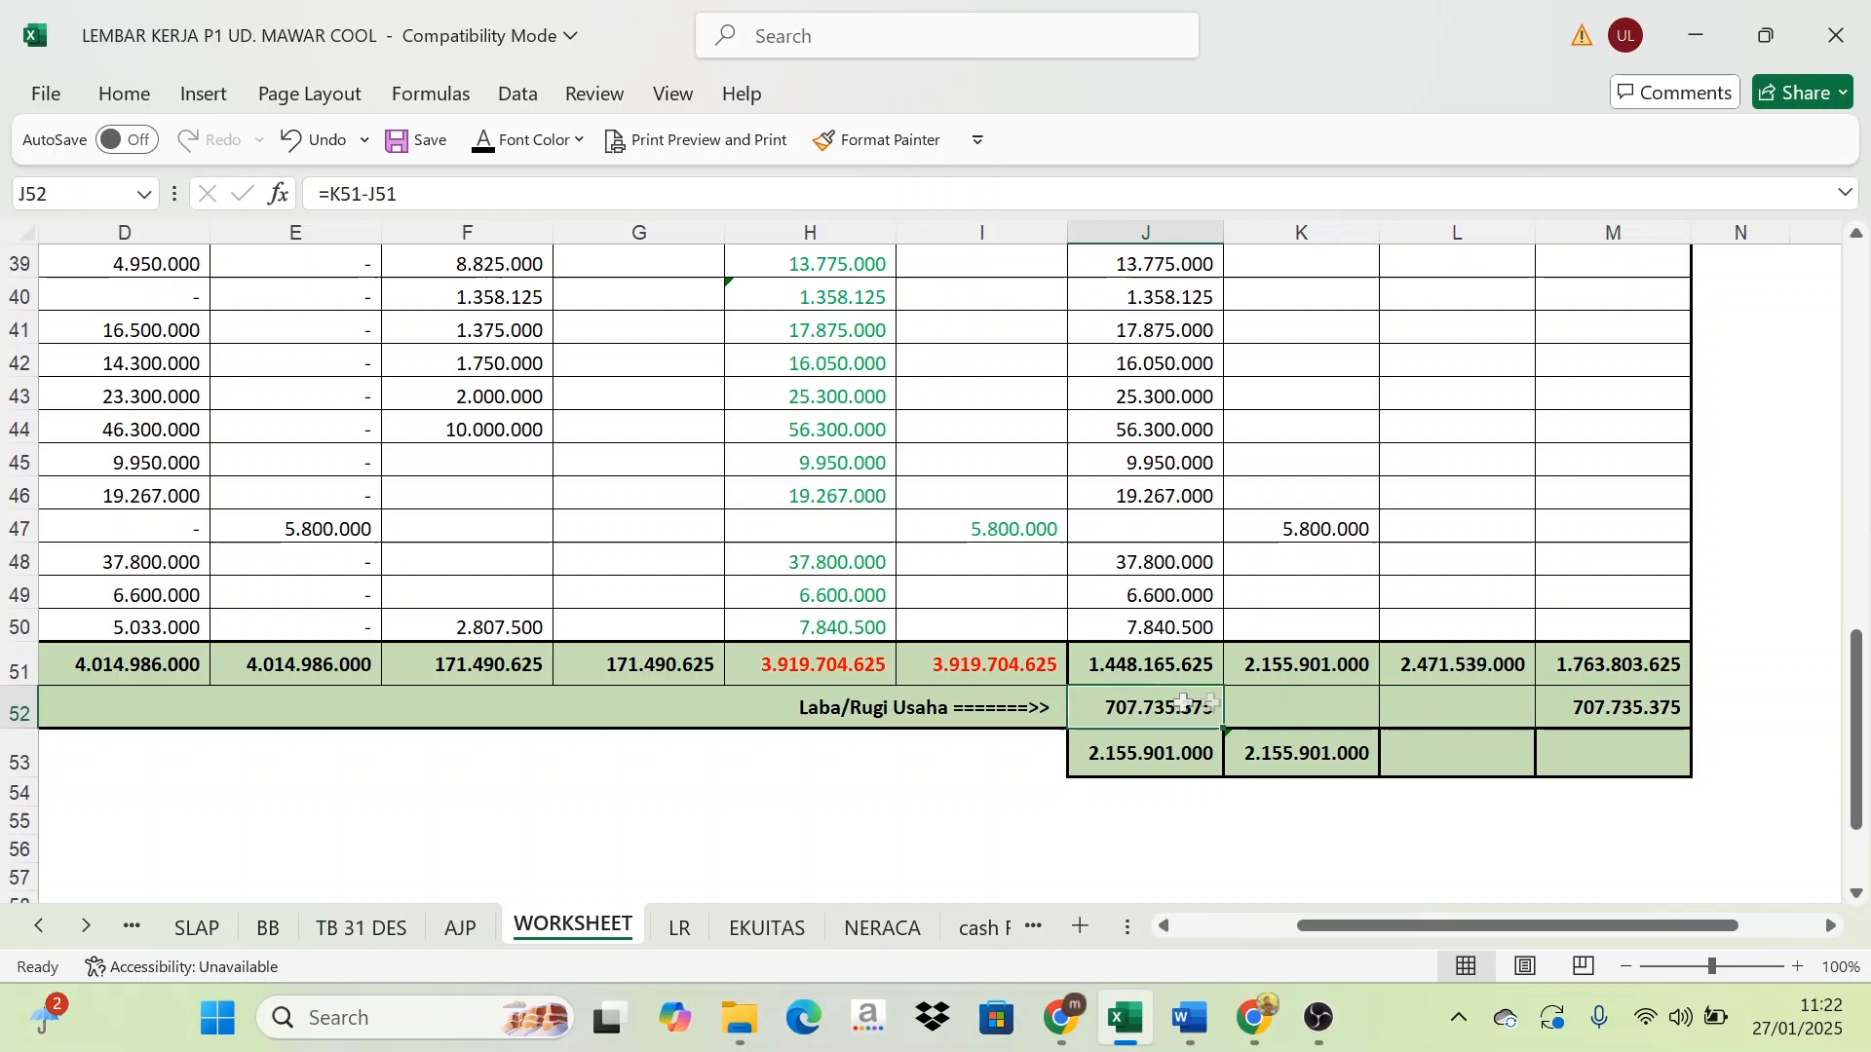
click(1661, 719)
click(1515, 677)
click(1588, 701)
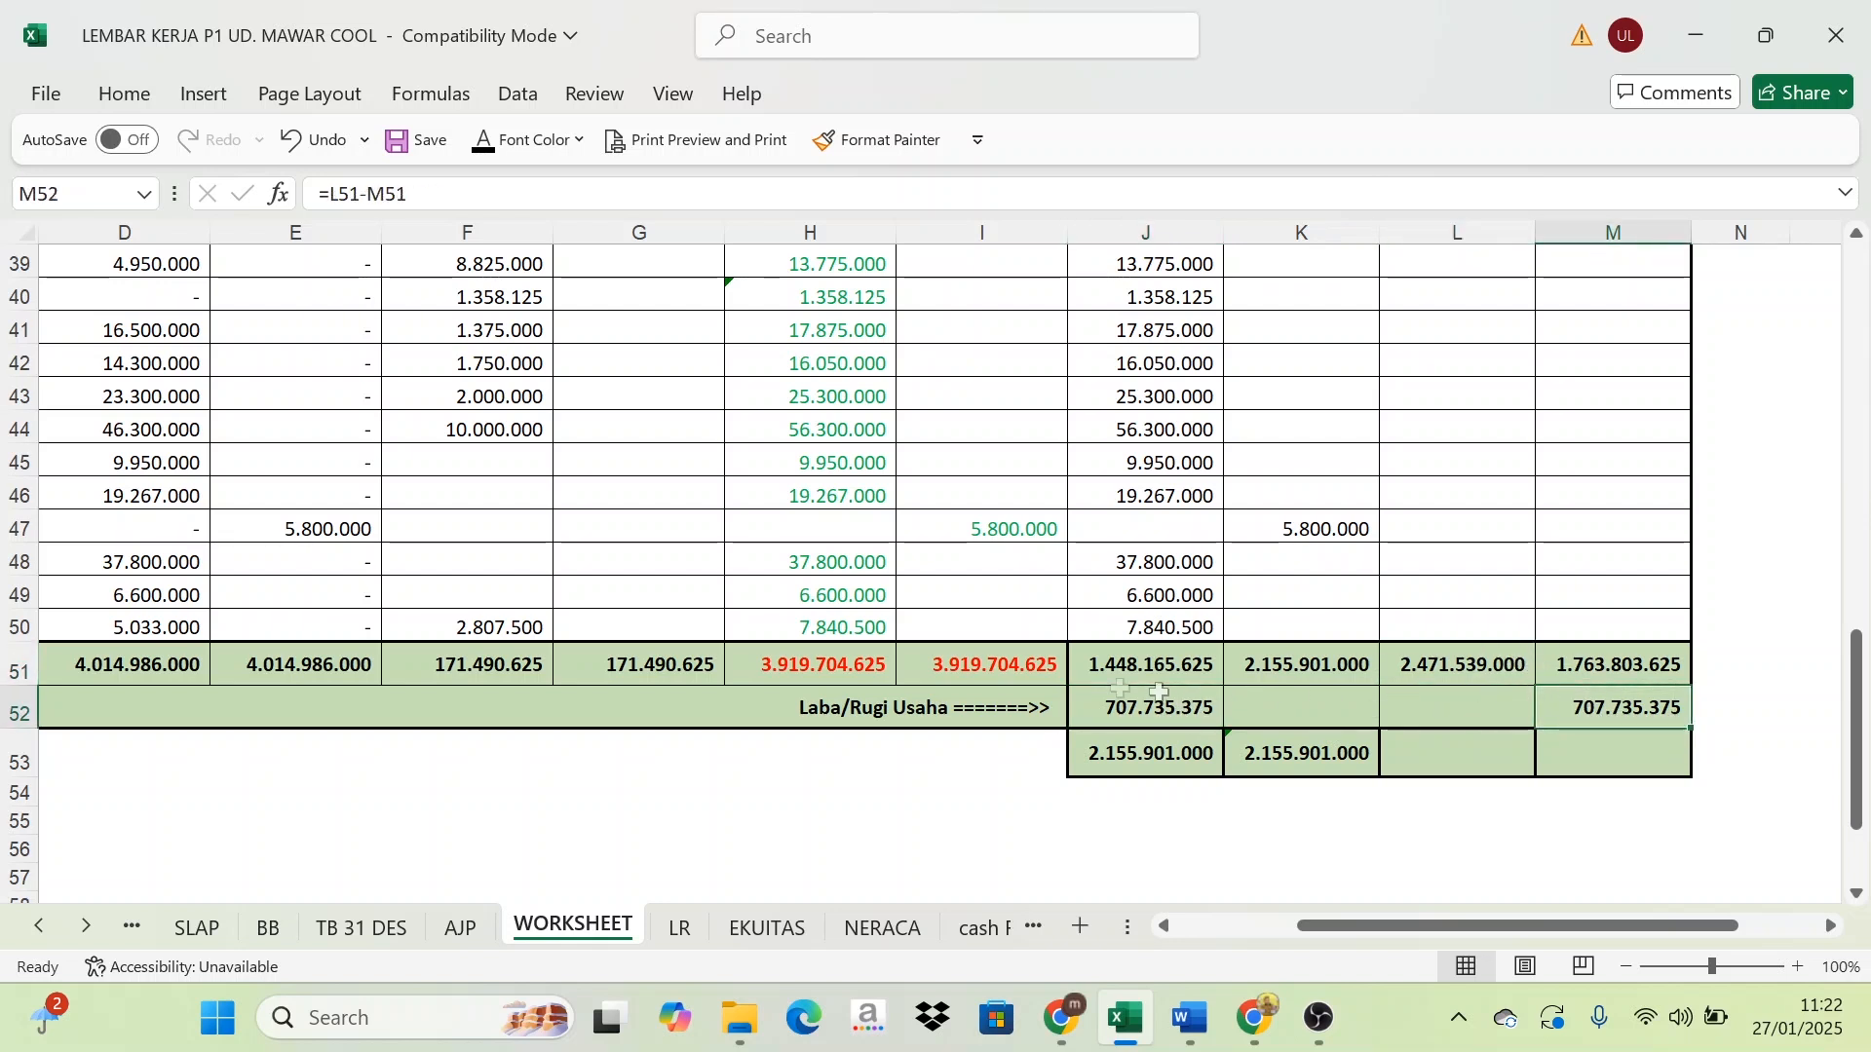
click(1107, 695)
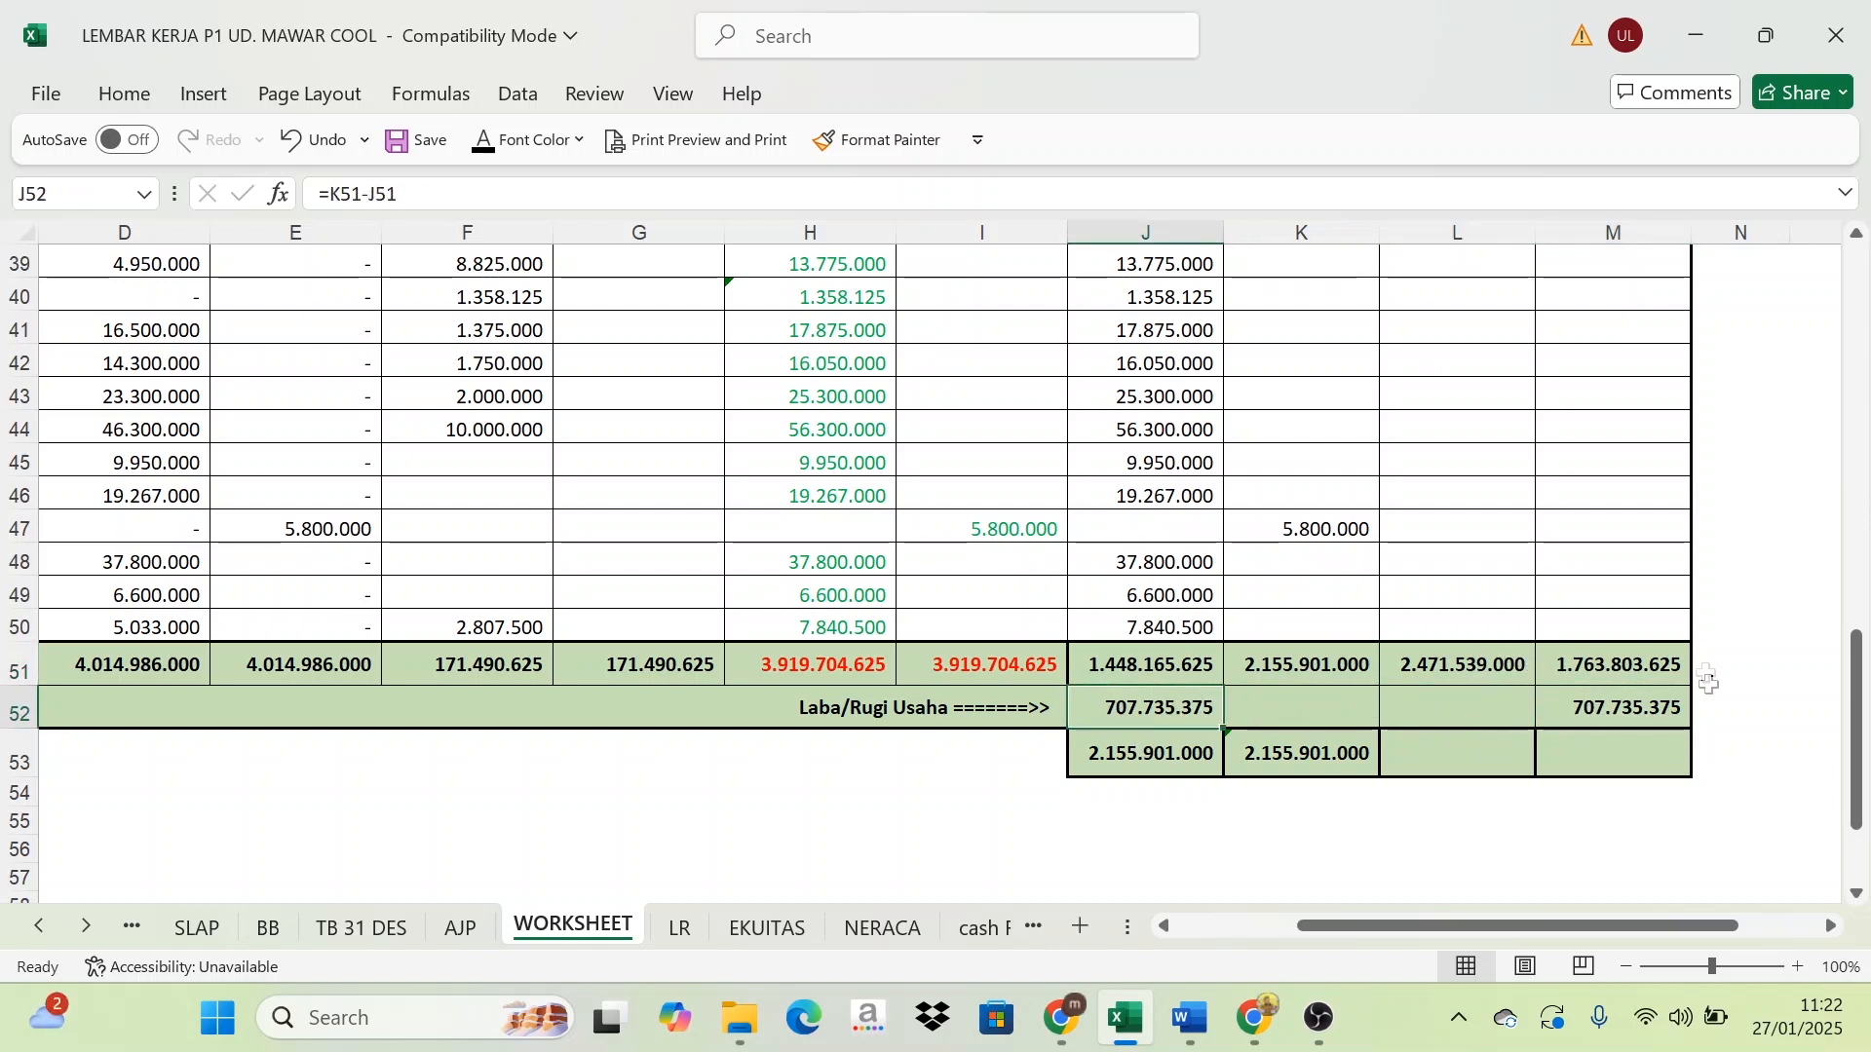
Apply the black font color to the Neraca credit and debit balancing totals in M53 and L53
click(1637, 738)
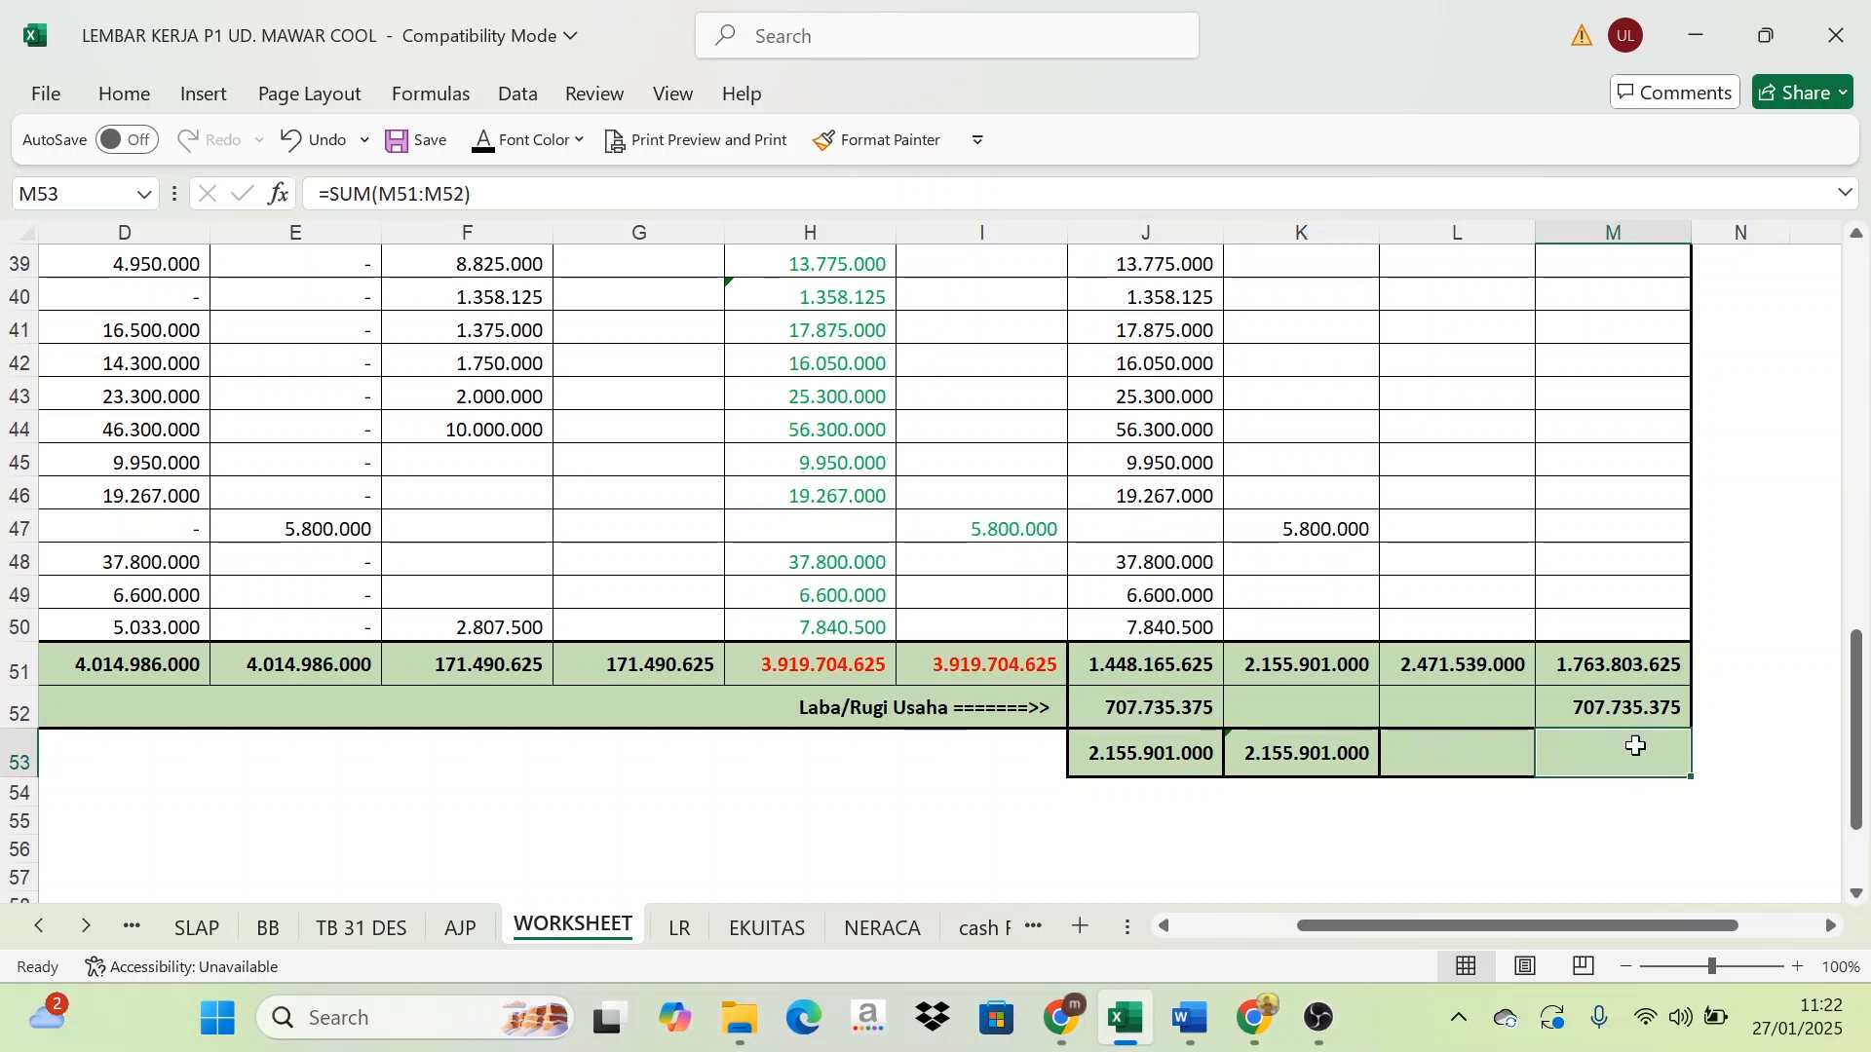
click(517, 139)
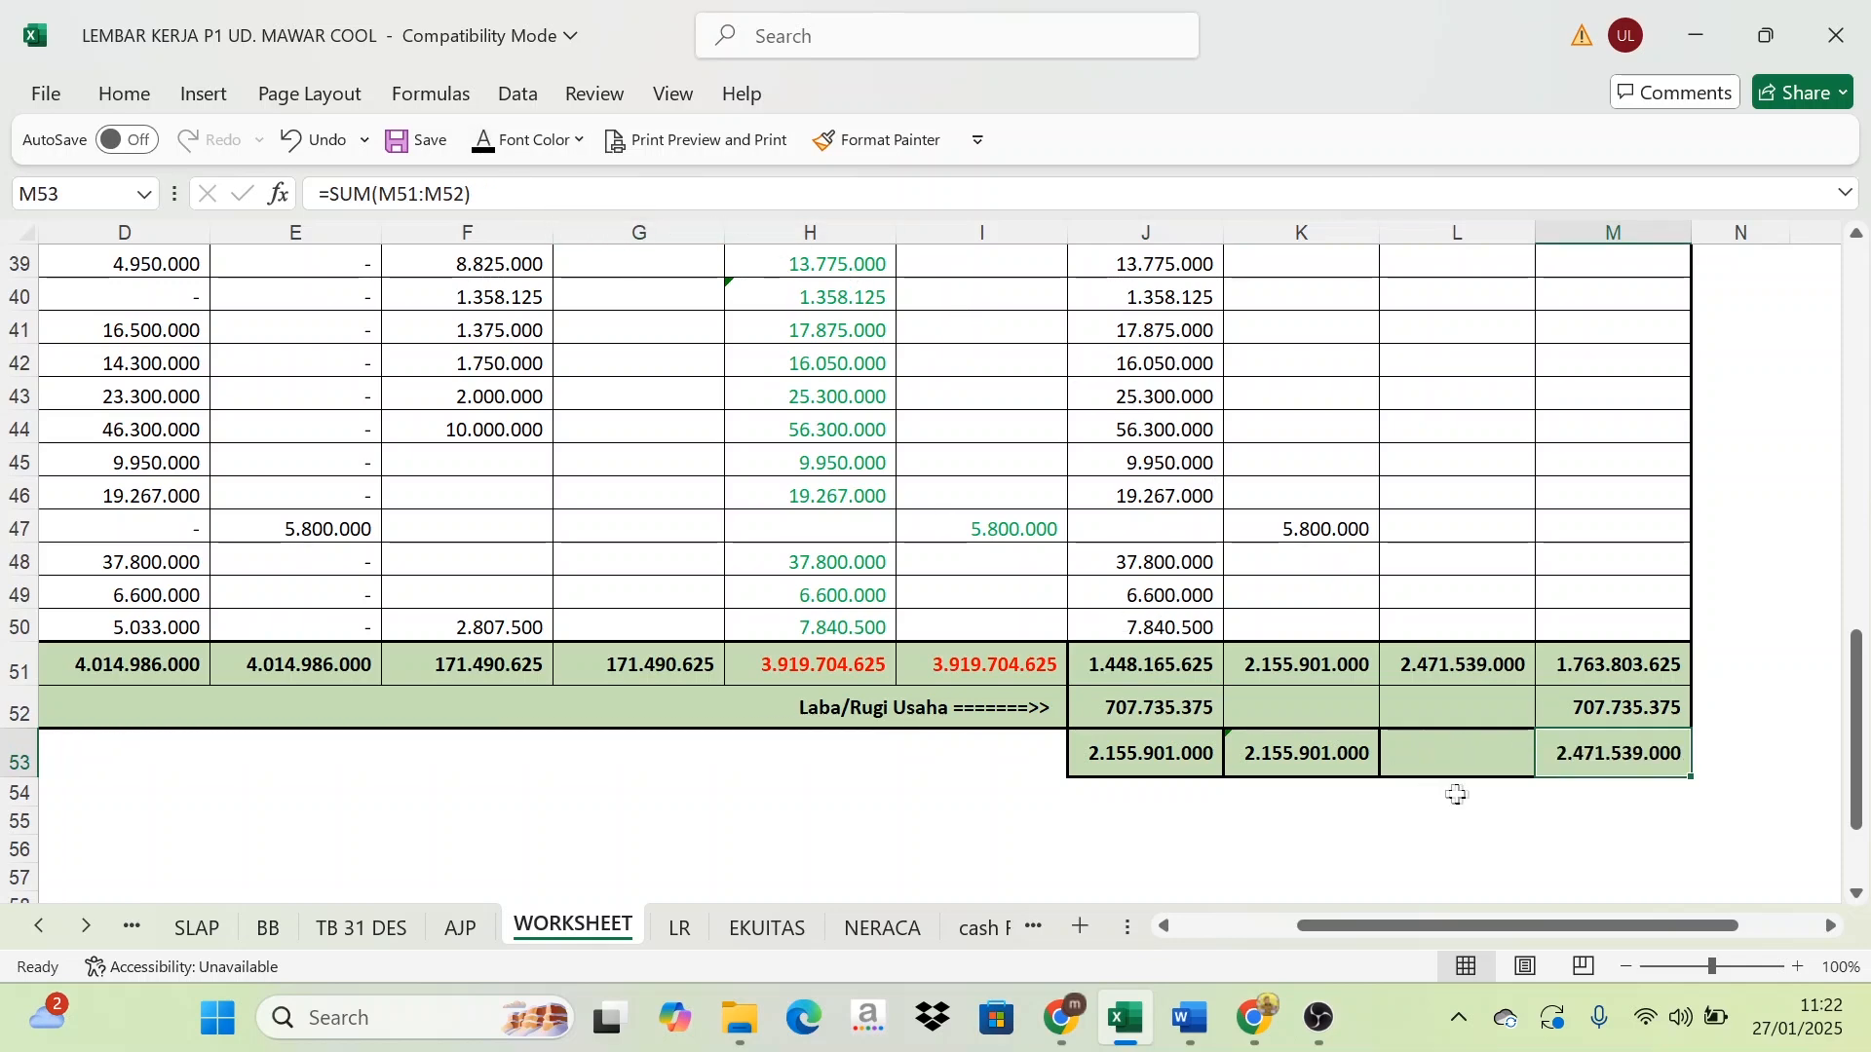
click(1481, 759)
click(516, 139)
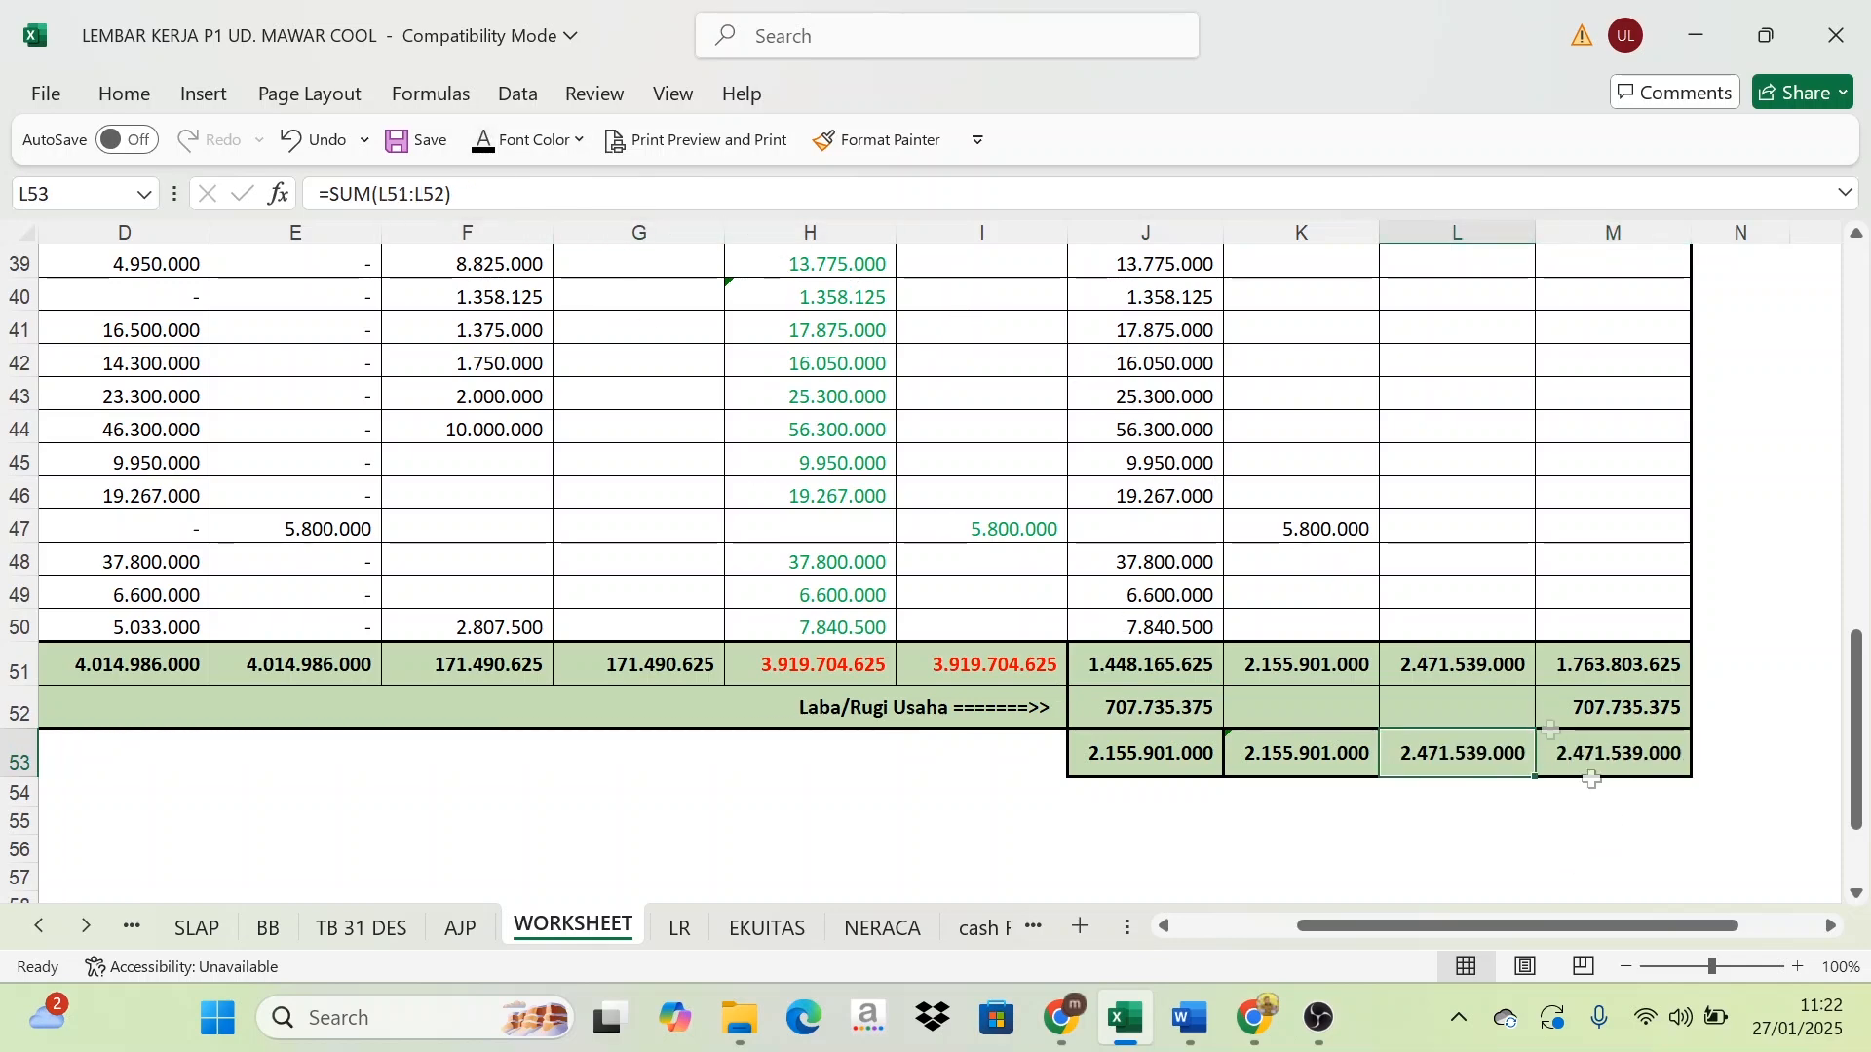
Check the Neraca debit total in L51 and return to the start of the Neraca Lajur with its account code and name columns
click(1493, 670)
scroll(1492, 670, up, 8)
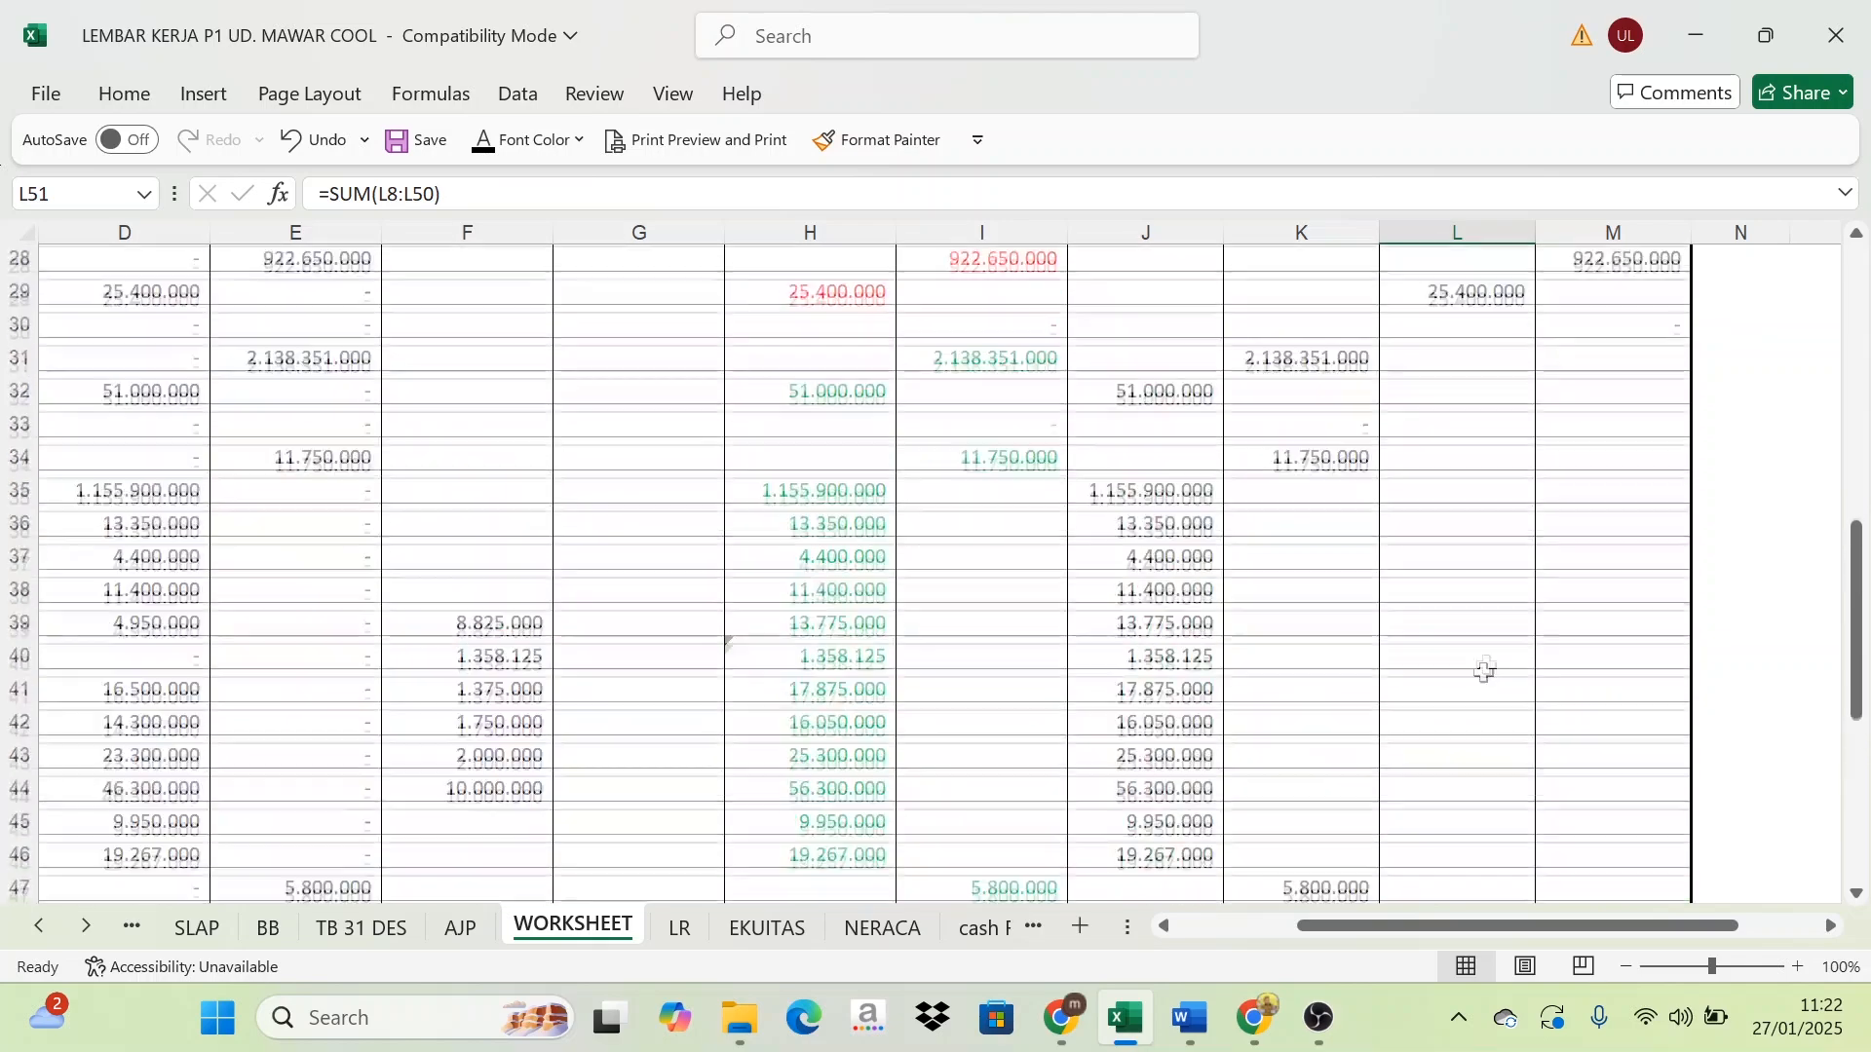
scroll(1493, 655, up, 5)
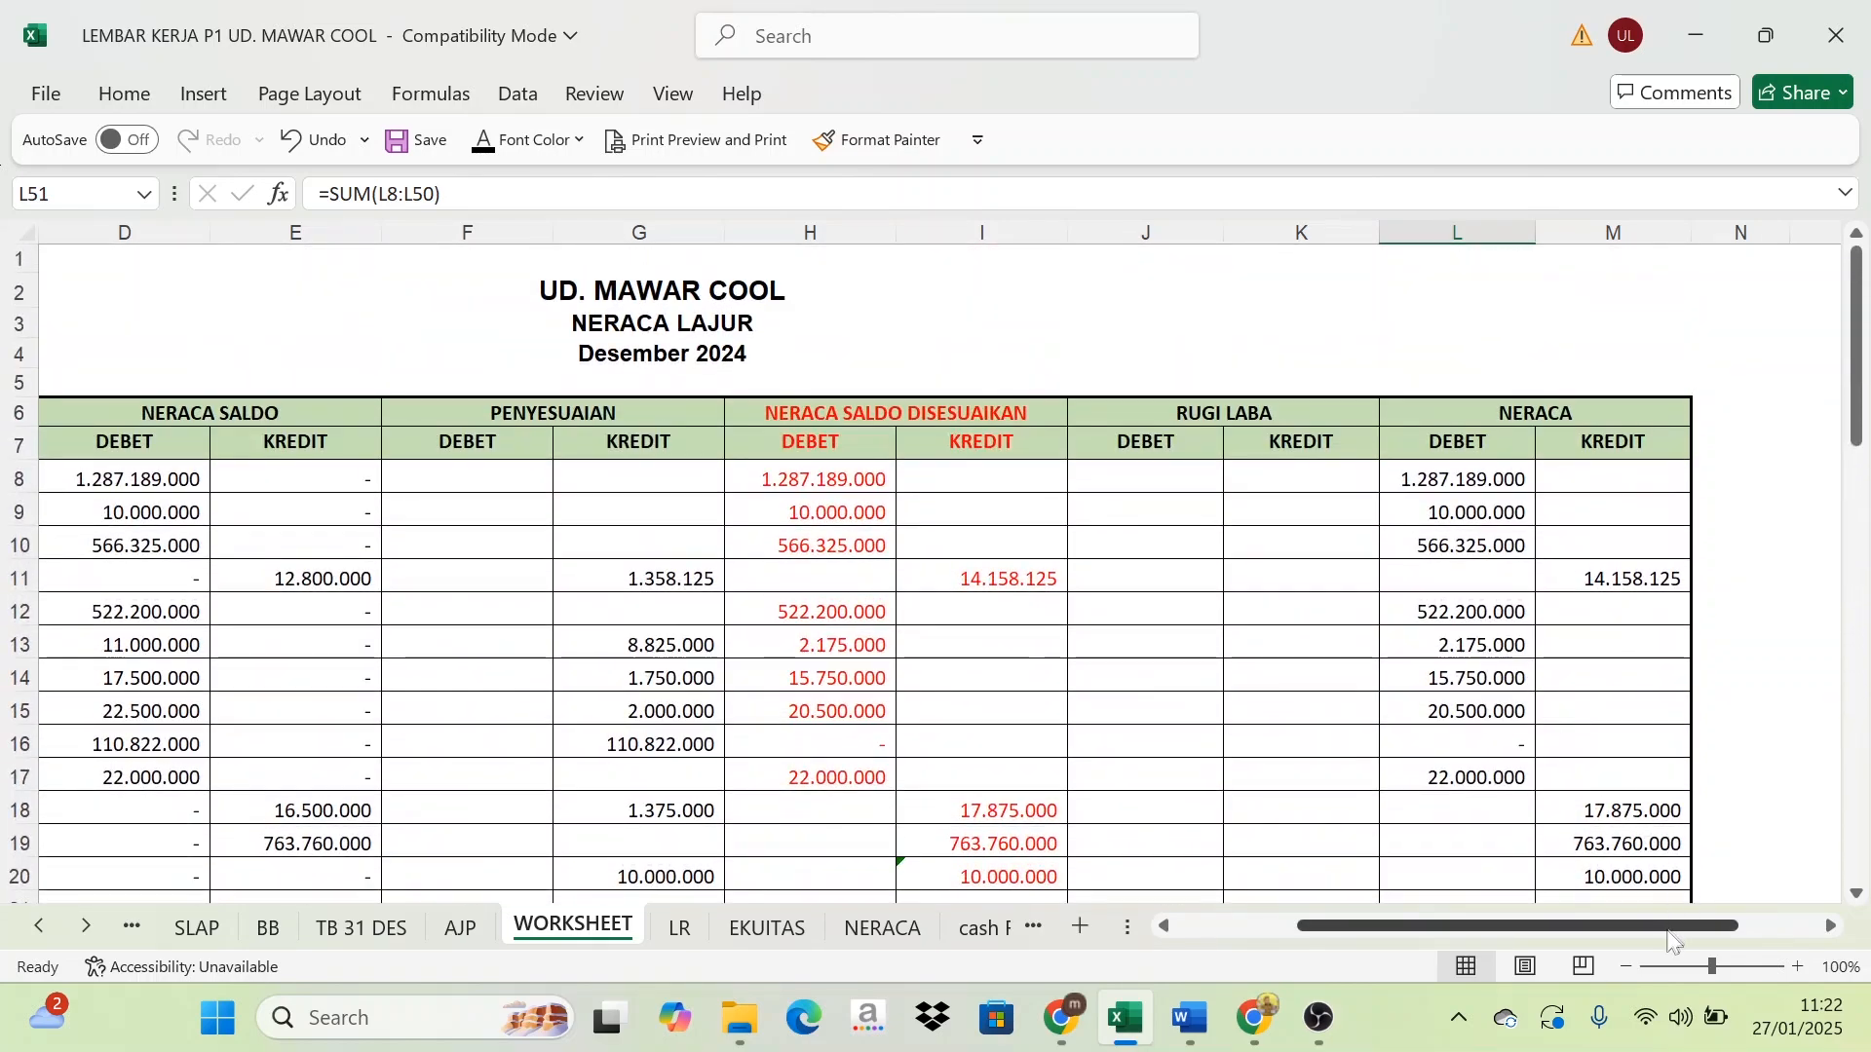
drag(1658, 926, 1540, 923)
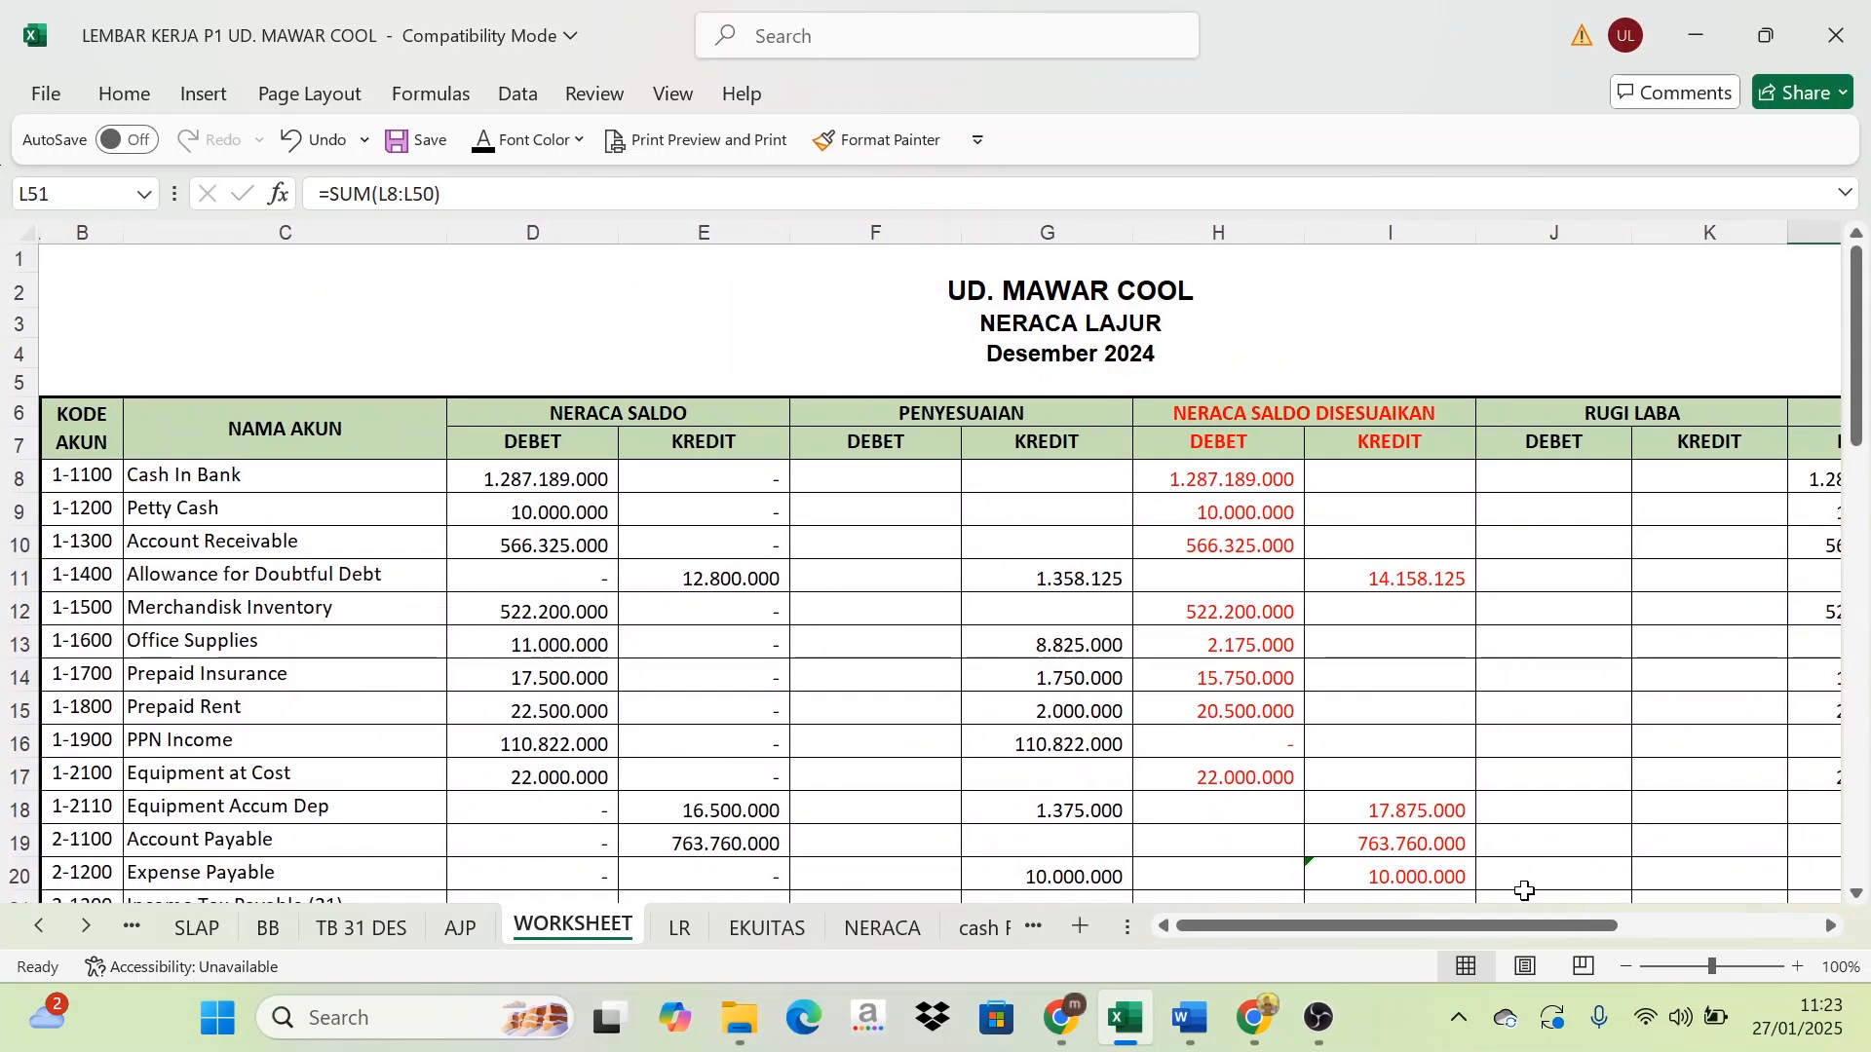